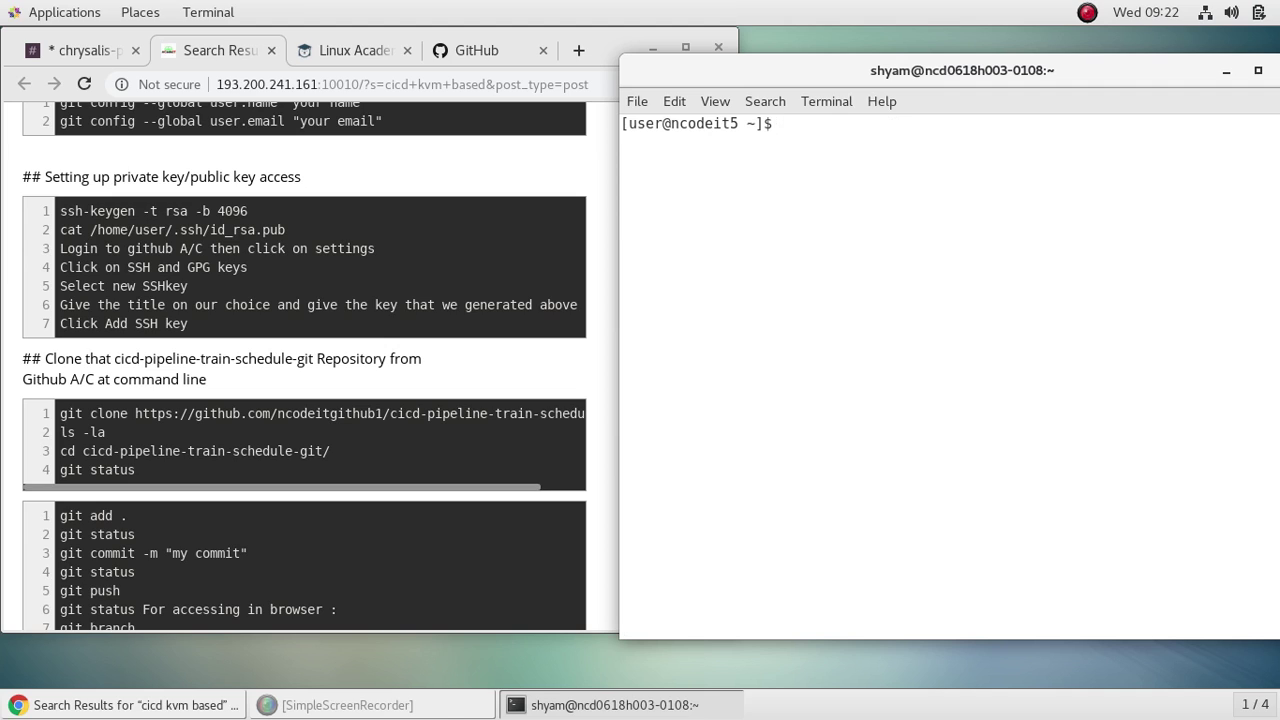
Step: Generate a 4096-bit RSA key pair with ssh-keygen at the default location, with no passphrase
text(ssh-keygen -t rsa -)
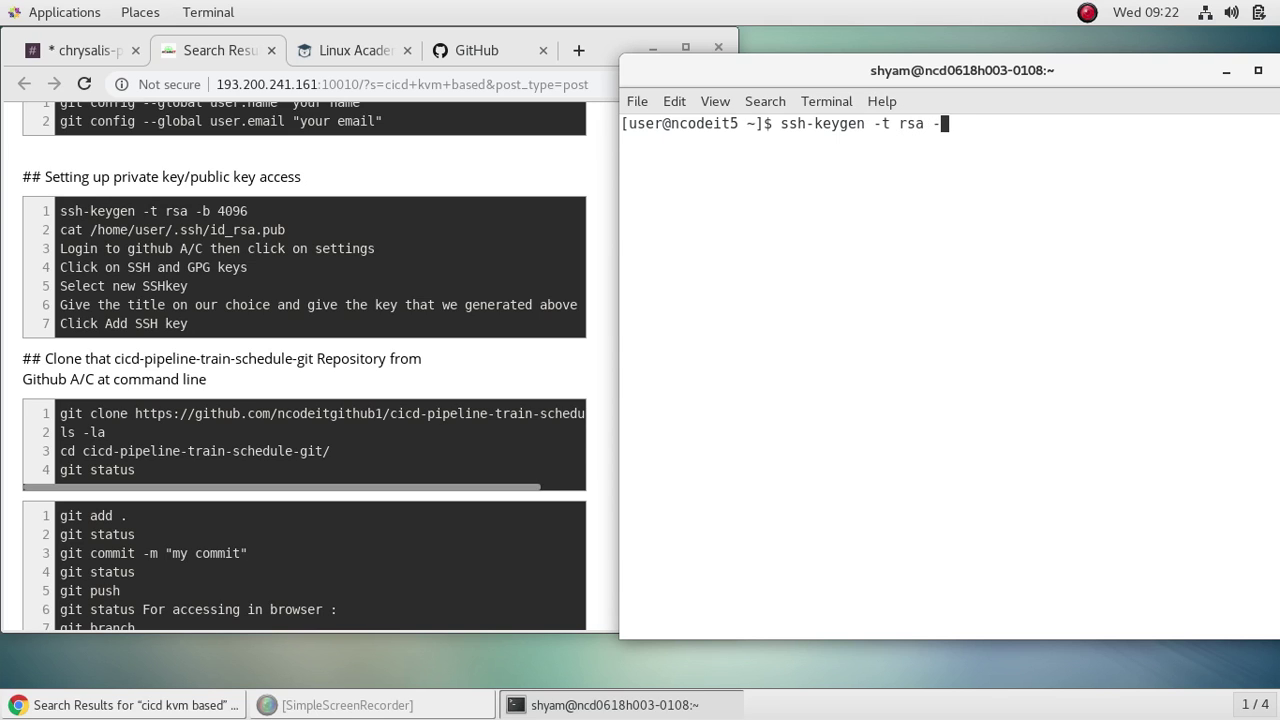
text(b 4096)
key(Return)
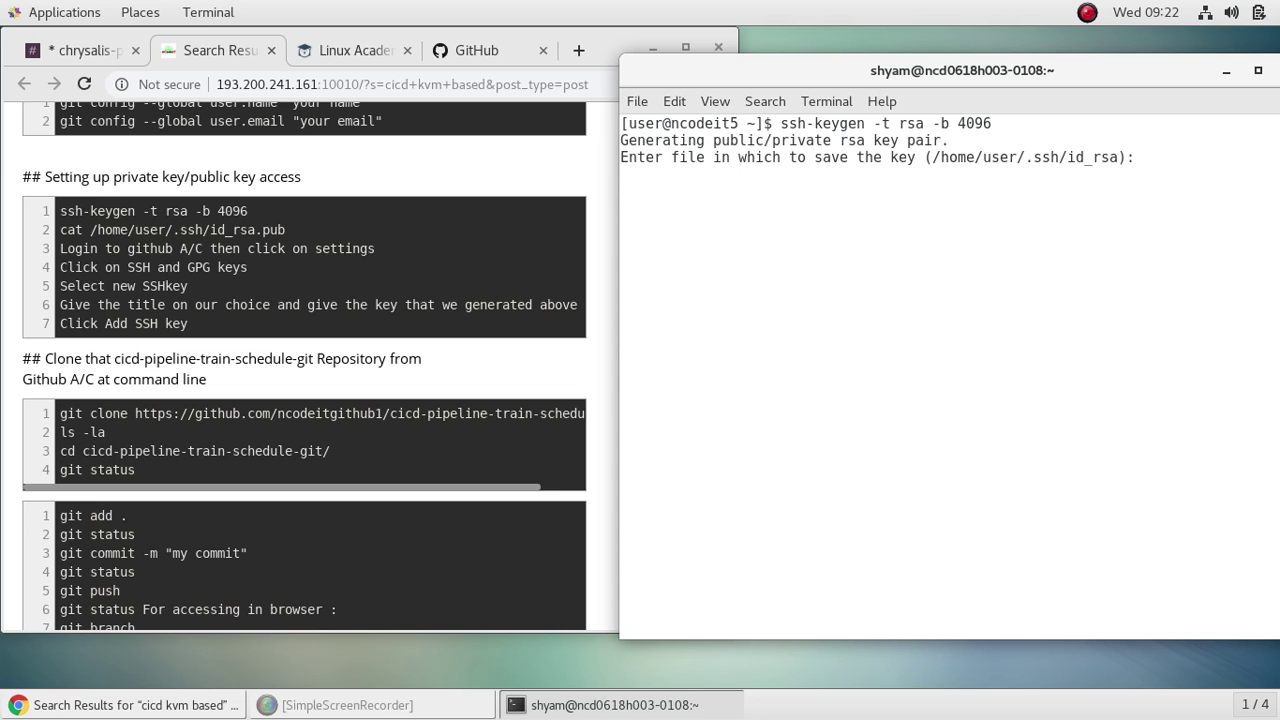
key(Return)
key(Return)
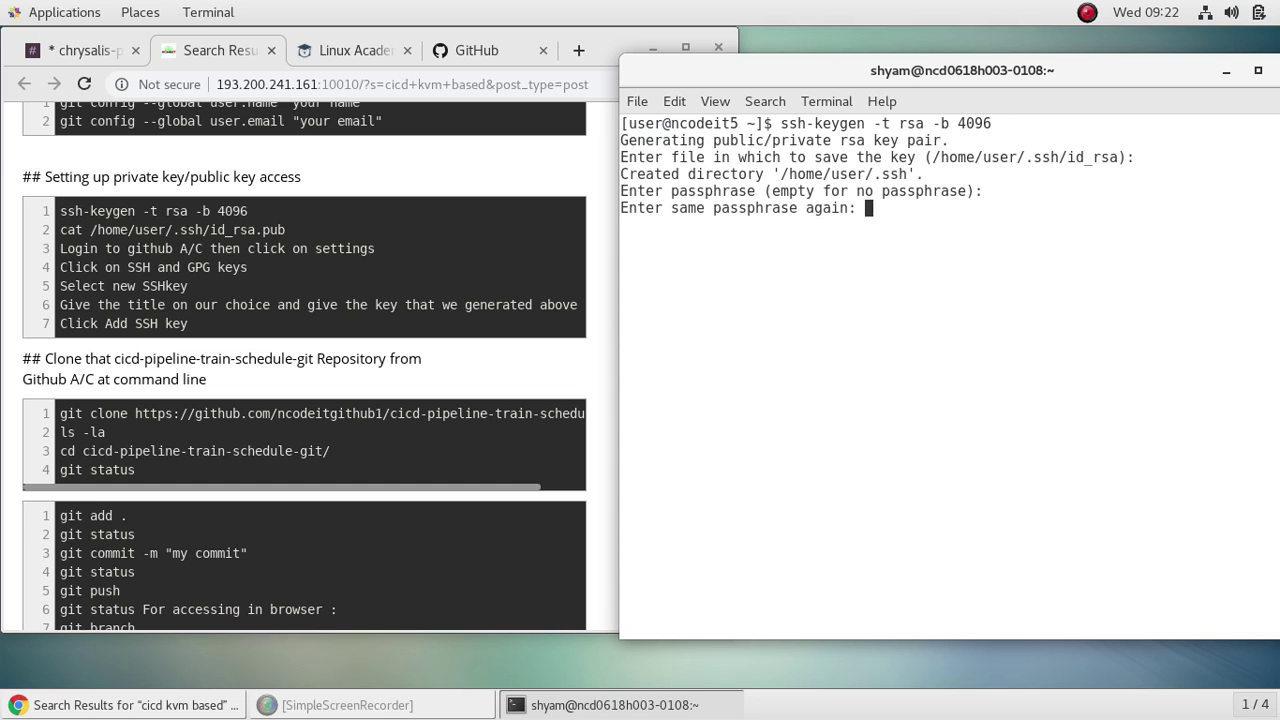
key(Return)
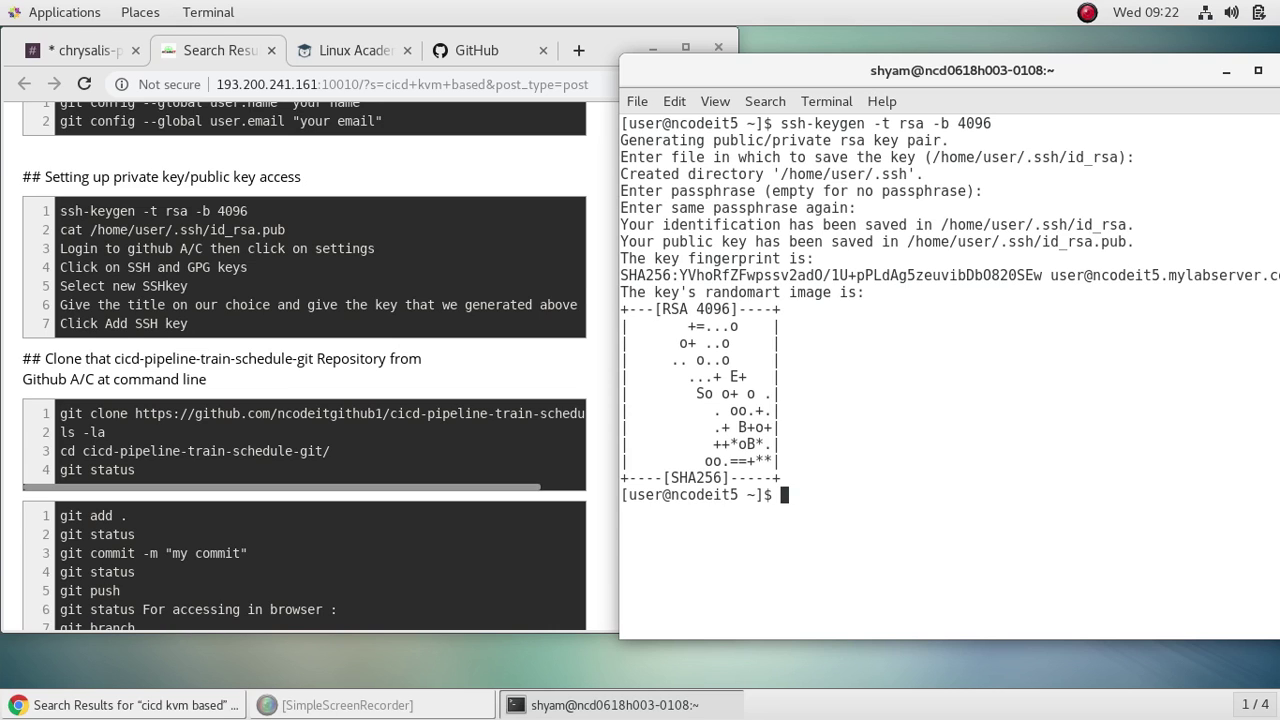
Step: Print /home/user/.ssh/id_rsa.pub and copy the displayed public key
text(cat /home/u)
key(Tab)
text(.s)
key(Tab)
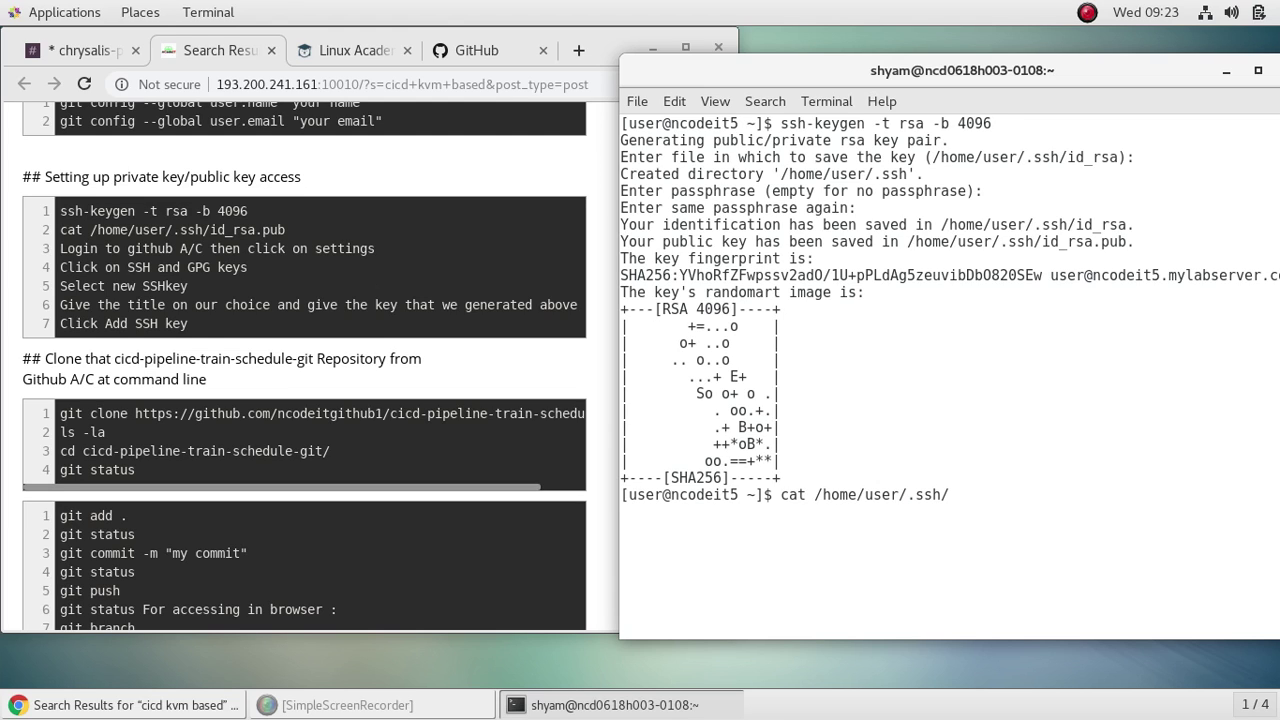
text(id)
key(Tab)
text(.pub)
key(Return)
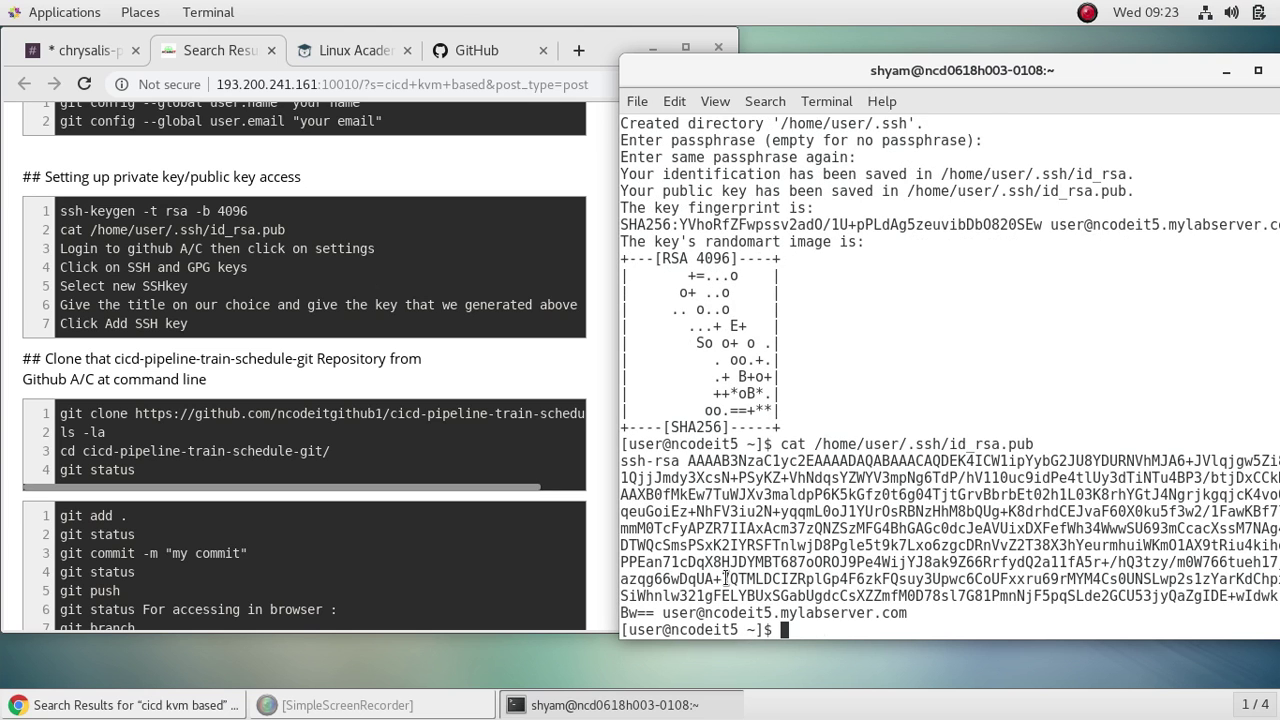
drag(620, 461, 924, 620)
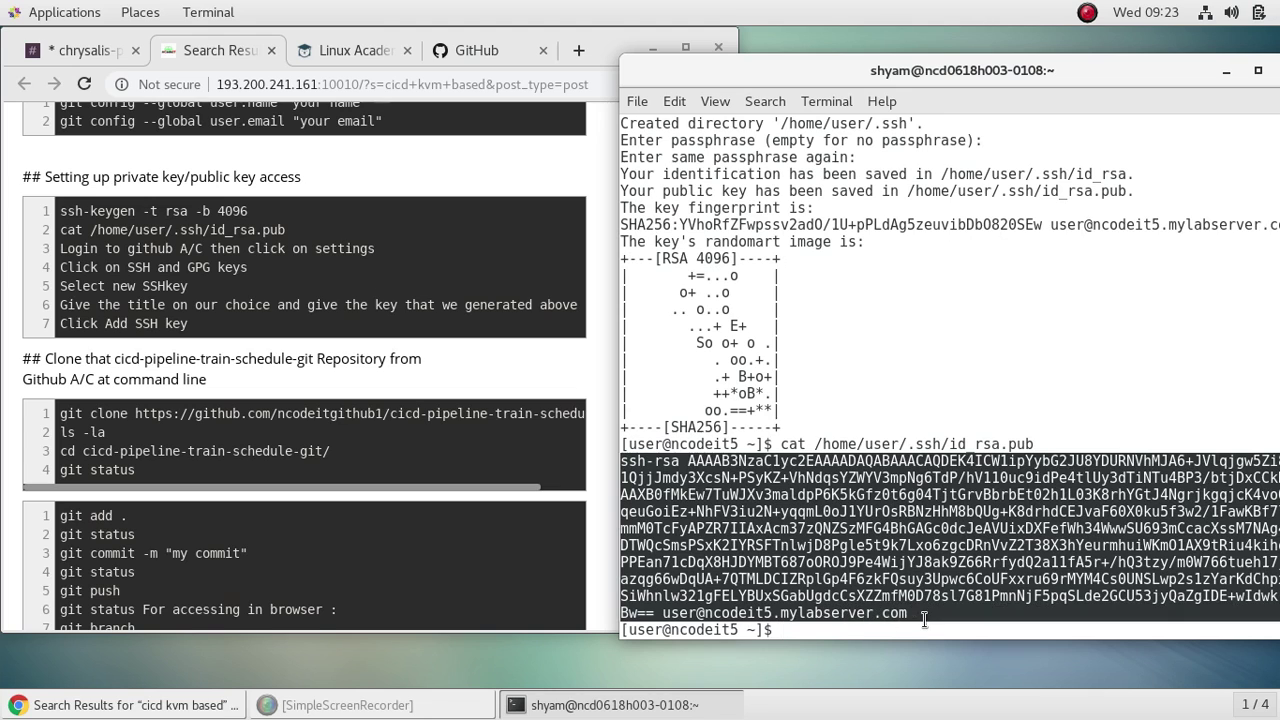
right_click(908, 590)
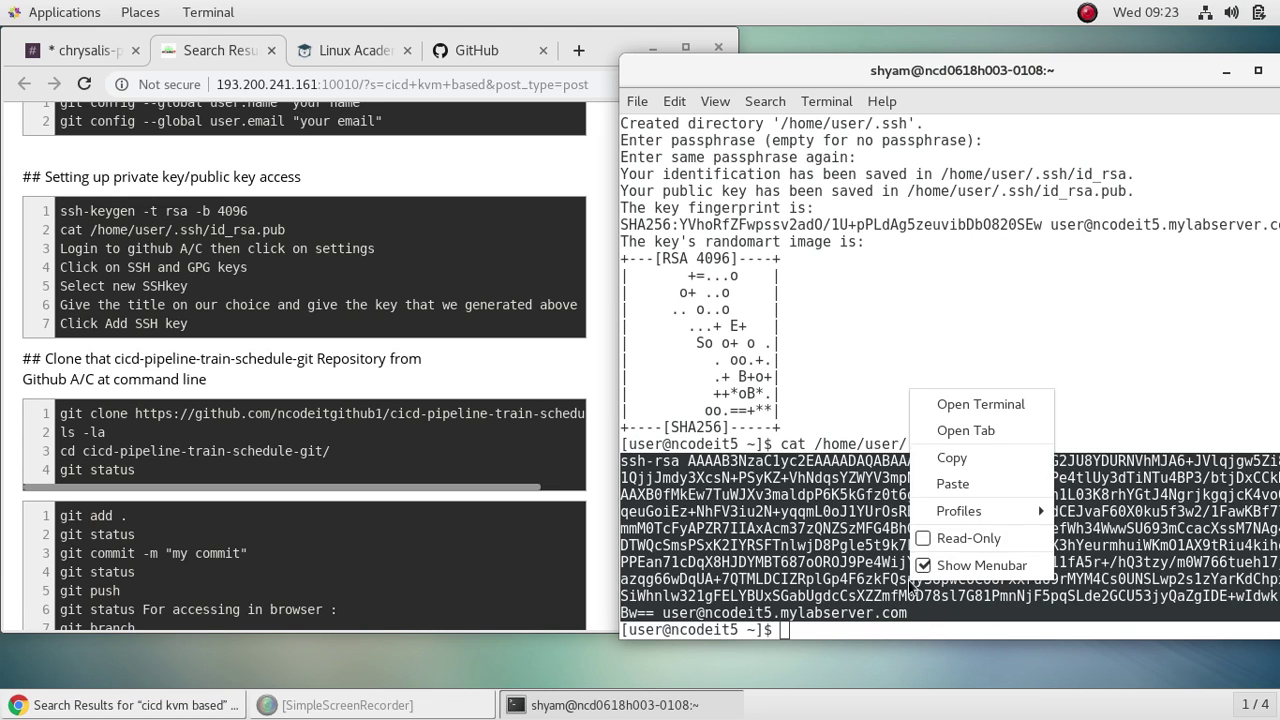
click(956, 458)
Step: In a maximized GitHub window, open the new SSH key form under SSH and GPG keys
click(491, 47)
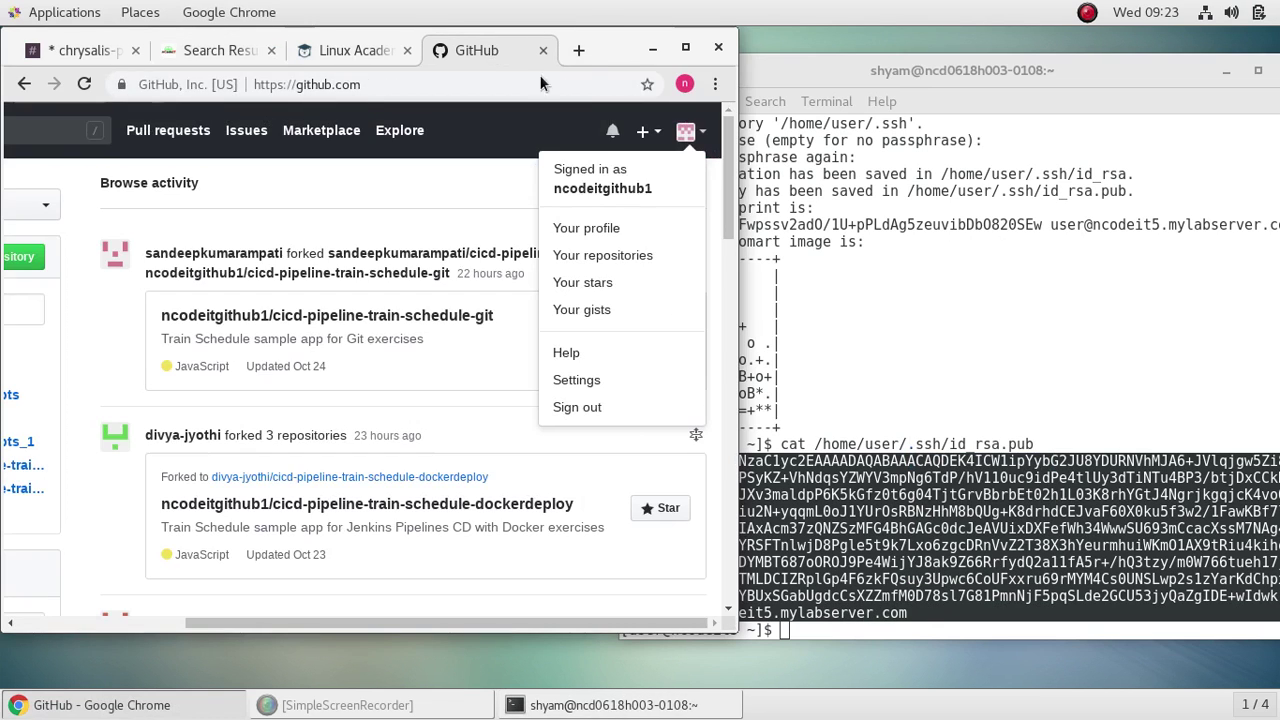
click(686, 49)
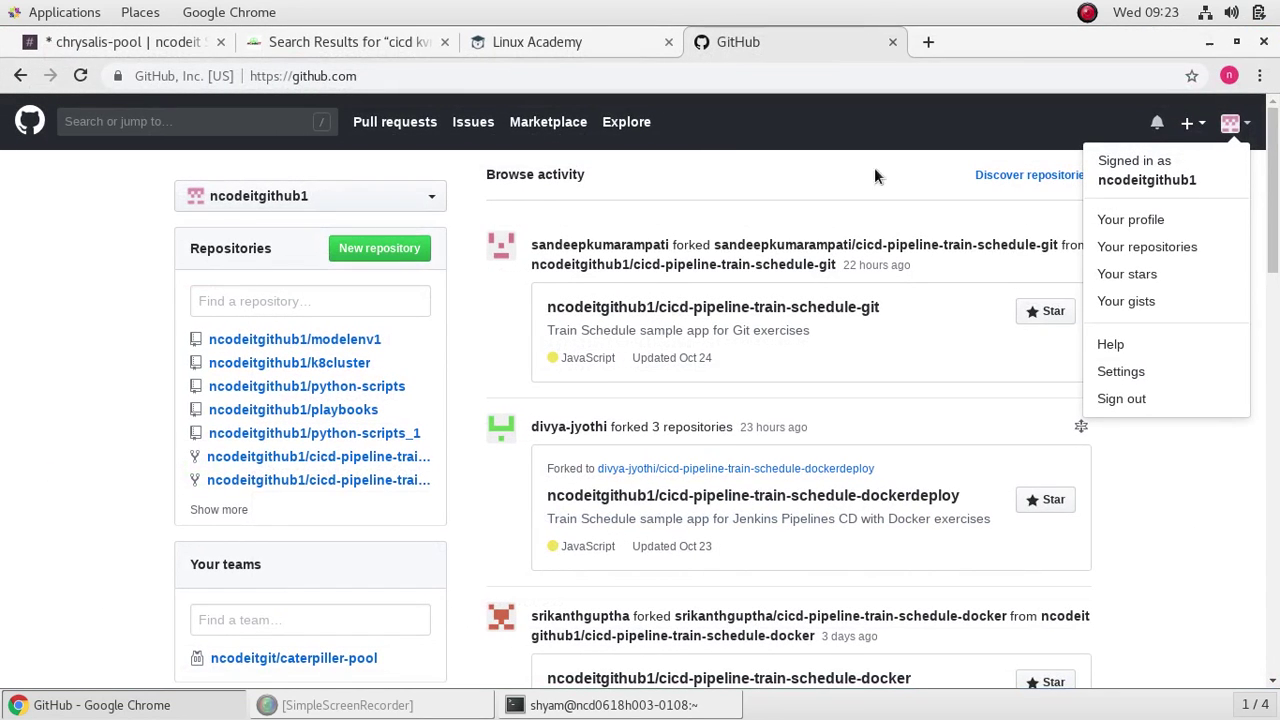
click(1135, 374)
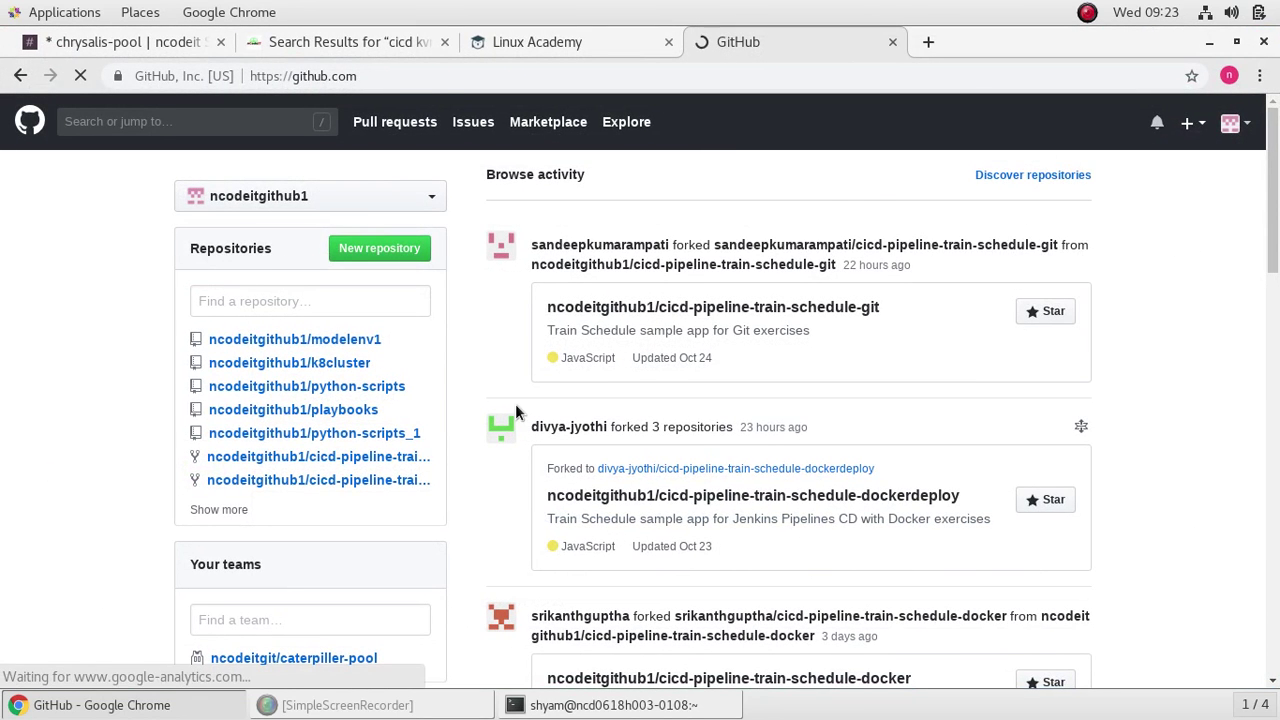
click(271, 401)
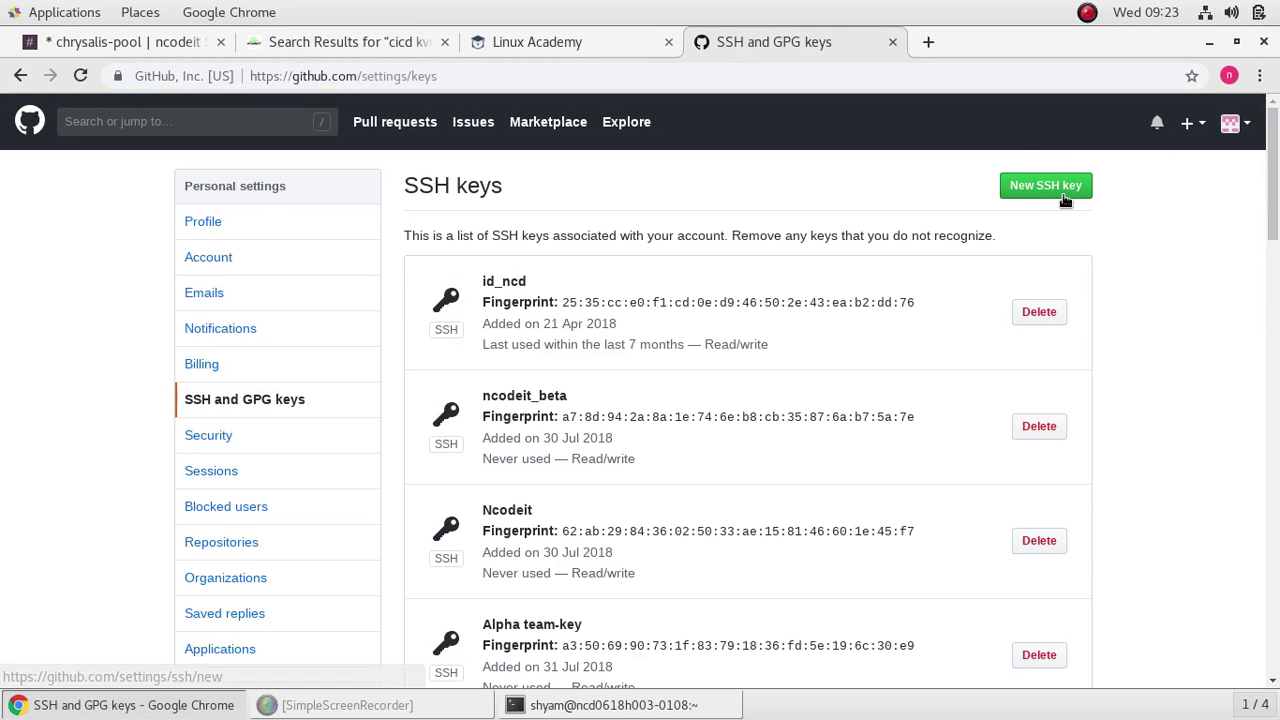
click(1067, 188)
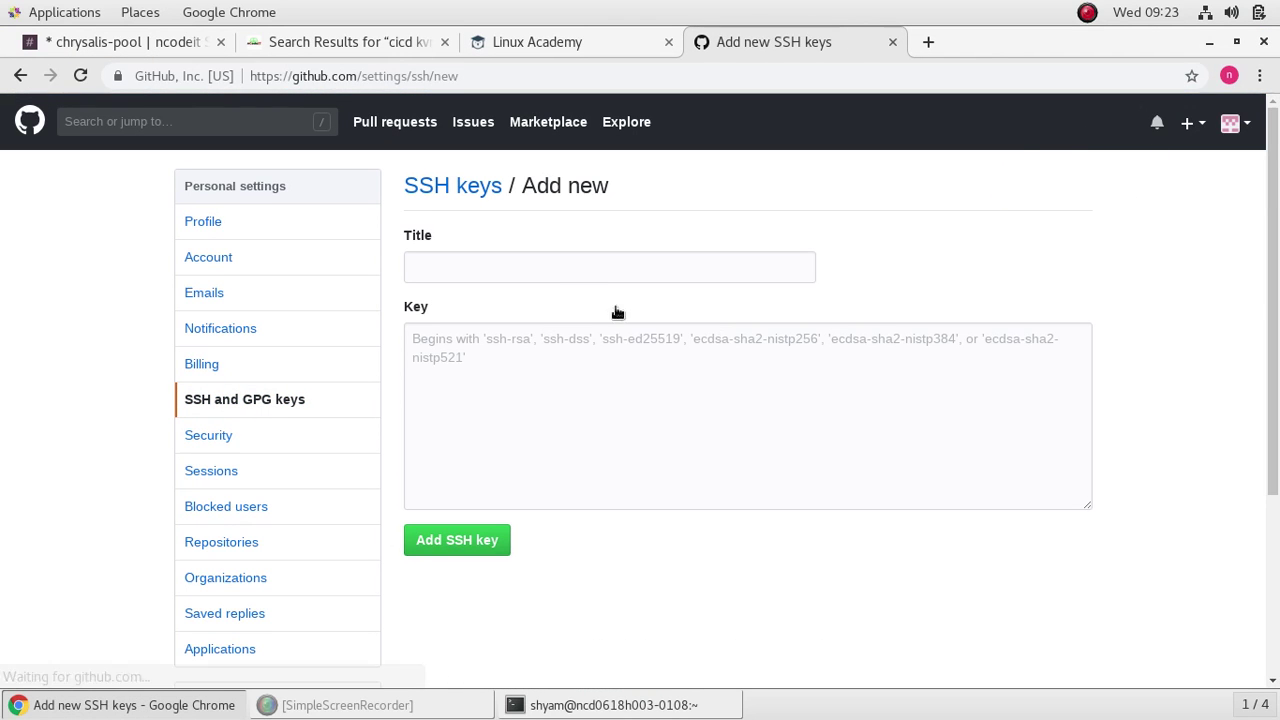
Step: Title the key ssh_cicd, paste the copied public key, and submit it
click(583, 264)
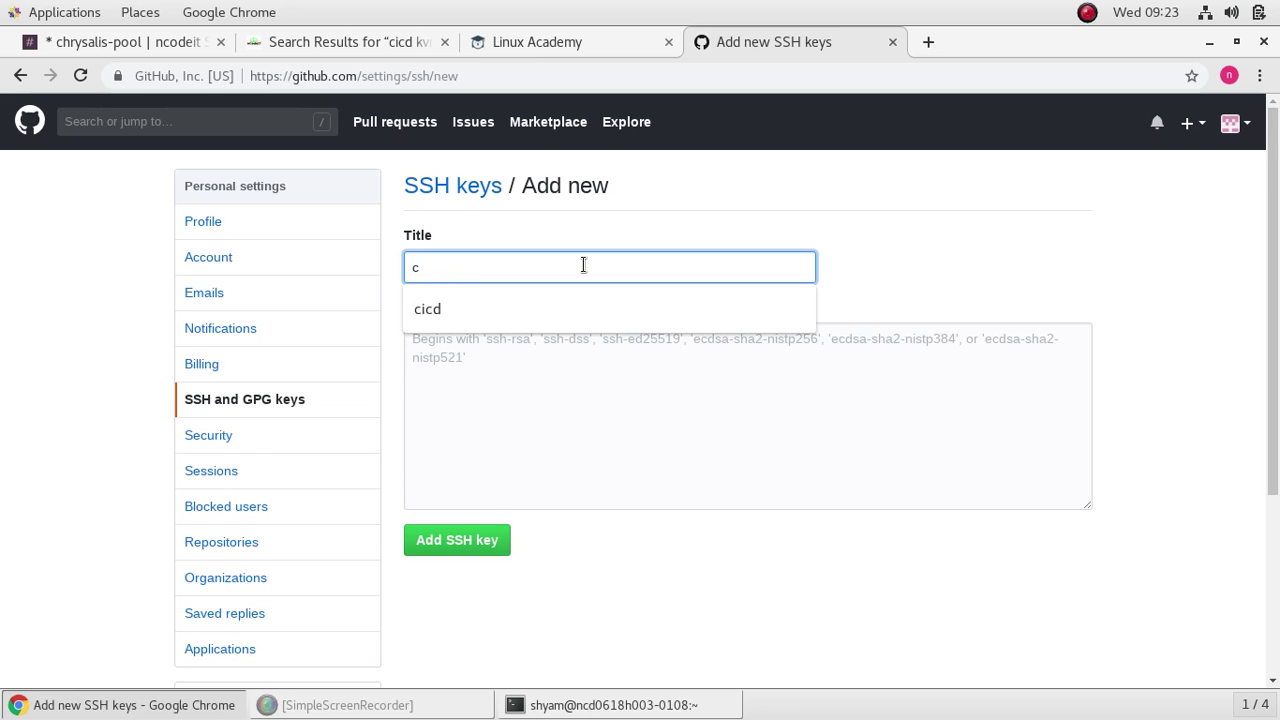
key(BackSpace)
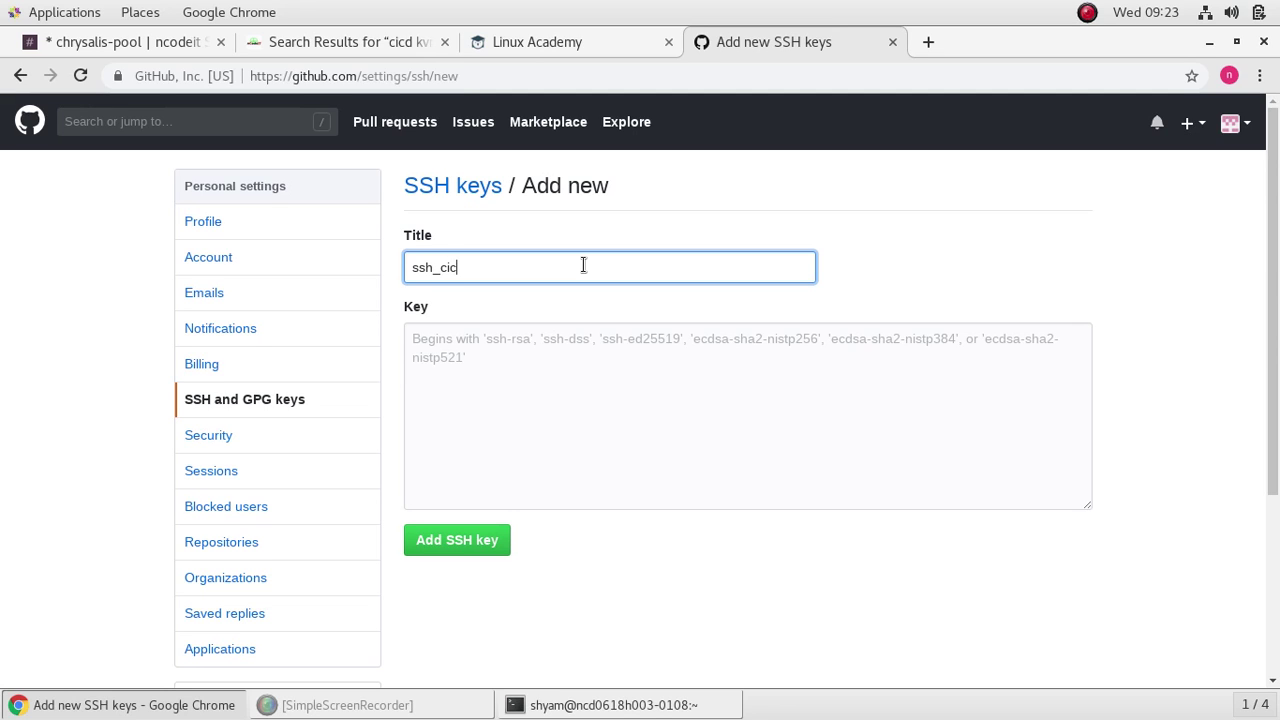
right_click(598, 400)
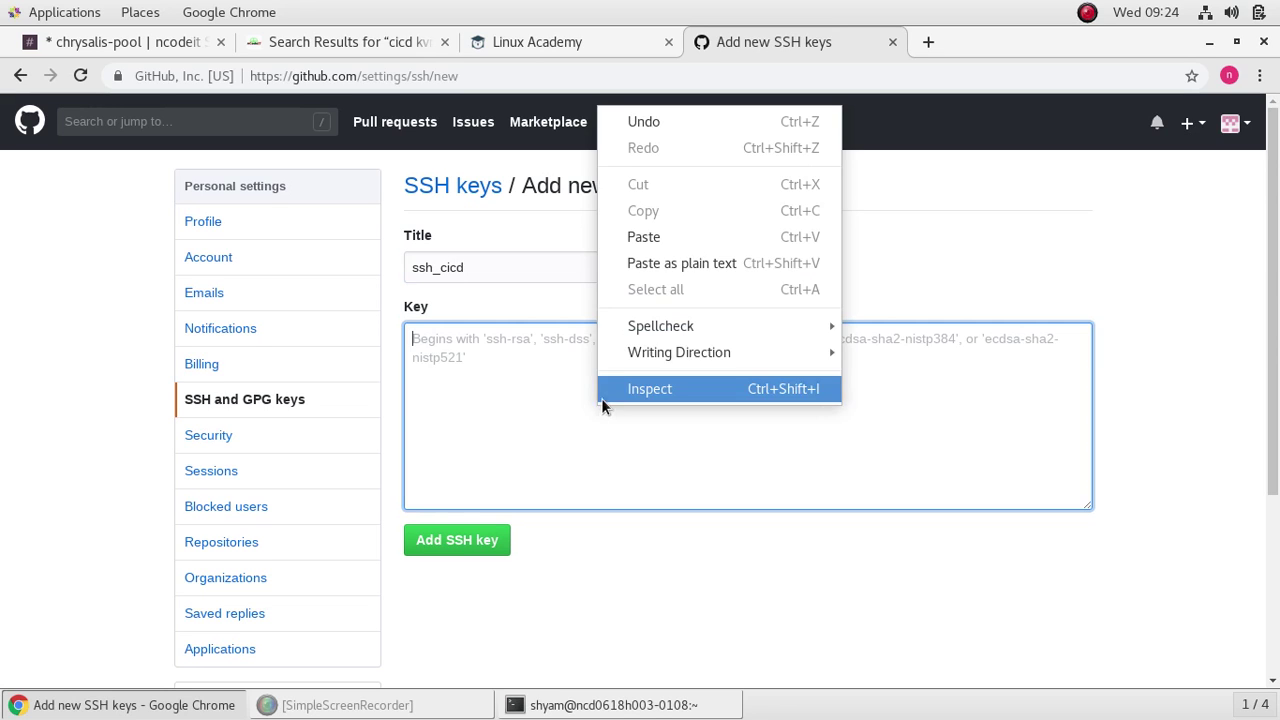
click(668, 240)
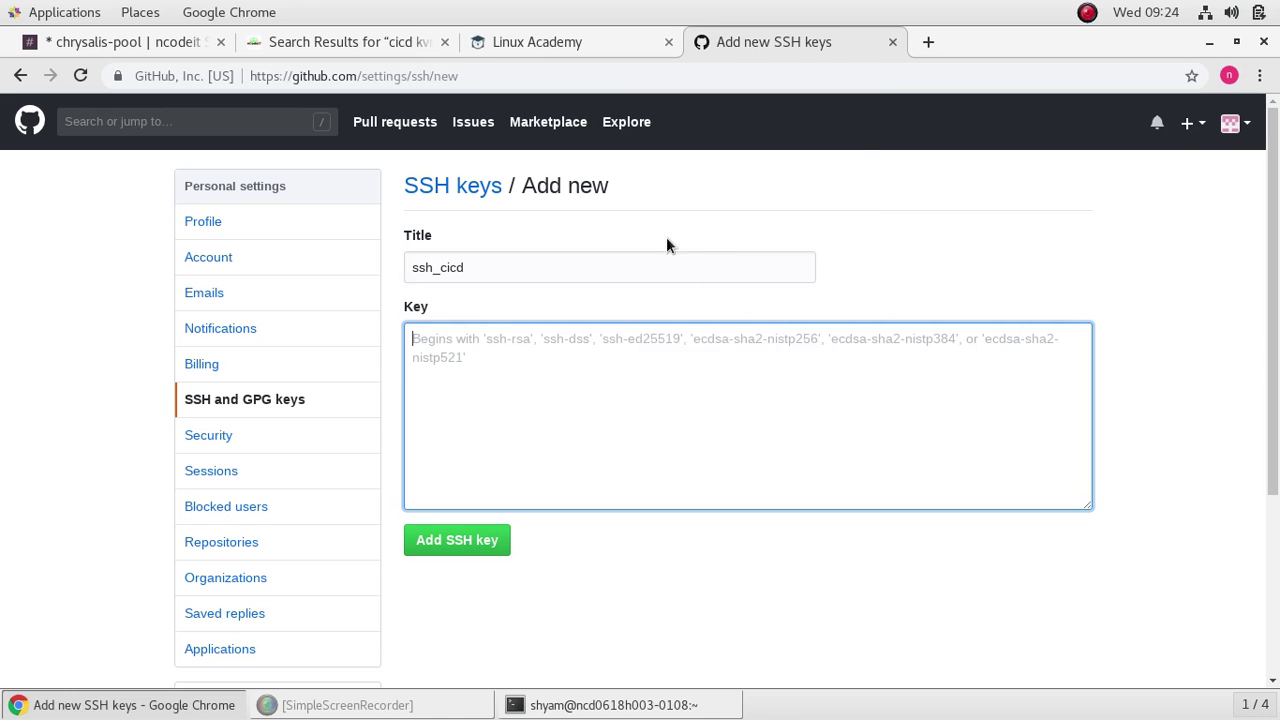
click(479, 547)
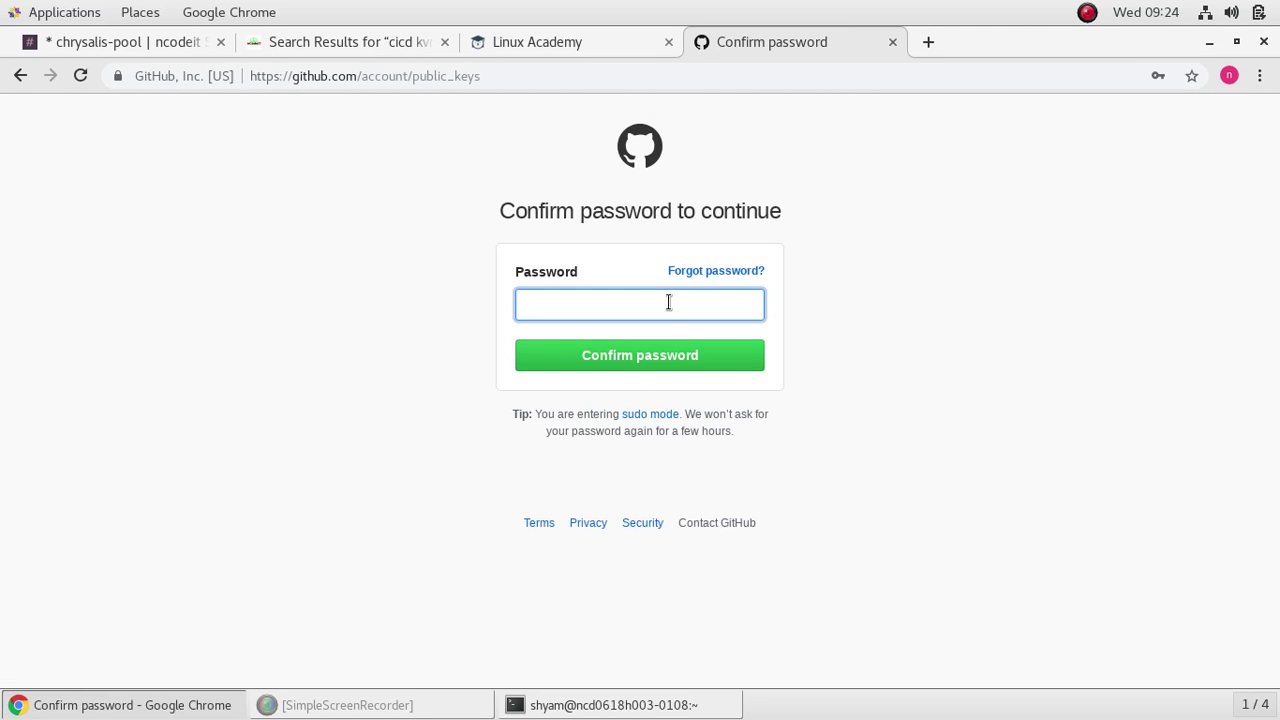
Step: Check the blog setup notes while the password confirmation page waits
click(668, 302)
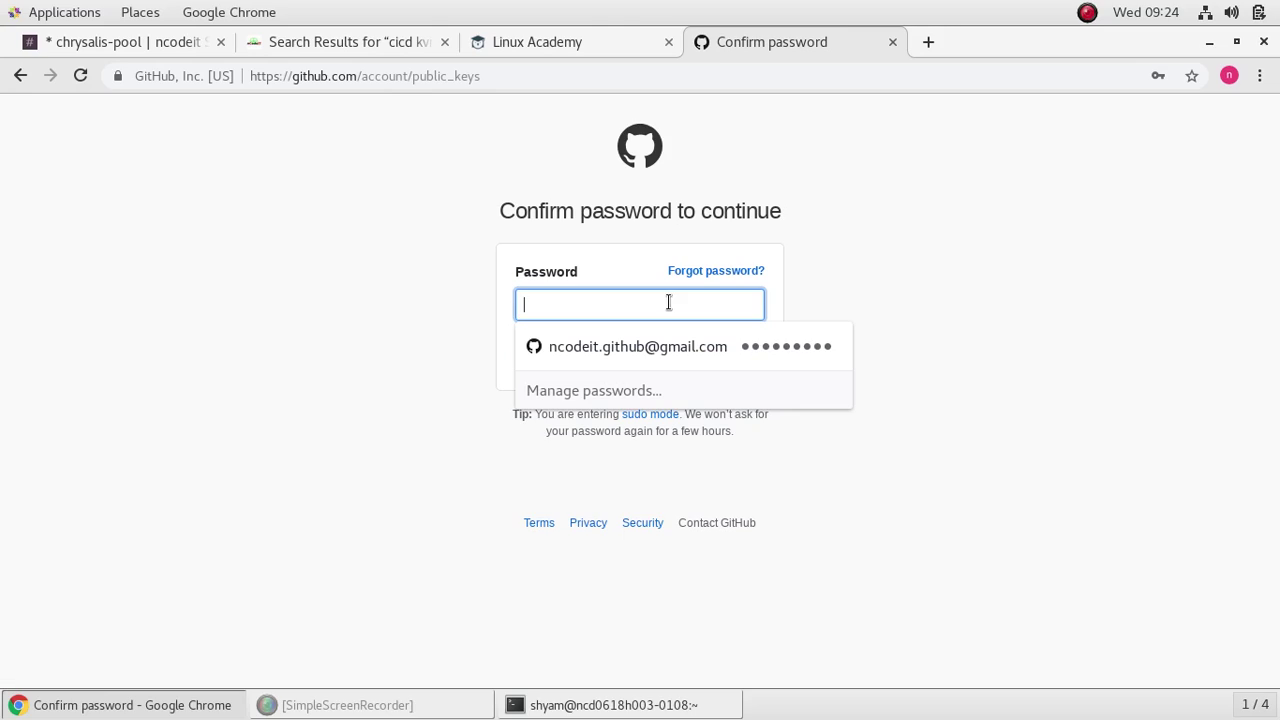
click(300, 41)
scroll(313, 329, up, 15)
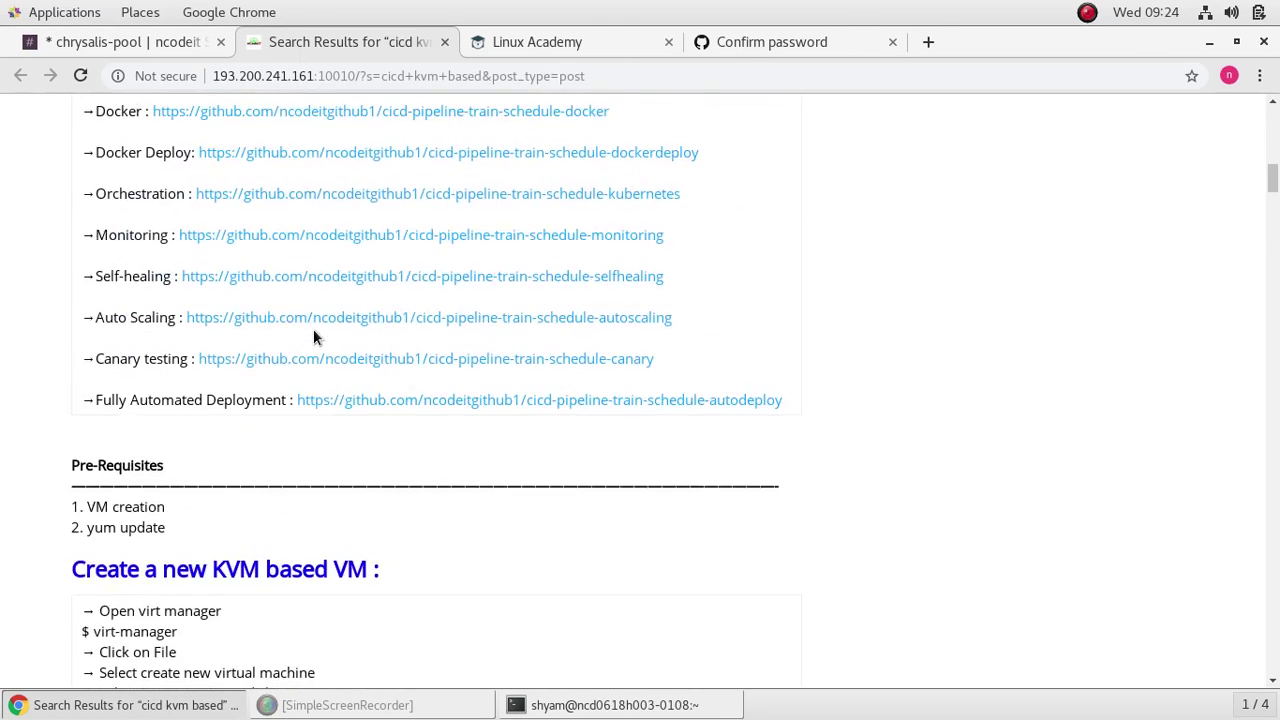
scroll(313, 335, up, 15)
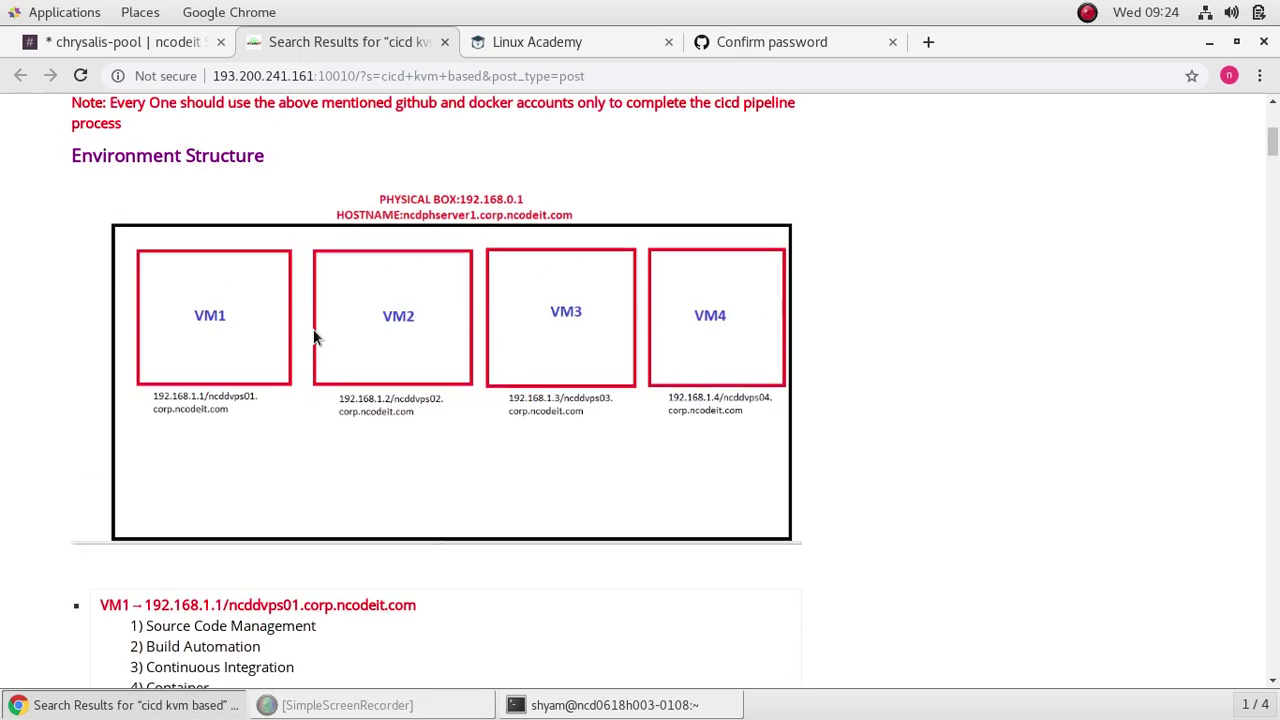
scroll(313, 338, up, 8)
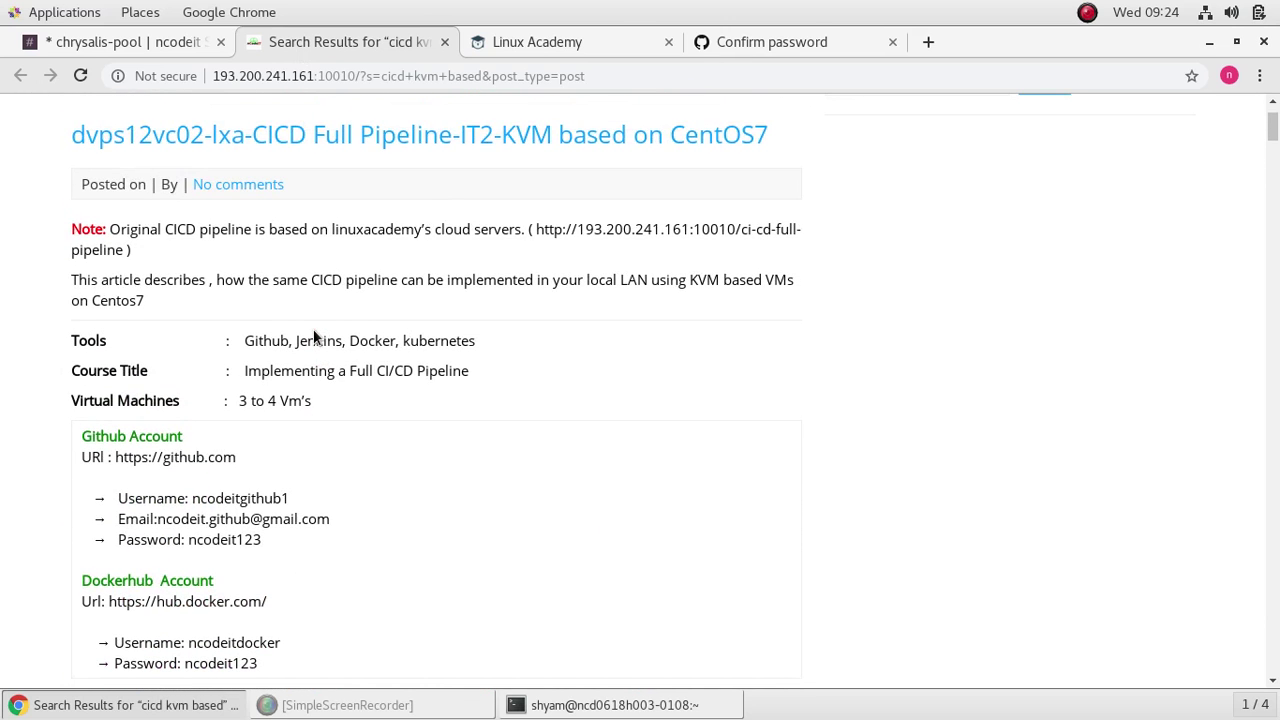
scroll(320, 330, down, 10)
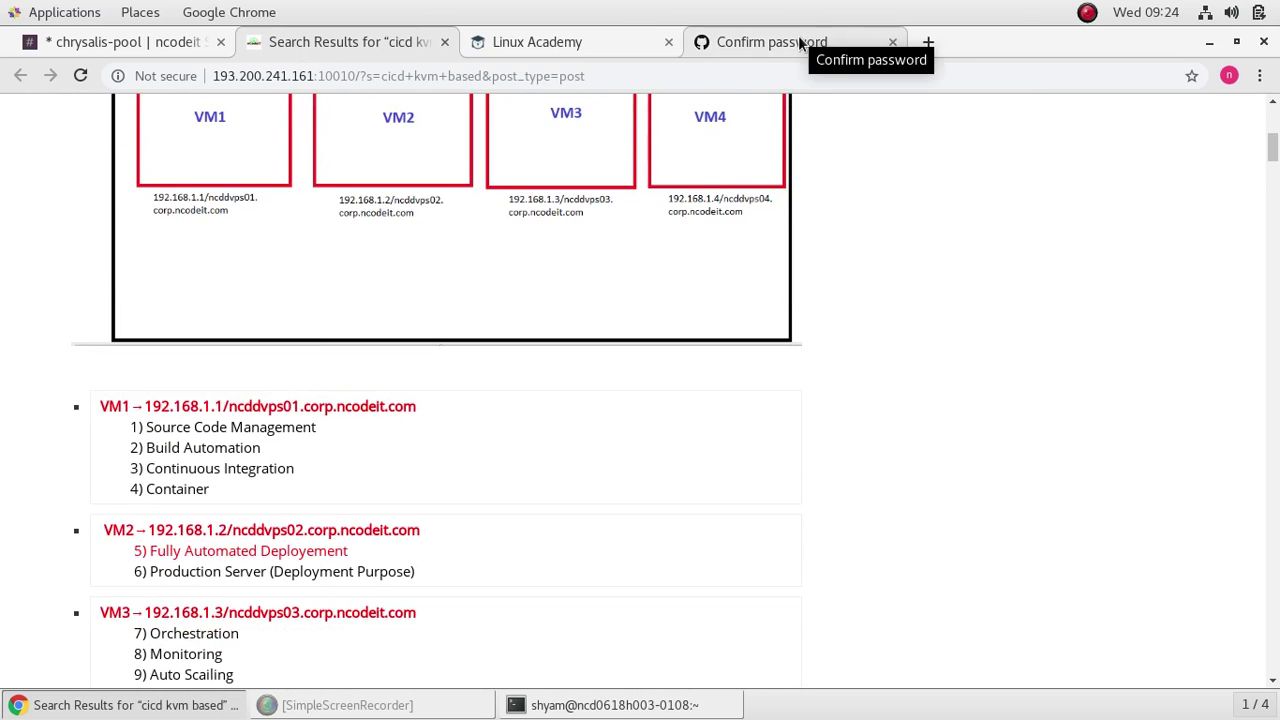
Step: Enter the GitHub account password to confirm adding the SSH key
click(800, 42)
click(635, 301)
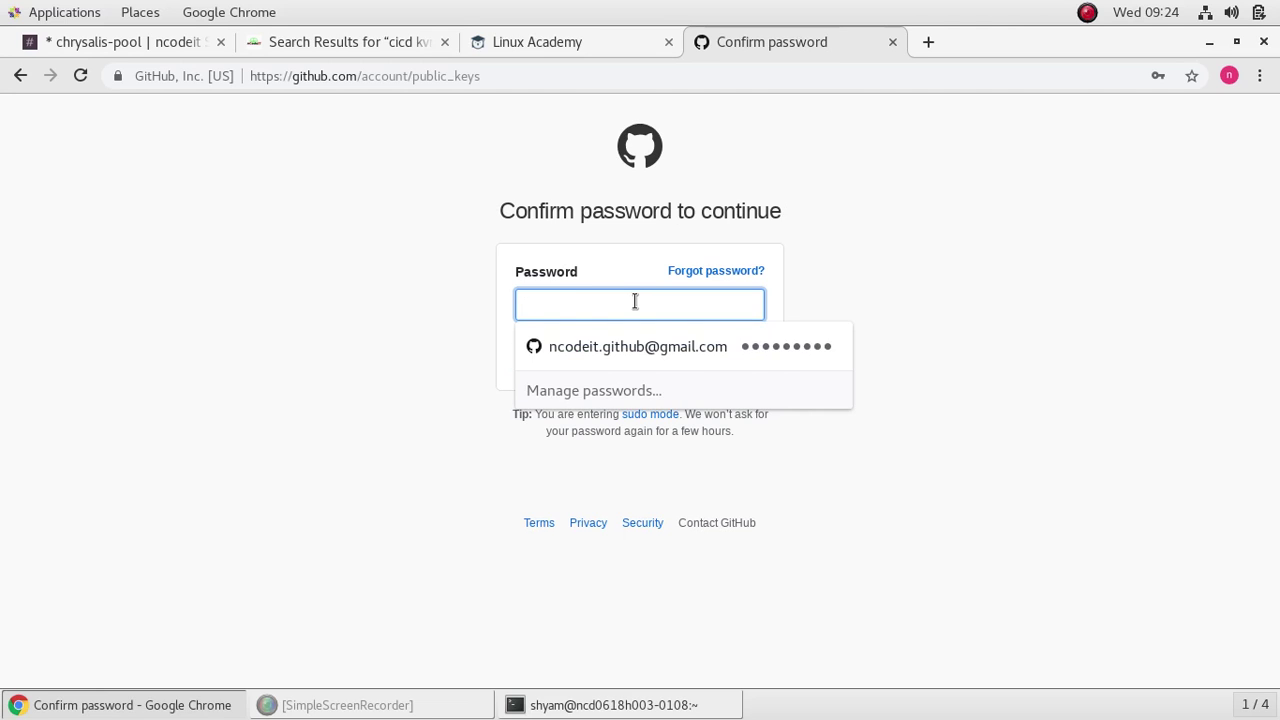
text(•••)
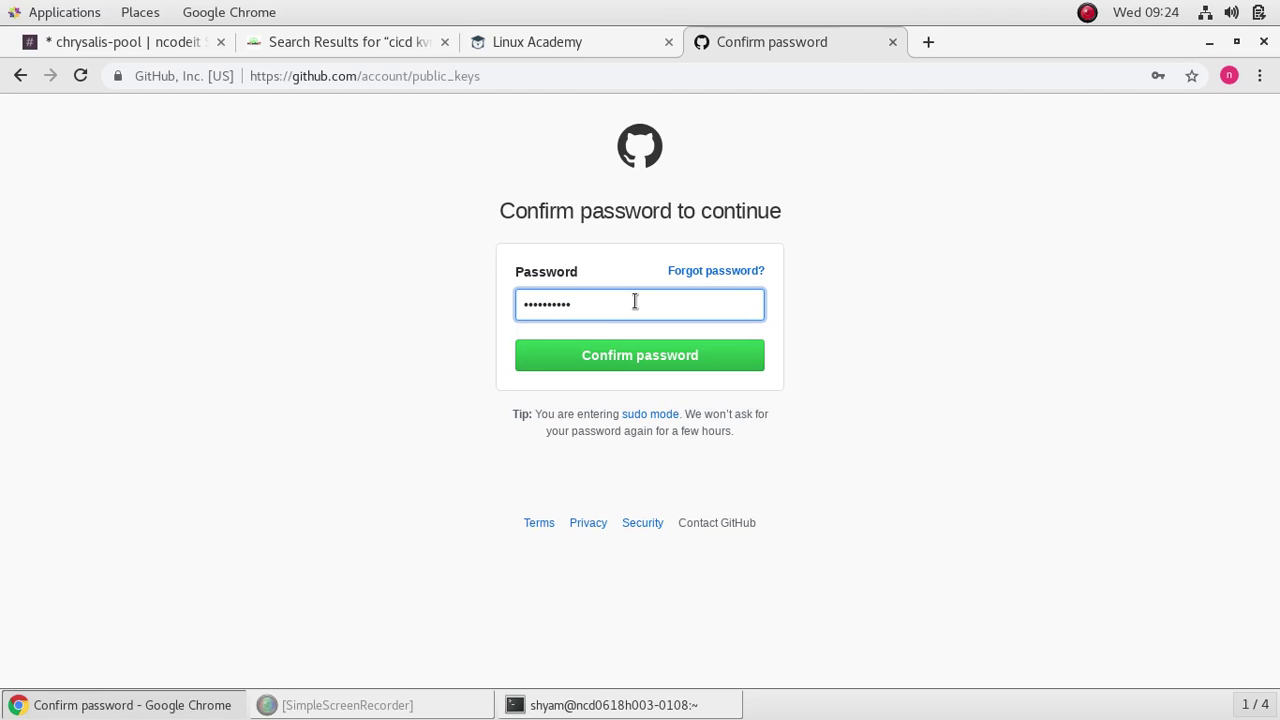
click(643, 360)
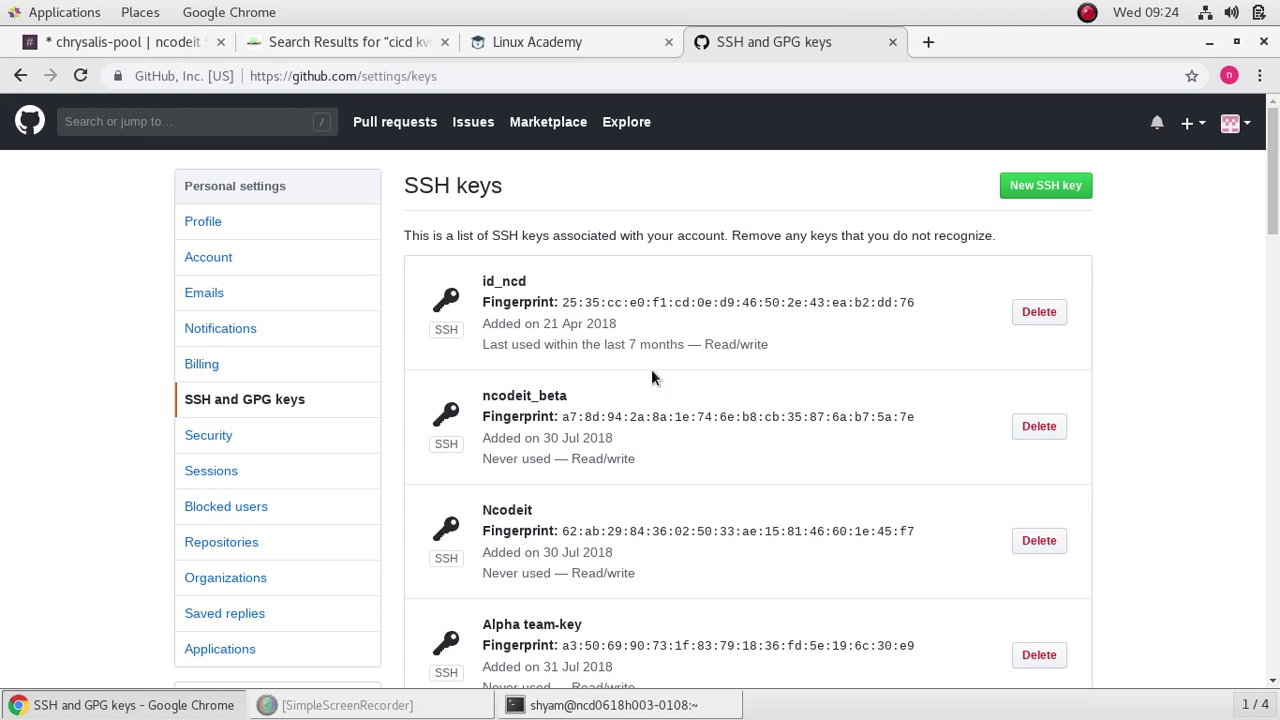
Step: Review the SSH keys list, then go to the CICD pipeline guide listing VM1 to VM4
scroll(651, 377, down, 15)
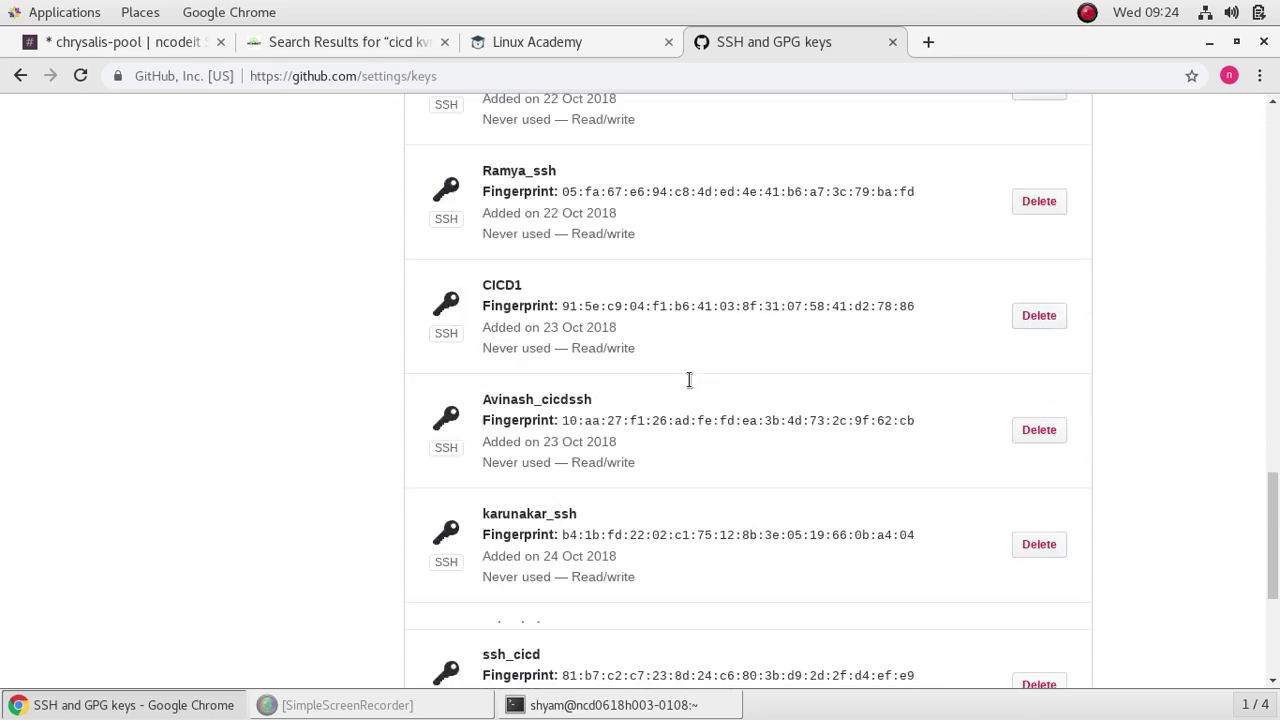
scroll(695, 376, down, 6)
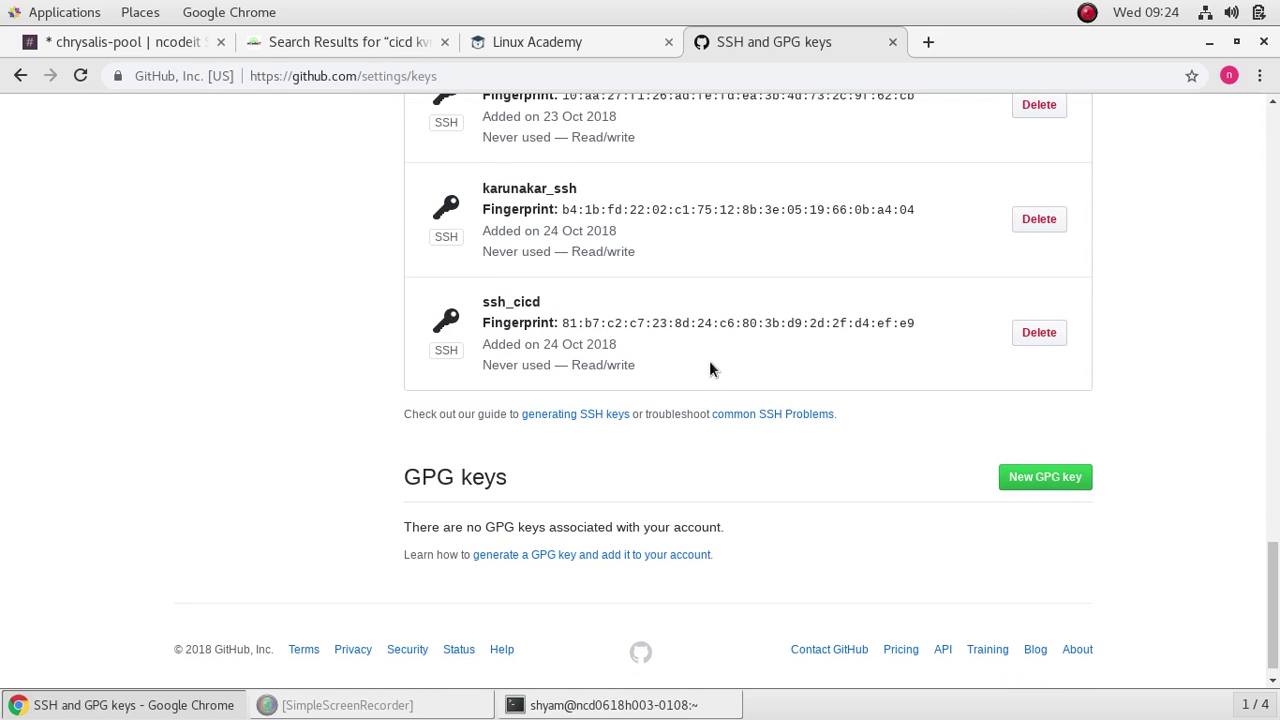
scroll(709, 369, up, 1)
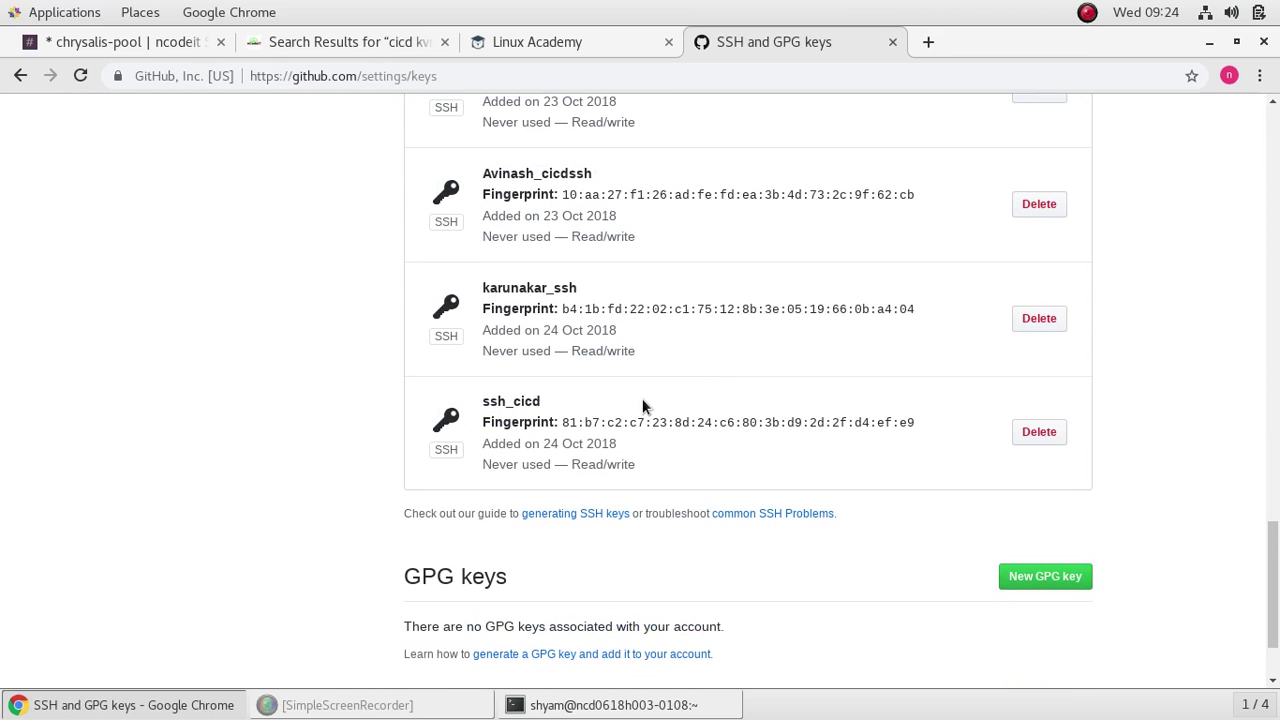
scroll(642, 405, up, 10)
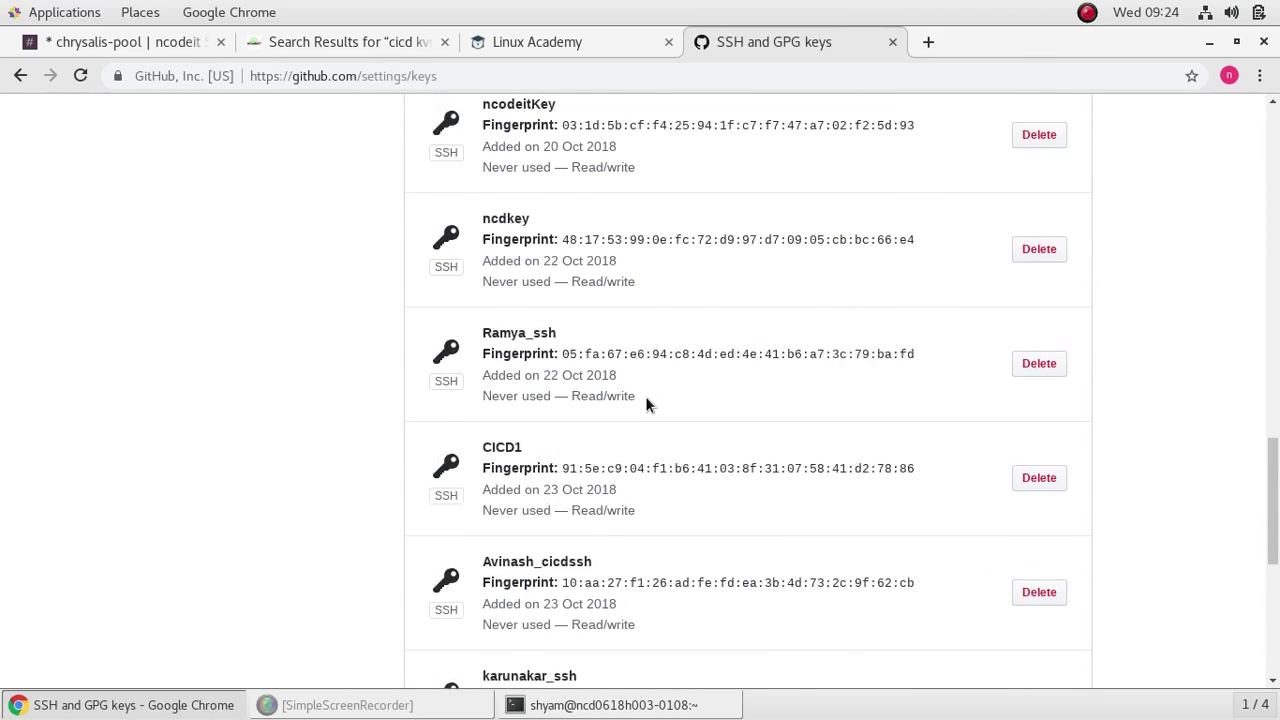
click(340, 42)
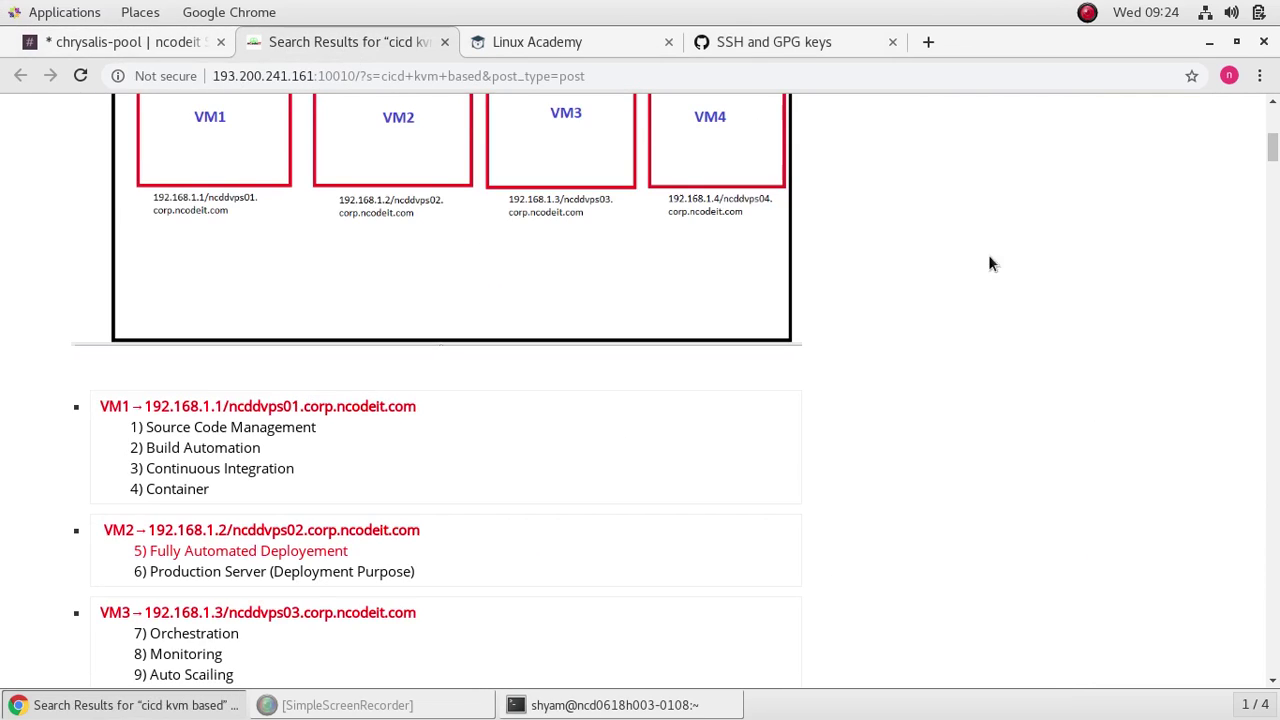
Step: Restore the browser to a smaller window and scroll the guide to the git clone steps
click(1237, 43)
scroll(313, 348, down, 10)
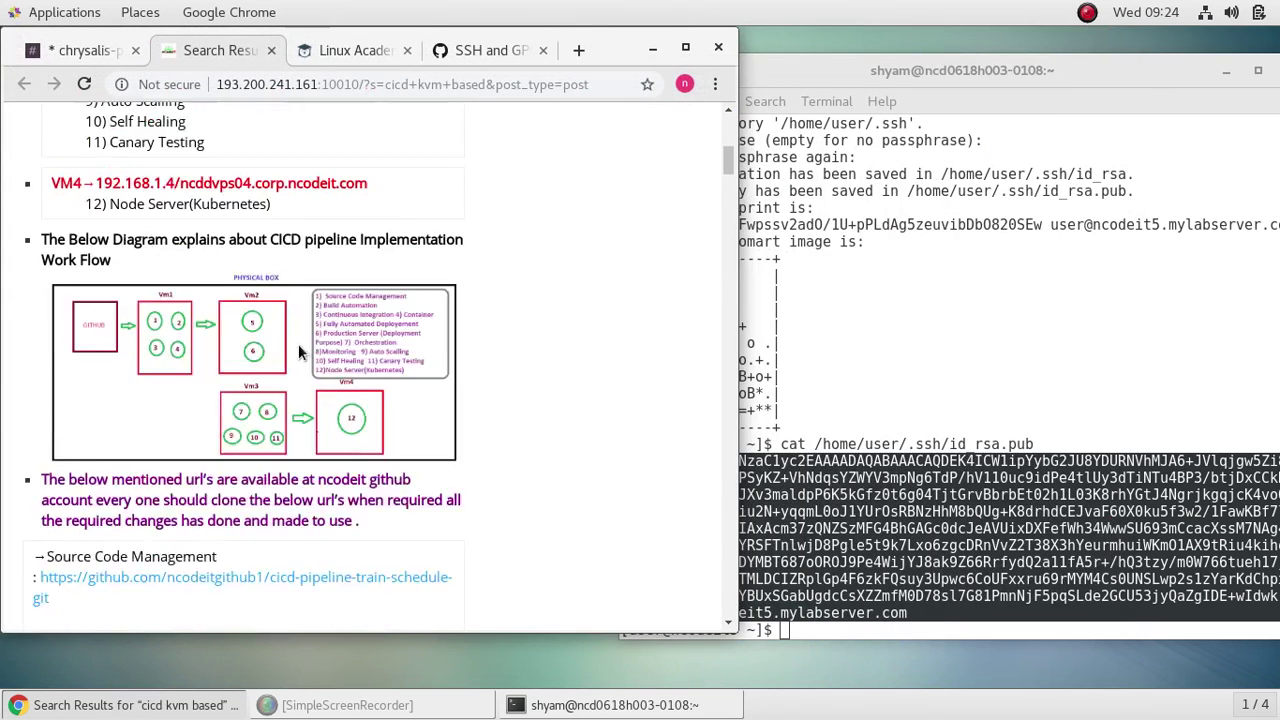
scroll(322, 316, down, 15)
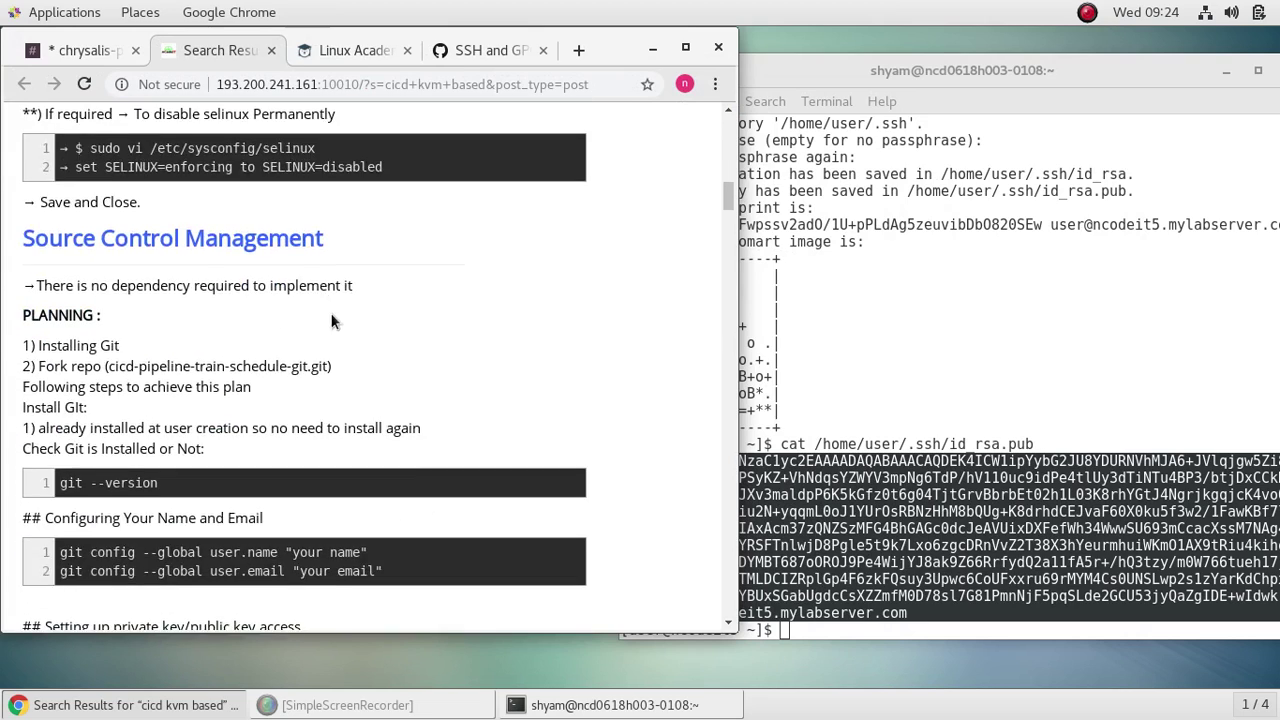
scroll(333, 320, down, 5)
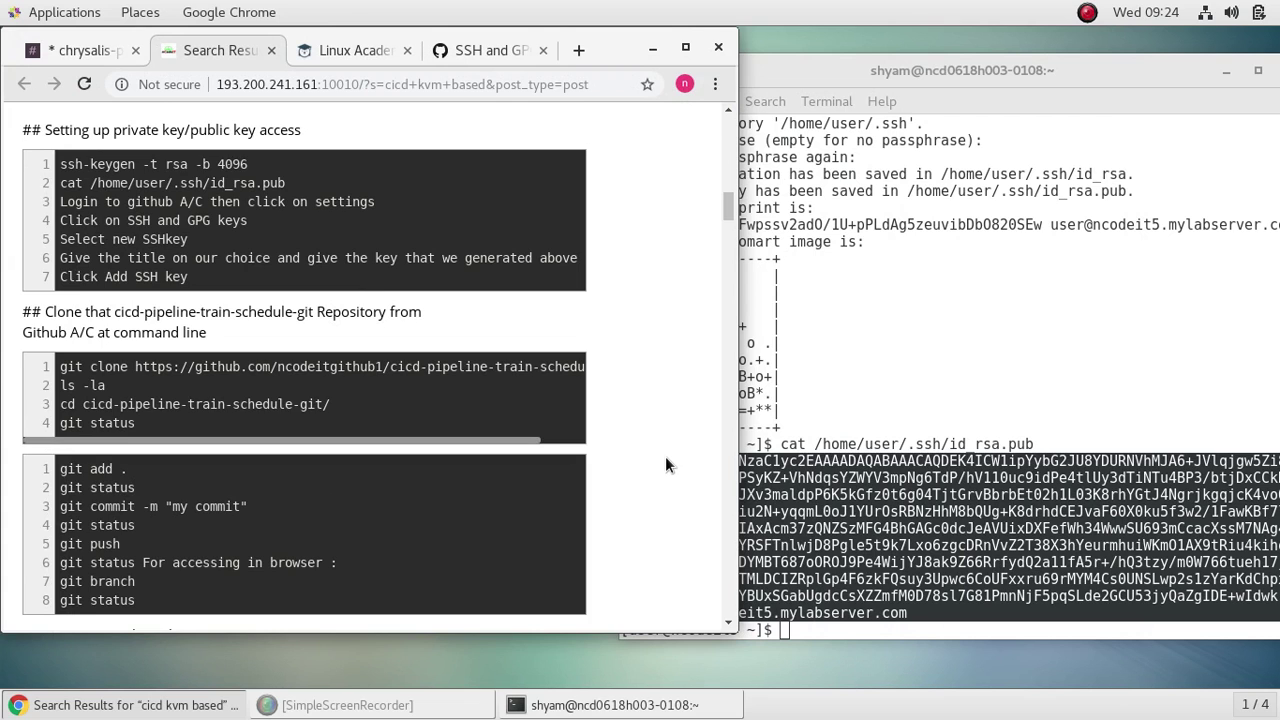
scroll(665, 460, down, 2)
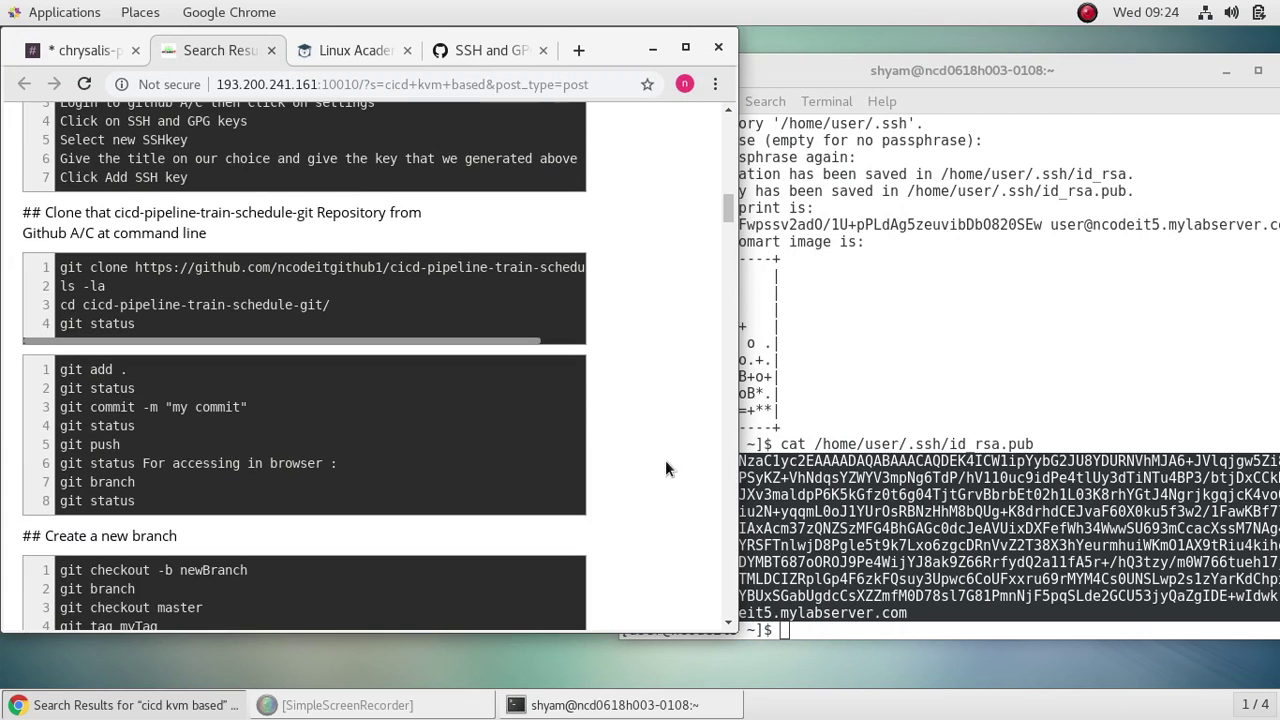
Step: Clear the terminal screen and start typing a git clone command
click(1130, 630)
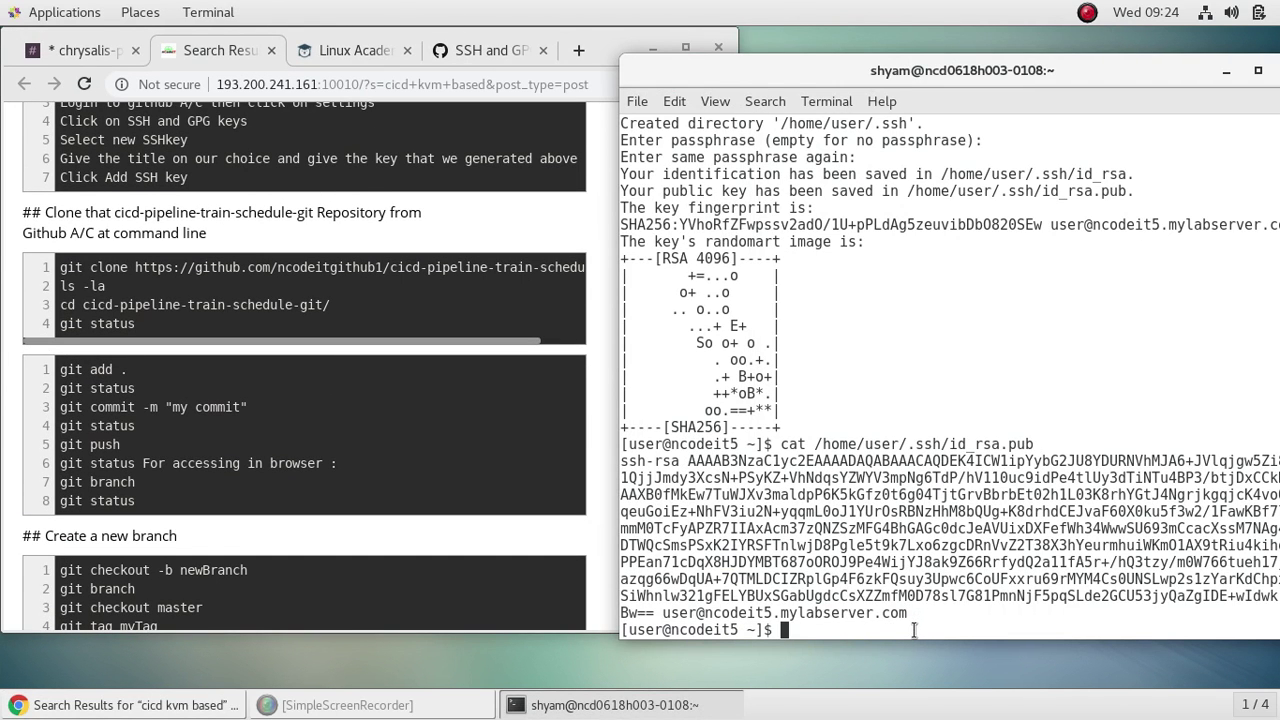
text(clear)
key(Return)
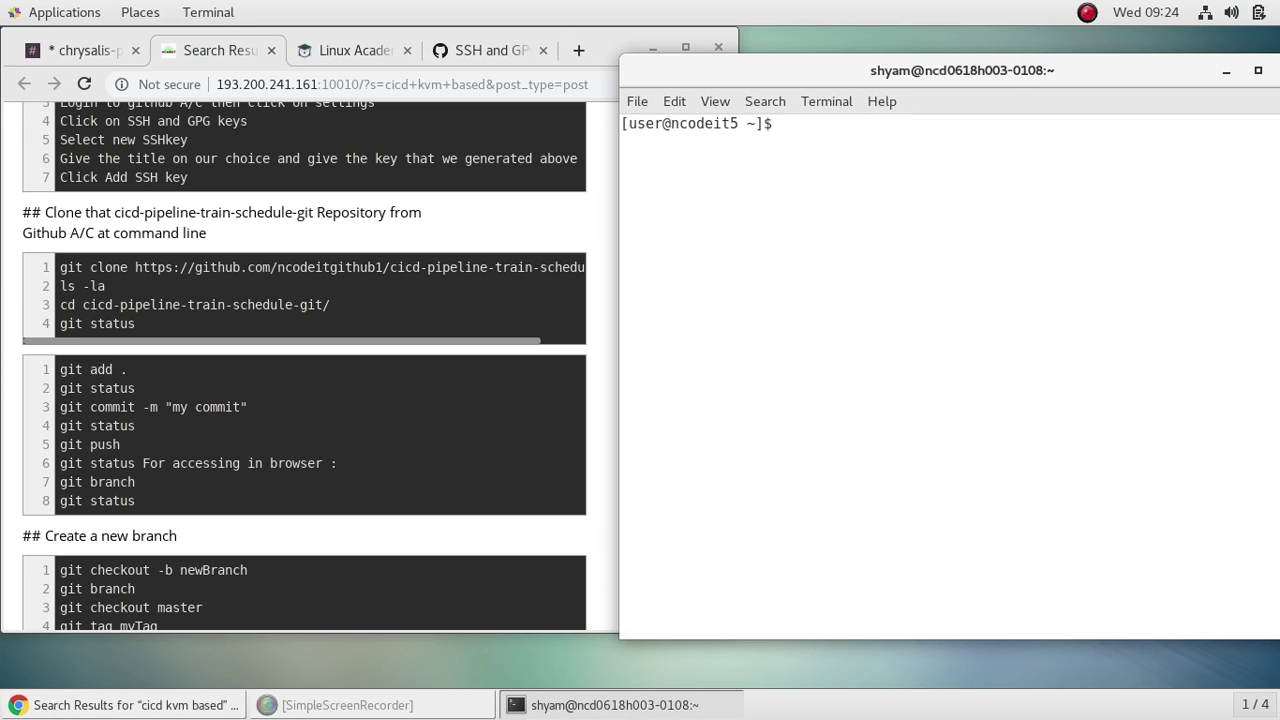
text(git clone)
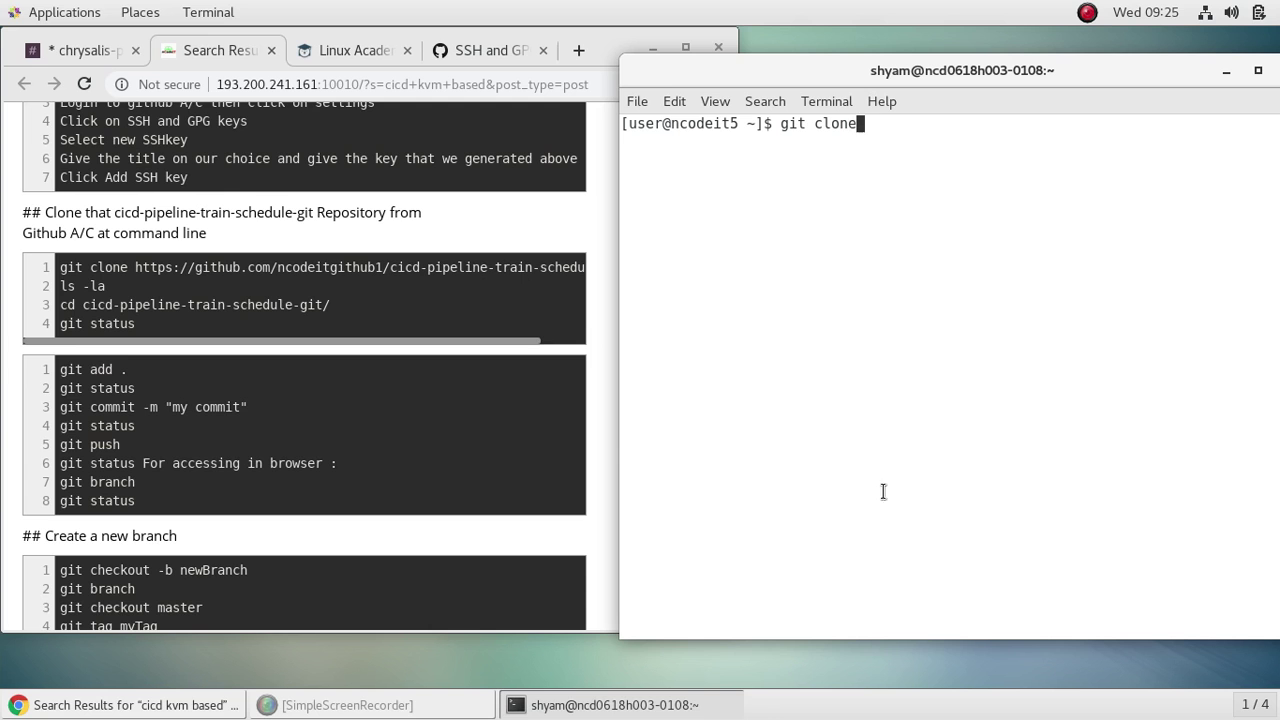
Step: Return to the GitHub SSH and GPG keys settings page
click(454, 41)
scroll(456, 265, up, 15)
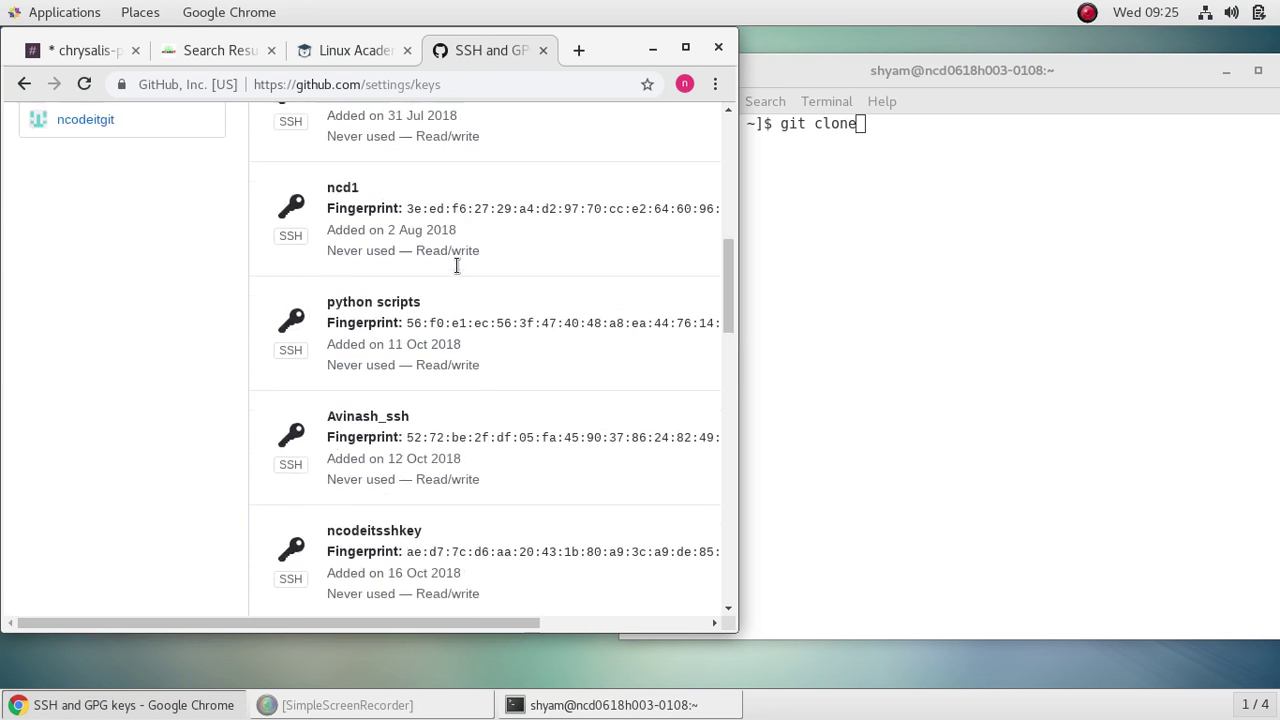
scroll(456, 265, up, 3)
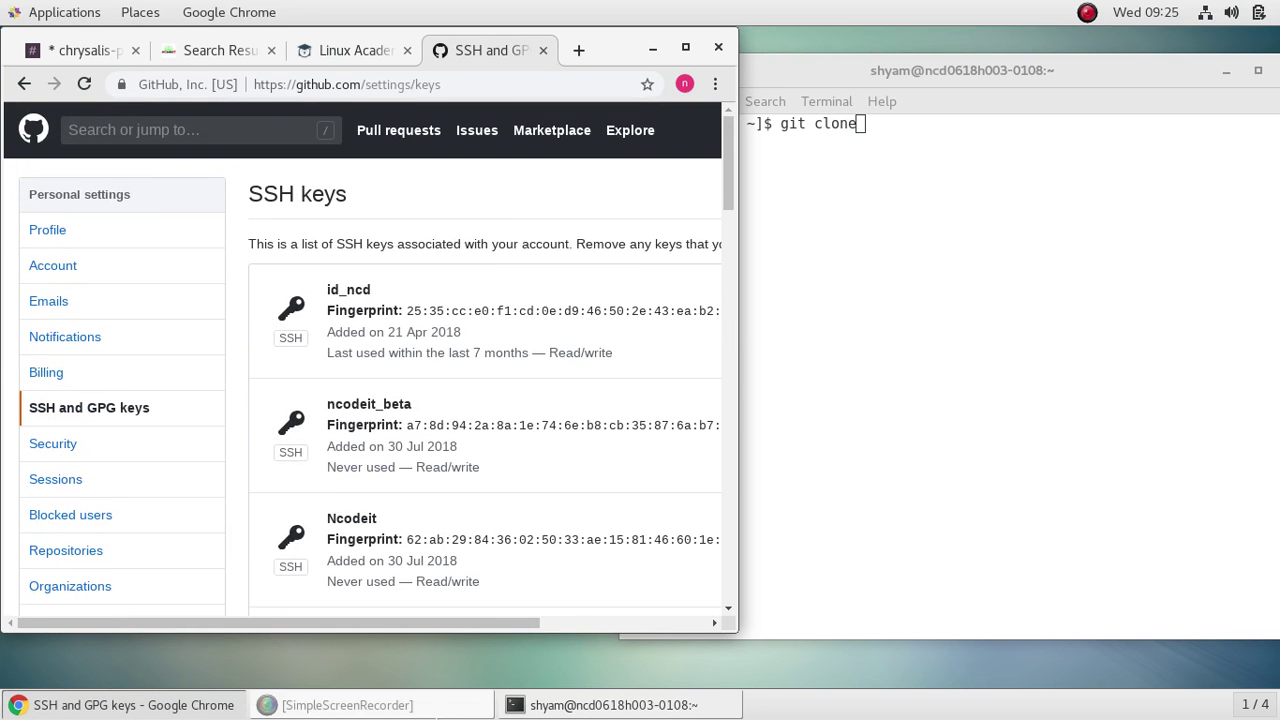
drag(507, 621, 685, 641)
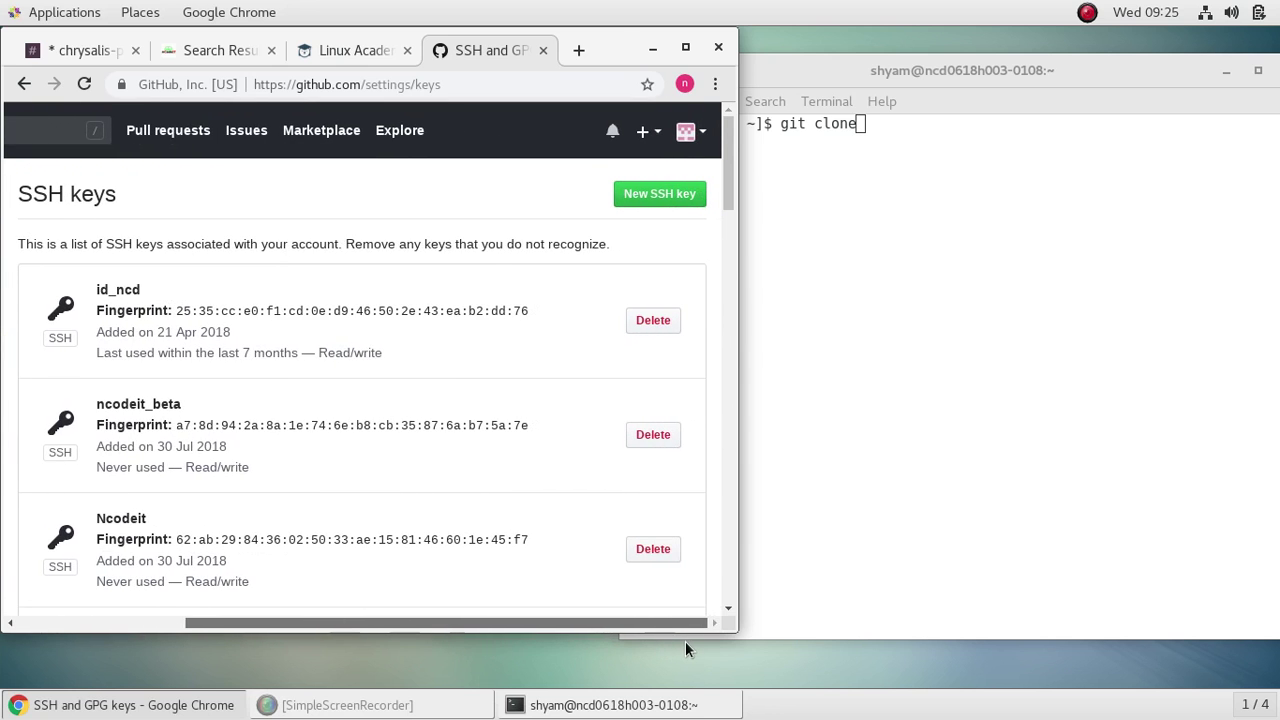
Step: Open the cicd-pipeline-train-schedule-git repository from Your repositories
click(702, 135)
click(619, 257)
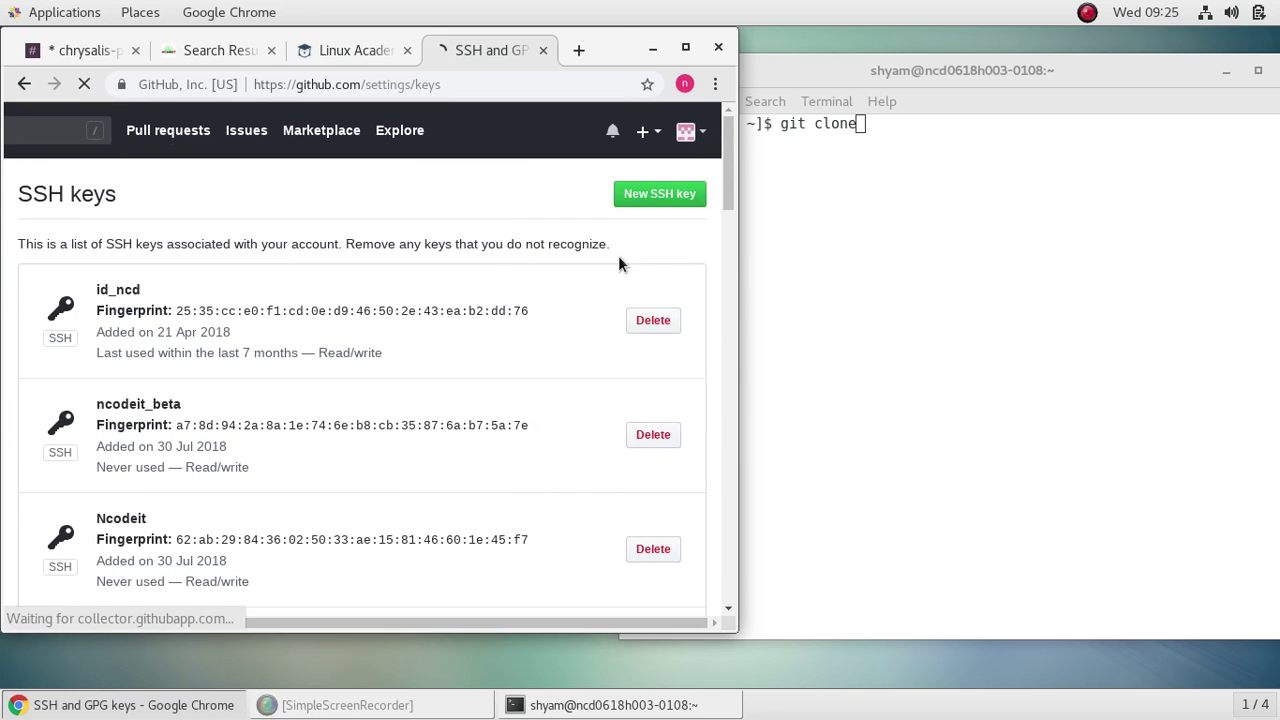
scroll(504, 363, down, 4)
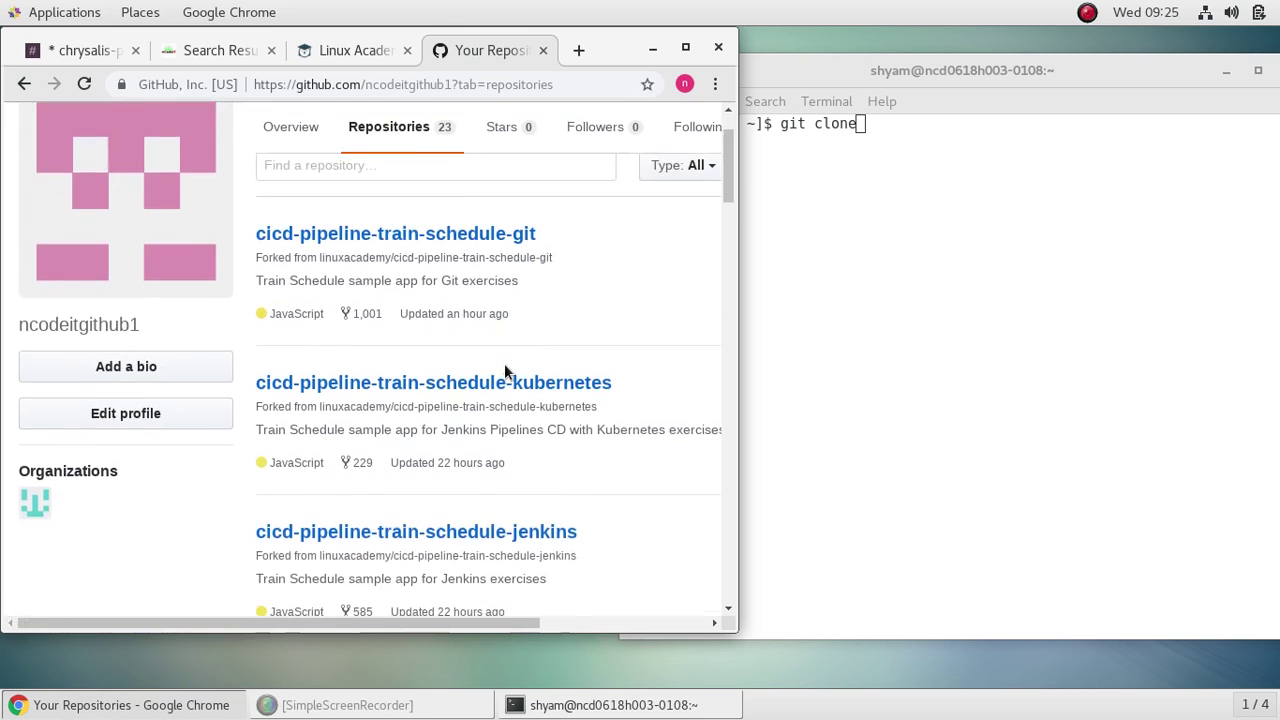
scroll(504, 363, up, 3)
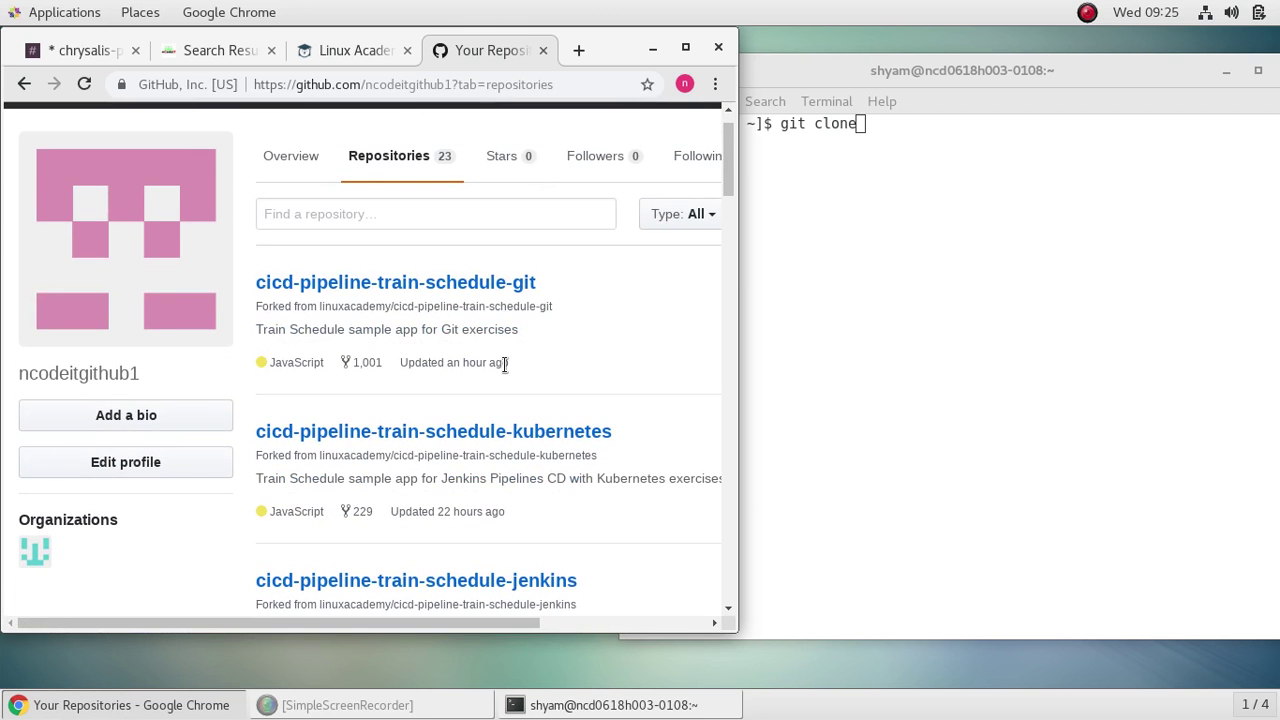
scroll(504, 363, down, 10)
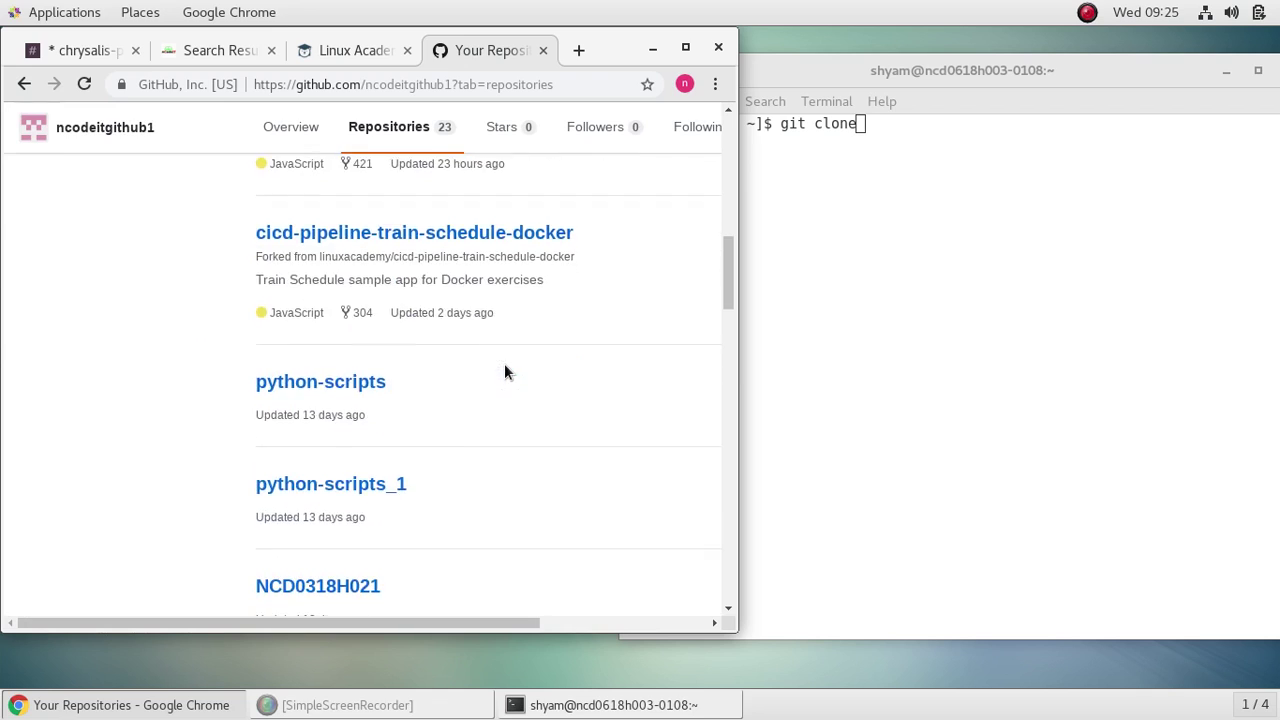
scroll(504, 372, down, 5)
scroll(504, 372, up, 7)
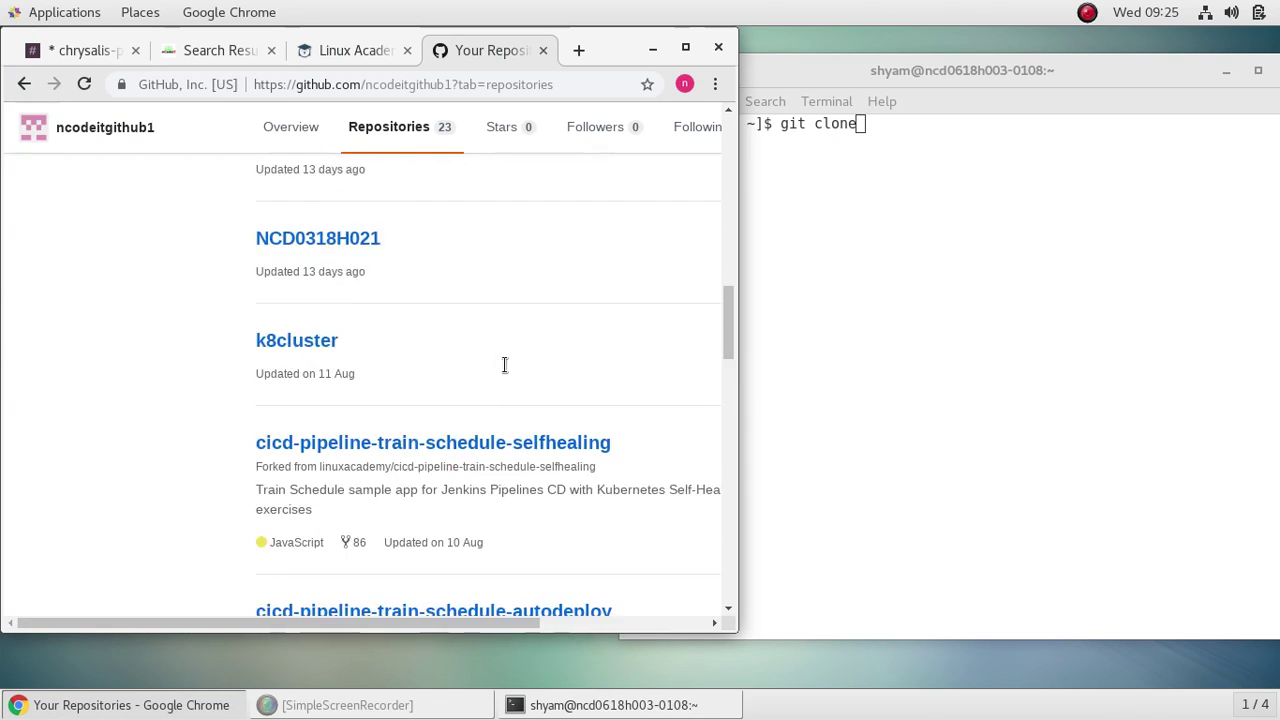
scroll(504, 372, up, 10)
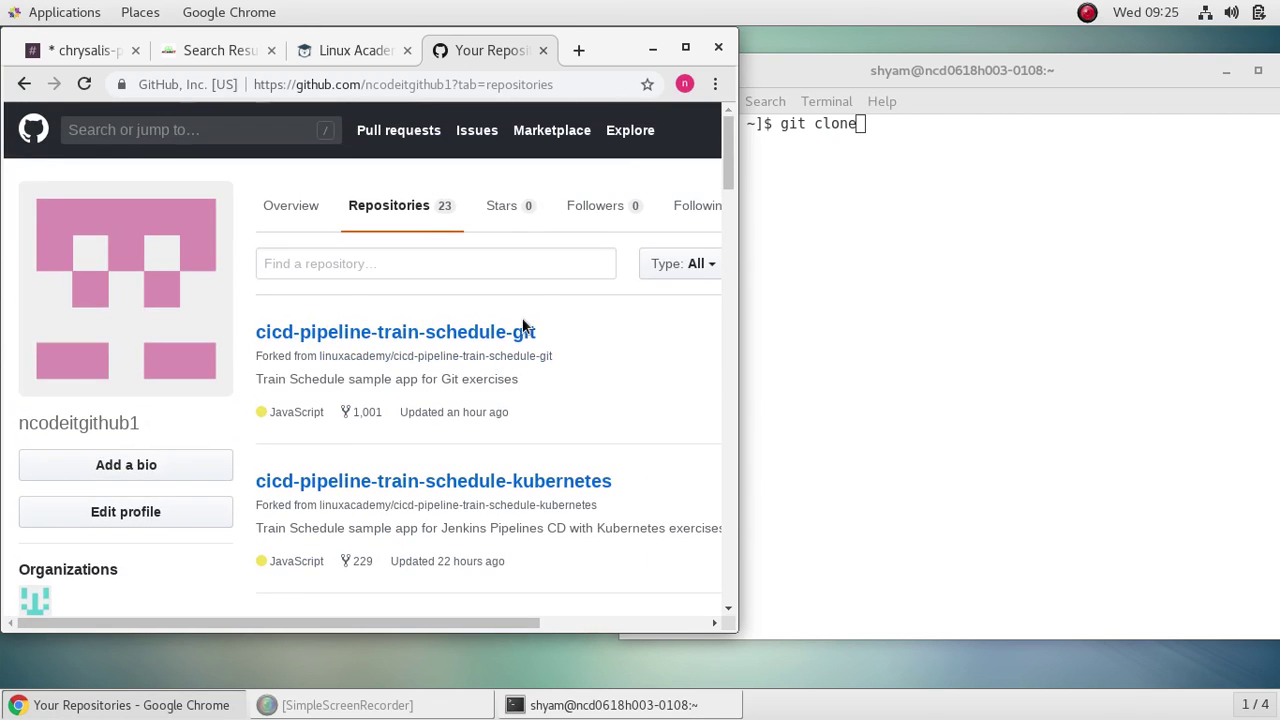
click(512, 334)
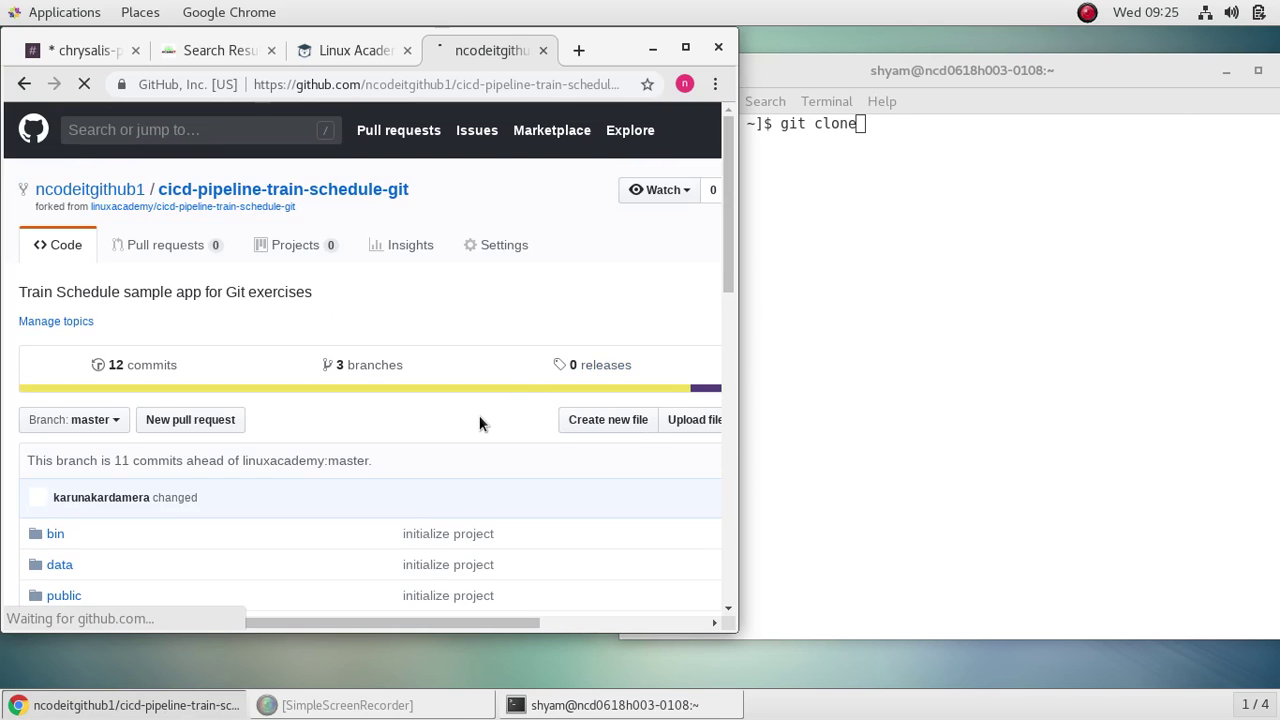
Step: Copy the repository's HTTPS clone URL and bring the terminal back to front
scroll(479, 470, down, 3)
drag(505, 620, 678, 653)
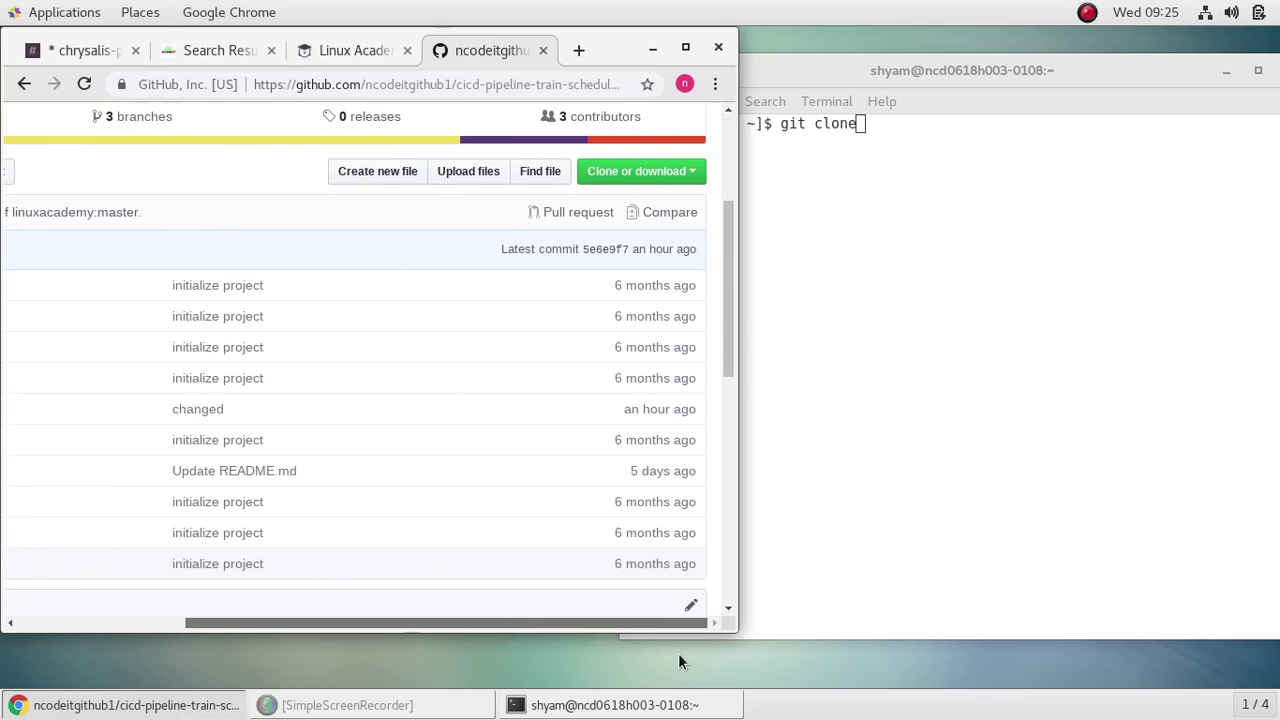
click(690, 172)
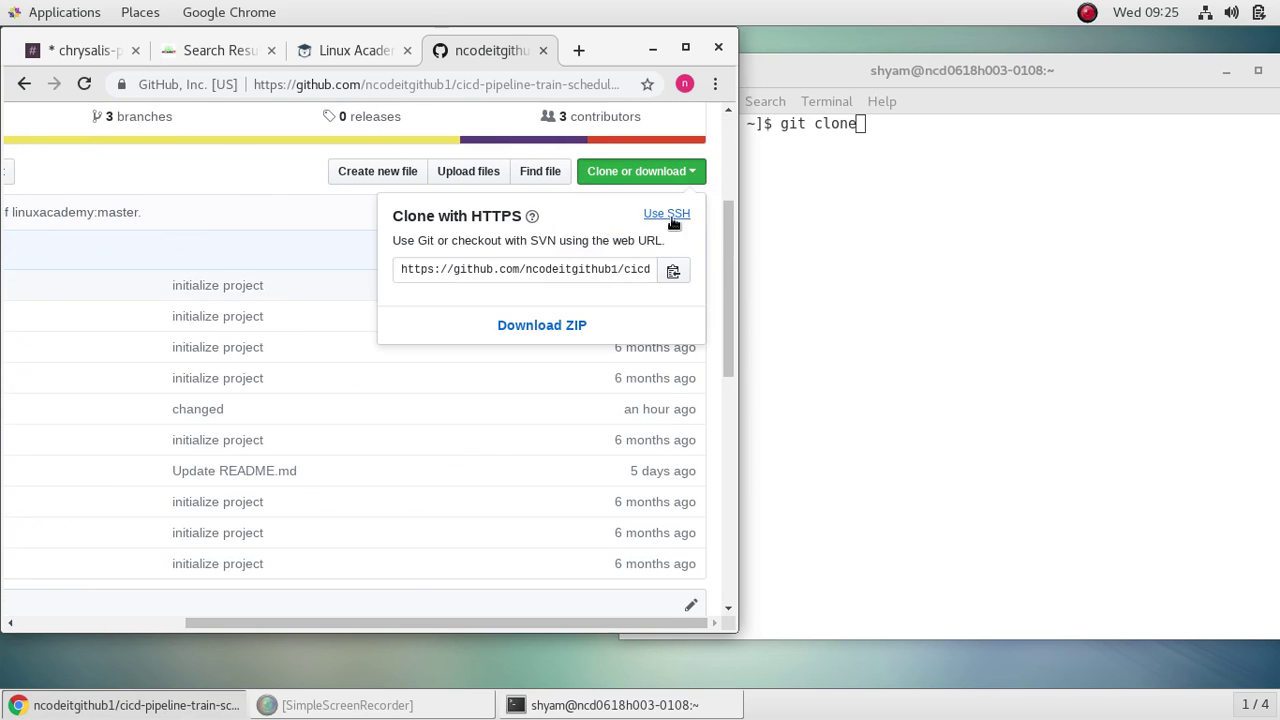
click(673, 272)
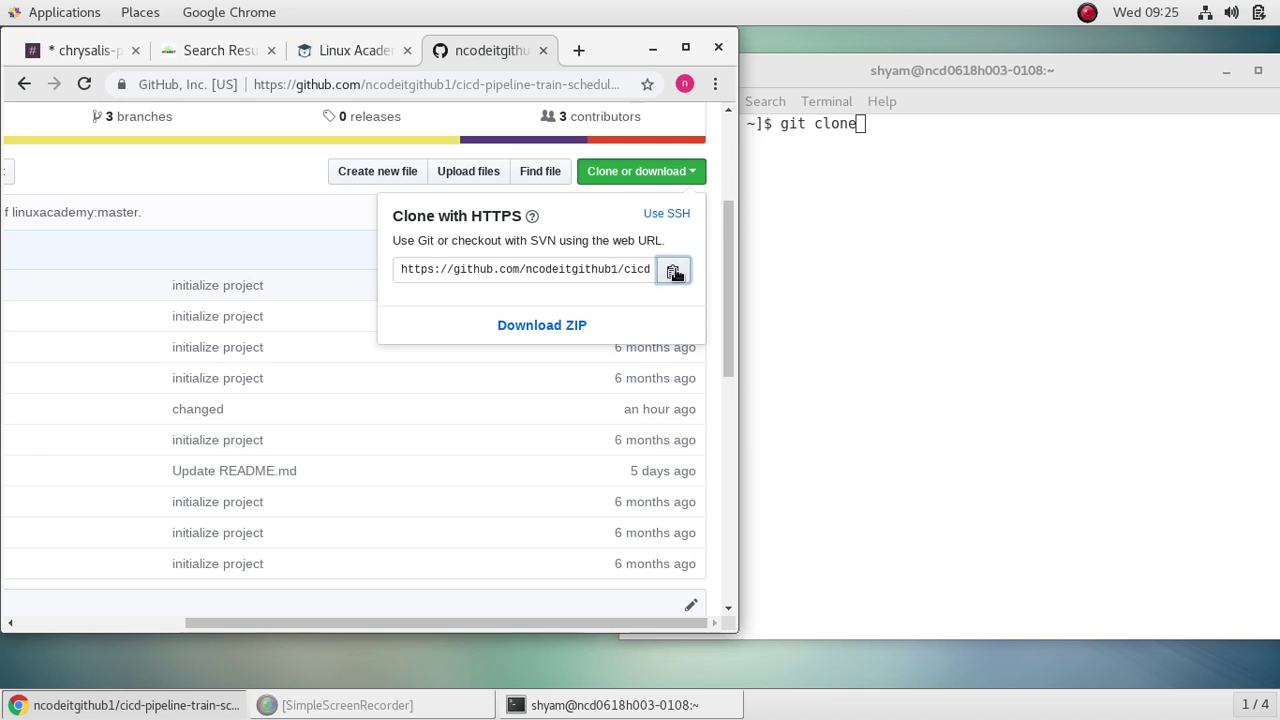
click(826, 307)
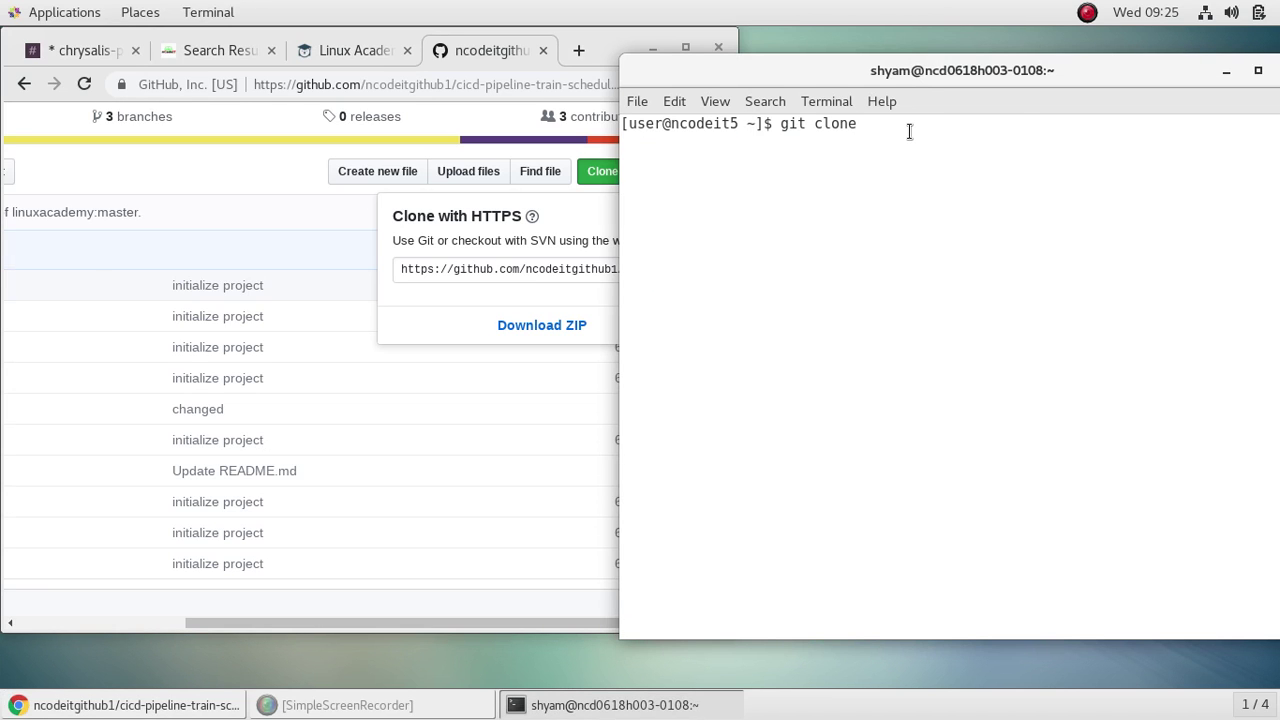
Step: Clone the repository by running git clone with the pasted HTTPS URL
text(git clone)
right_click(880, 123)
click(945, 219)
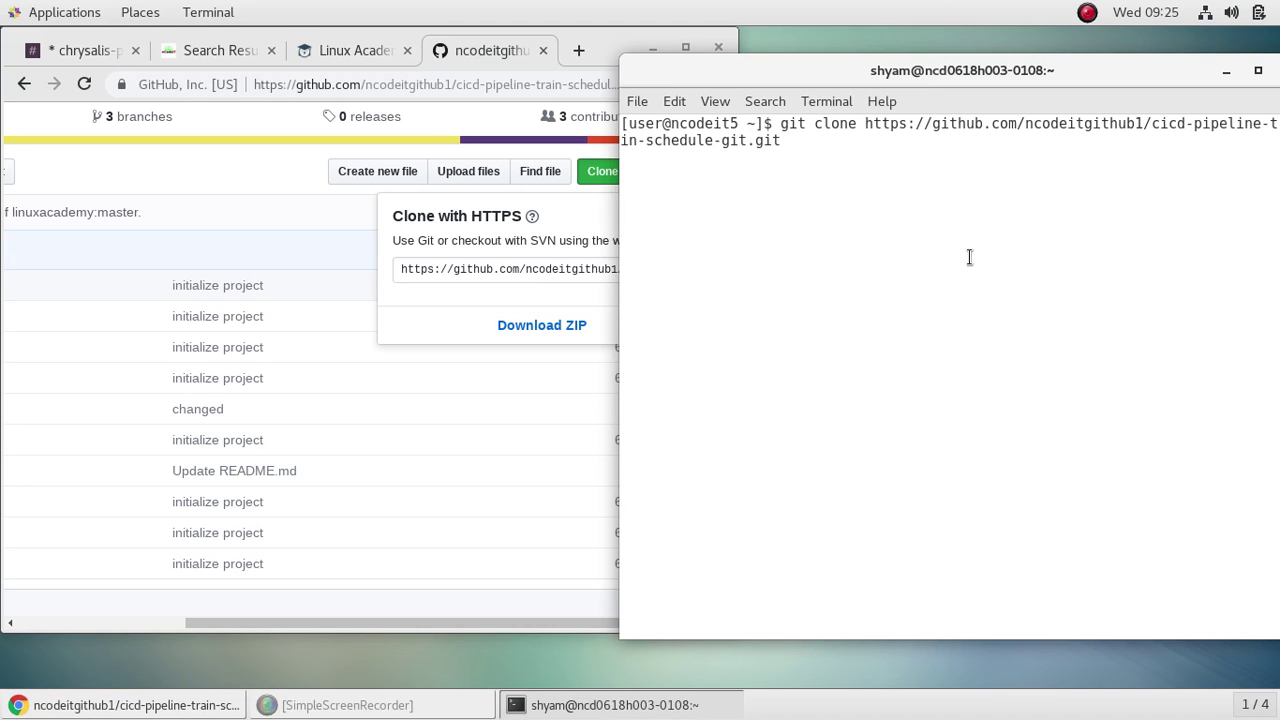
key(Return)
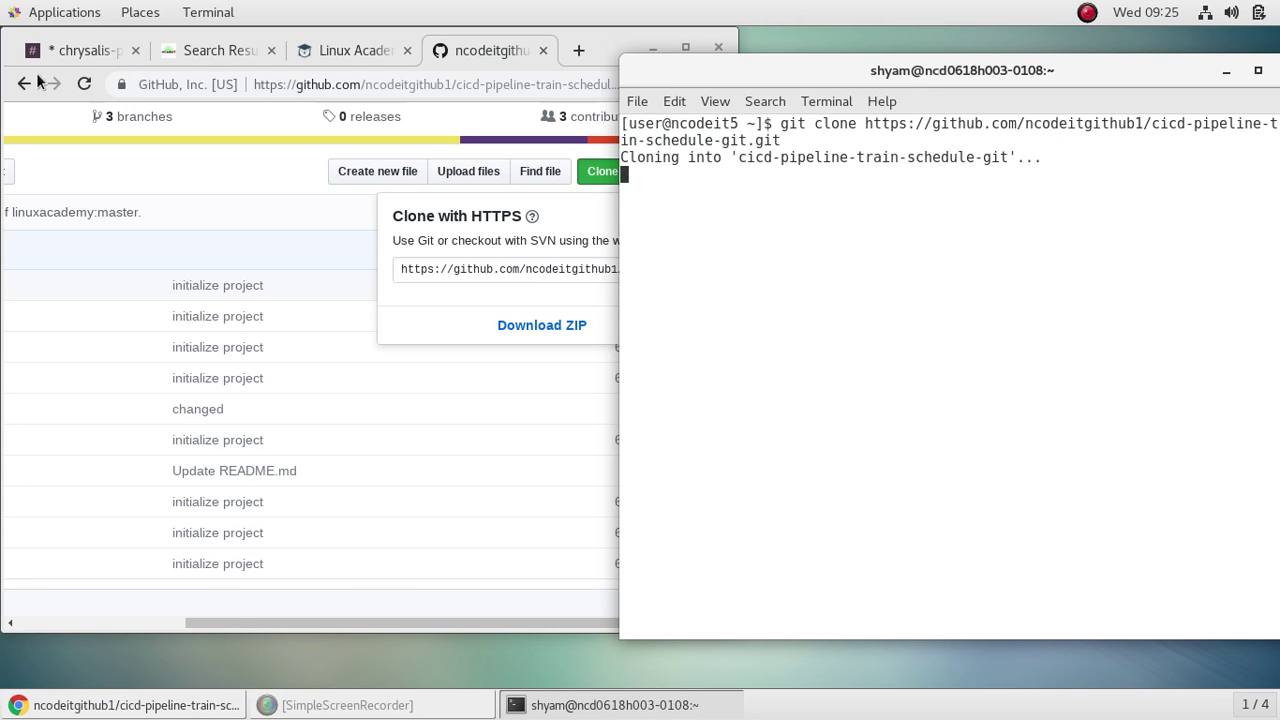
click(210, 50)
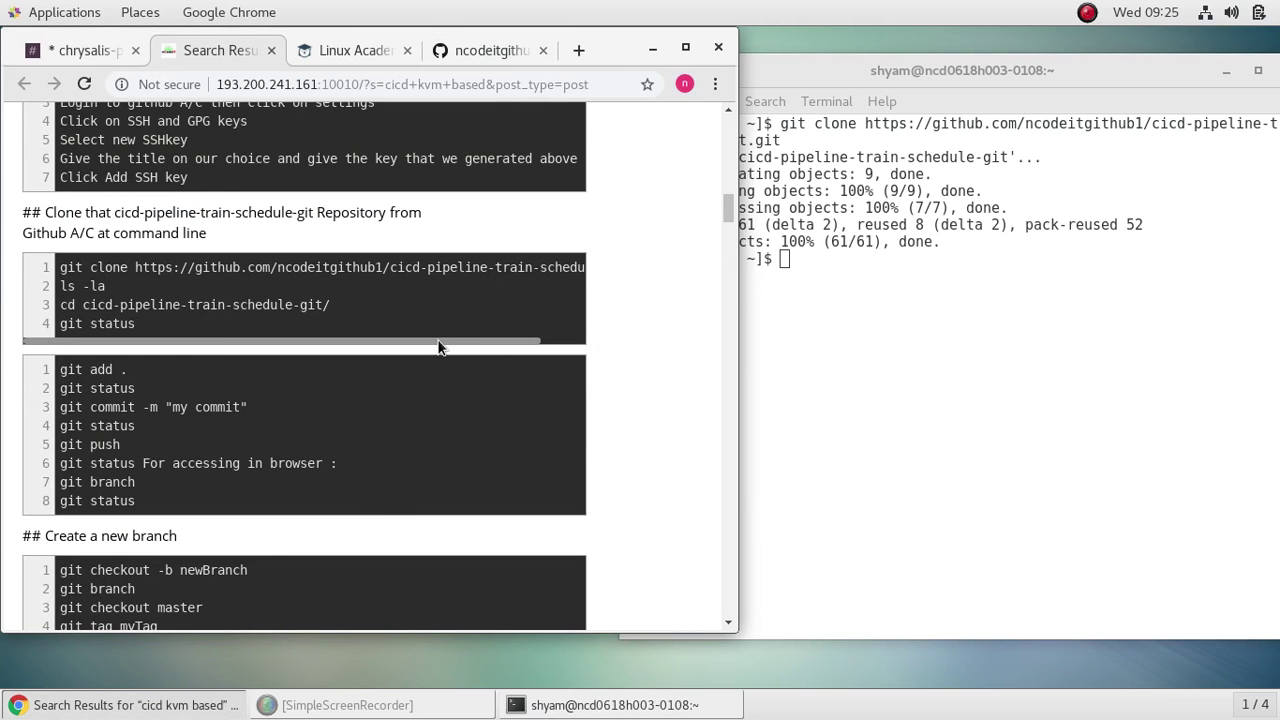
mouse_move(440, 342)
mouse_down()
mouse_move(498, 346)
mouse_move(389, 354)
mouse_up()
click(868, 342)
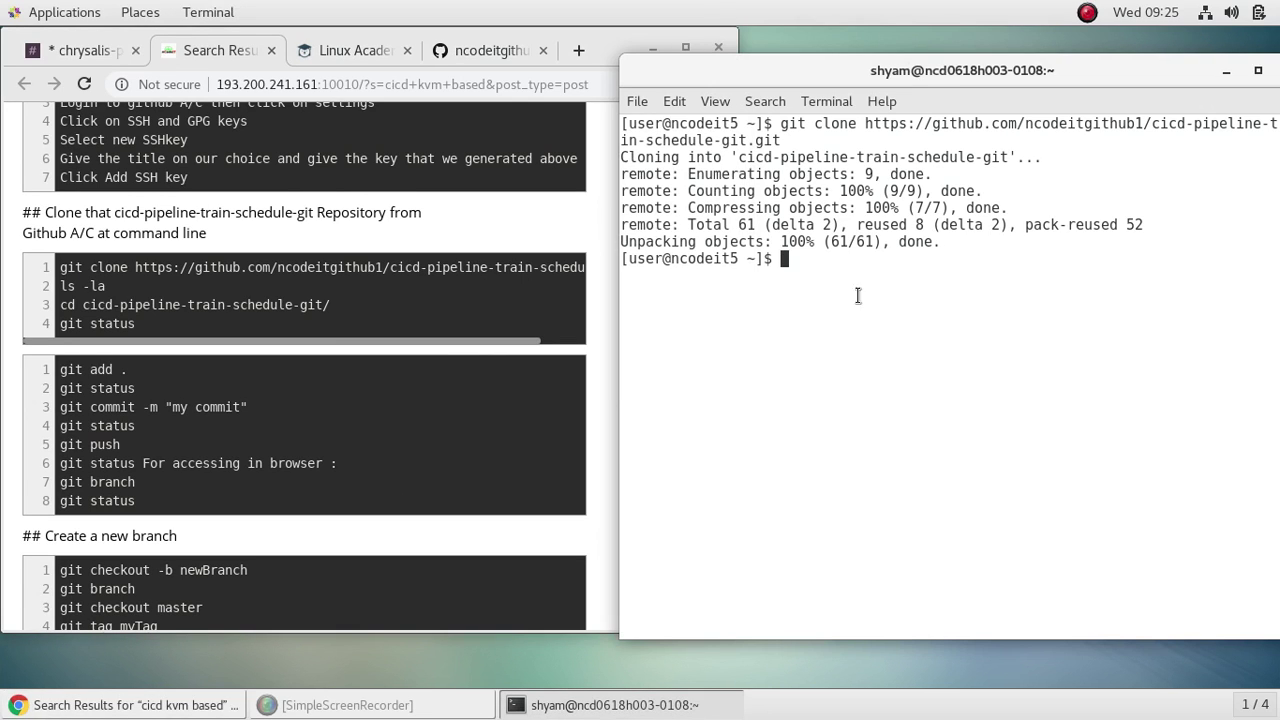
Step: List files with ls -lsa, cd into cicd-pipeline-train-schedule-git, clear, and run git status
text(ls)
text( -ls)
text(a)
key(Return)
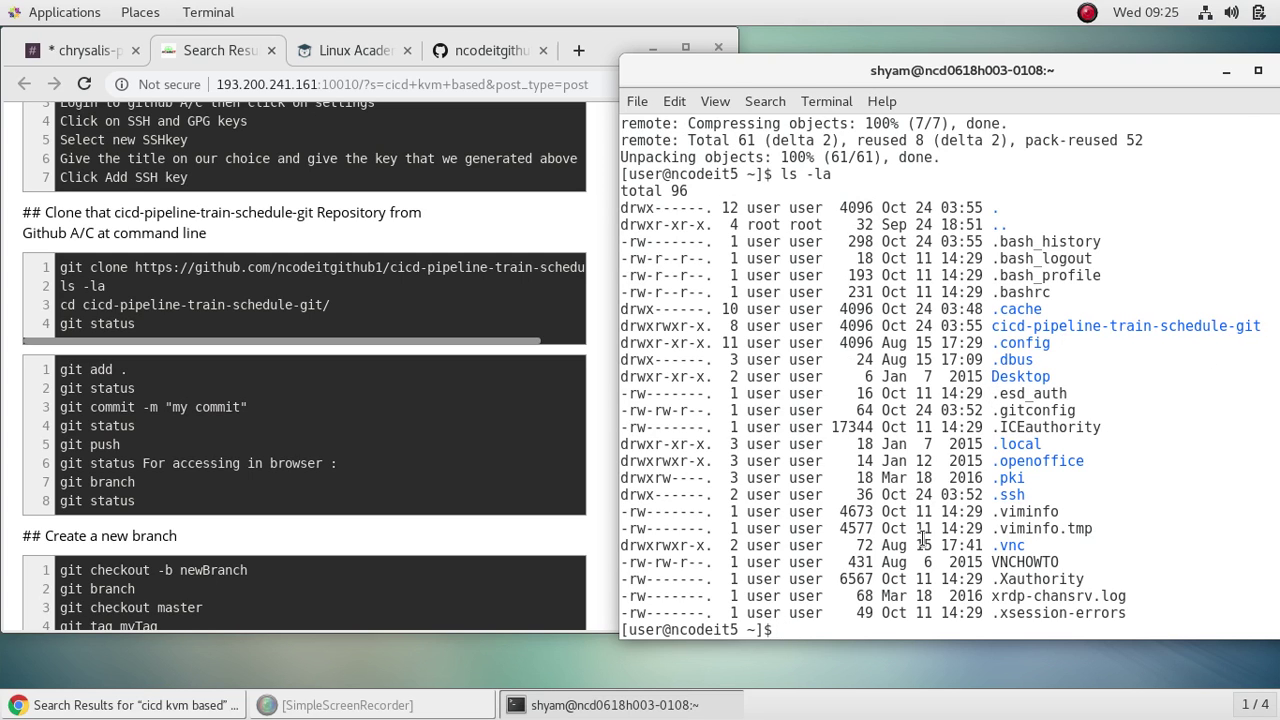
text(cd cic)
key(Tab)
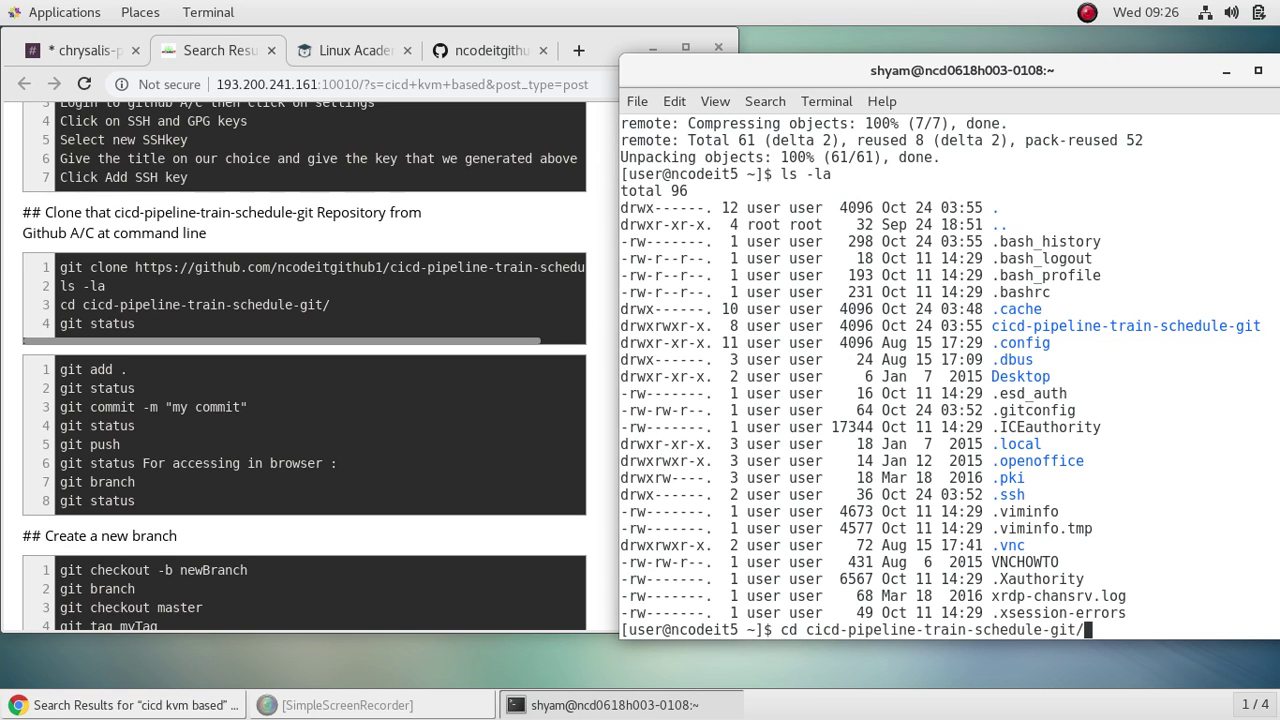
key(Return)
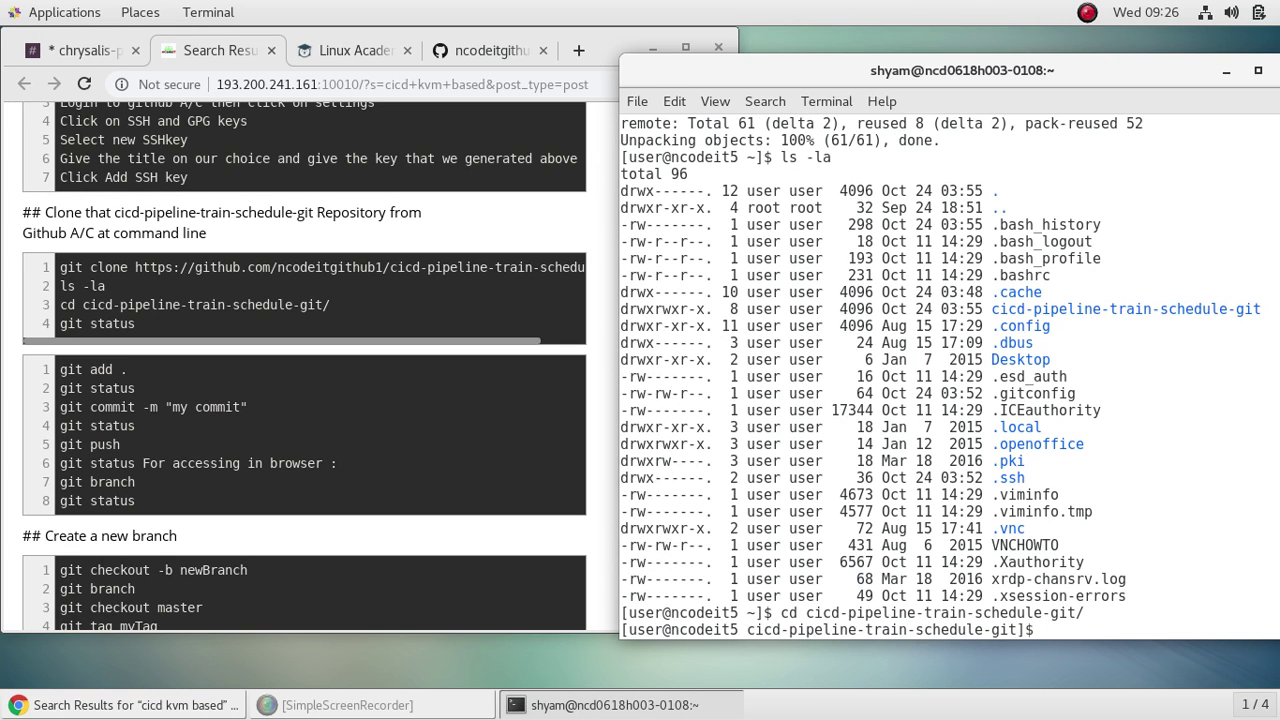
text(clear)
key(Return)
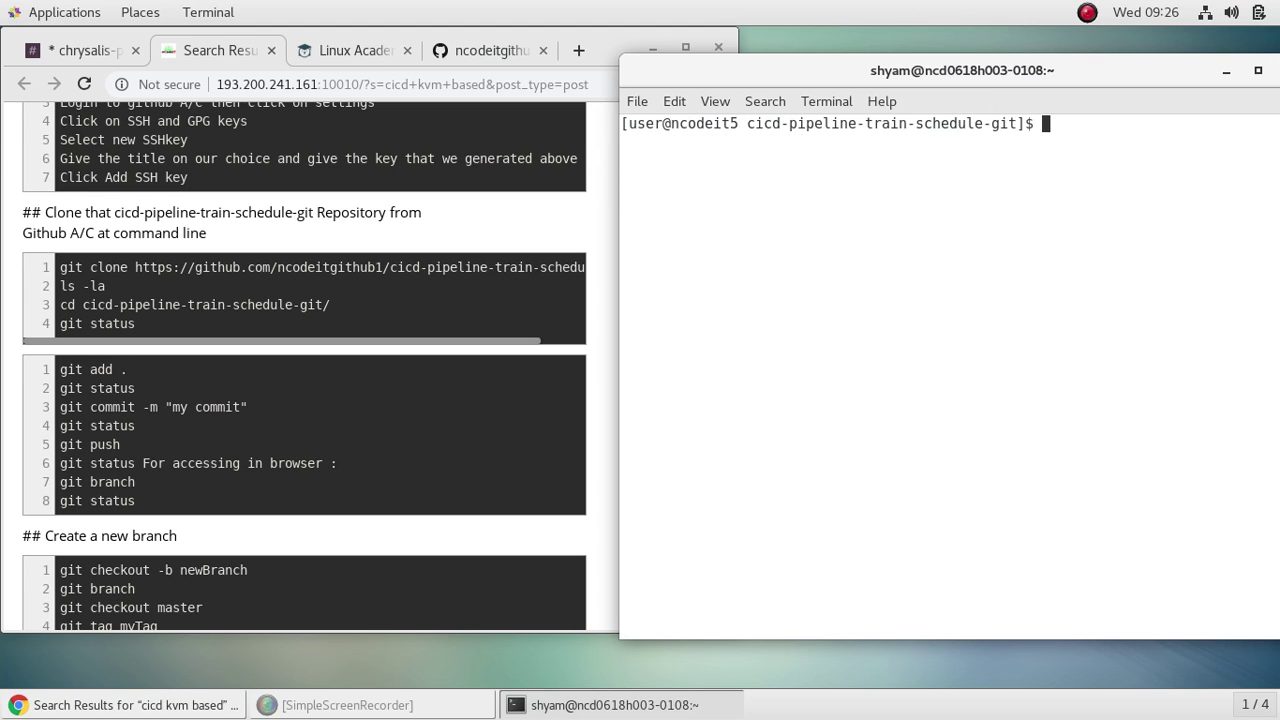
text(git status)
key(Return)
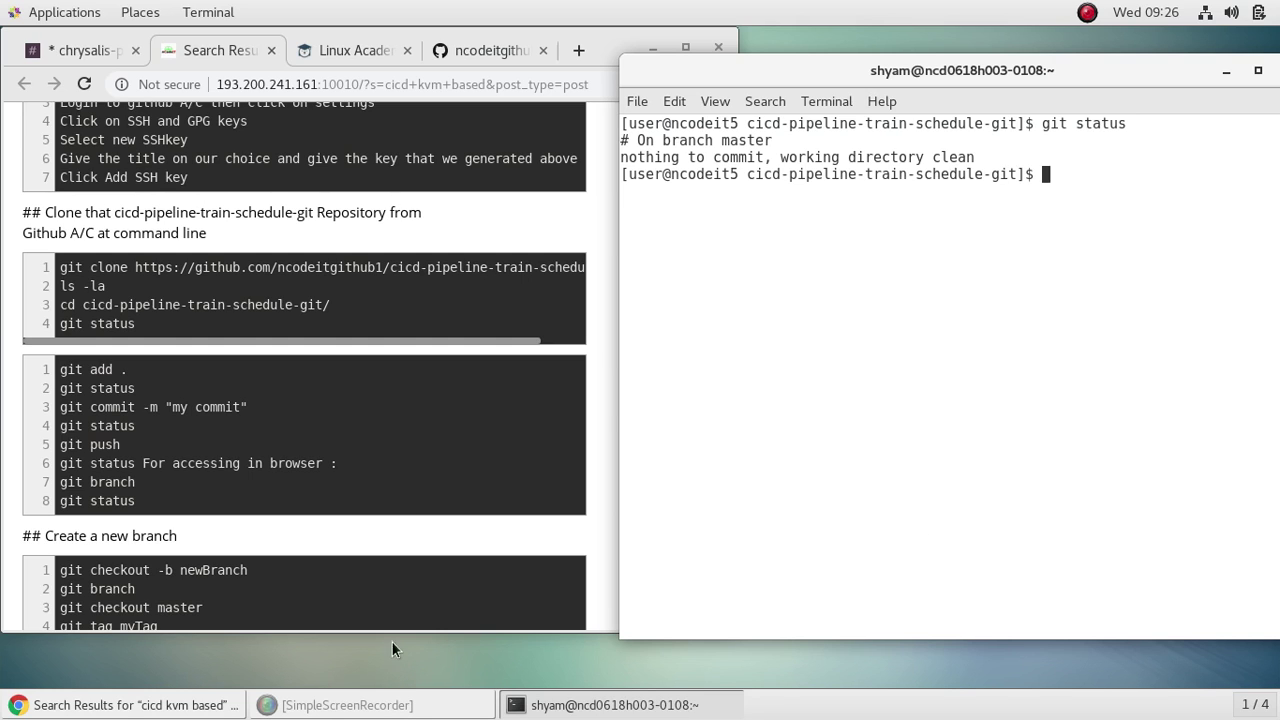
Step: Scroll the notes past Build Automation to the Gradle steps starting with the gradle-4.7-bin.zip wget
scroll(381, 425, down, 1)
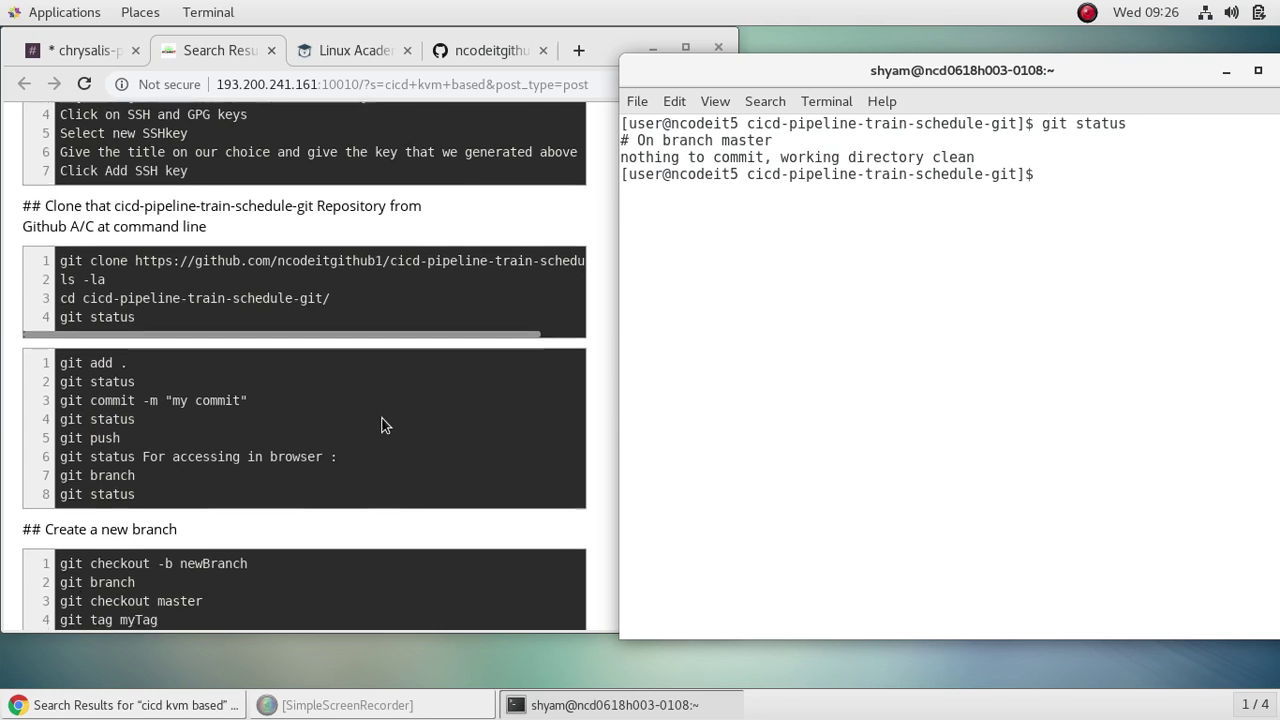
scroll(381, 425, down, 1)
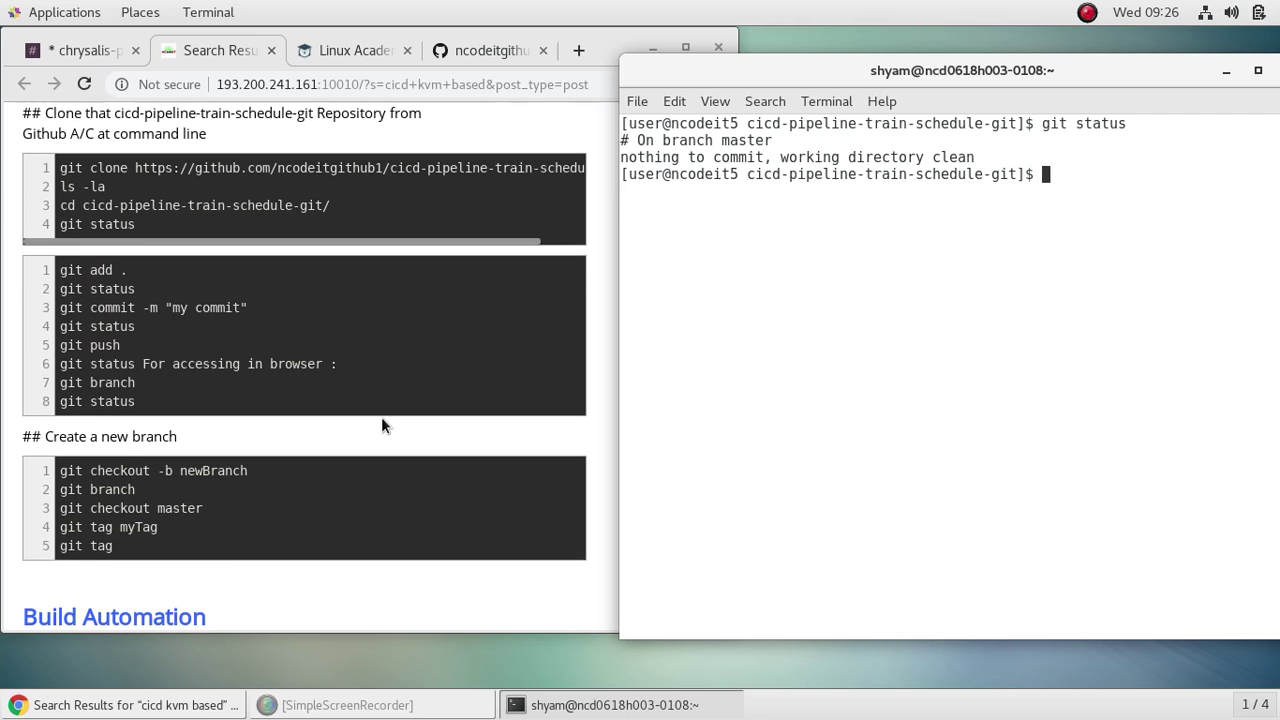
scroll(343, 320, down, 4)
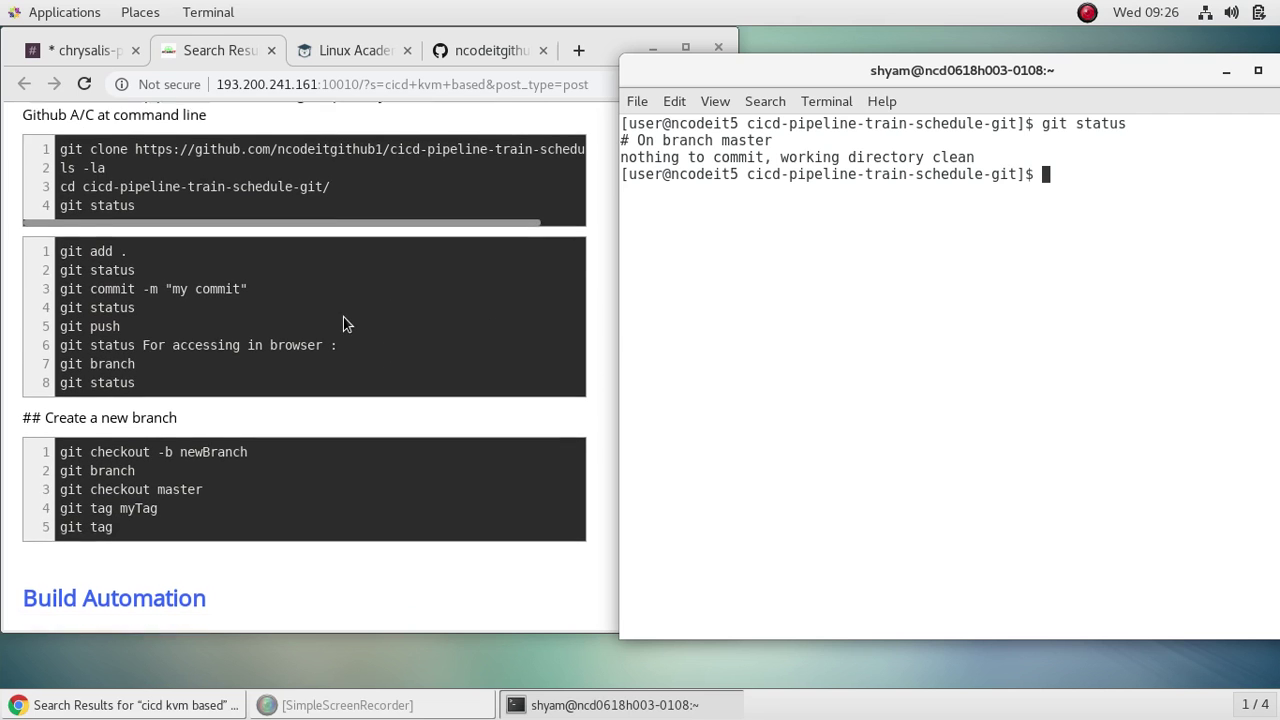
scroll(379, 317, up, 3)
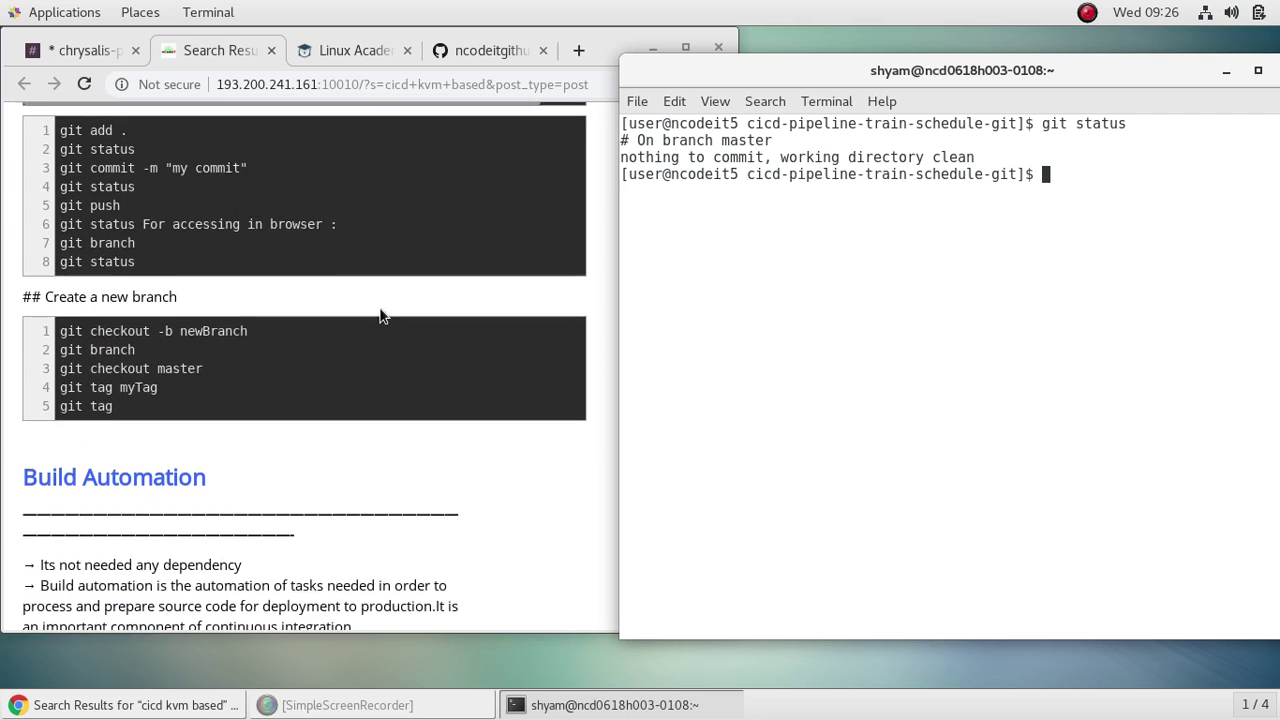
scroll(383, 315, down, 10)
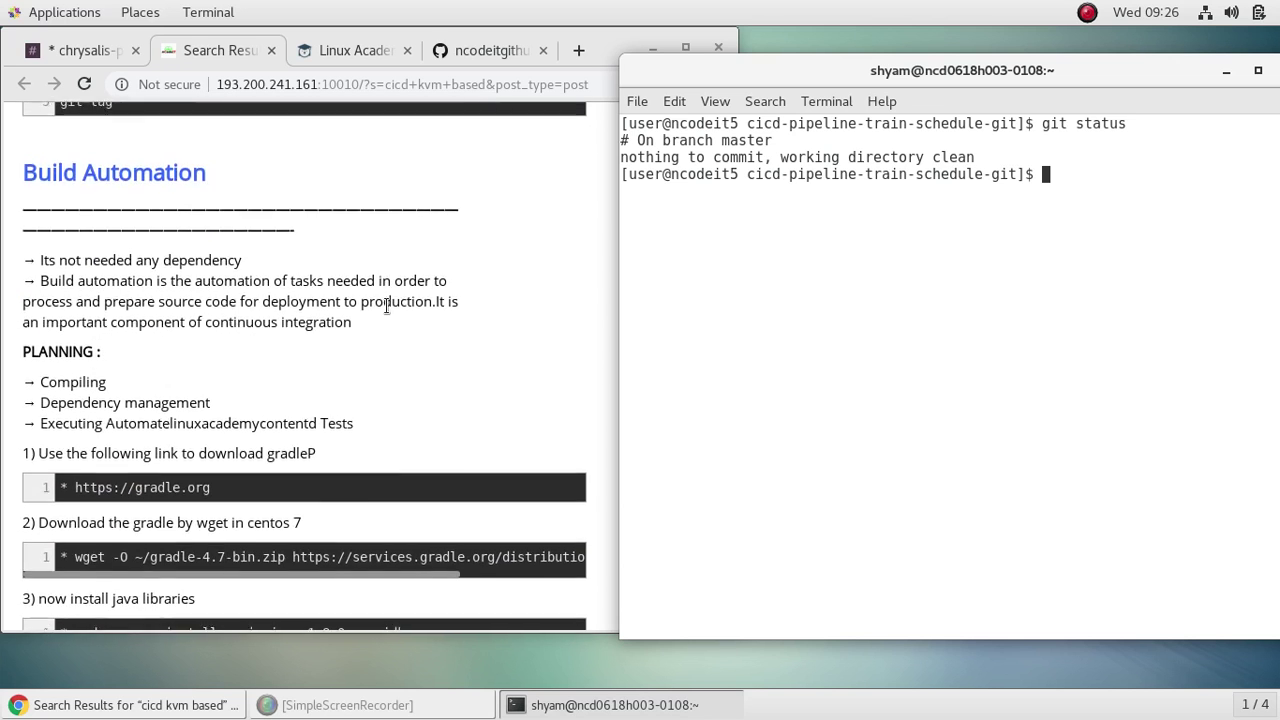
scroll(435, 278, down, 2)
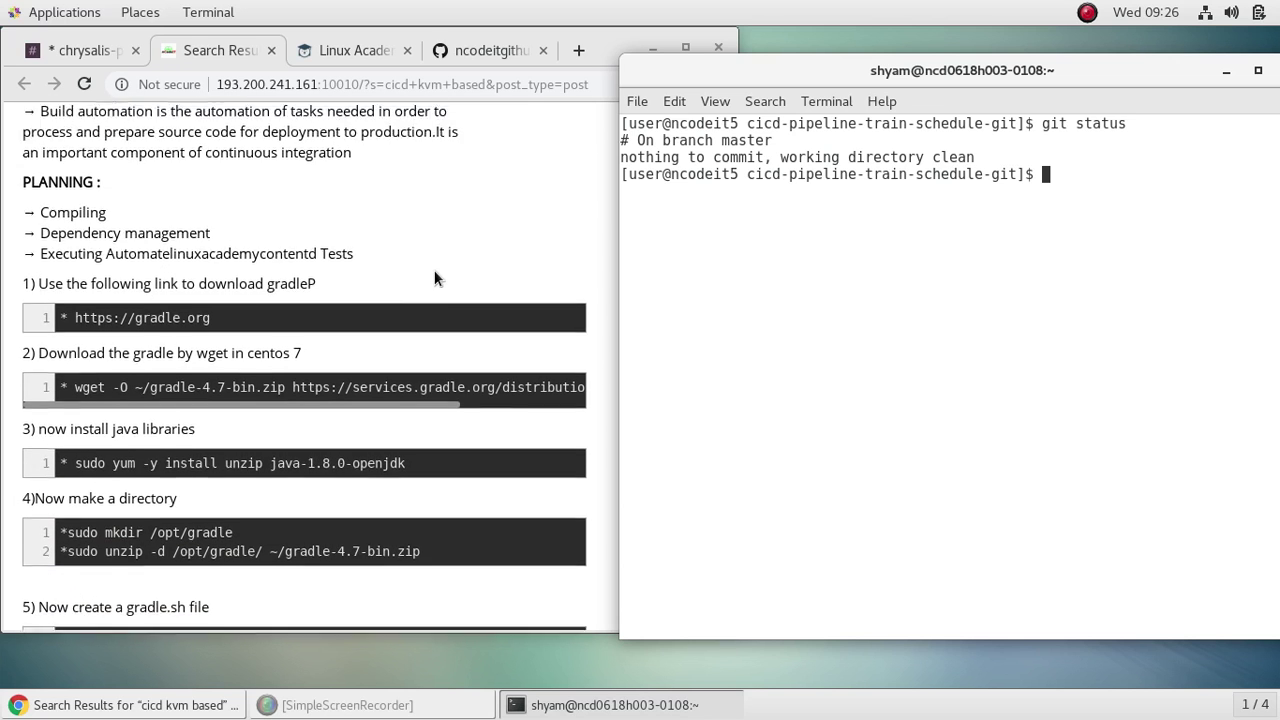
scroll(435, 278, down, 1)
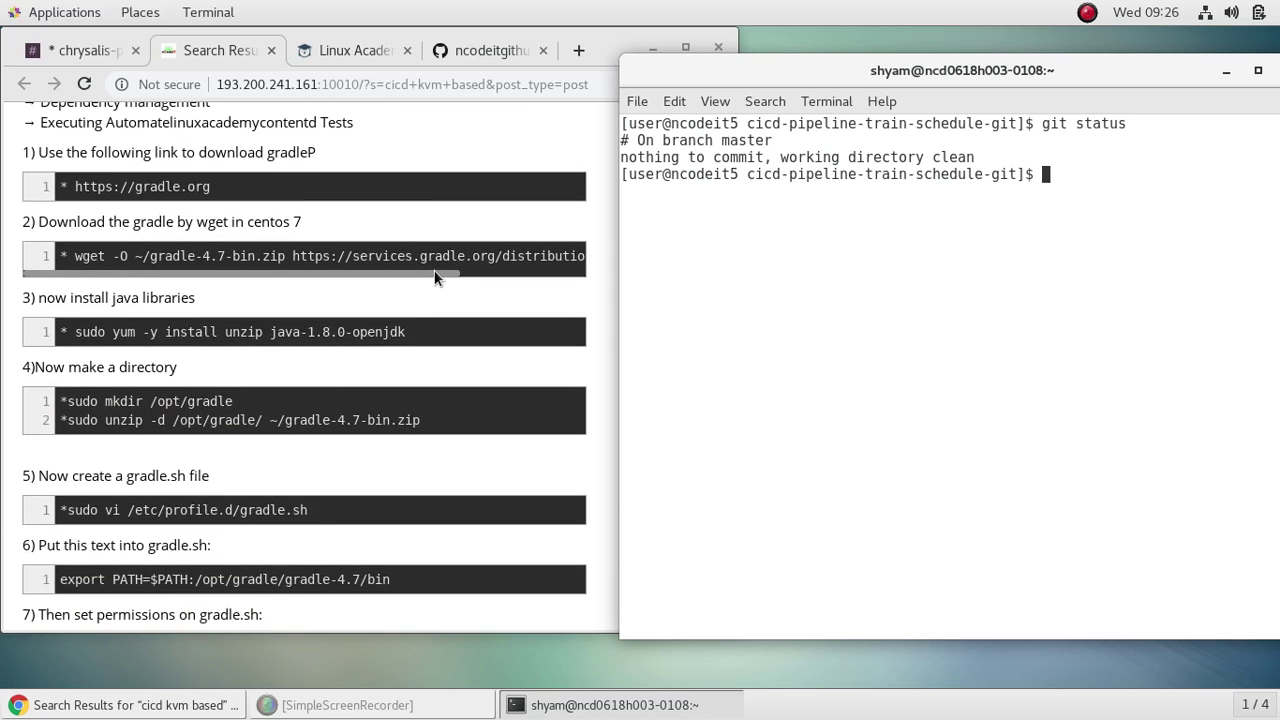
scroll(434, 270, up, 1)
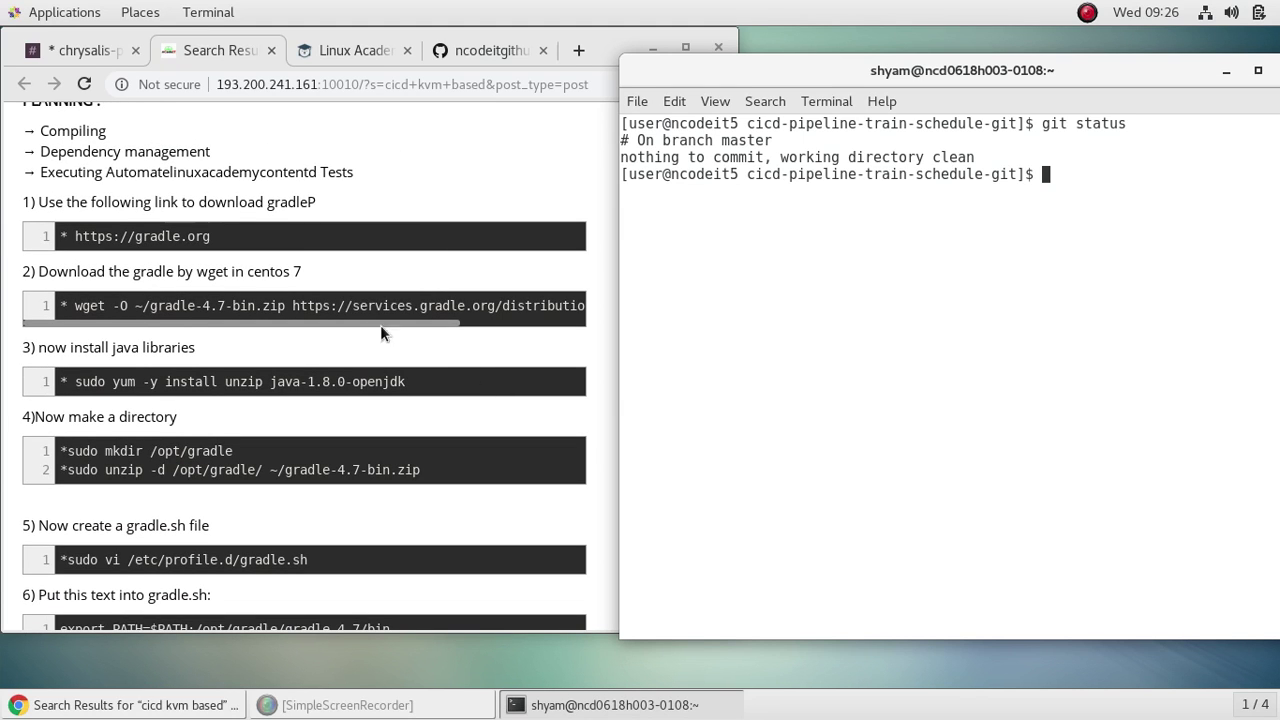
Step: Copy the wget command for gradle-4.7-bin.zip from the notes page
drag(75, 305, 235, 305)
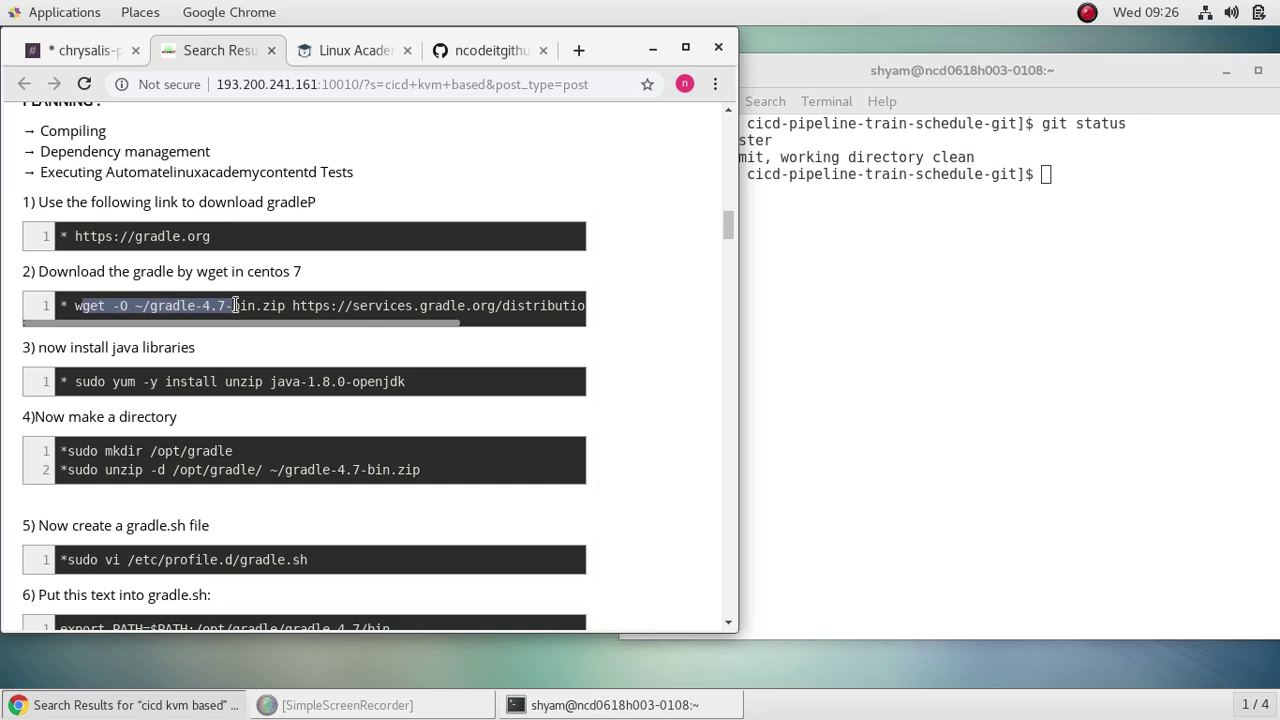
click(475, 342)
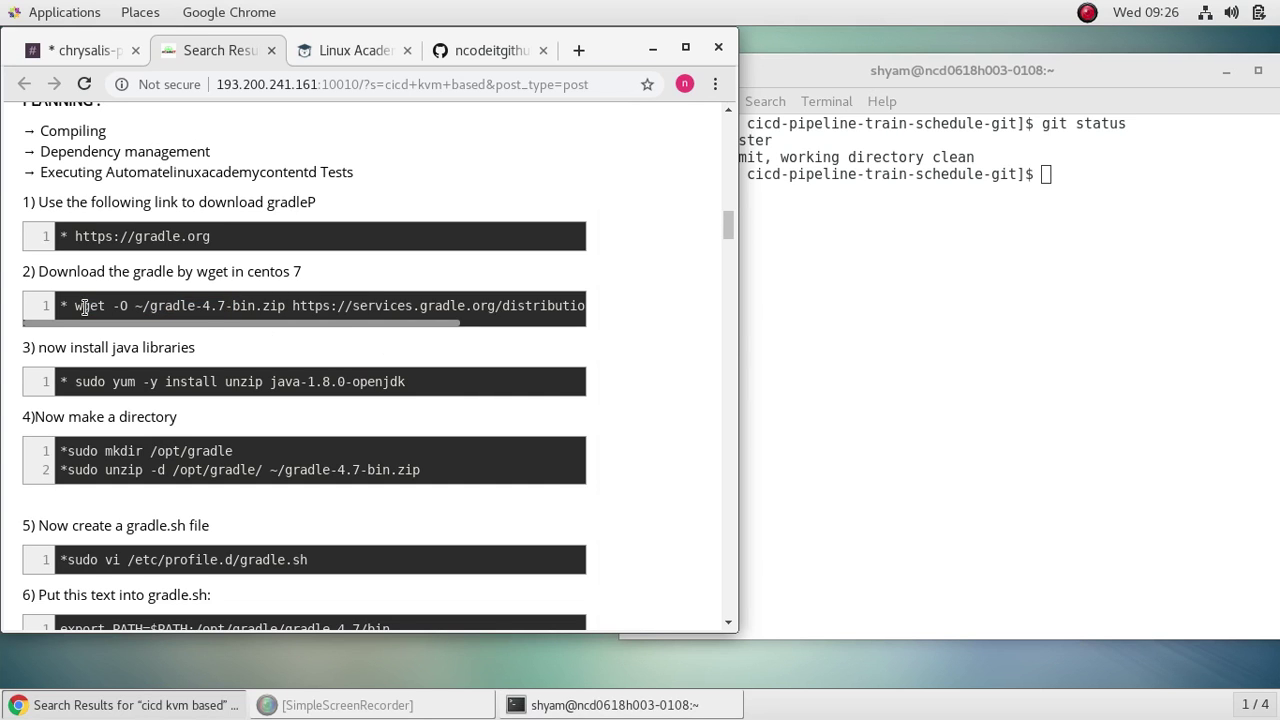
drag(74, 305, 312, 318)
drag(564, 339, 553, 308)
right_click(553, 308)
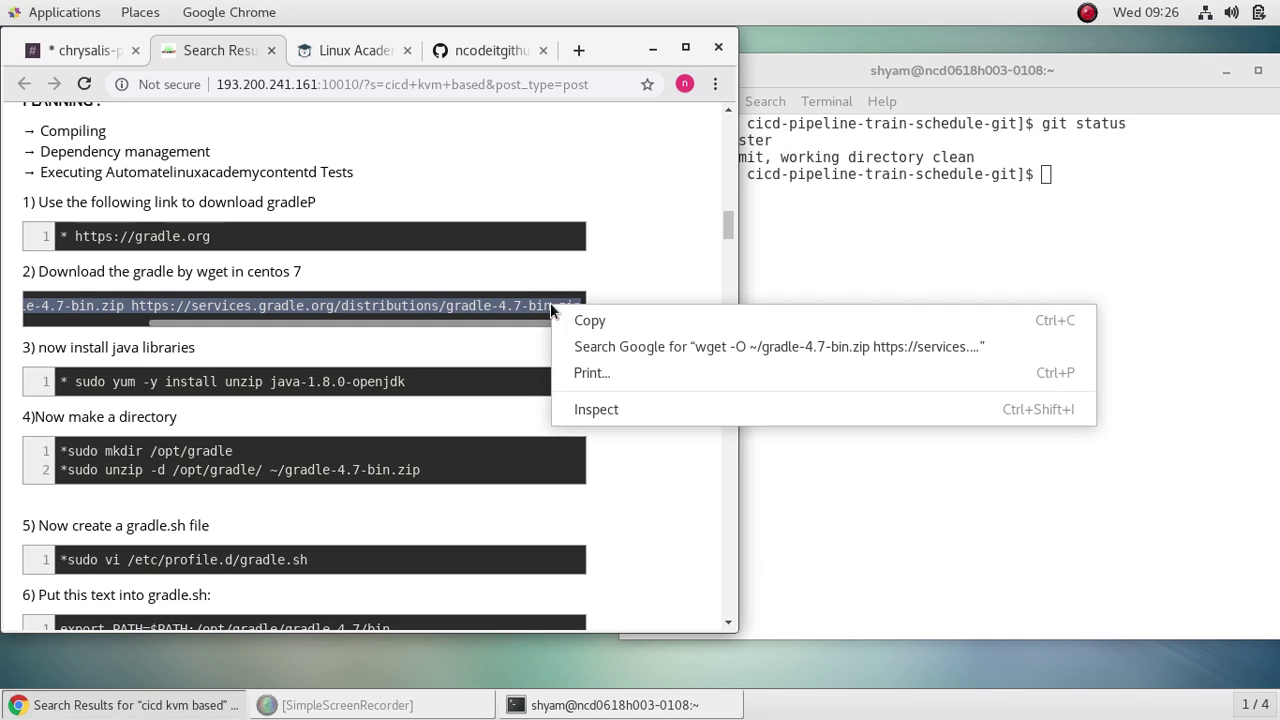
click(593, 324)
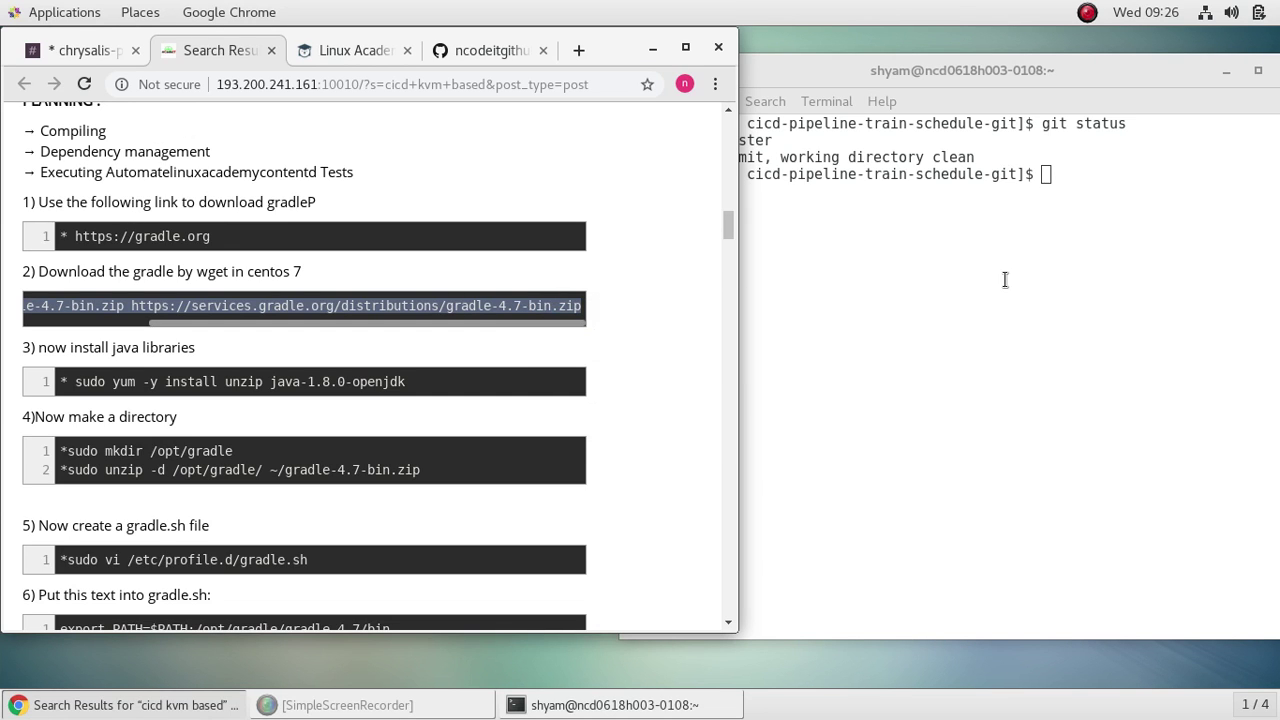
Step: Return to the home directory and run the pasted wget to download gradle-4.7-bin.zip
click(986, 297)
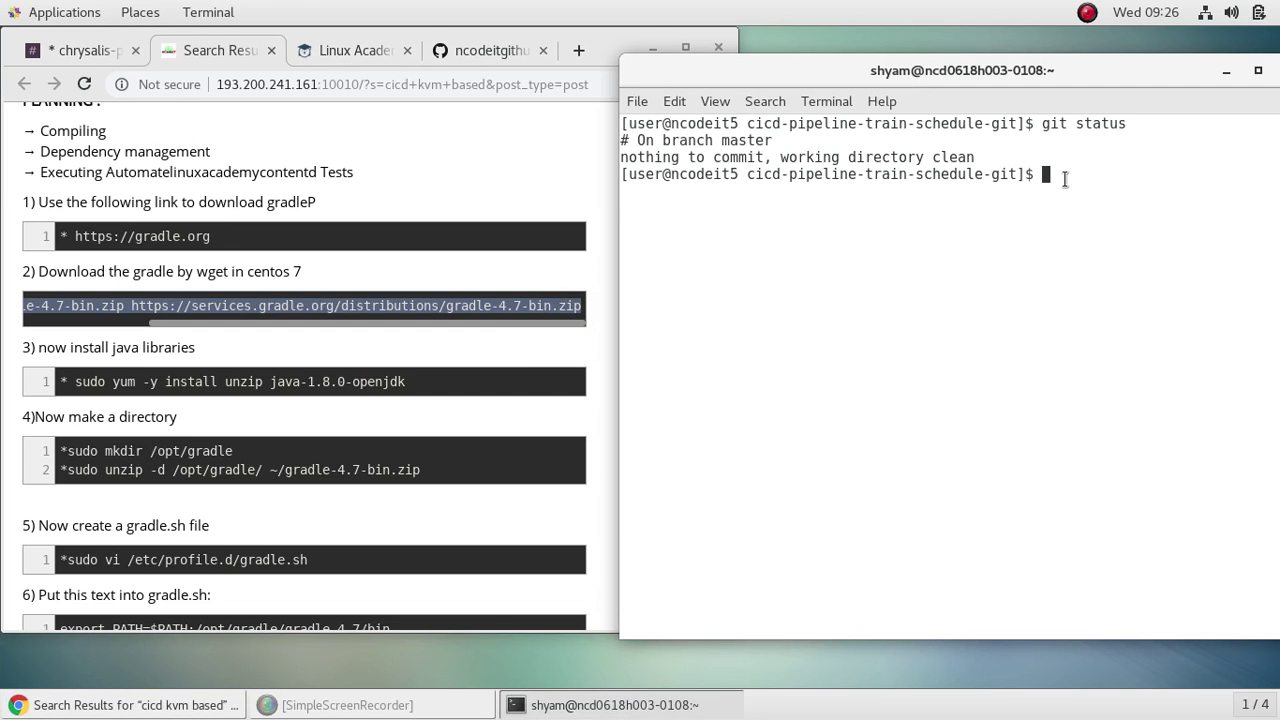
text(cd)
key(Return)
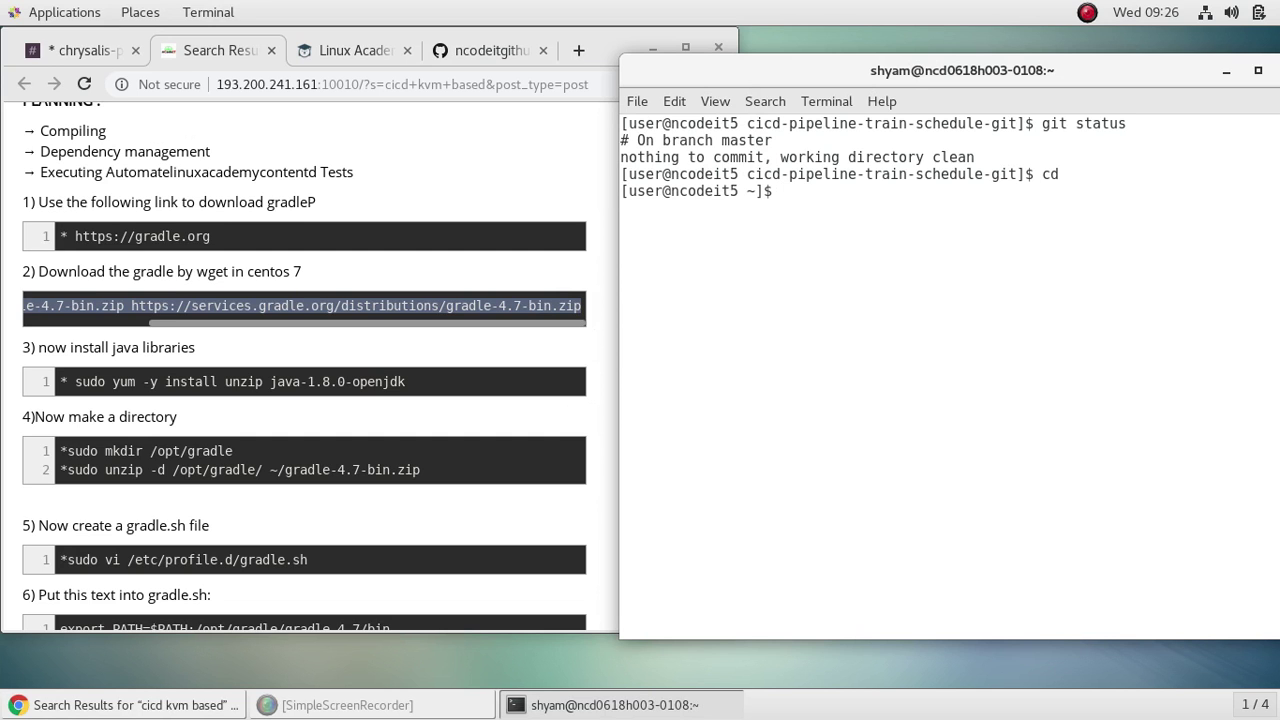
right_click(818, 193)
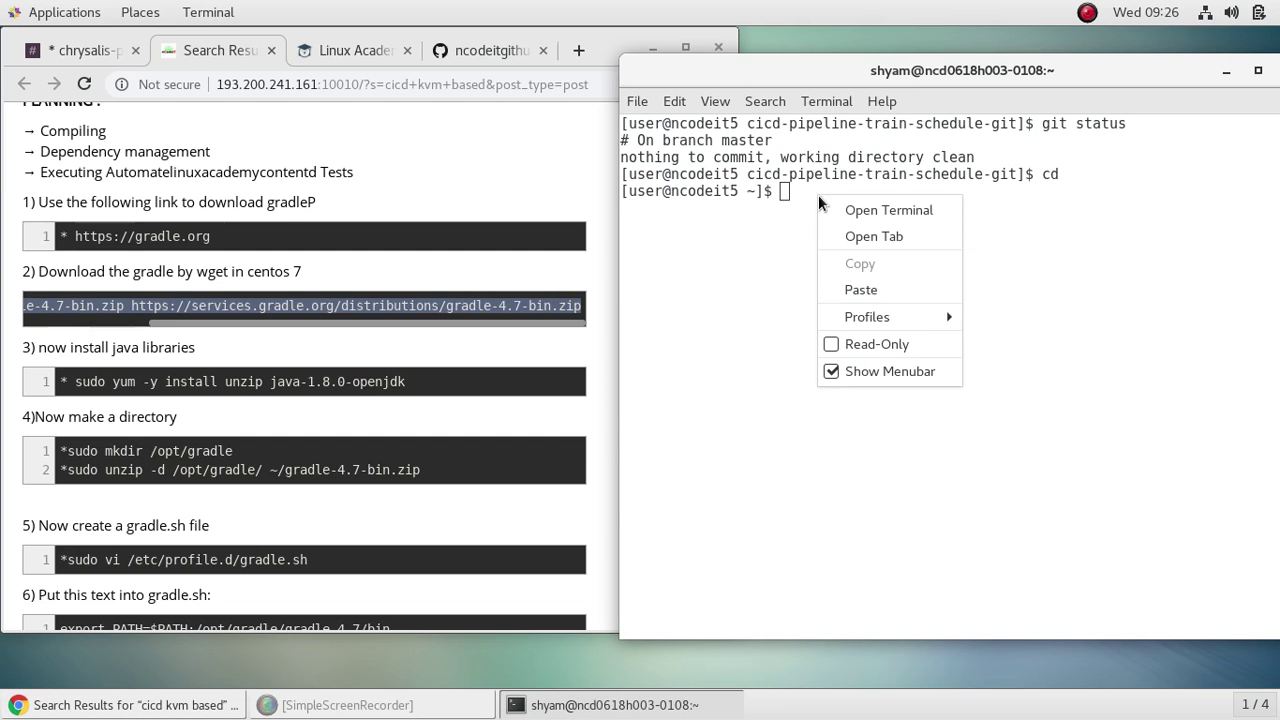
click(877, 286)
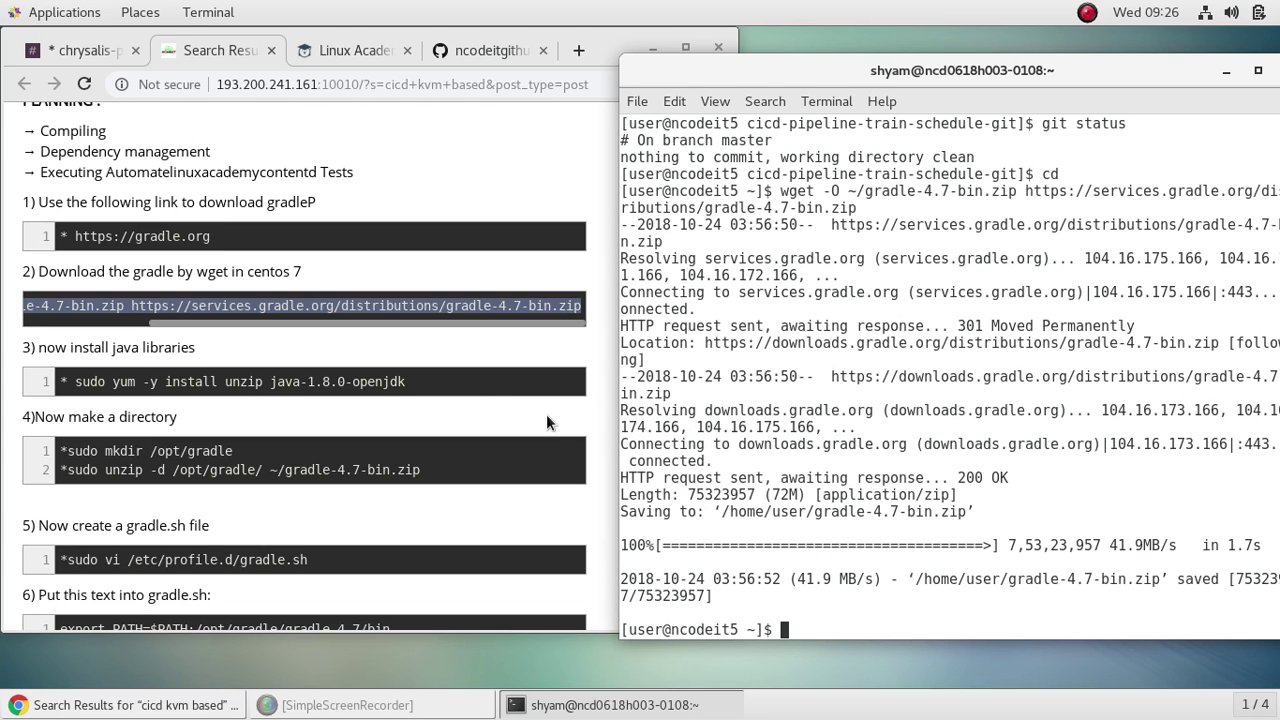
Step: Copy the sudo yum install command for unzip and java-1.8.0-openjdk from the notes
click(478, 418)
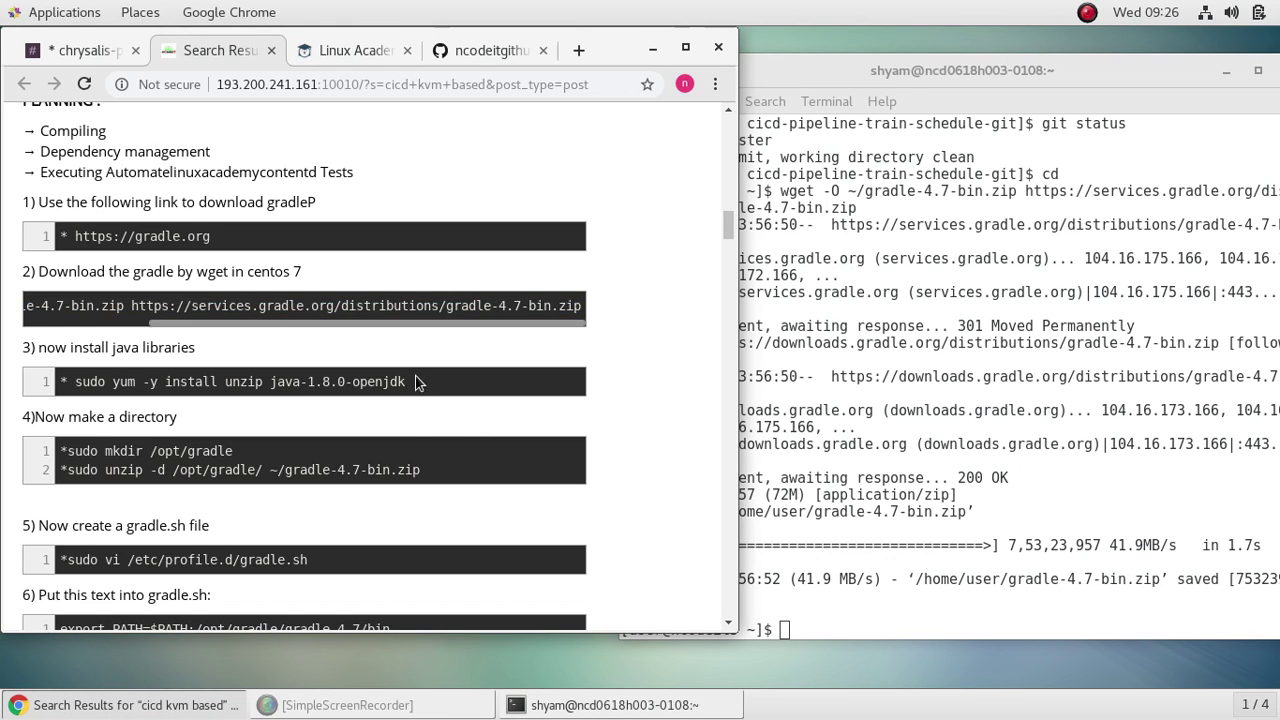
drag(418, 384, 72, 384)
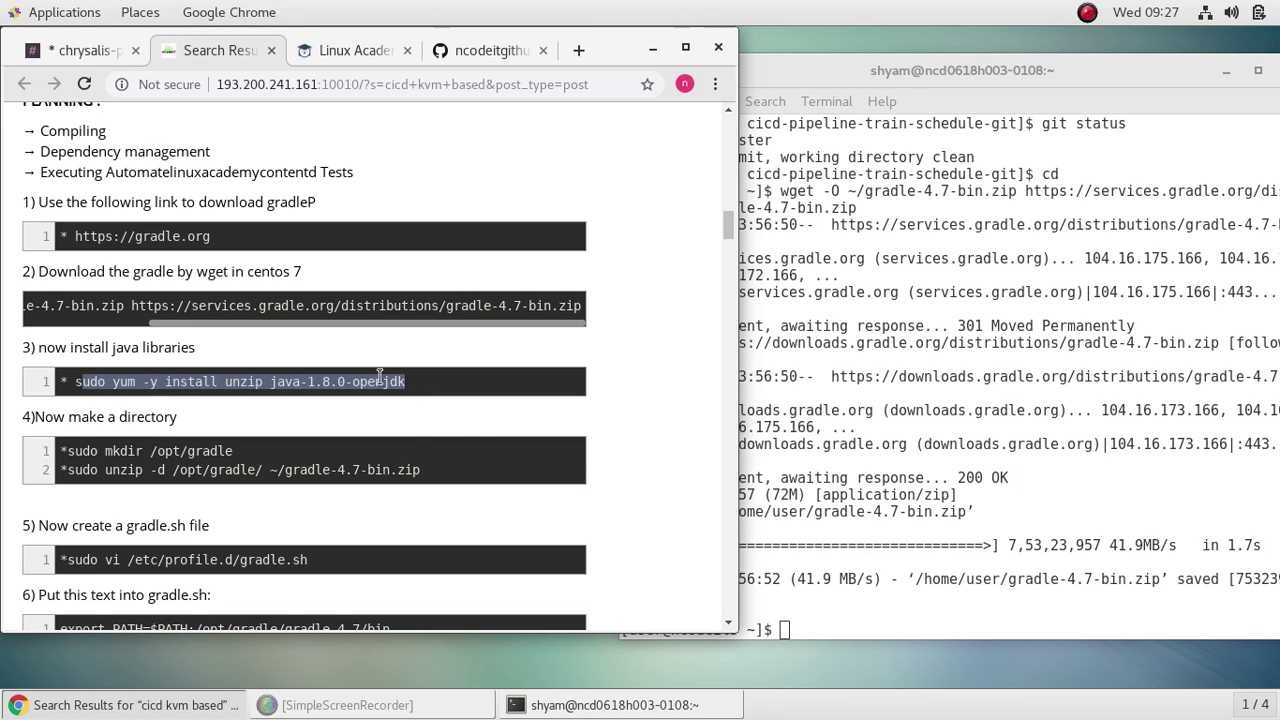
click(404, 428)
drag(404, 384, 81, 381)
right_click(109, 383)
click(149, 403)
Step: Run the pasted yum install, supply the sudo password, and wait for Complete!
click(799, 626)
right_click(801, 630)
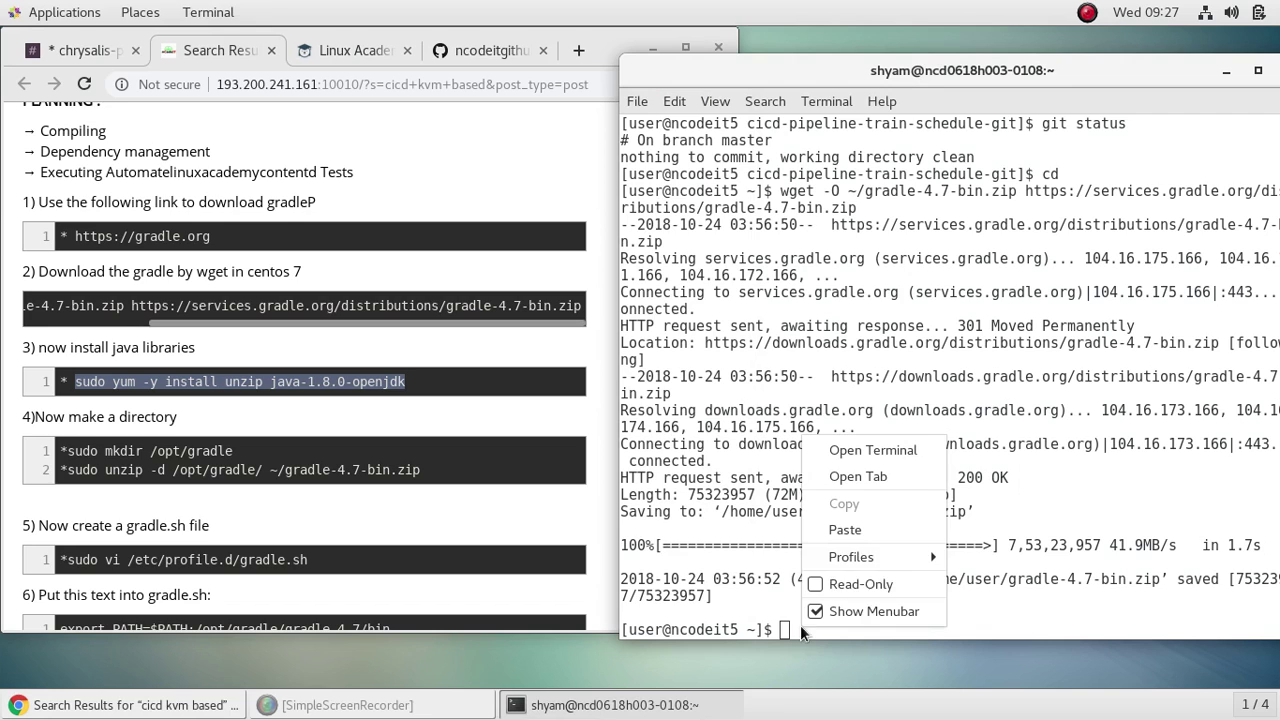
click(862, 530)
key(Return)
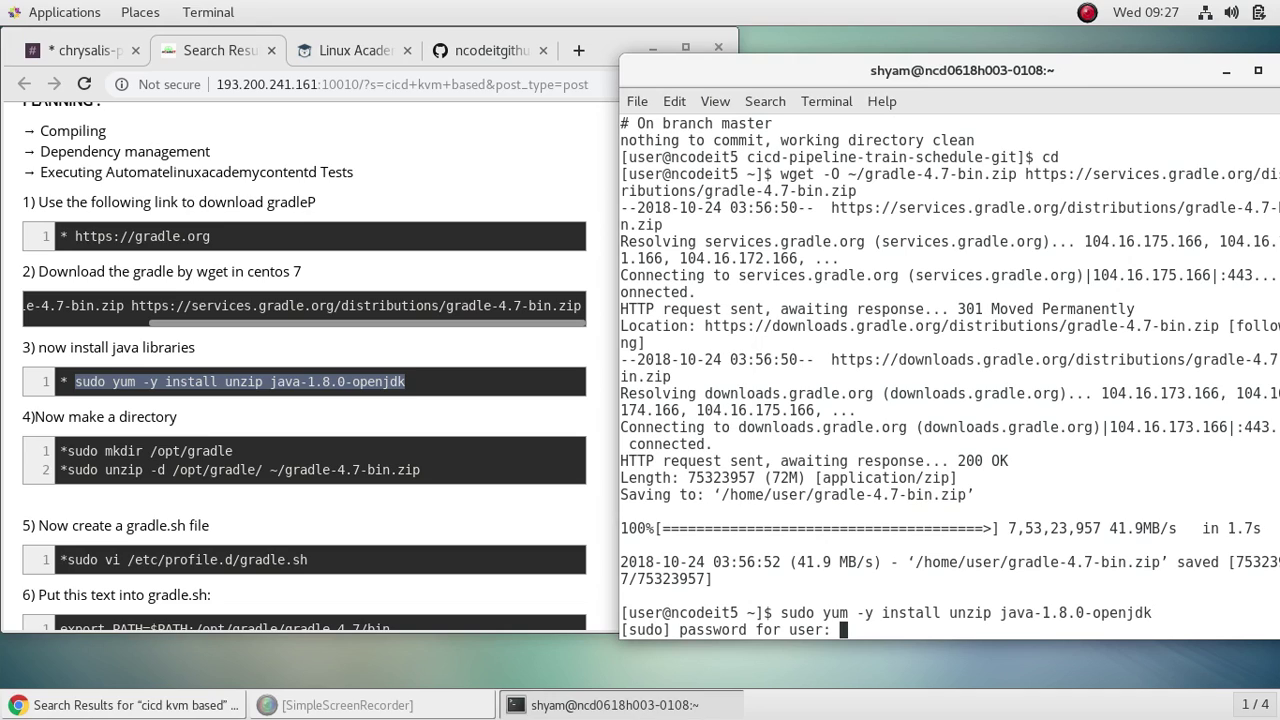
key(Return)
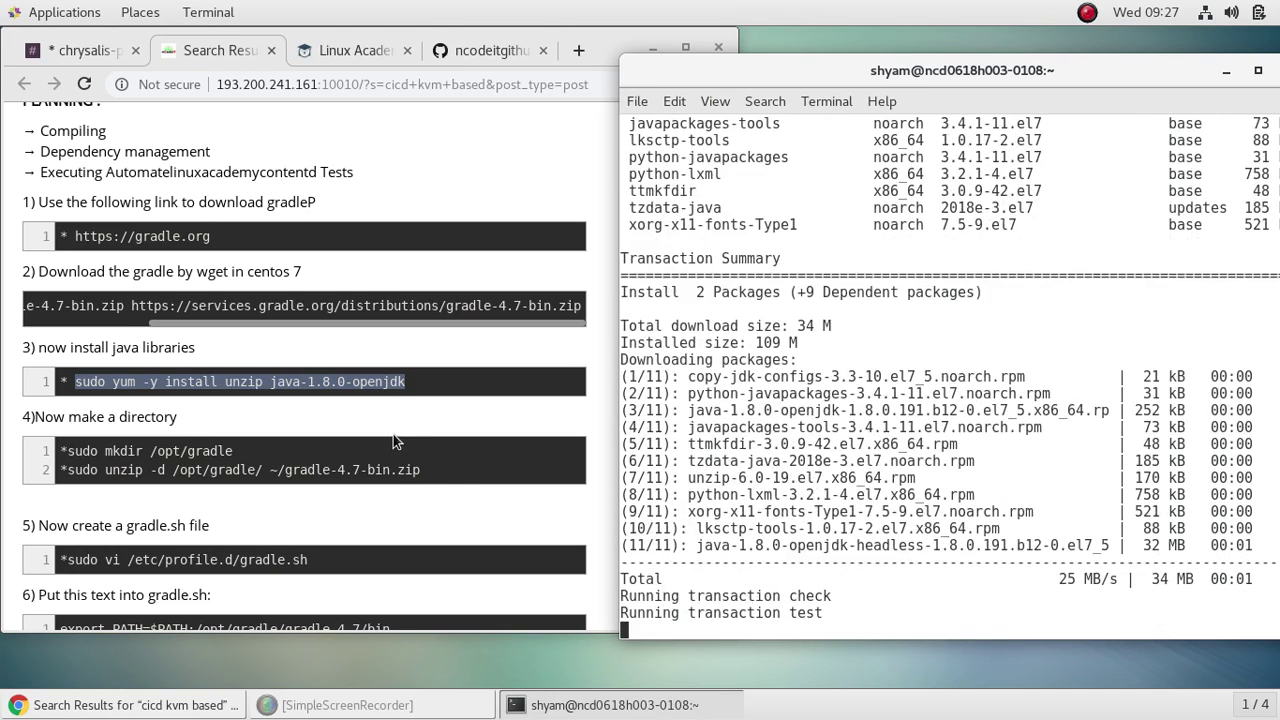
scroll(393, 434, down, 5)
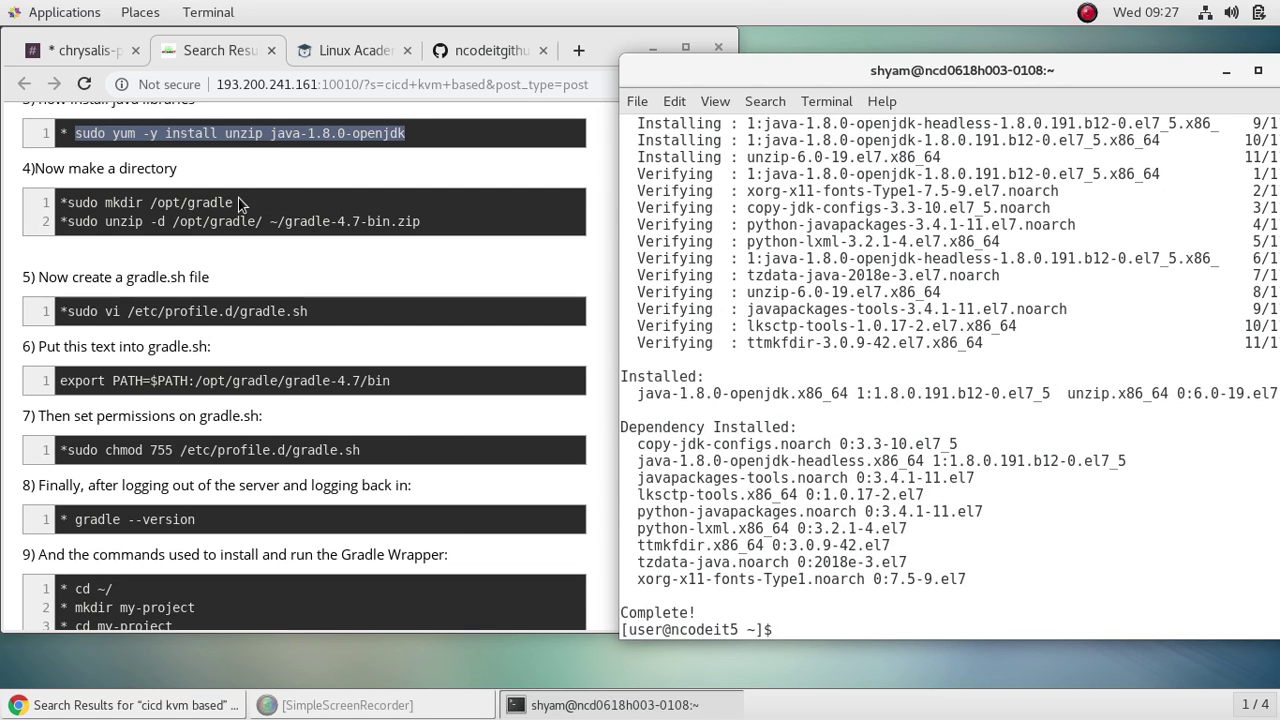
drag(240, 202, 68, 203)
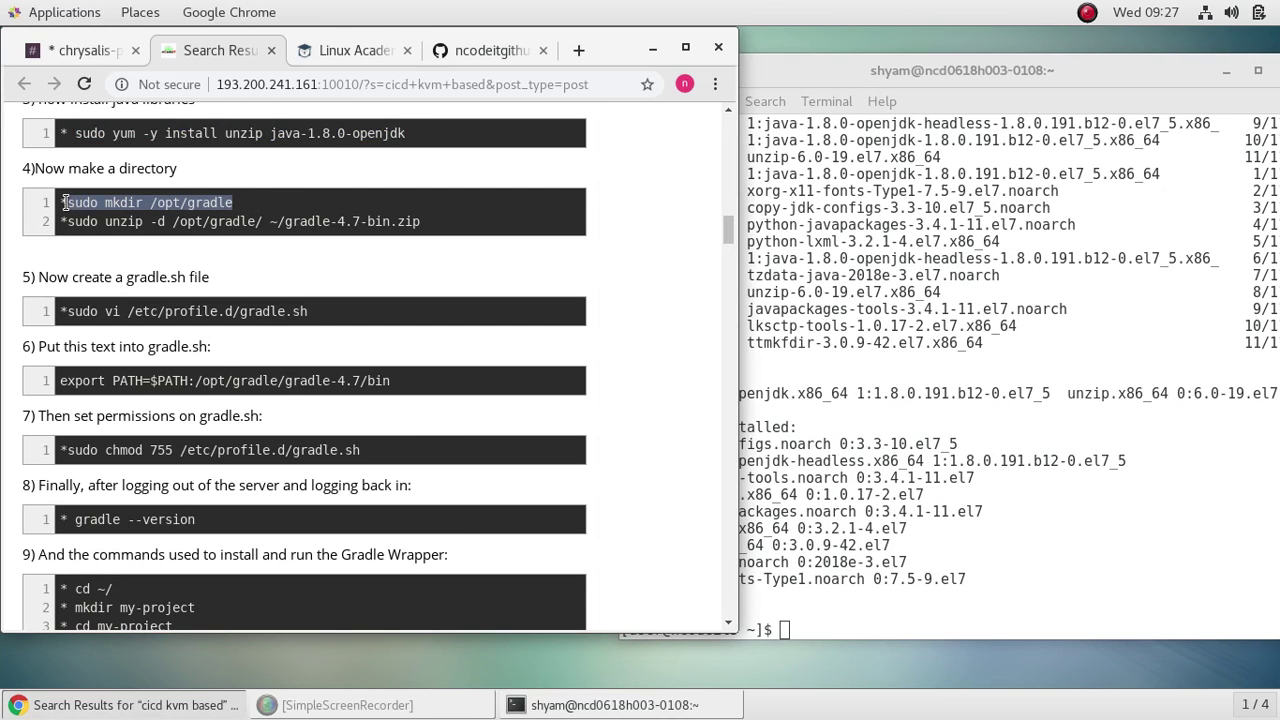
Step: Copy and run 'sudo mkdir /opt/gradle' in the terminal
right_click(90, 208)
click(174, 227)
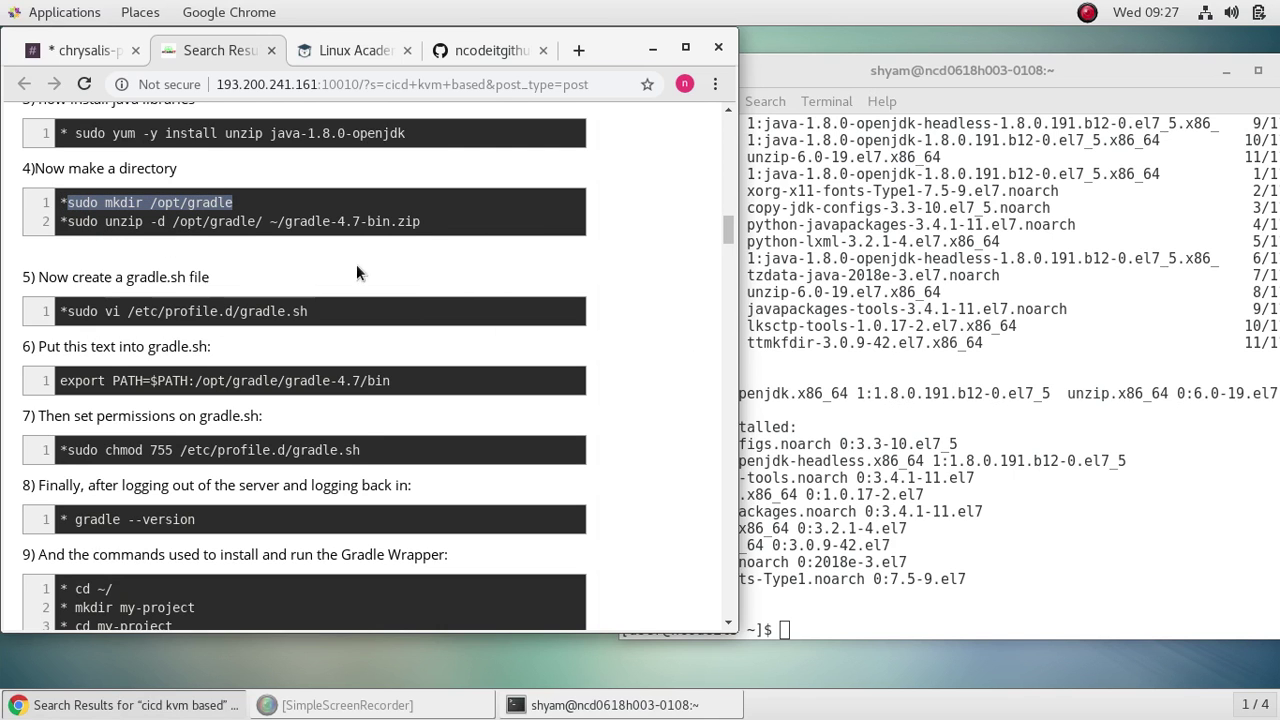
click(802, 630)
right_click(800, 628)
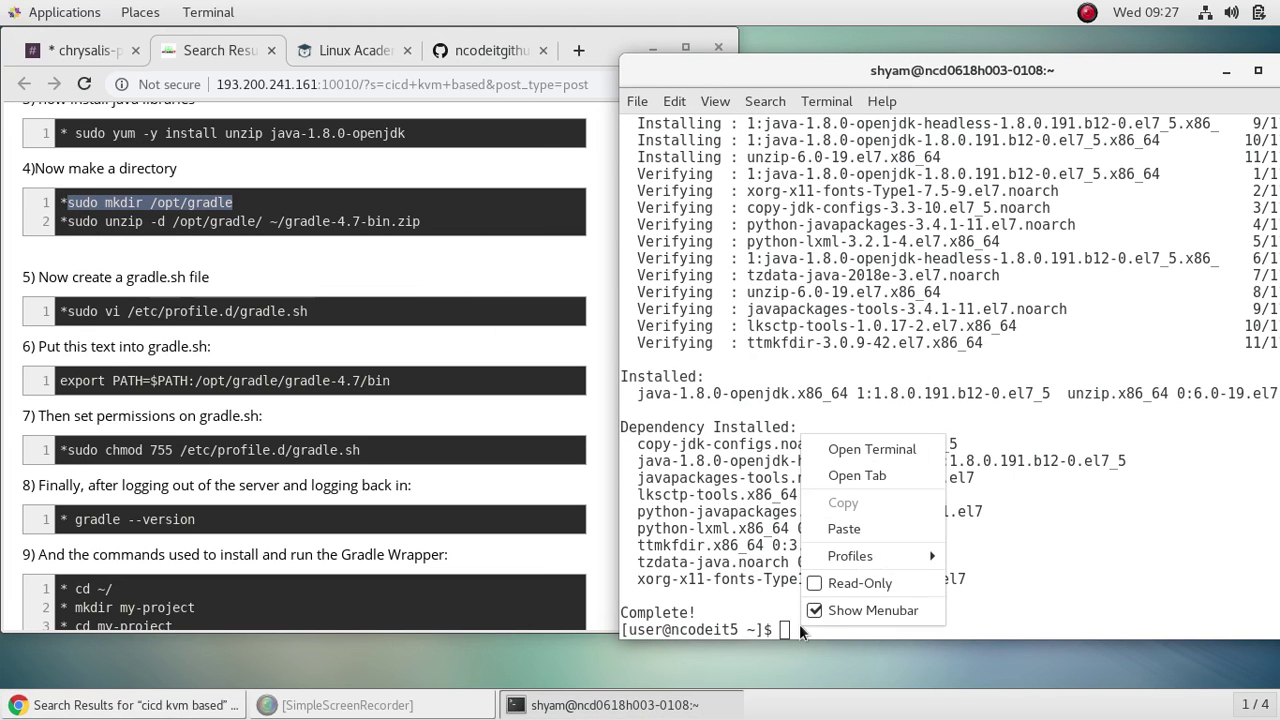
click(849, 530)
key(Return)
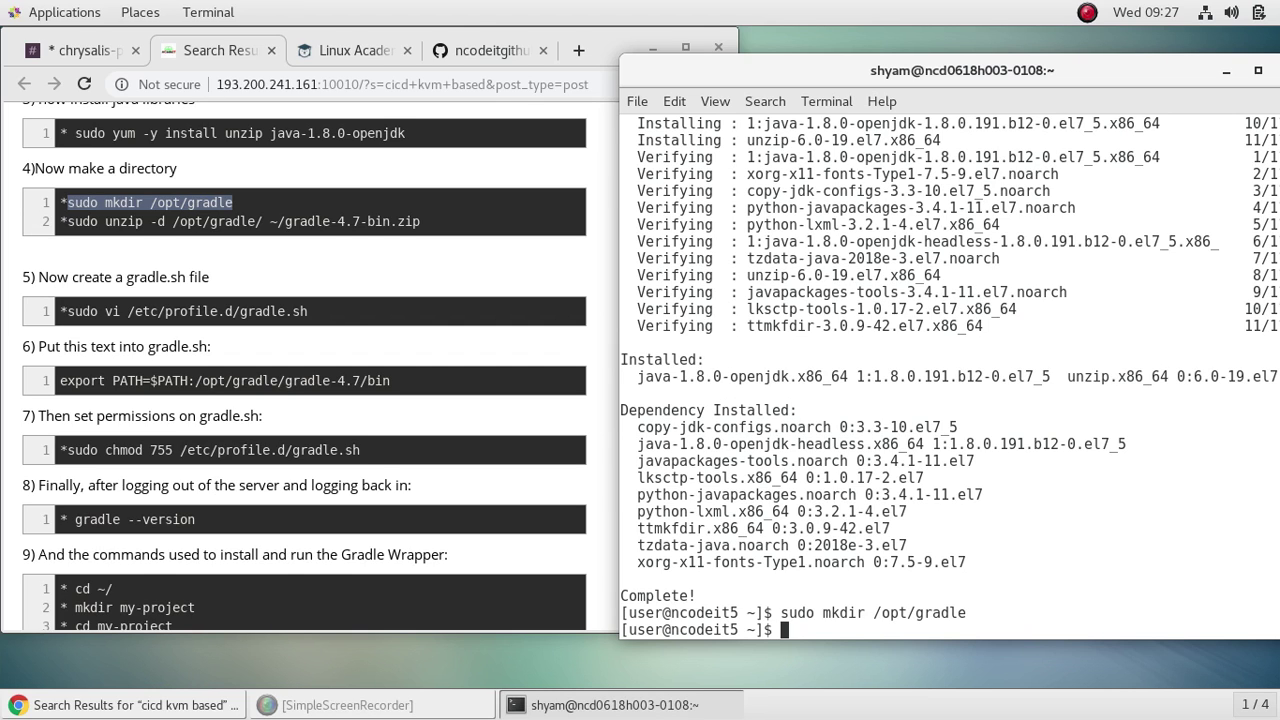
Step: Copy and run the sudo unzip command to extract gradle-4.7-bin.zip into /opt/gradle
click(381, 276)
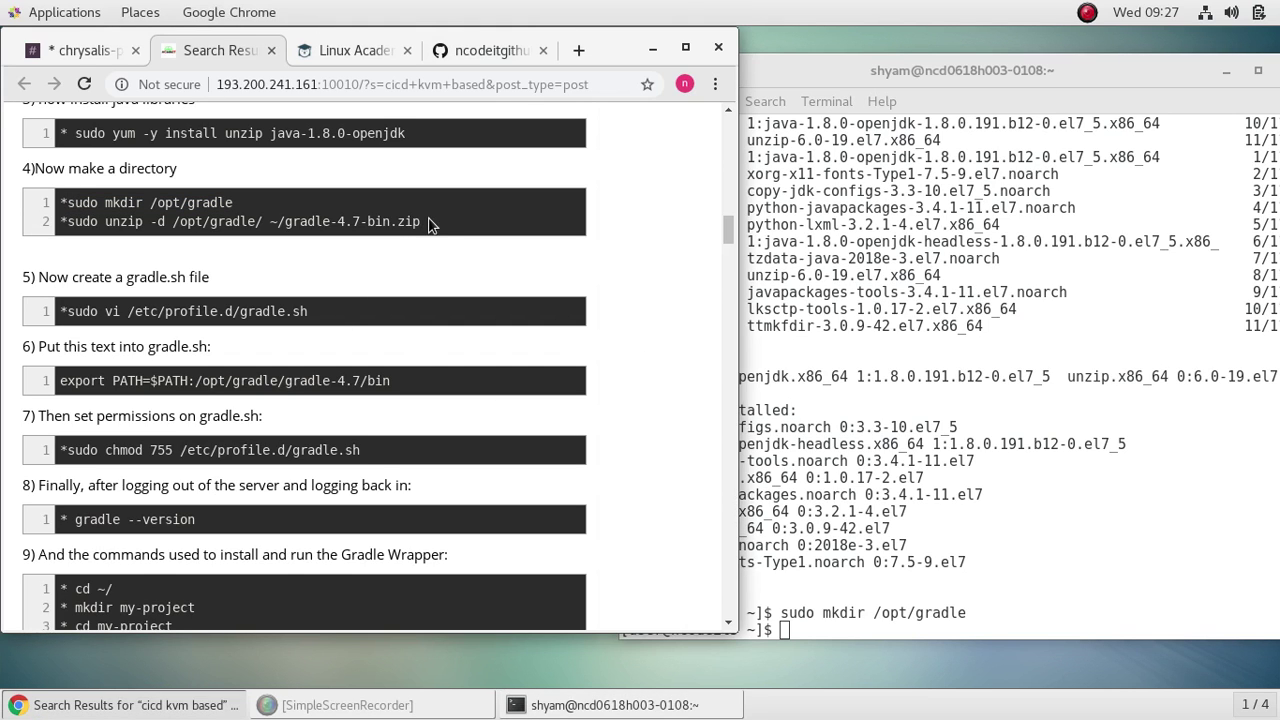
drag(428, 217, 66, 222)
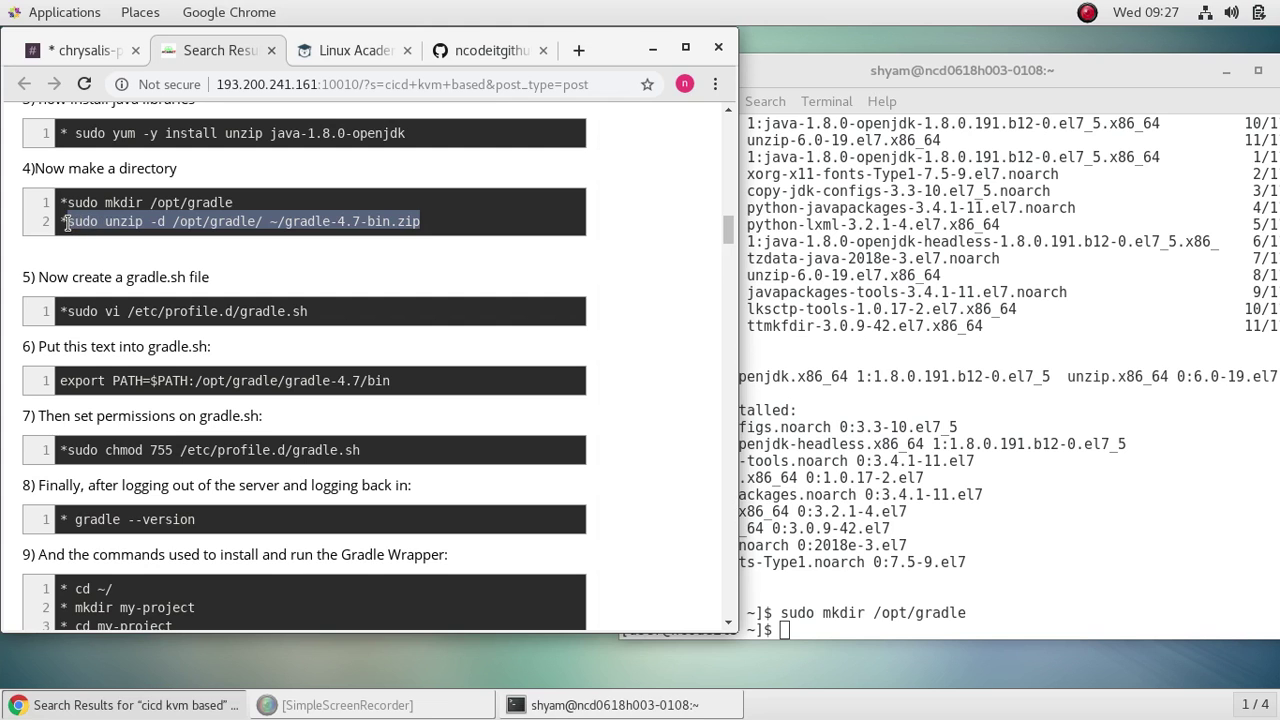
right_click(117, 222)
click(188, 243)
click(810, 628)
right_click(806, 628)
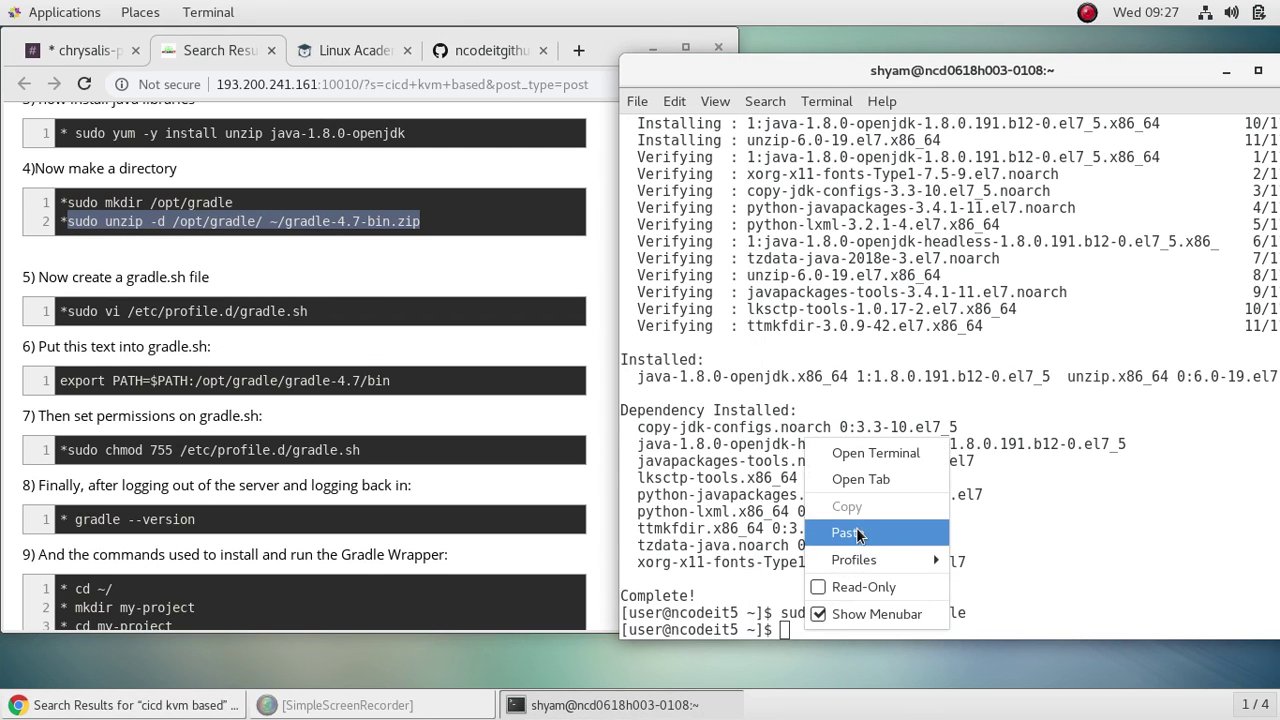
click(850, 533)
key(Return)
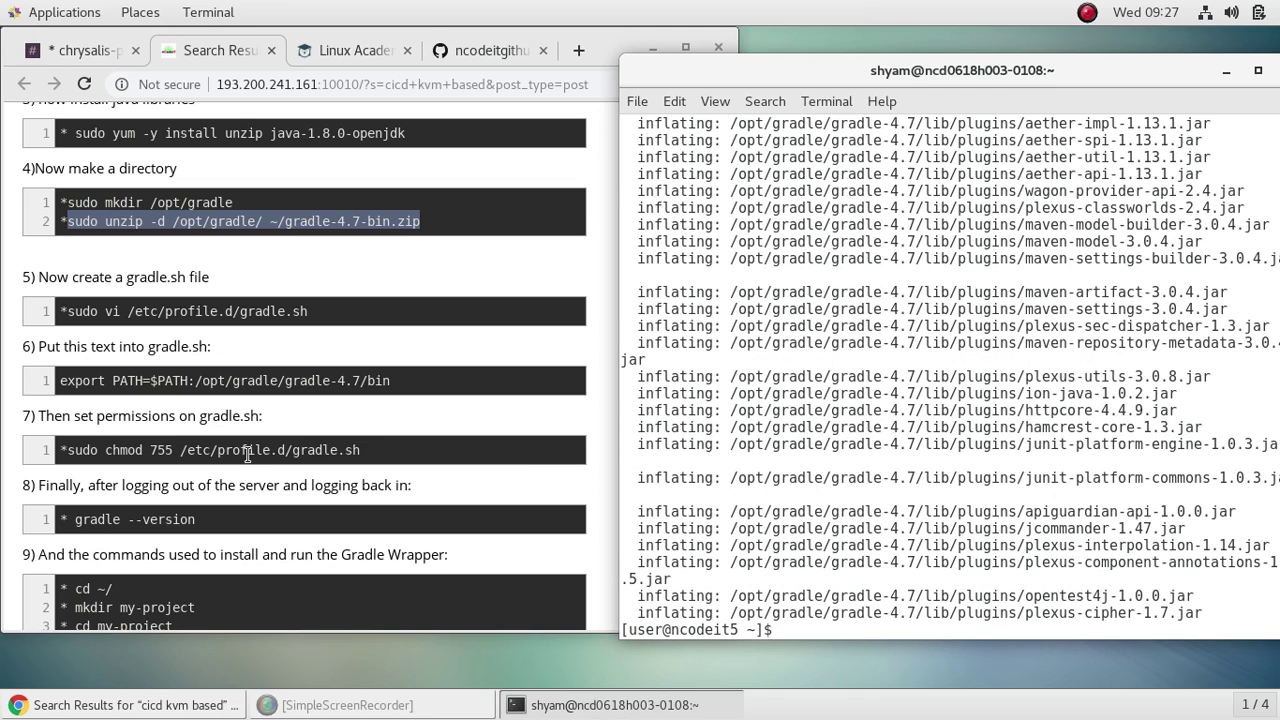
Step: Select the command that creates gradle.sh on the instructions page
click(430, 341)
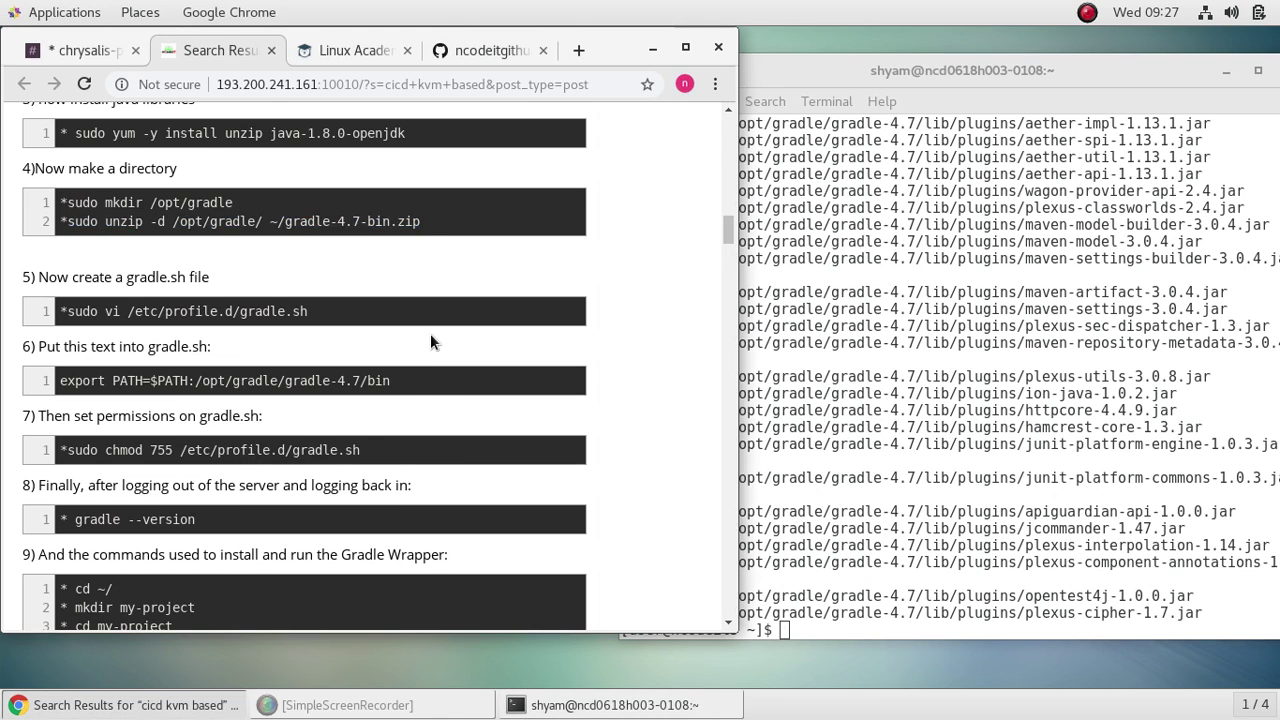
scroll(430, 333, down, 3)
drag(324, 162, 82, 160)
Step: Paste and run 'sudo vi /etc/profile.d/gradle.sh' to create the file in vi
right_click(82, 162)
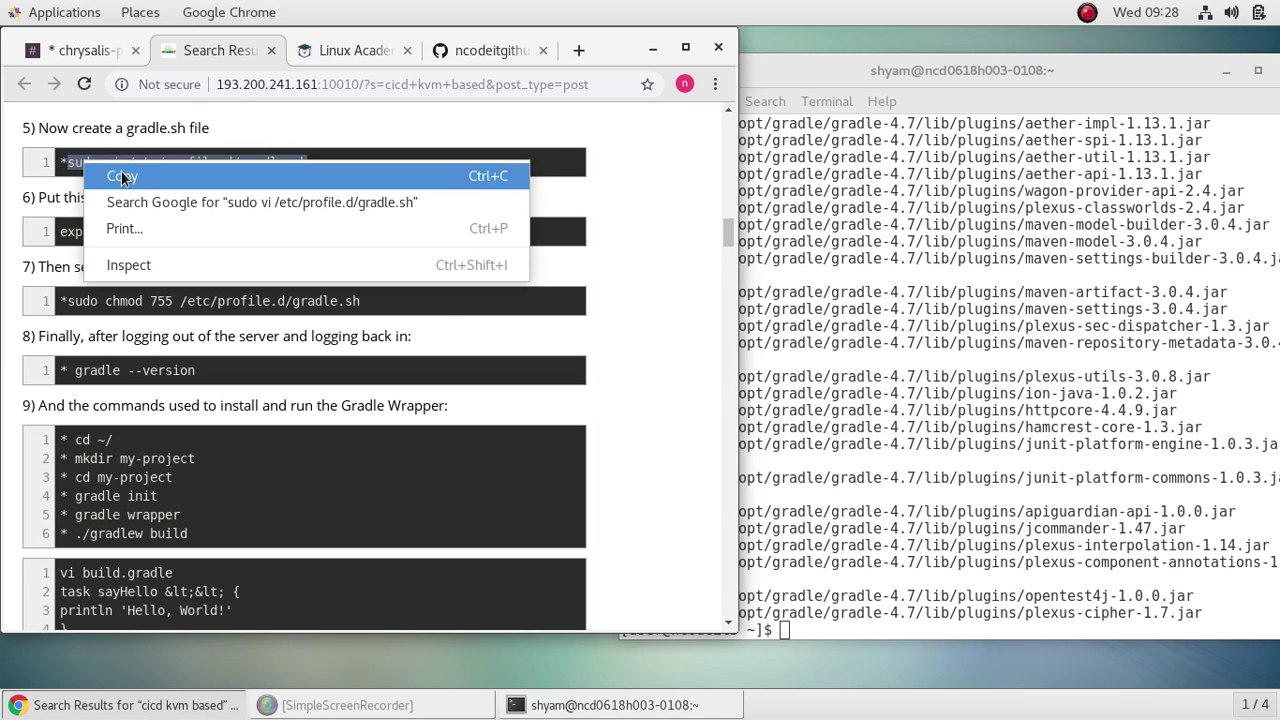
click(118, 177)
click(833, 634)
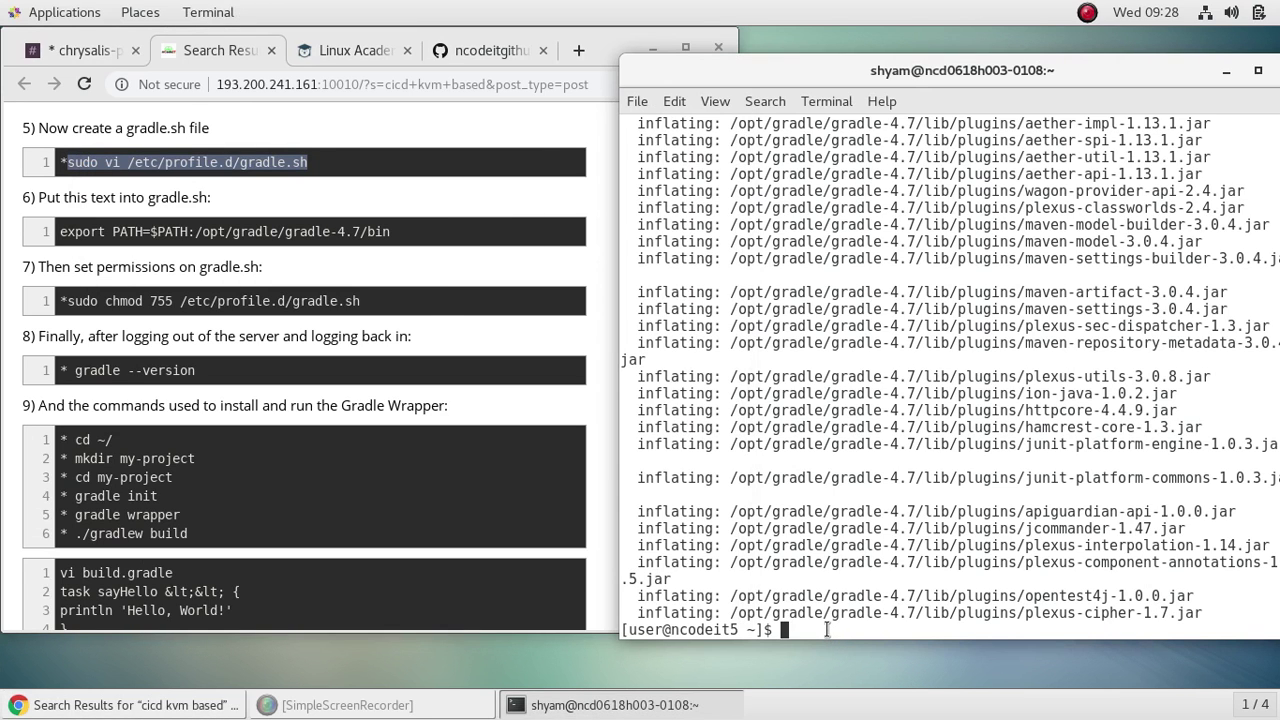
right_click(830, 634)
click(866, 529)
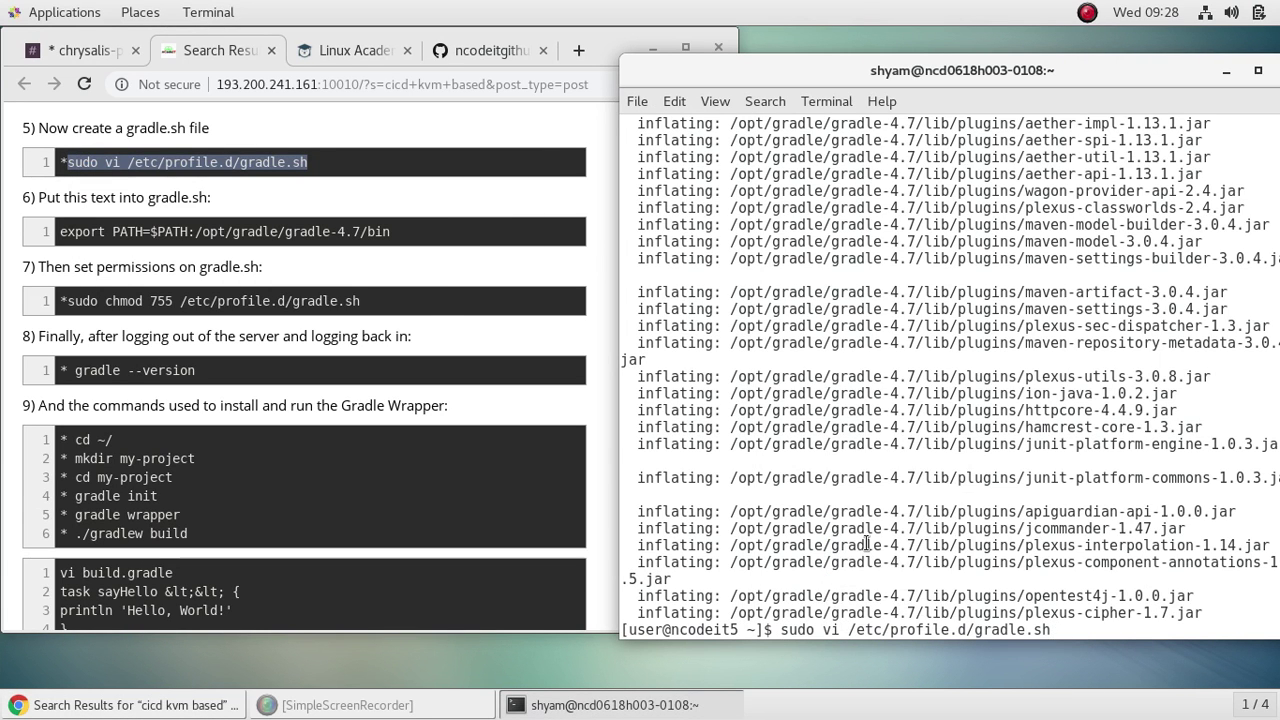
key(Return)
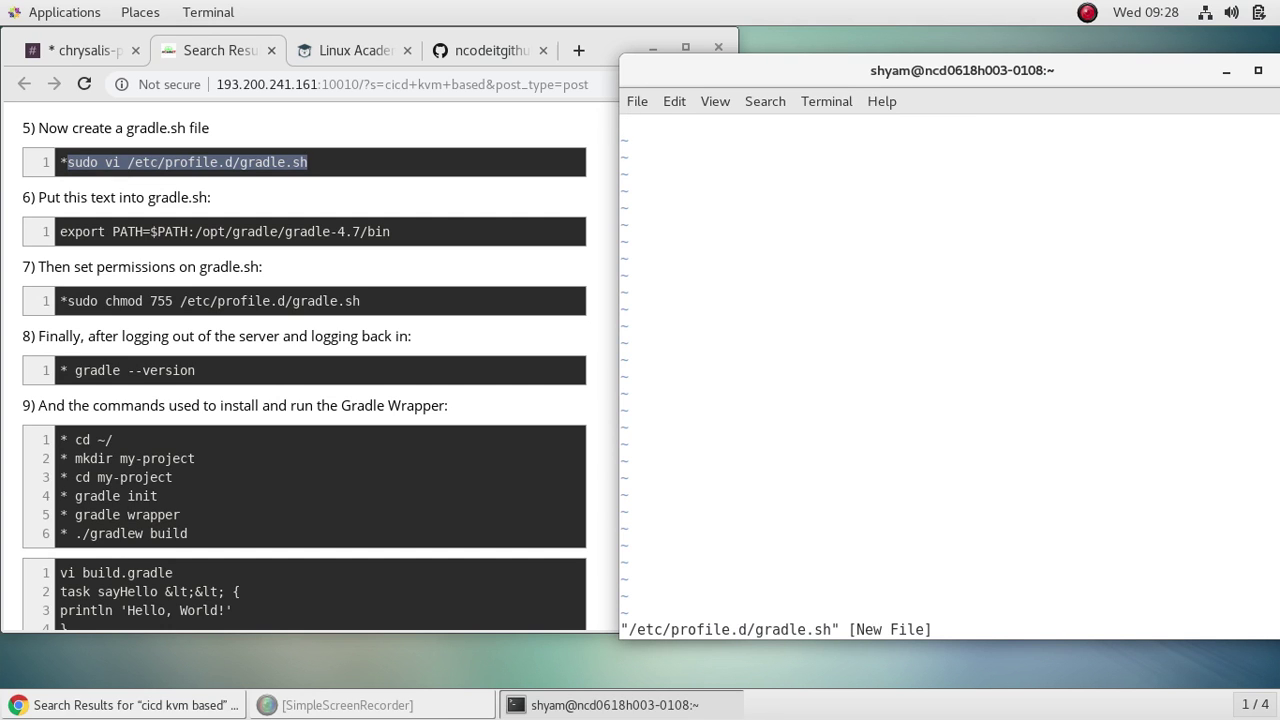
Step: Write 'export PATH=$PATH: /opt/gradle/gradle.sh' into the file and save it with :wq
text(i)
text(e)
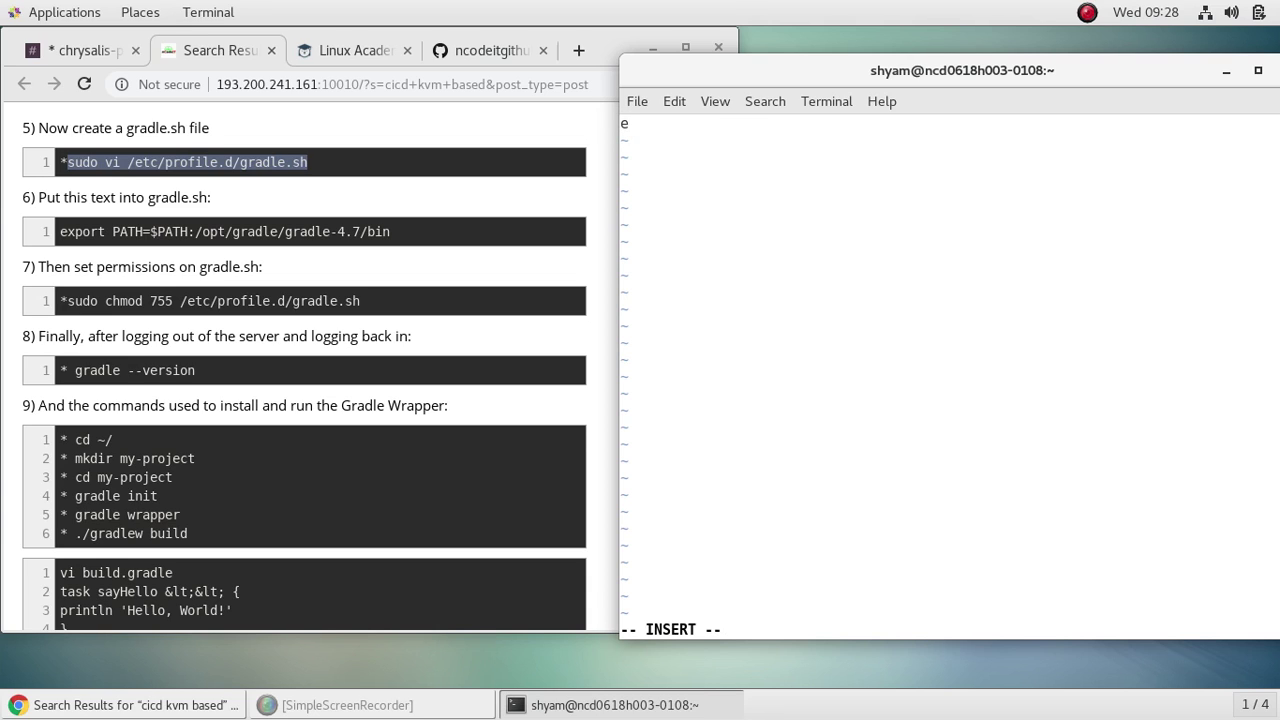
text(xport PATH=$PATH)
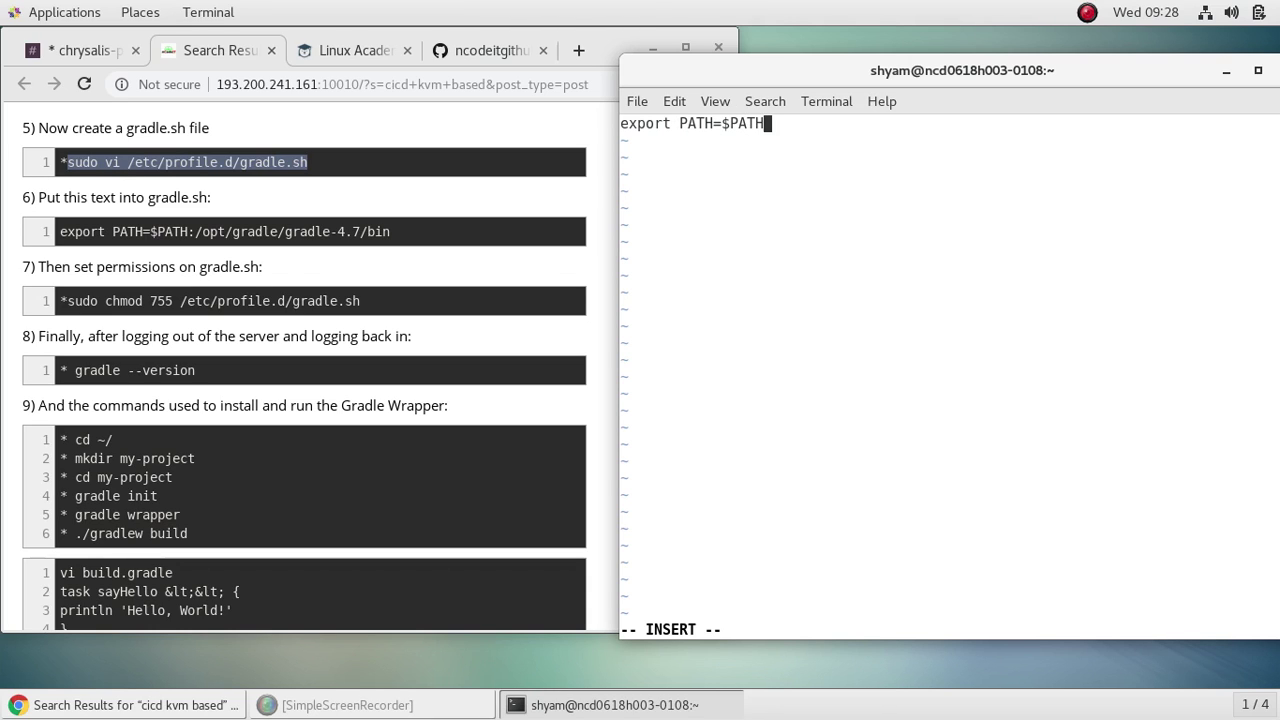
text(:)
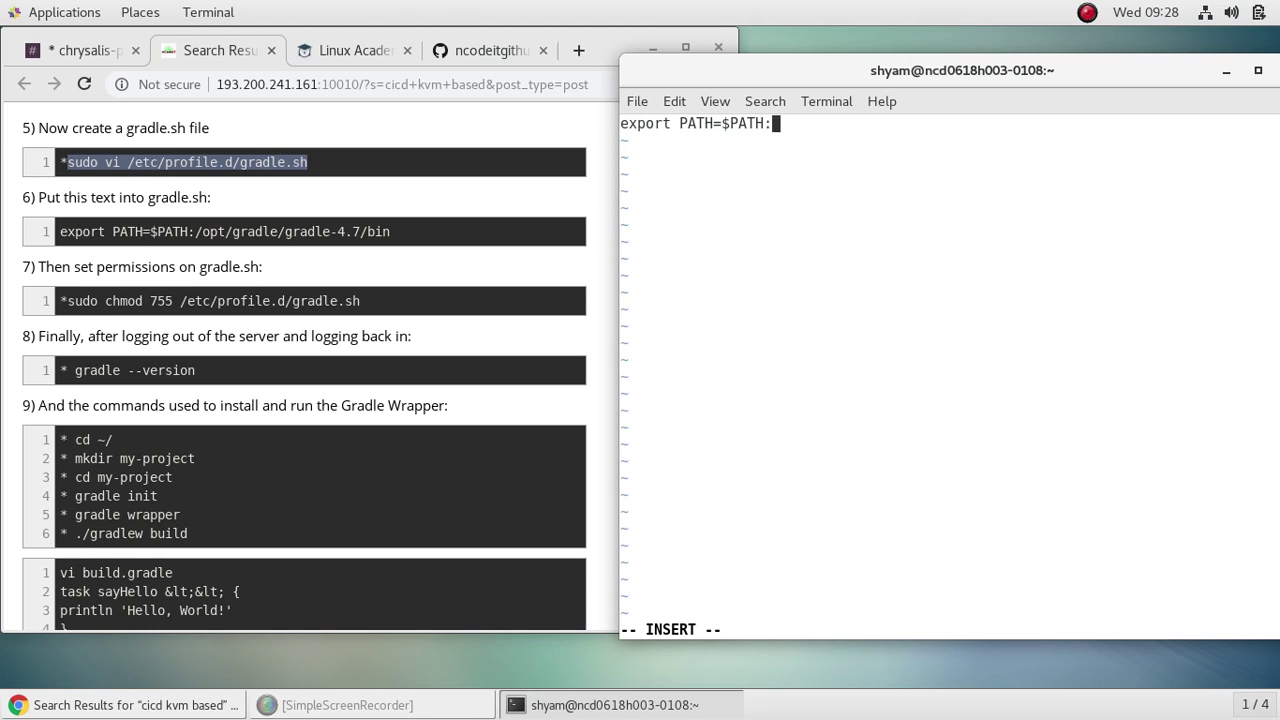
text( /opt)
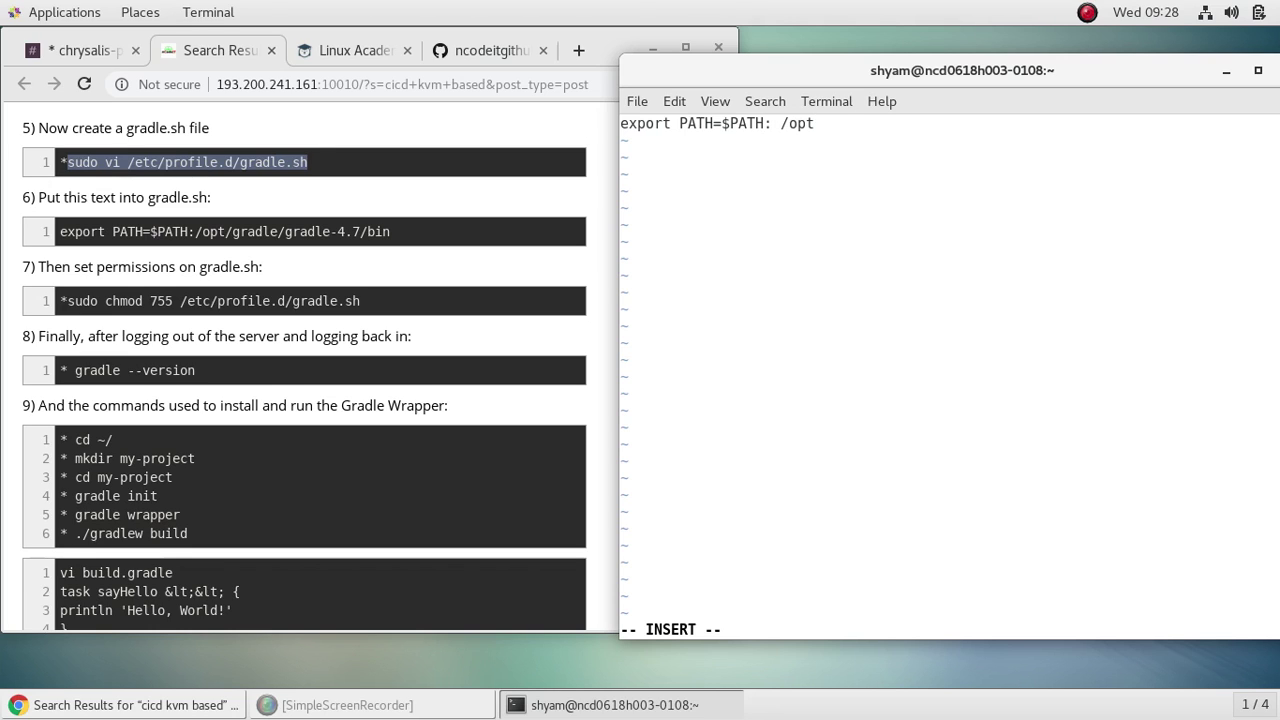
text(/grad)
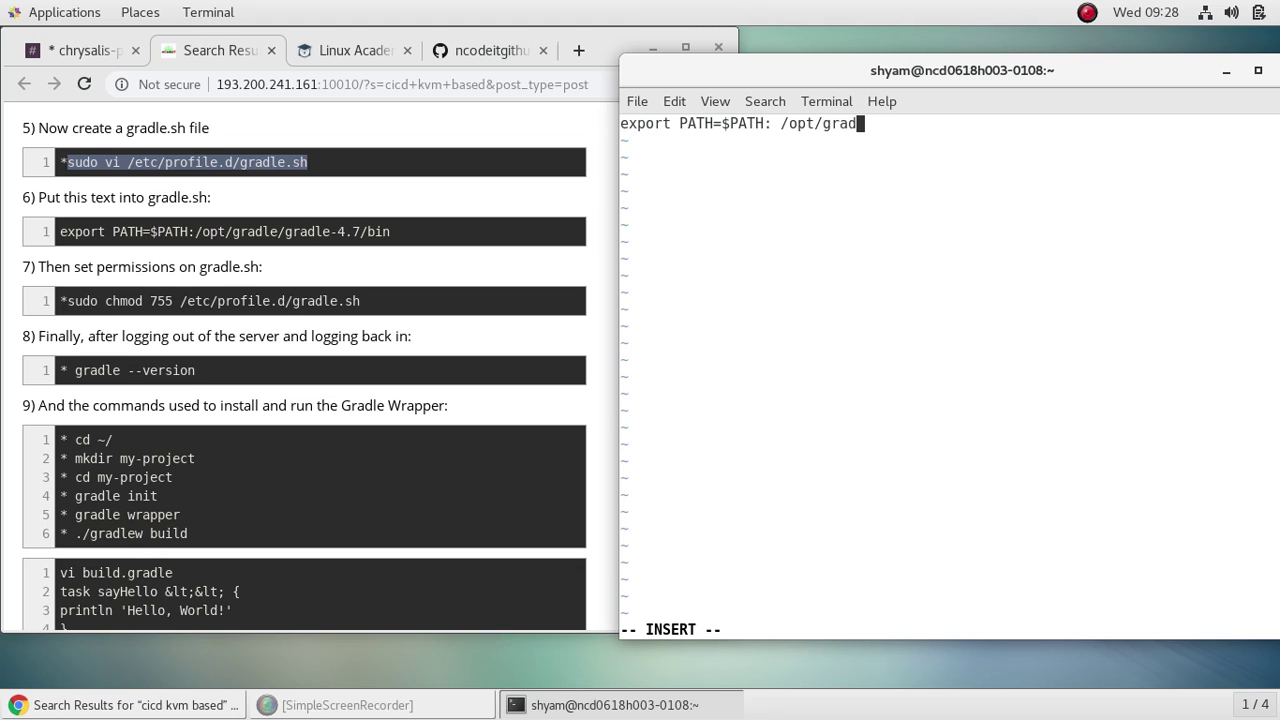
text(le/gradle.sh)
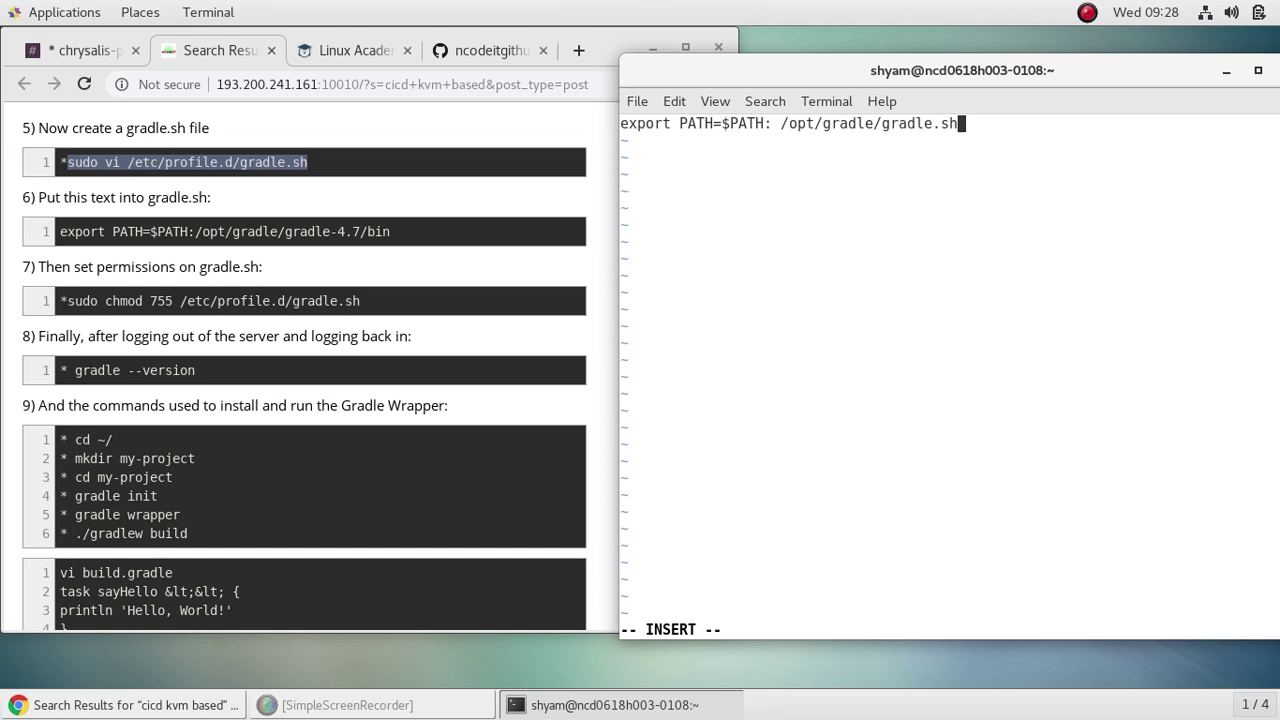
key(Escape)
text(:wq)
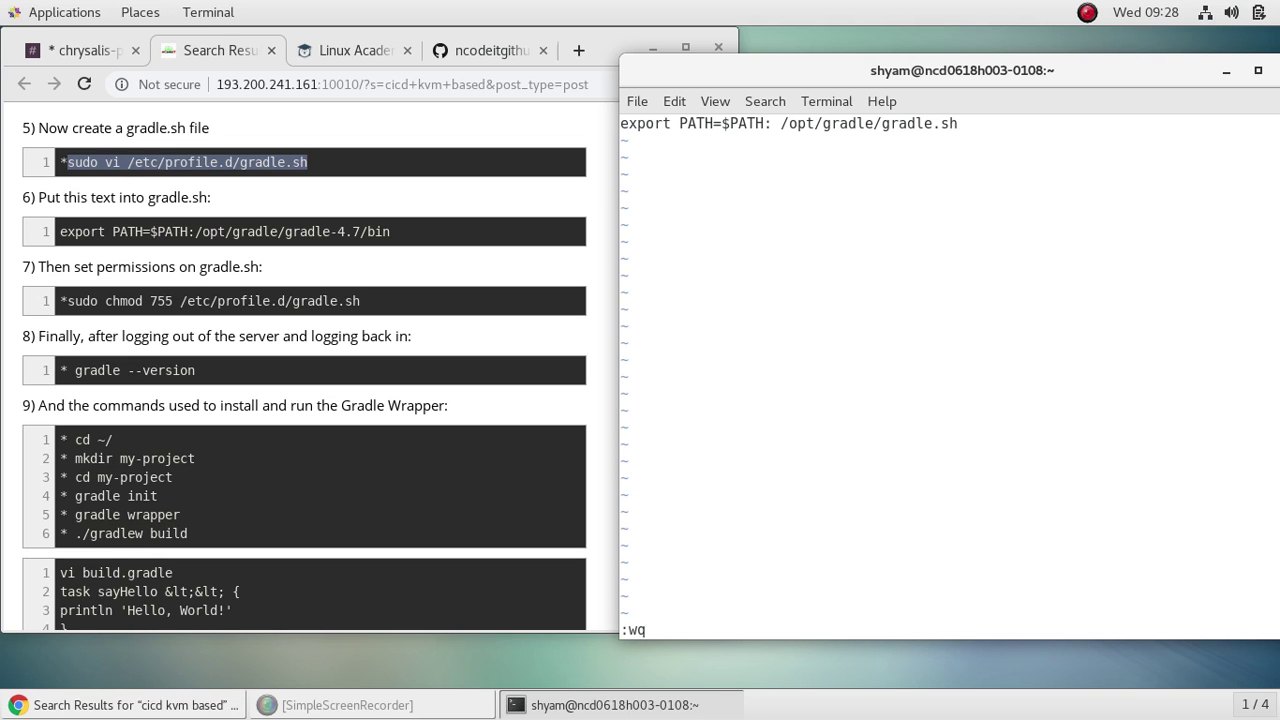
key(Return)
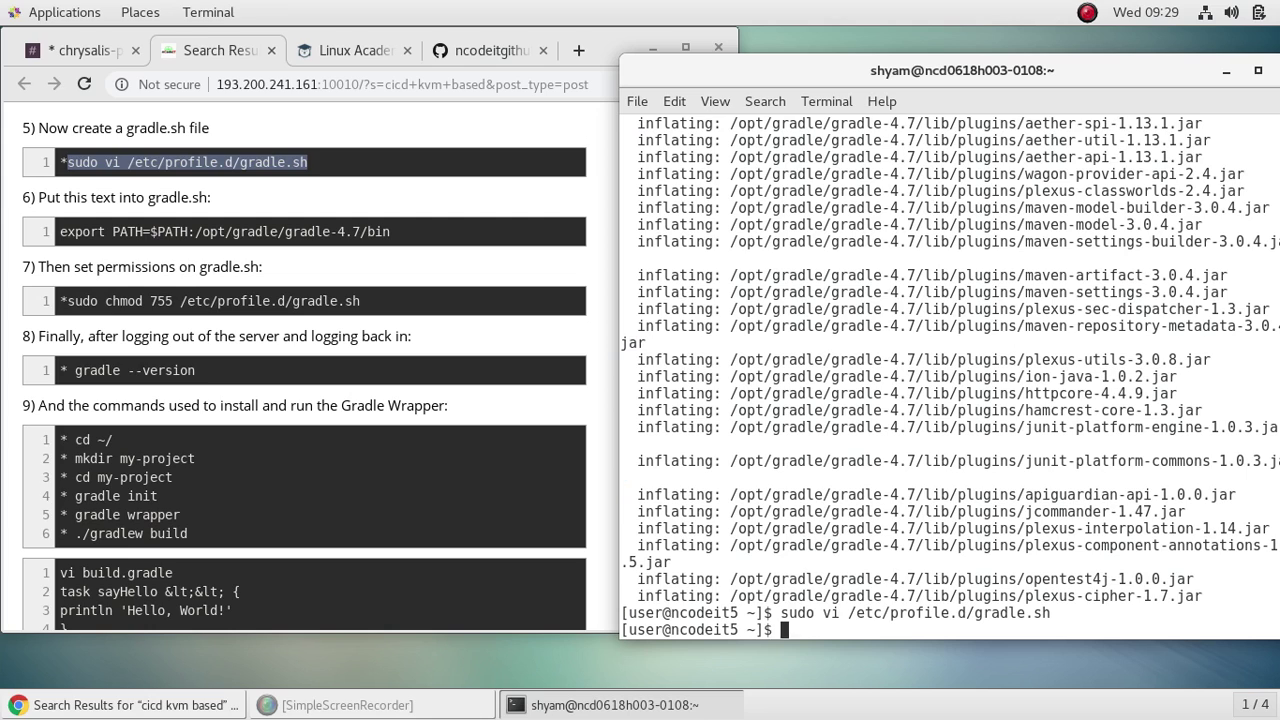
Step: Set /etc/profile.d/gradle.sh to mode 755, then run gradle --version, which is still not found
text(sudo chmod)
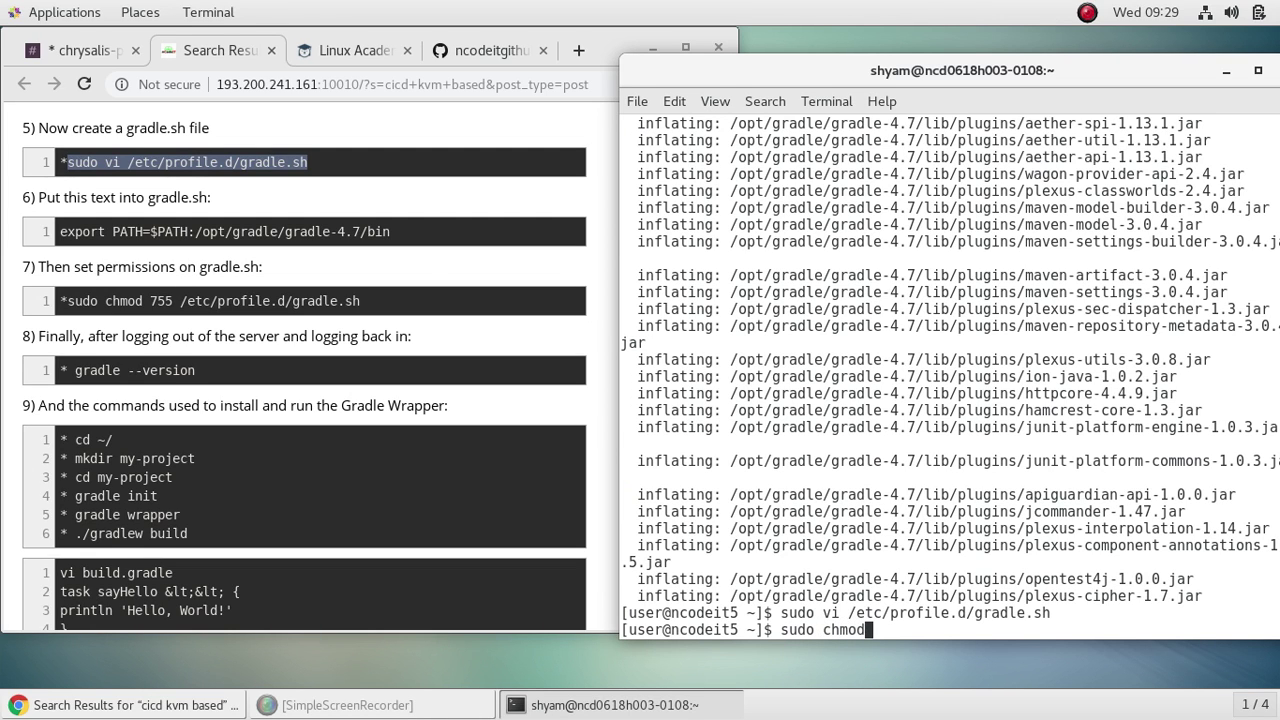
text( 755 /etc/pr)
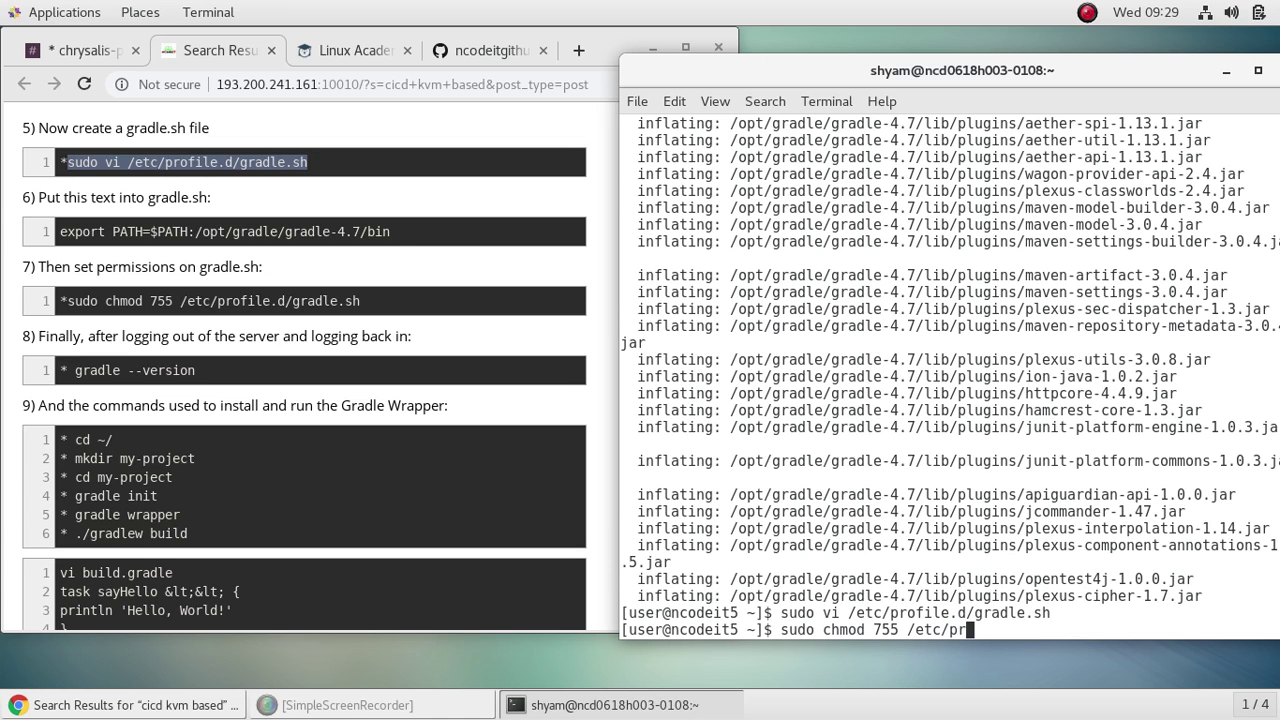
text(o)
key(Tab)
key(Tab)
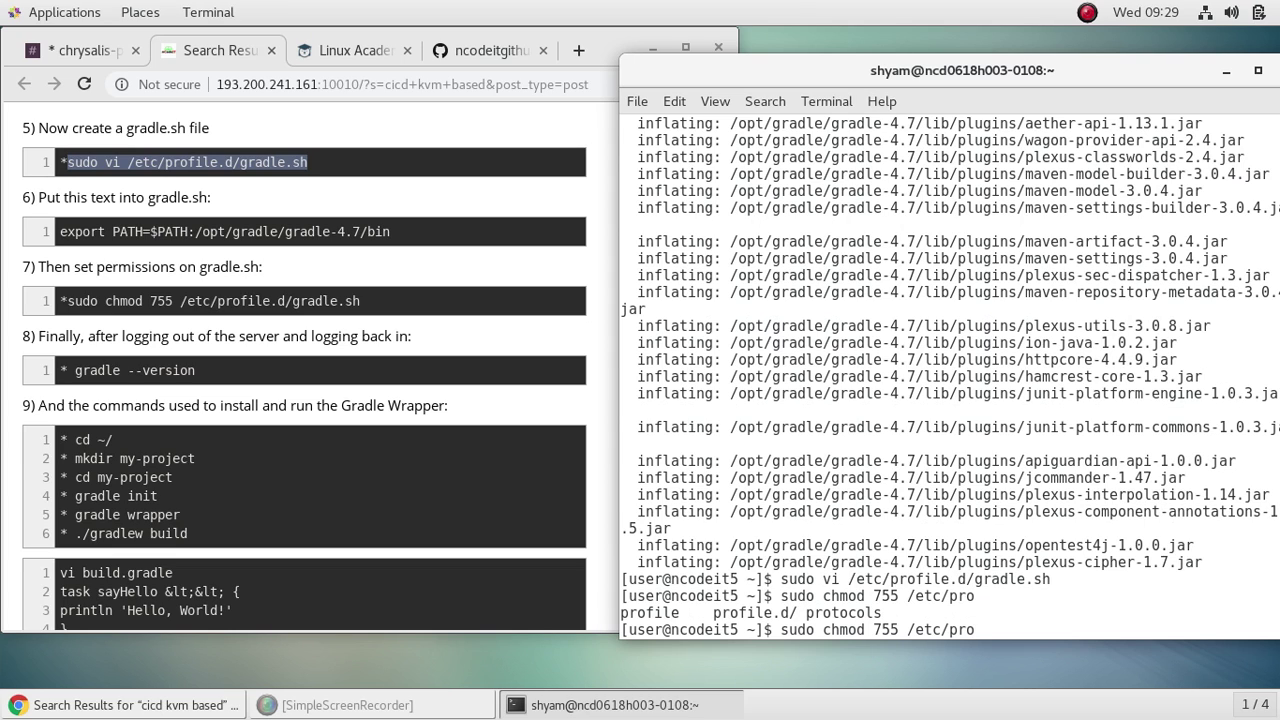
text(file)
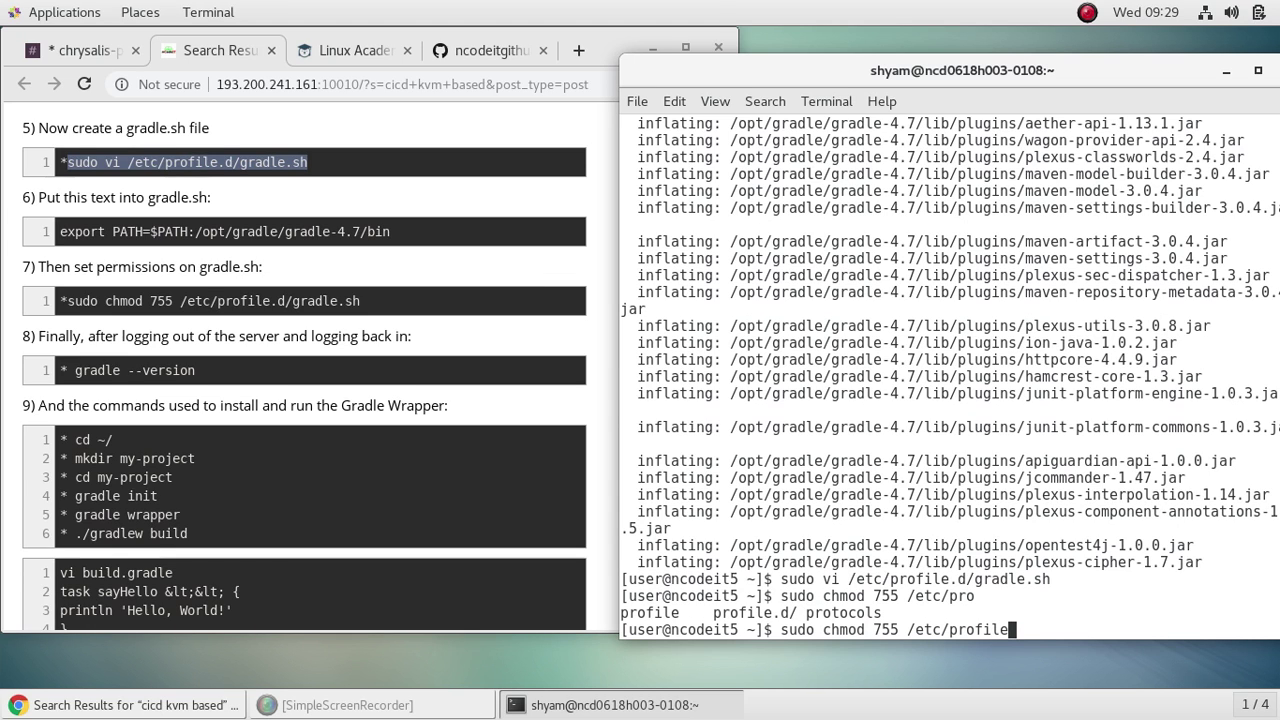
text(.d)
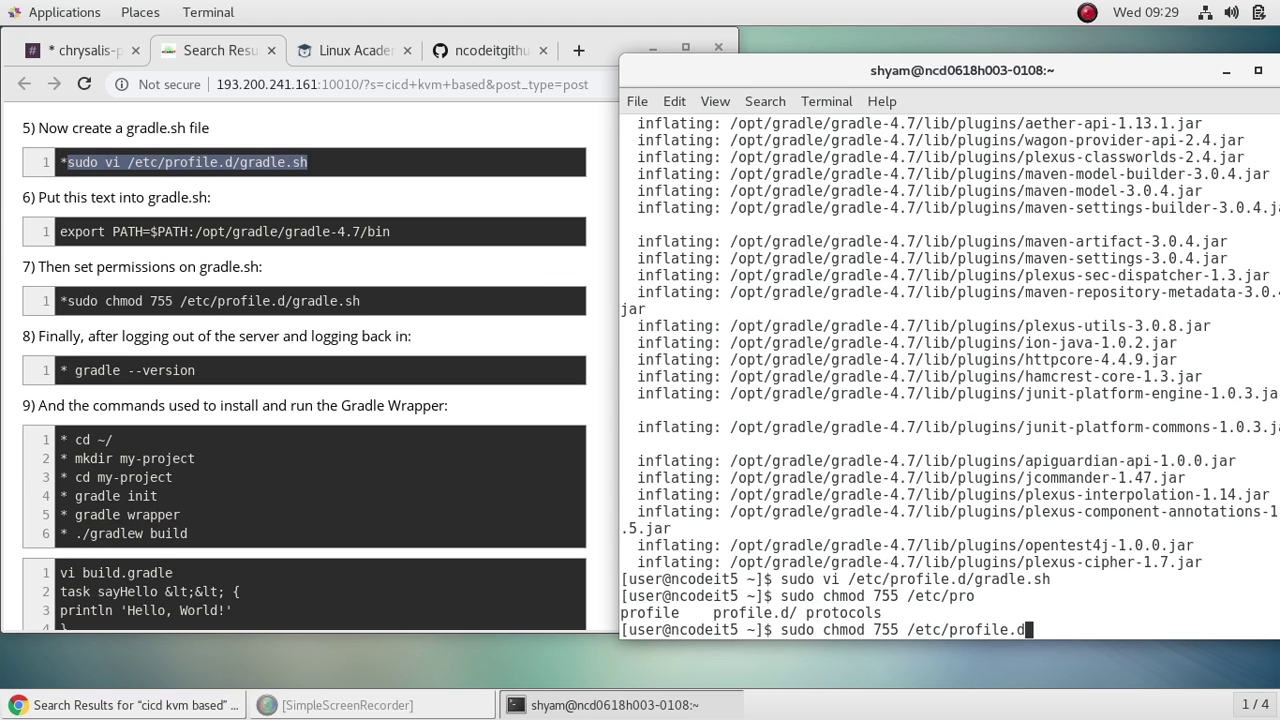
text(/gradle.sh)
key(Return)
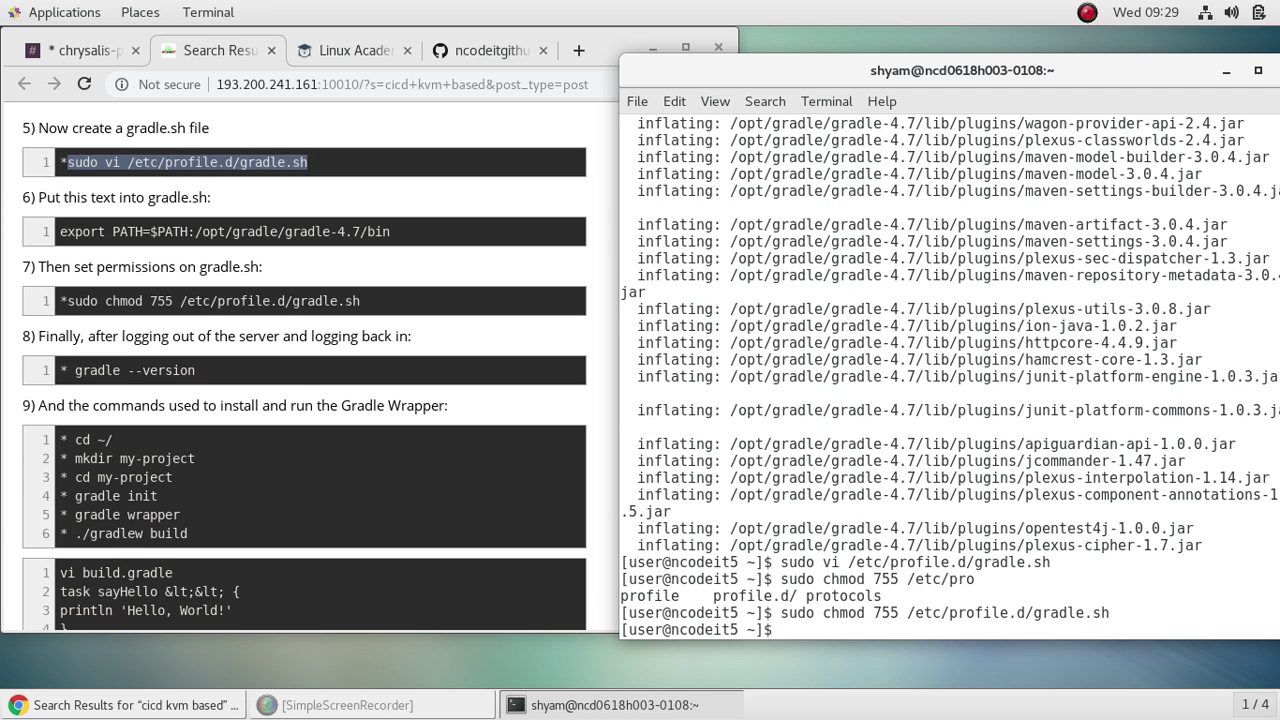
text(gradle --version)
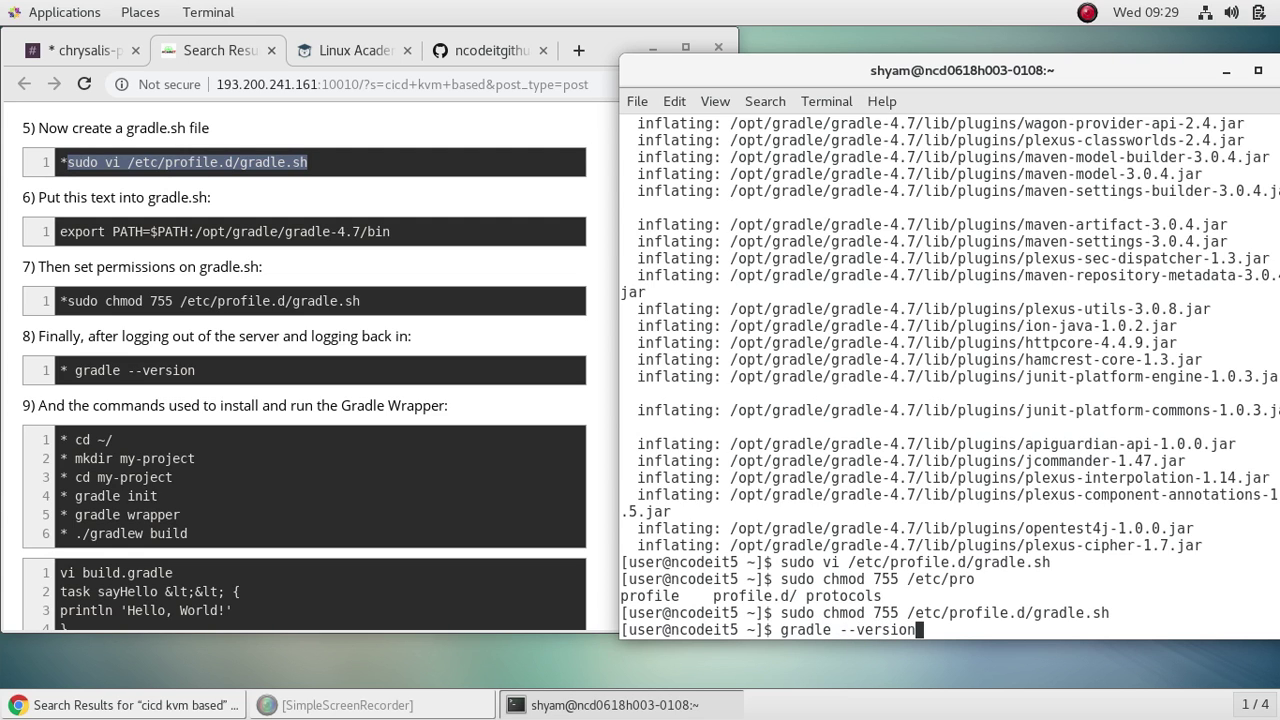
key(Return)
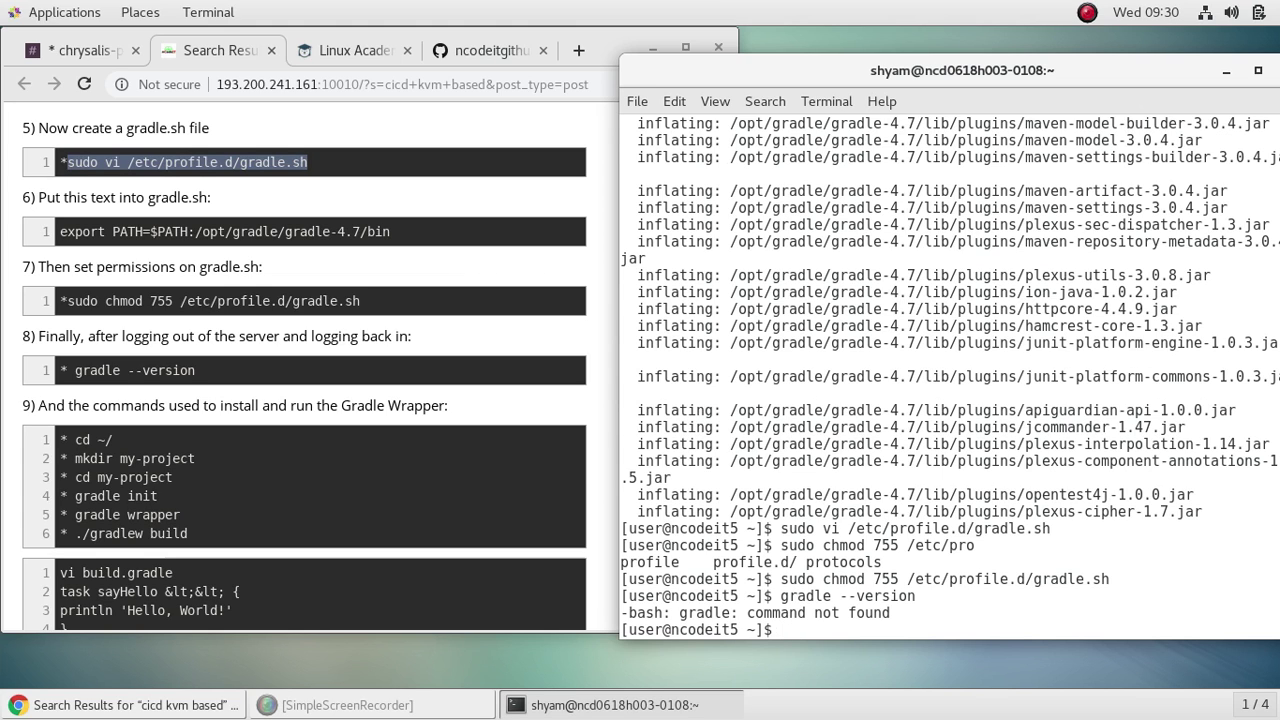
Step: Log out and ssh back into the server, then retry gradle --version
text(ls)
key(Return)
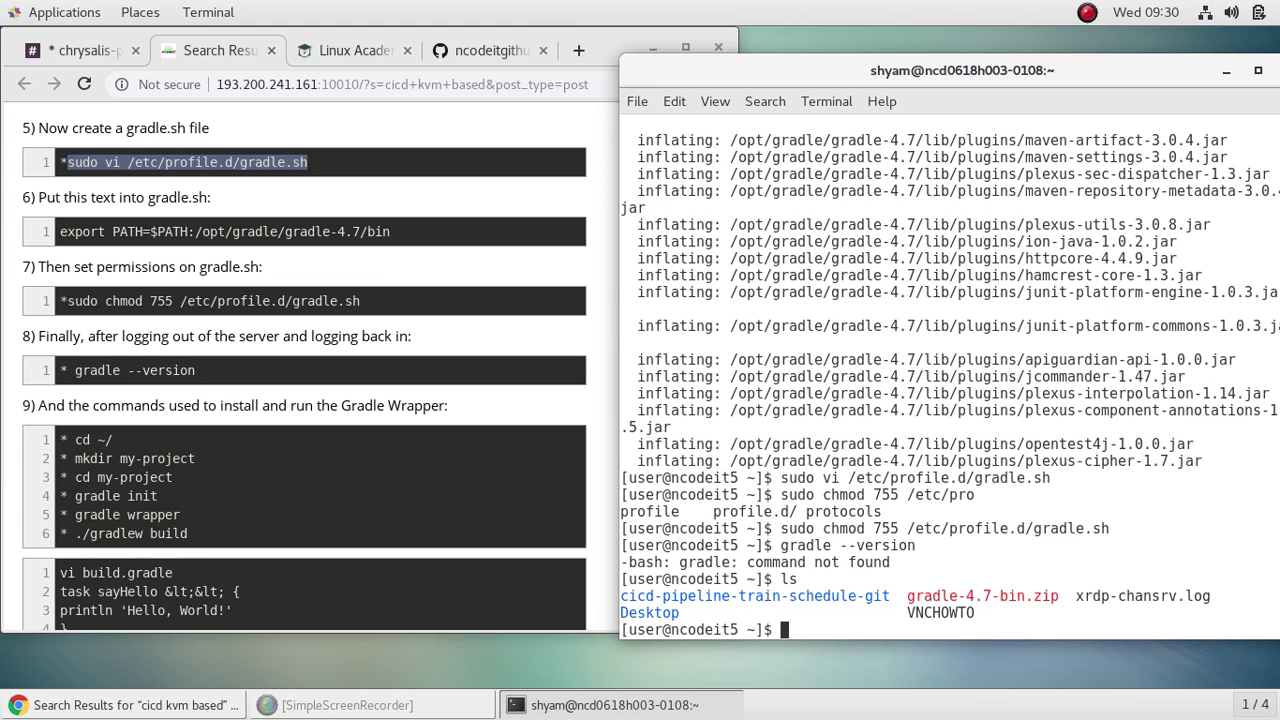
text(exit)
key(Return)
key(Up)
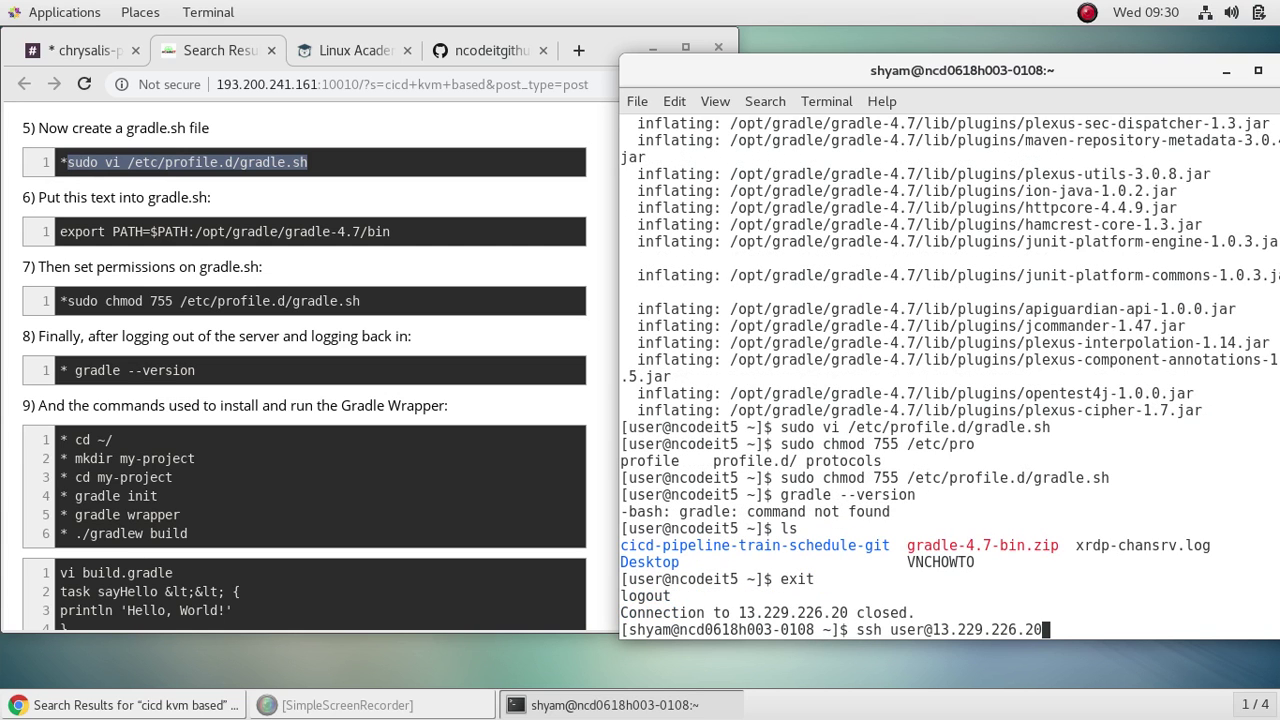
key(Return)
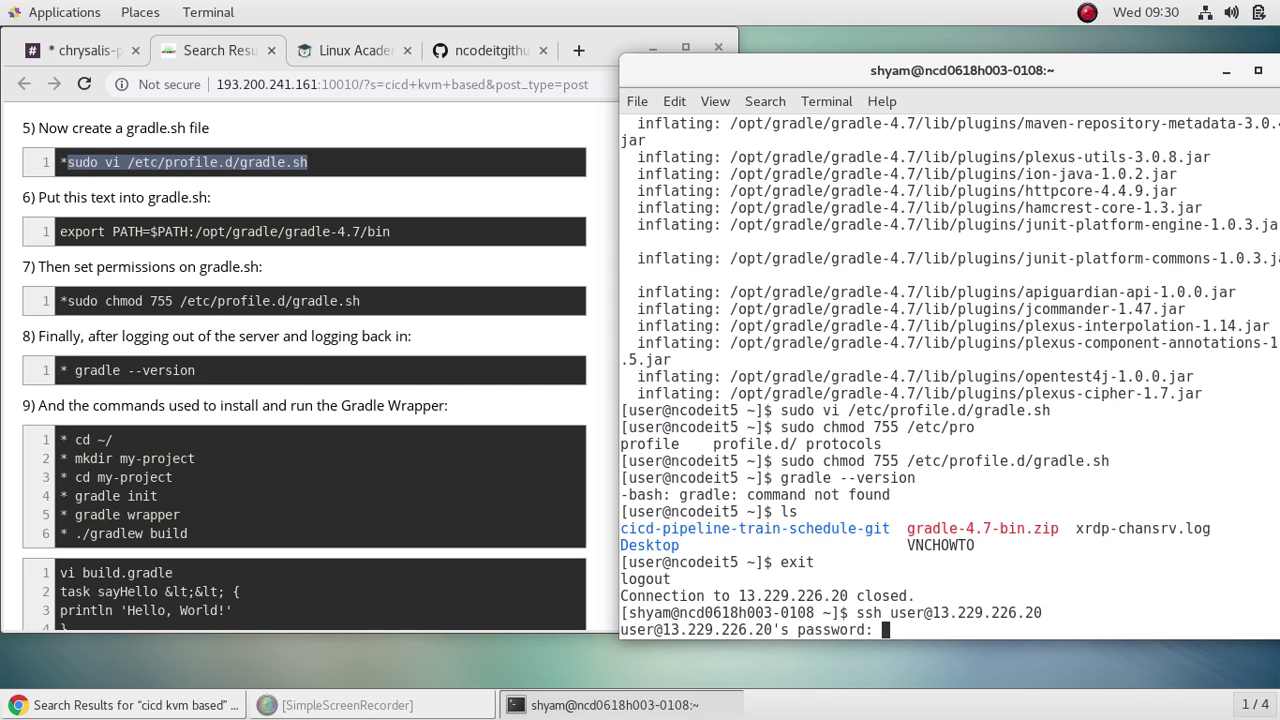
key(Return)
text(exit)
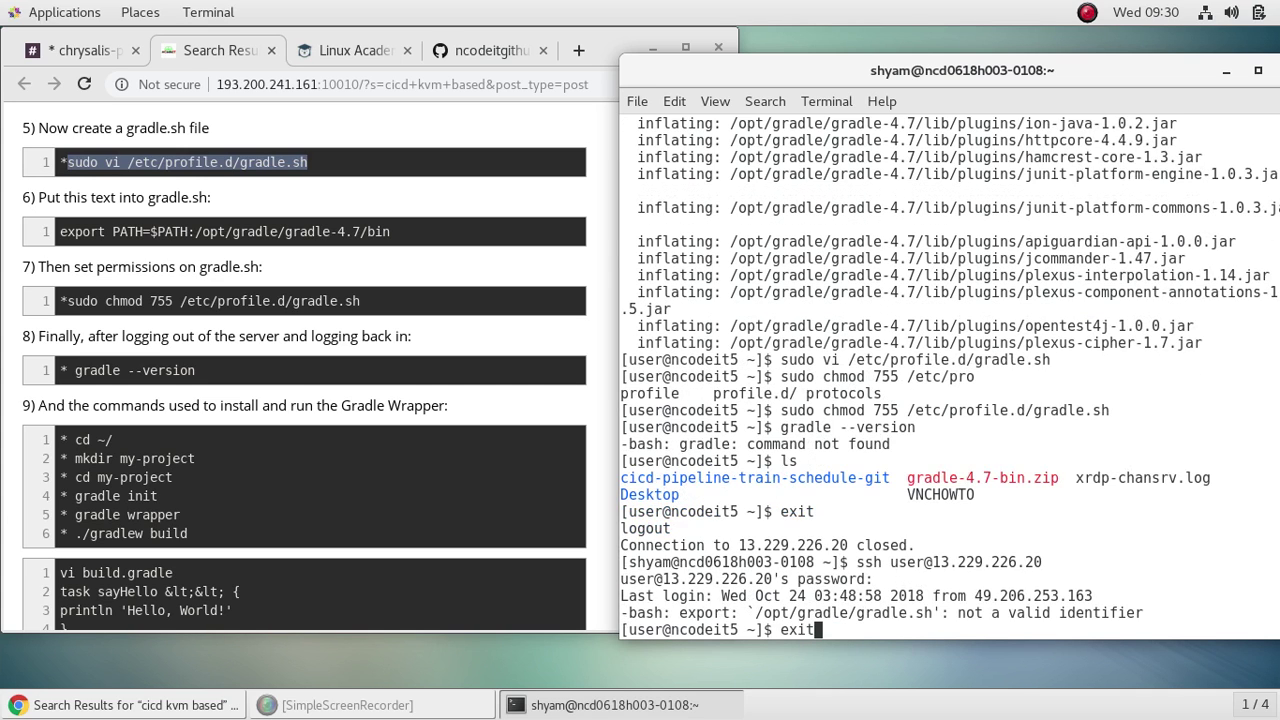
key(Up)
key(Up)
key(Up)
key(Return)
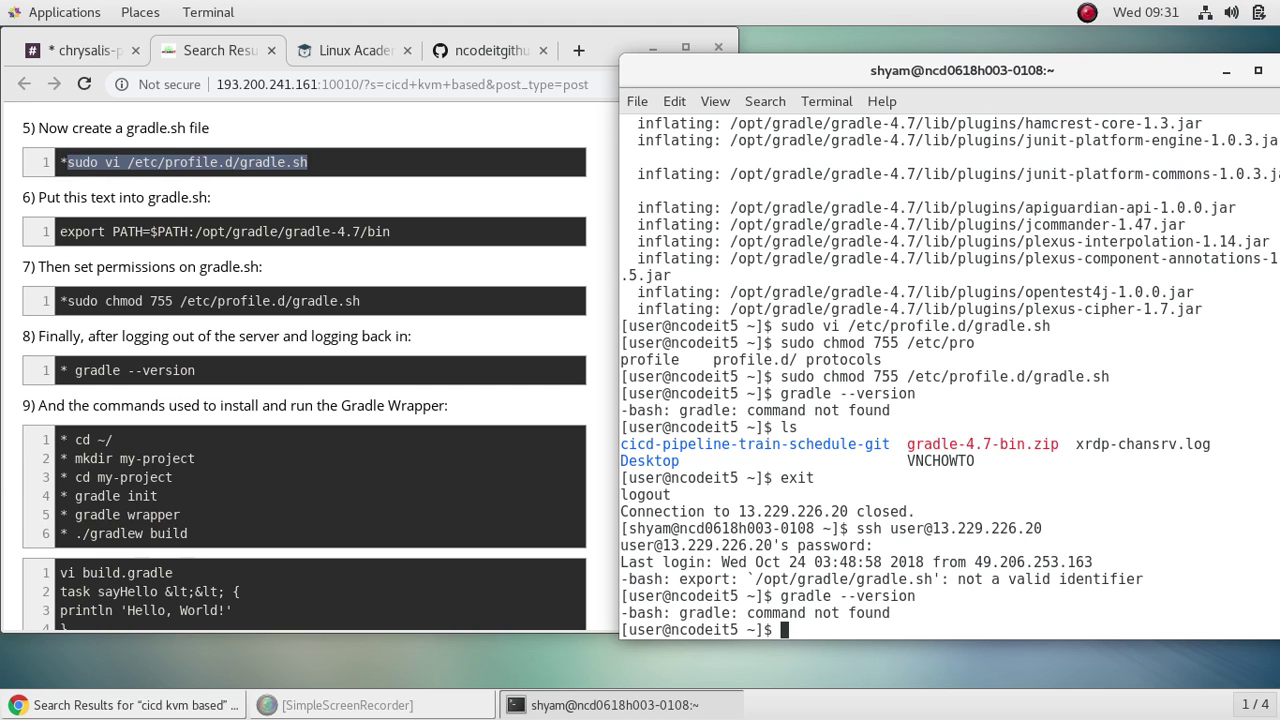
Step: Open gradle.sh with sudo vi to fix its PATH line
key(Up)
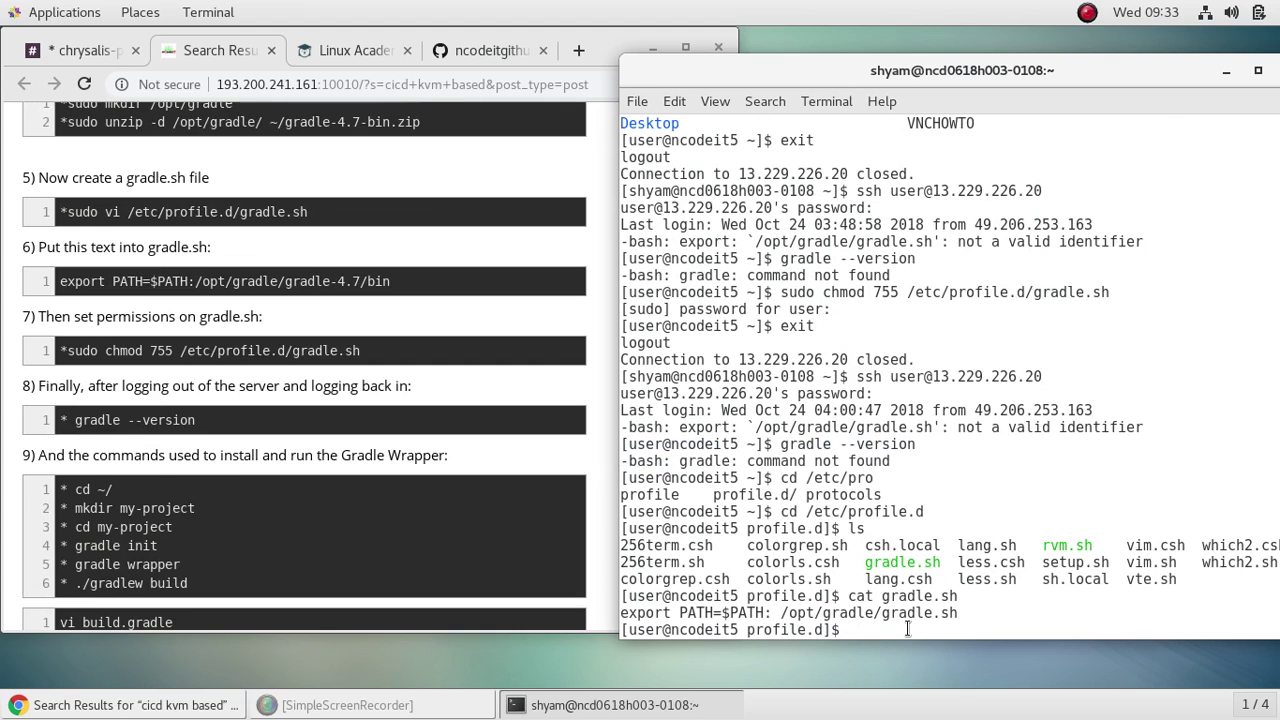
text(sudo vi gr)
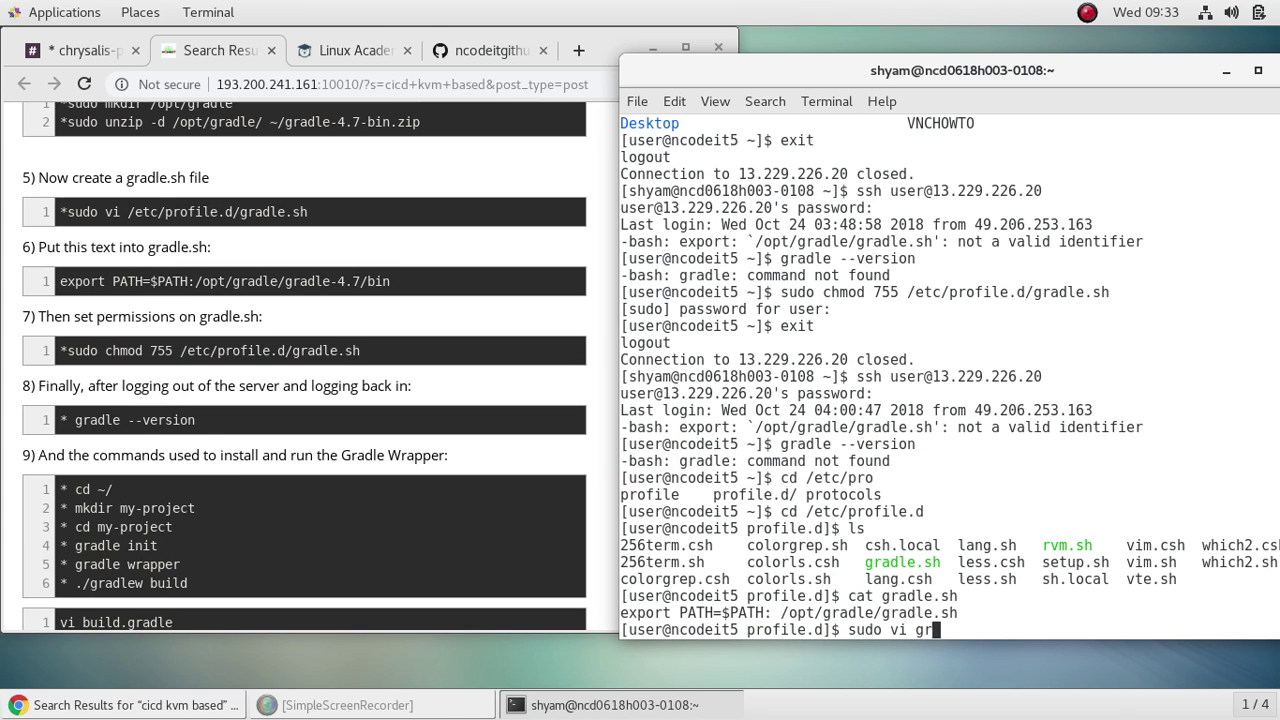
key(Tab)
key(Return)
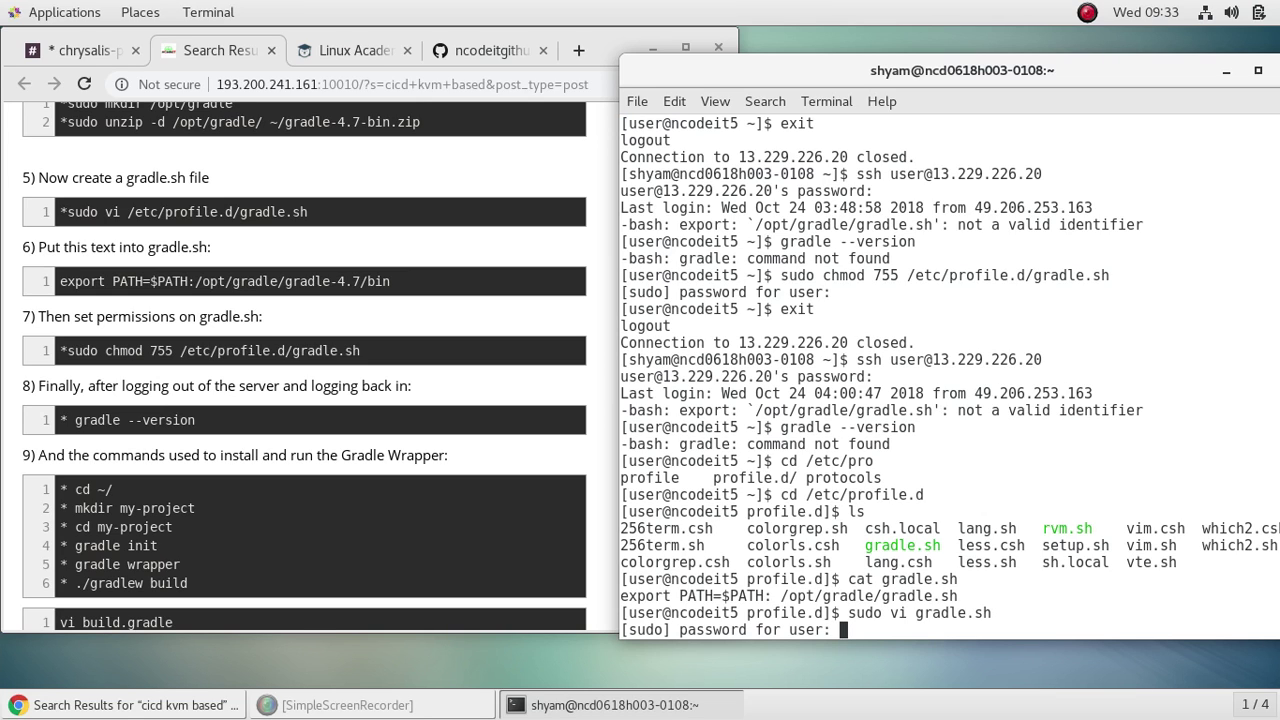
Step: Change the path in gradle.sh from /opt/gradle/gradle.sh to /opt/gradle/gradle-4.7/bin and enter :wq
key(Return)
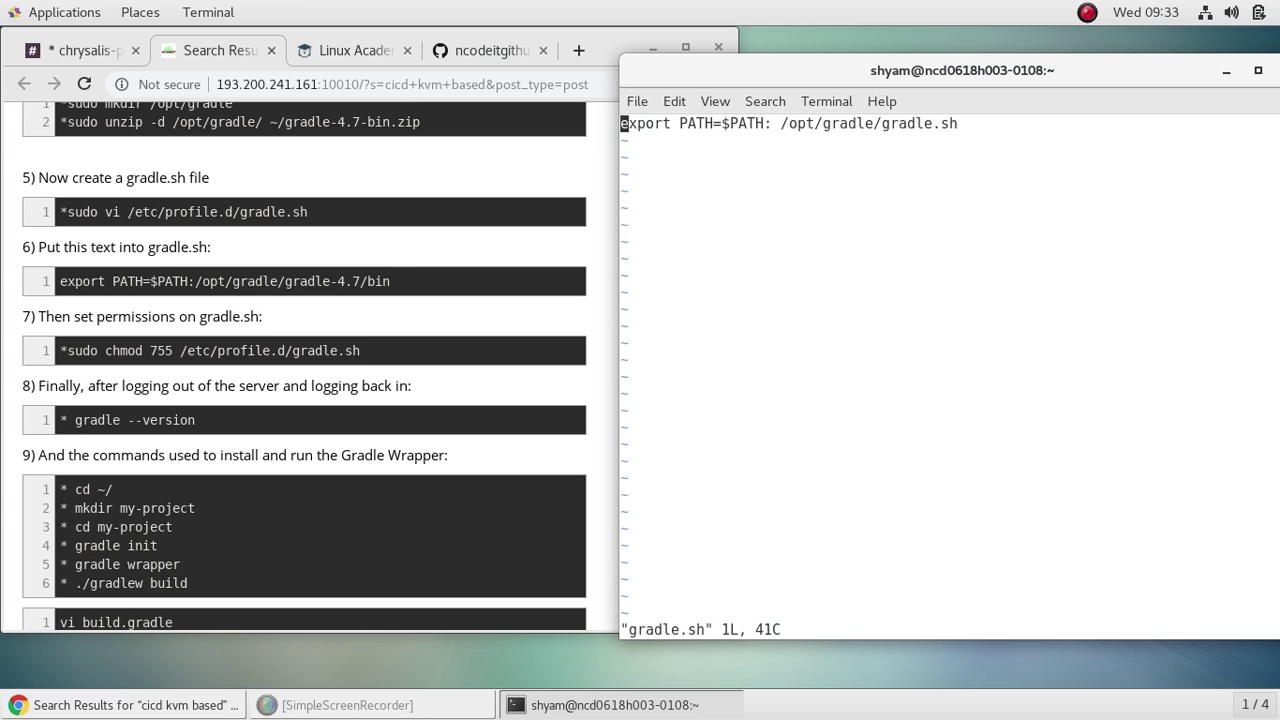
key(Right)
key(Right)
key(Right)
key(Right)
key(Right)
key(Right)
key(Right)
key(Right)
key(Right)
key(Right)
key(i)
key(Right)
key(Right)
key(Right)
key(Right)
key(Right)
key(Right)
key(Right)
key(Right)
key(Right)
key(Right)
key(Right)
key(Right)
key(Right)
key(Right)
key(Right)
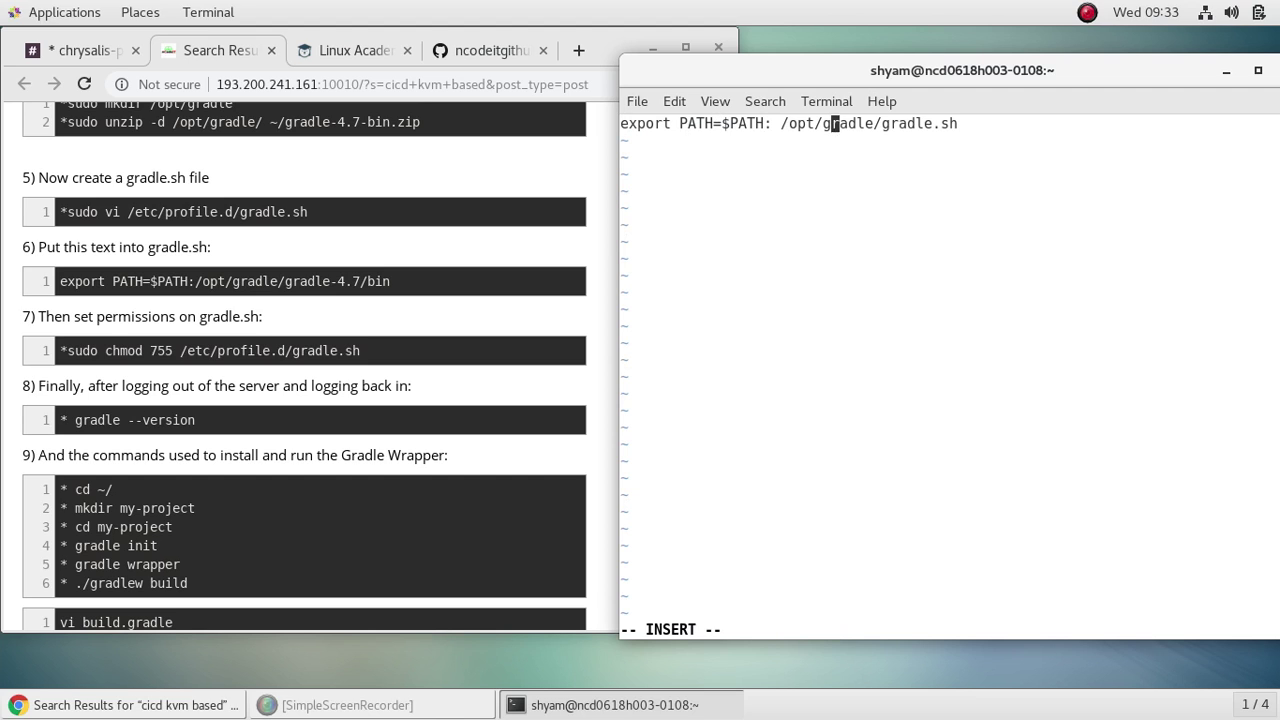
key(Right)
key(Right)
key(Right)
key(Right)
key(Right)
key(Right)
key(Right)
key(Right)
key(Right)
key(Right)
key(Right)
key(Right)
key(Right)
key(Right)
key(Right)
key(BackSpace)
key(BackSpace)
key(BackSpace)
text(-4.)
text(7)
text(-)
key(BackSpace)
text(/bin)
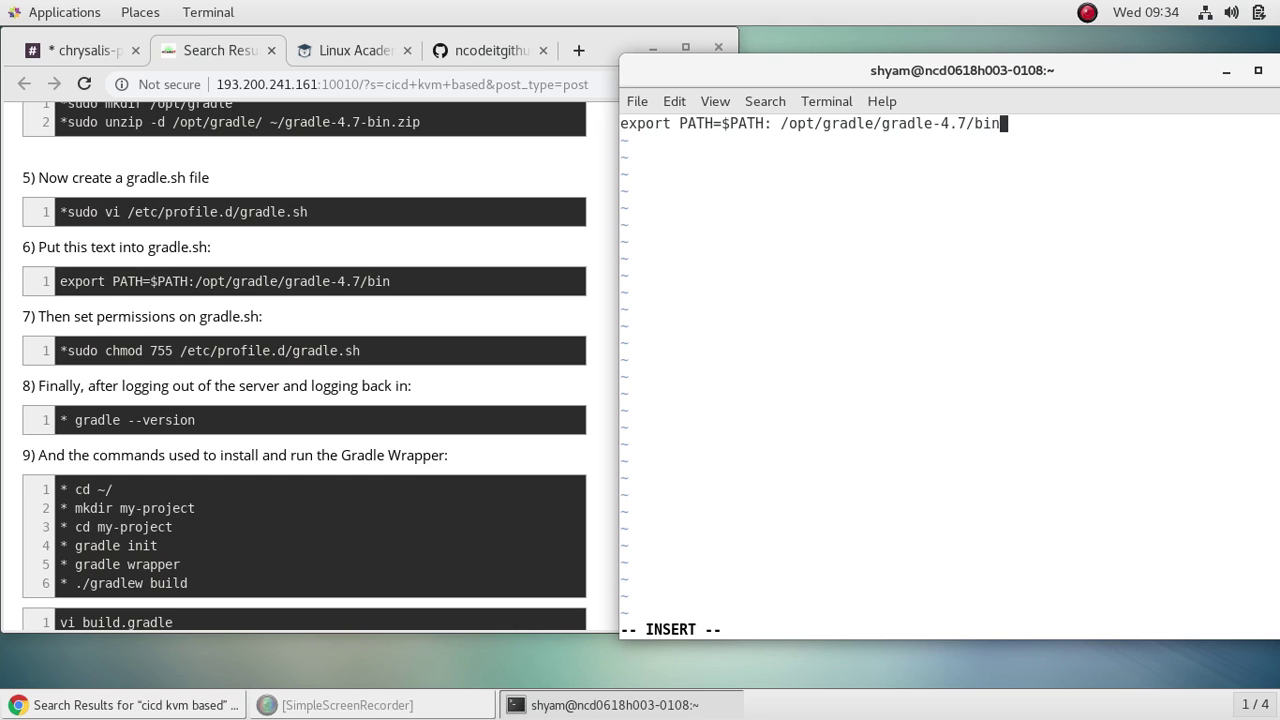
key(Escape)
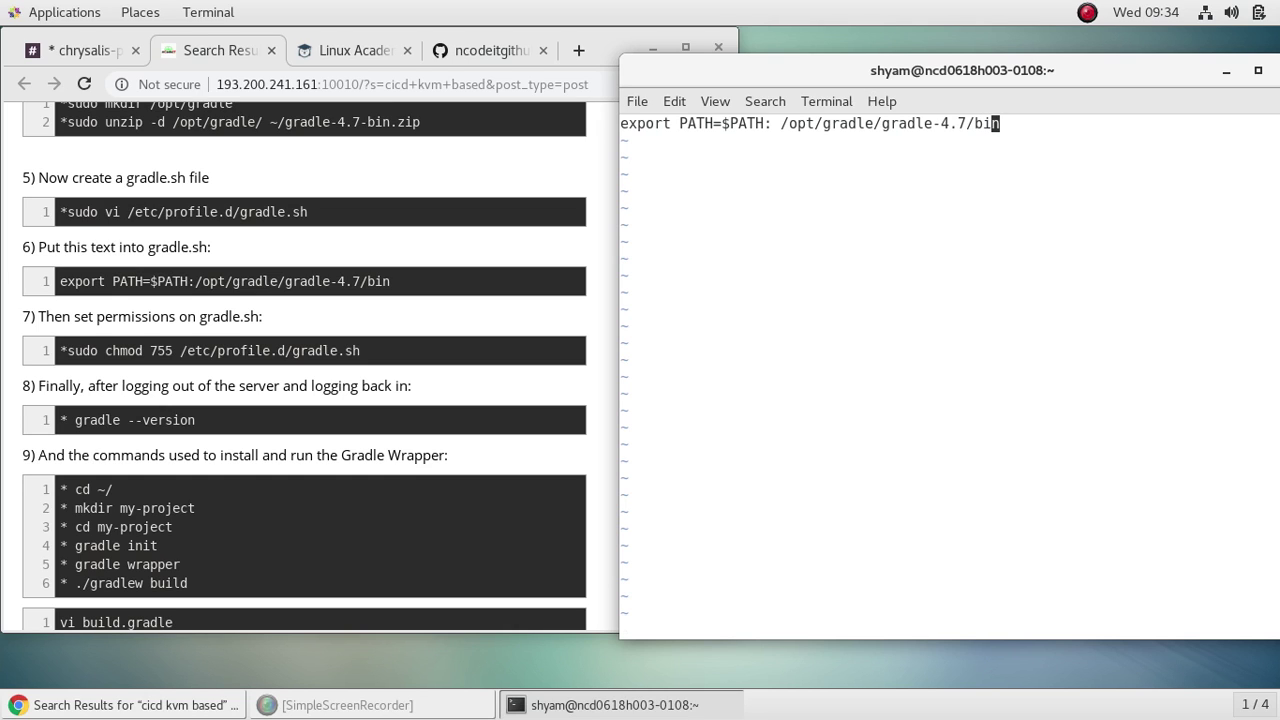
text(:wq)
Step: Save gradle.sh, rerun chmod 755 on it, and log back into the server over ssh
key(Return)
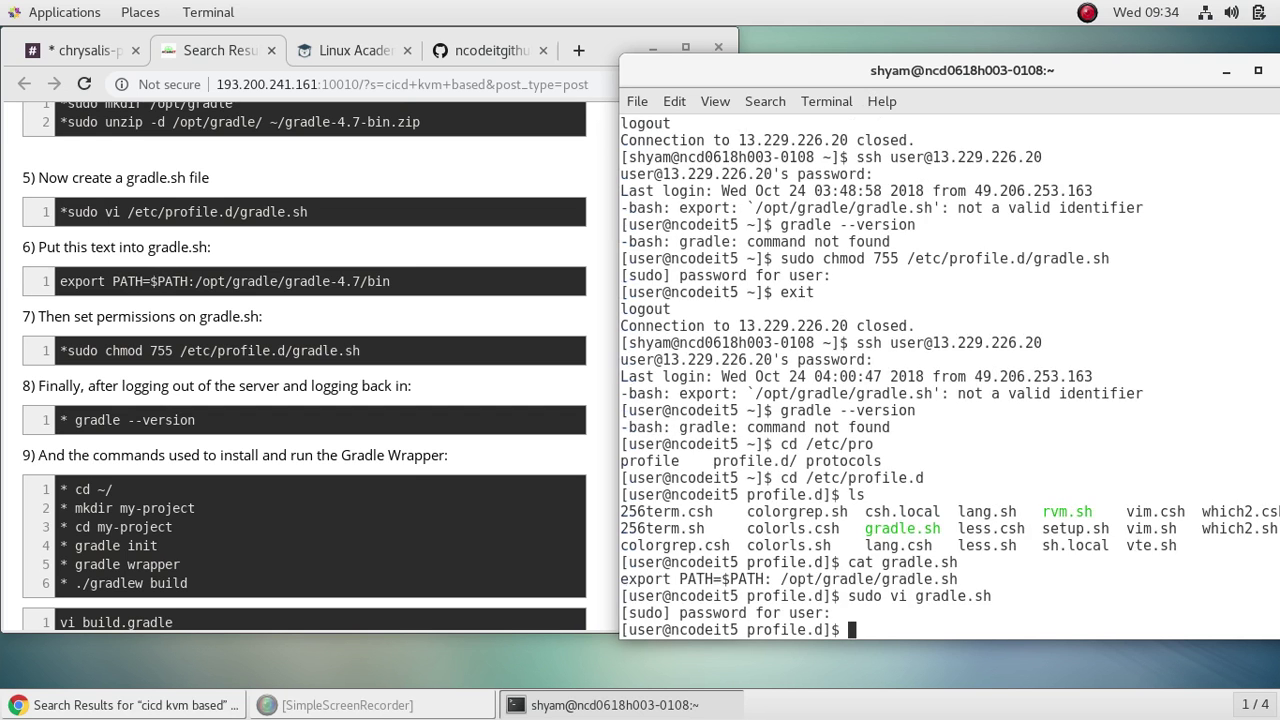
key(Up)
key(Up)
key(Up)
key(Up)
key(Up)
key(Up)
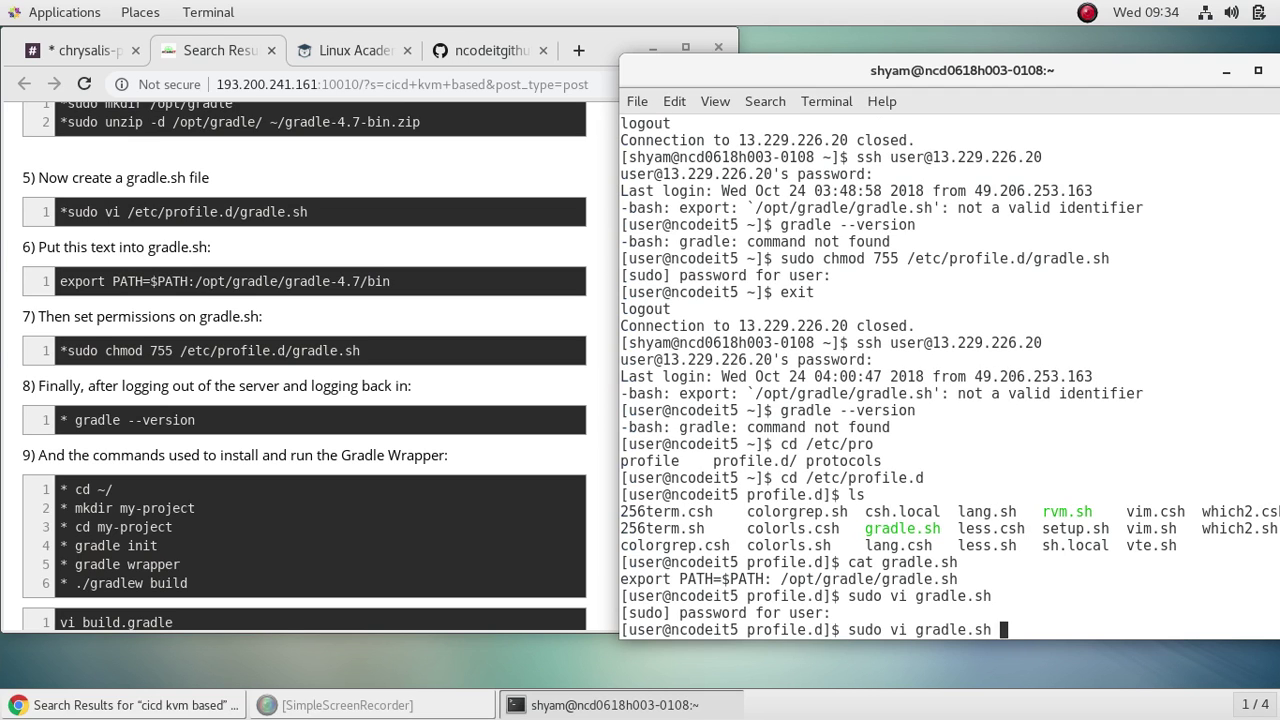
key(Up)
key(Up)
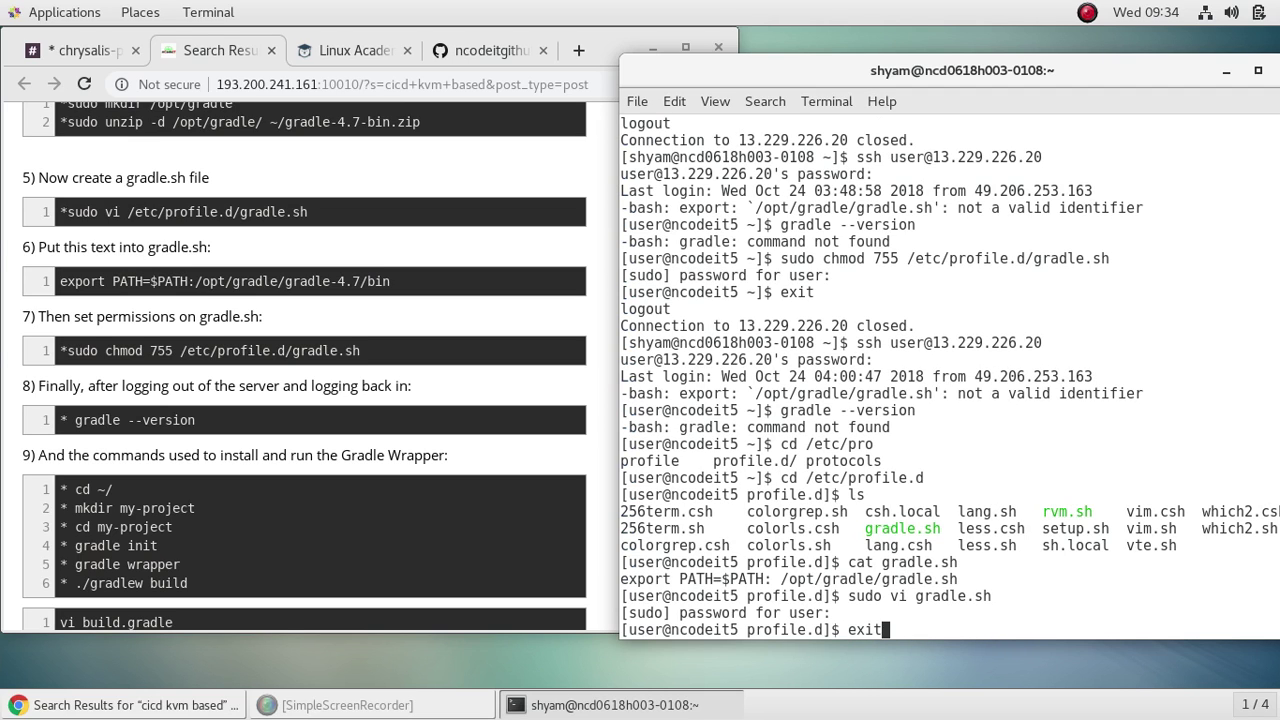
key(Return)
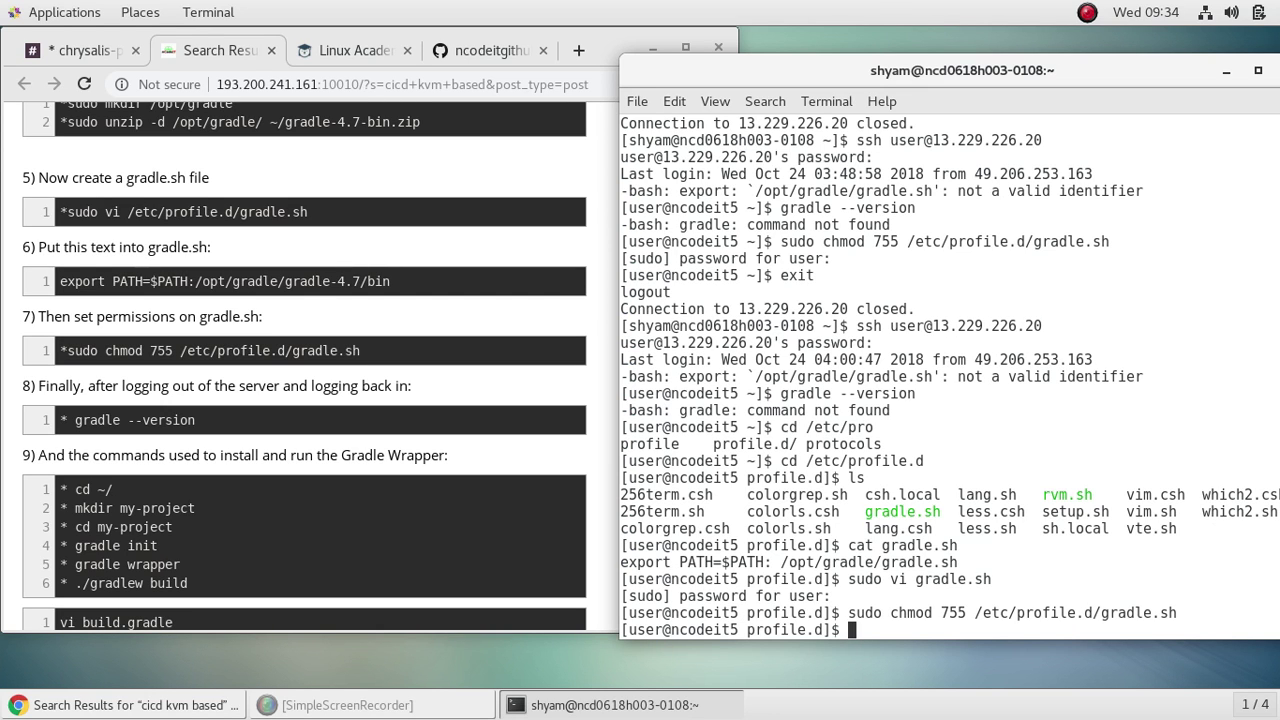
text(exit)
key(Return)
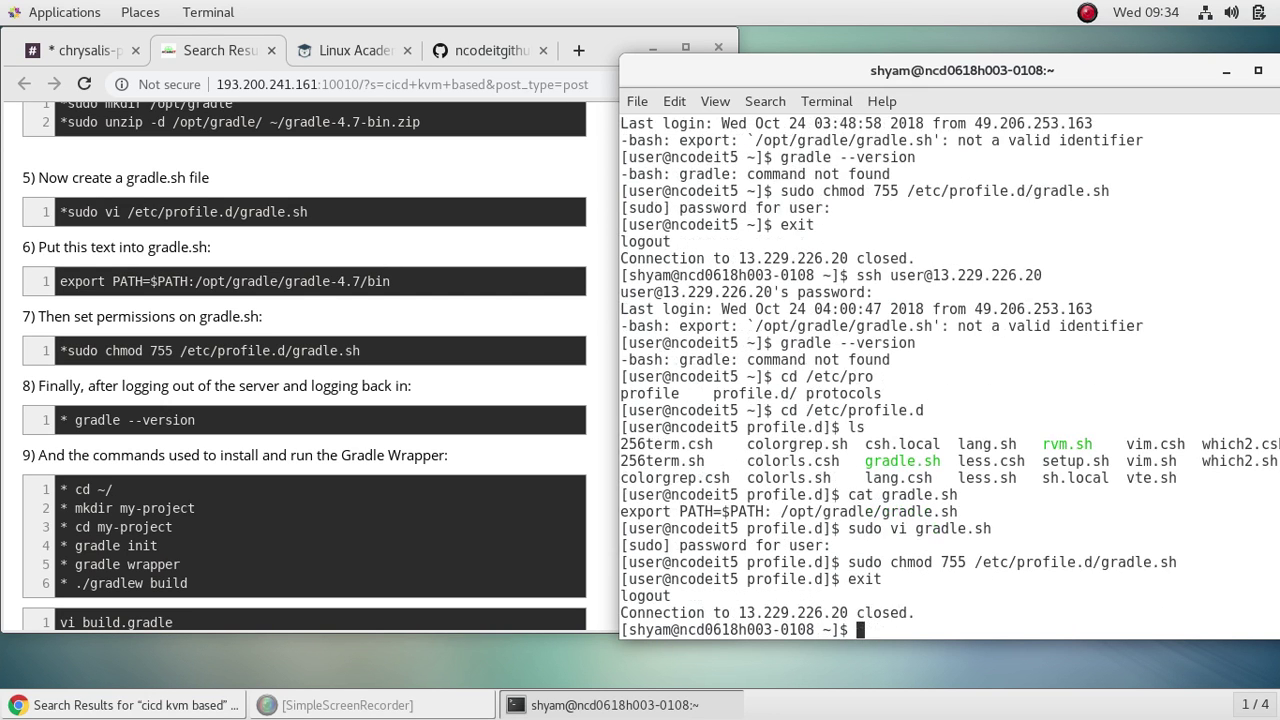
key(Up)
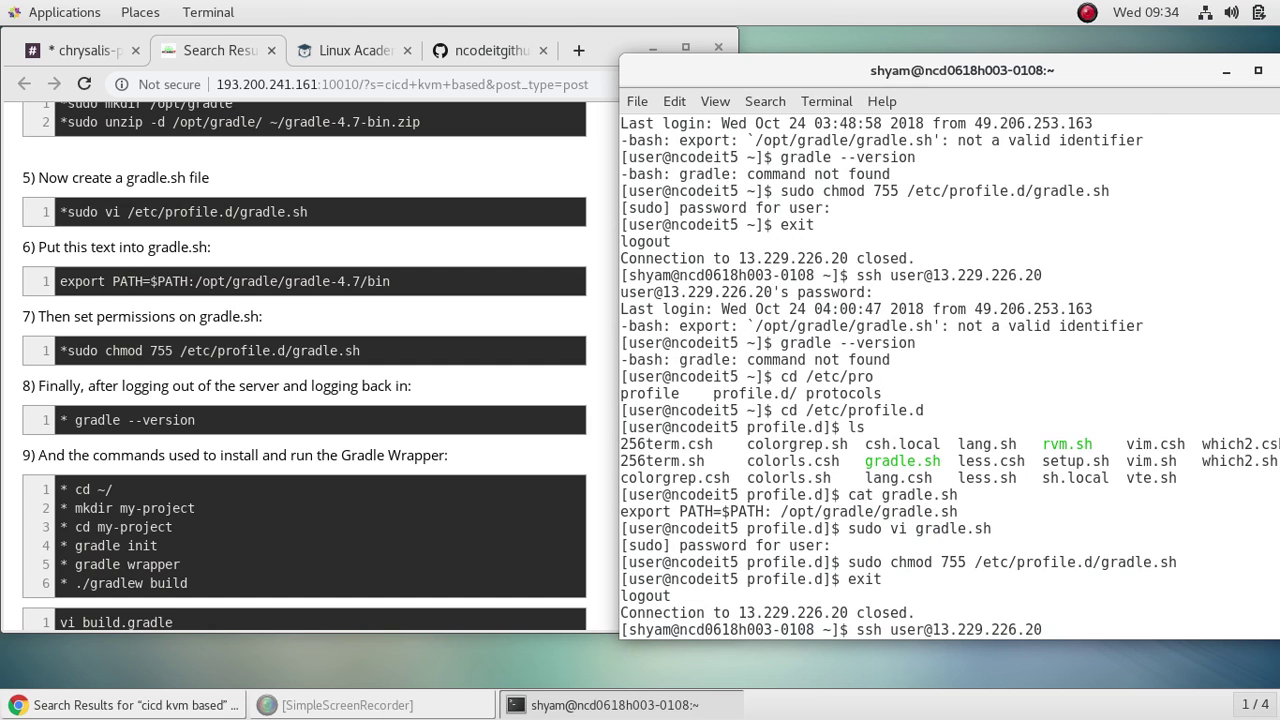
key(Return)
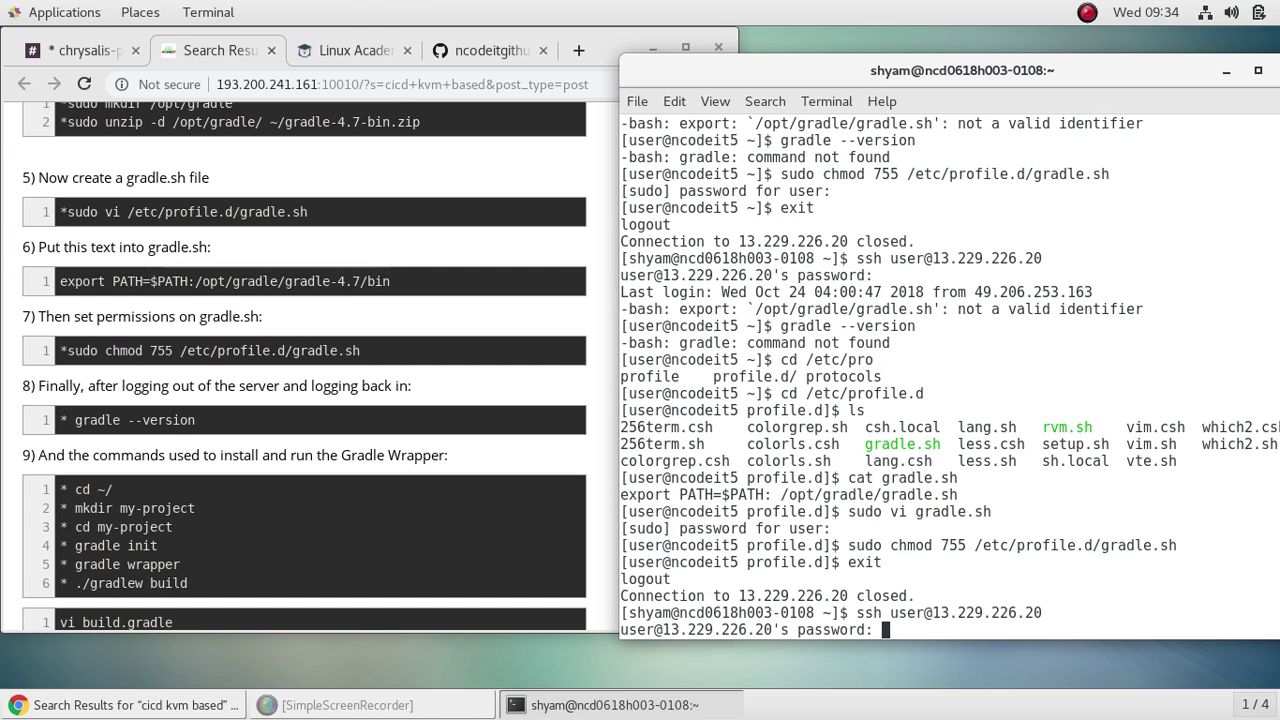
key(Return)
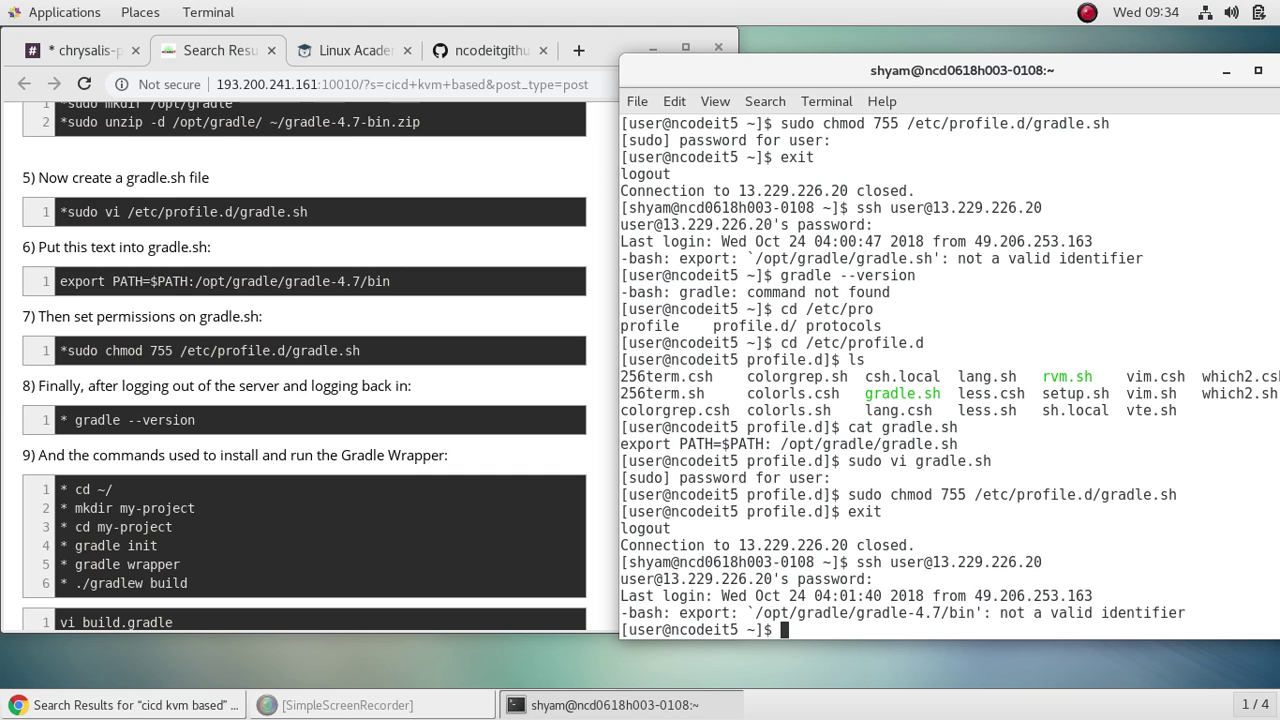
Step: Run sudo vi /etc/profile.d/gradle.sh to edit the file again
text(sudo vi /et)
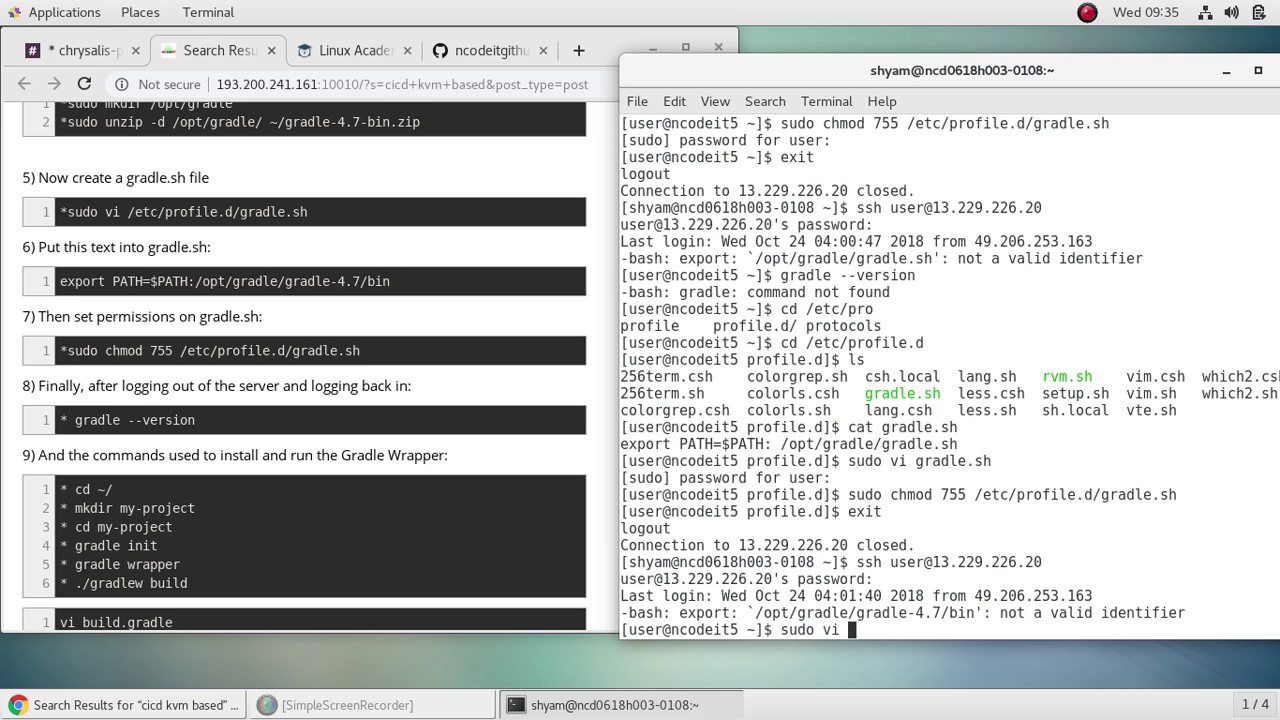
text(c/pro)
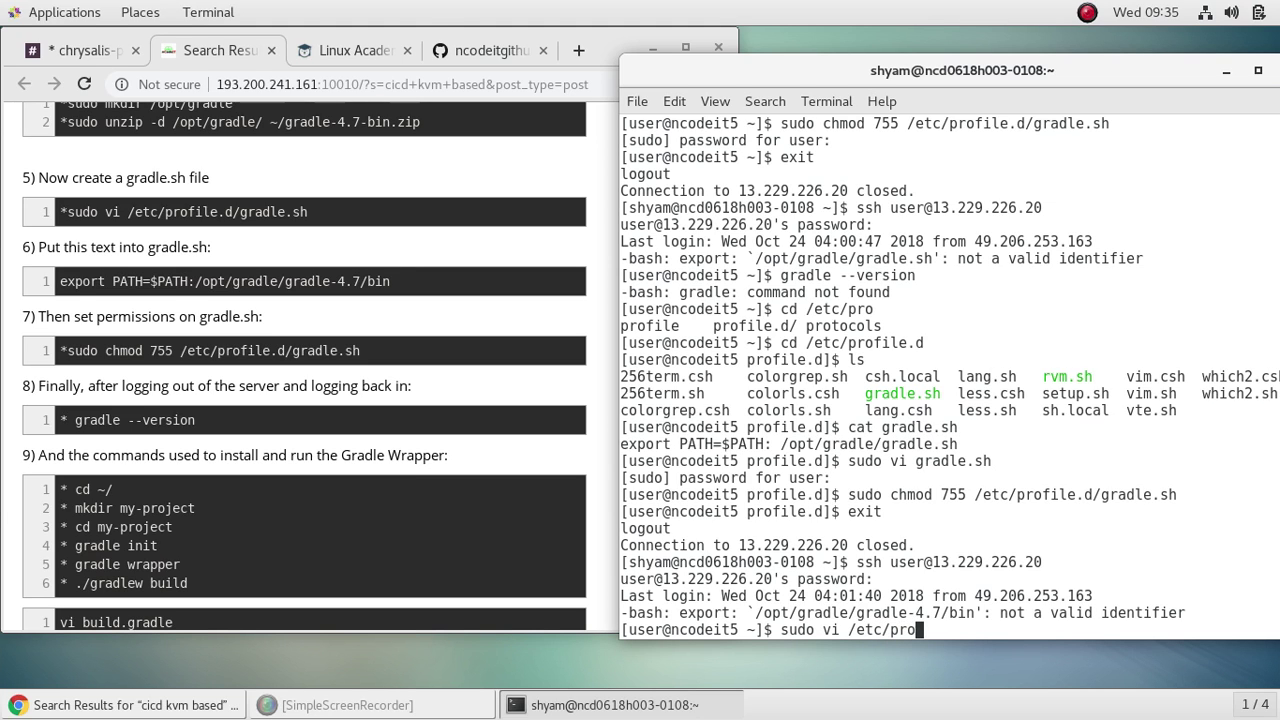
text(file.d/gr)
key(Tab)
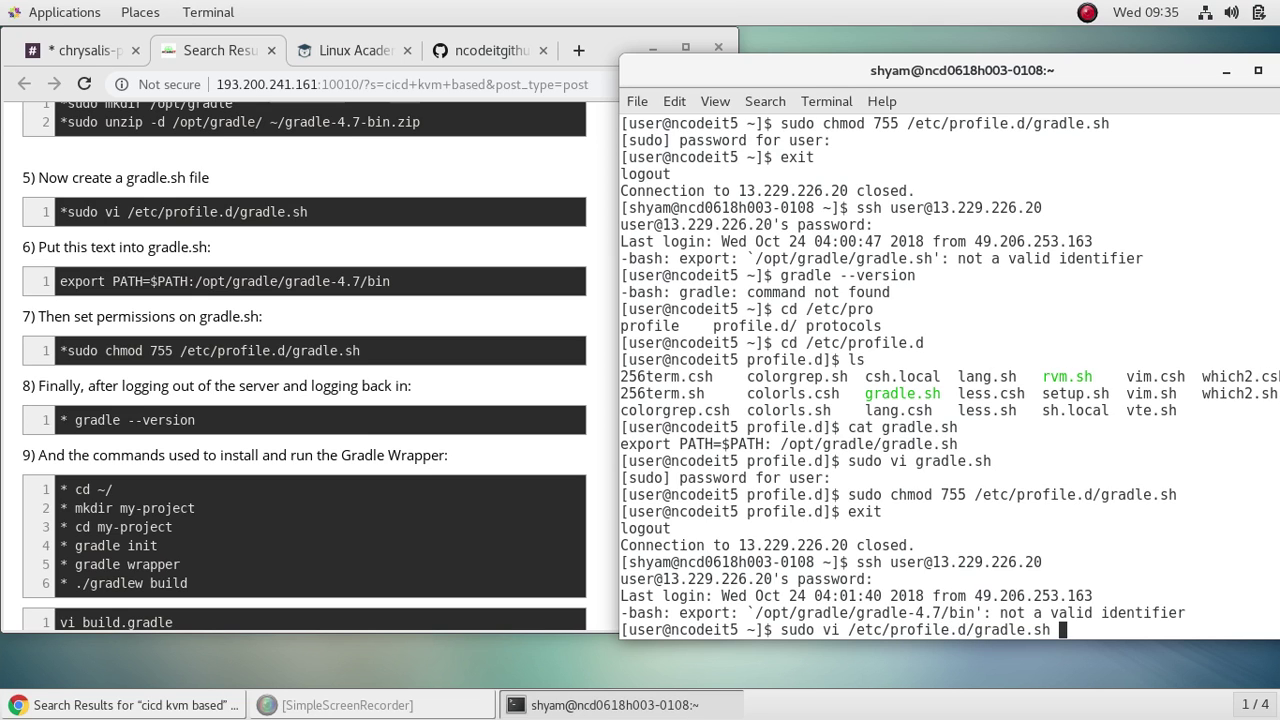
key(Return)
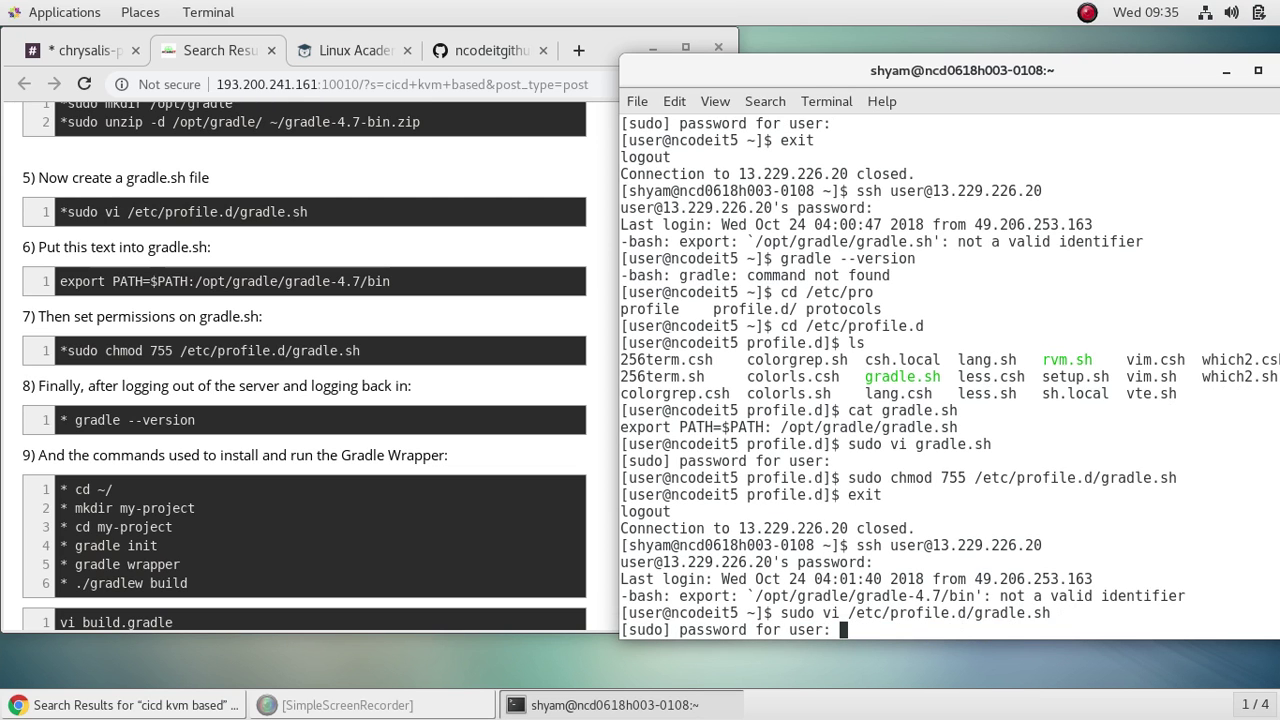
Step: Delete the stray space after $PATH: in gradle.sh and save it with :wq
key(Return)
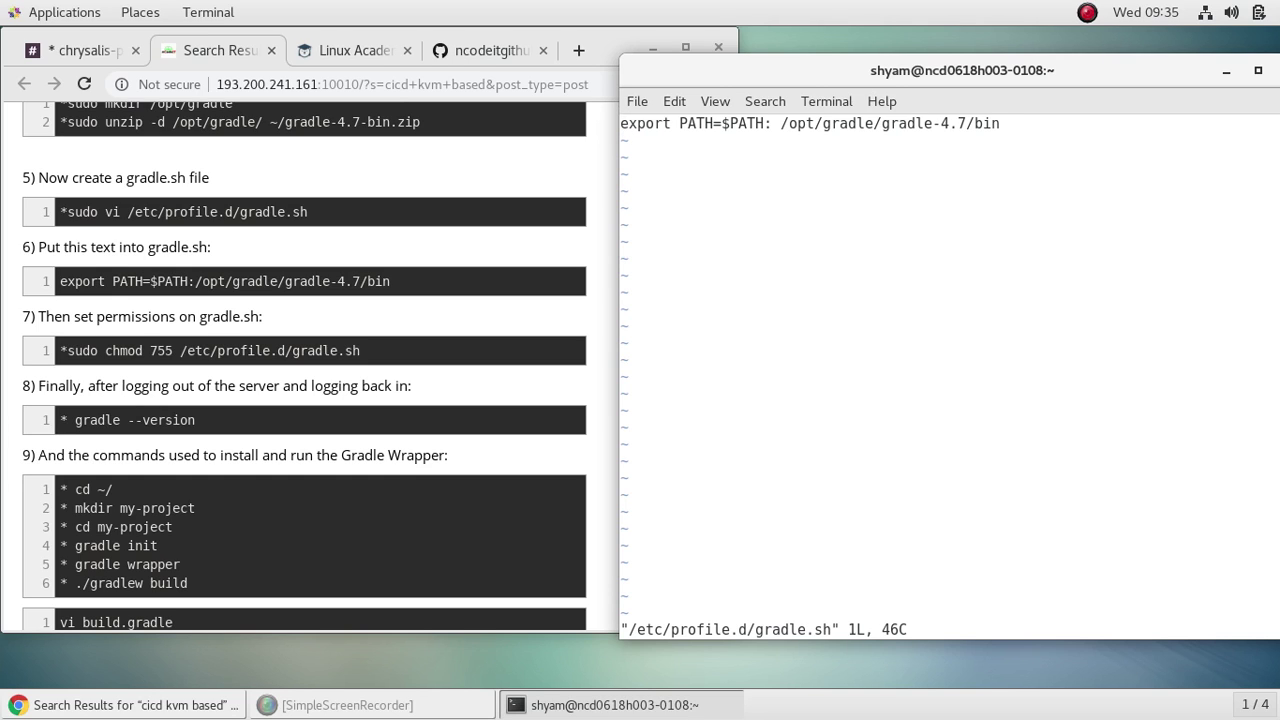
key(Right)
key(Right)
key(Right)
key(Right)
key(Right)
key(Right)
key(Right)
key(Right)
key(Right)
key(Right)
key(Right)
key(Right)
key(Right)
key(Right)
key(Right)
key(Right)
key(Right)
key(Right)
key(Right)
key(i)
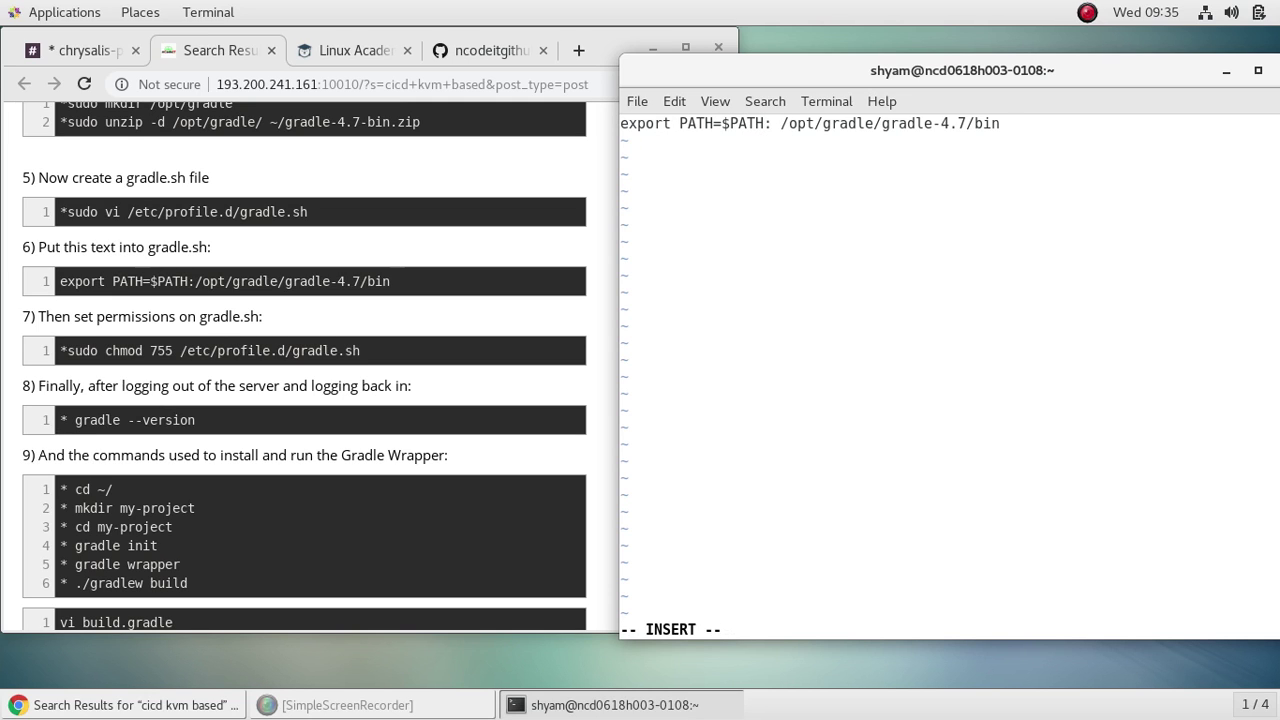
key(BackSpace)
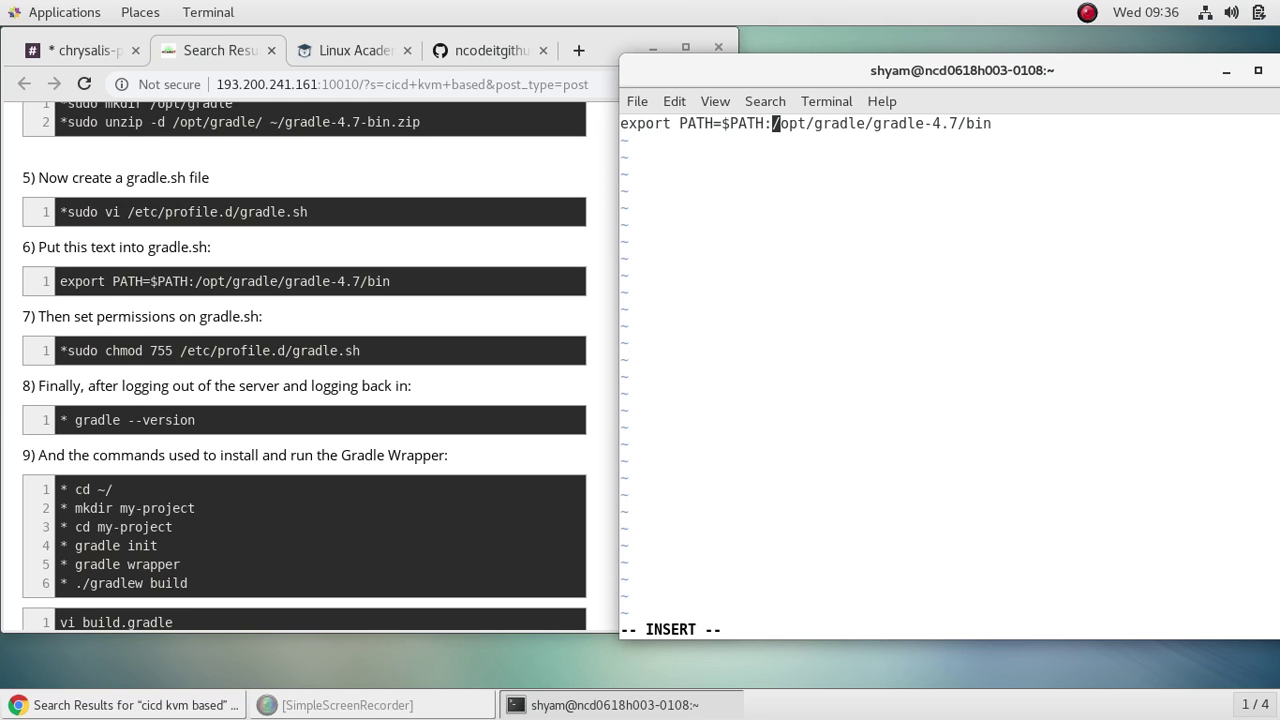
key(Escape)
text(:wq)
key(Return)
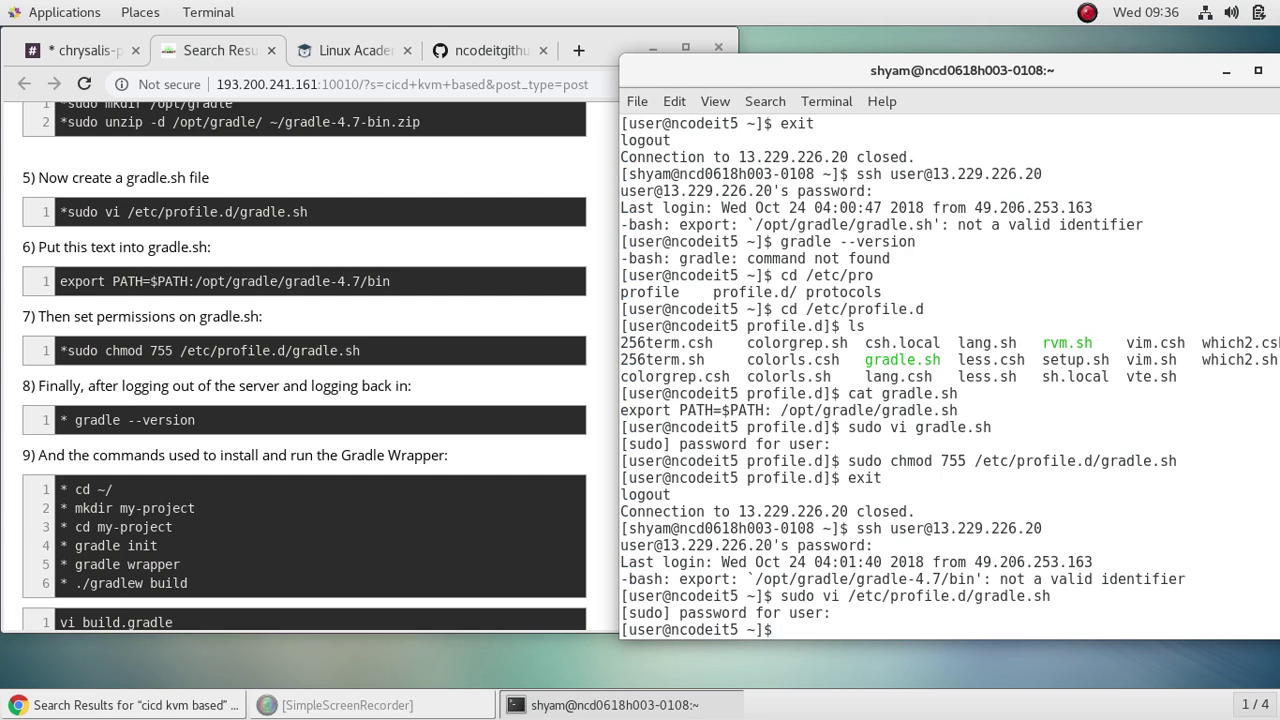
Step: Reapply mode 755 to gradle.sh, then log out and ssh back into the server
key(Up)
key(Up)
key(Up)
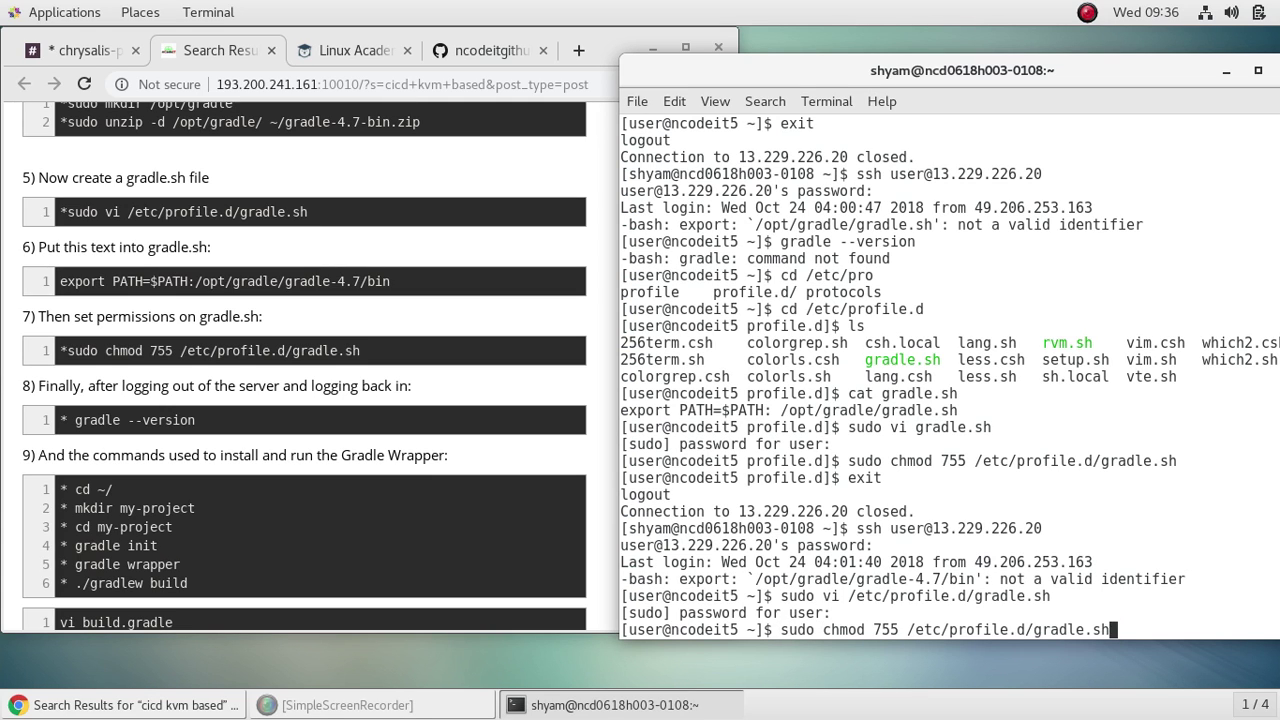
key(Return)
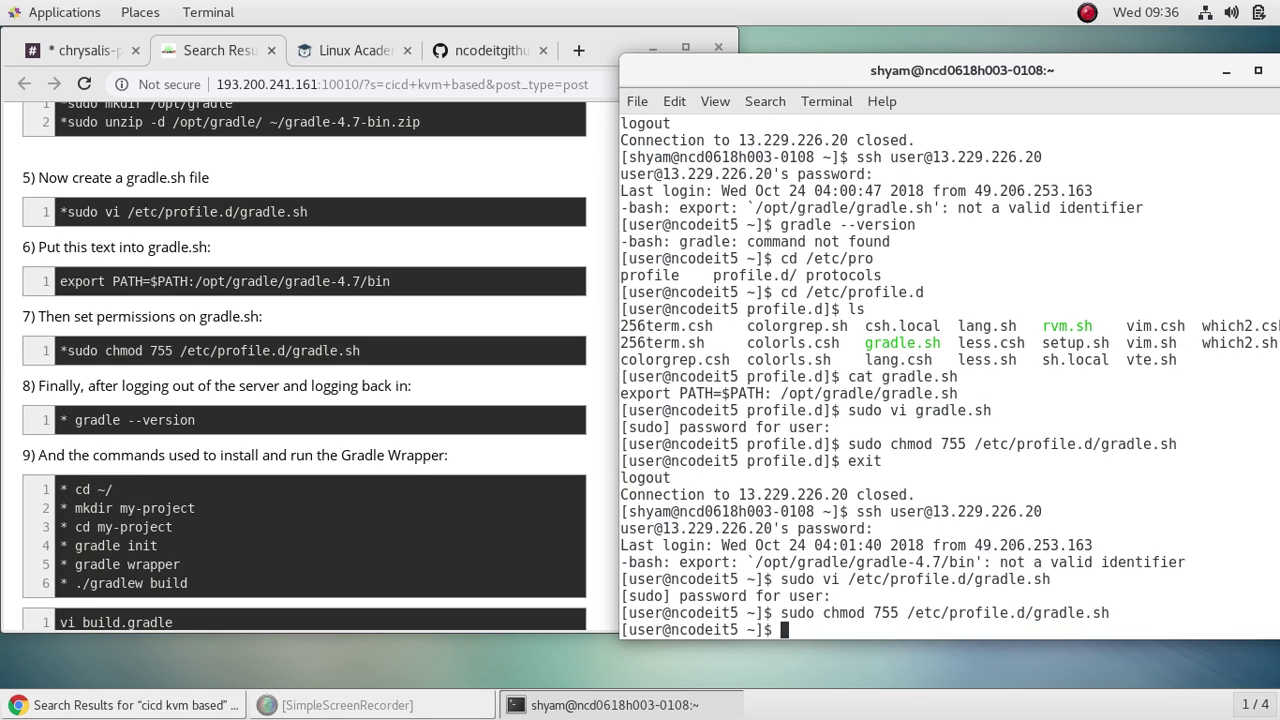
text(exit)
key(Return)
key(Up)
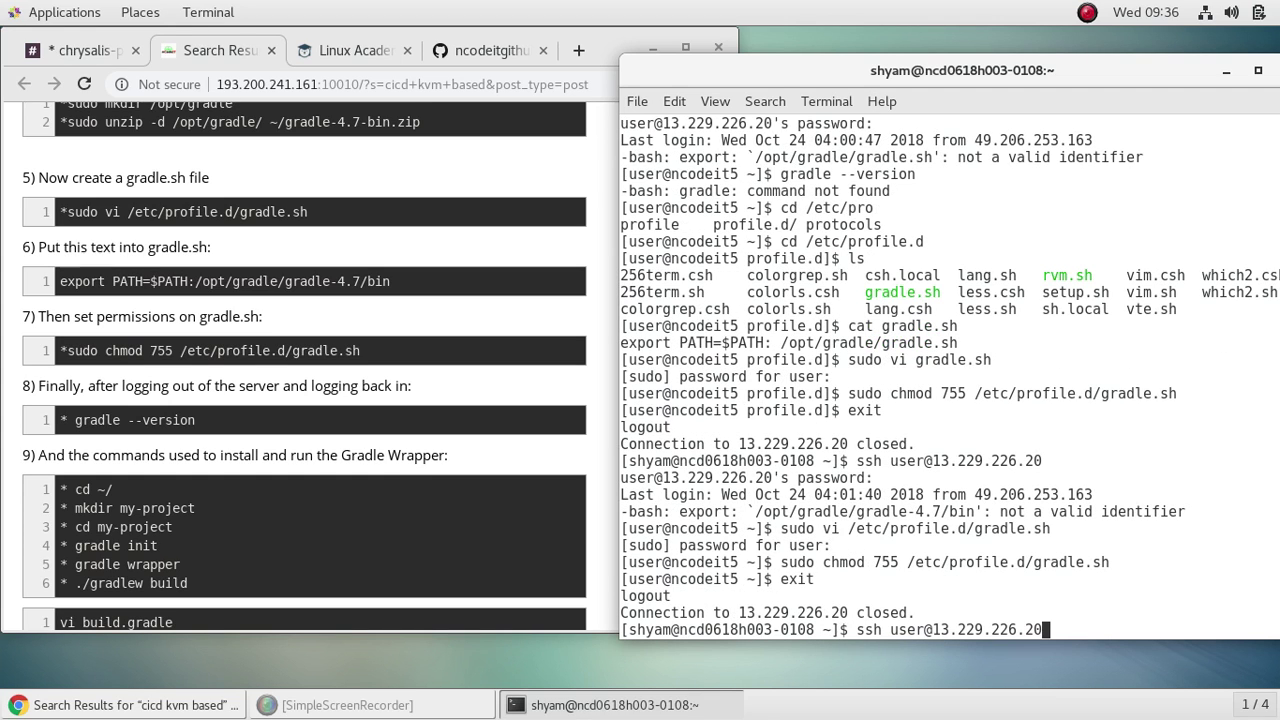
key(Return)
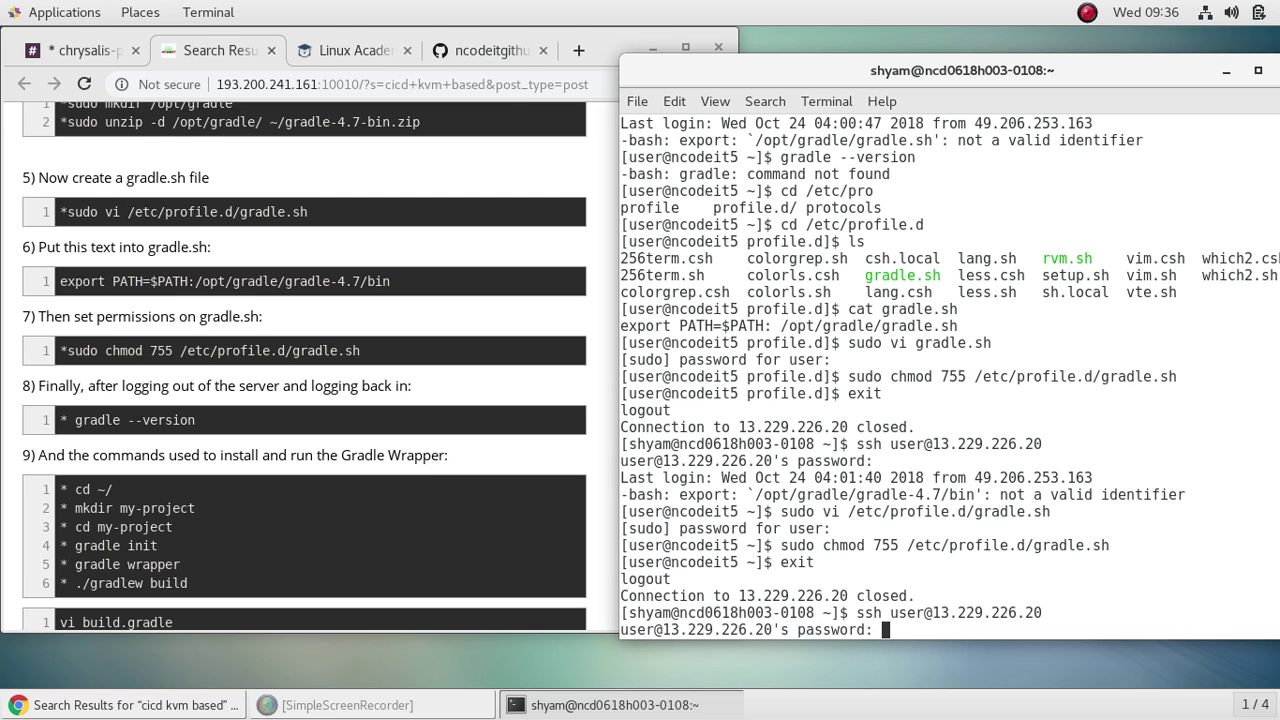
key(Return)
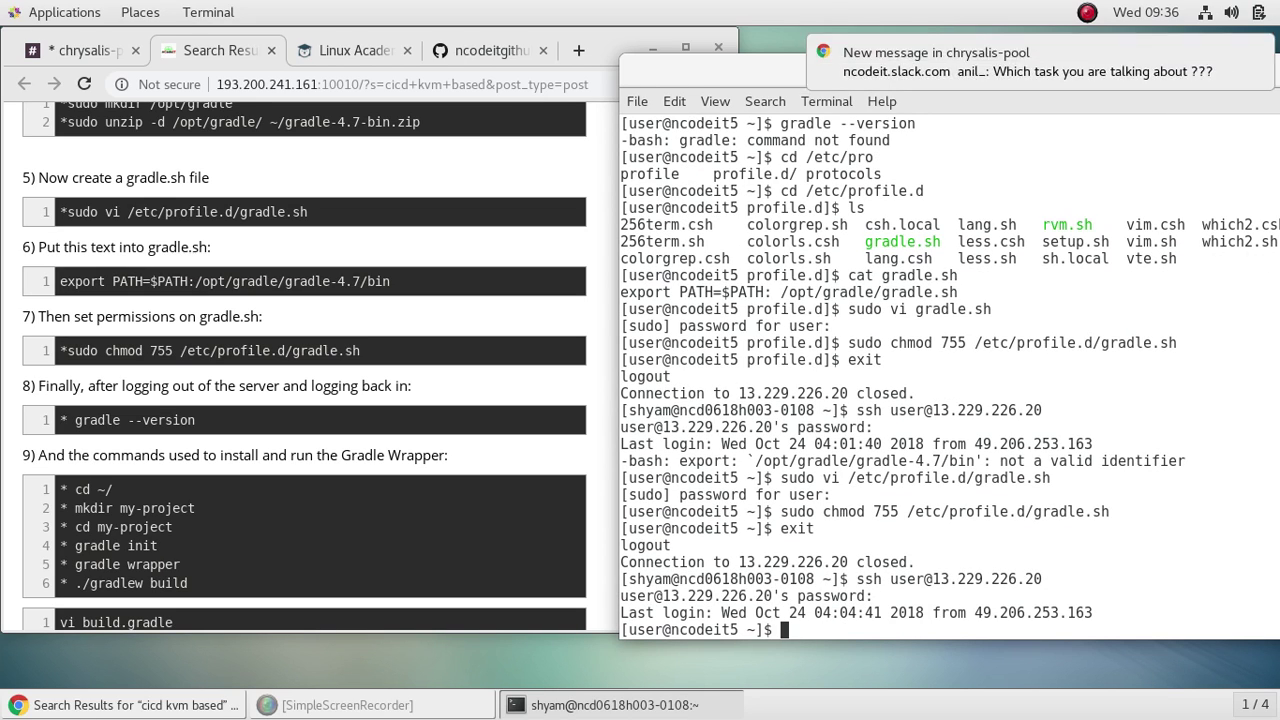
Step: Browse command history to recall the gradle --version command
key(Up)
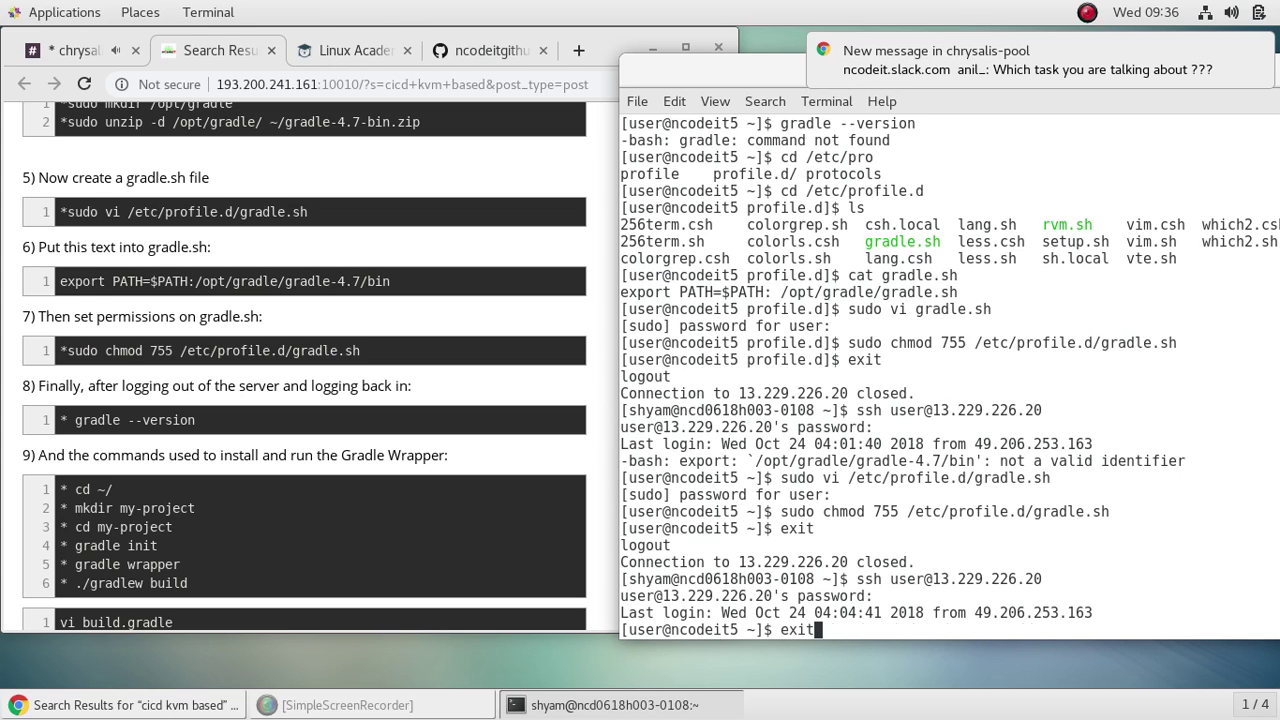
key(Up)
key(Down)
key(Up)
key(Up)
key(Up)
key(Up)
key(Up)
key(Up)
key(Up)
key(Up)
key(Up)
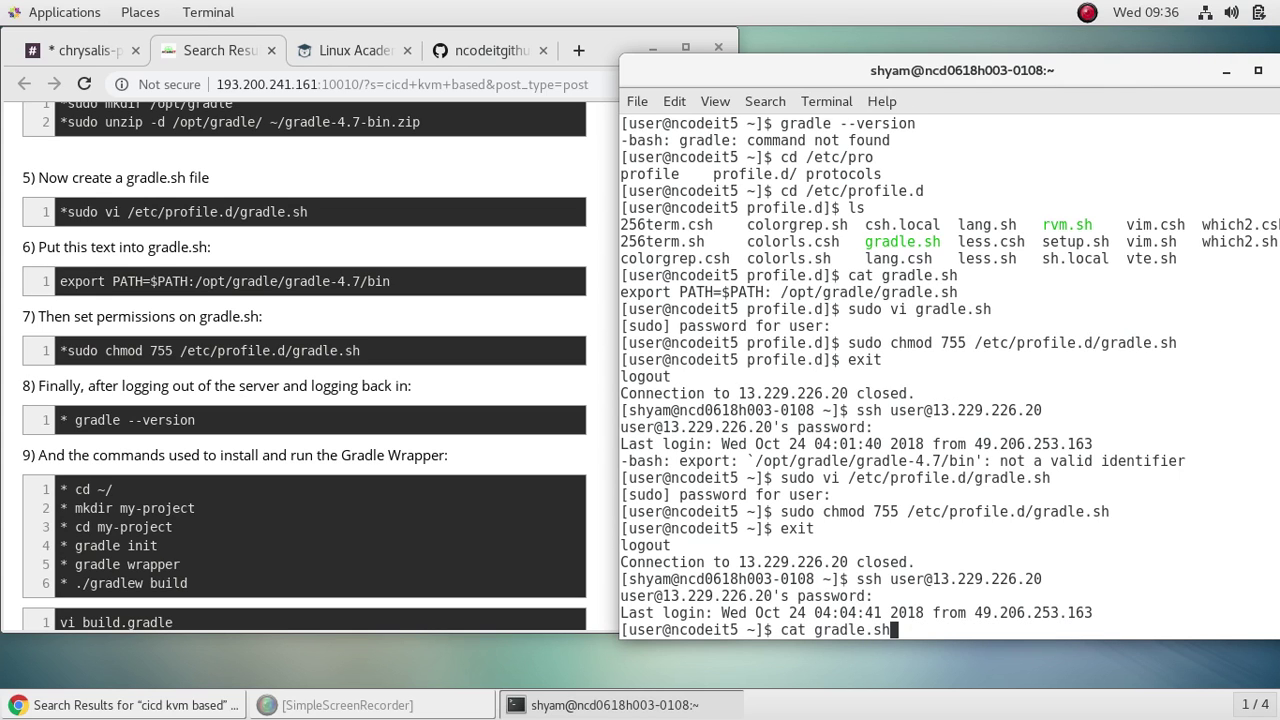
Step: Run gradle --version and confirm it reports Gradle 4.7
key(Return)
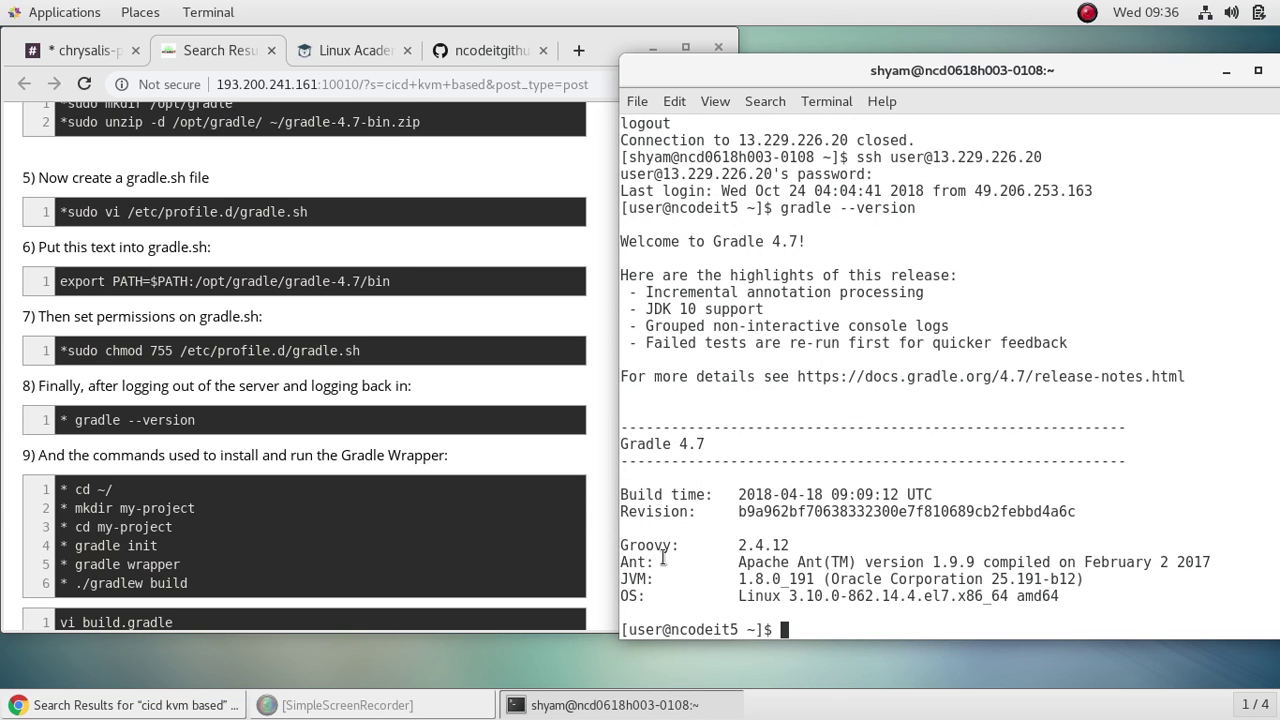
scroll(505, 480, down, 4)
scroll(505, 480, down, 1)
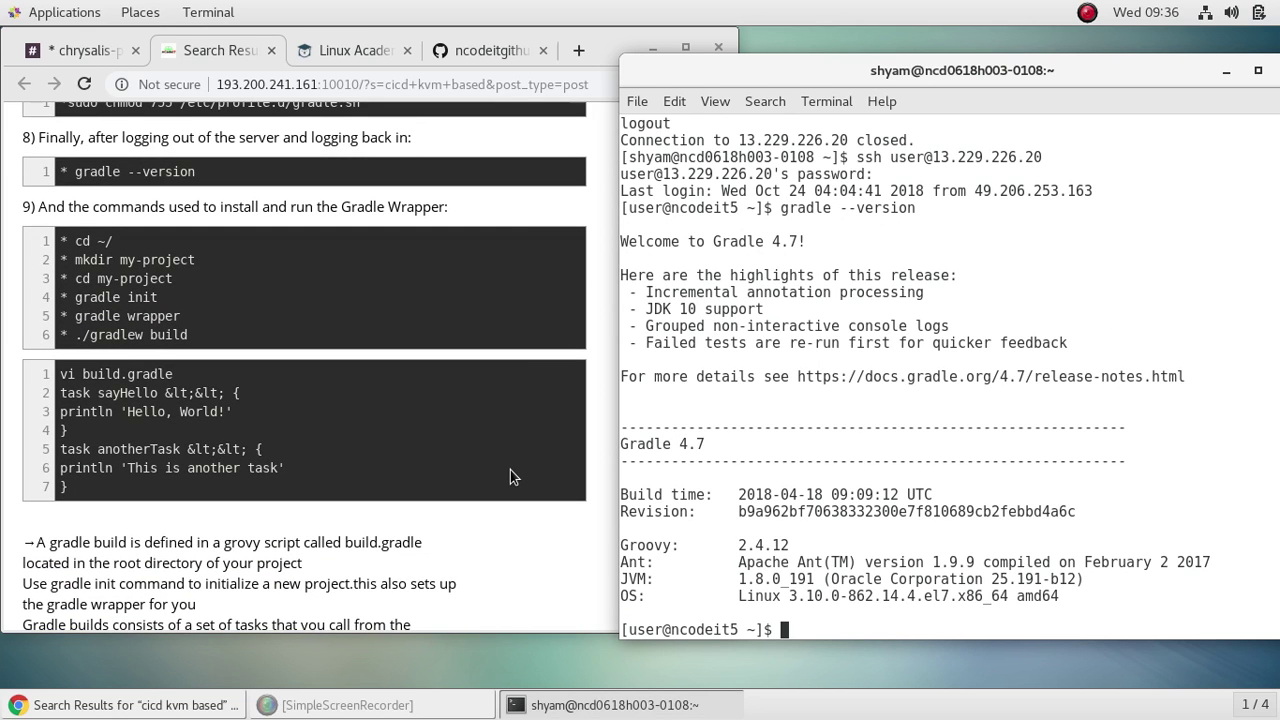
Step: Create a my-project directory in the home folder and change into it
text(cd)
key(Return)
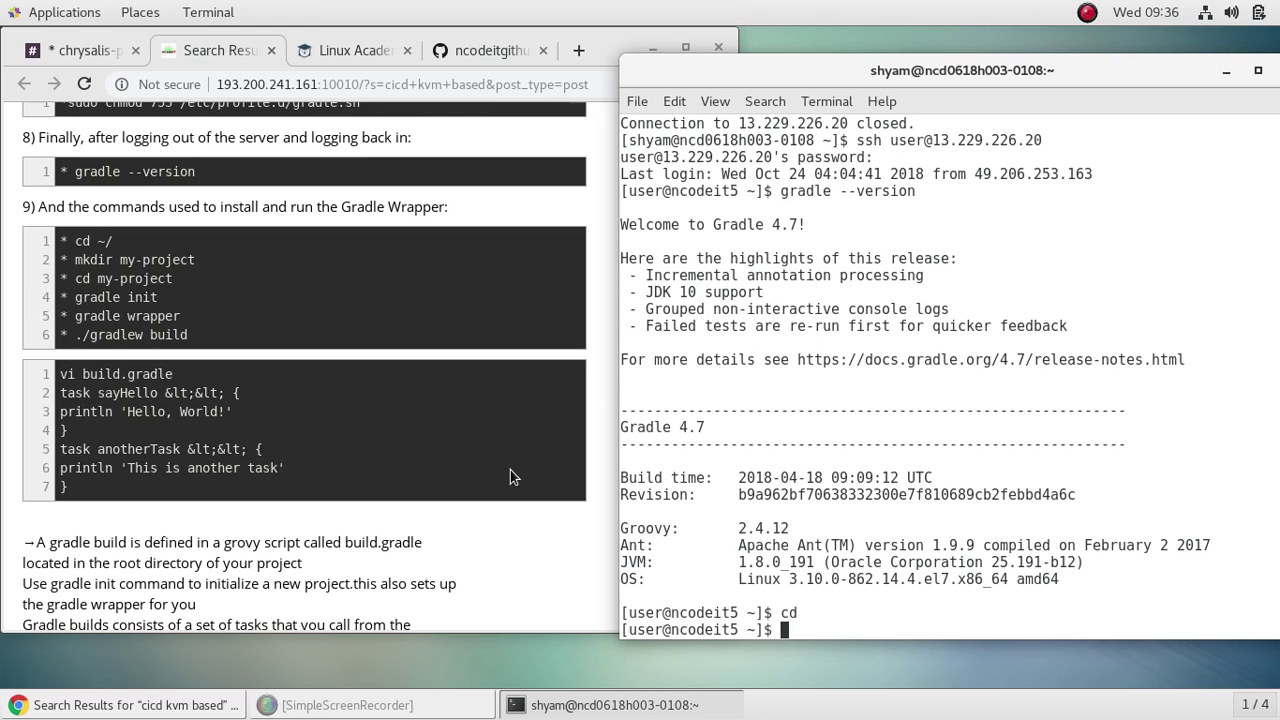
text(mkdir my-project)
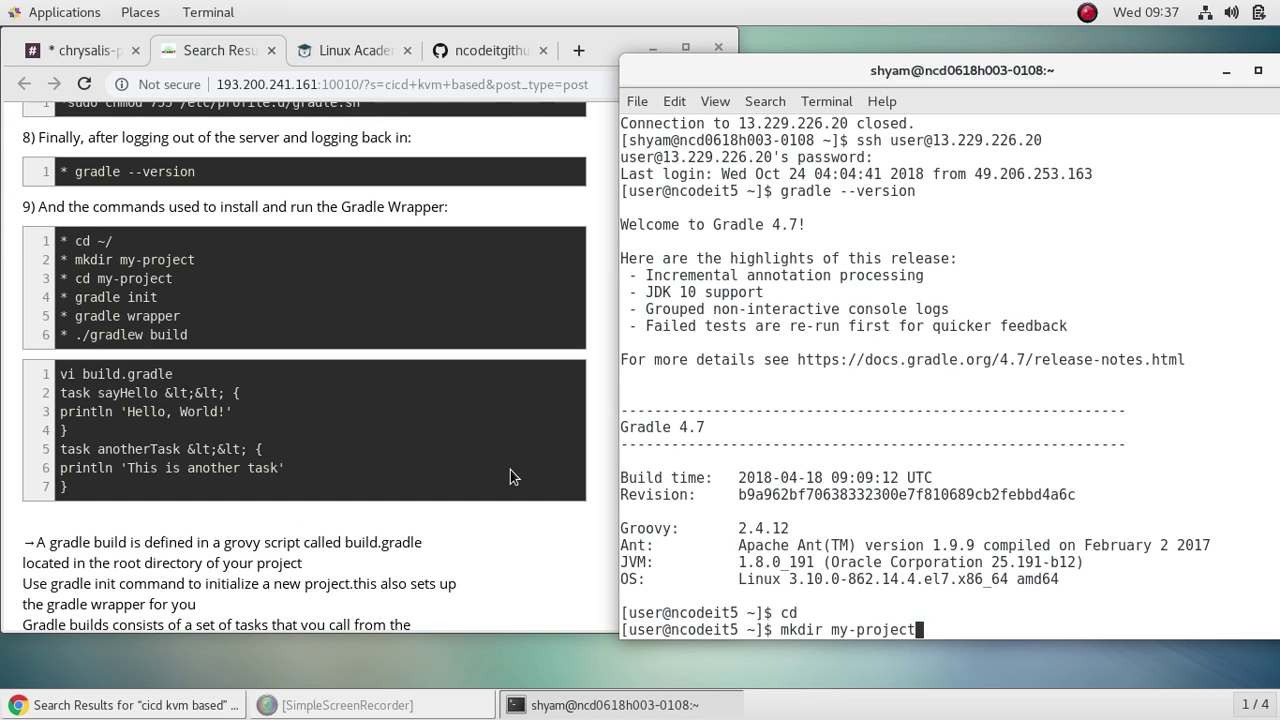
key(Return)
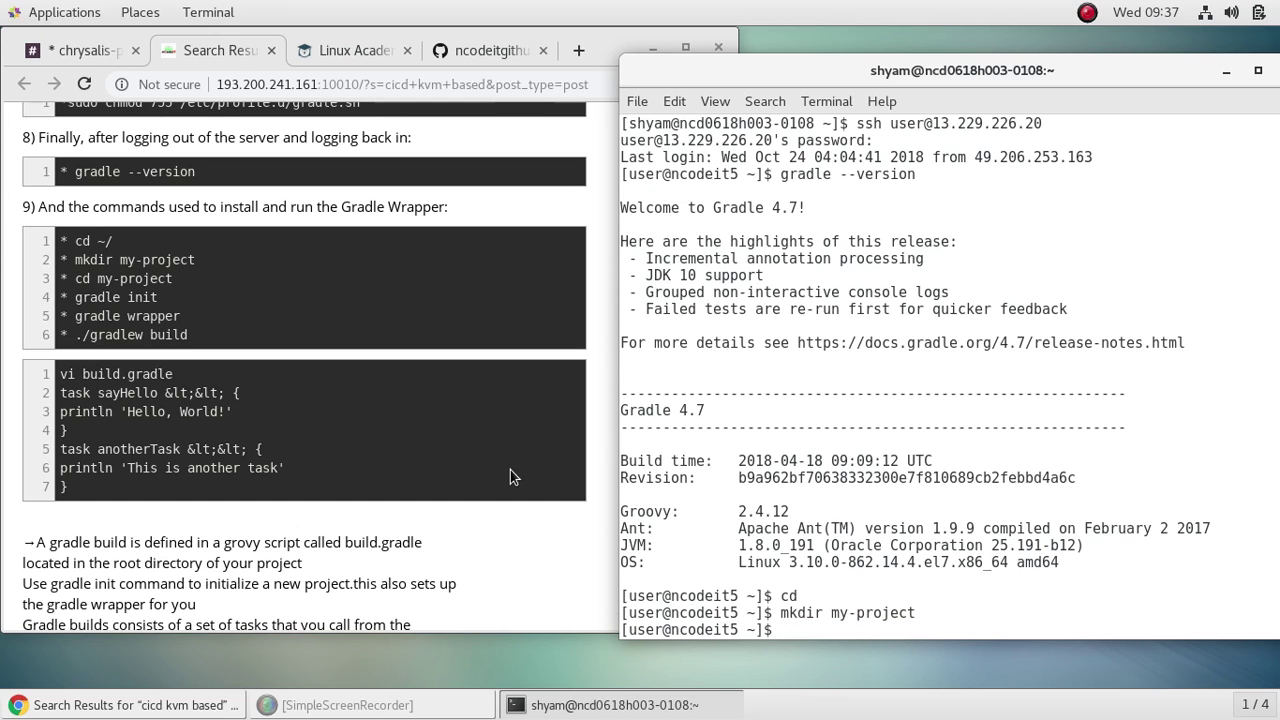
text(cd my)
key(Tab)
key(Return)
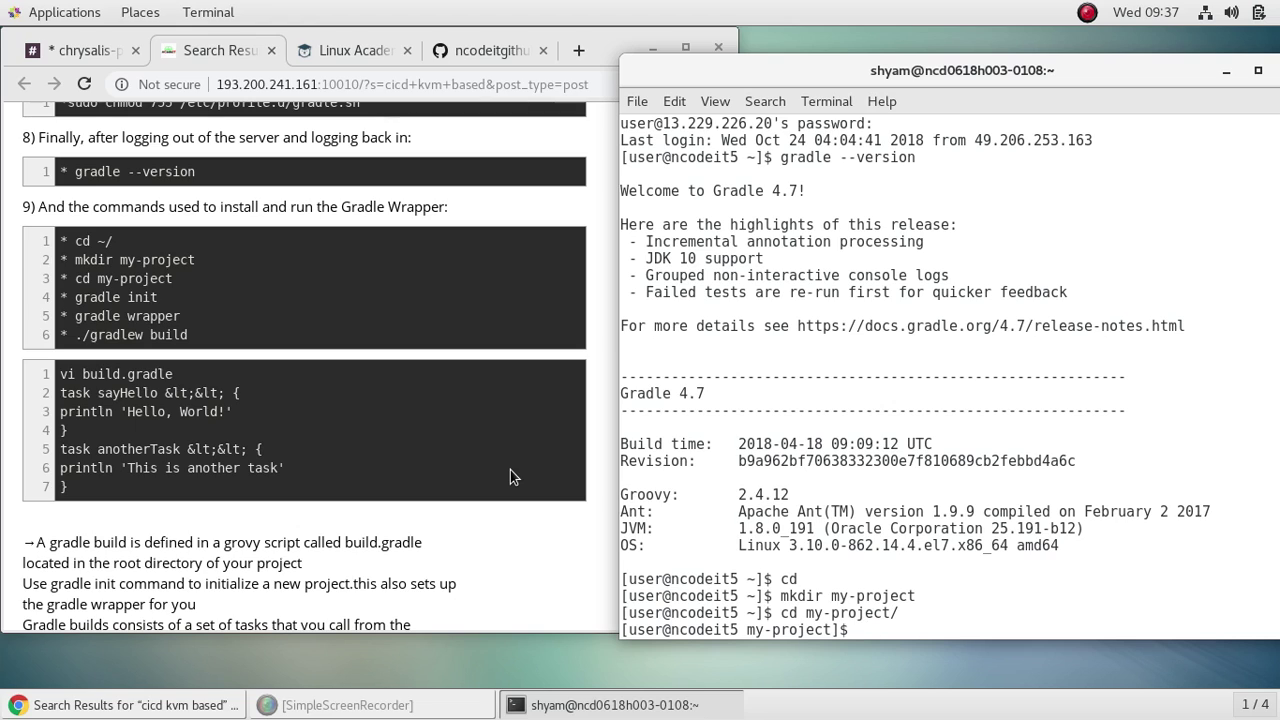
Step: Run gradle init, gradle wrapper, and ./gradlew build in my-project, ending in BUILD SUCCESSFUL
text(gradle init)
key(Return)
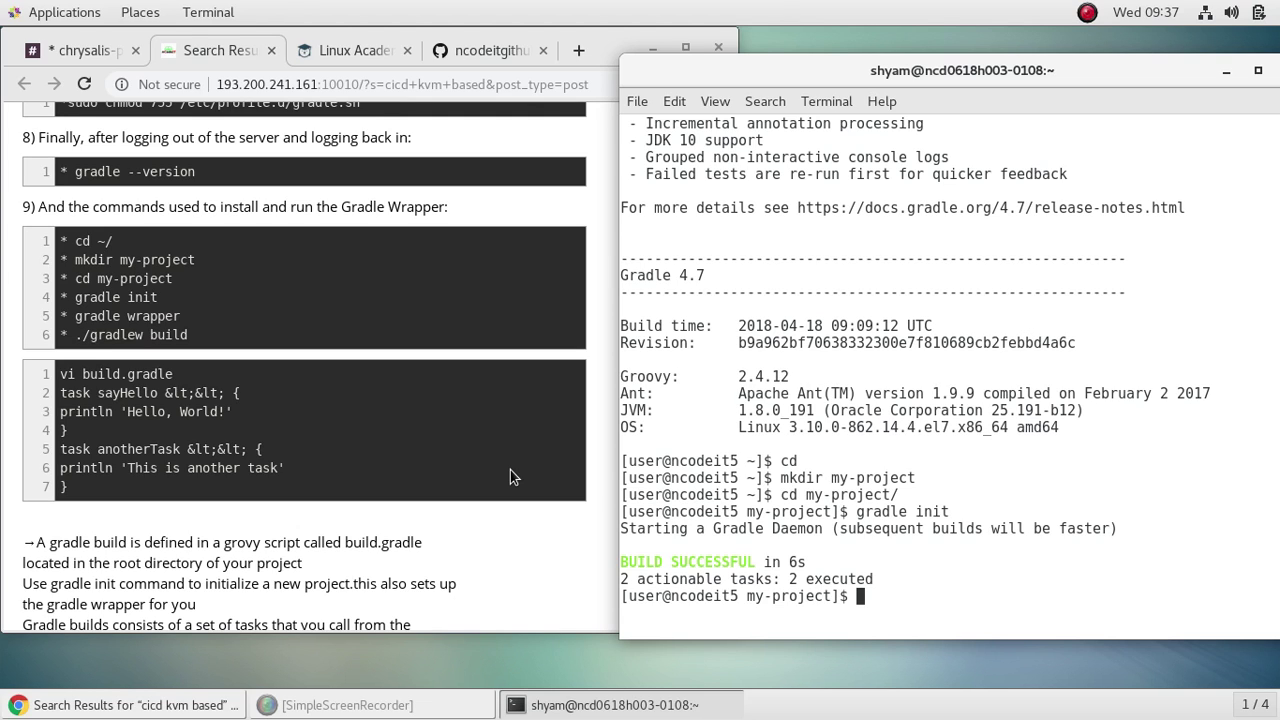
text(gradle wra)
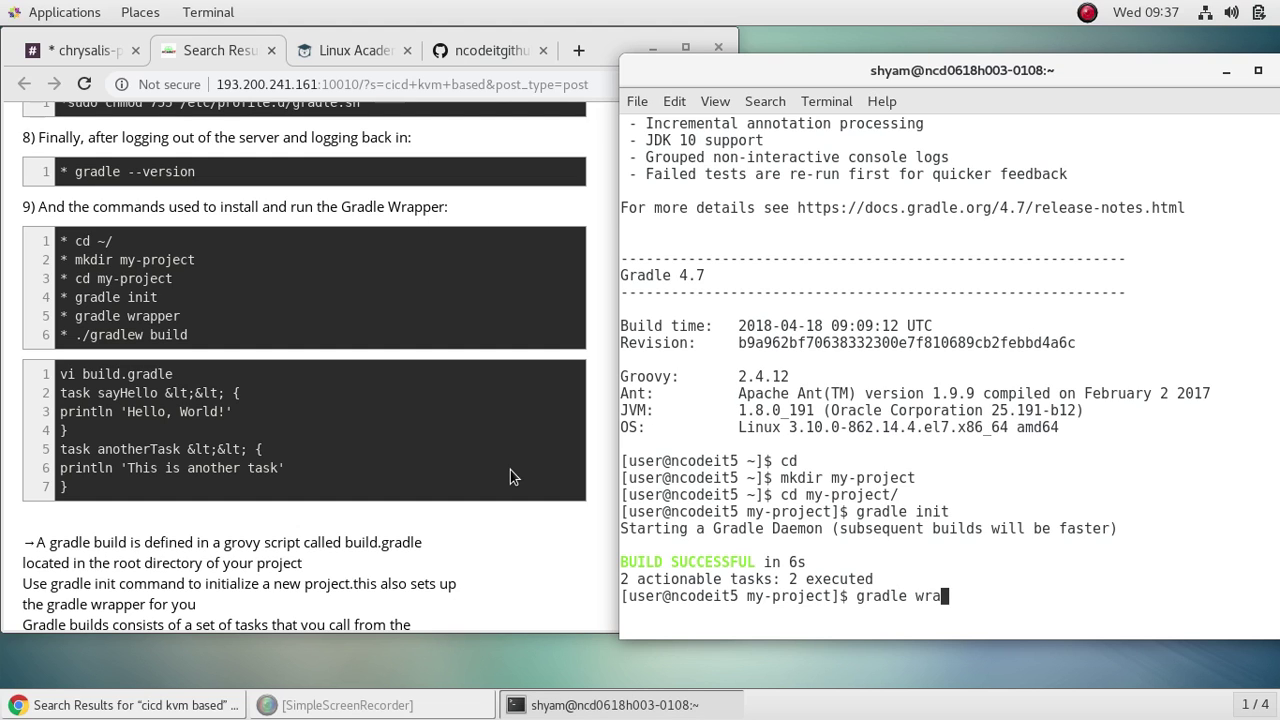
text(pper)
key(Return)
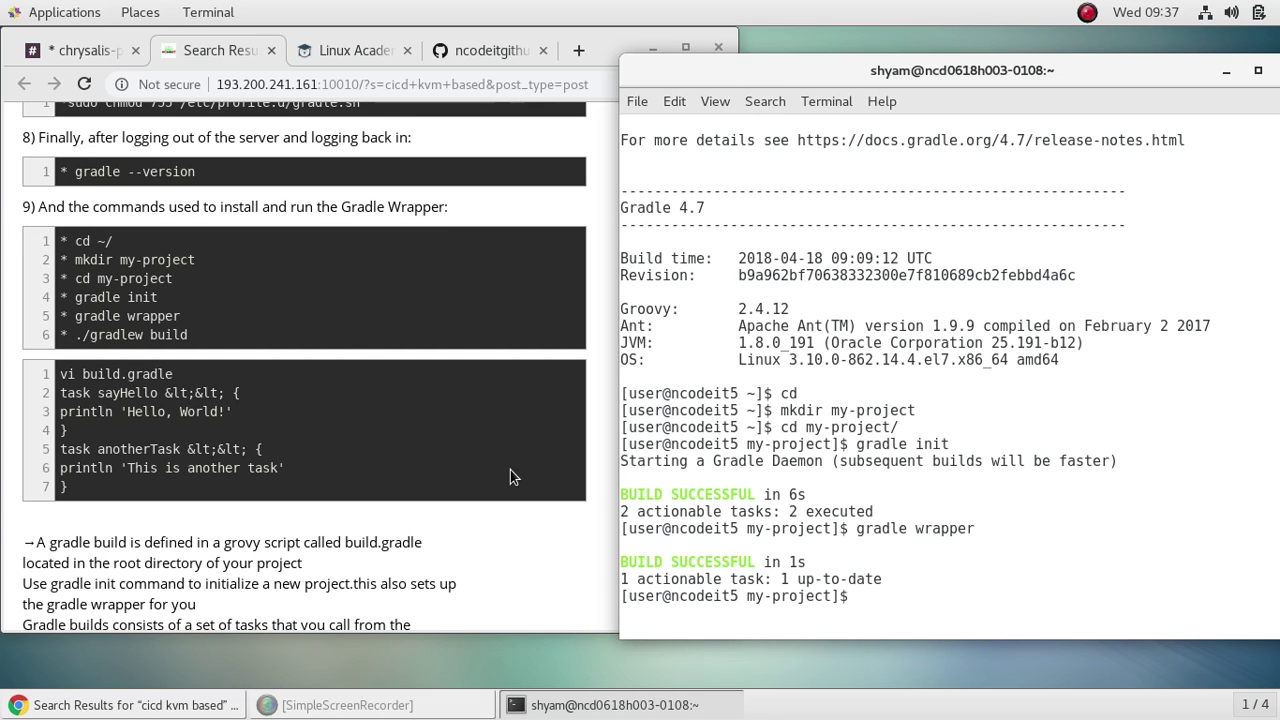
text(./gradlew build)
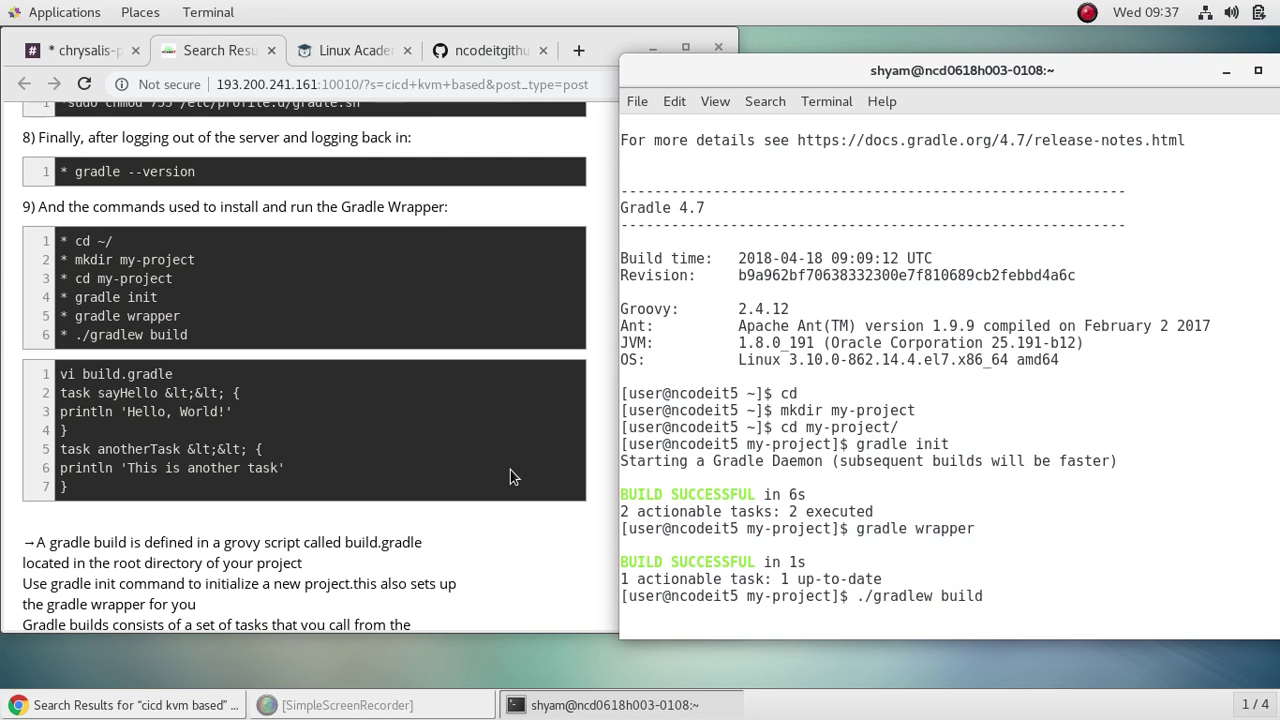
key(Return)
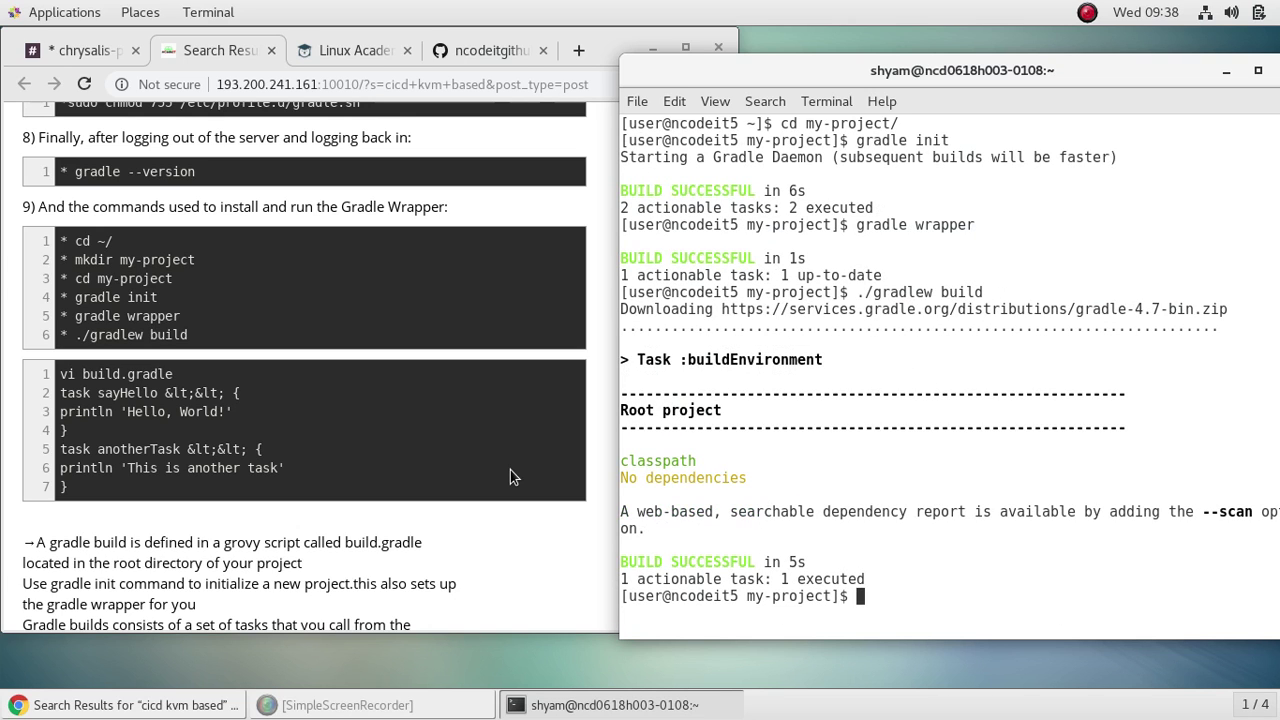
Step: Open build.gradle in vi to view its generated init-task comment header
text(vi build)
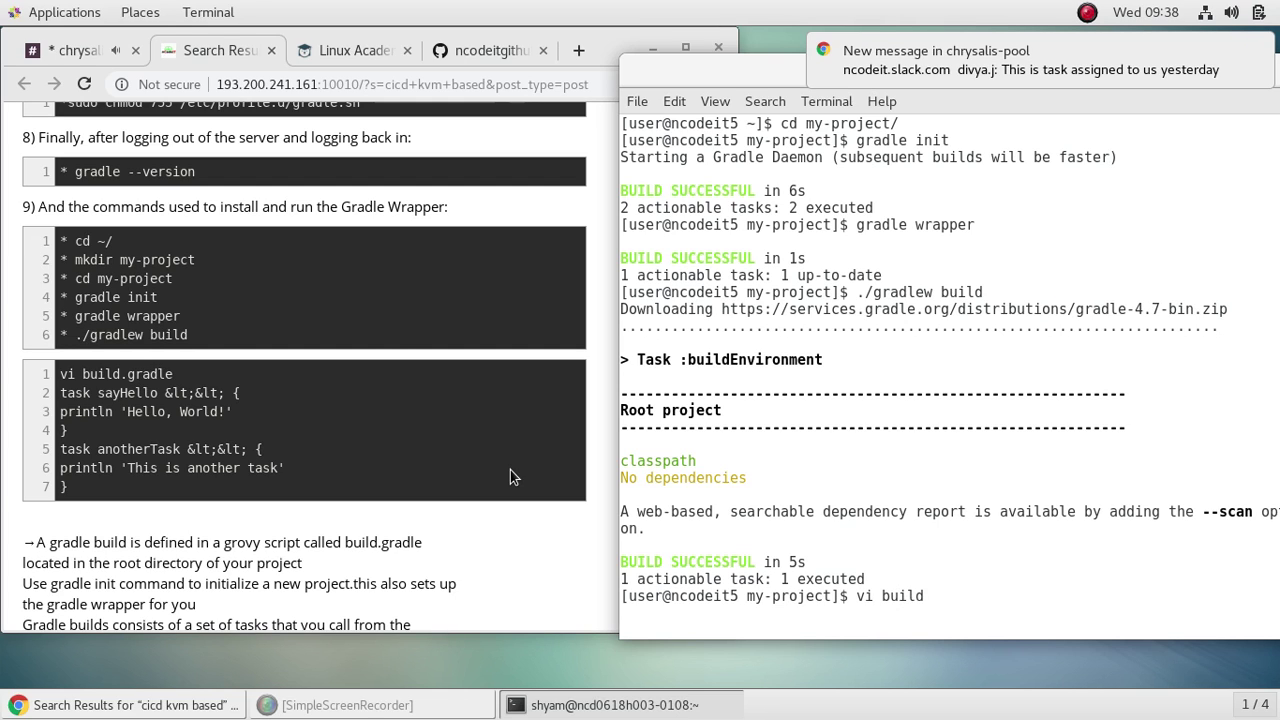
text(.gradle)
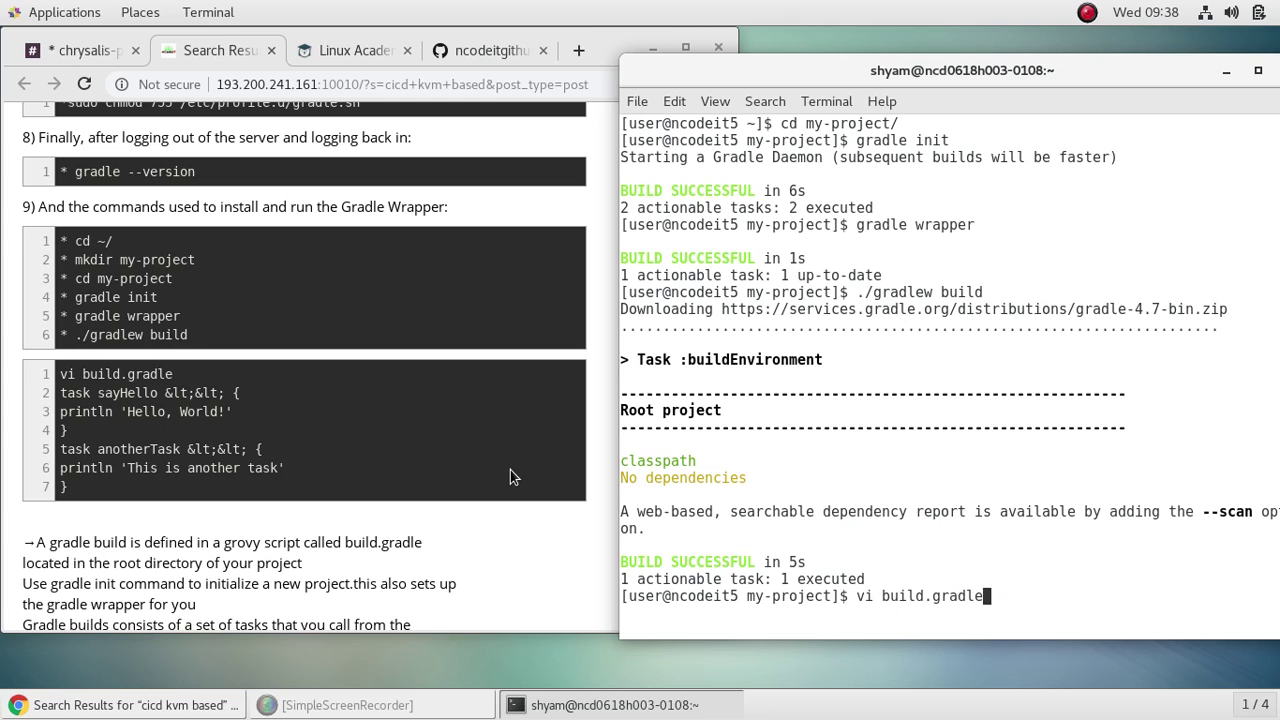
key(Return)
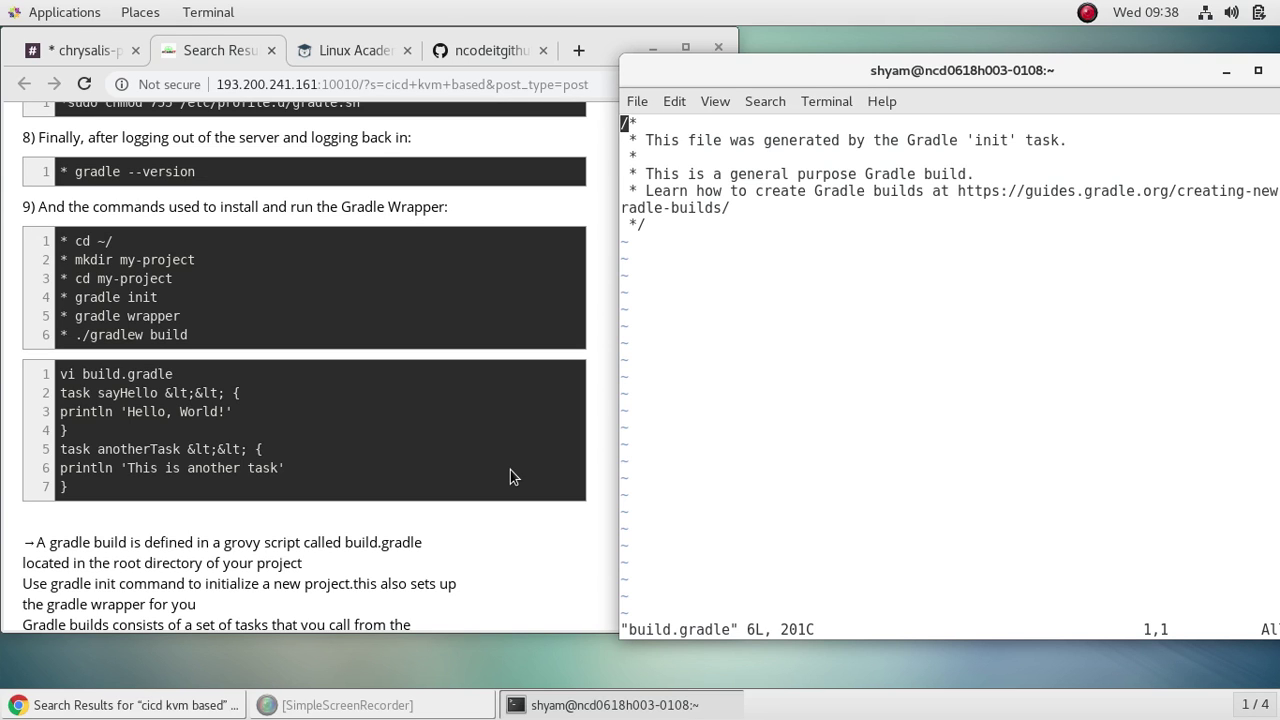
Step: Paste the sayHello and anotherTask task code from the tutorial below the header comment in build.gradle
key(i)
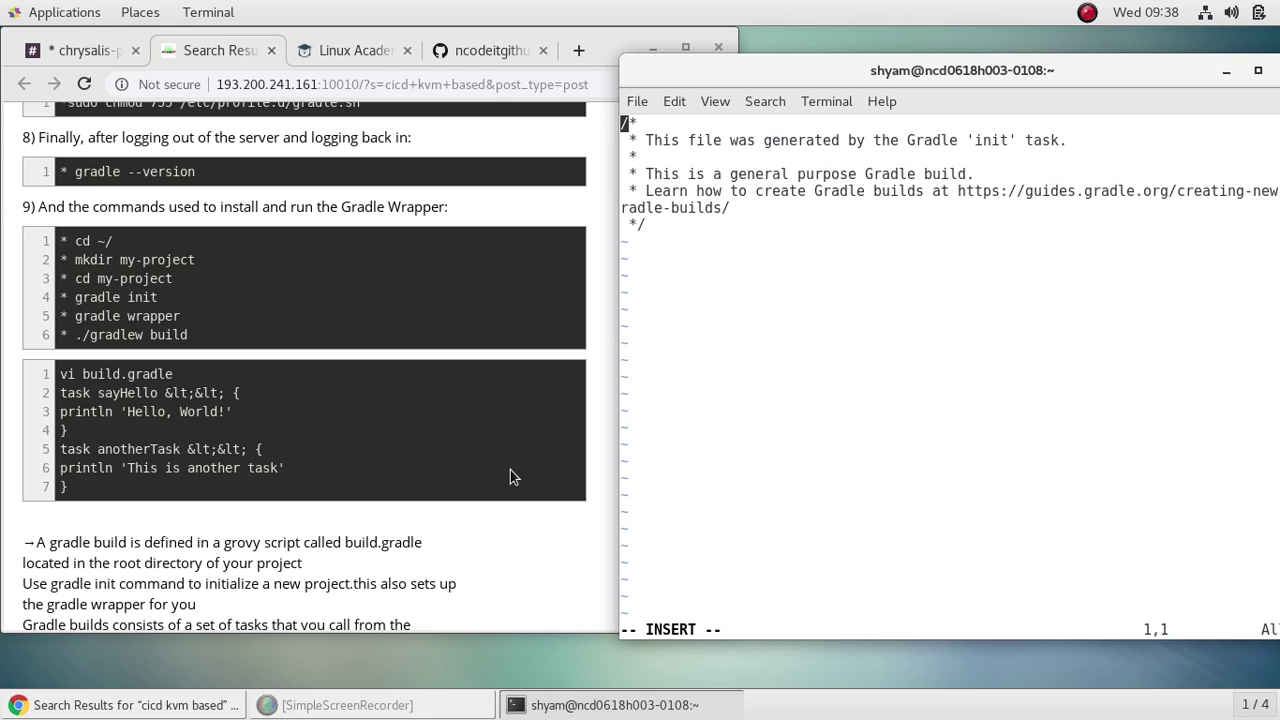
key(Down)
key(Down)
key(Down)
key(Down)
key(Down)
key(Right)
key(Right)
key(Right)
key(Return)
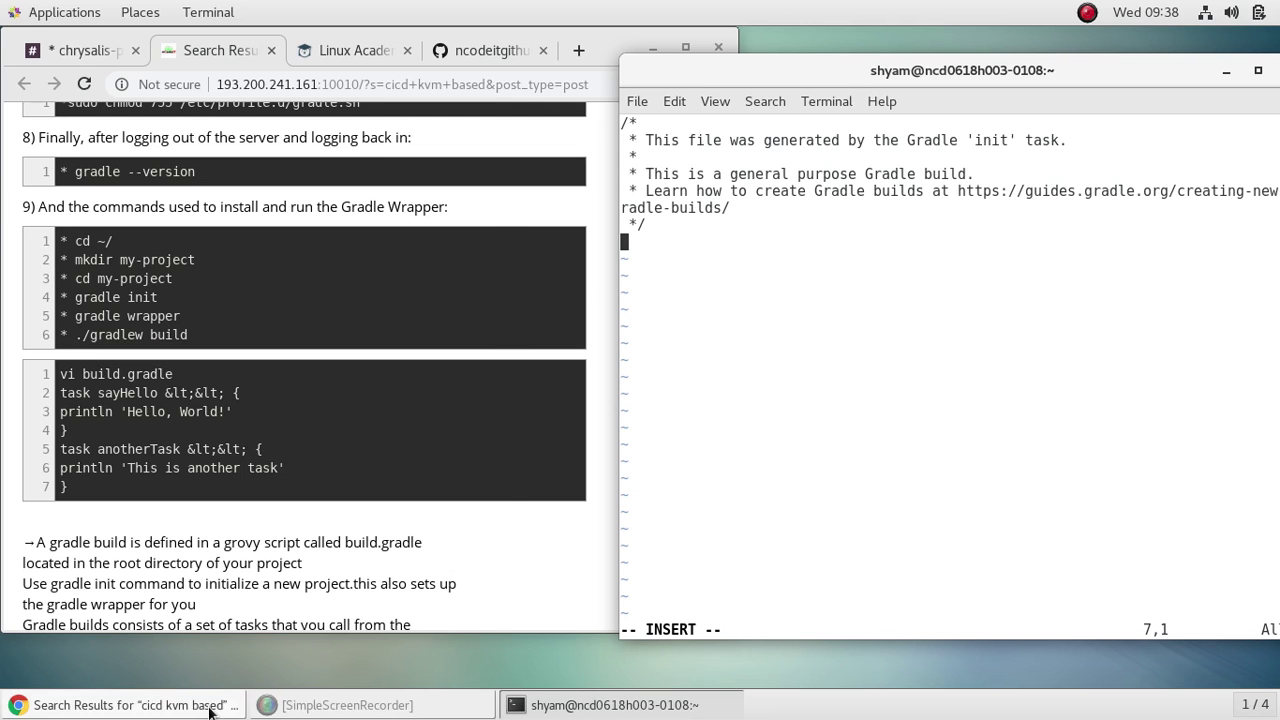
key(super)
click(280, 469)
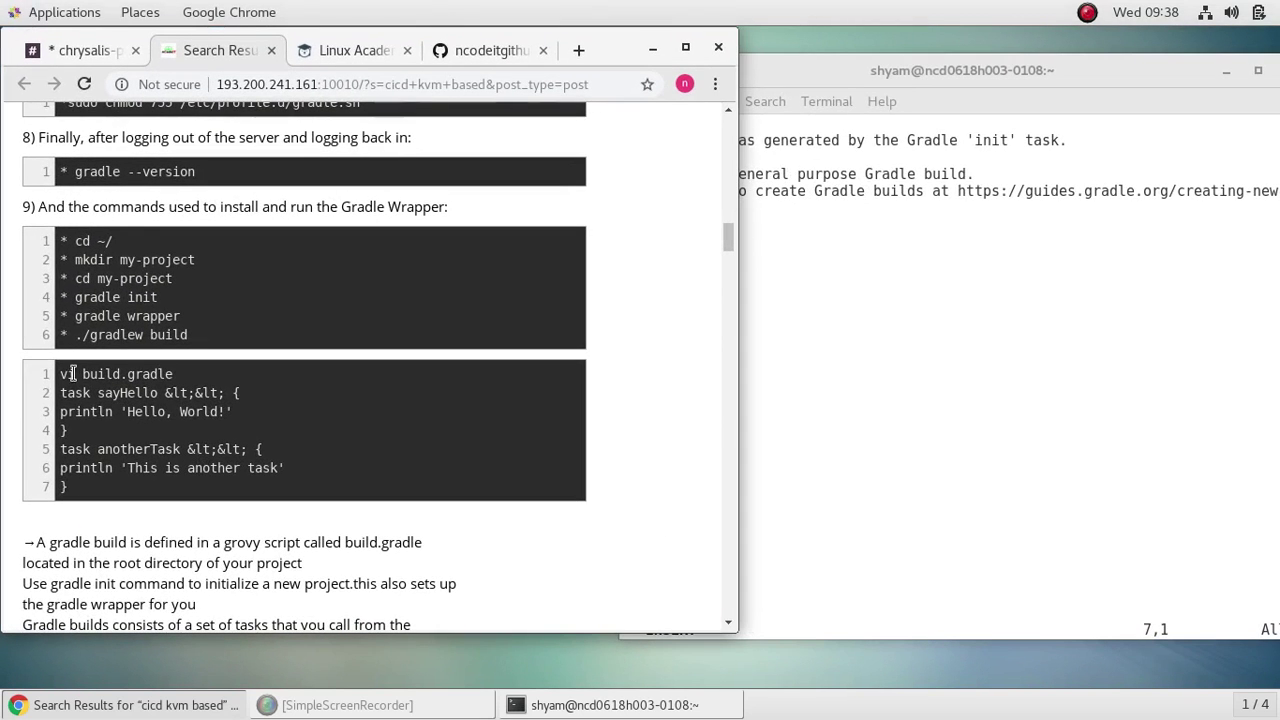
drag(60, 393, 130, 486)
right_click(140, 458)
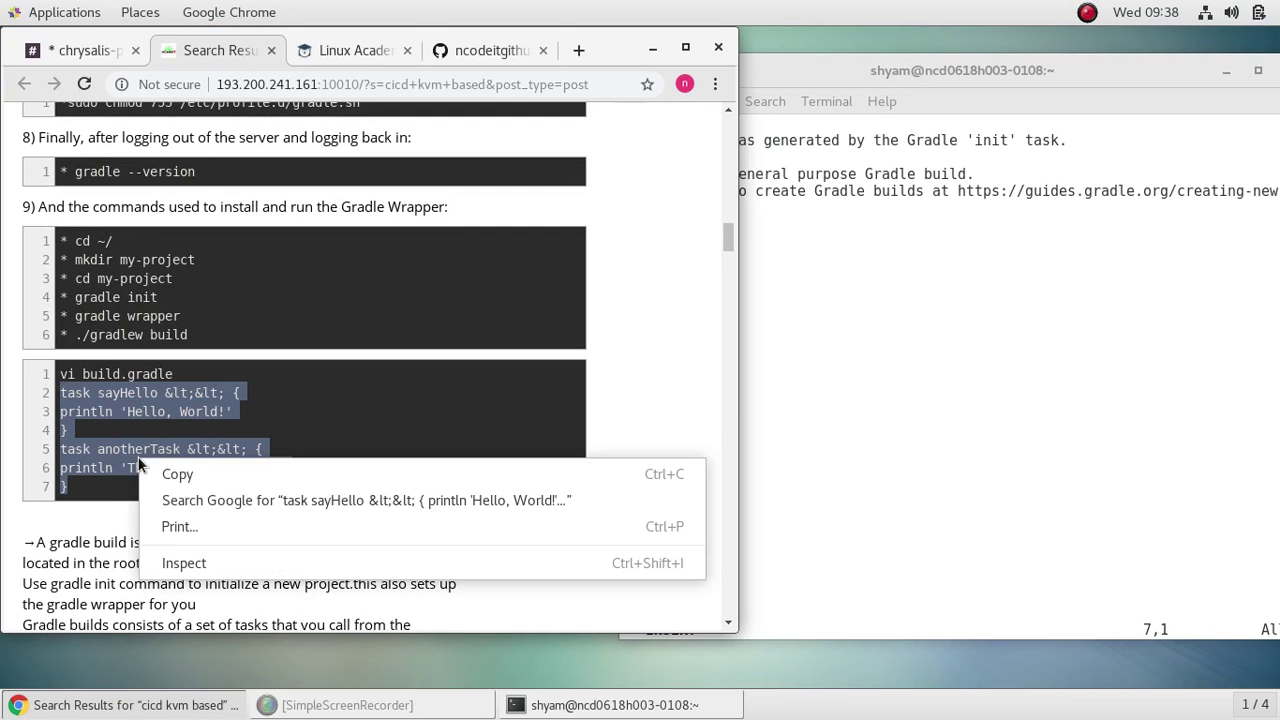
click(162, 470)
click(948, 373)
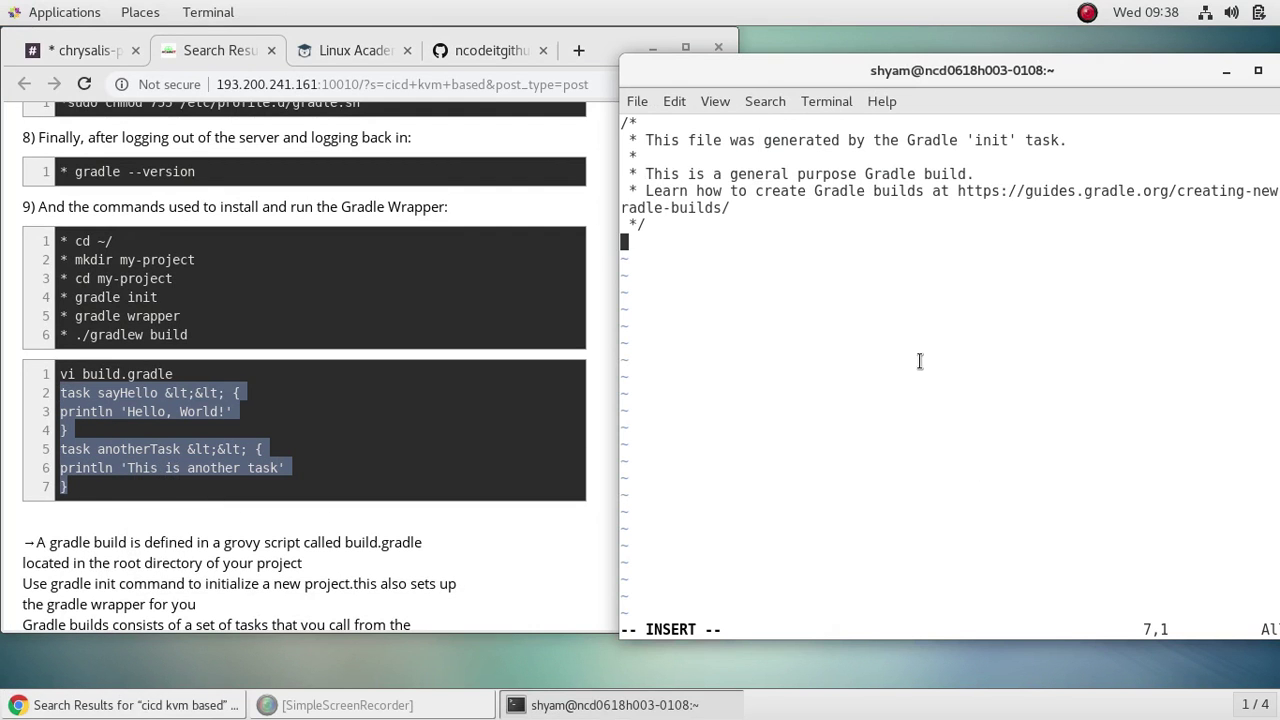
right_click(636, 246)
click(695, 342)
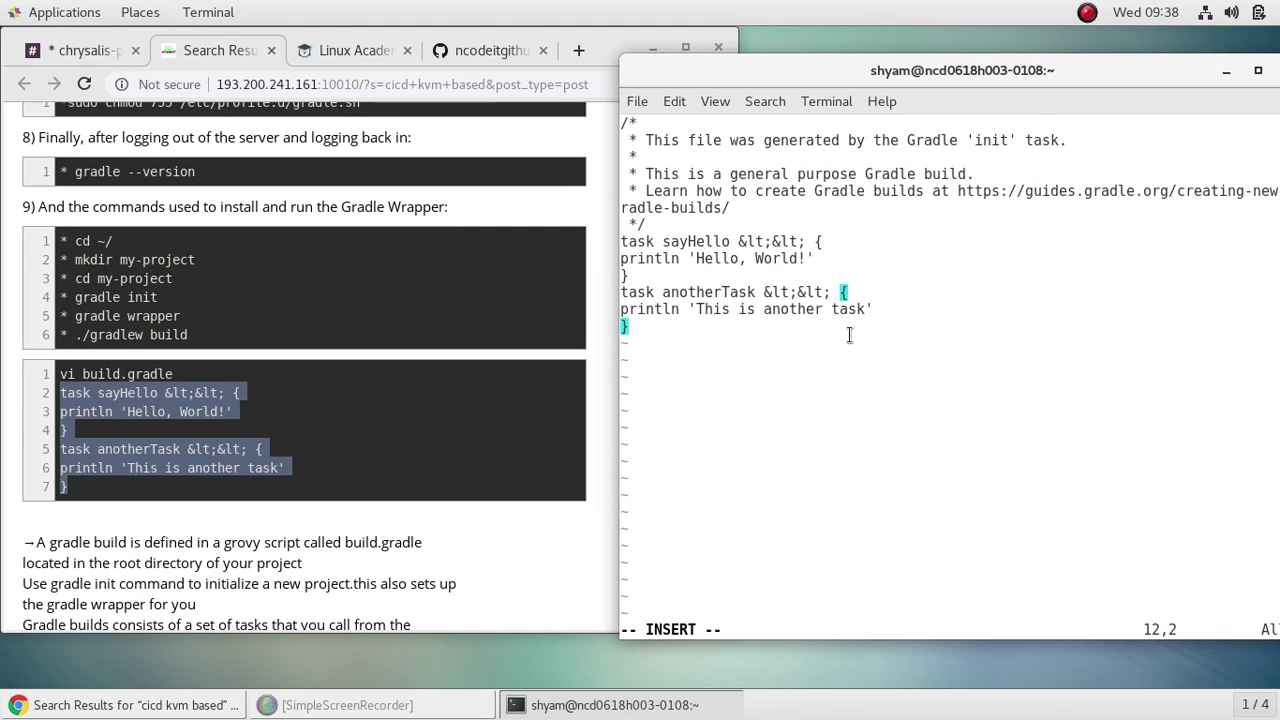
Step: Replace the escaped &lt;&lt; text with << on the anotherTask and sayHello lines
key(Up)
key(Right)
key(Right)
key(Right)
key(Right)
key(Right)
key(Right)
key(Right)
key(Right)
key(Right)
key(Right)
key(Right)
key(Right)
key(Right)
key(Right)
key(Up)
key(Right)
key(Right)
key(Delete)
key(Delete)
key(Delete)
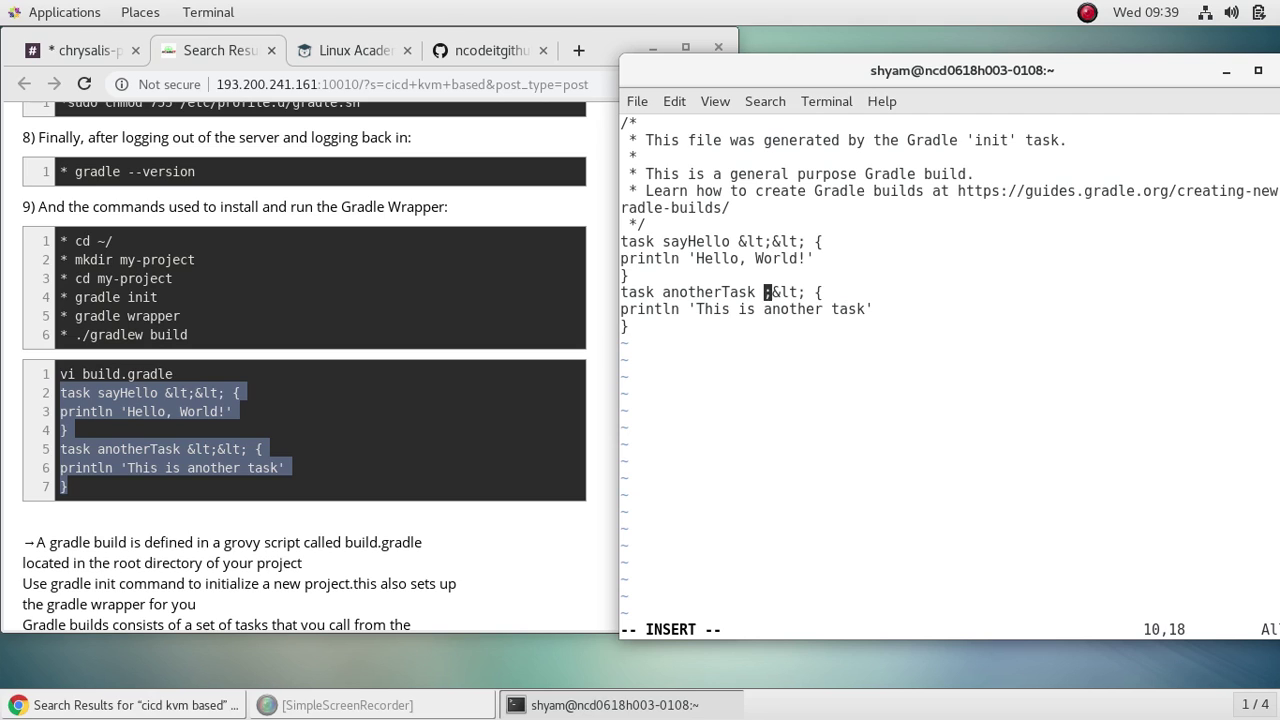
key(Delete)
key(Delete)
key(Delete)
key(Delete)
text(,)
key(BackSpace)
text(<<)
key(Up)
key(Up)
key(Up)
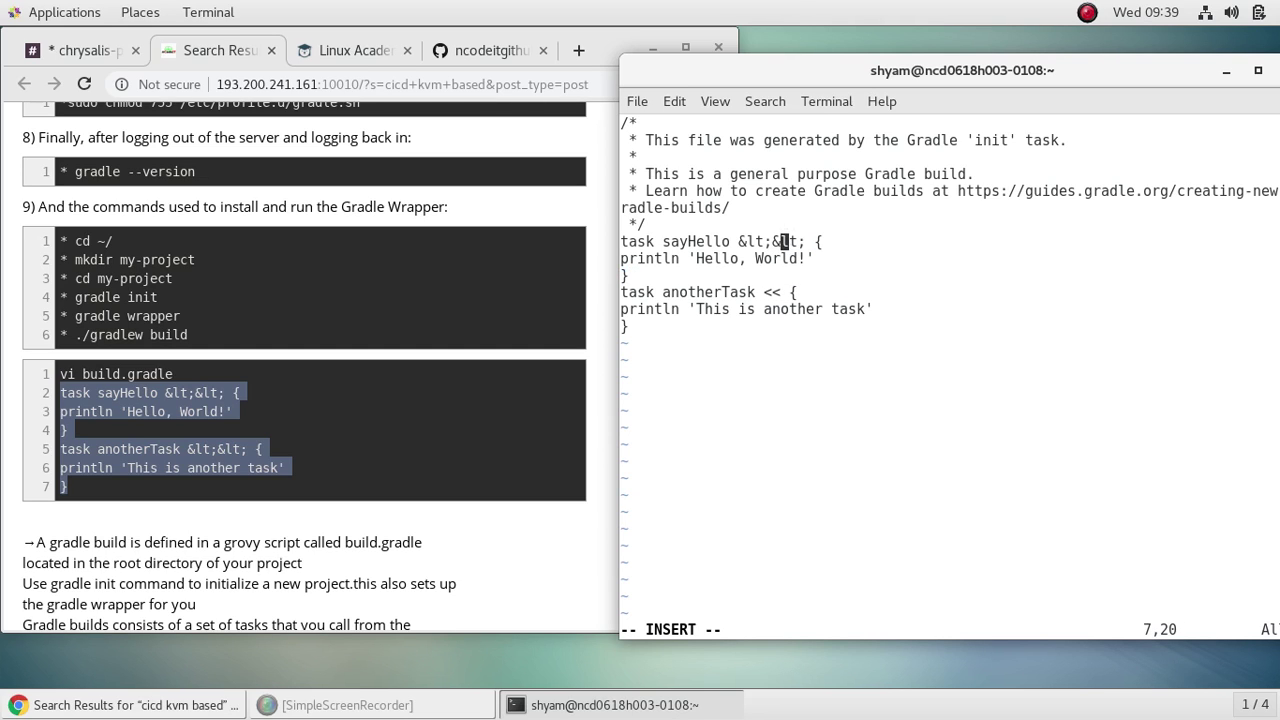
key(Right)
key(Right)
key(Right)
key(BackSpace)
key(BackSpace)
key(BackSpace)
key(BackSpace)
key(BackSpace)
key(BackSpace)
key(BackSpace)
key(BackSpace)
text(<<)
Step: Save build.gradle and quit vi with :wq
key(Escape)
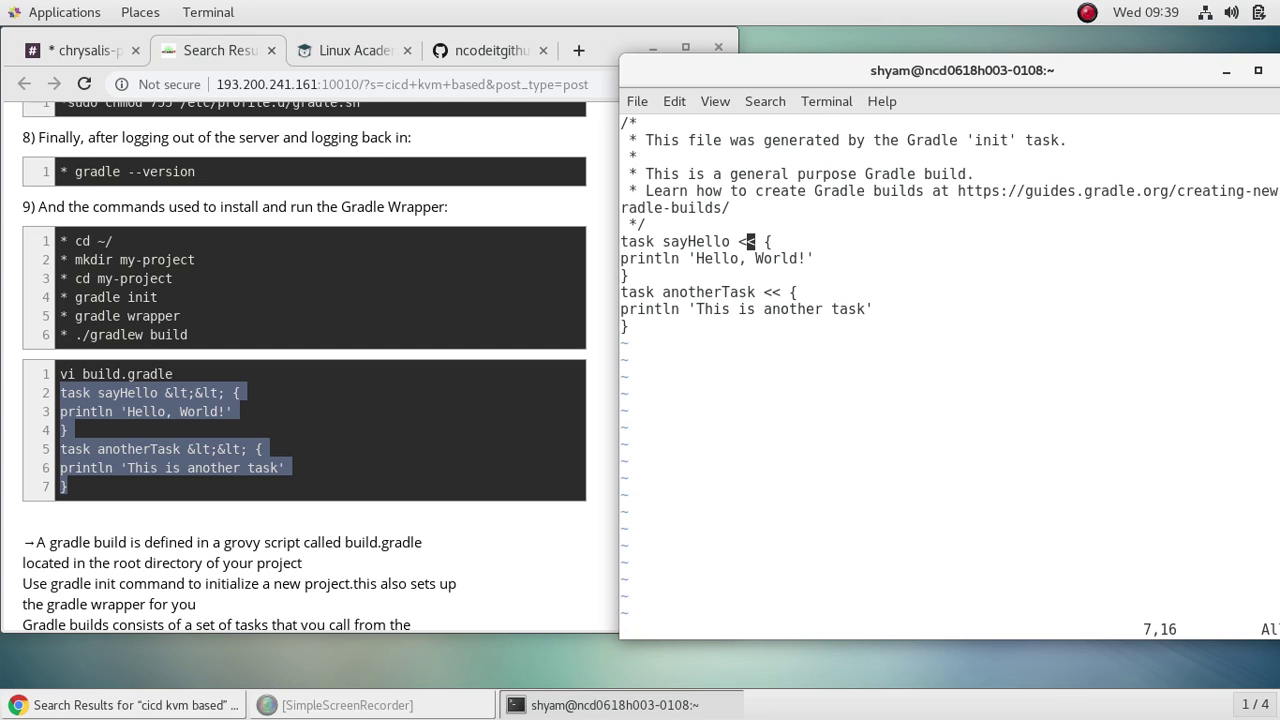
text(:wq)
key(Return)
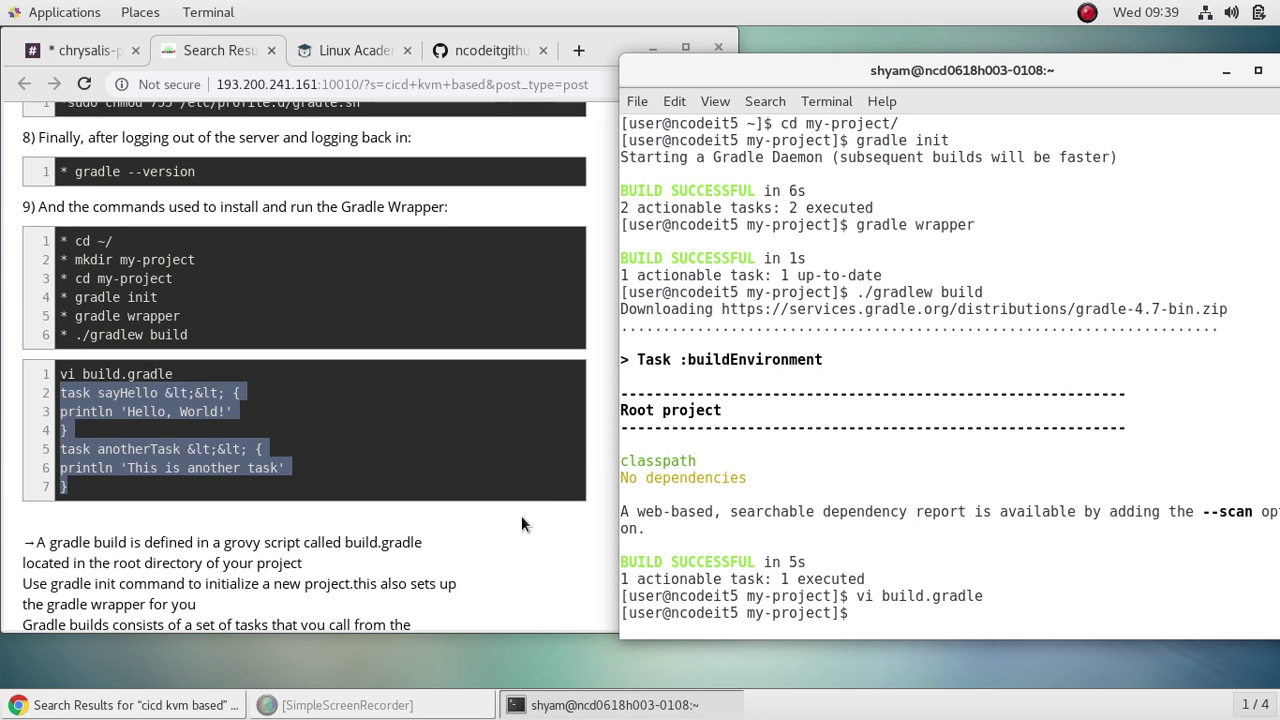
Step: Run ./gradlew someTask someOthertask, copied from the tutorial, which fails with task not found
scroll(521, 515, down, 4)
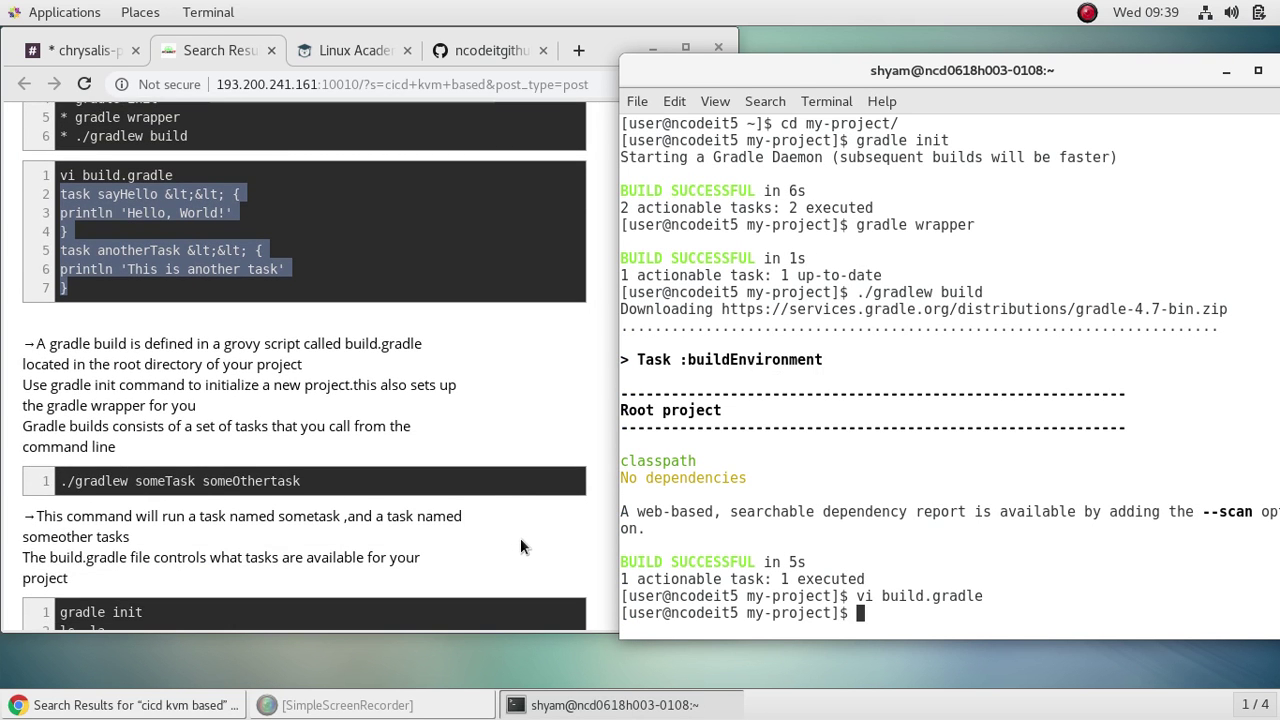
click(527, 537)
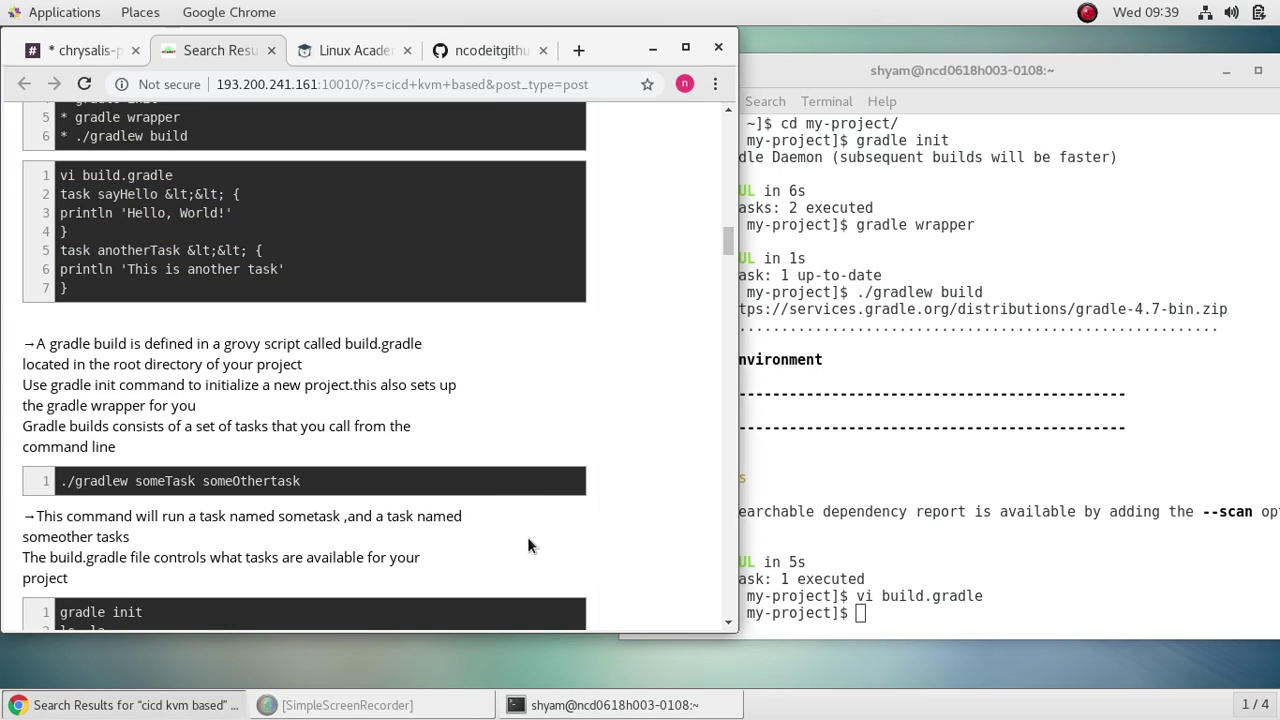
click(957, 612)
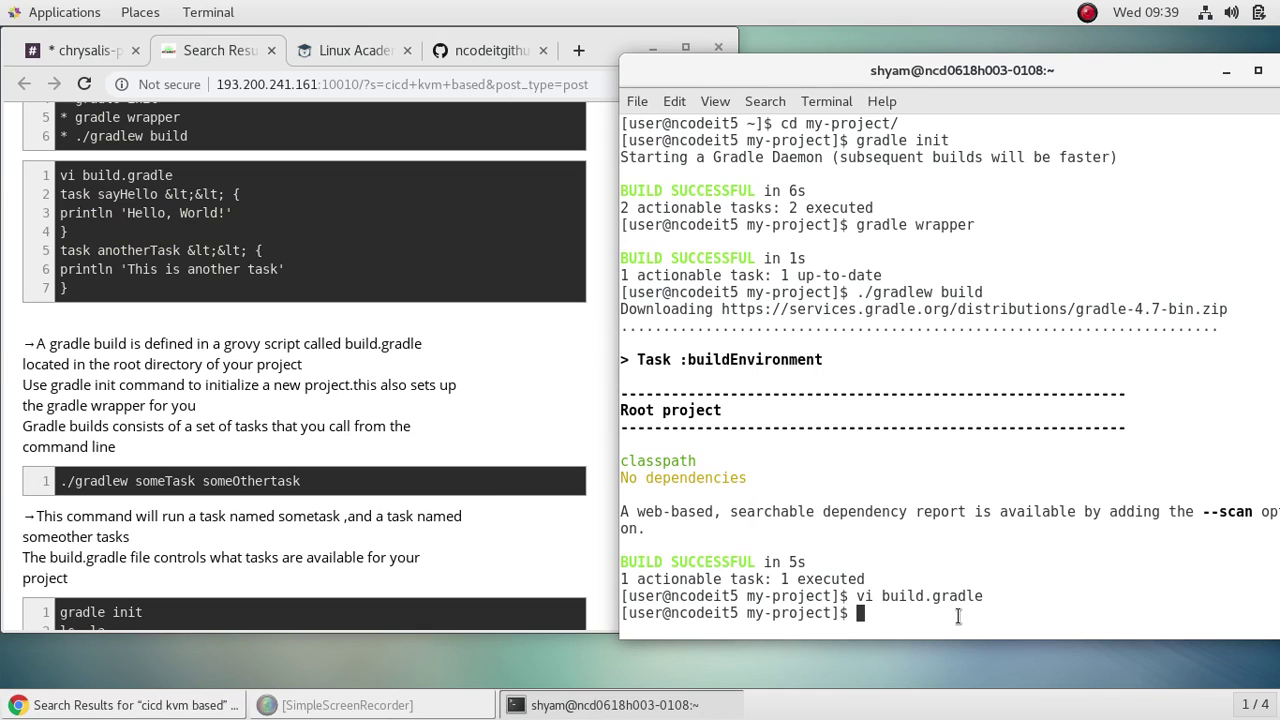
scroll(98, 334, down, 4)
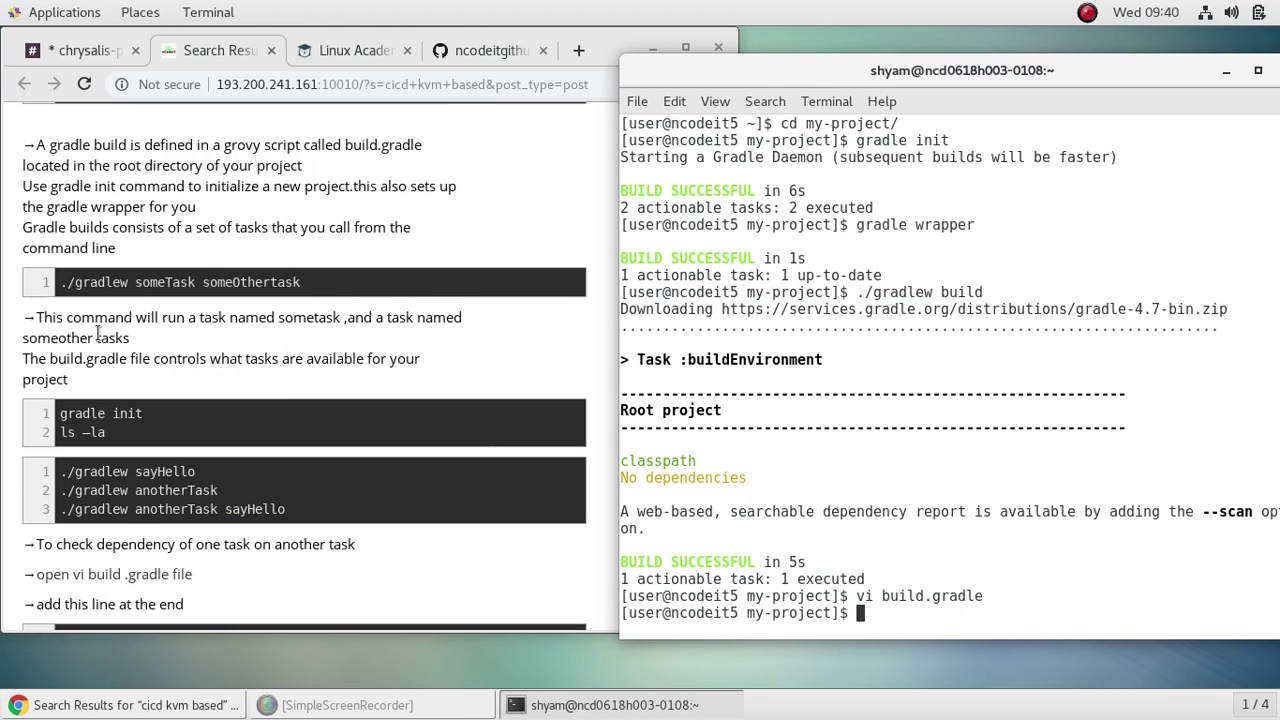
click(322, 296)
drag(300, 282, 60, 282)
right_click(167, 299)
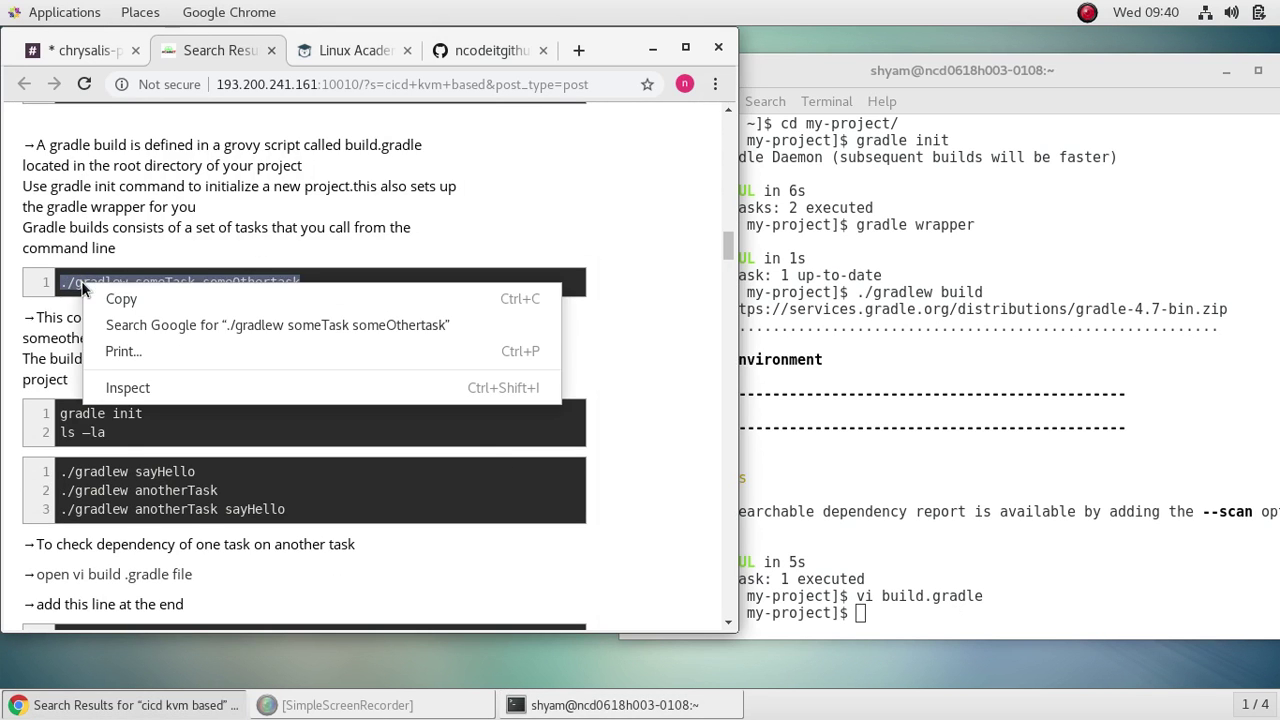
click(167, 299)
click(891, 610)
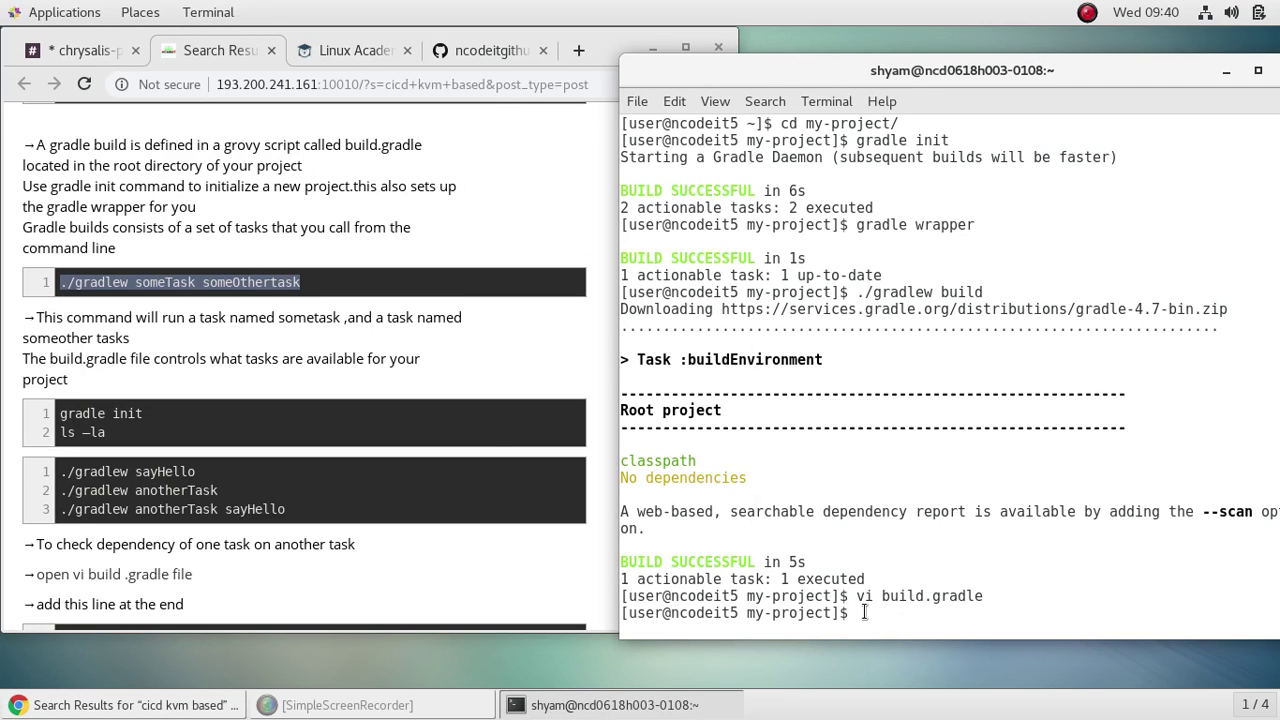
right_click(864, 612)
click(908, 514)
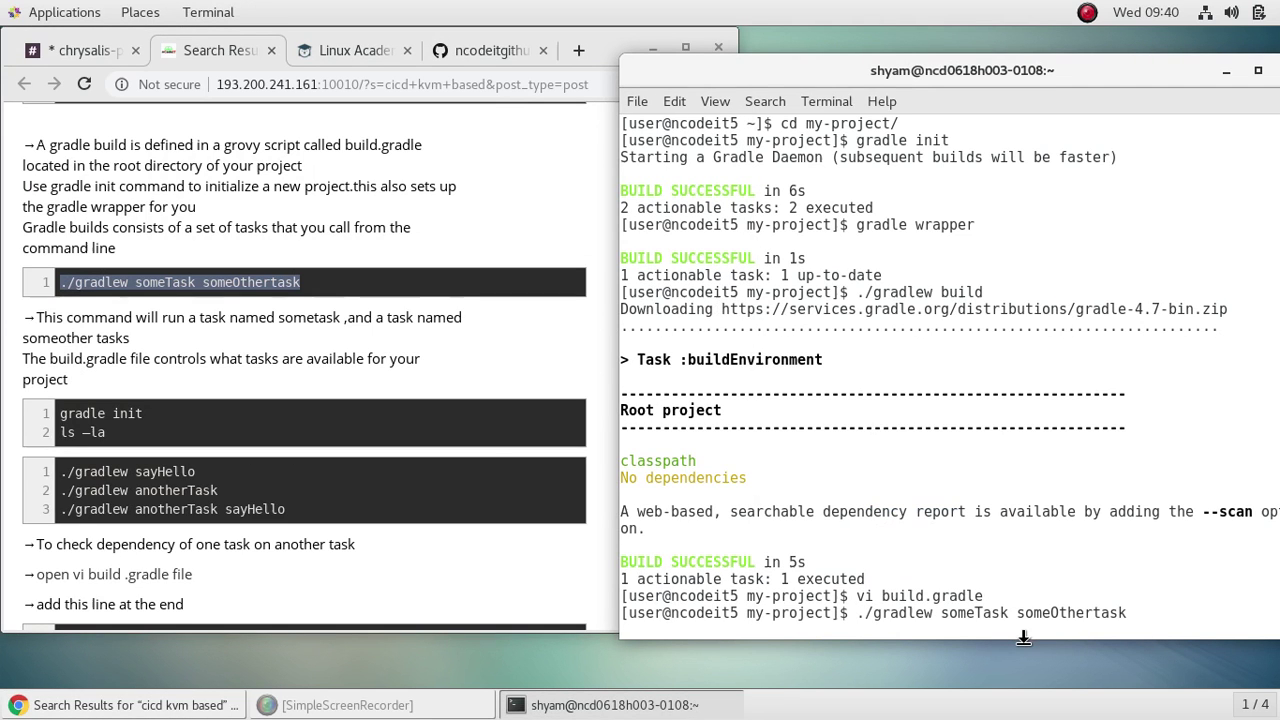
key(Return)
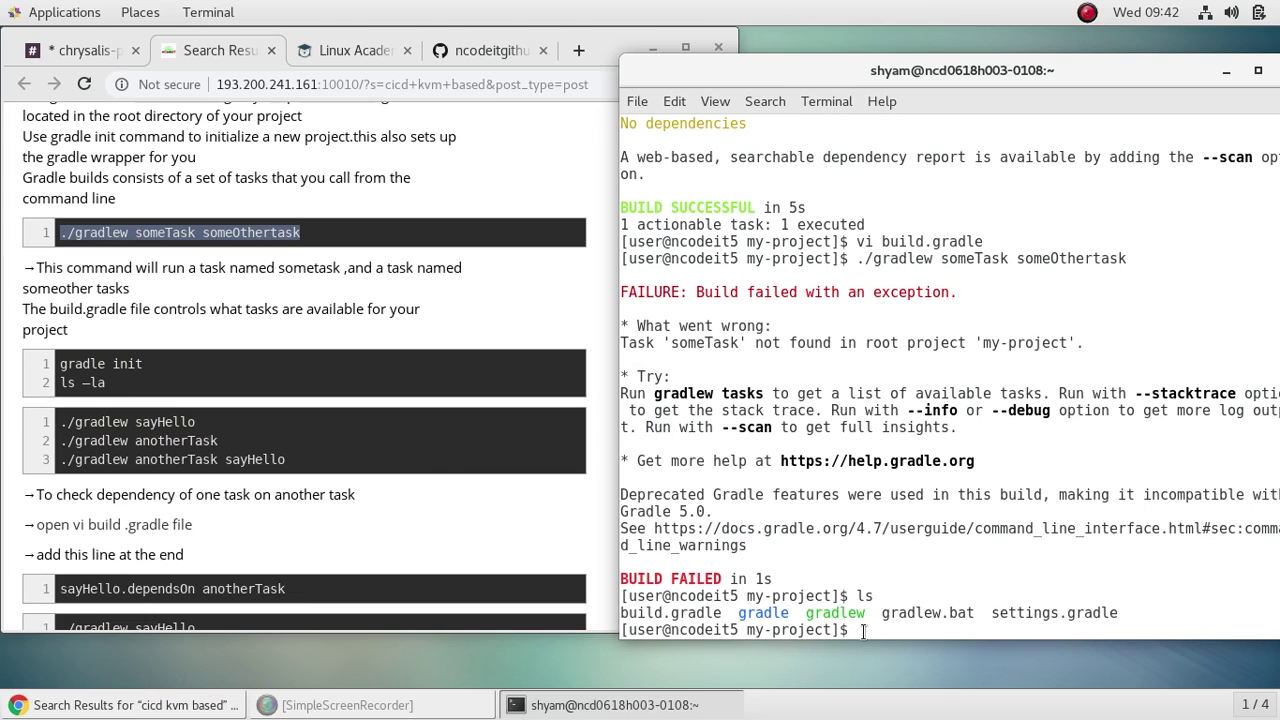
Step: Run gradle init in my-project, which skips because build.gradle already exists
text(gradle inti)
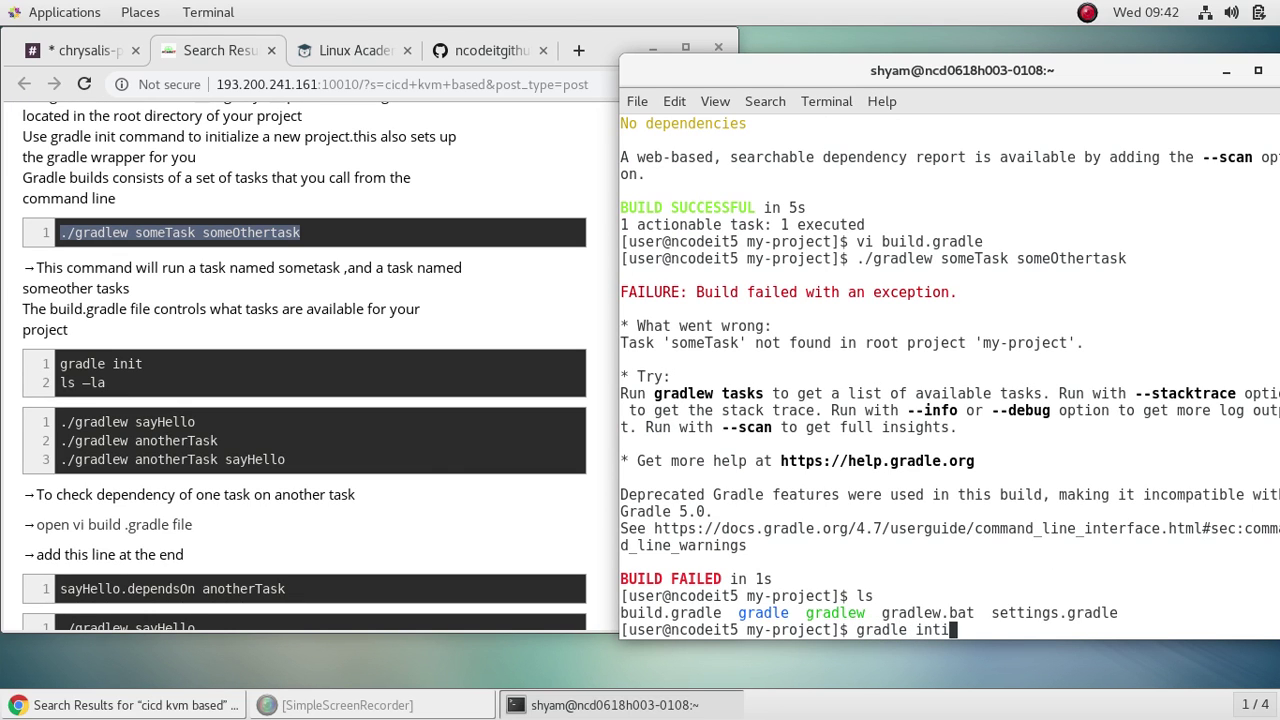
key(BackSpace)
key(BackSpace)
text(it)
key(Return)
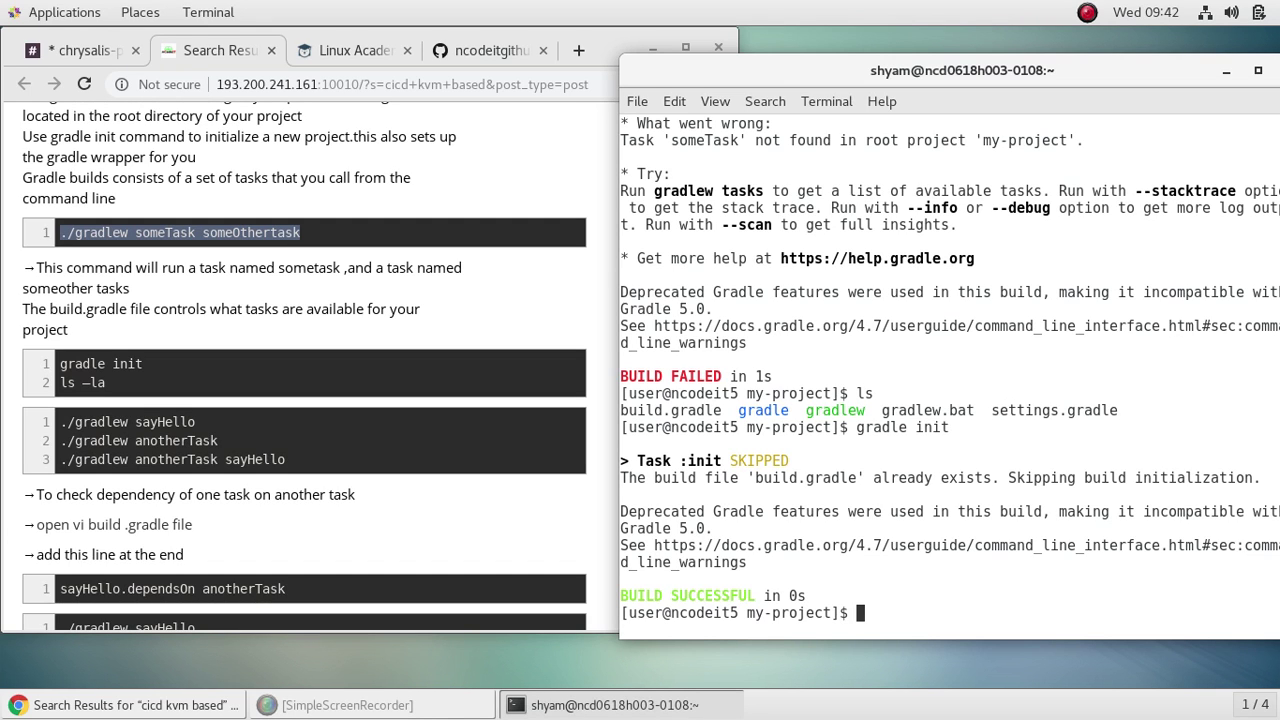
Step: List all project files with ls -la and run ./gradlew sayHello
text(ls -la)
key(Return)
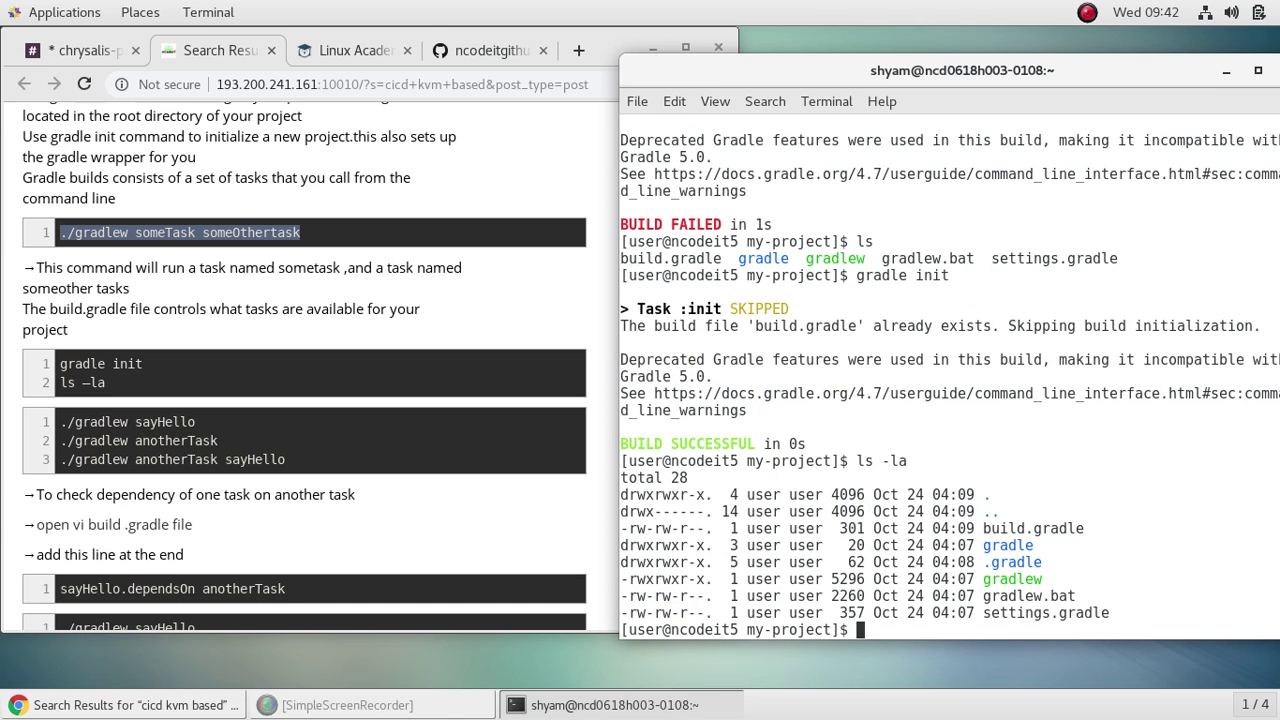
text(./gradlew say)
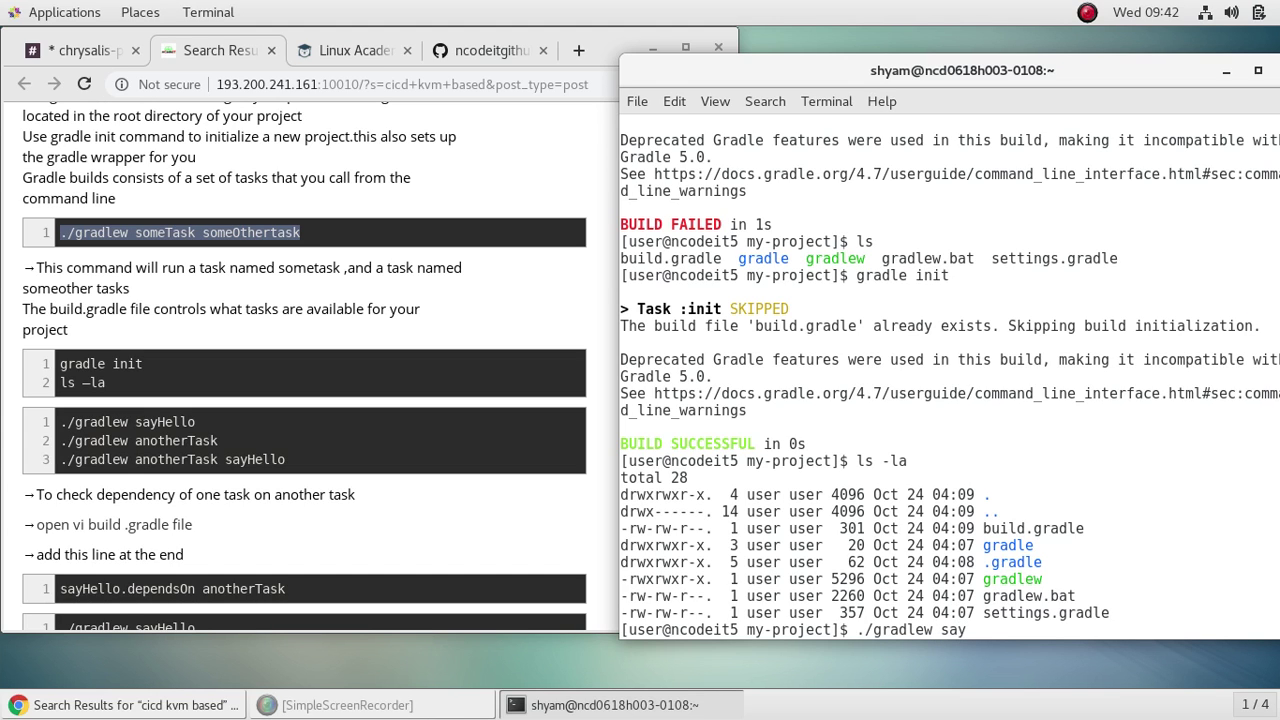
text(Hello)
key(Return)
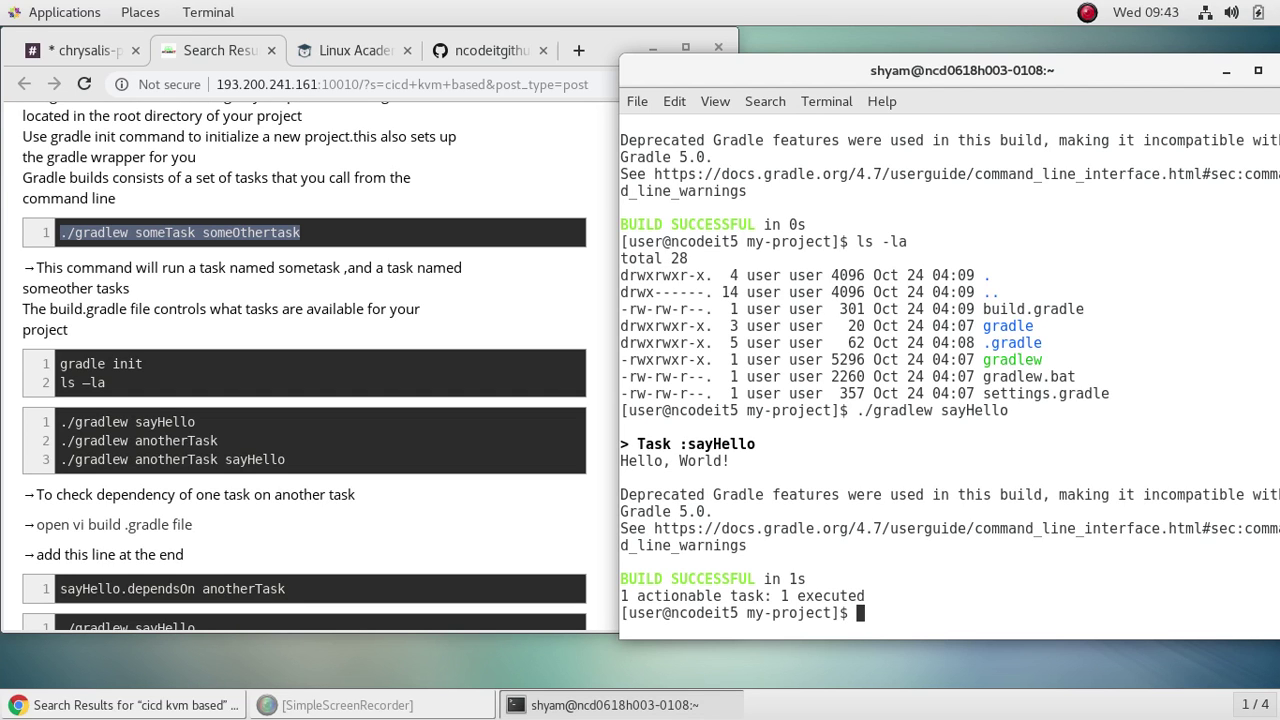
Step: Run ./gradlew anotherTask, then ./gradlew anotherTask sayHello together
text(./gradlew another)
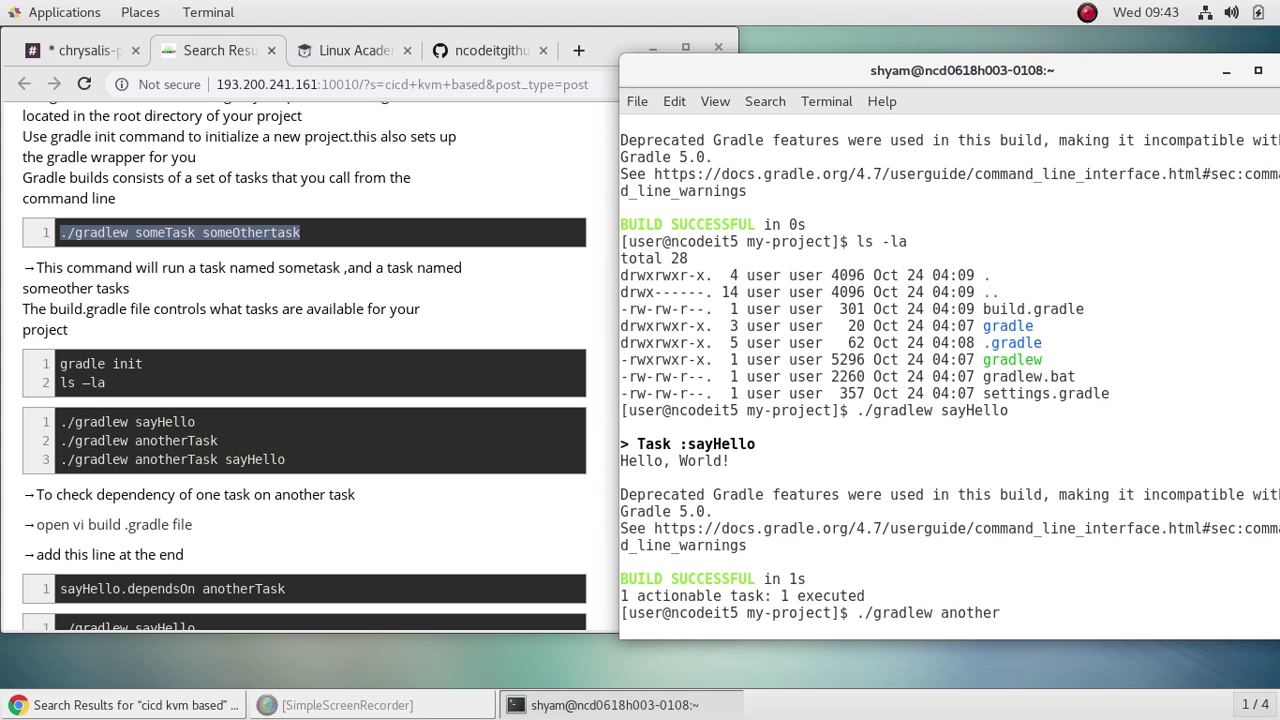
text(Task)
key(Return)
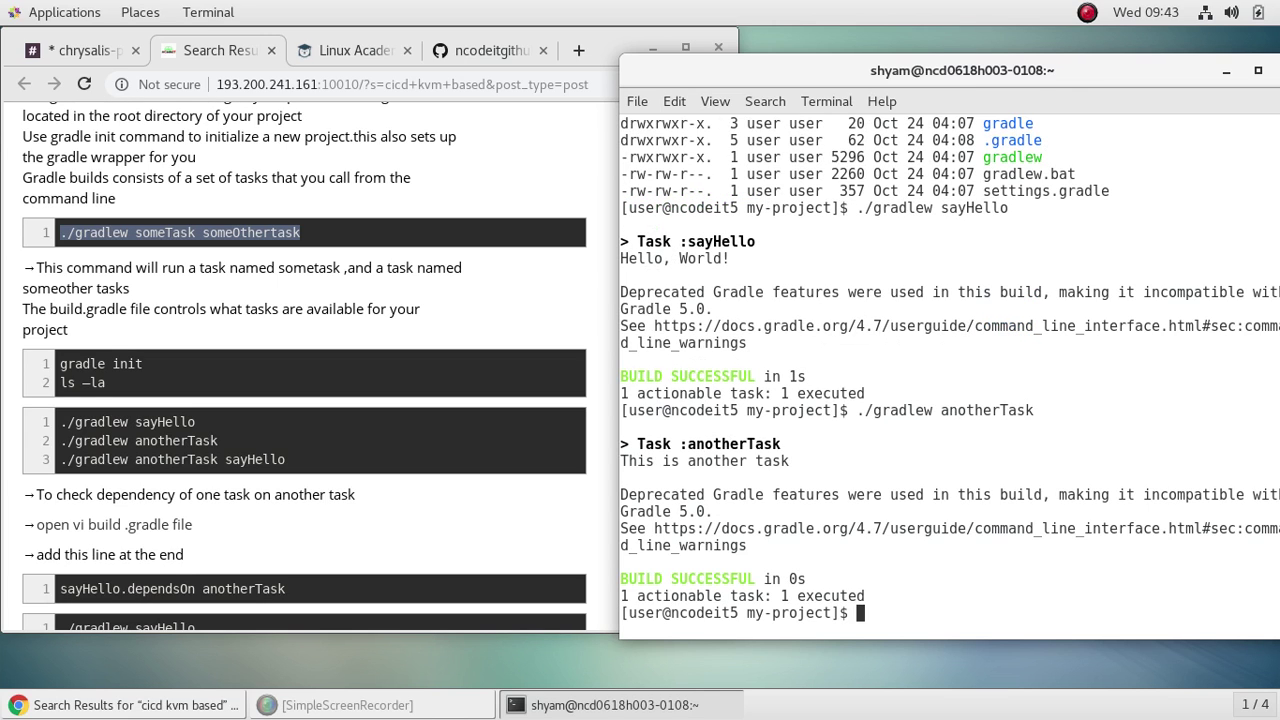
key(Up)
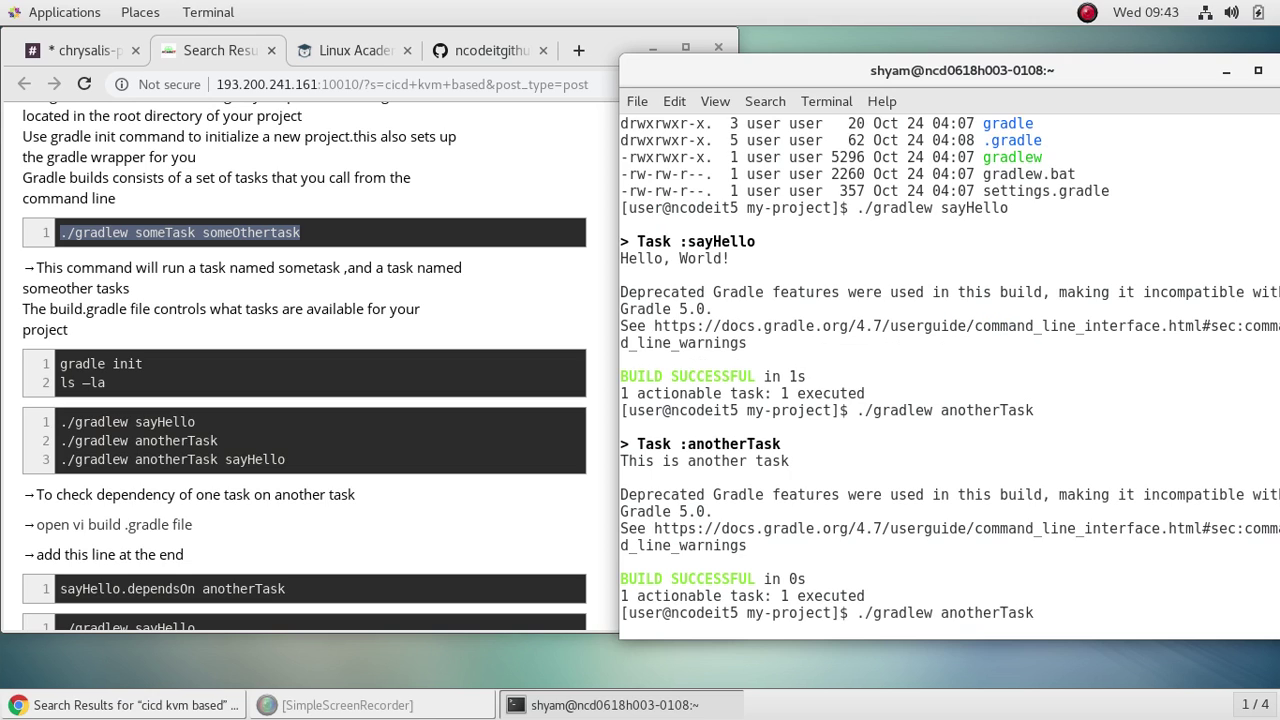
text(sayHello)
key(Return)
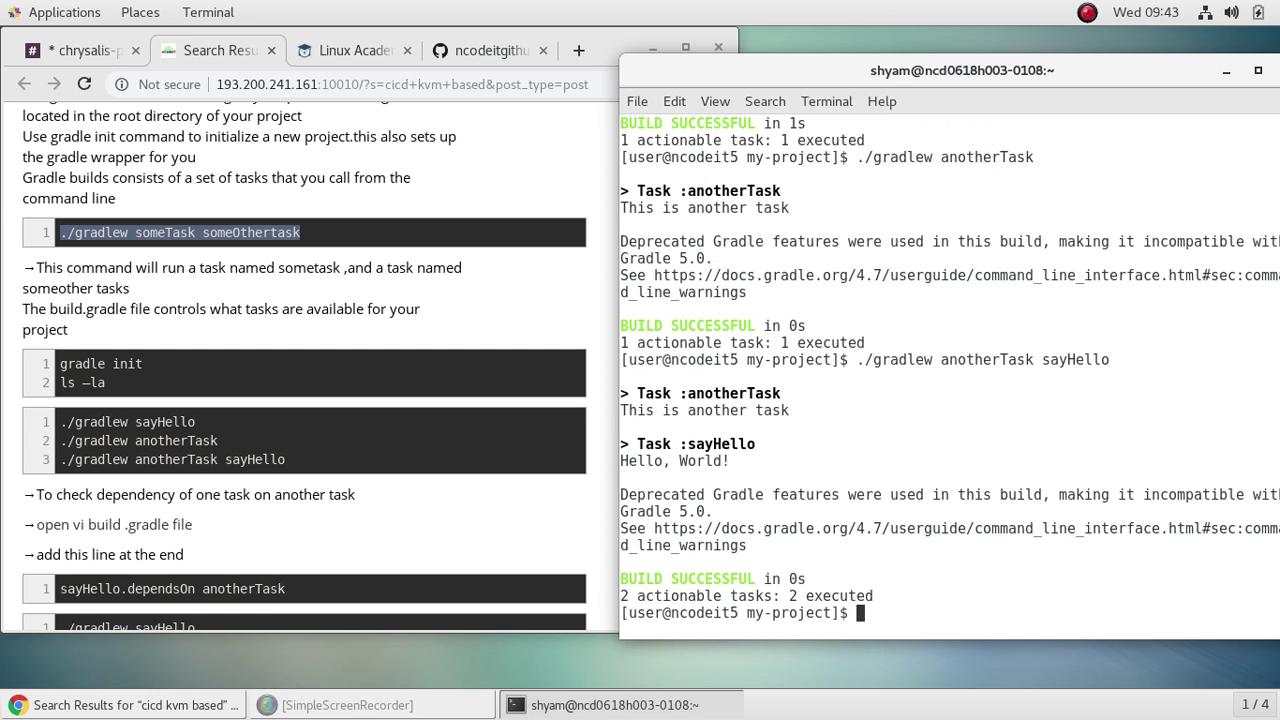
Step: List the project files, then open build.gradle in vi as root with sudo vi
scroll(346, 477, down, 3)
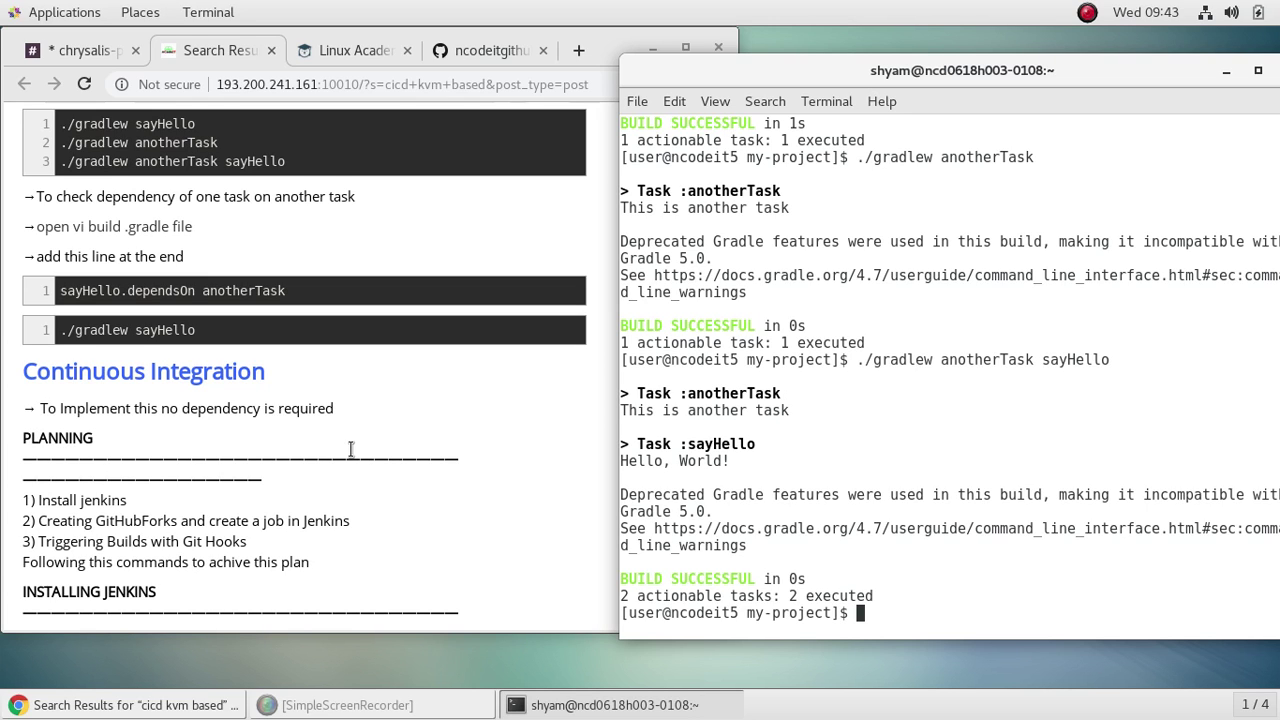
text(ls)
key(Return)
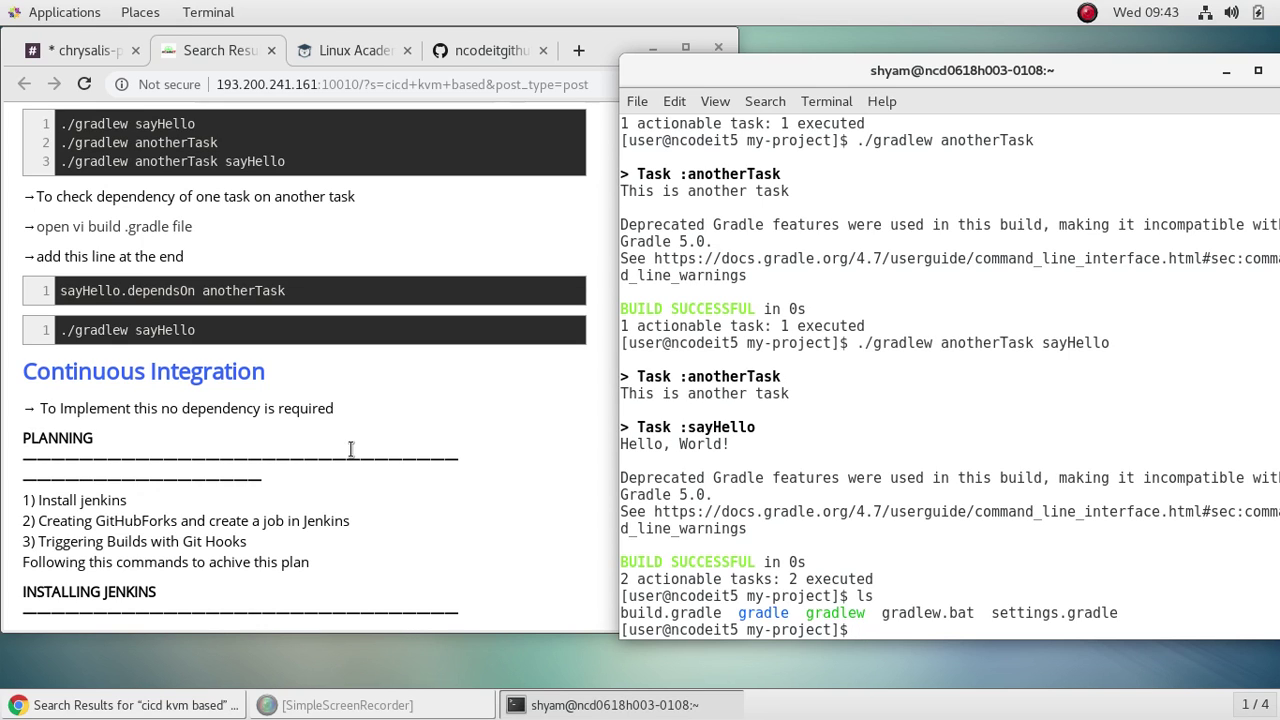
text(vi)
key(BackSpace)
key(BackSpace)
key(BackSpace)
text(sudo vi b)
key(Tab)
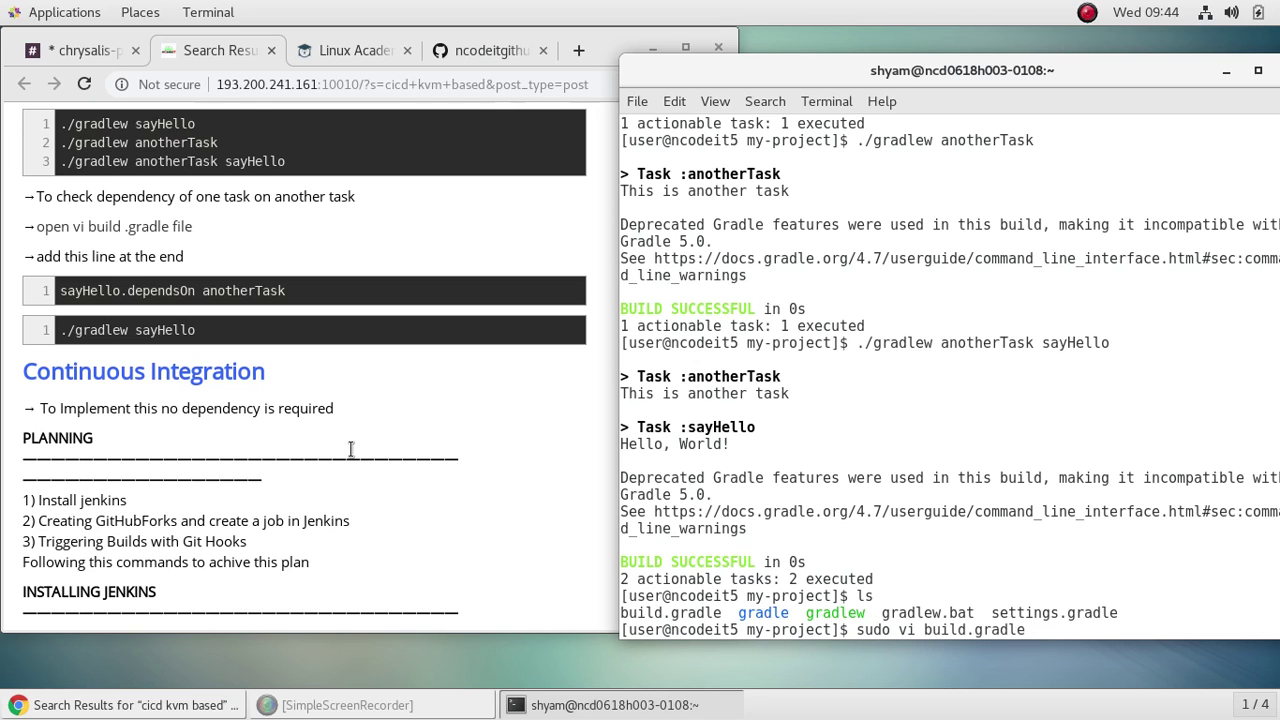
key(Return)
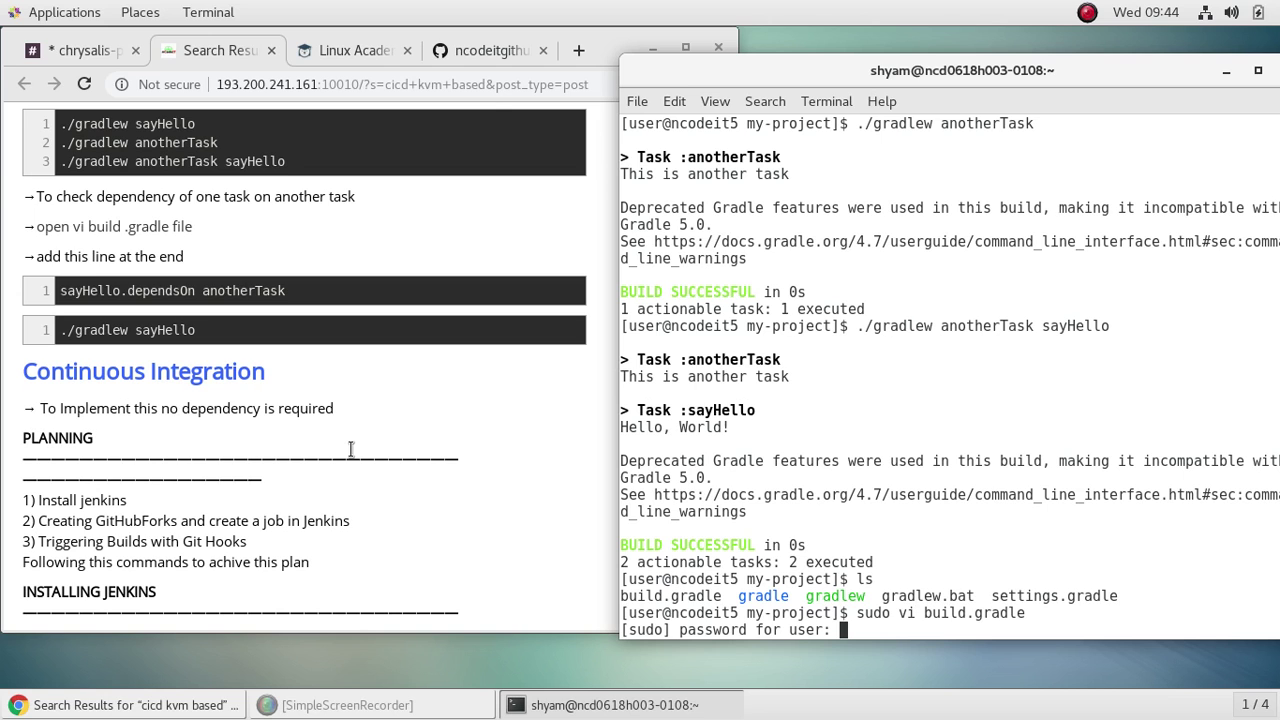
key(Return)
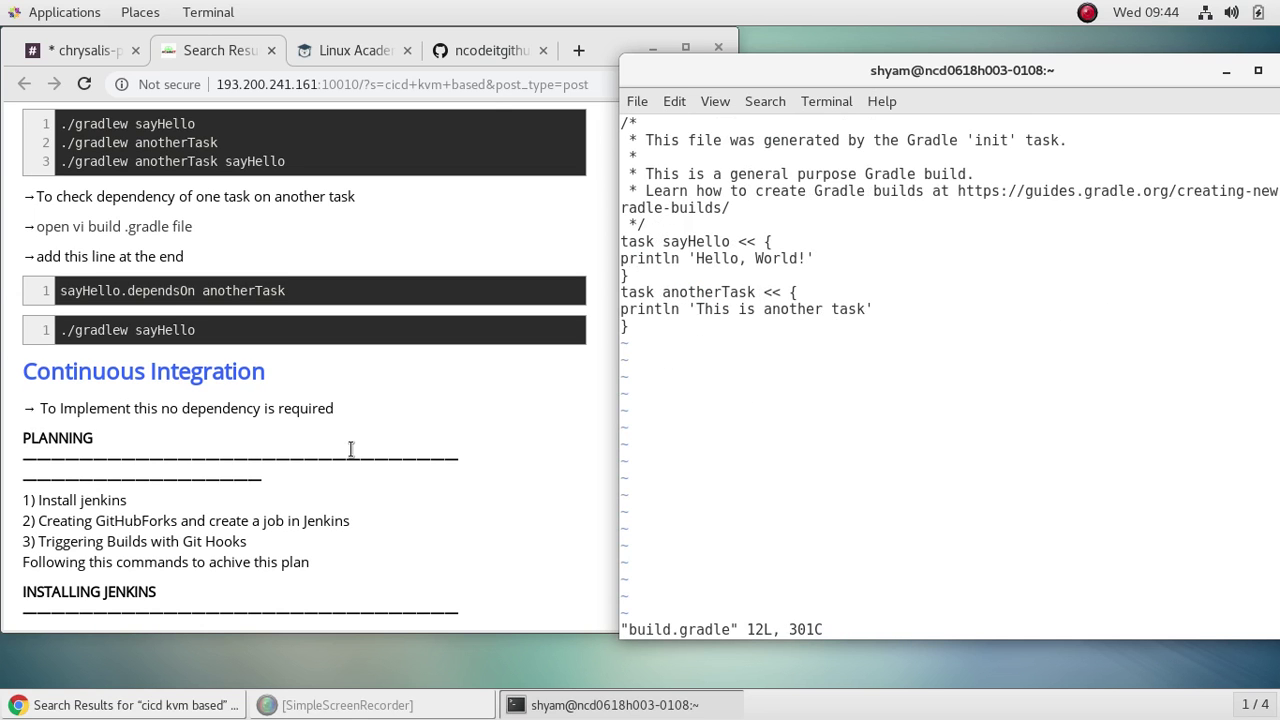
Step: Append the line sayHello.dependsOn anotherTask, copied from the notes, after the final brace
scroll(383, 525, down, 2)
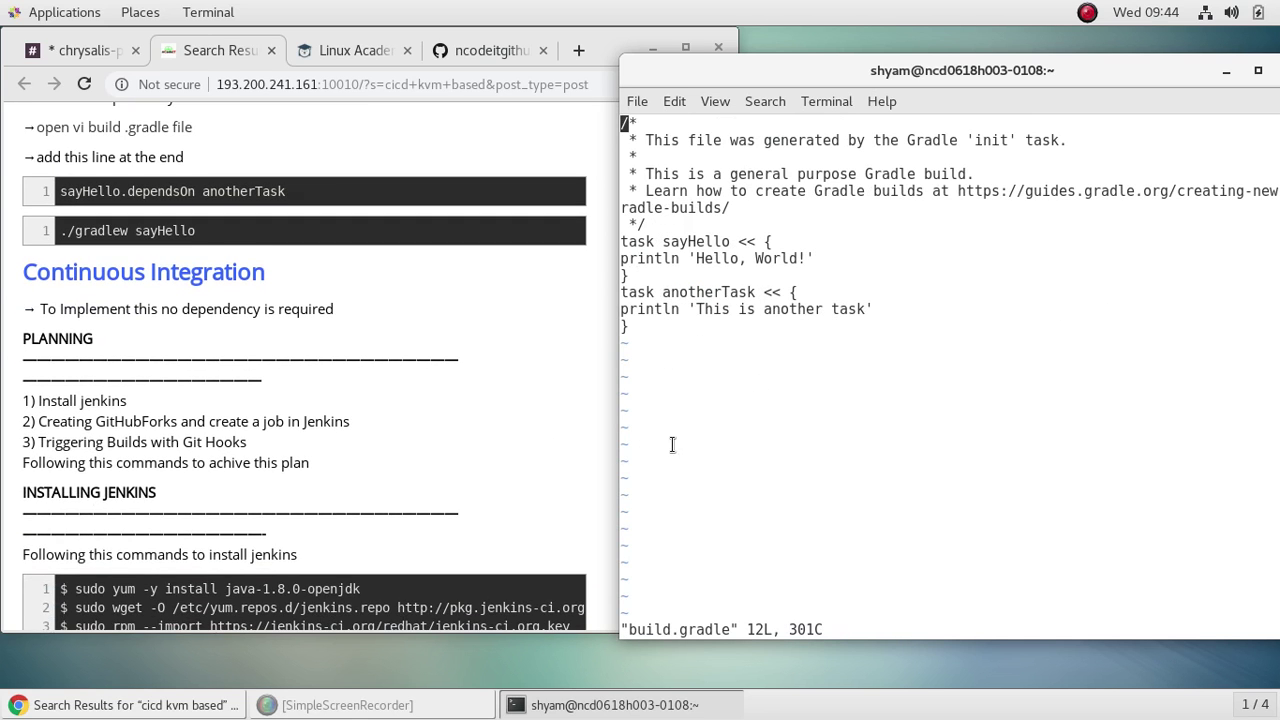
scroll(482, 482, up, 3)
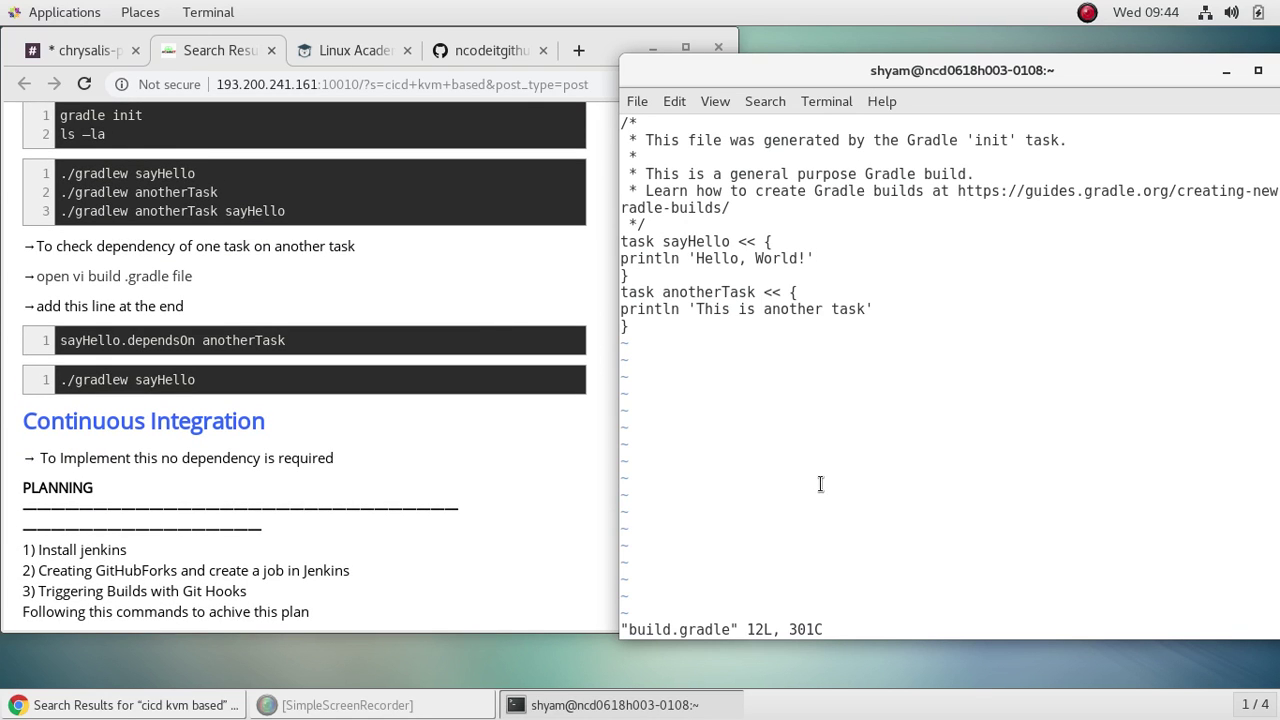
key(Down)
key(Down)
key(Down)
key(Down)
key(Down)
key(Down)
key(Down)
key(Down)
key(Down)
key(Down)
key(Down)
key(a)
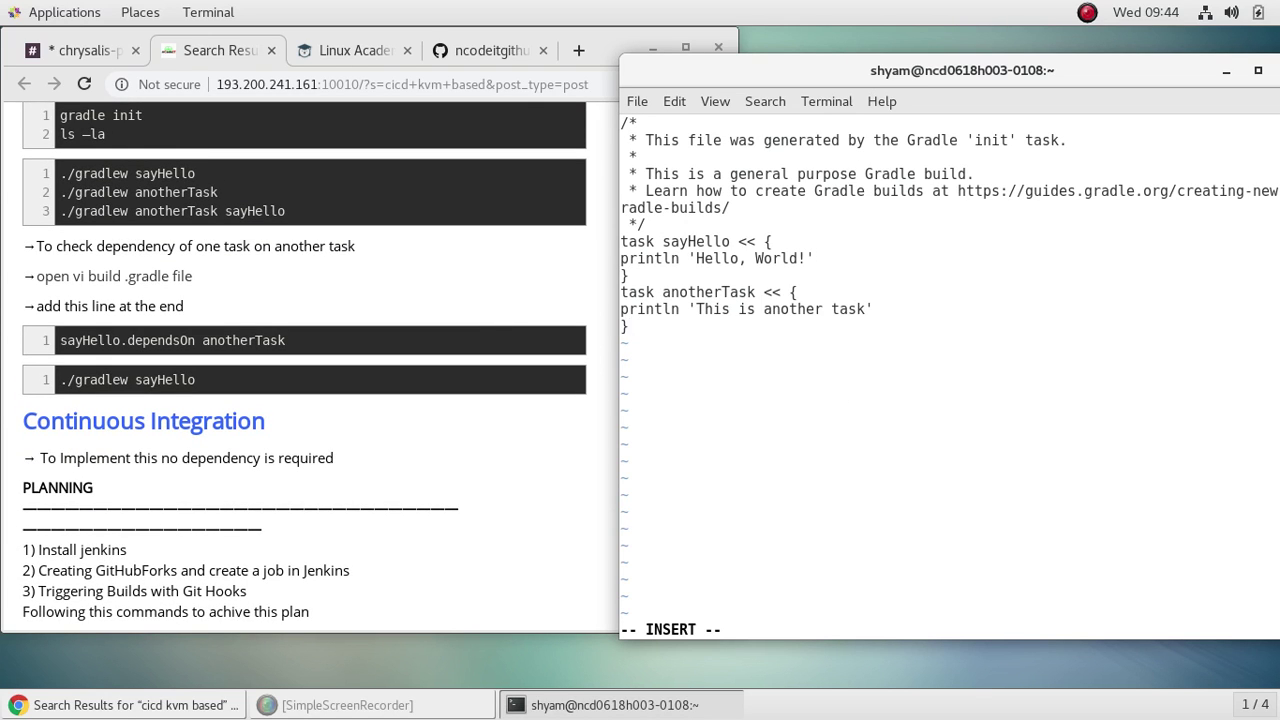
key(Return)
drag(301, 336, 62, 341)
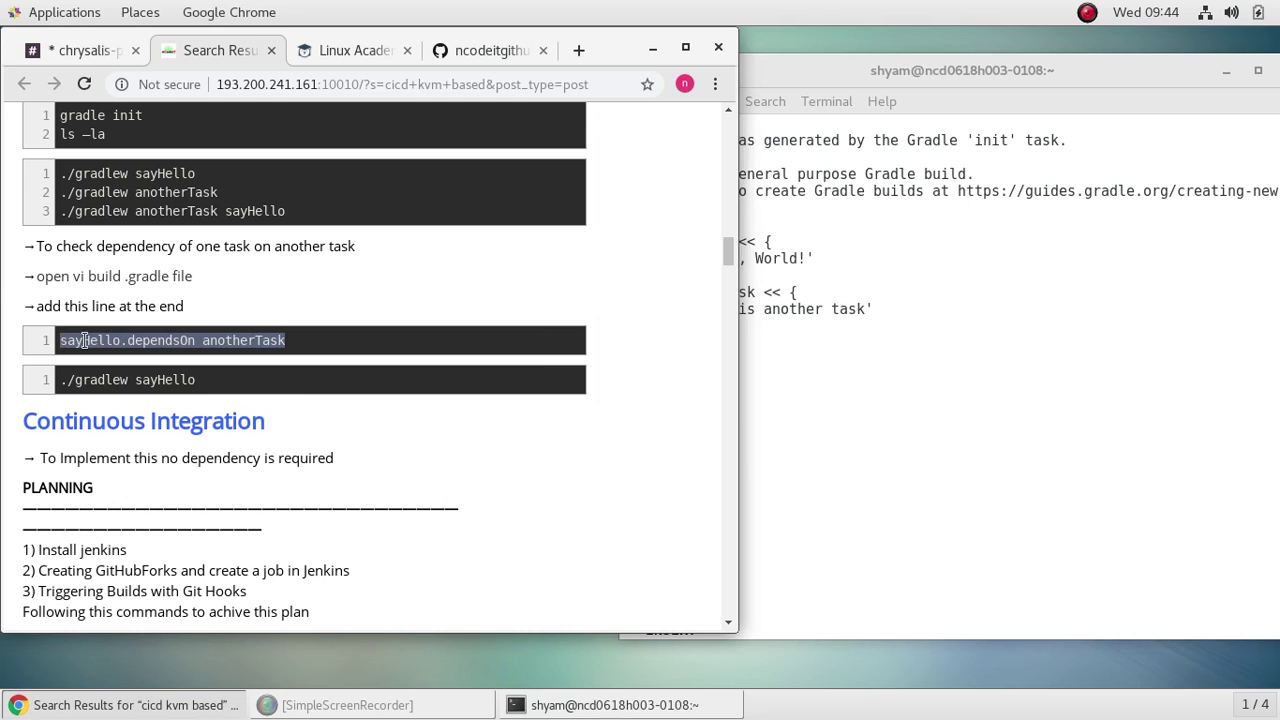
right_click(128, 345)
click(135, 355)
click(819, 390)
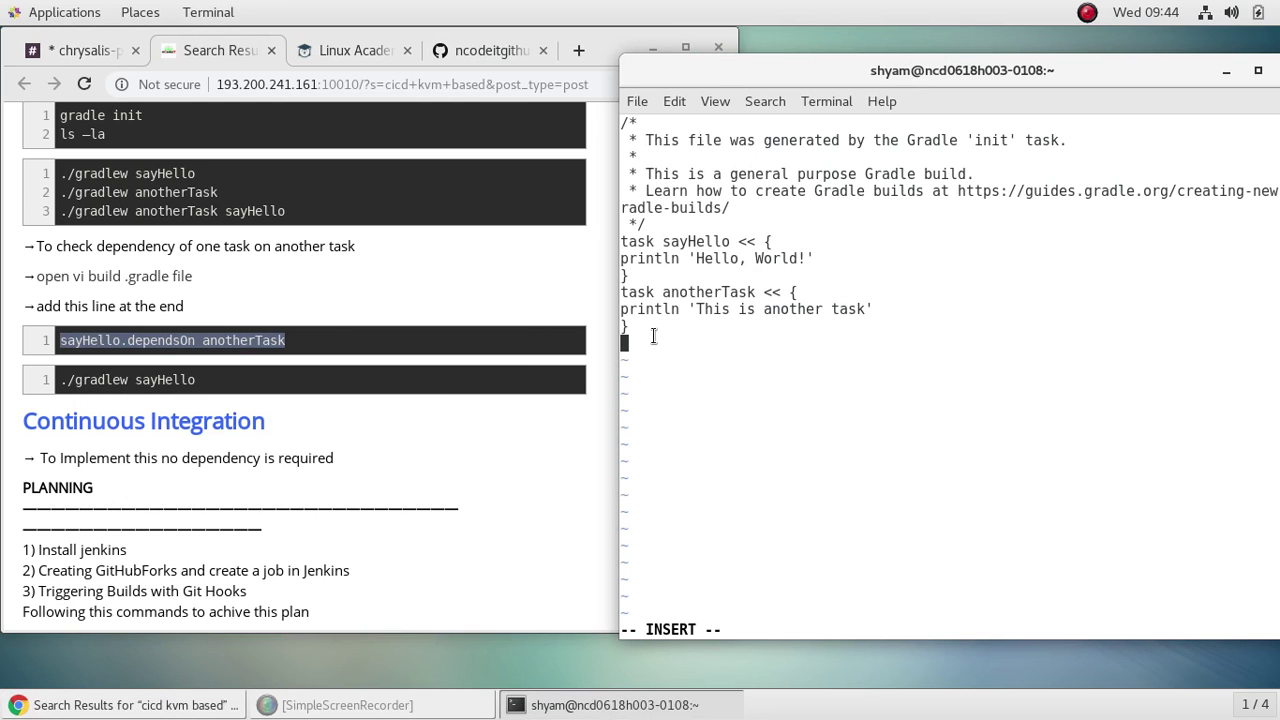
right_click(630, 342)
click(715, 440)
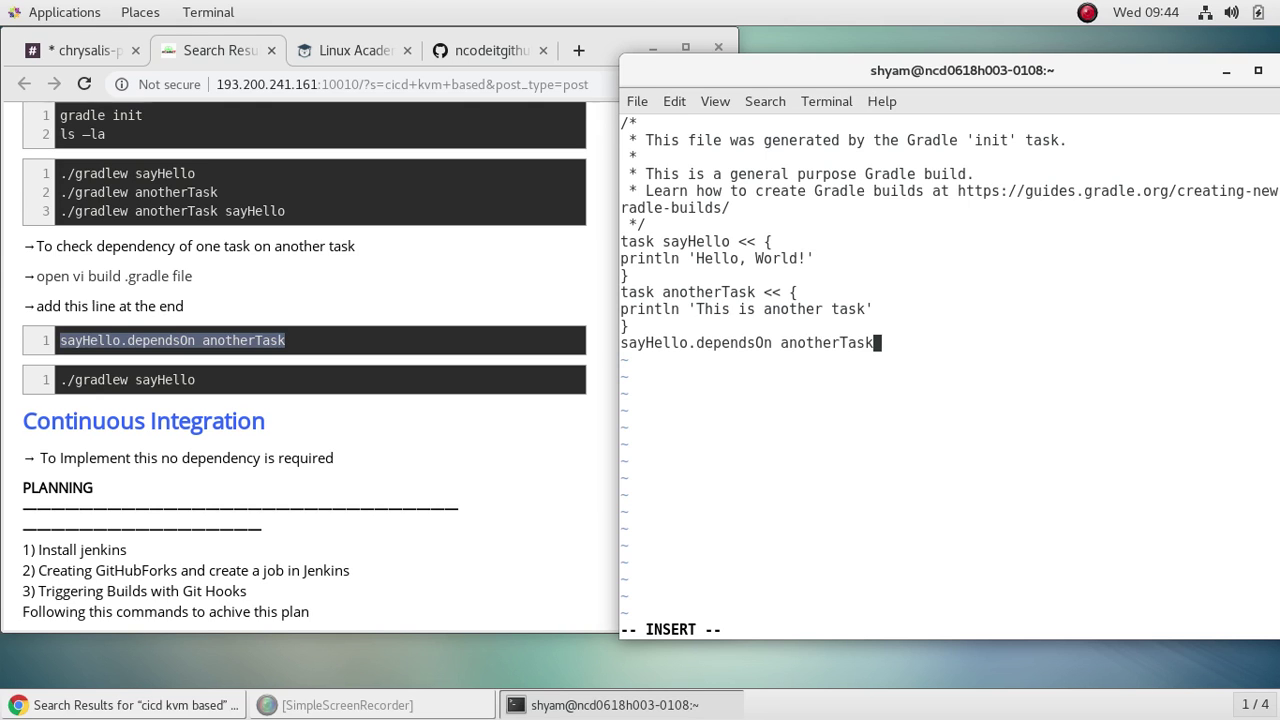
Step: Save build.gradle and exit vi with :wq
key(Escape)
text(:wq)
key(Return)
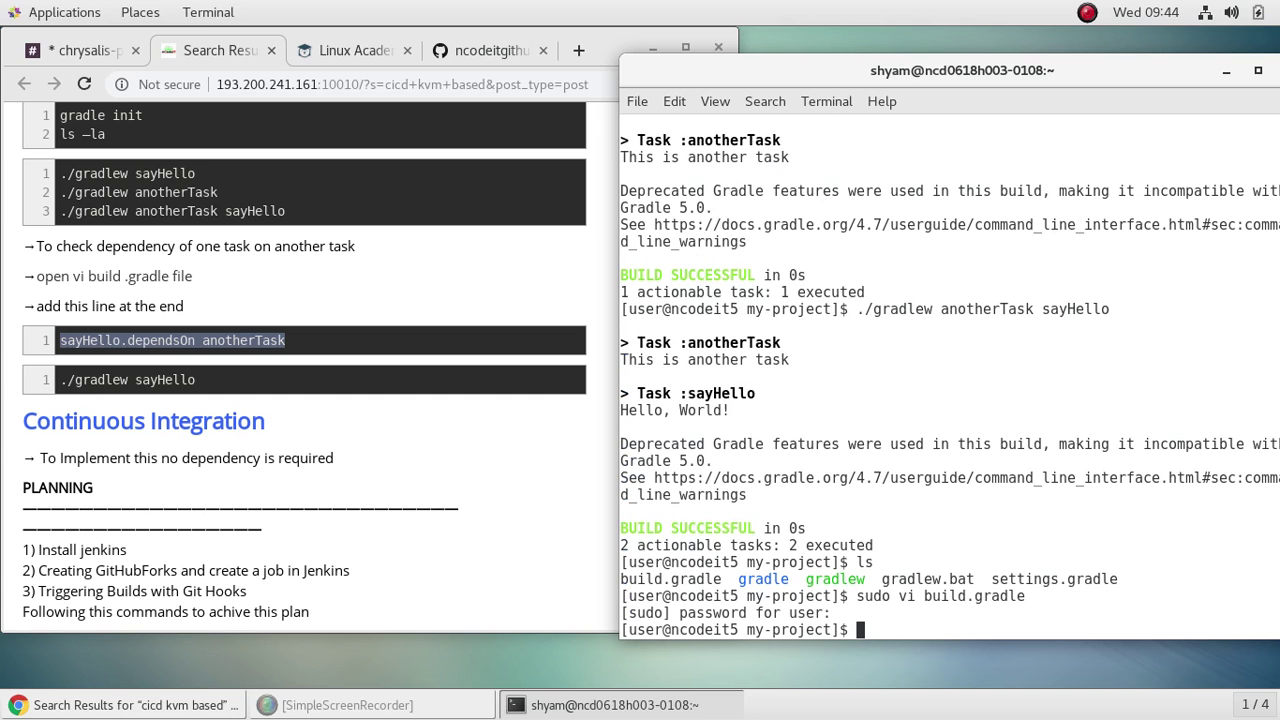
Step: Run ./gradlew sayHello to confirm anotherTask now runs first, then type clear
text(./gradlew say)
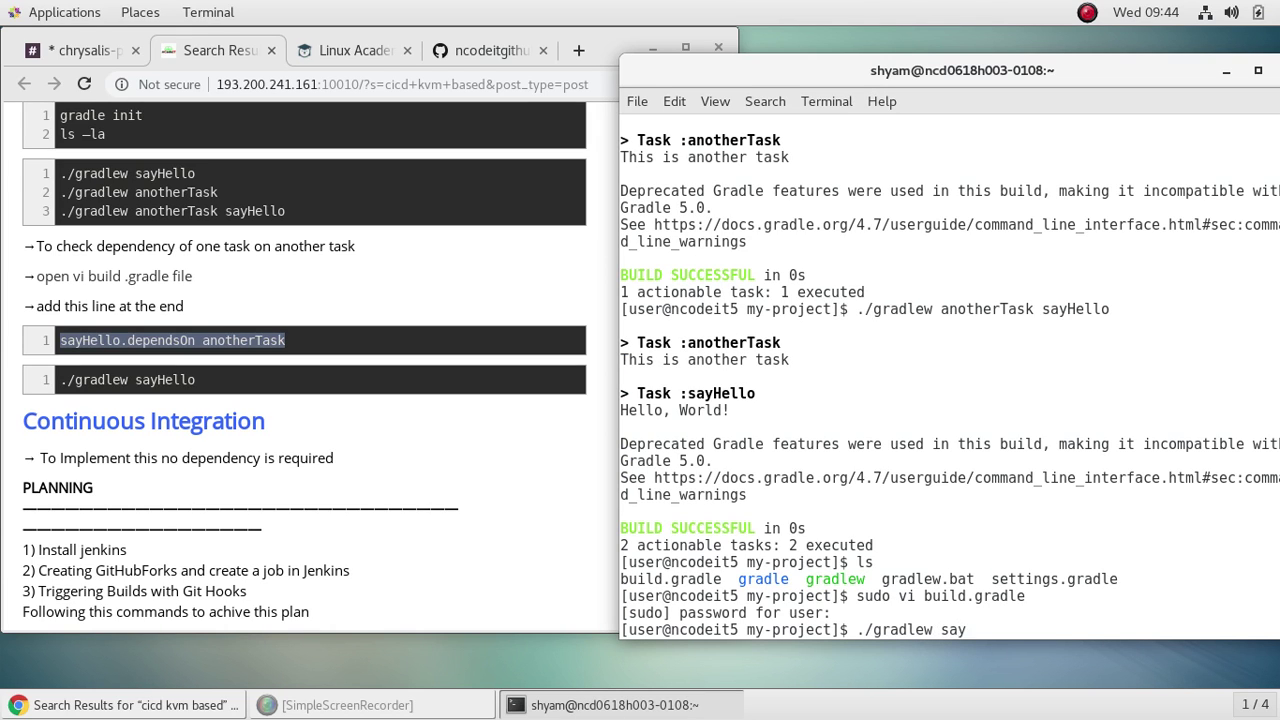
text(Hello)
key(Return)
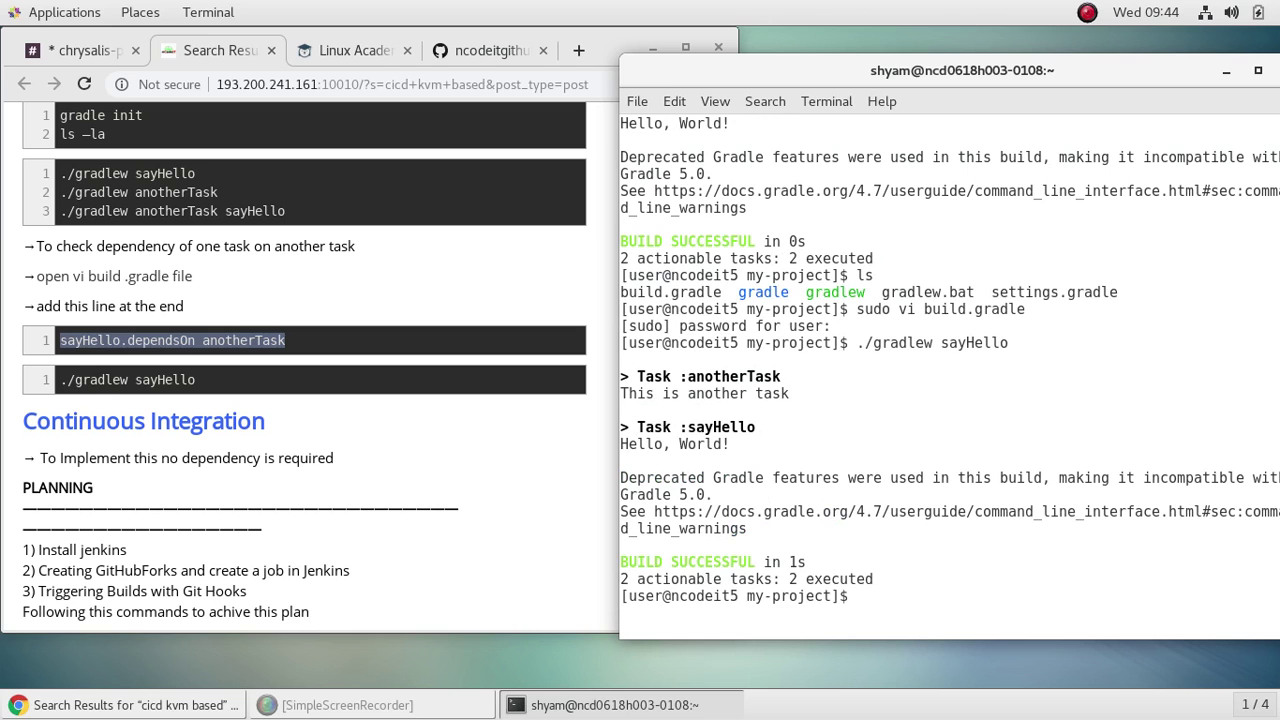
scroll(379, 430, down, 5)
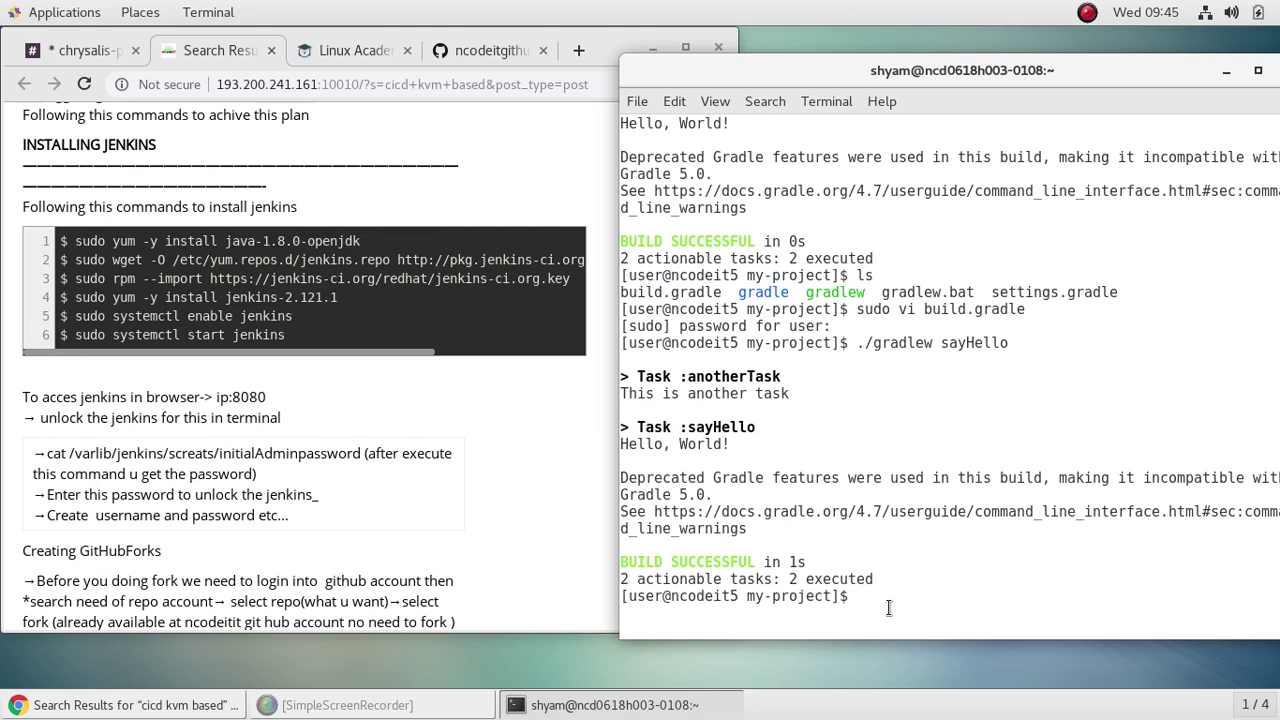
text(clear)
Step: Clear the screen, cd to home, and run sudo yum -y install java-1.8.0-openjdk
key(Return)
text(cd)
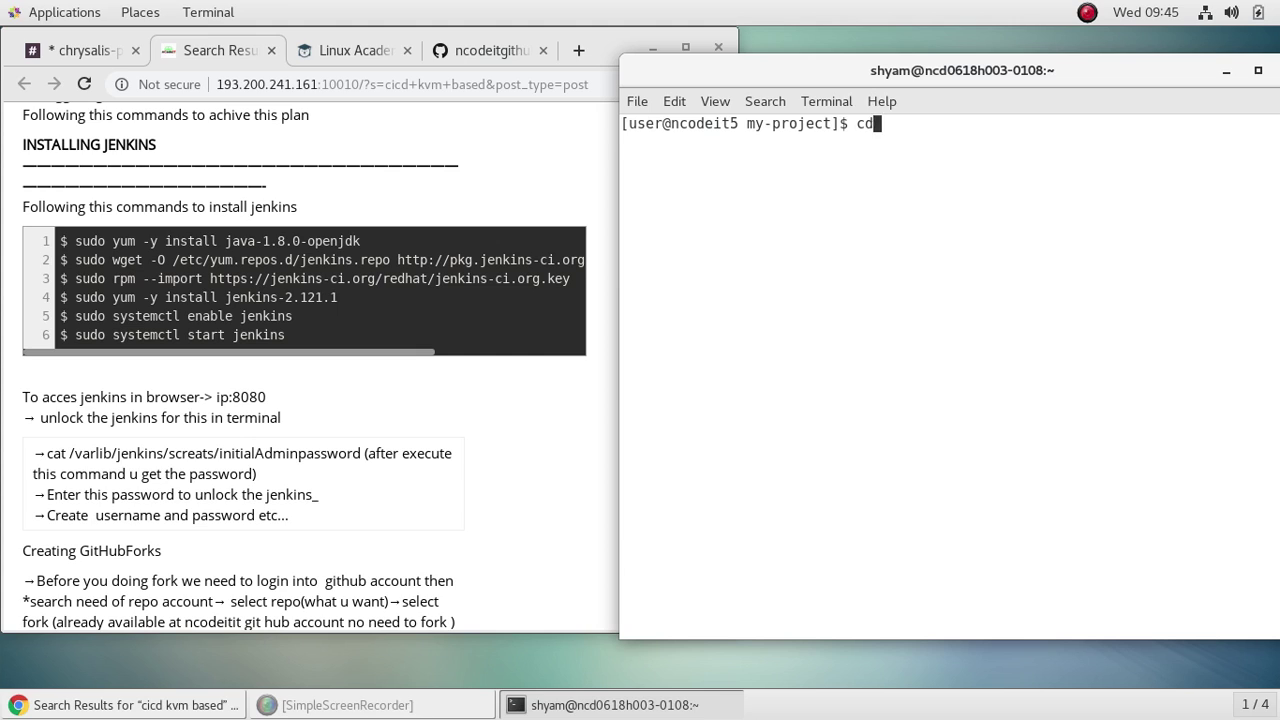
key(Return)
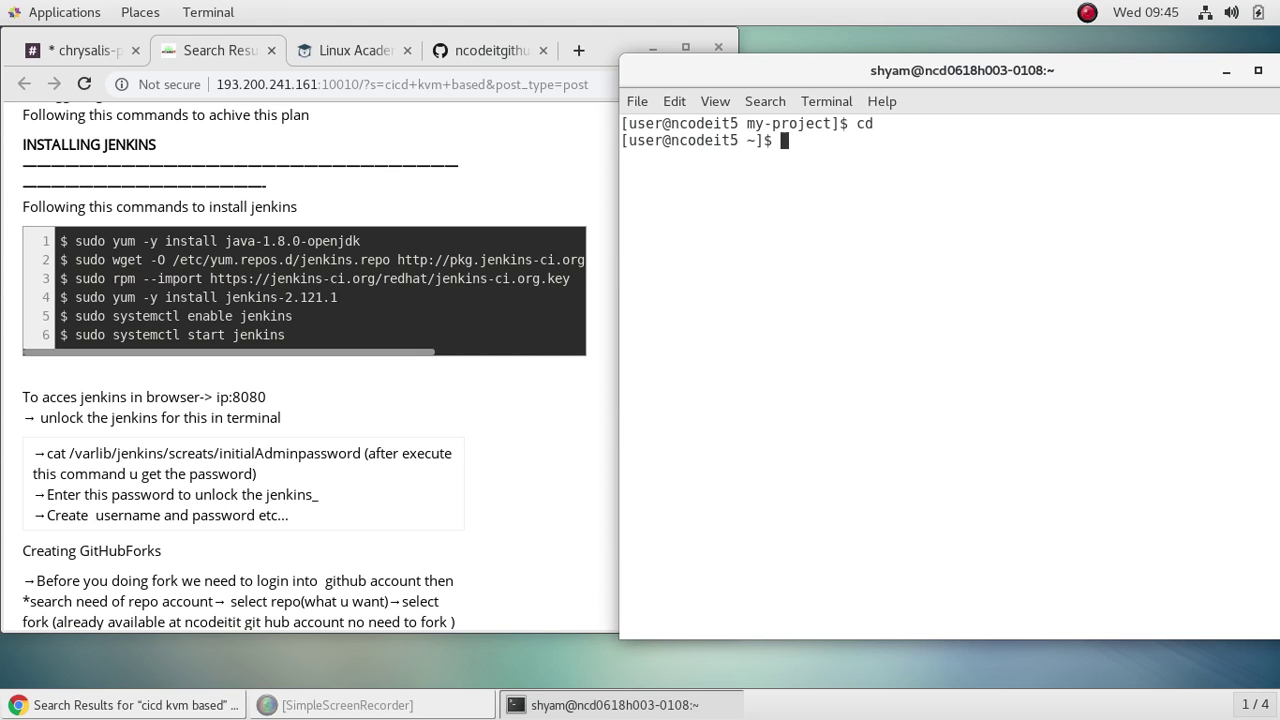
text(sudo yum -y in)
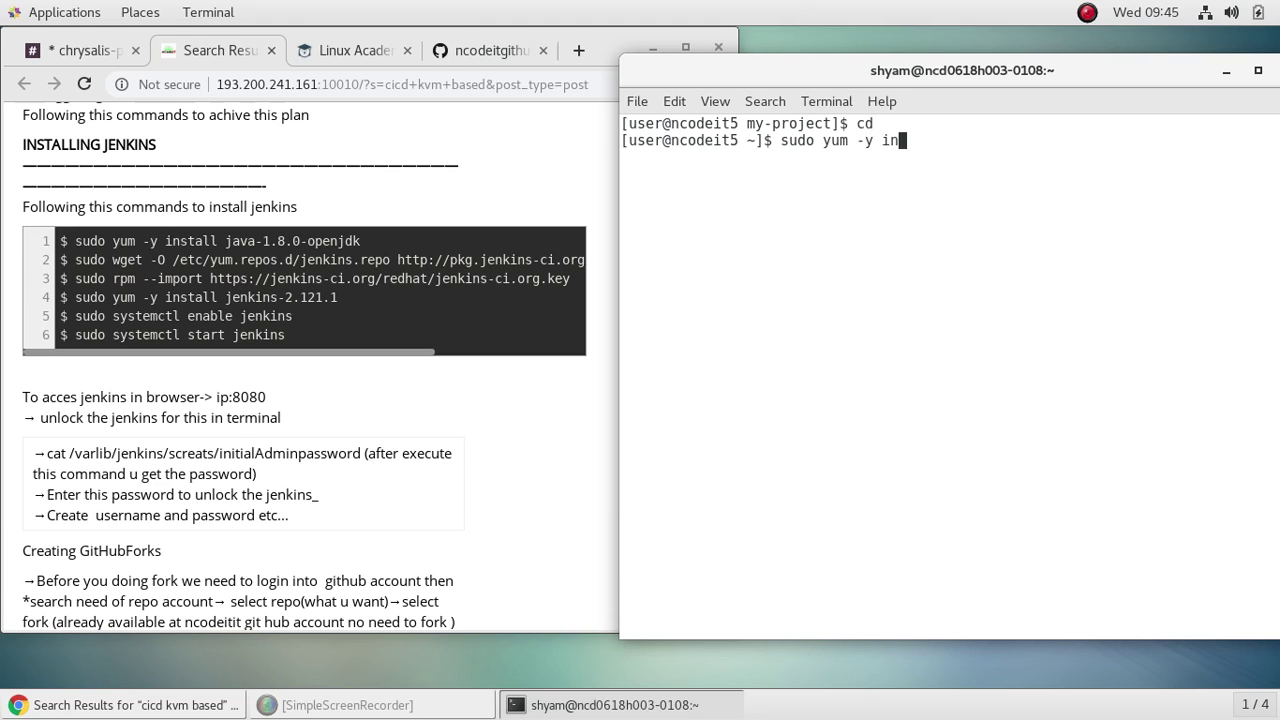
text(stall java-)
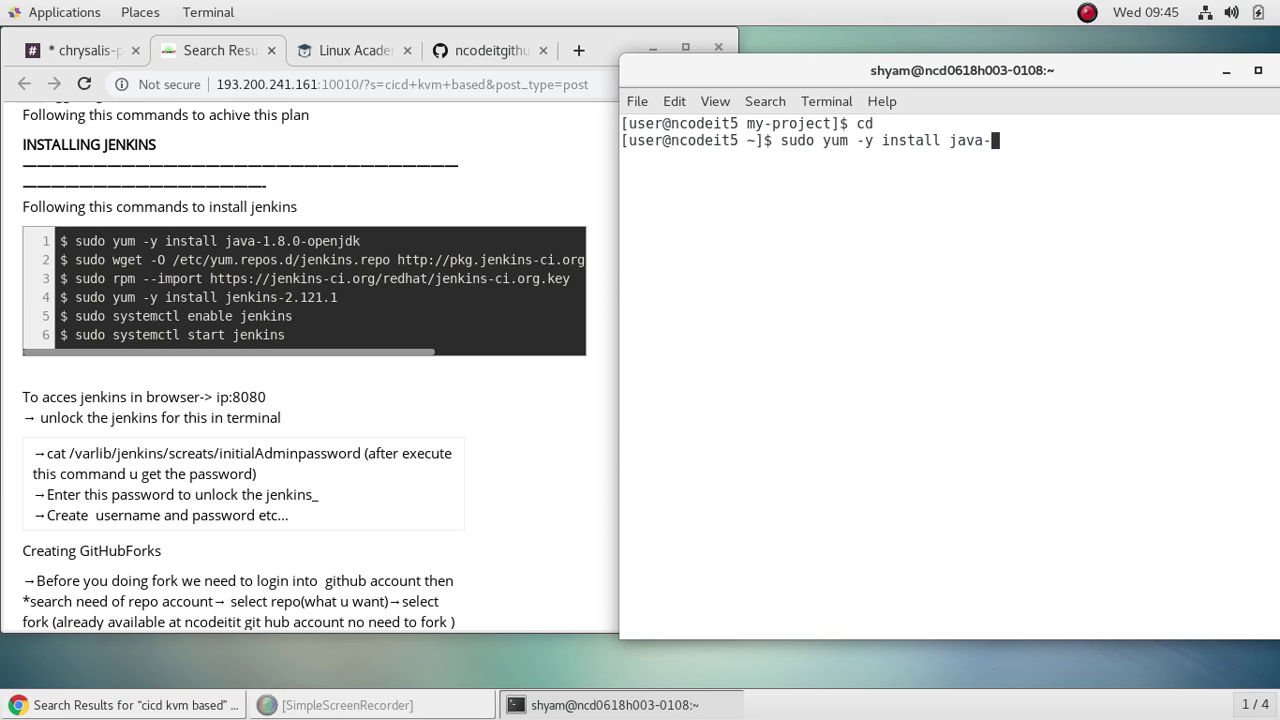
text(1.8.0-open)
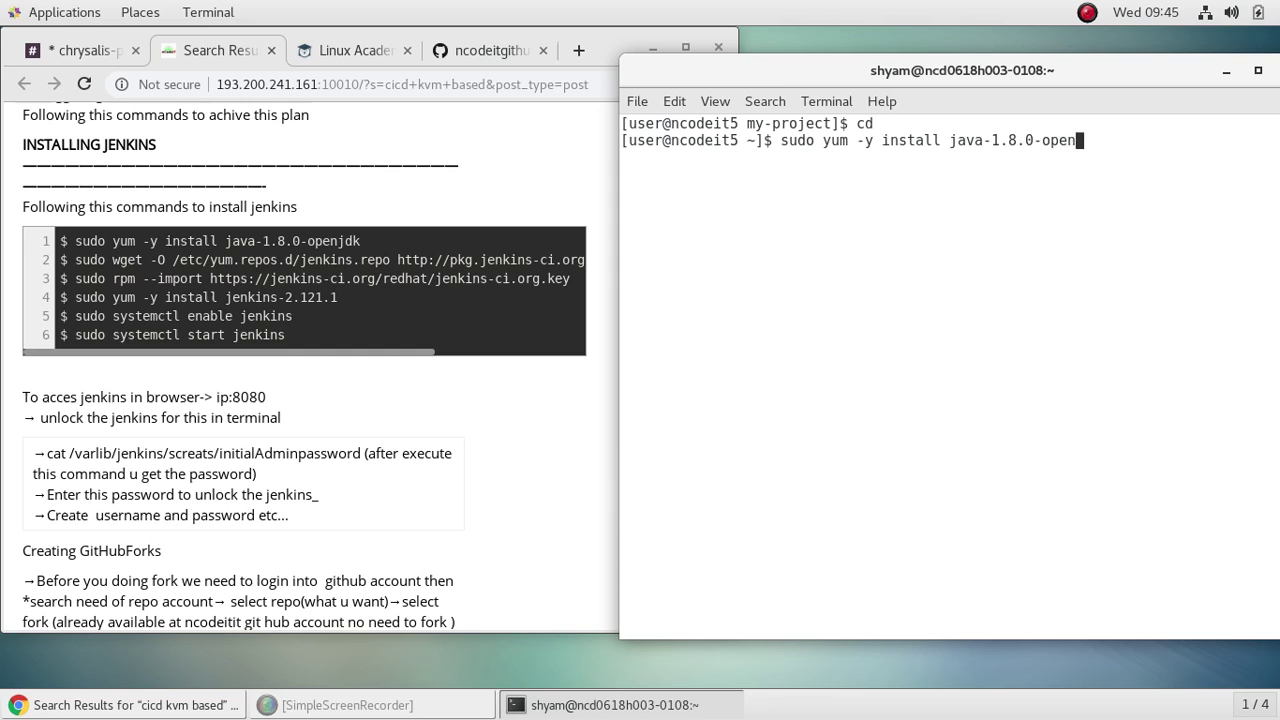
text(jdk)
key(Return)
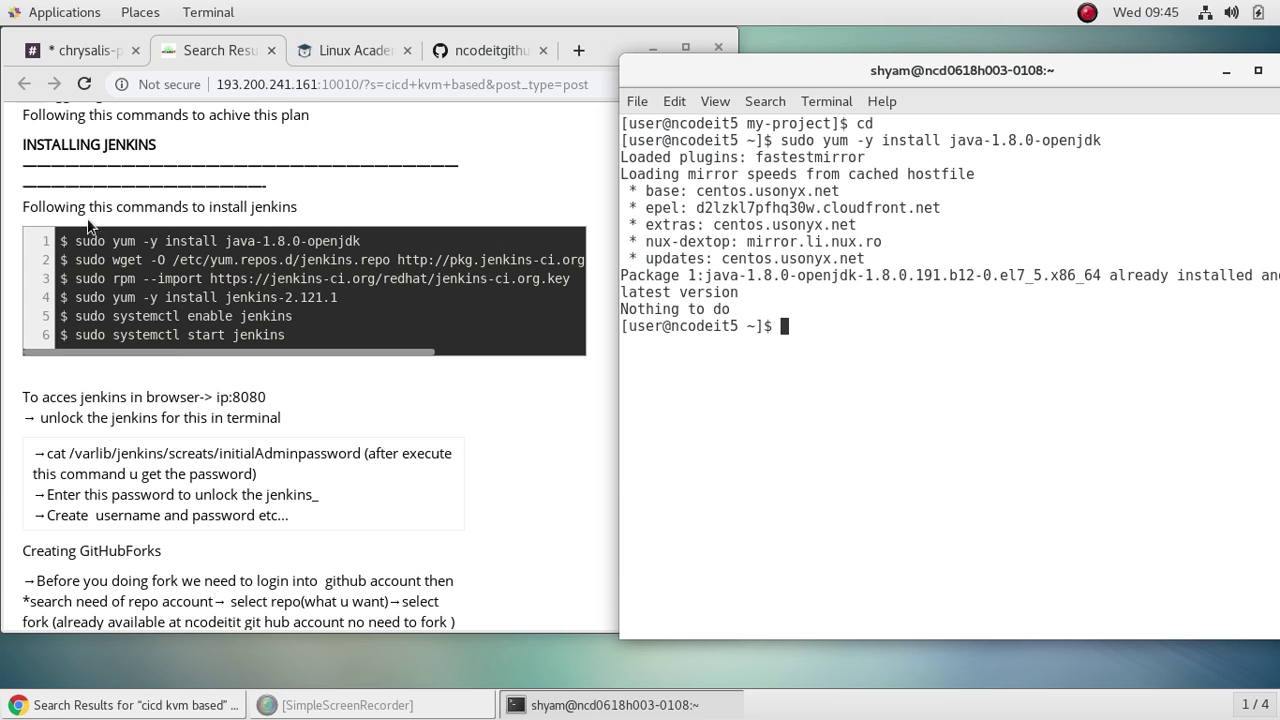
Step: Download the jenkins.repo file by pasting and running the wget command from the notes
drag(75, 259, 578, 265)
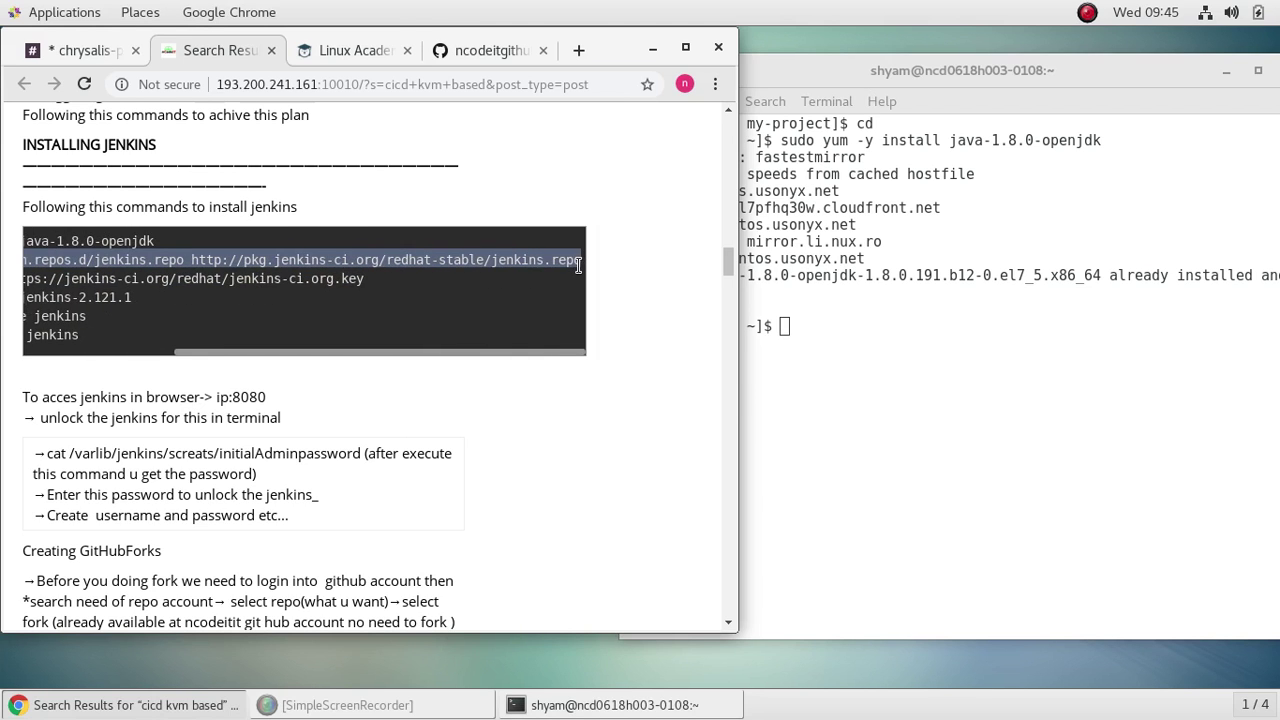
right_click(562, 258)
click(606, 273)
click(902, 372)
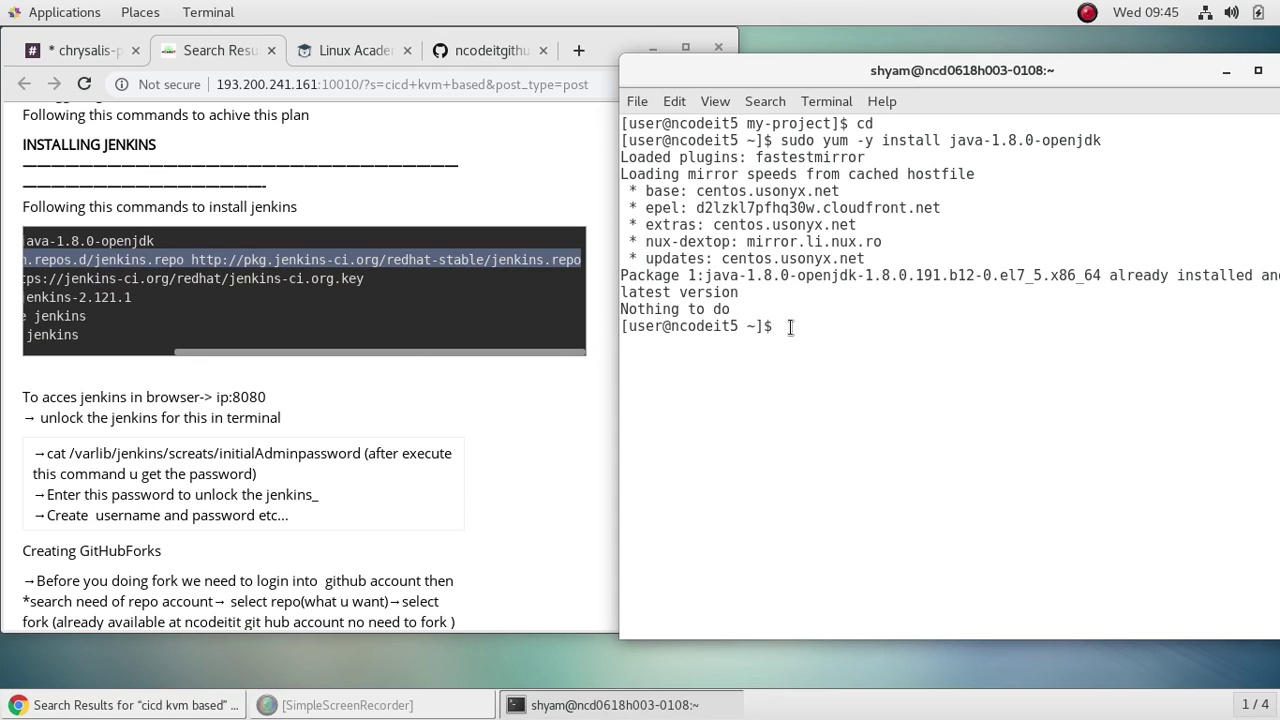
right_click(790, 327)
click(851, 400)
right_click(812, 325)
click(874, 418)
right_click(527, 260)
click(560, 277)
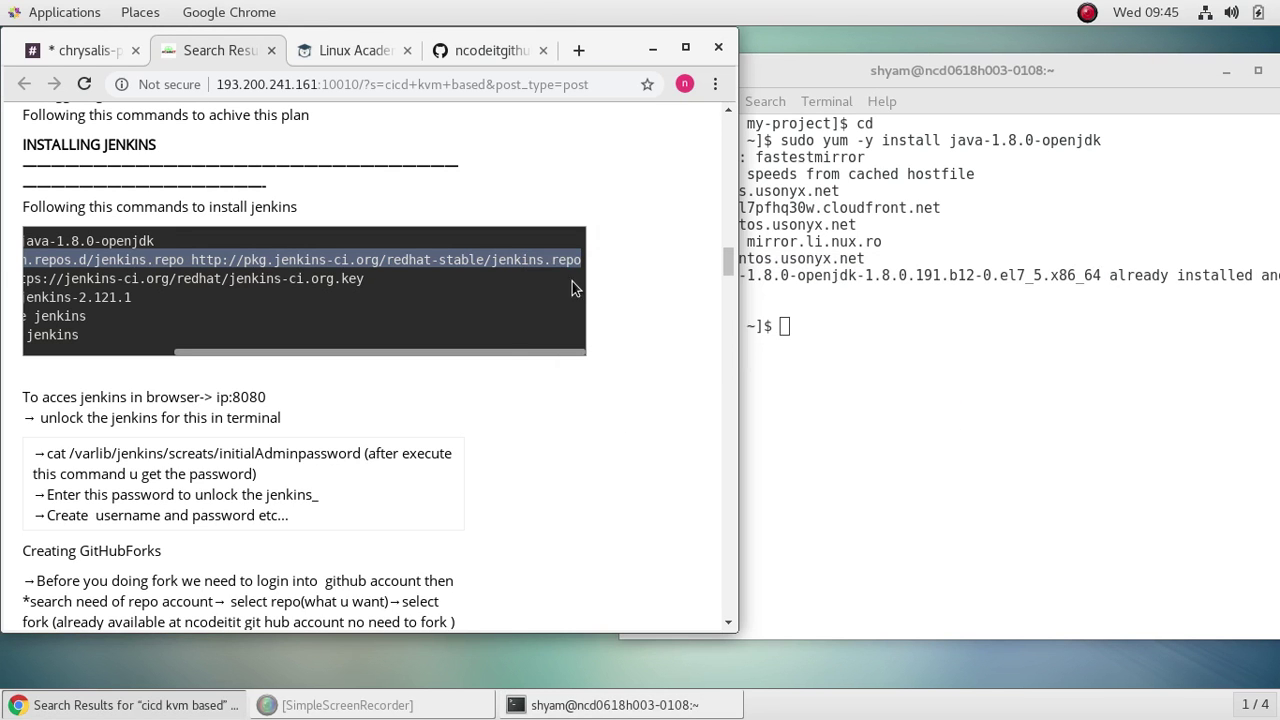
right_click(788, 328)
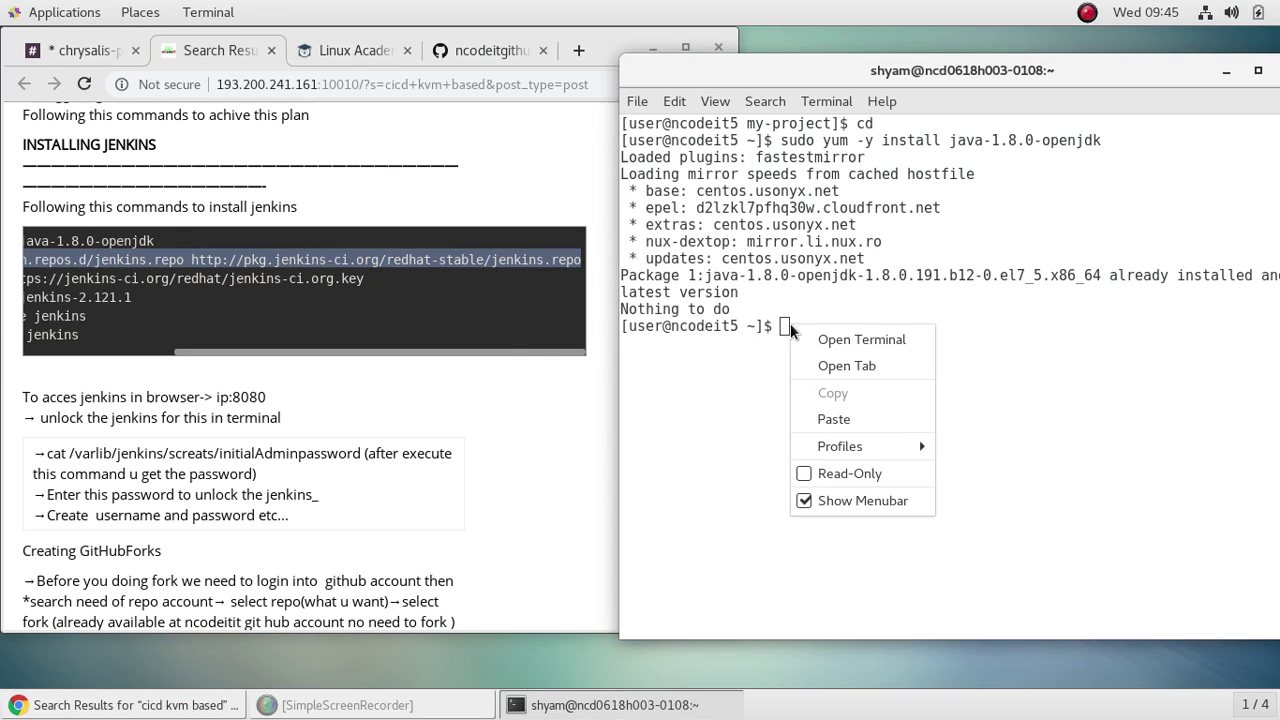
click(835, 418)
key(Return)
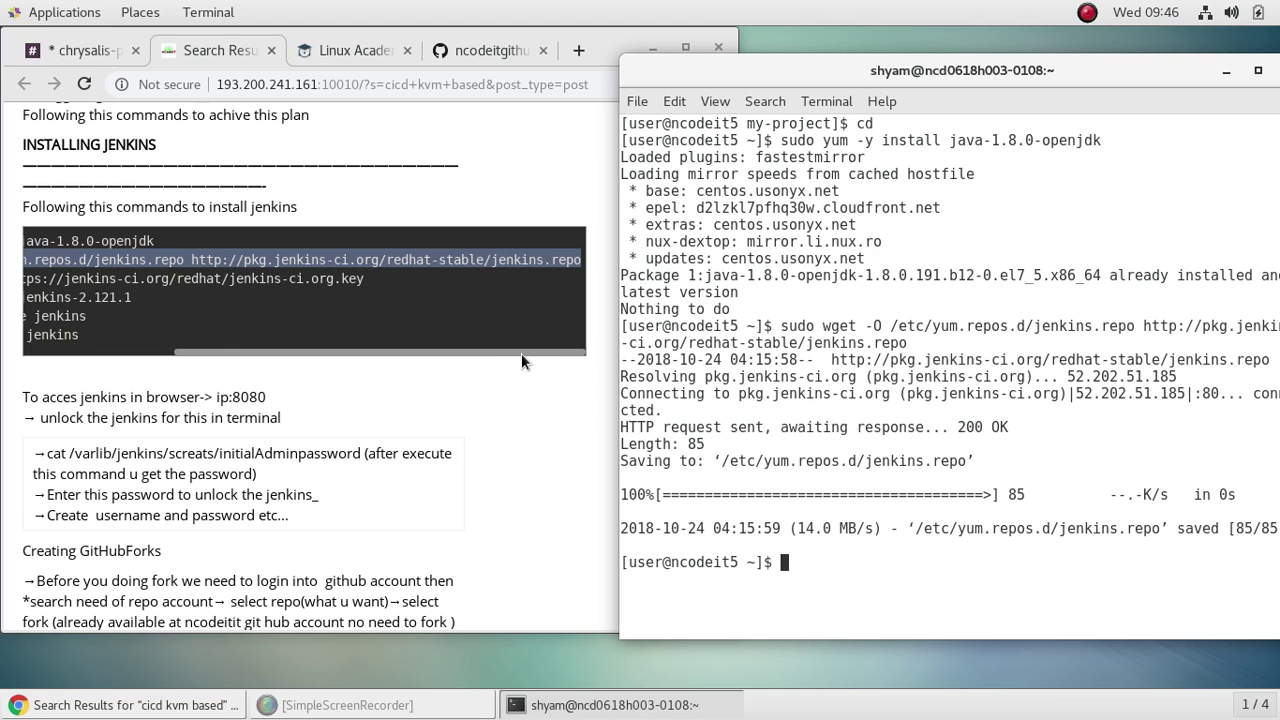
Step: Import the Jenkins signing key with the rpm import command from the notes
drag(521, 352, 248, 374)
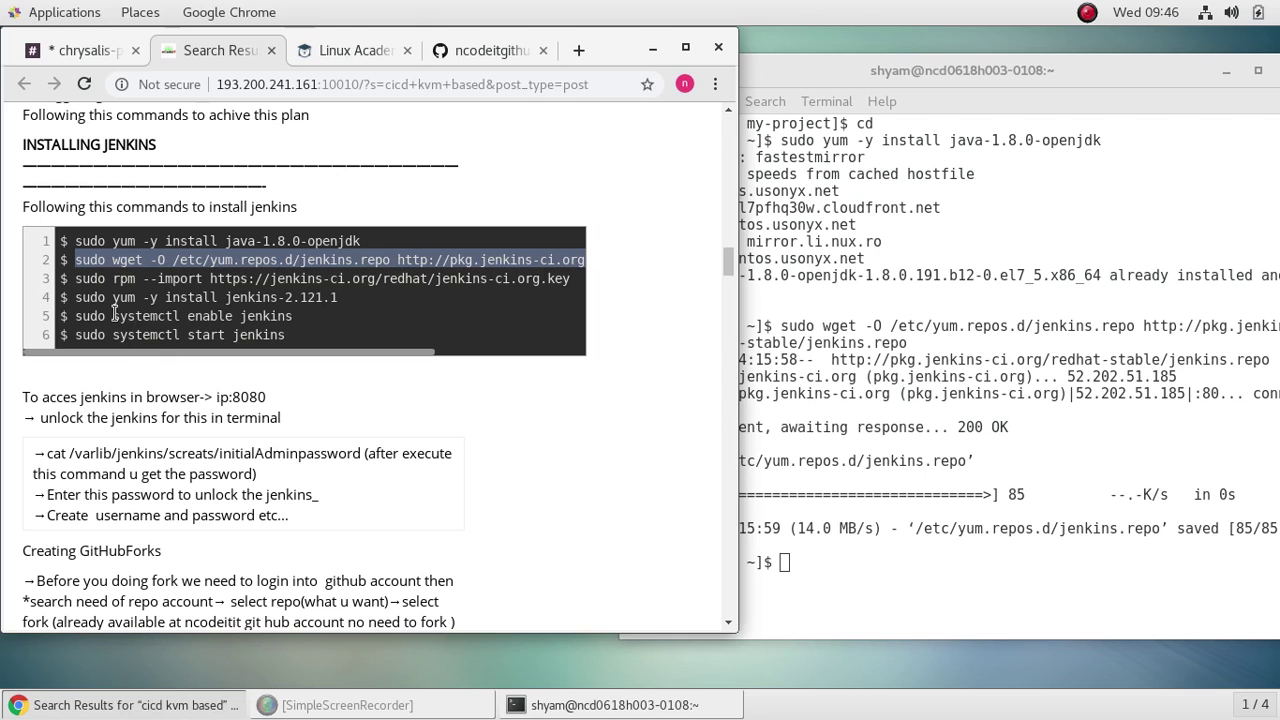
drag(75, 279, 567, 282)
right_click(510, 277)
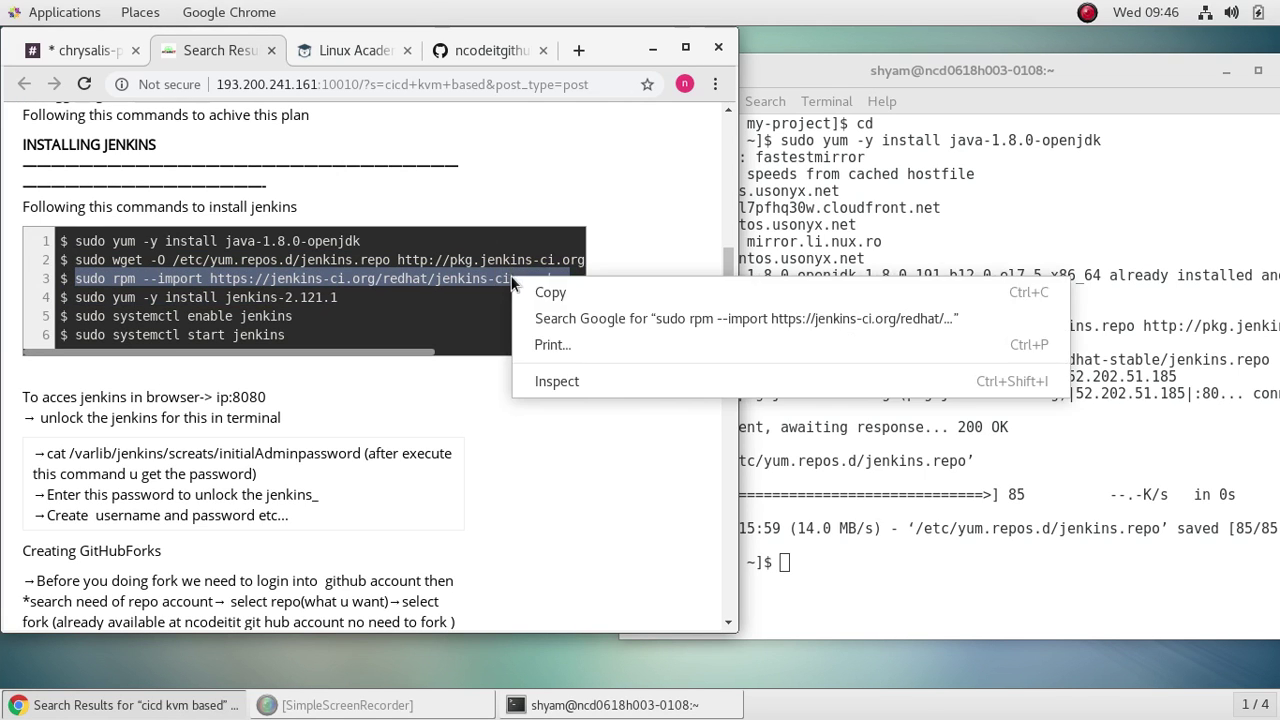
click(537, 292)
click(823, 589)
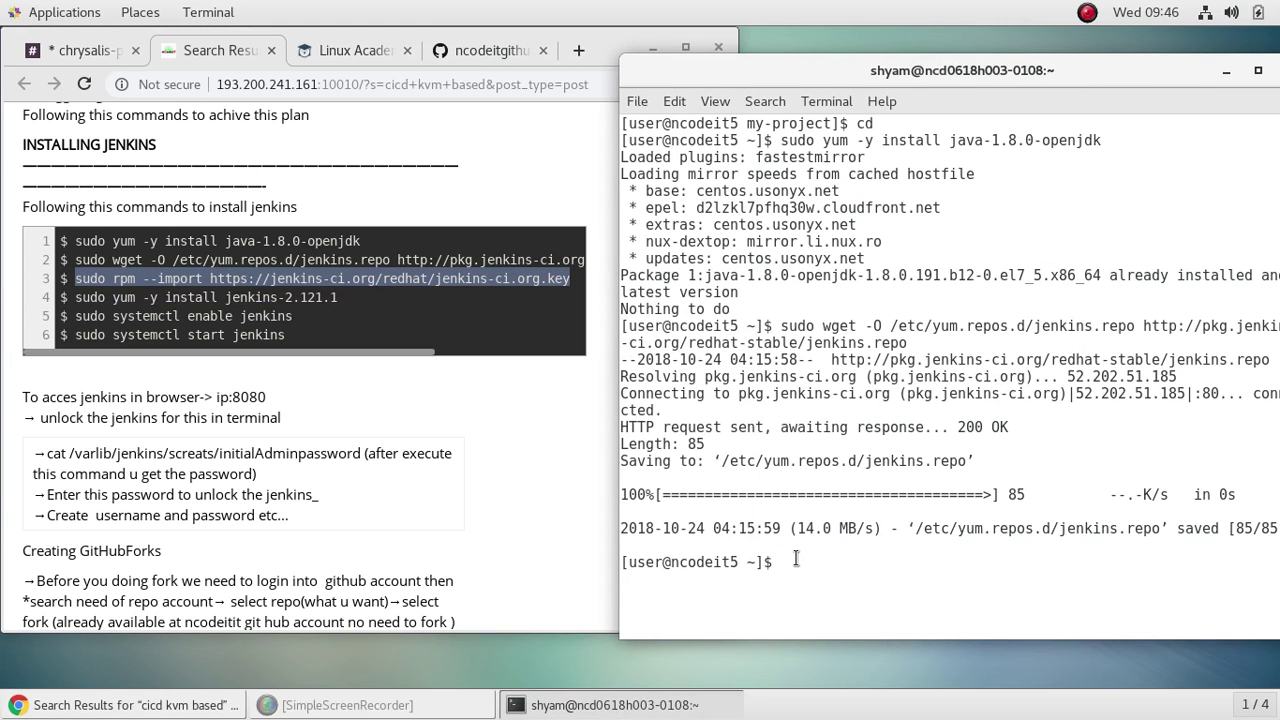
right_click(797, 558)
click(848, 465)
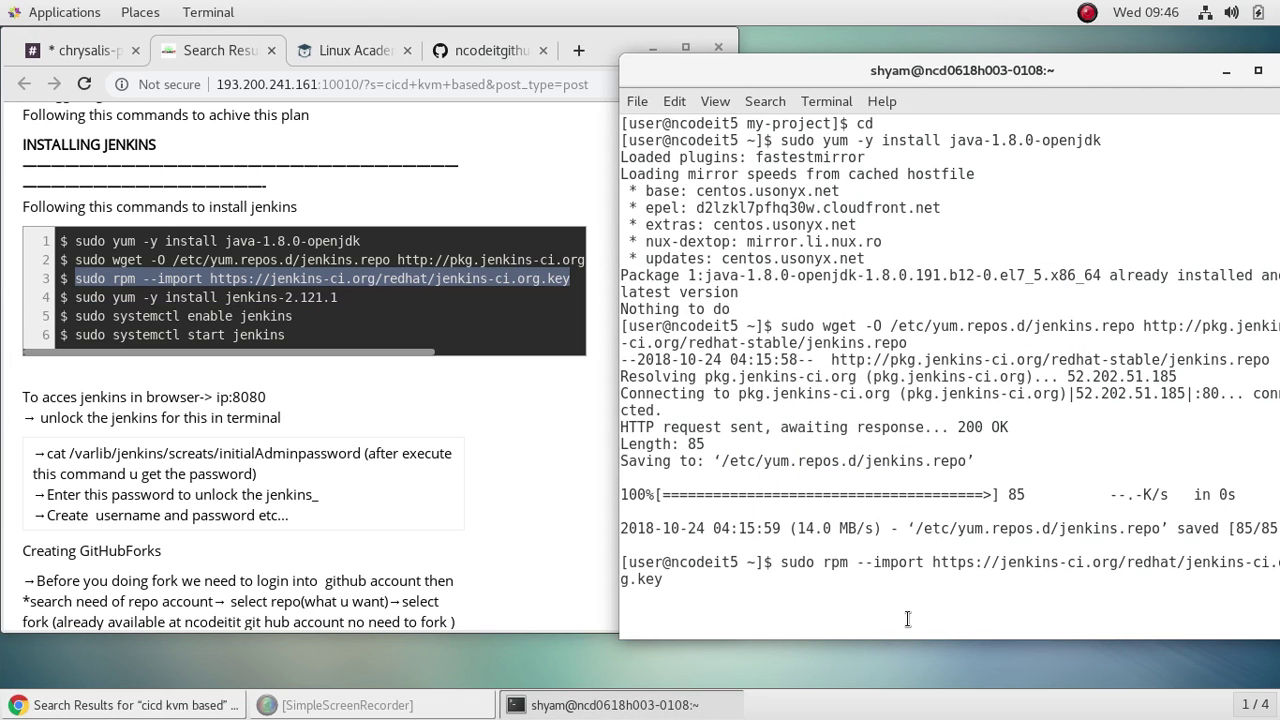
key(Return)
Step: Paste and run the jenkins-2.121.1 install command from the setup notes
click(394, 313)
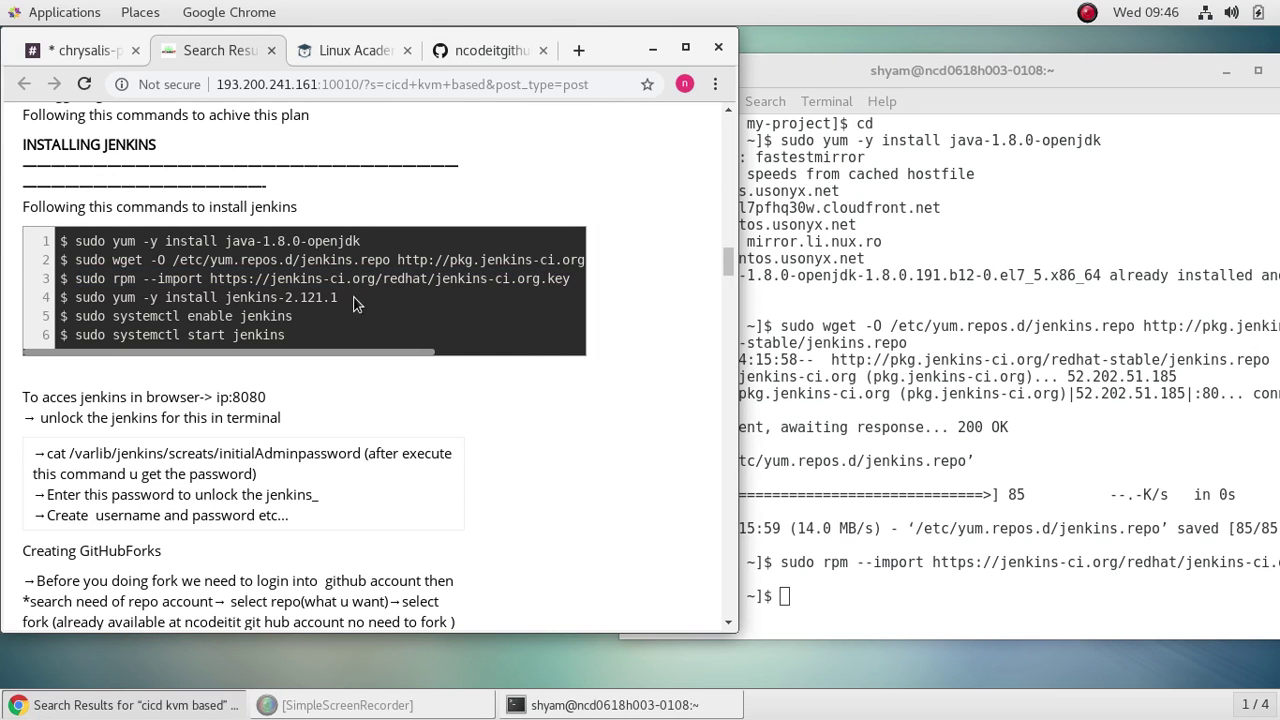
drag(353, 298, 72, 297)
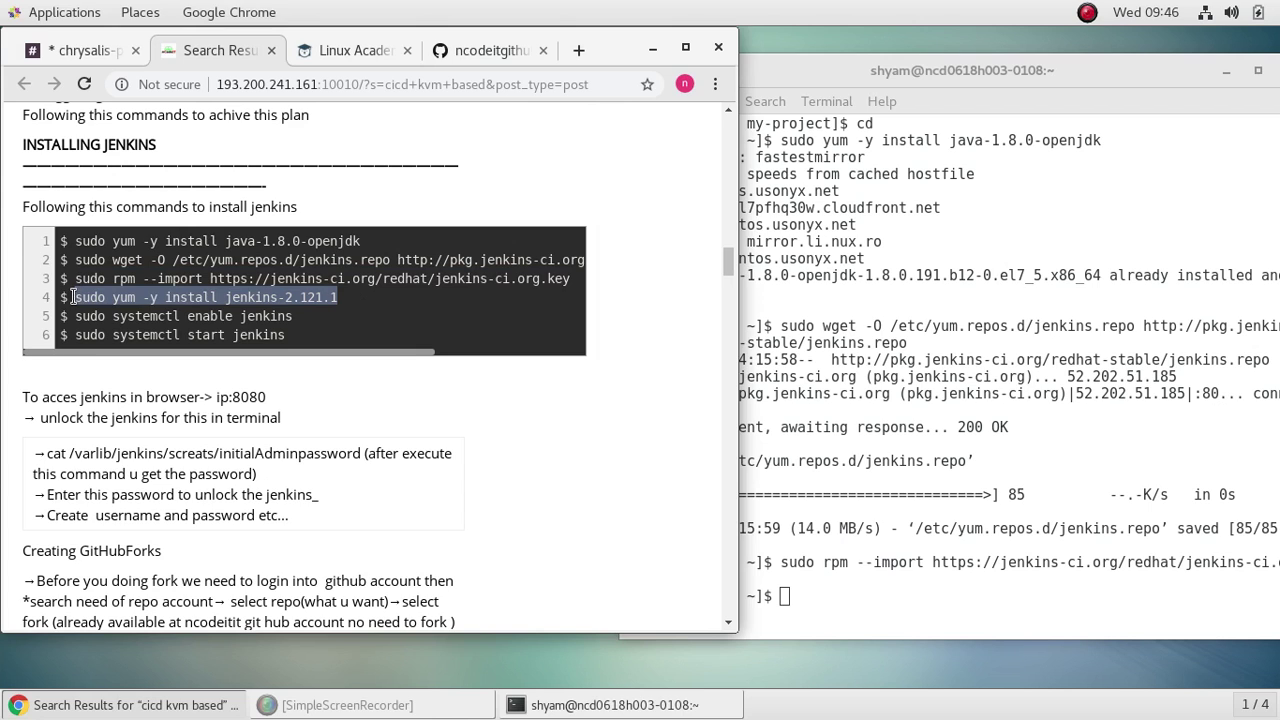
right_click(96, 296)
click(170, 313)
click(904, 601)
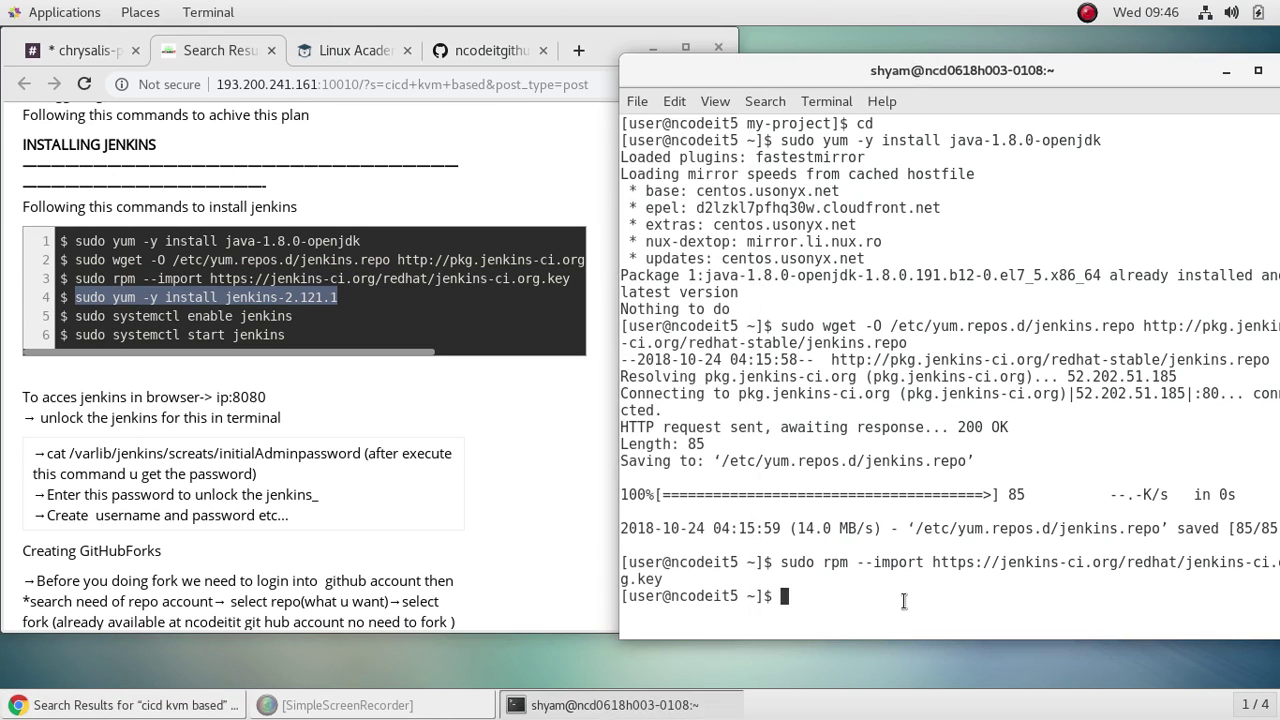
right_click(789, 596)
click(900, 493)
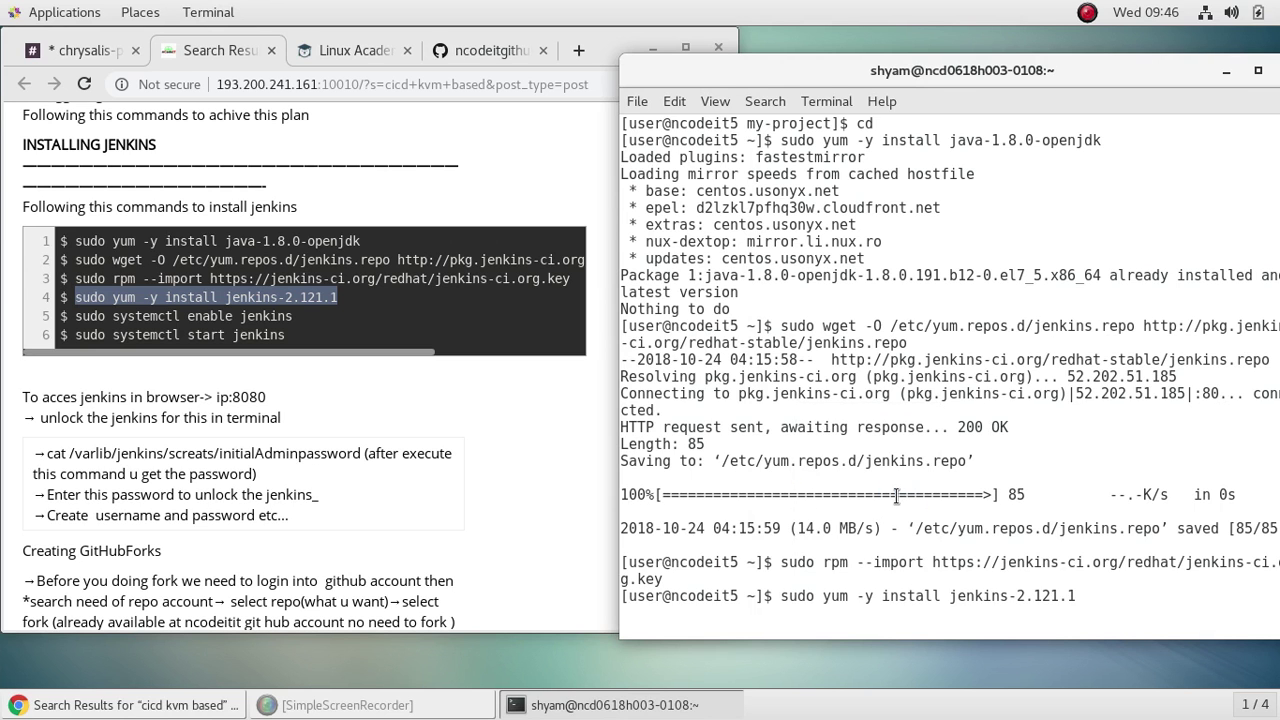
key(Return)
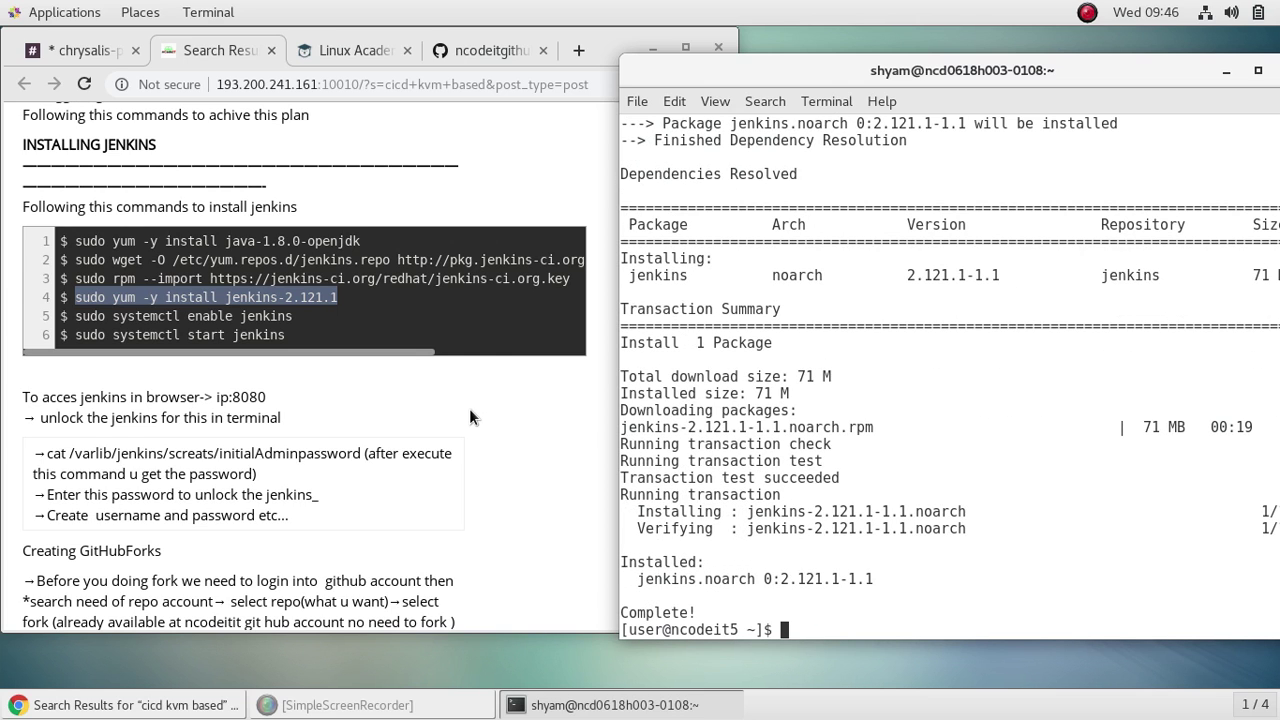
Step: Enable and start the jenkins service with sudo systemctl enable and start
text(sudo systemctl)
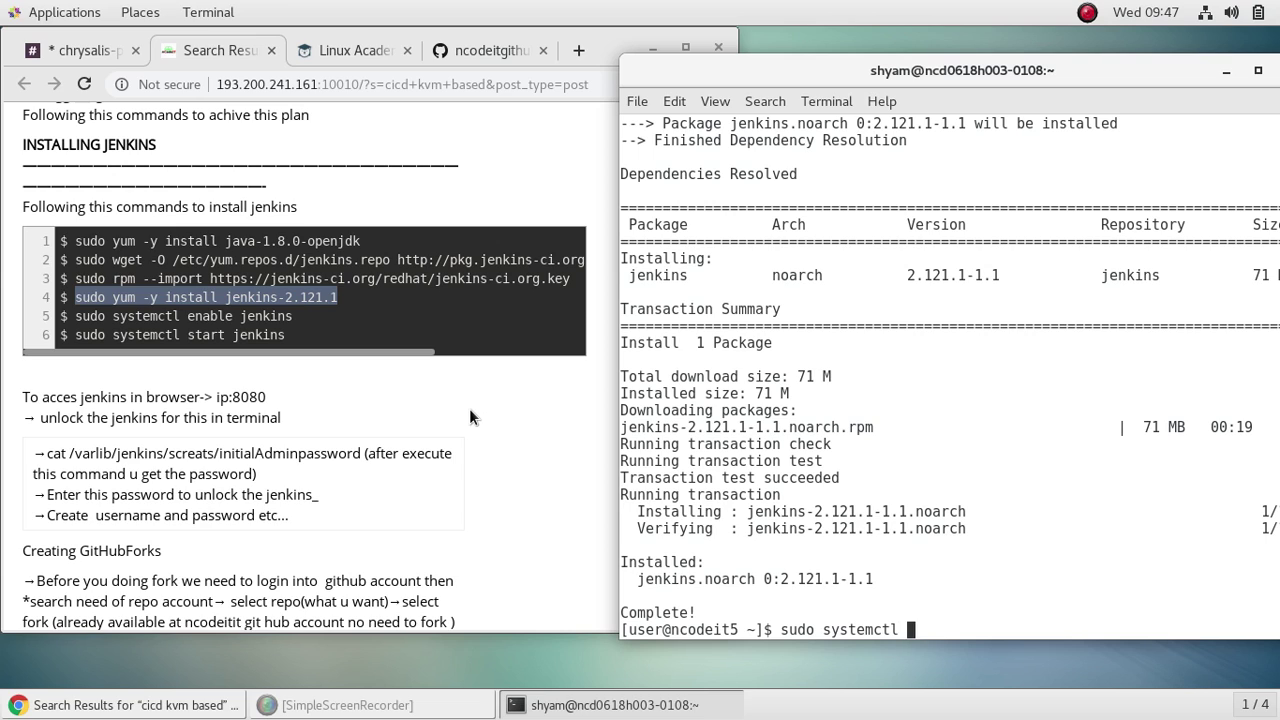
text( enable jenkins)
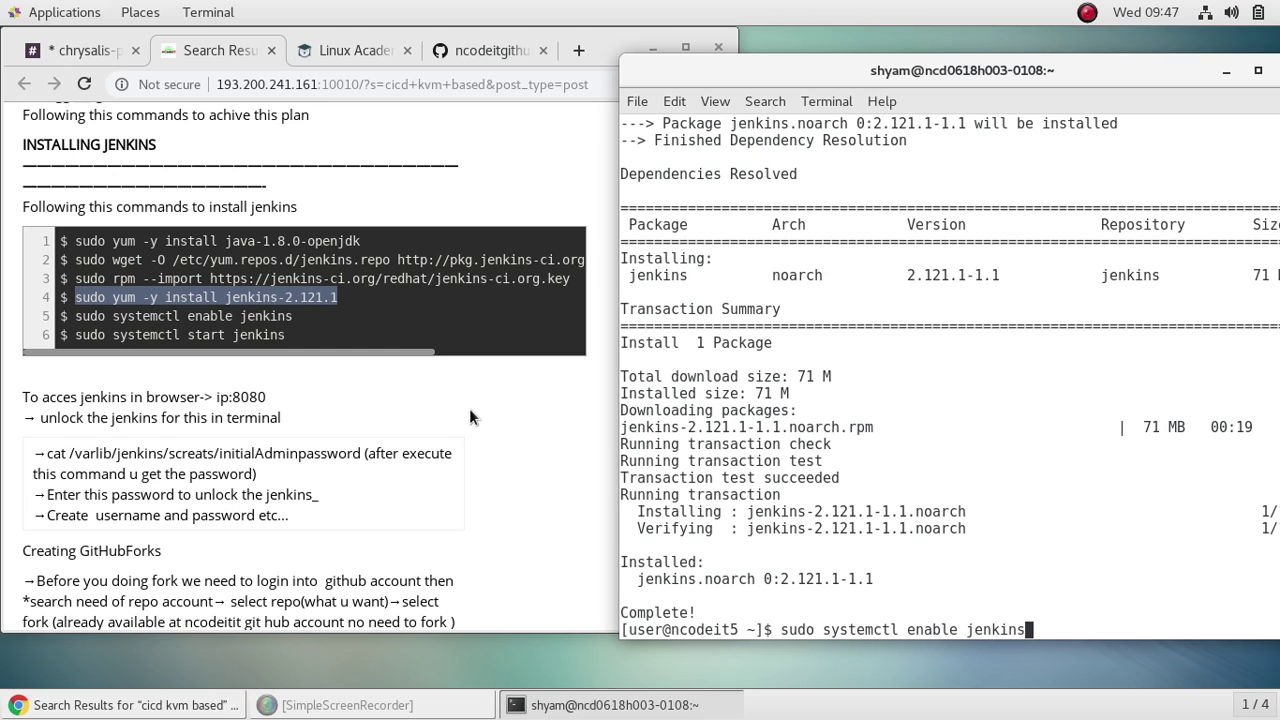
key(Return)
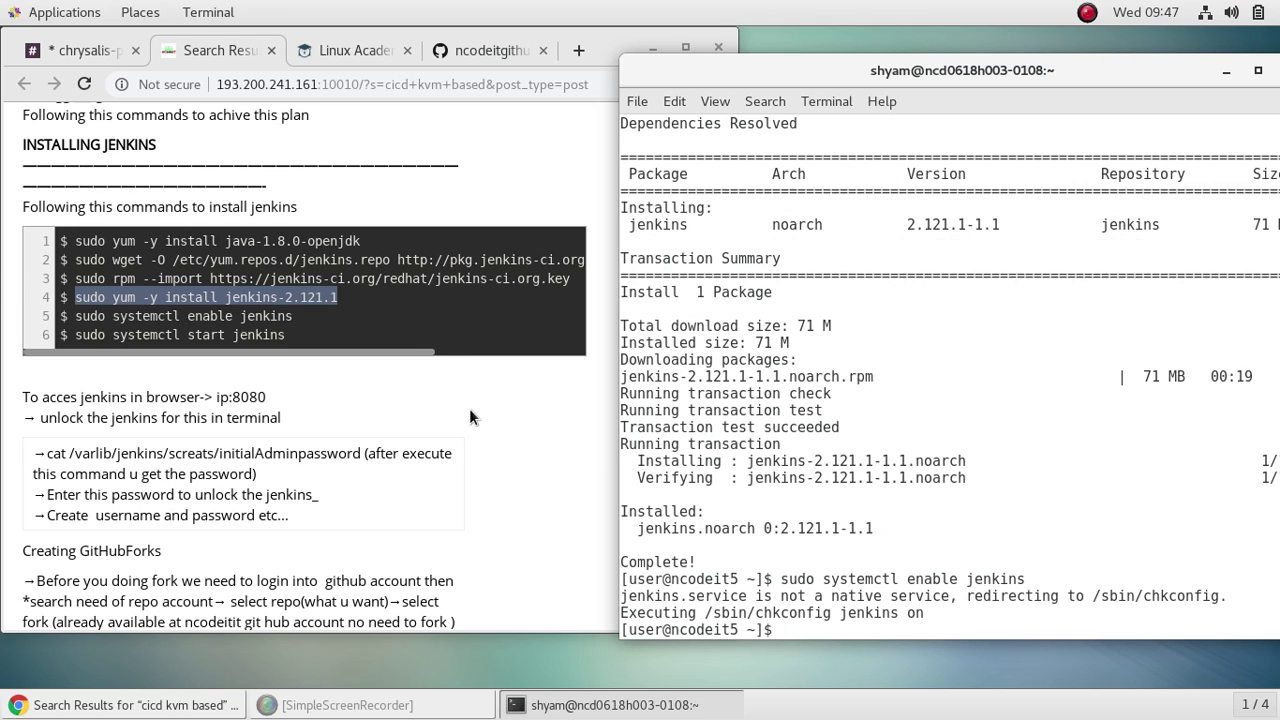
text(sudo systemc)
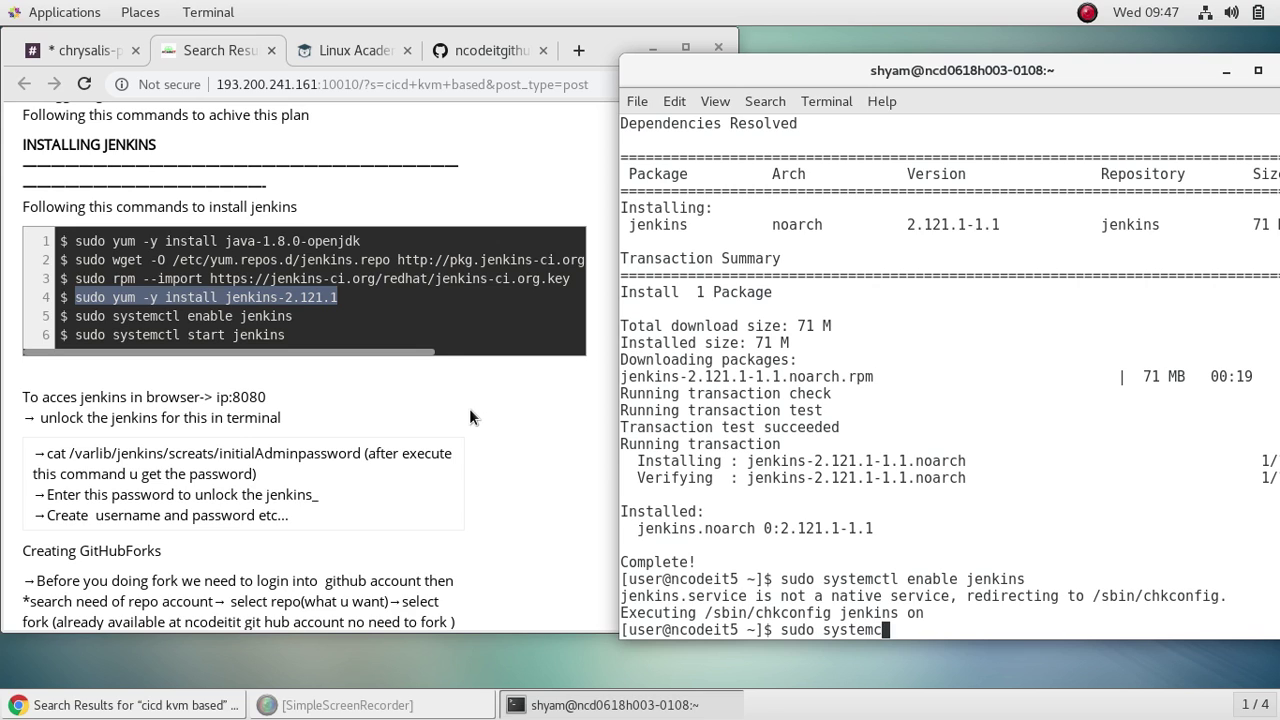
text(tl start jenkins)
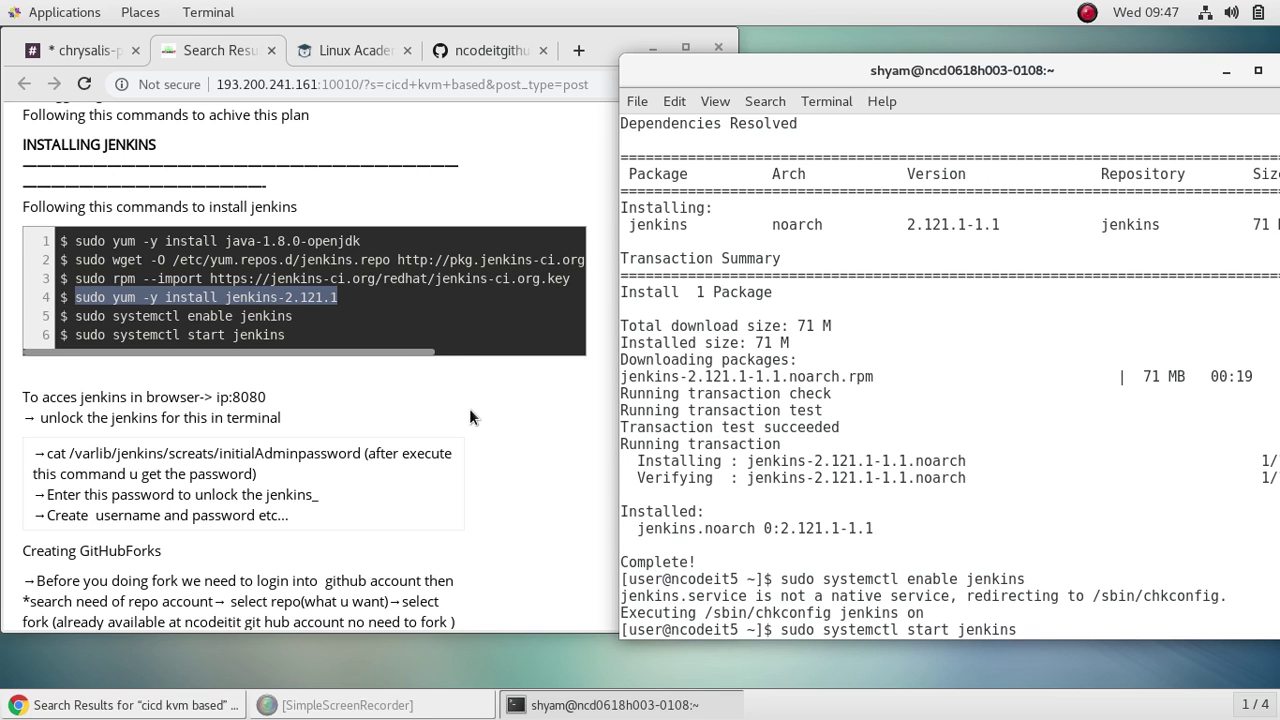
key(Return)
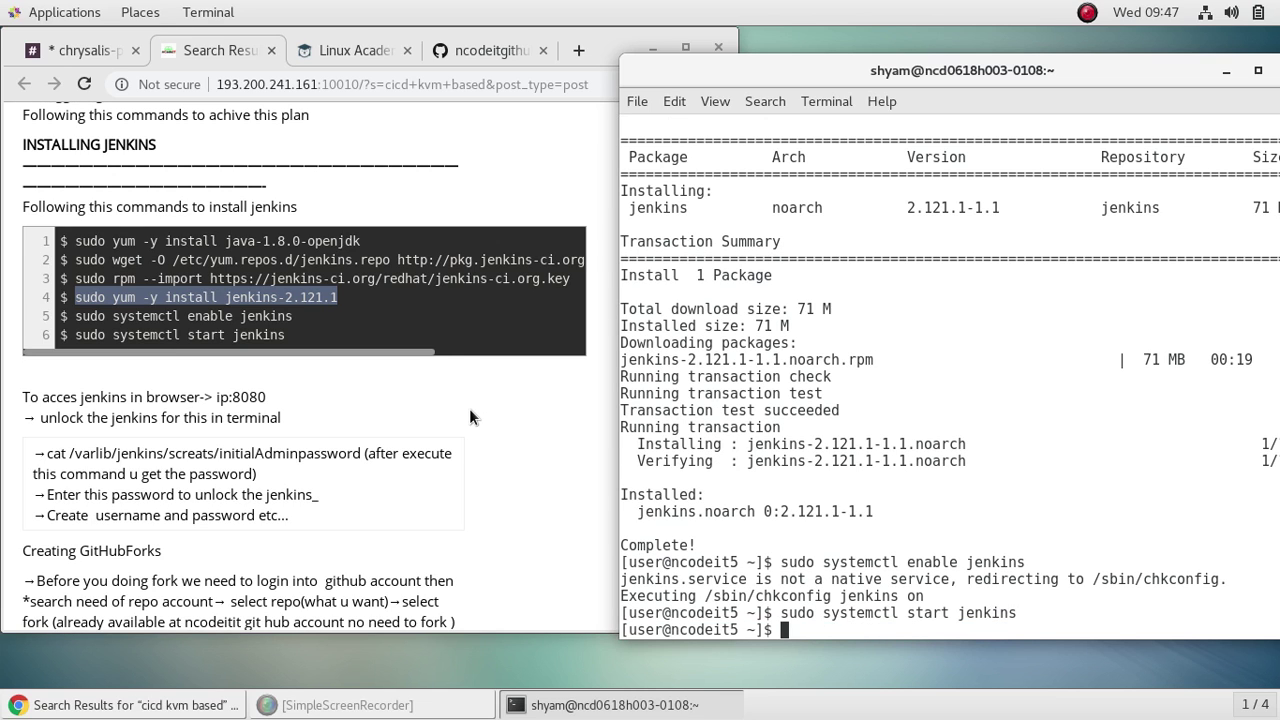
Step: Re-run the enable command, then check sudo systemctl status jenkins shows active (running)
key(Up)
key(Up)
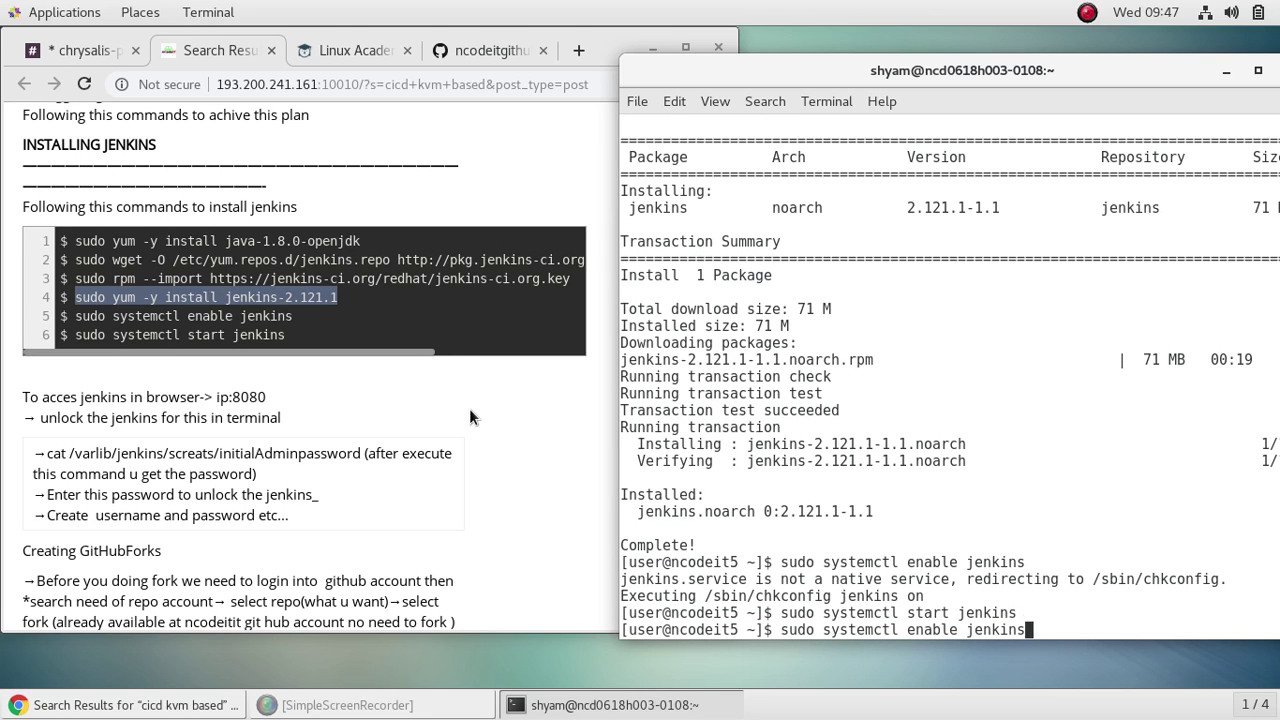
key(Return)
key(Up)
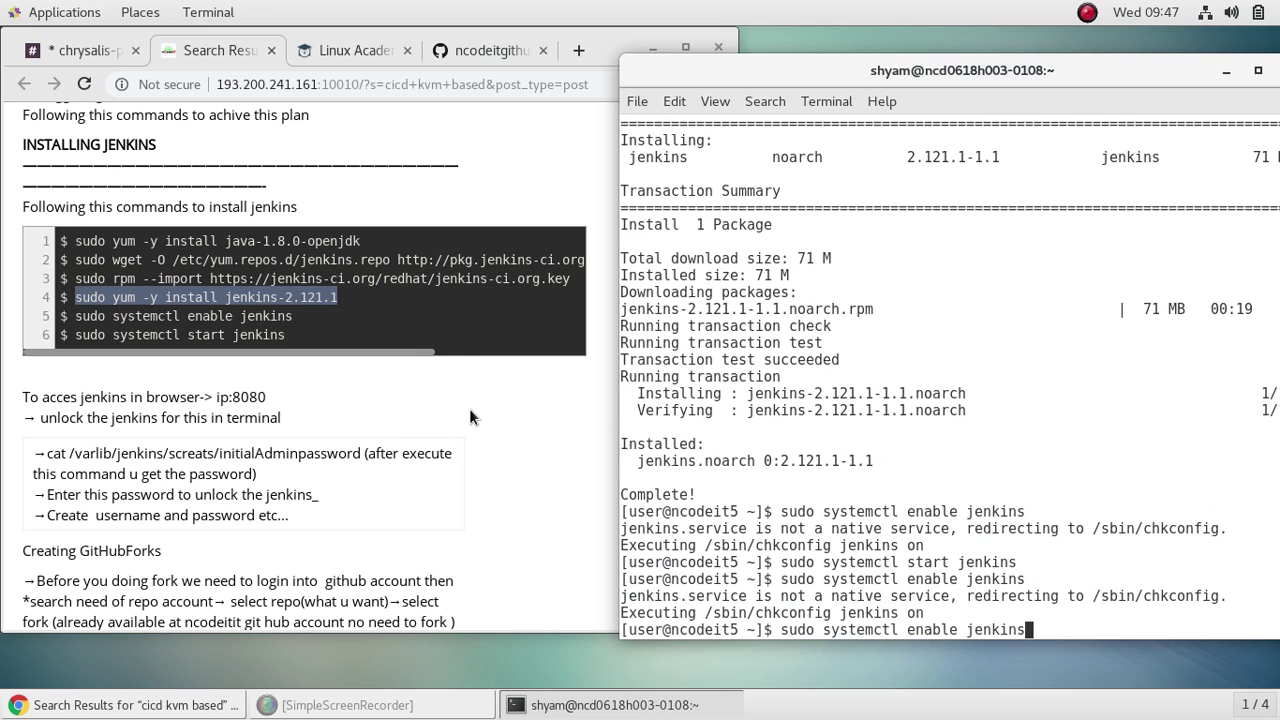
key(Left)
key(Left)
key(Left)
key(Left)
key(Left)
key(Left)
key(Left)
key(BackSpace)
key(BackSpace)
key(BackSpace)
key(BackSpace)
key(BackSpace)
key(BackSpace)
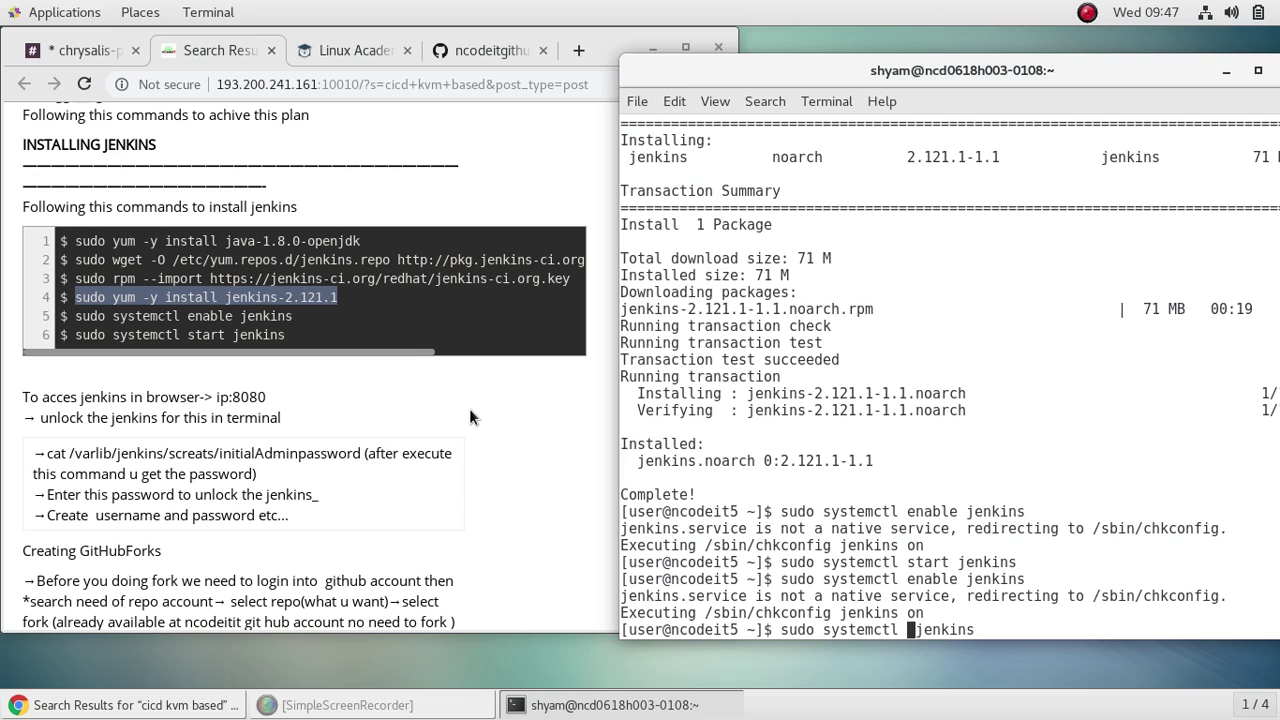
text(status)
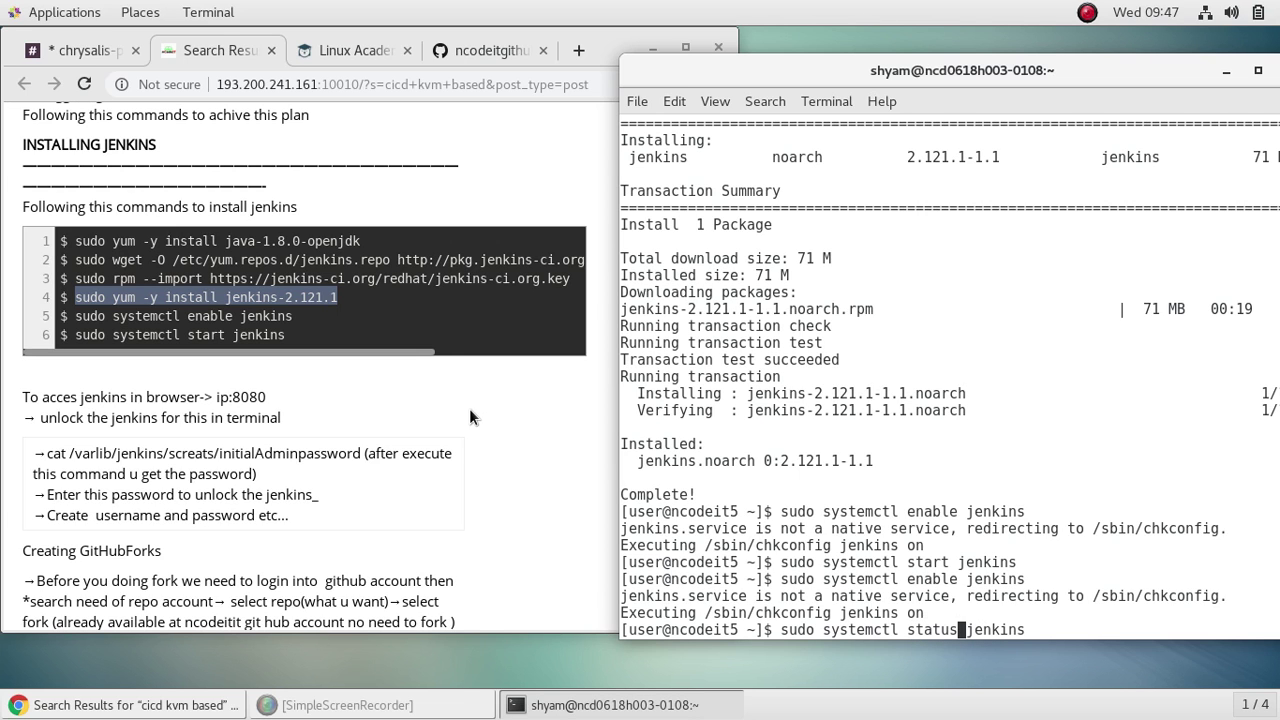
key(Return)
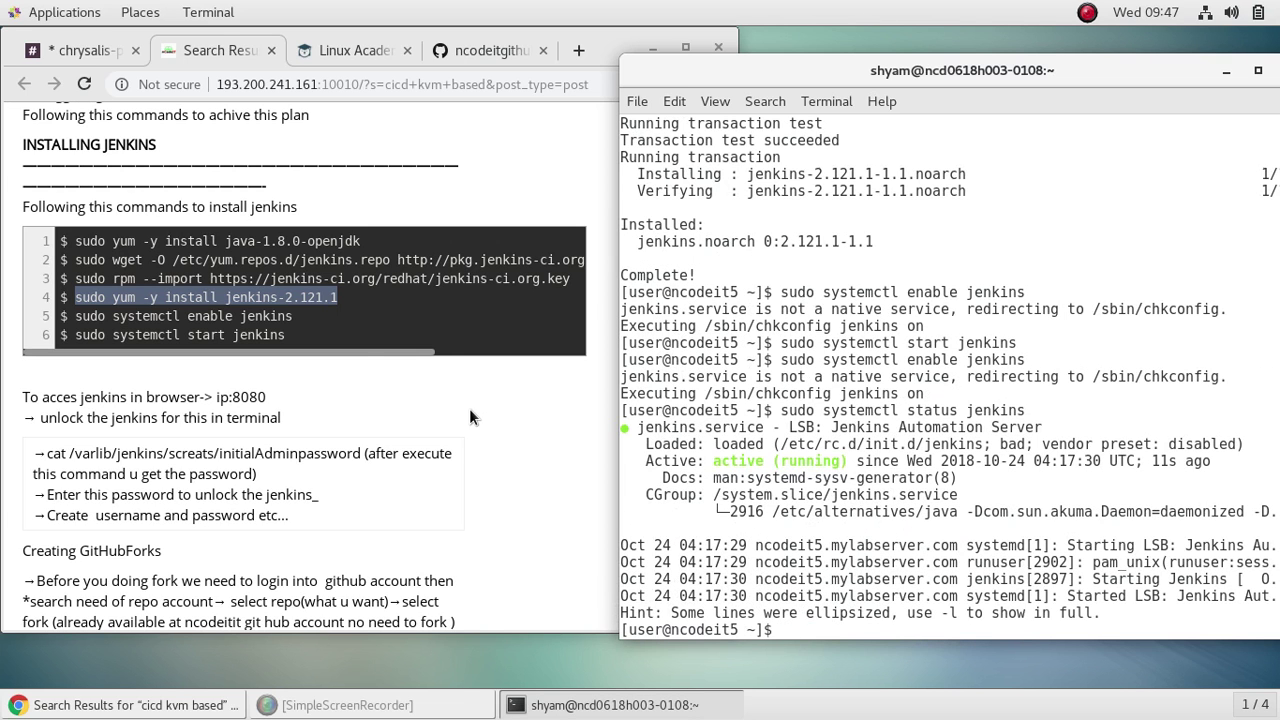
scroll(347, 556, down, 5)
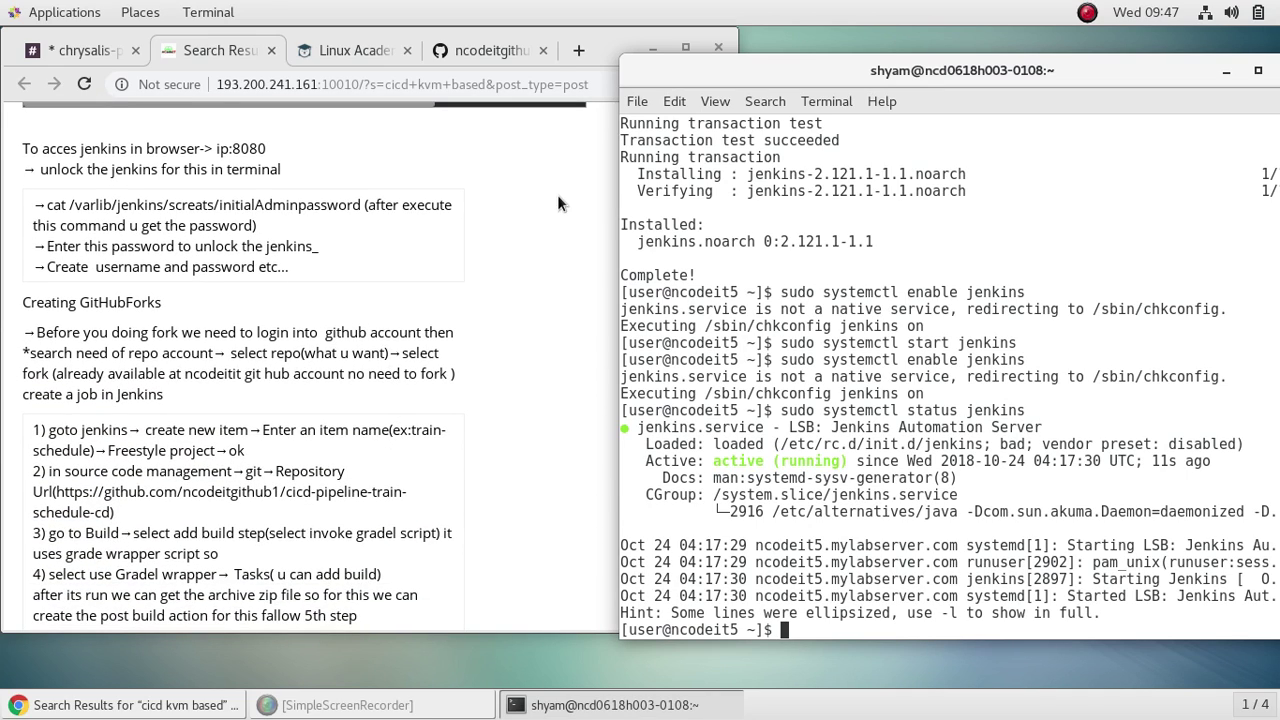
Step: Maximize Chrome and copy server 5's public IP from the Linux Academy lab servers page
click(561, 212)
click(685, 47)
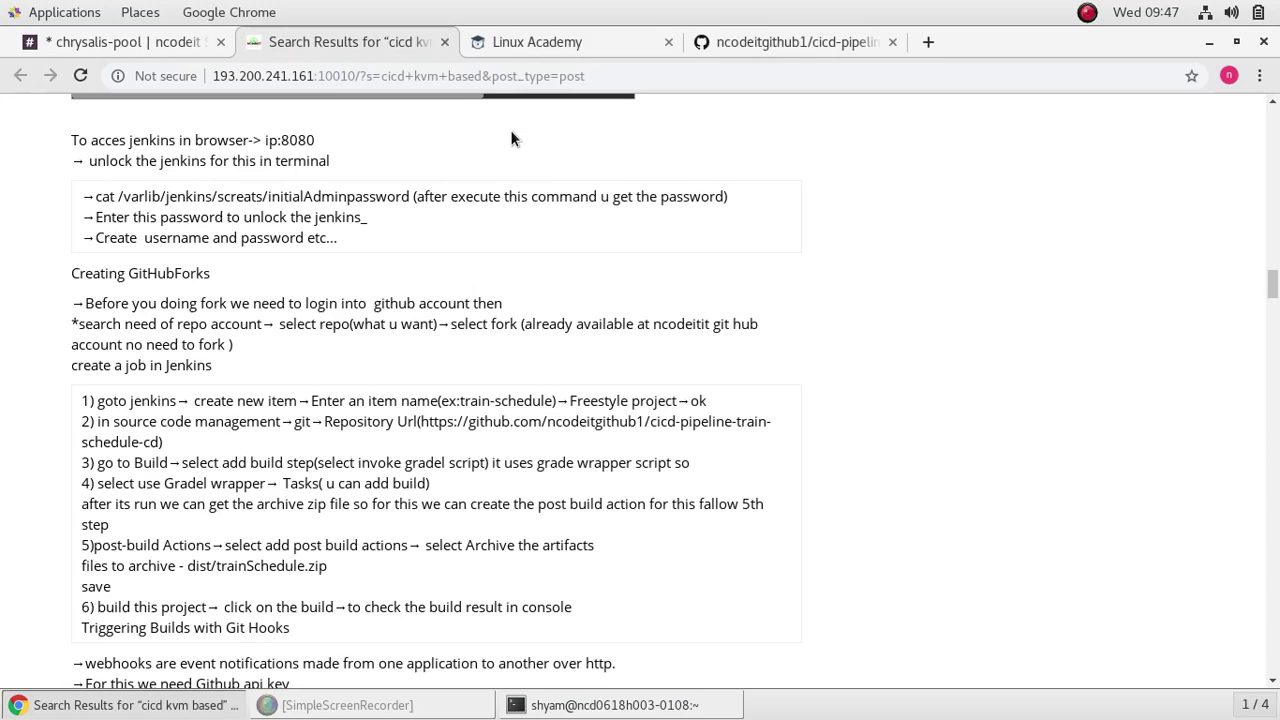
click(601, 45)
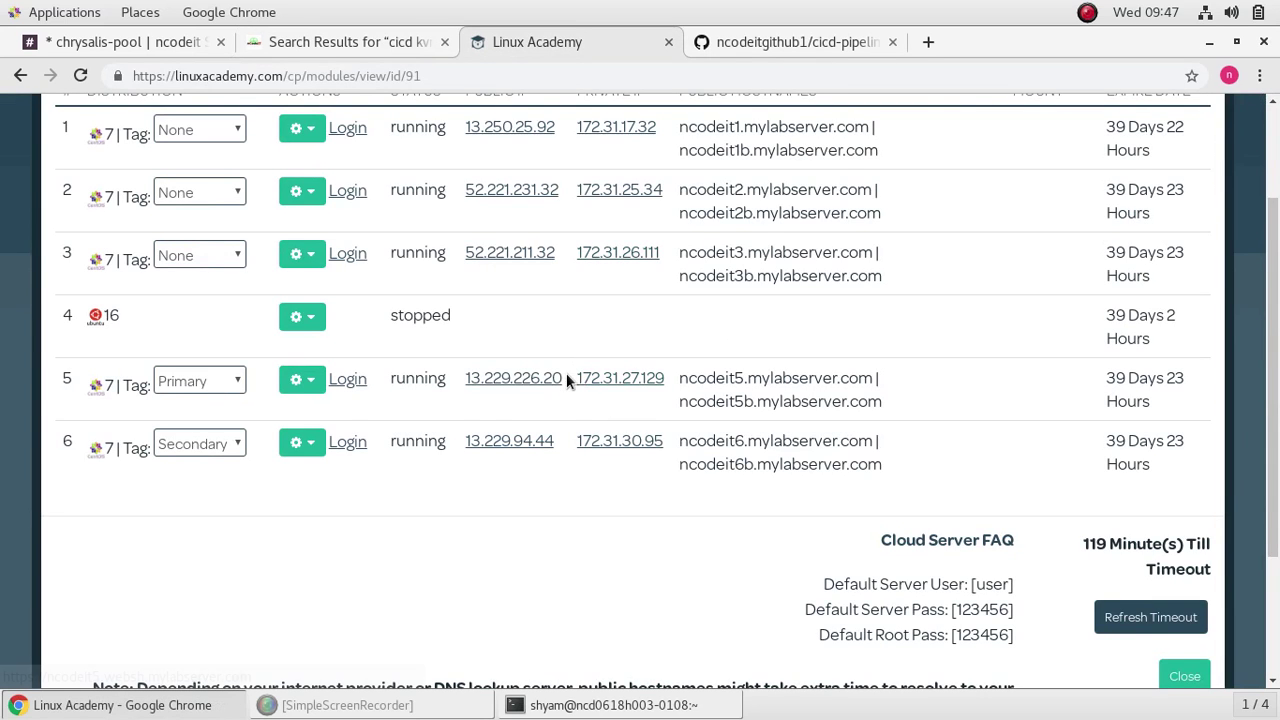
drag(563, 378, 465, 378)
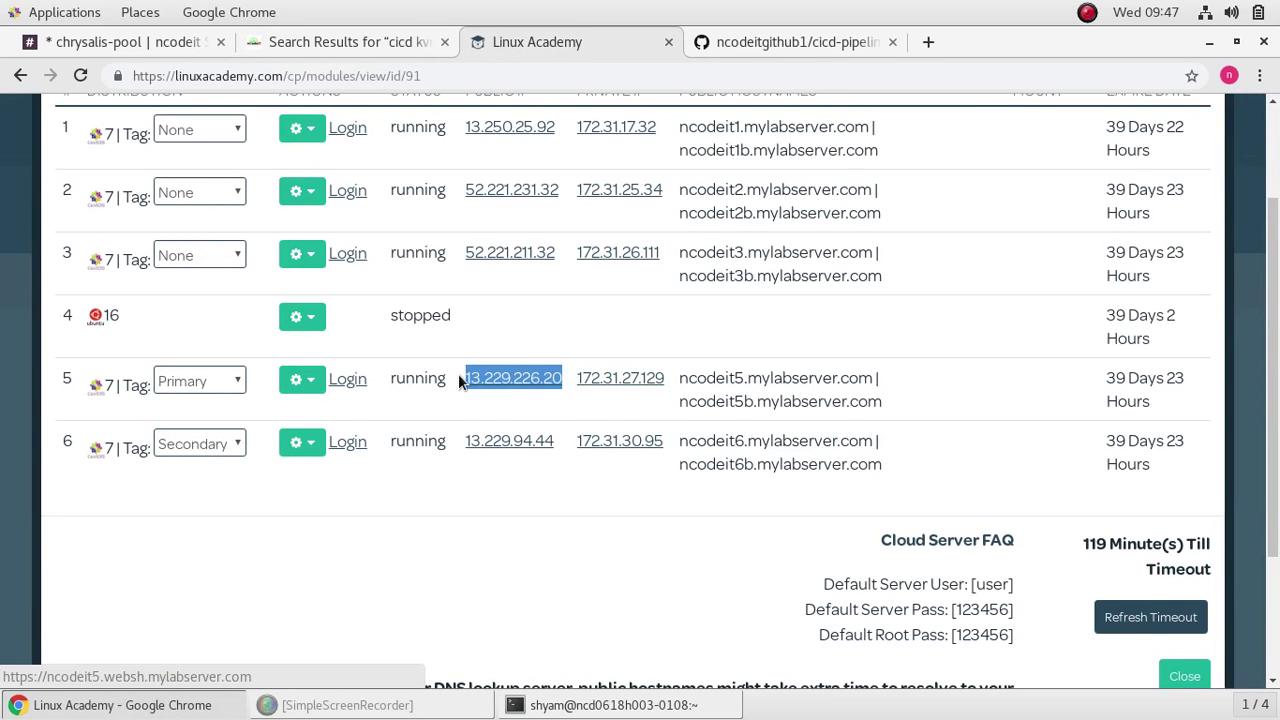
right_click(517, 379)
click(572, 544)
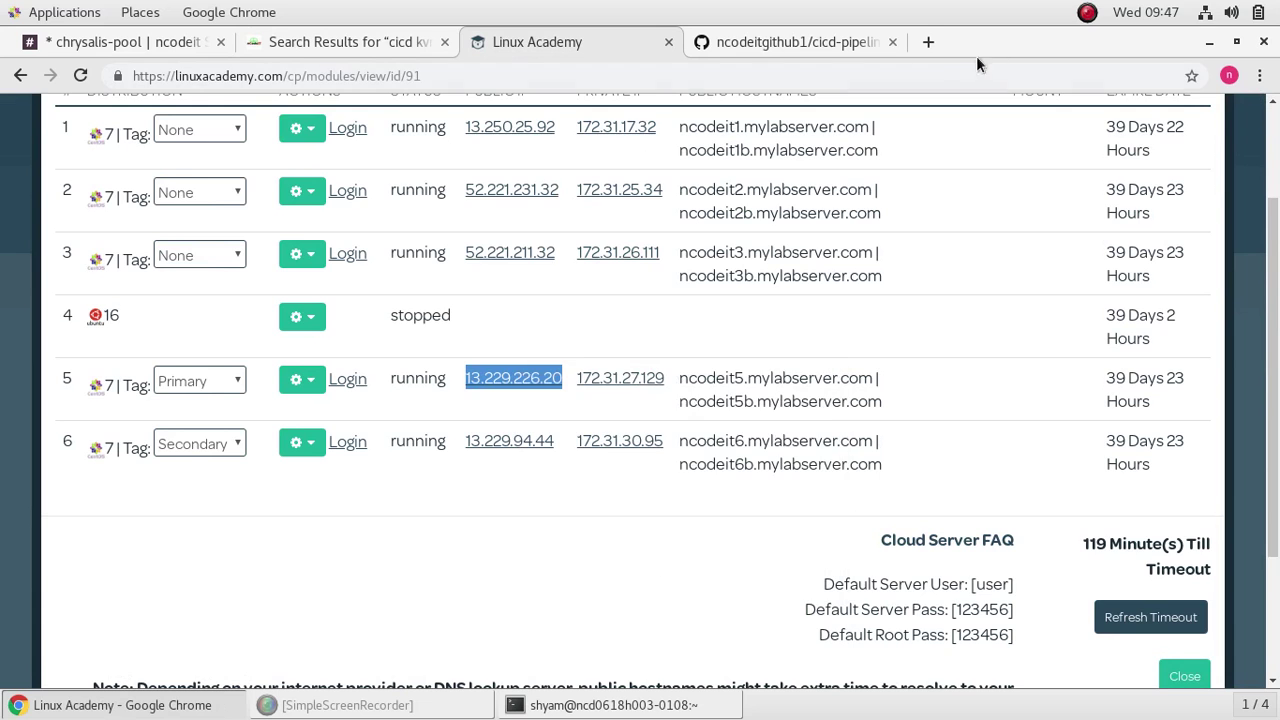
Step: Load 13.229.226.20:8080 in a new tab to reach the Jenkins server
click(921, 42)
right_click(541, 75)
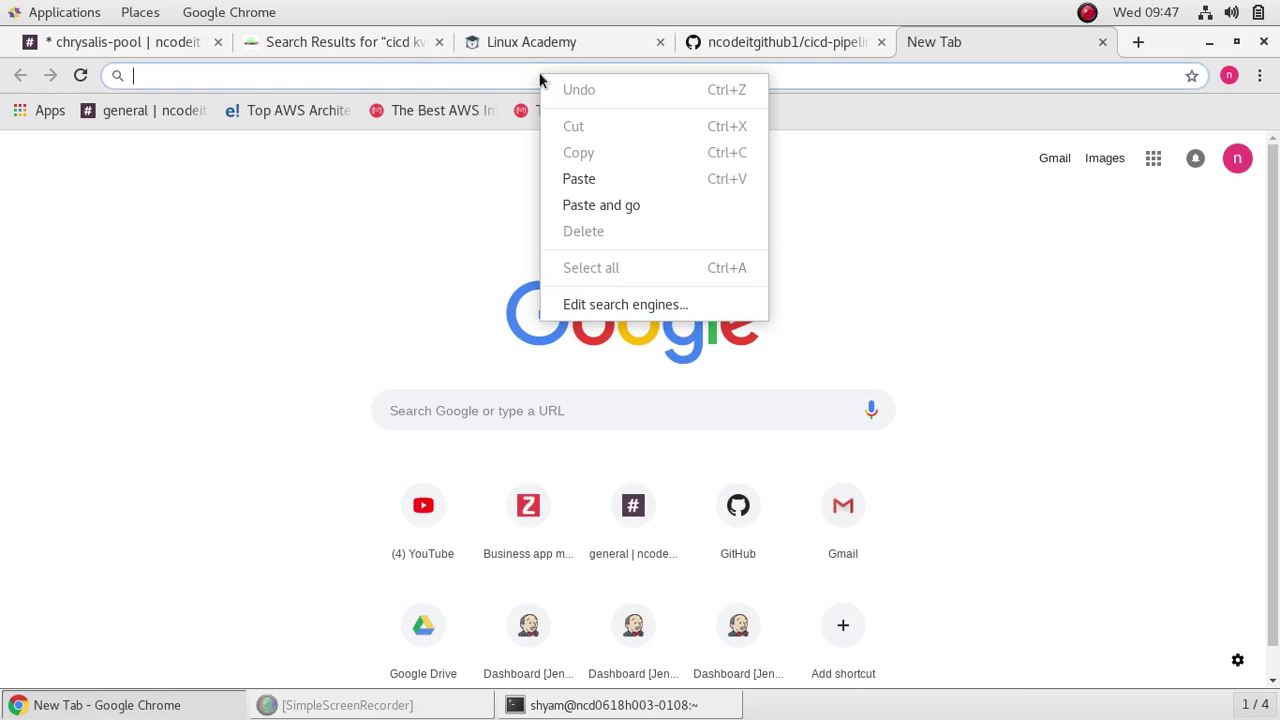
click(613, 183)
text(:)
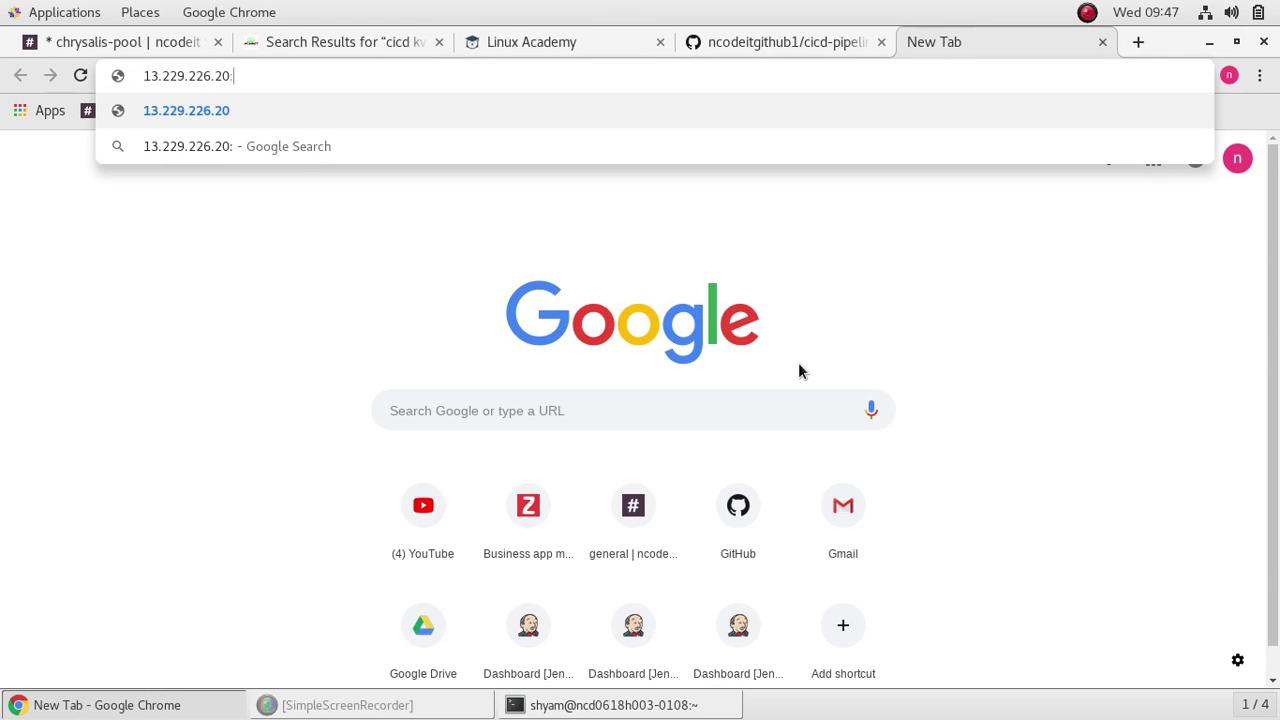
text(8080)
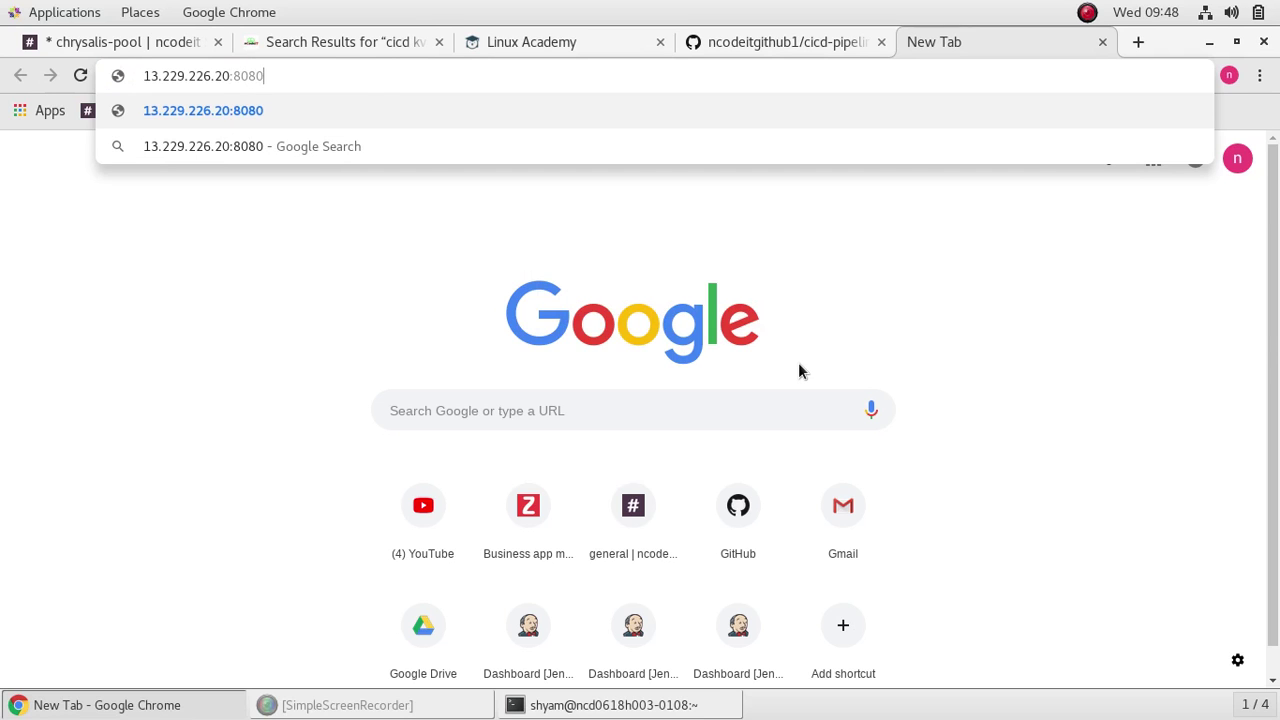
key(Return)
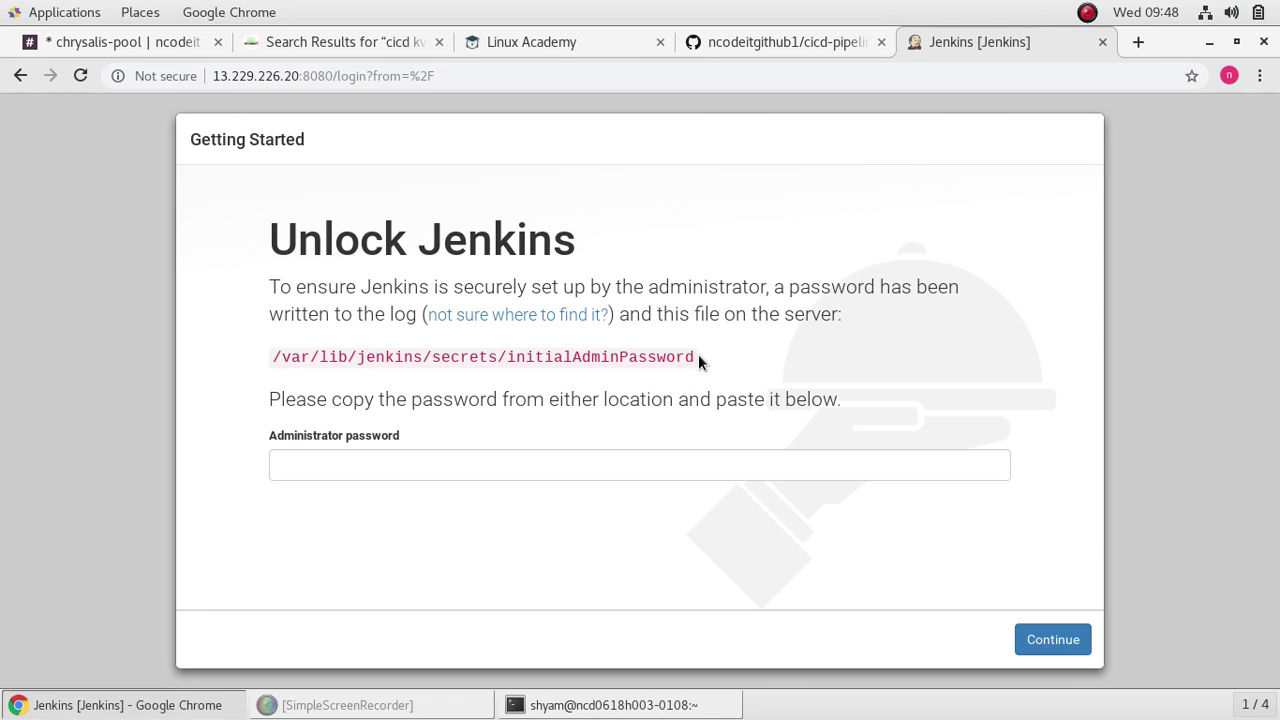
Step: Copy the /var/lib/jenkins/secrets/initialAdminPassword path from the Unlock Jenkins page and return to the terminal
drag(695, 354, 298, 355)
drag(690, 357, 706, 365)
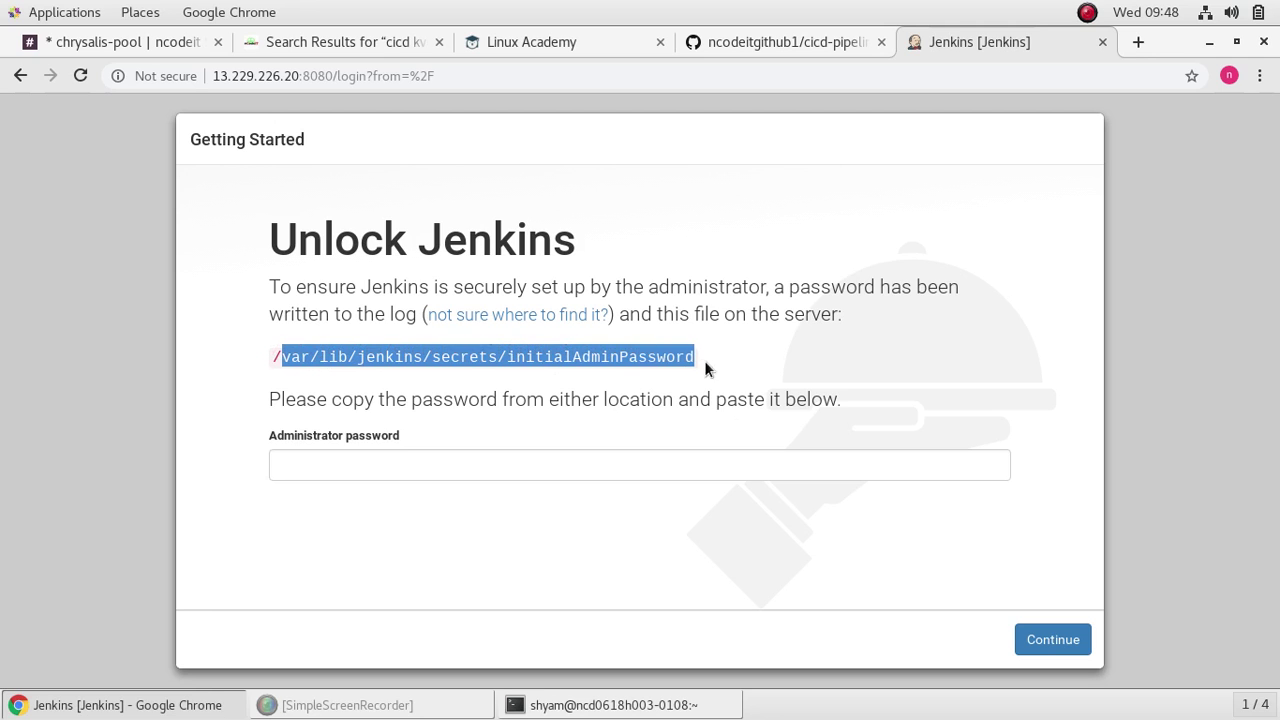
click(418, 377)
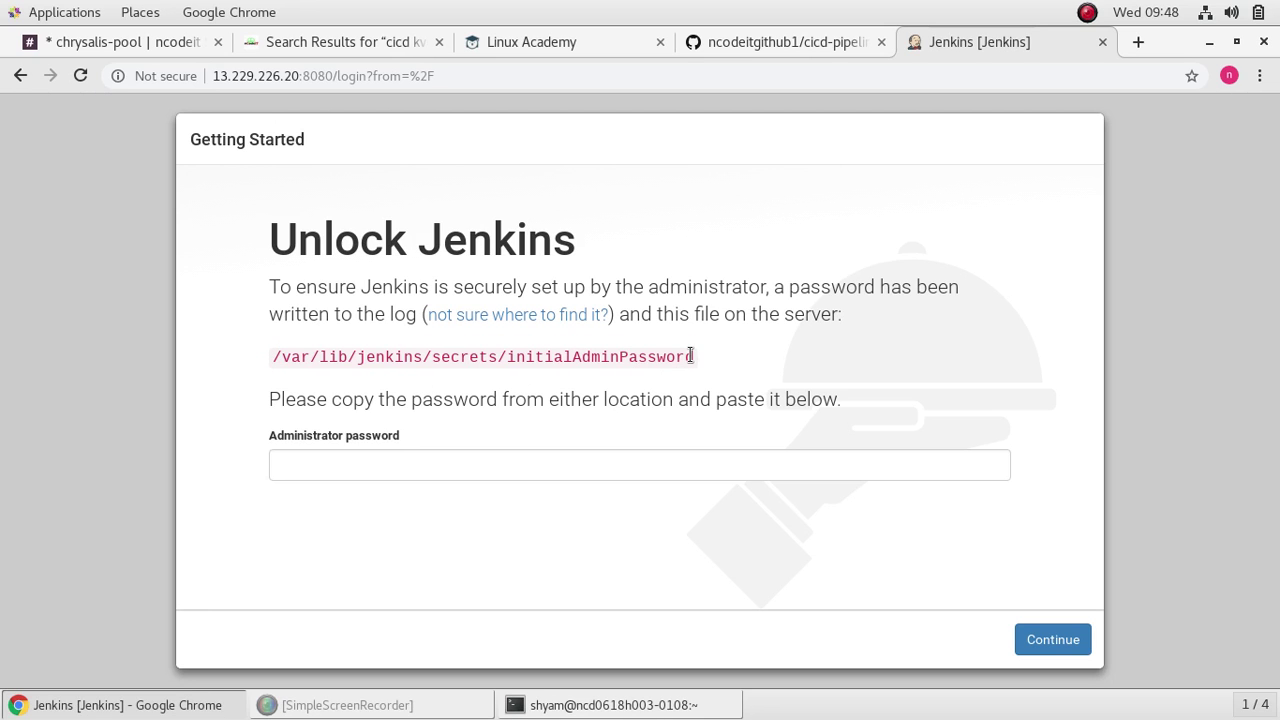
drag(694, 356, 274, 357)
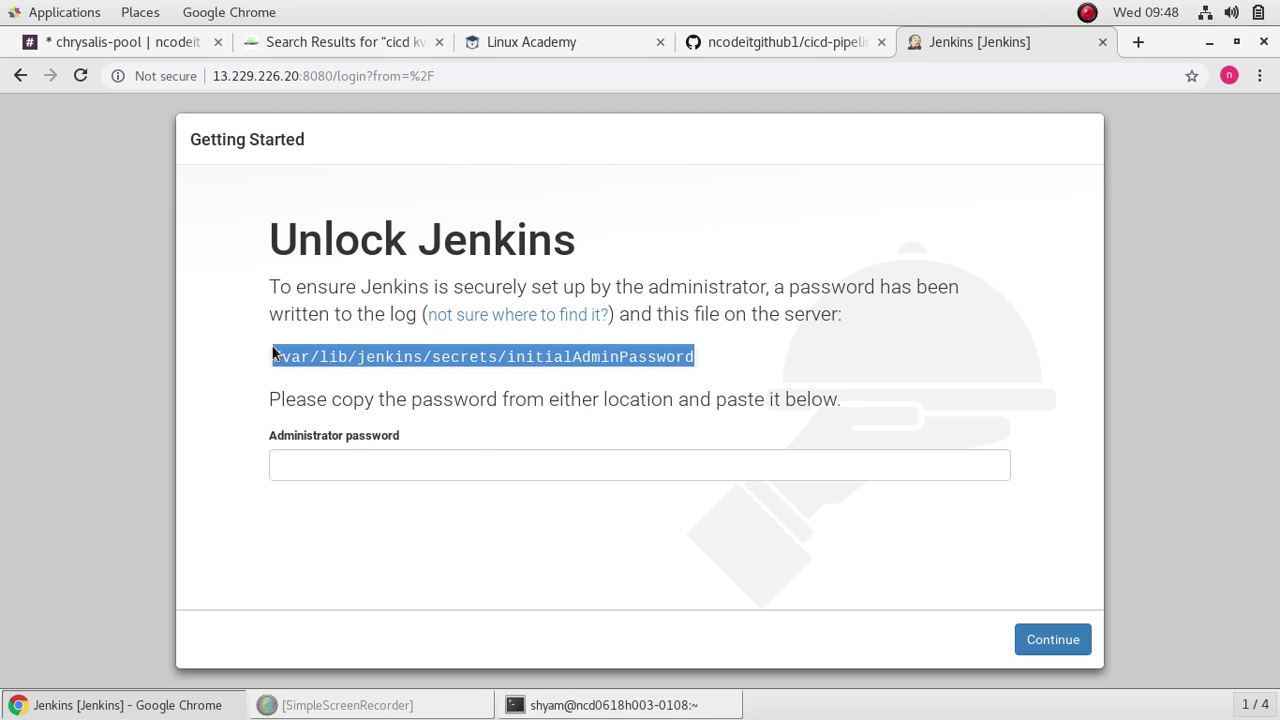
right_click(298, 362)
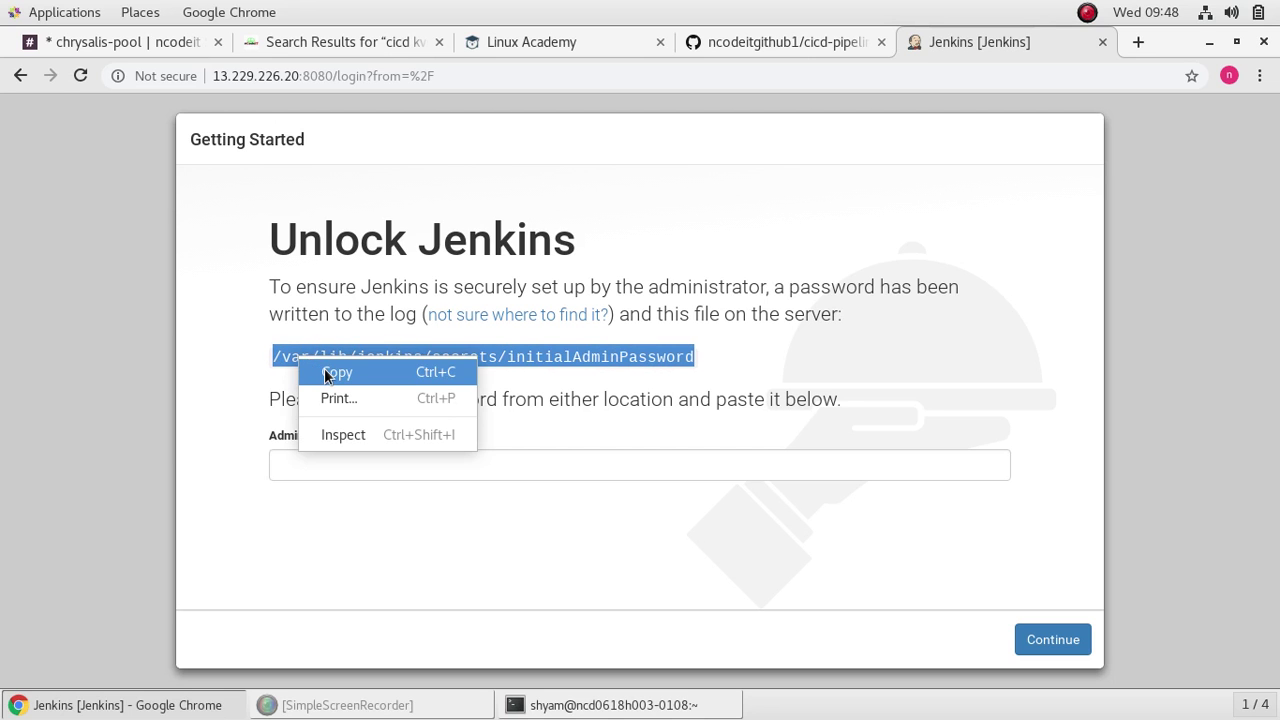
click(330, 373)
click(610, 705)
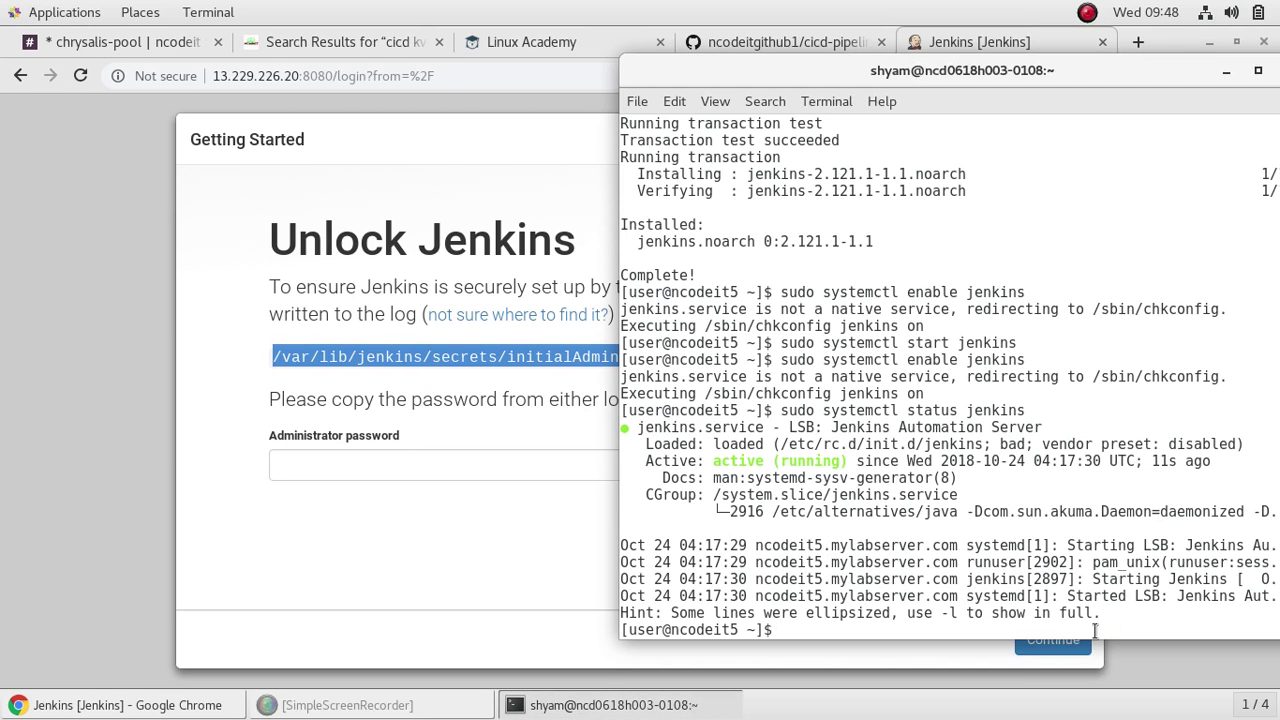
Step: Run cat on the pasted initialAdminPassword path, which is denied permission
text(cat)
right_click(850, 635)
click(876, 537)
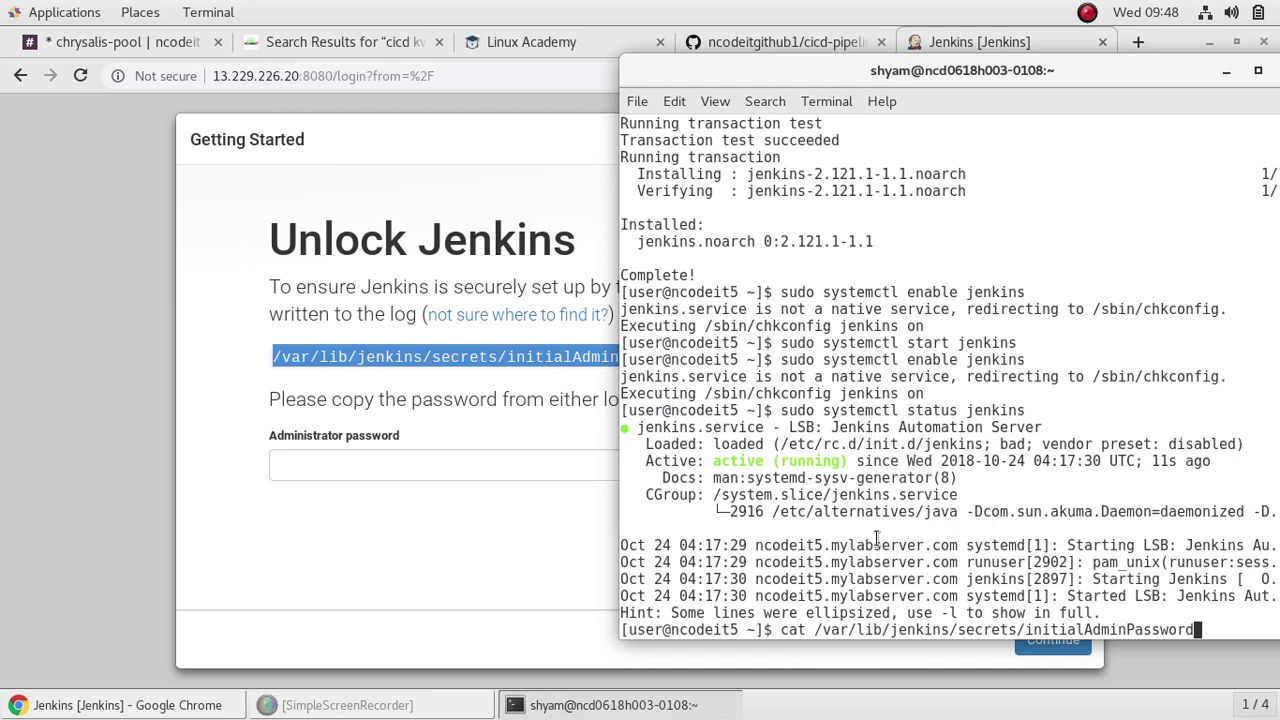
key(Return)
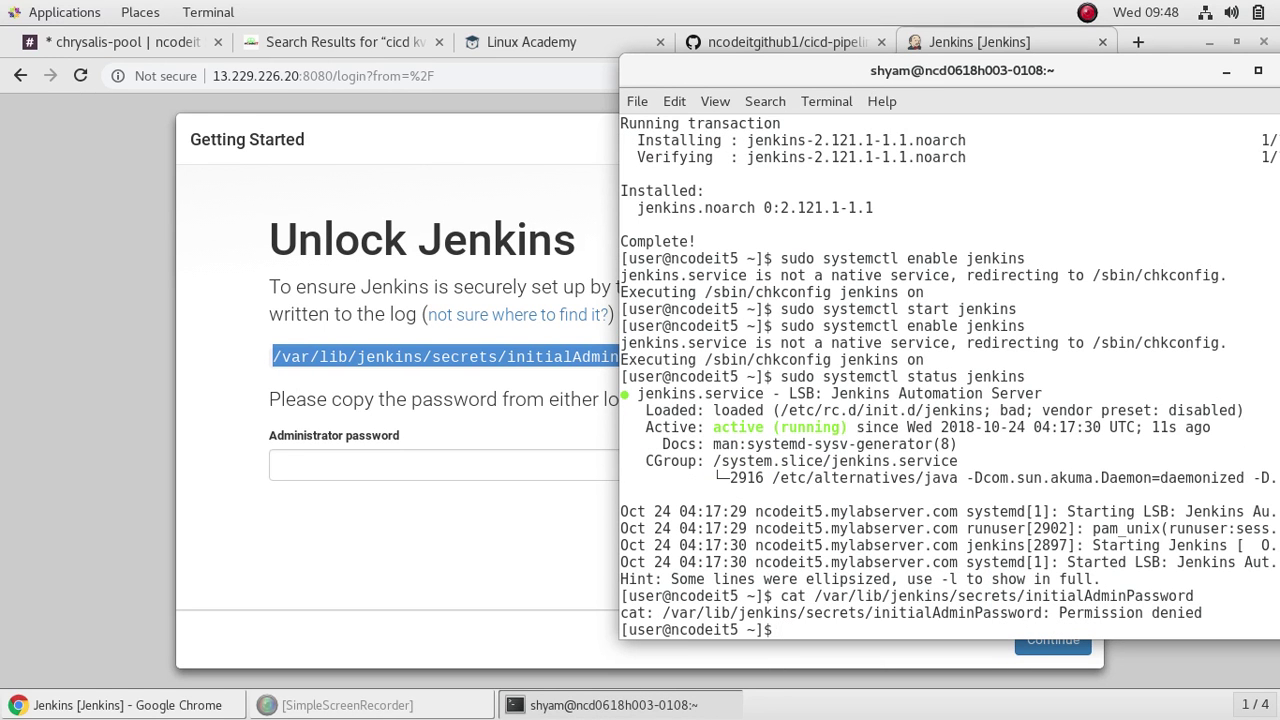
Step: Rerun it as sudo cat to print the initial admin password
text(sudo cat)
right_click(866, 629)
click(911, 528)
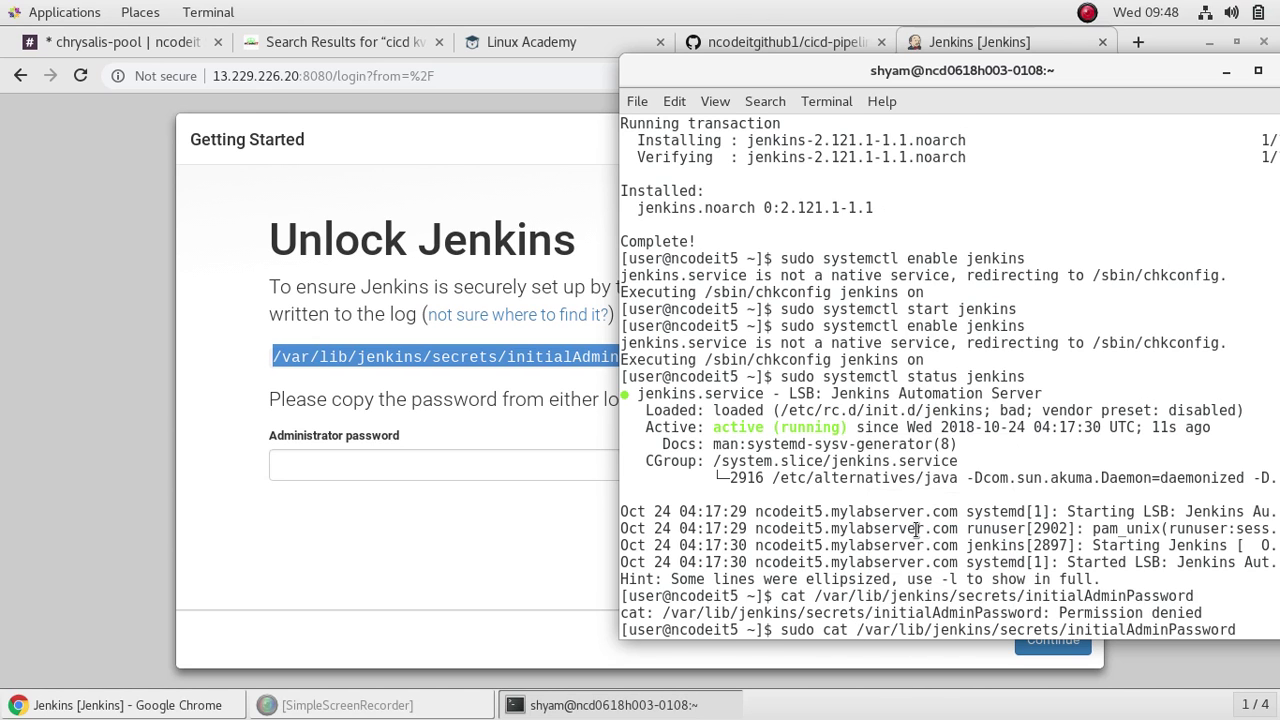
key(Return)
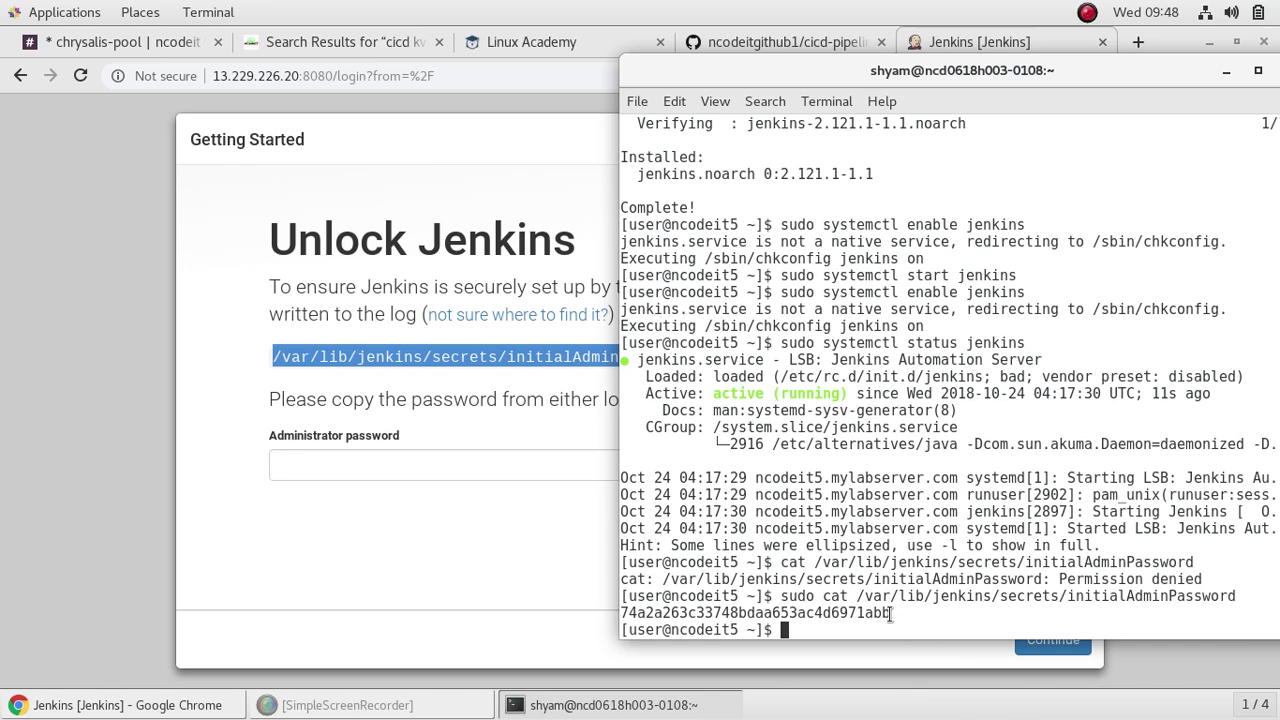
Step: Select the whole printed admin password for copying
drag(896, 613, 688, 613)
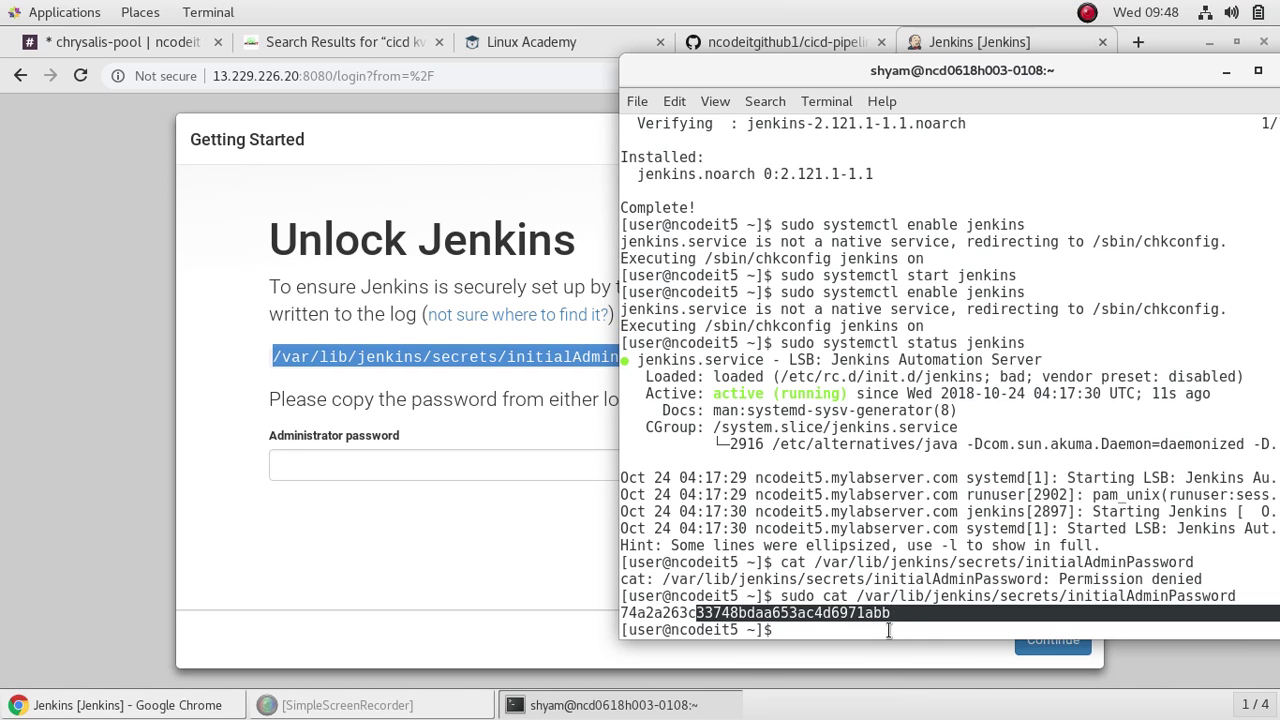
click(889, 626)
drag(889, 612, 620, 614)
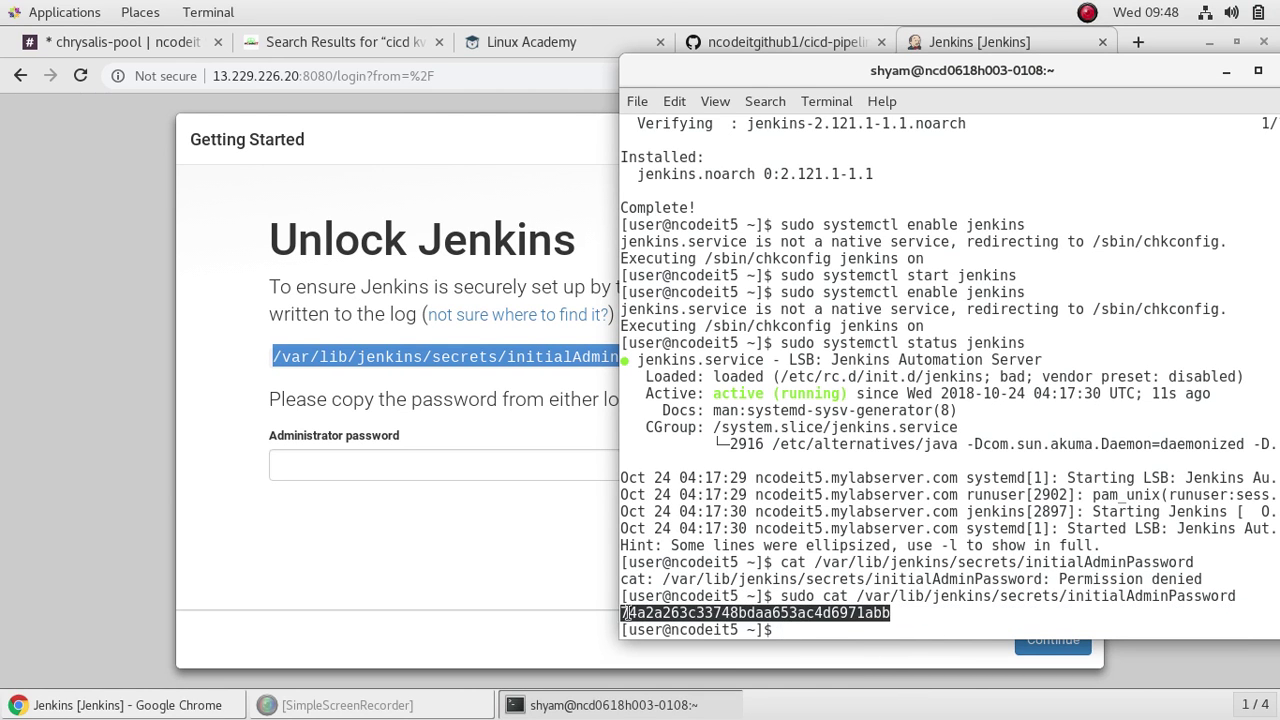
right_click(657, 618)
Step: Copy the admin password and paste it into the Administrator password field
click(700, 488)
click(309, 539)
right_click(395, 466)
click(442, 297)
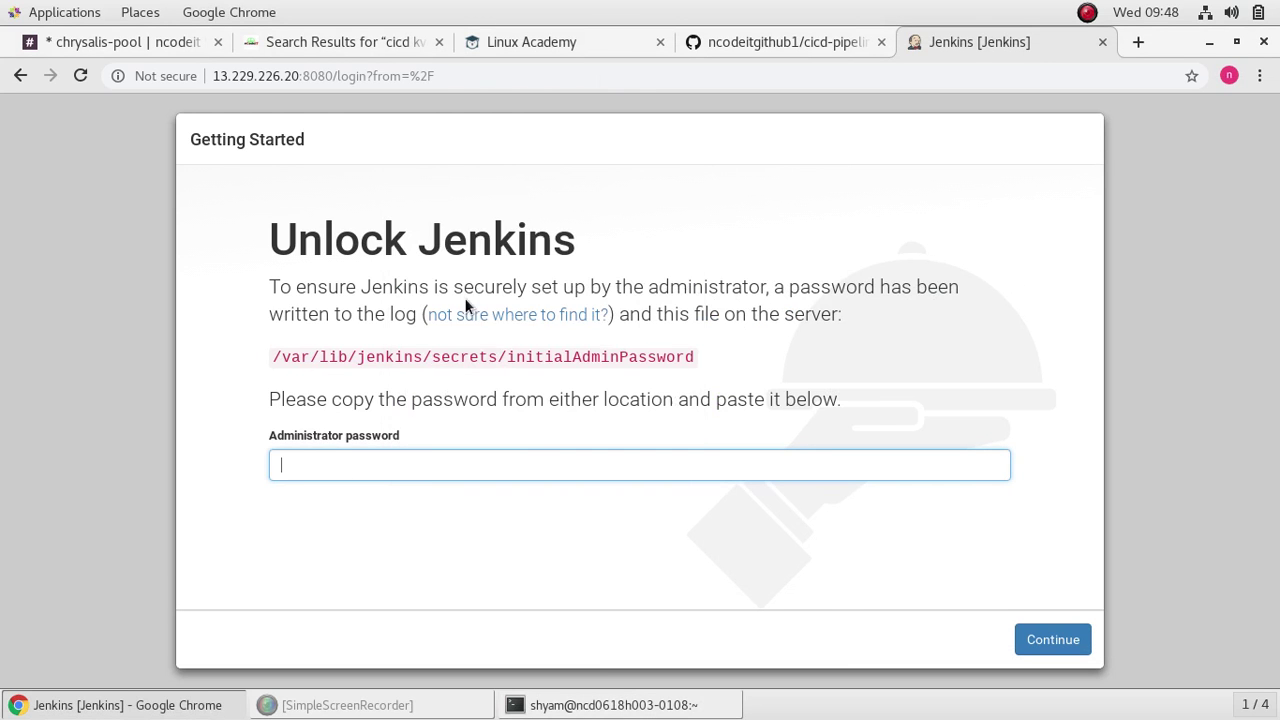
Step: Unlock Jenkins, decline saving the password, and install the suggested plugins
click(1051, 640)
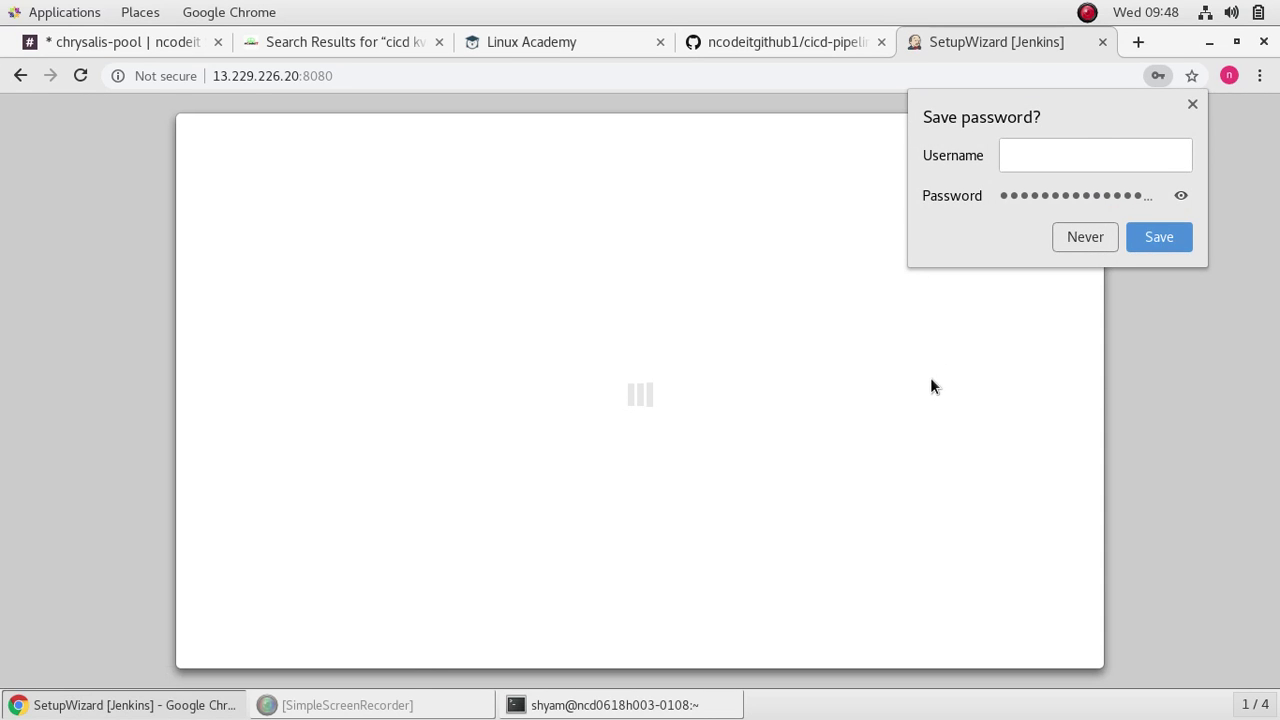
click(1191, 105)
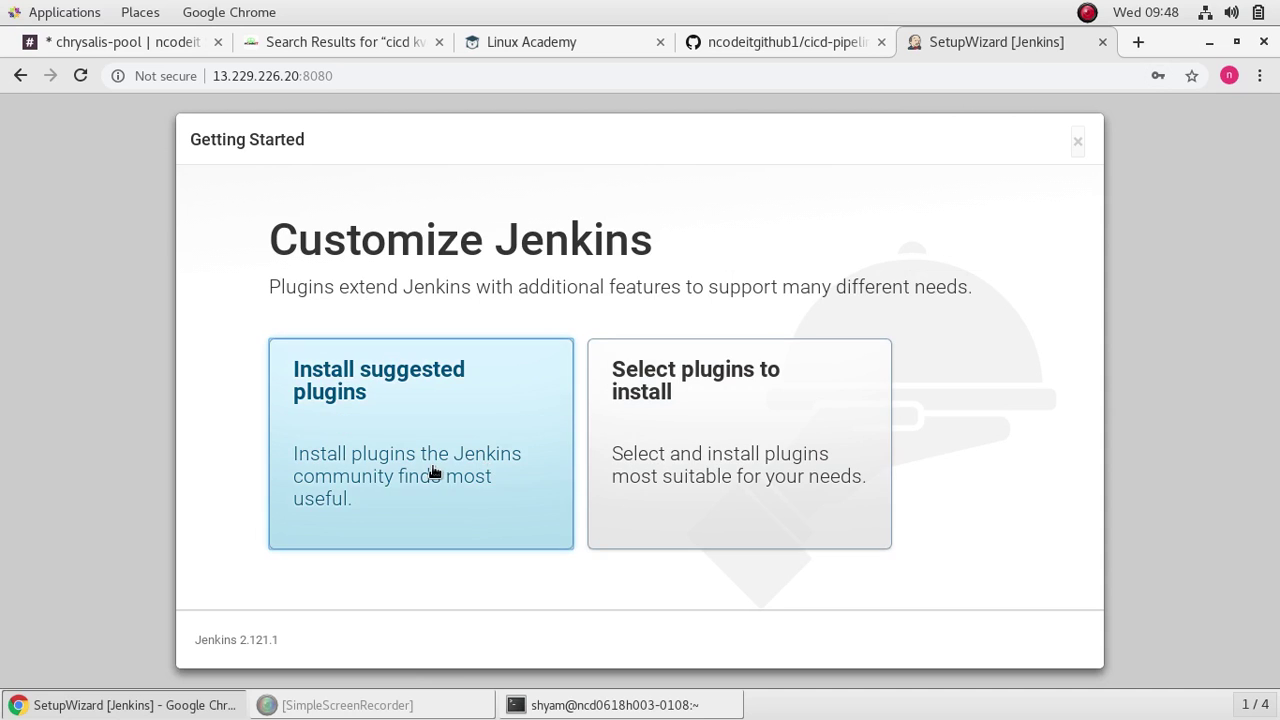
click(437, 452)
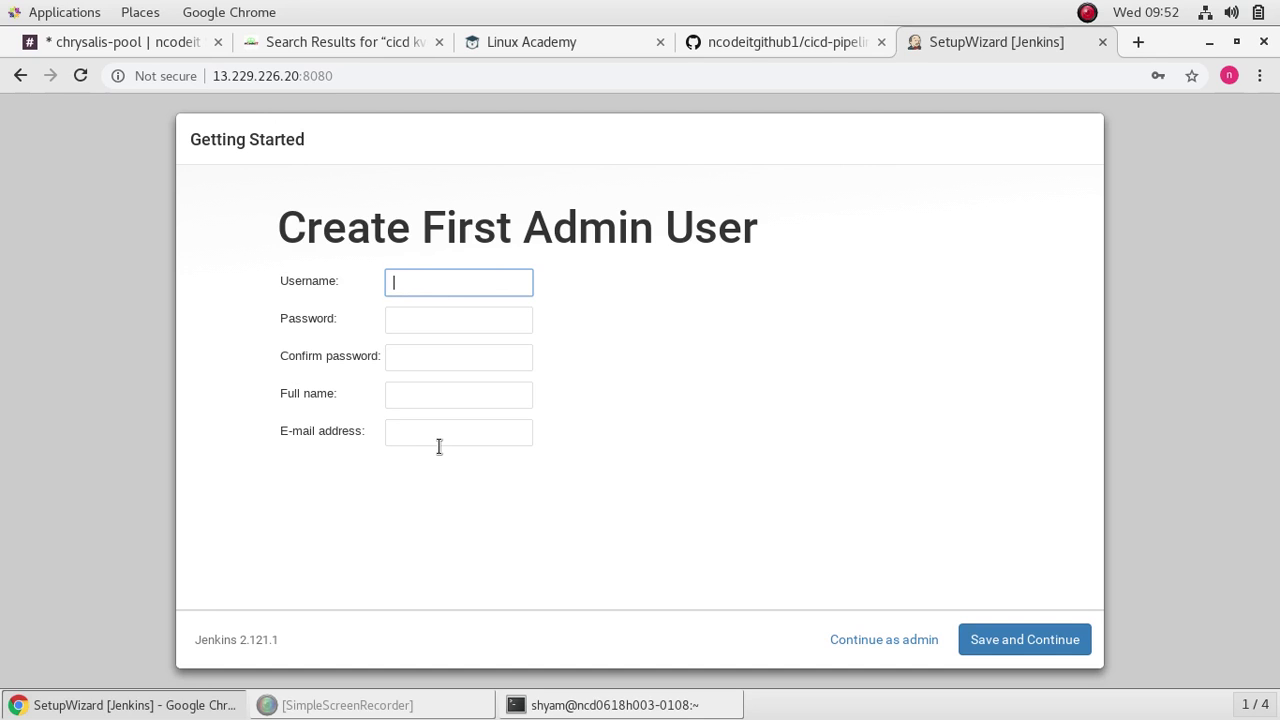
Step: Enter the admin username, password and password confirmation, and submit the user form
text(chandra)
click(479, 321)
text(••••••)
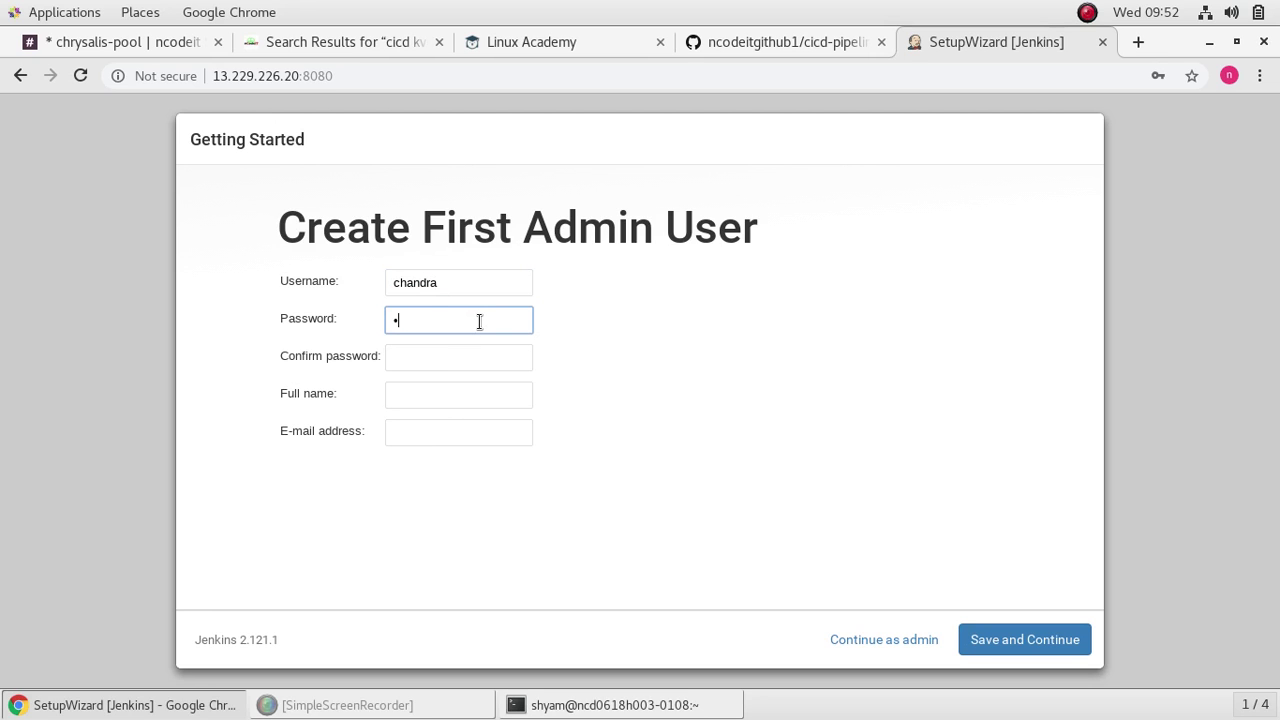
text(••••)
click(452, 362)
text(•••••••)
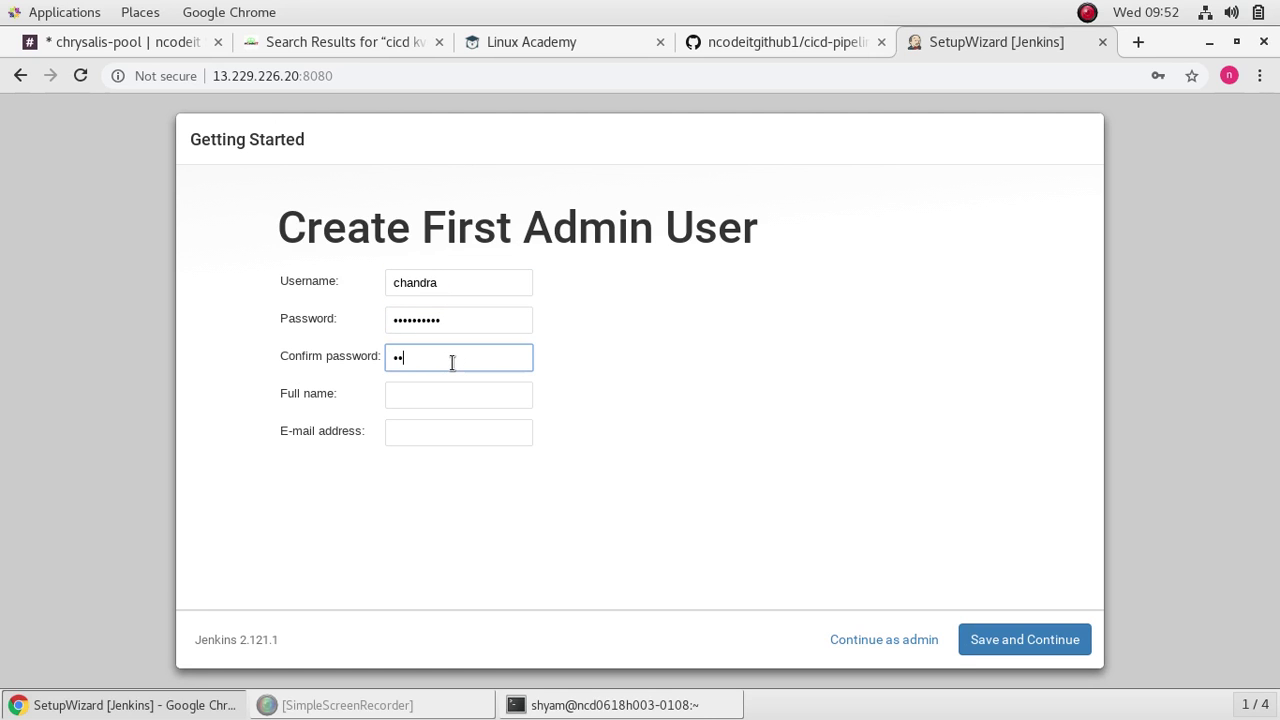
text(•••)
click(1045, 641)
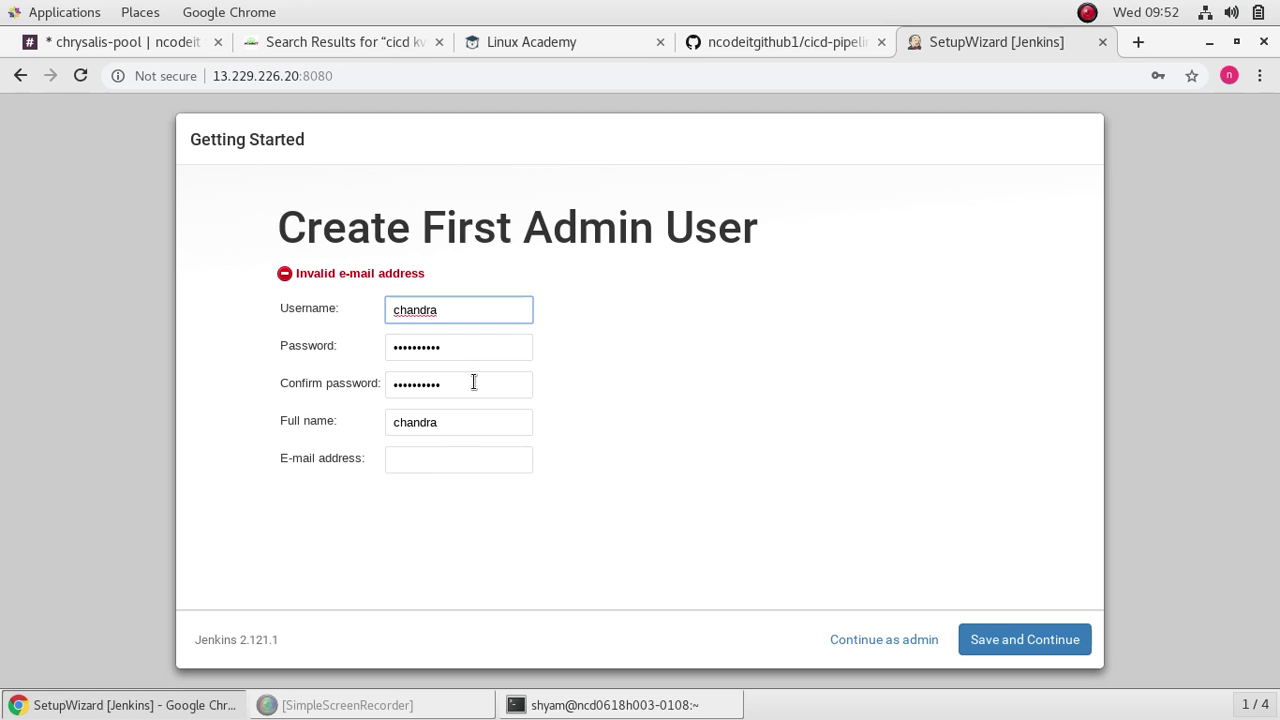
click(441, 466)
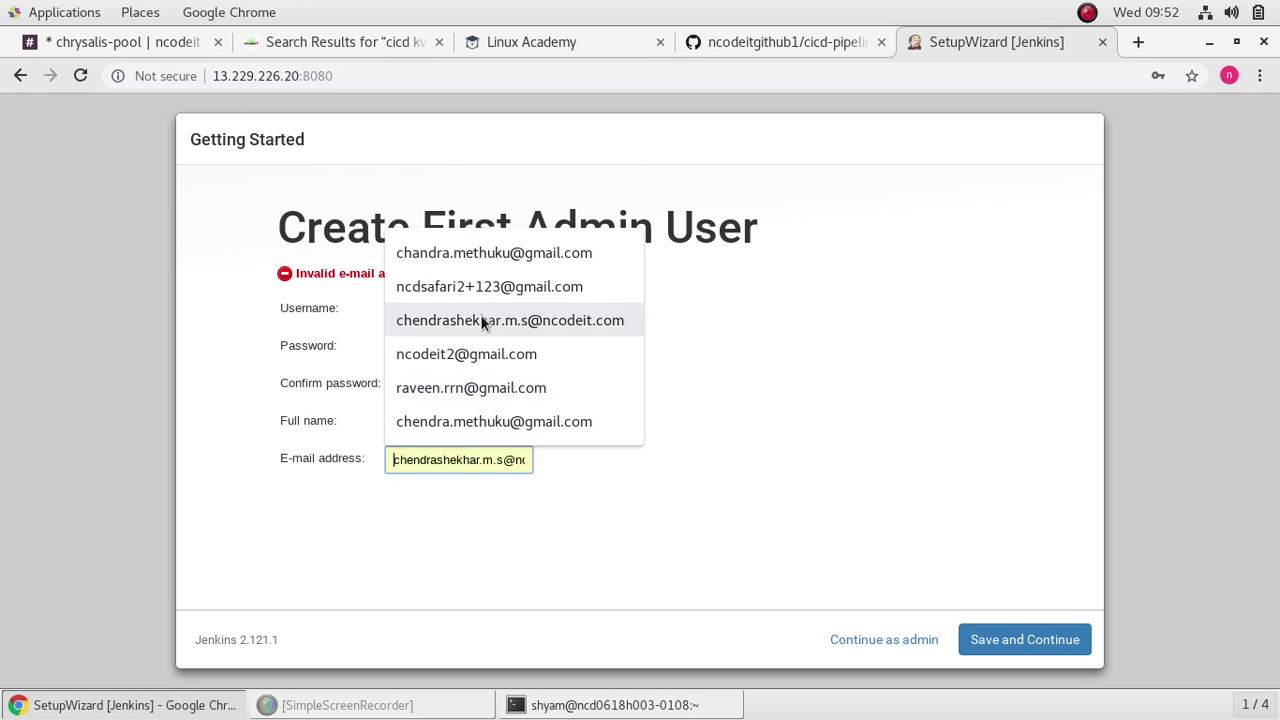
click(512, 262)
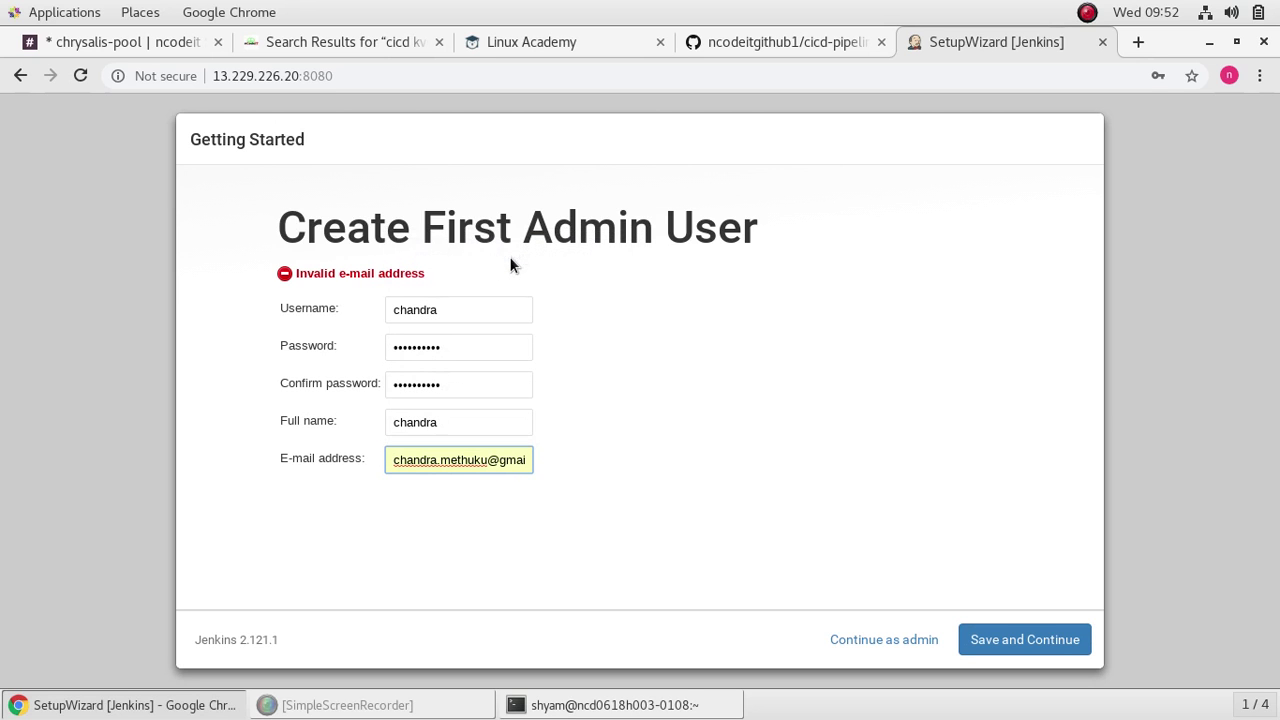
click(1008, 646)
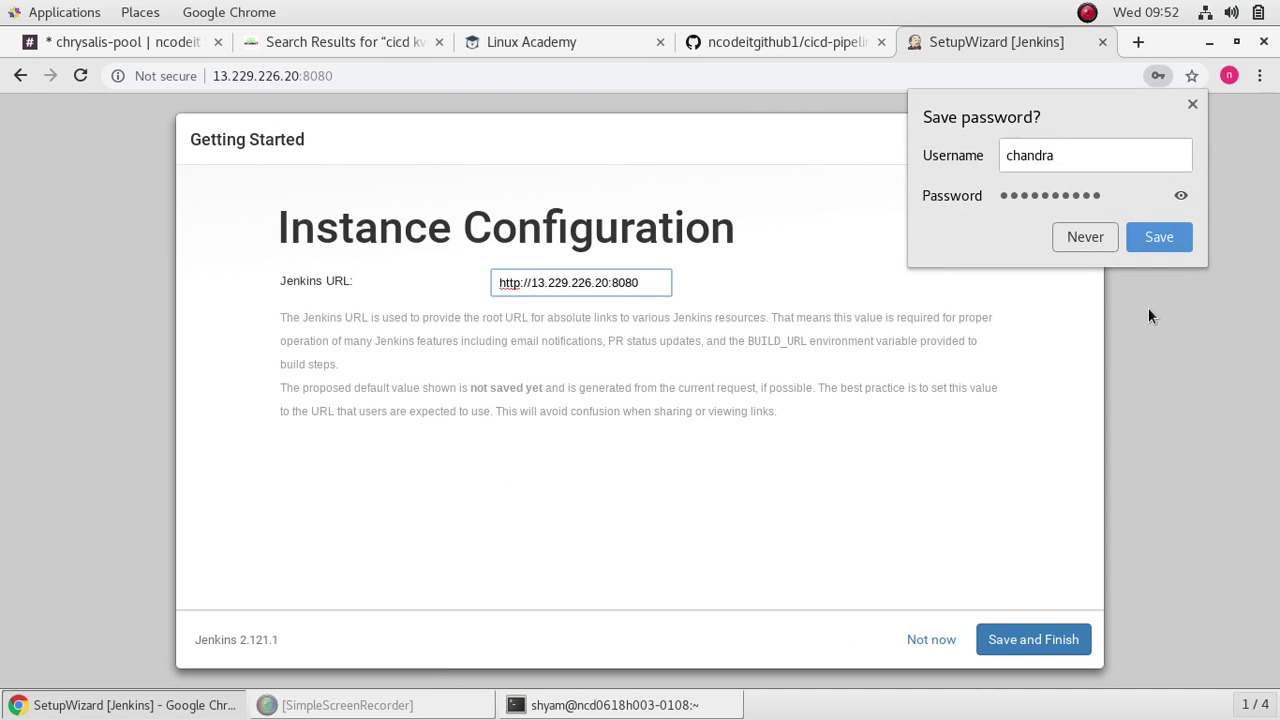
click(1192, 105)
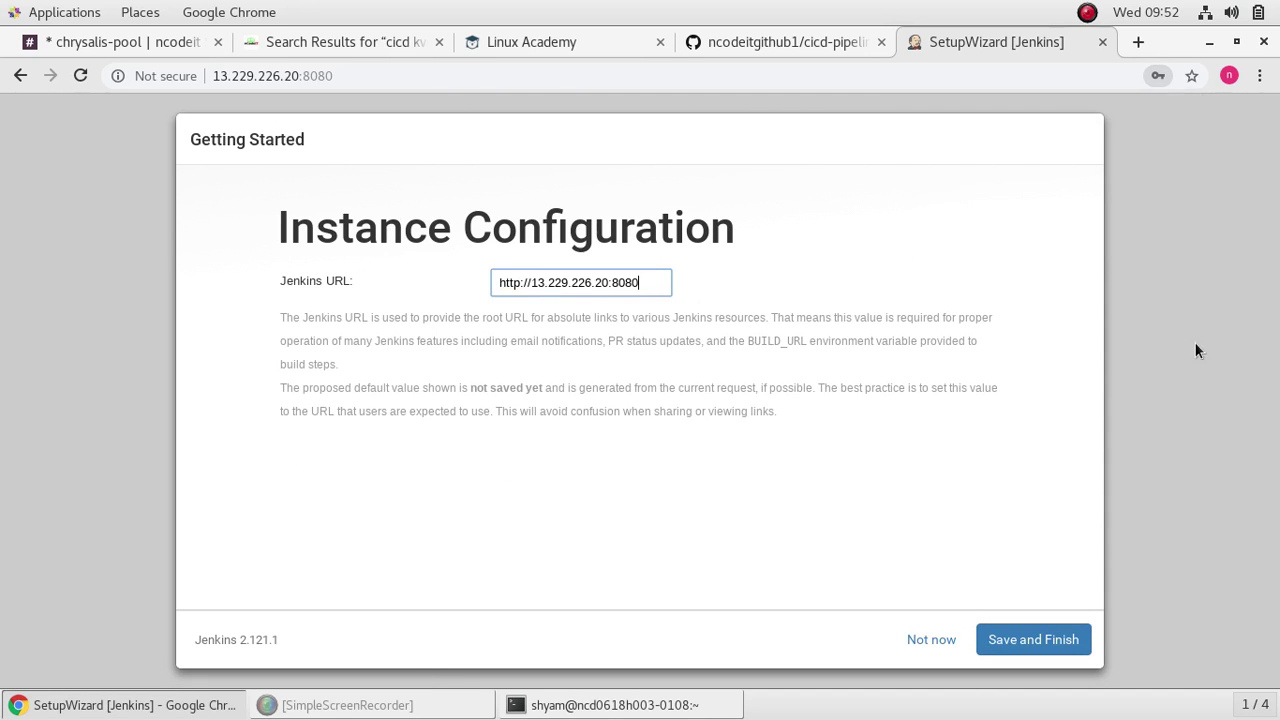
click(1056, 645)
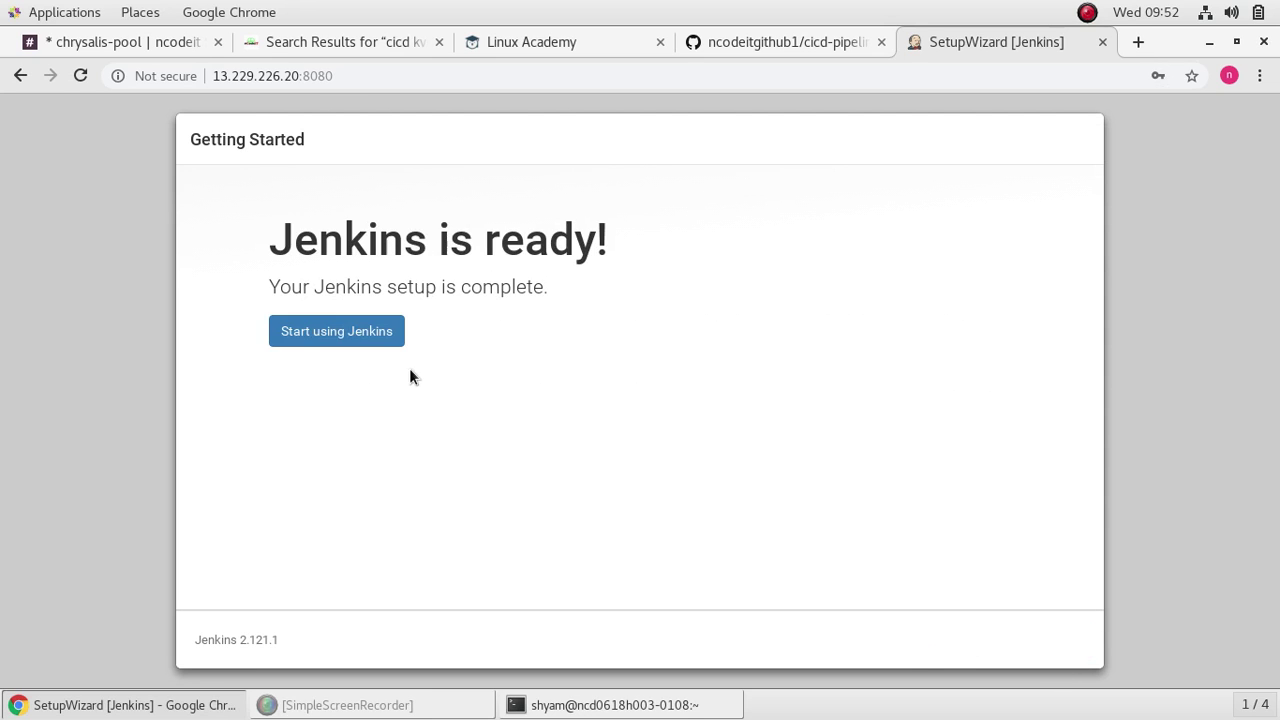
Step: Open the Jenkins dashboard, restore the browser window, and switch to the tutorial notes tab
click(356, 343)
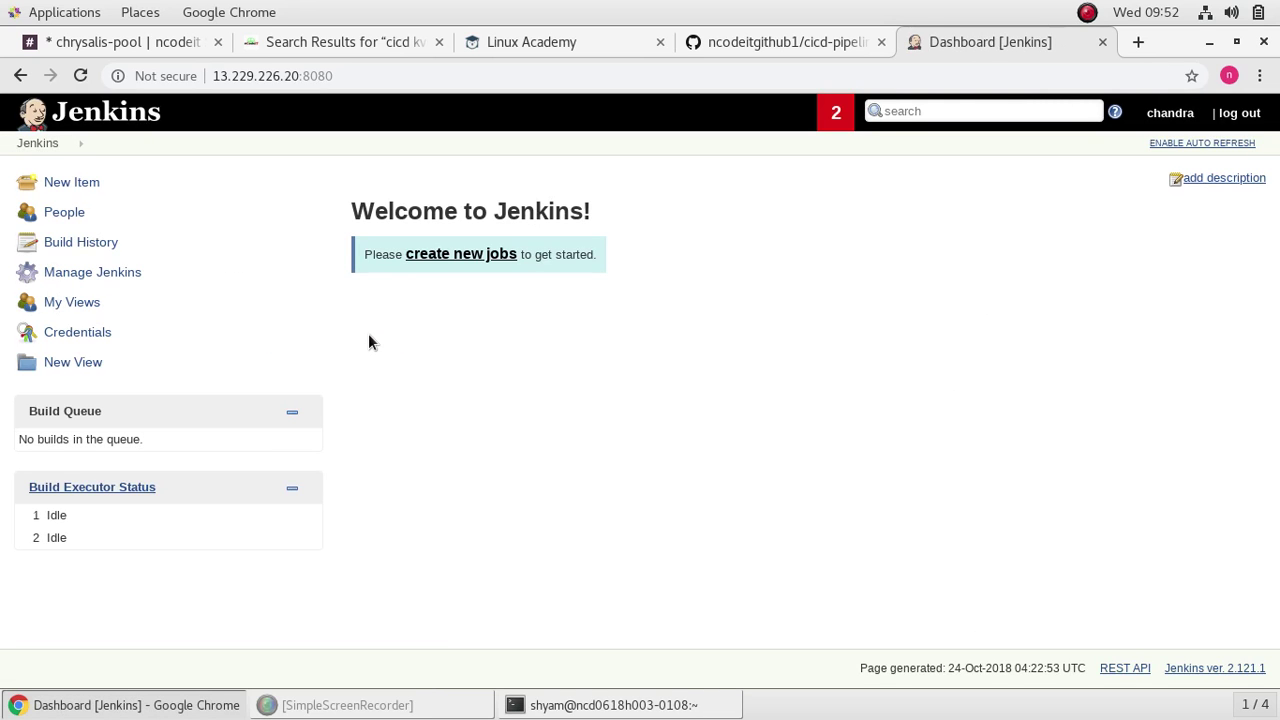
click(1236, 41)
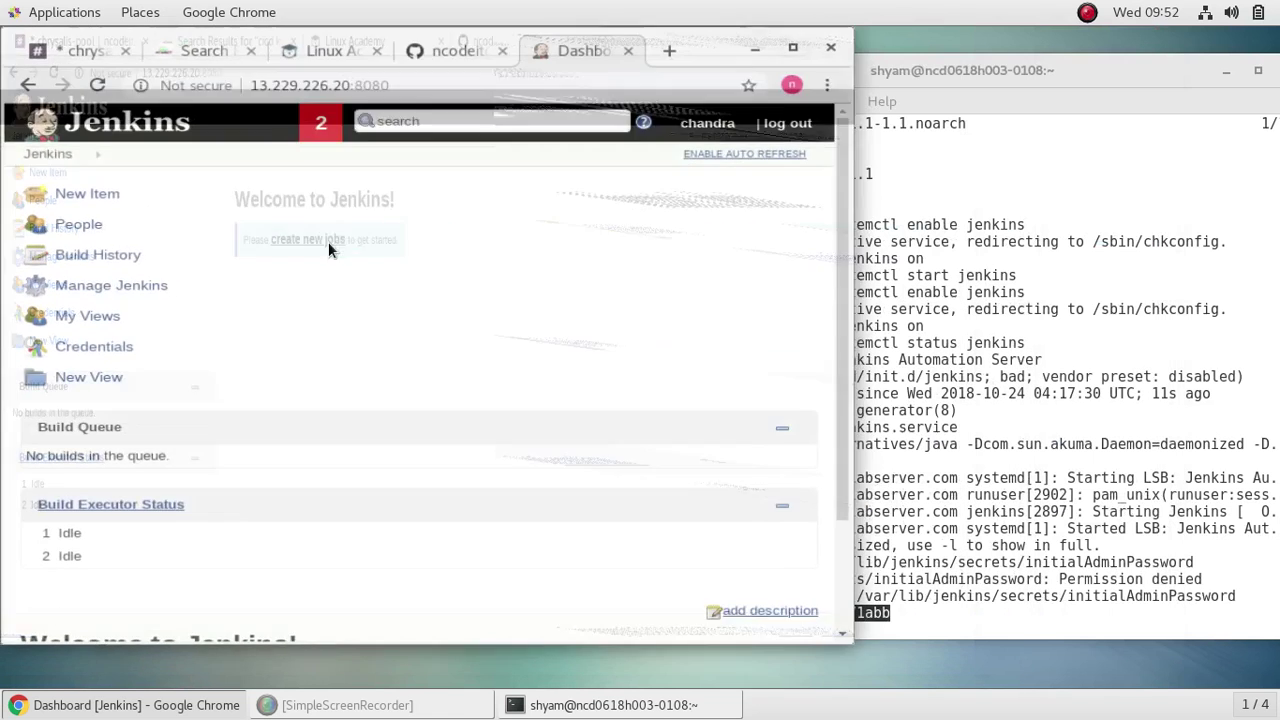
click(177, 50)
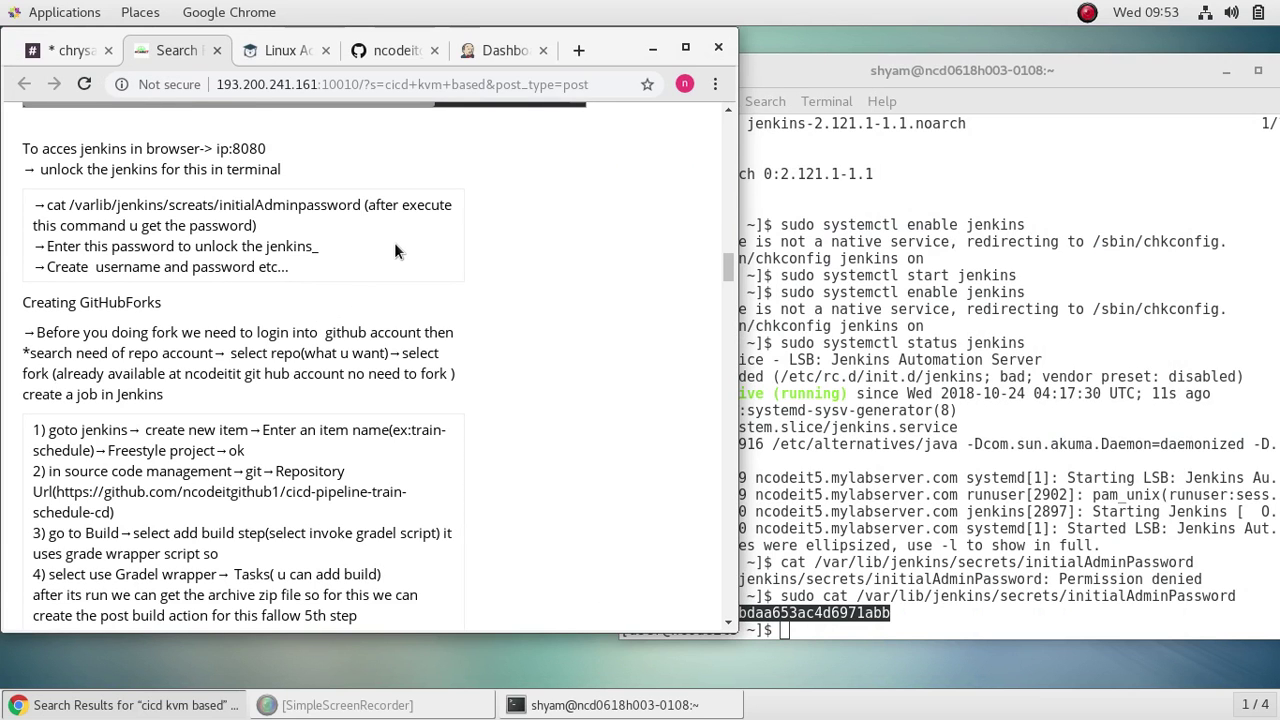
Step: Read through the notes' job-creation steps, then begin a New Item in Jenkins
scroll(398, 258, down, 1)
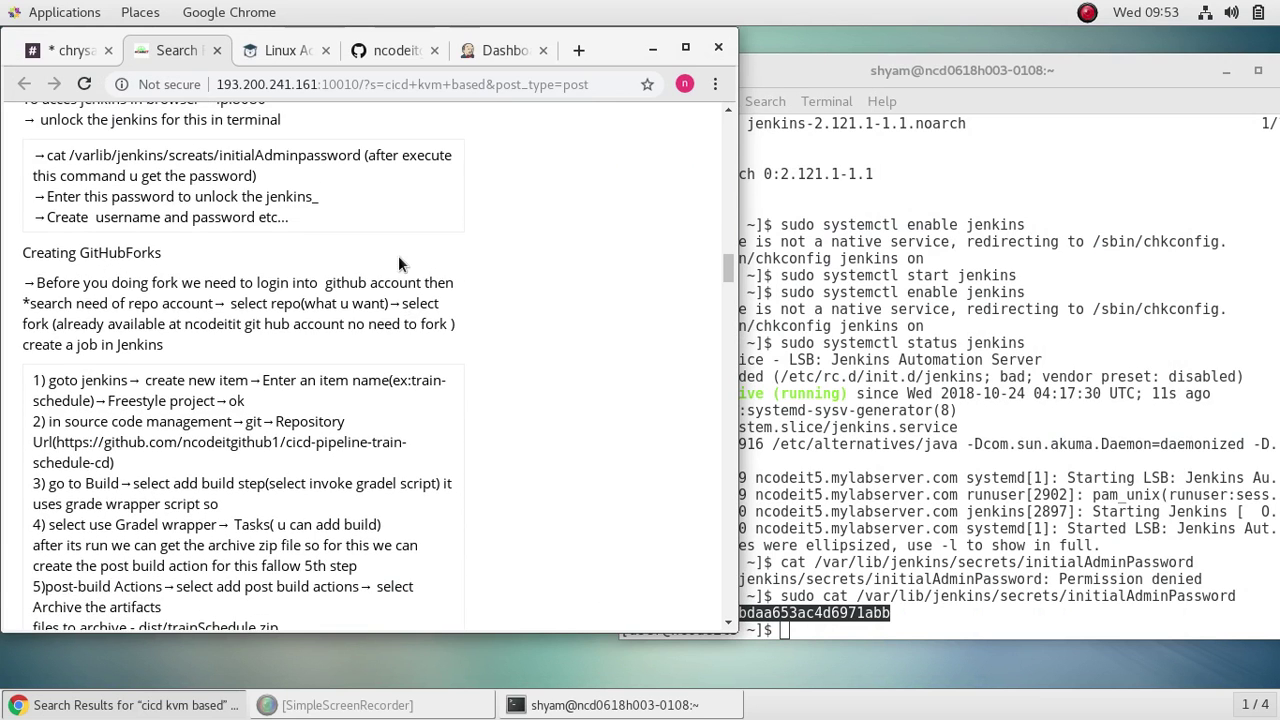
scroll(398, 258, down, 3)
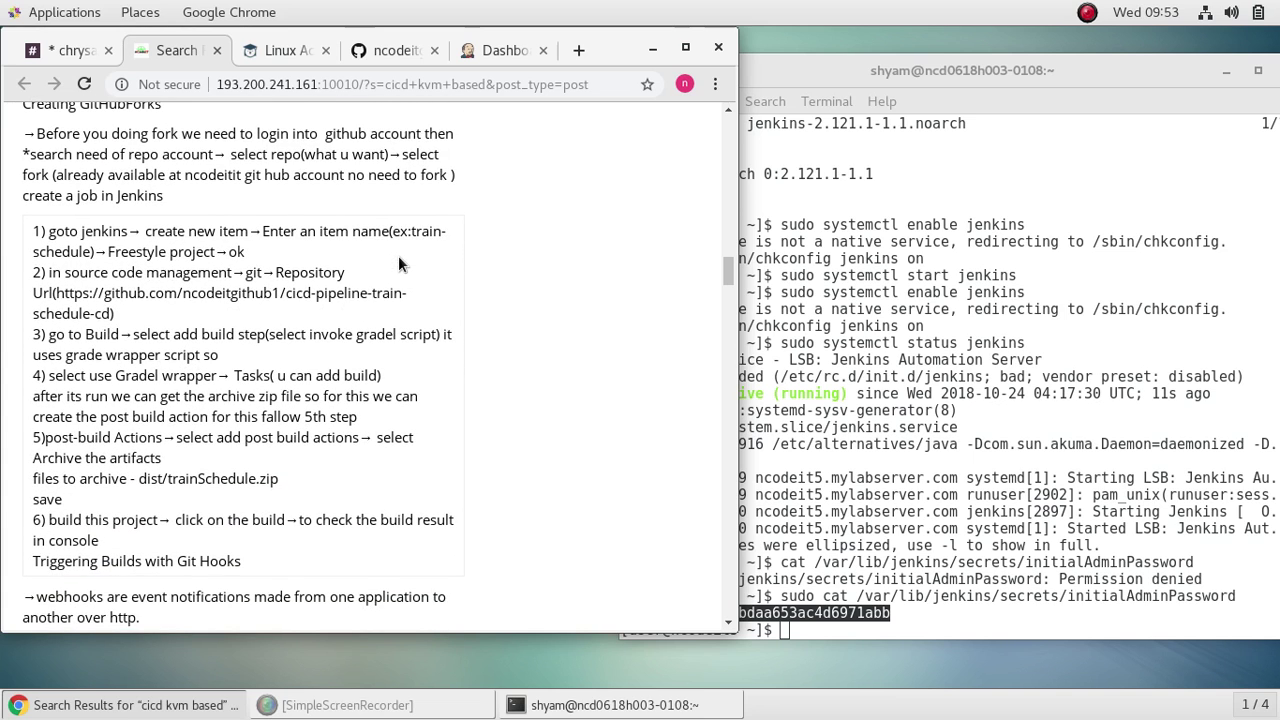
scroll(398, 263, down, 1)
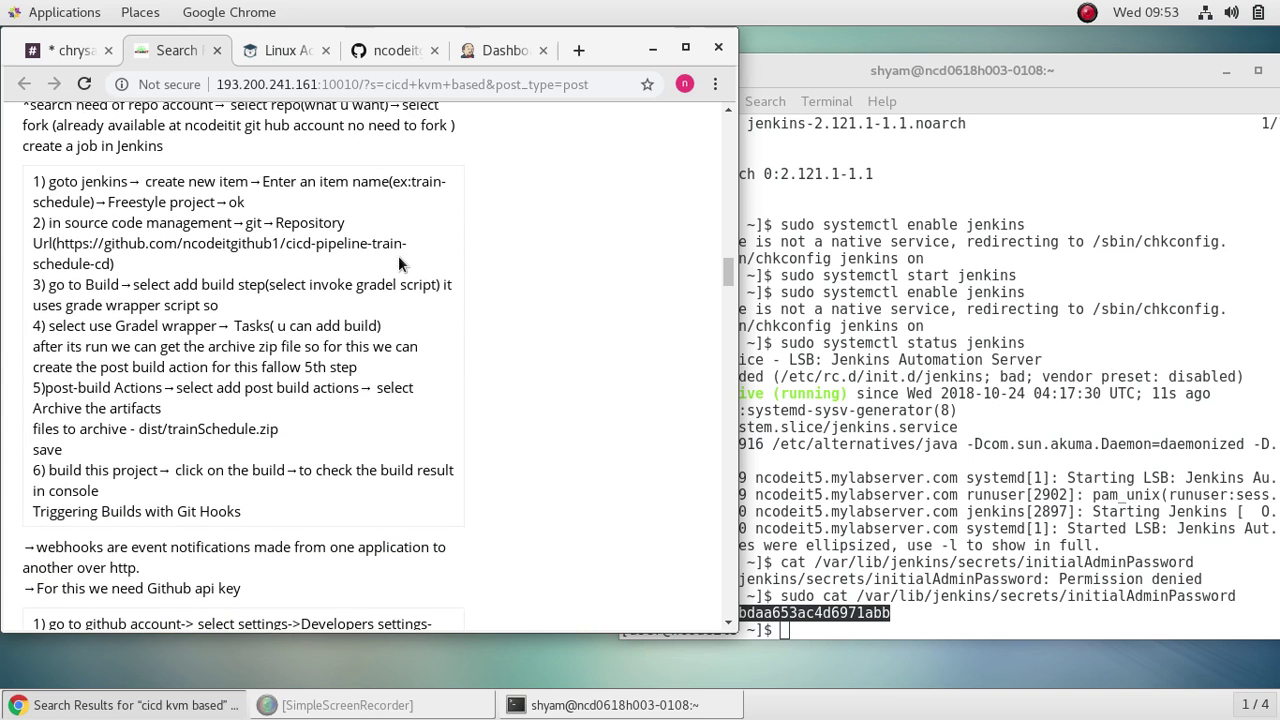
scroll(398, 263, up, 9)
scroll(398, 263, down, 4)
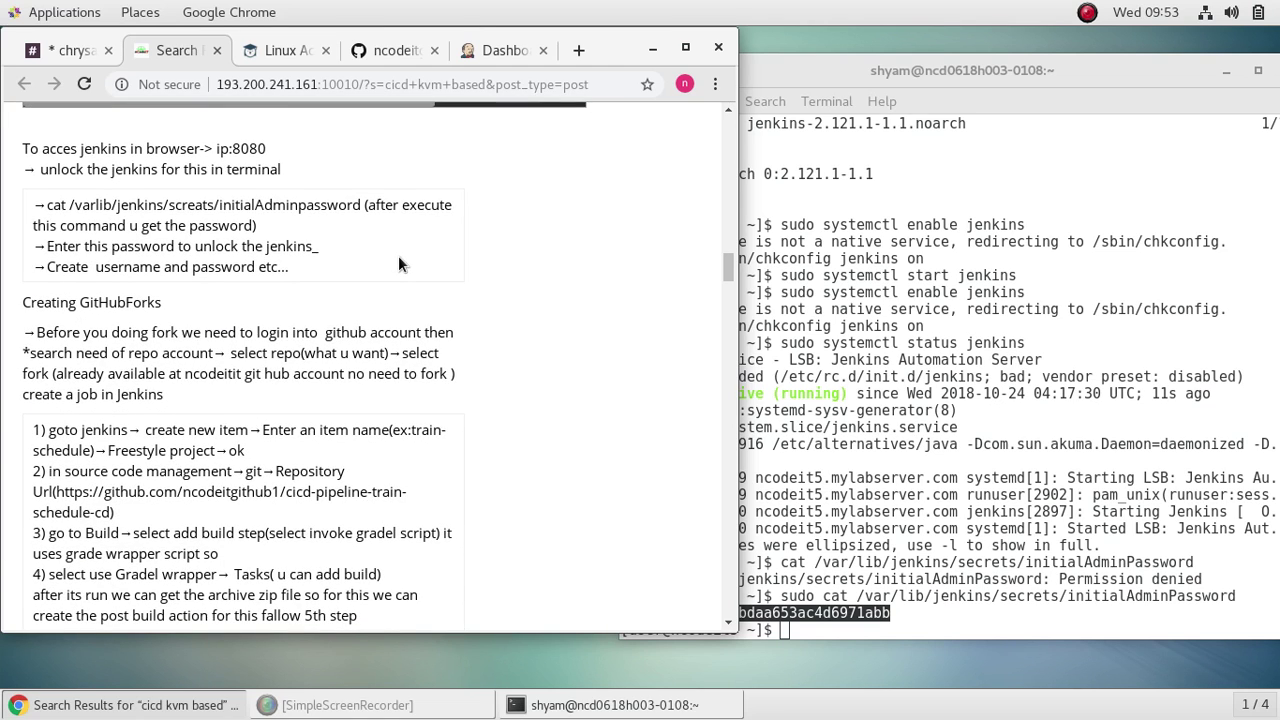
scroll(398, 264, down, 3)
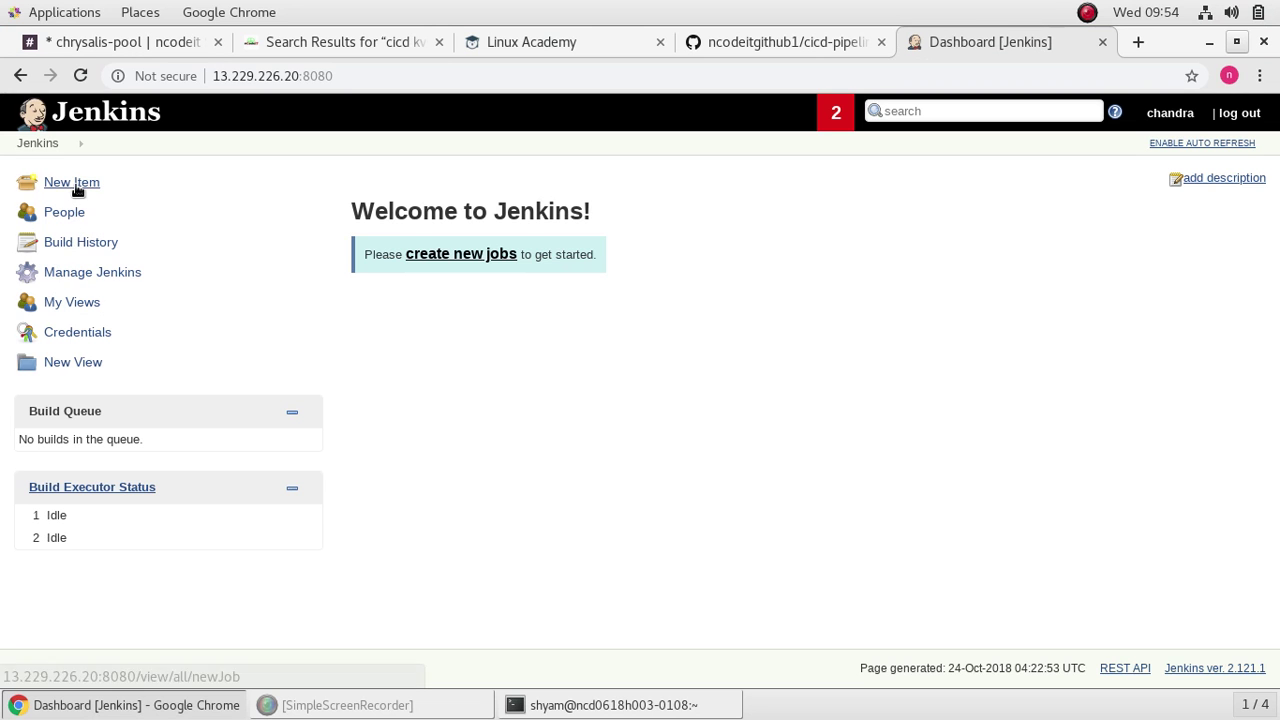
click(75, 183)
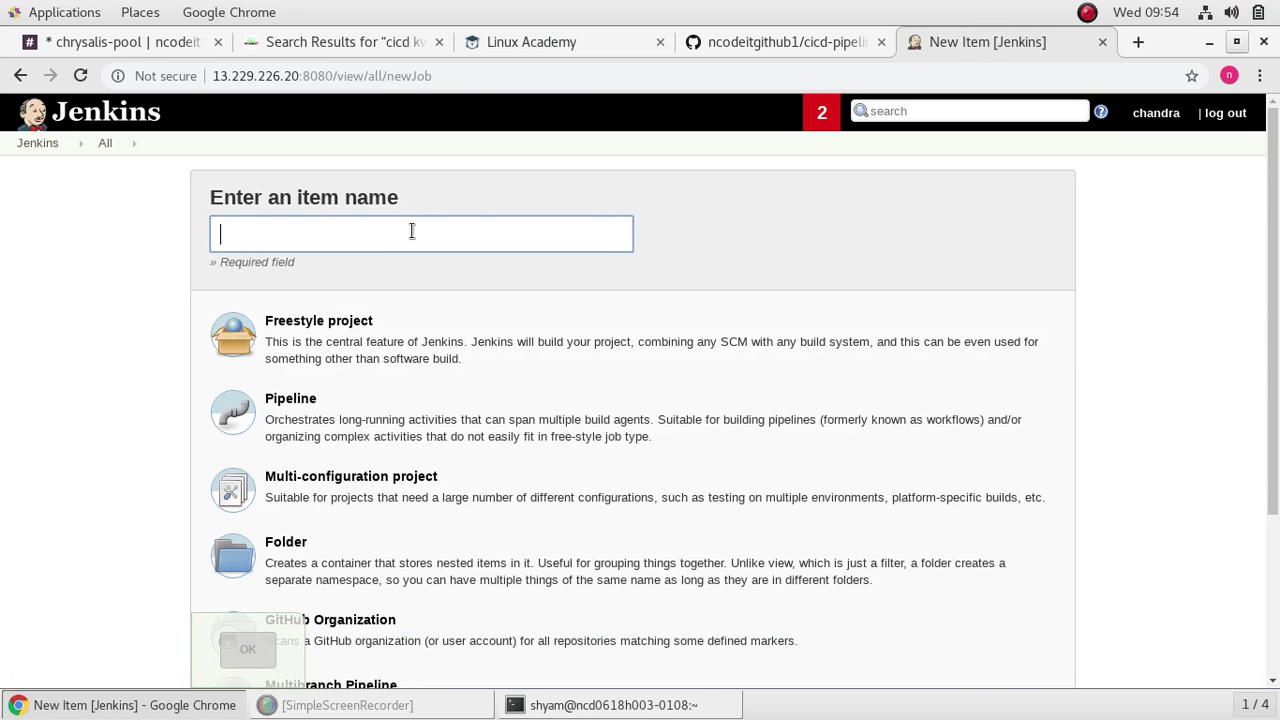
Step: Create a freestyle project named train-schedule
click(411, 231)
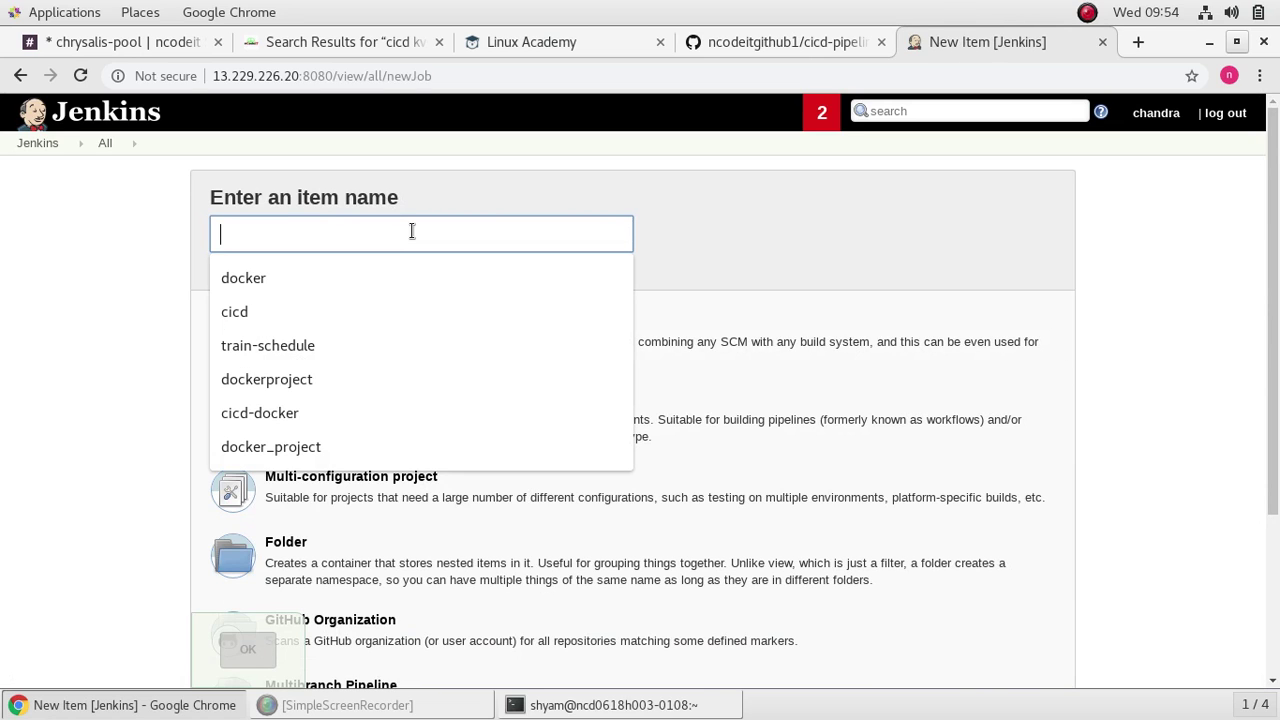
text(train)
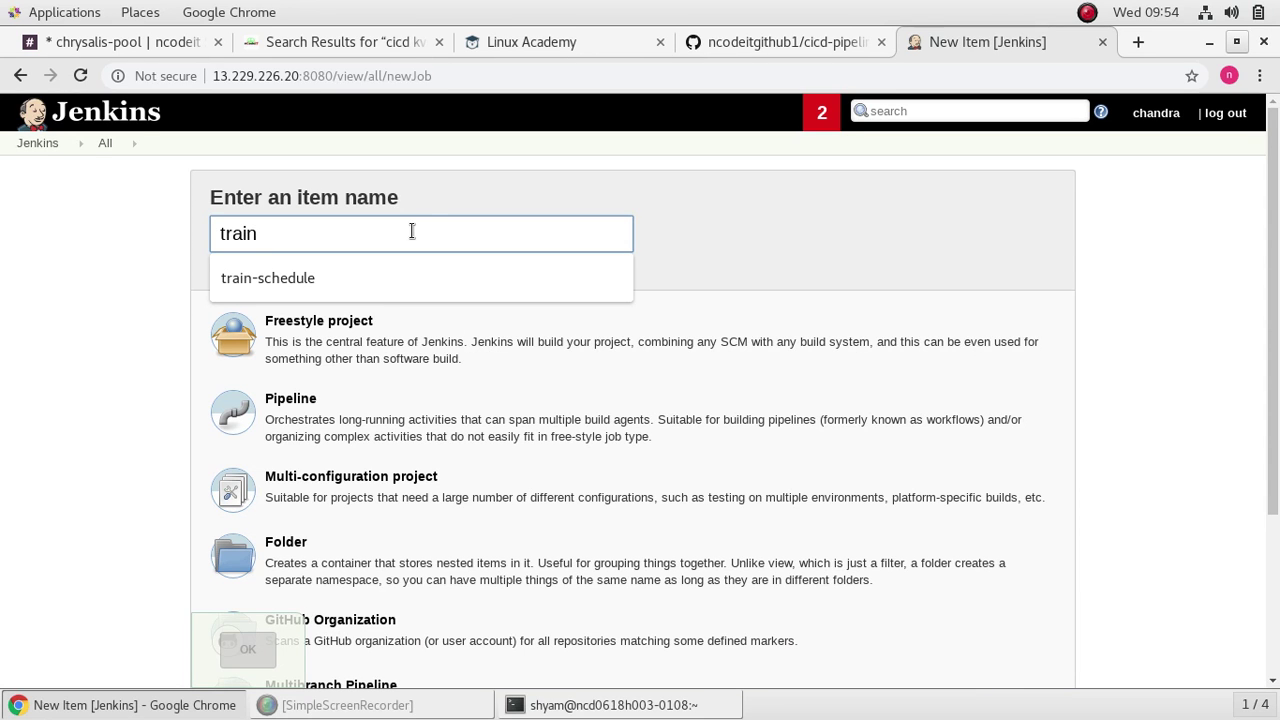
key(Down)
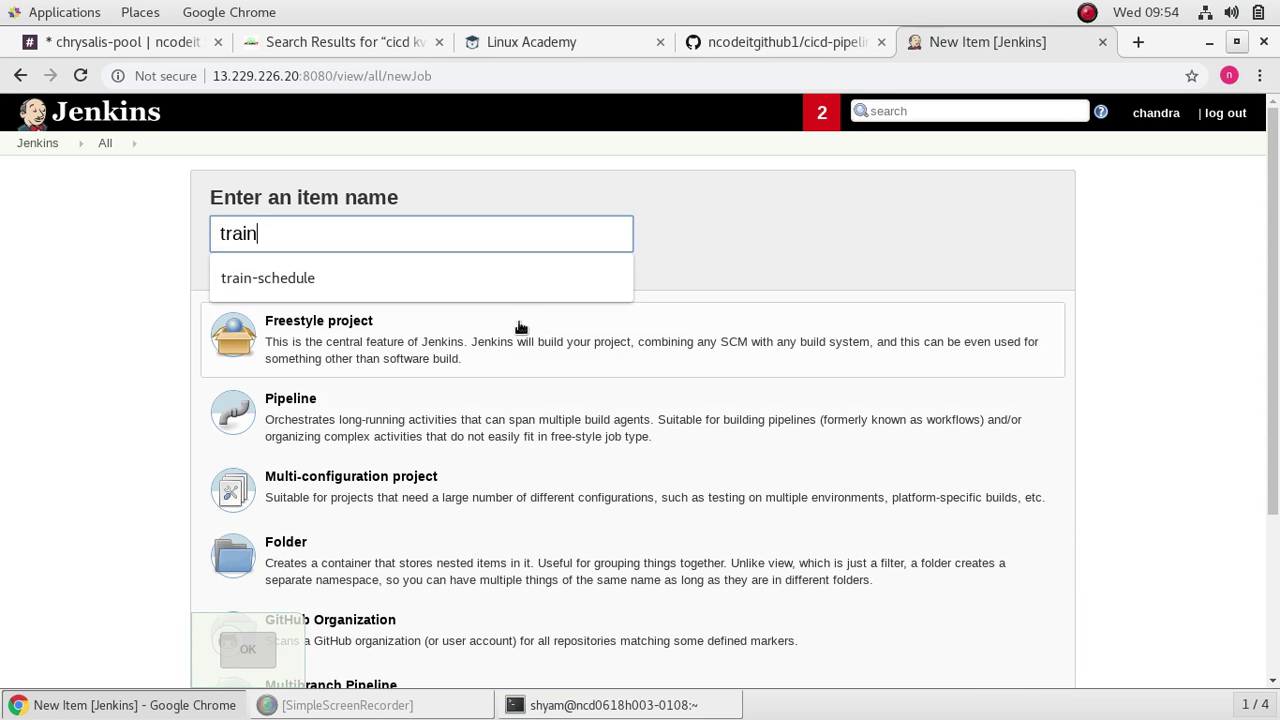
click(516, 277)
scroll(571, 366, down, 5)
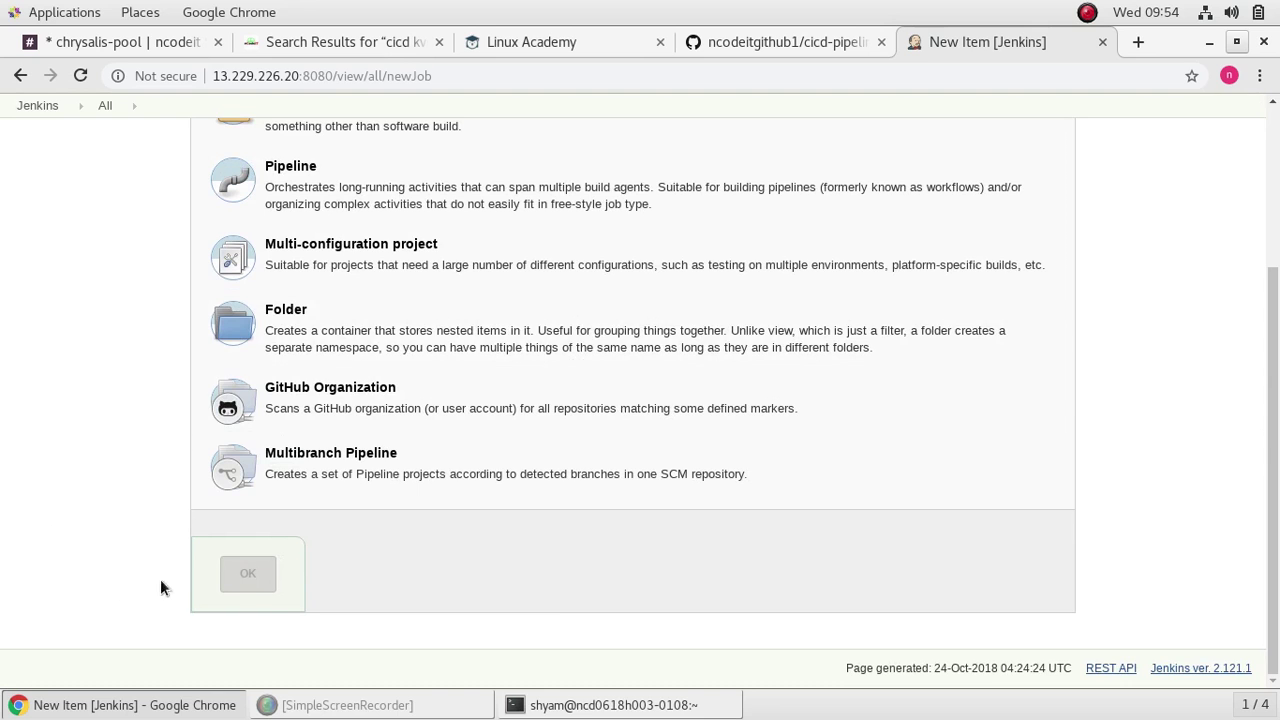
scroll(563, 608, up, 5)
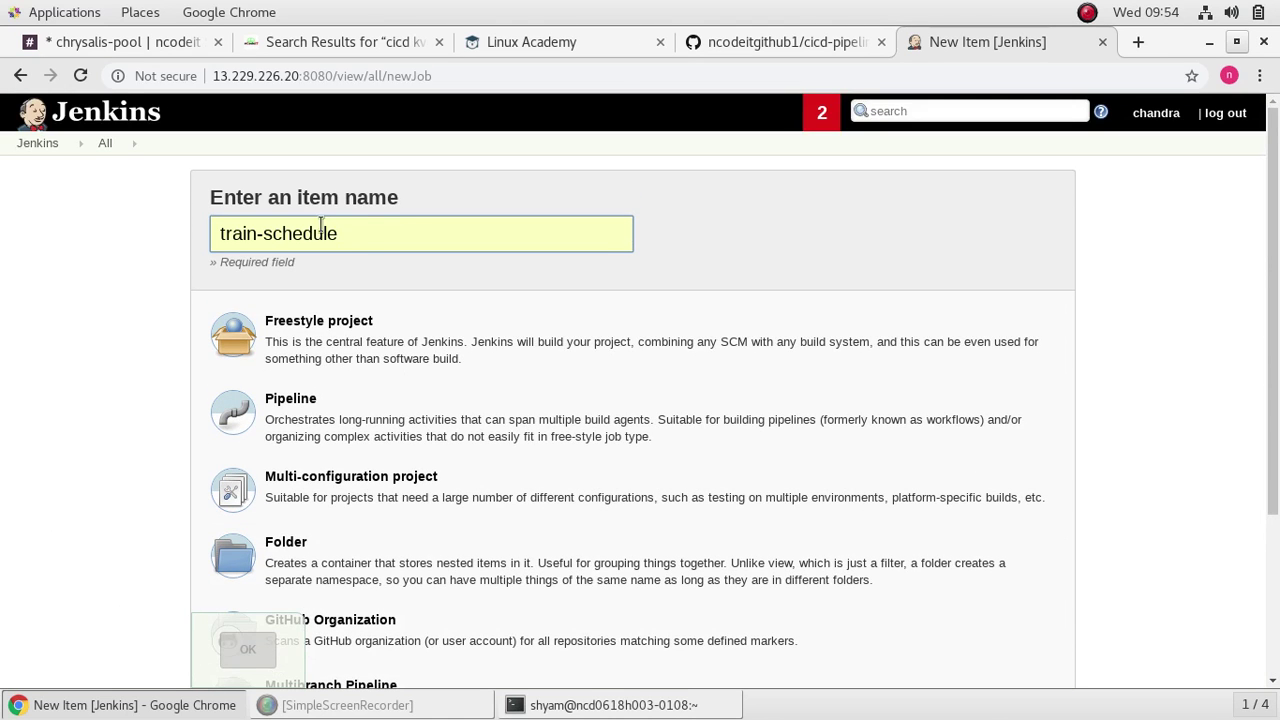
click(353, 324)
scroll(430, 410, down, 4)
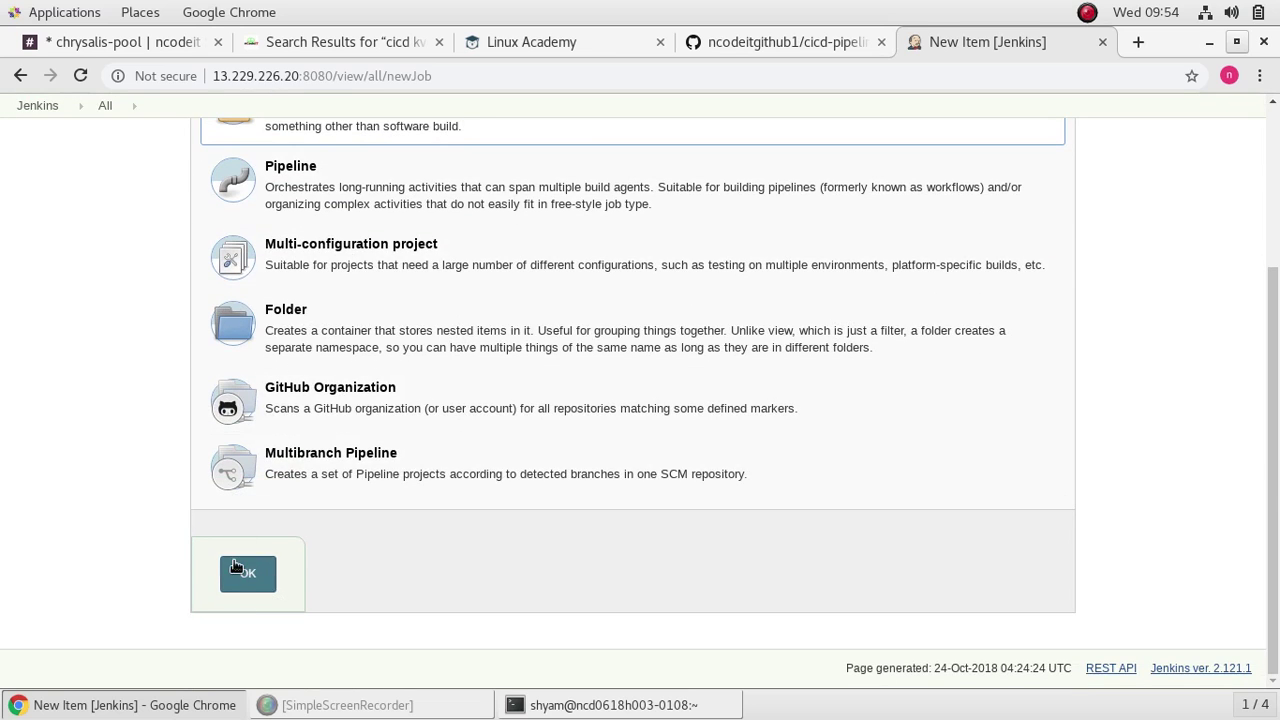
click(234, 566)
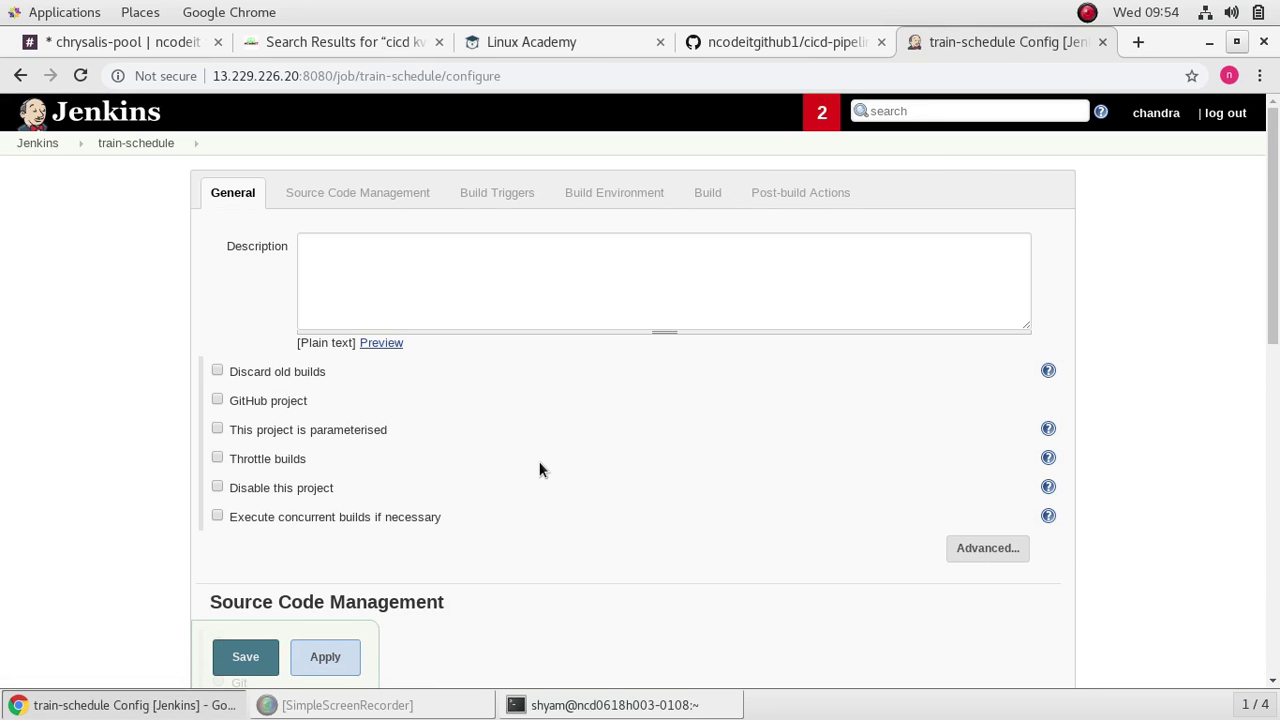
Step: Choose Git as the job's source code management
scroll(541, 465, down, 2)
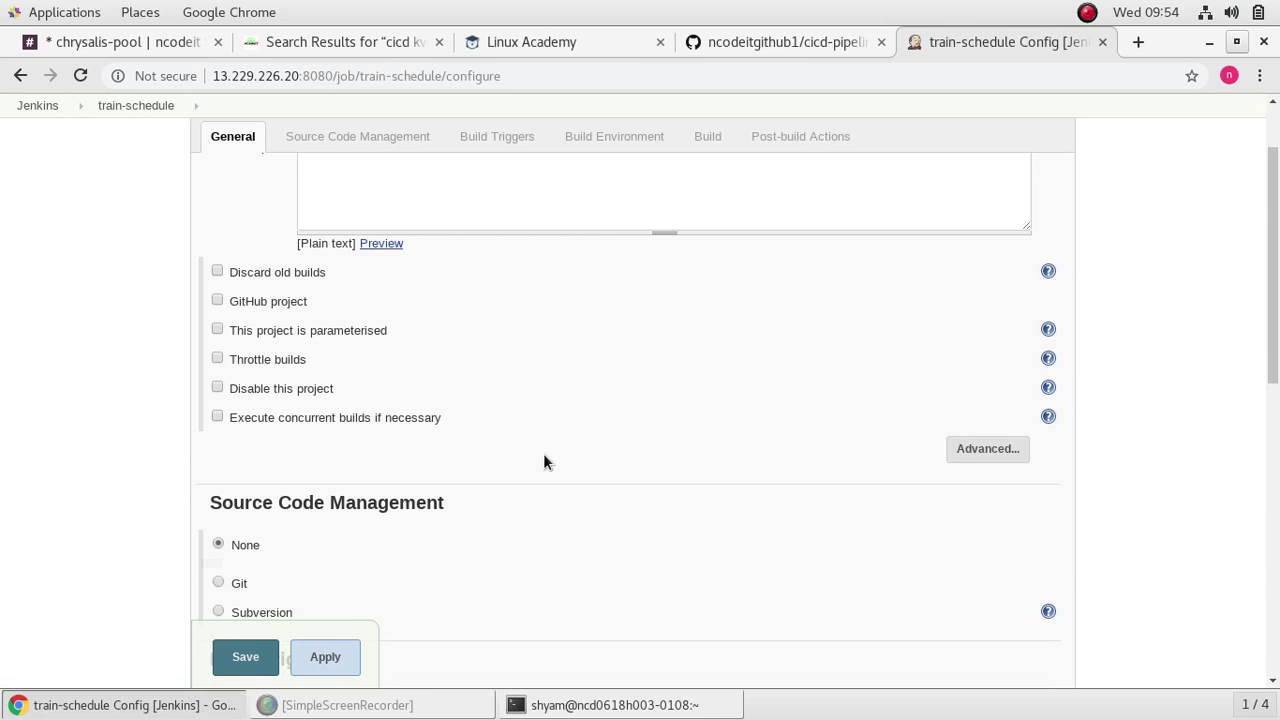
scroll(543, 460, down, 2)
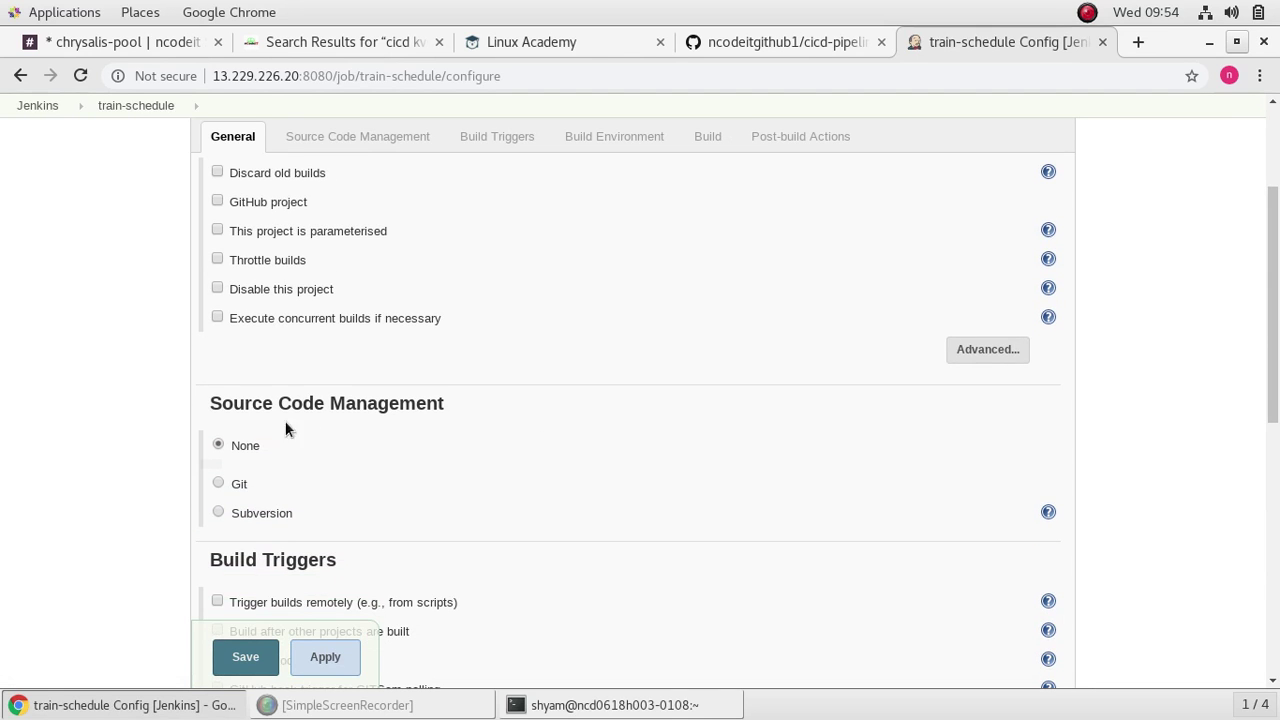
click(217, 483)
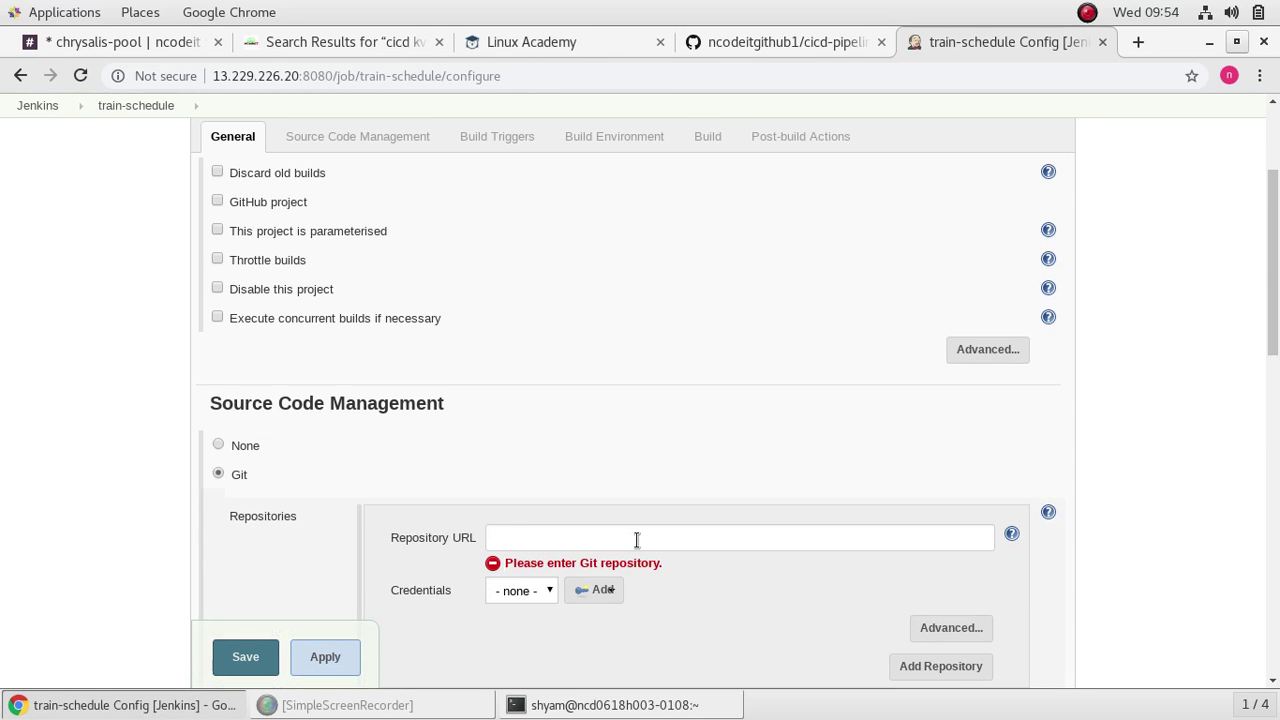
Step: Open cicd-pipeline-train-schedule-jenkins from Your repositories on GitHub and copy its HTTPS clone URL
click(735, 42)
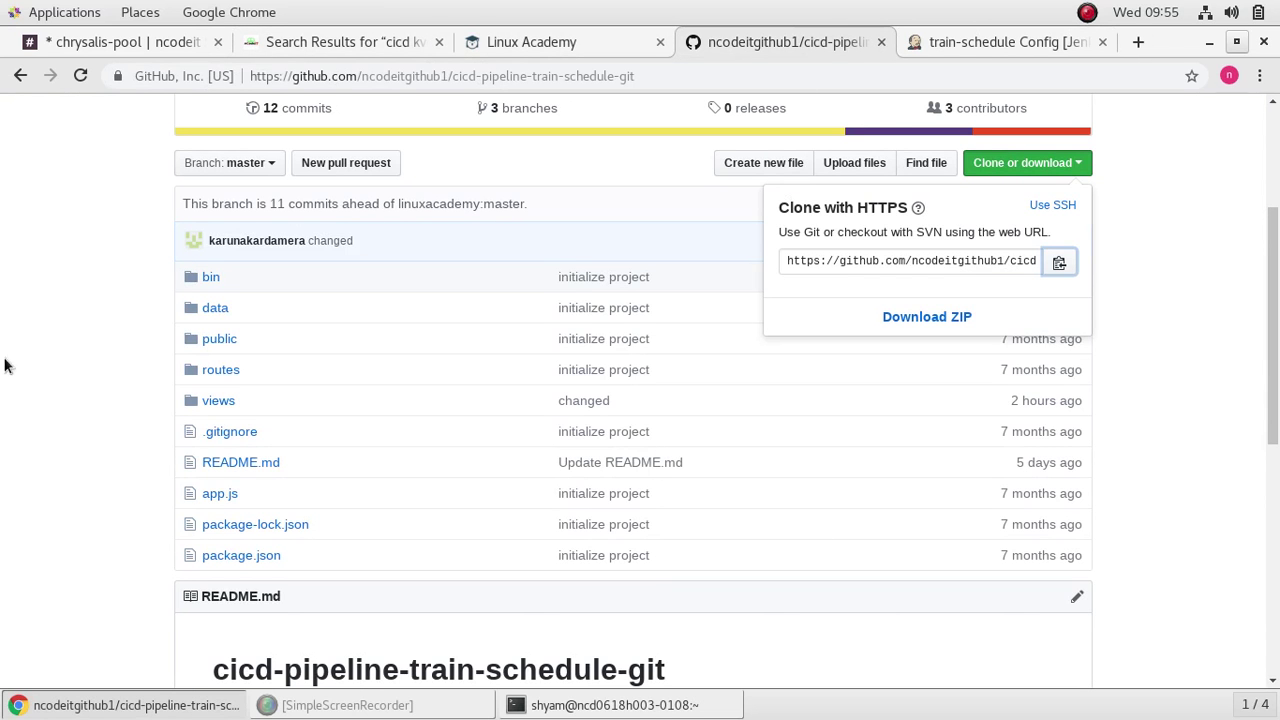
click(35, 353)
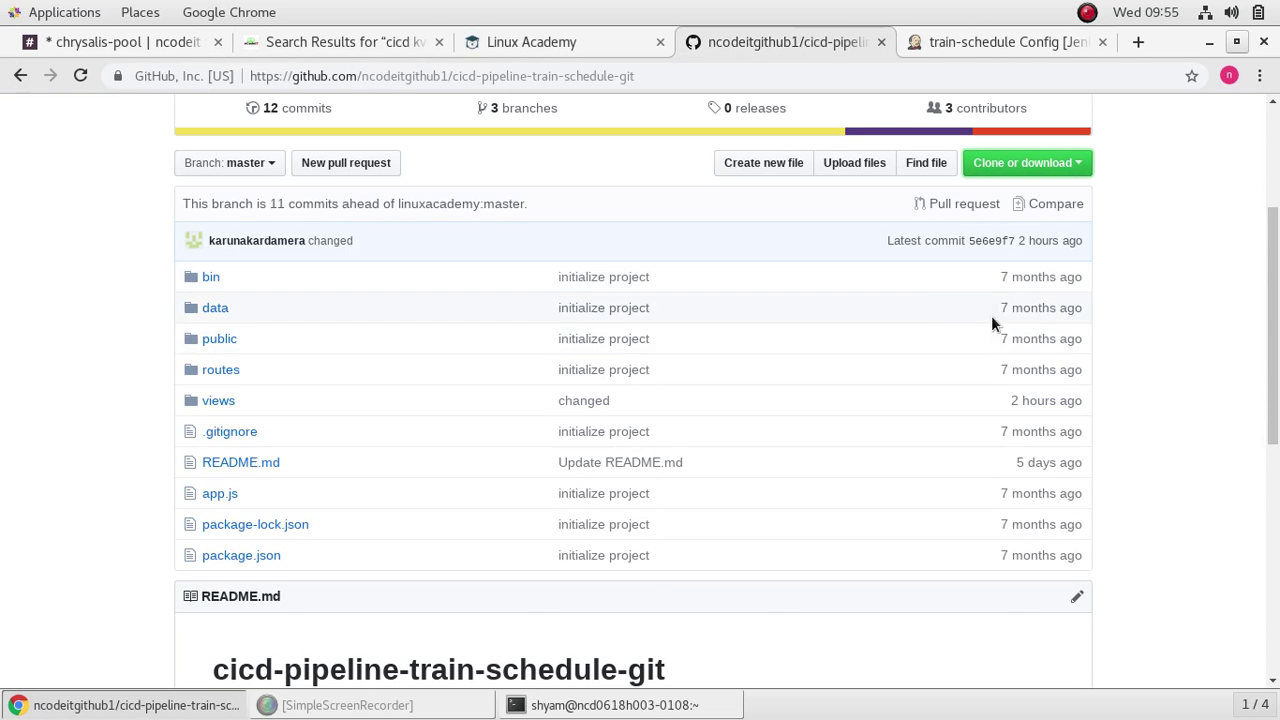
scroll(1050, 260, up, 3)
click(1236, 122)
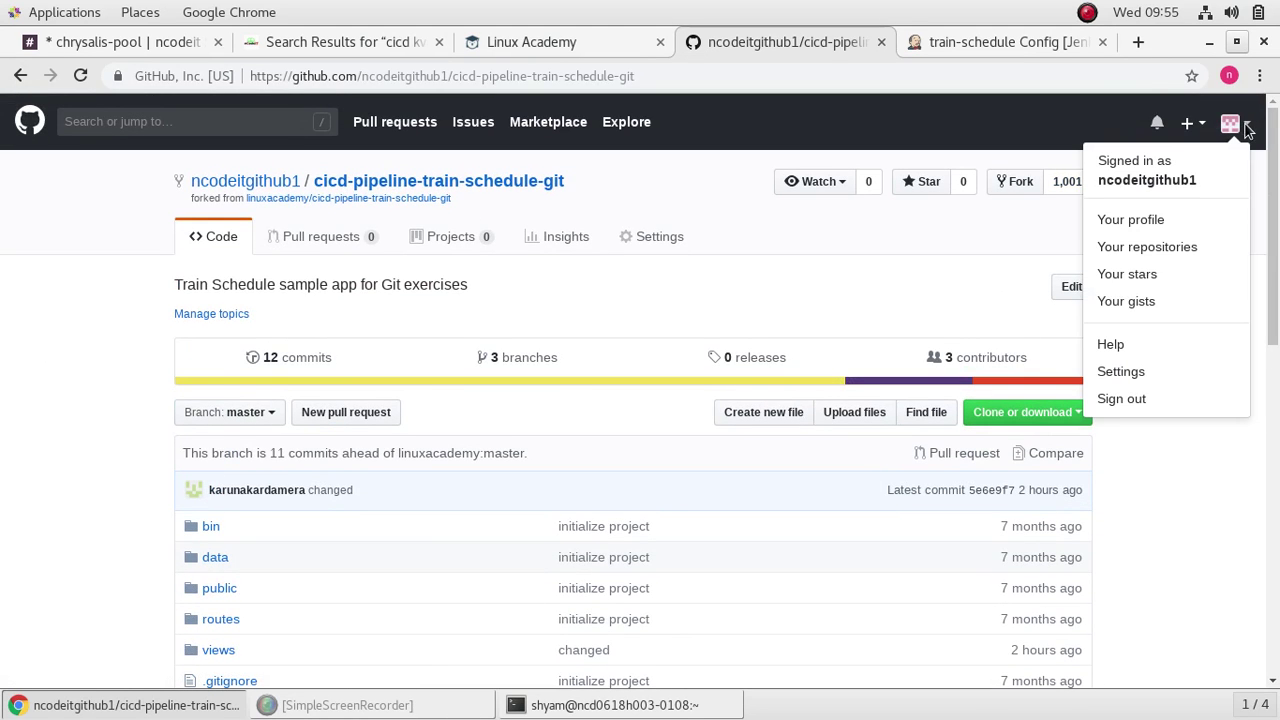
click(1166, 250)
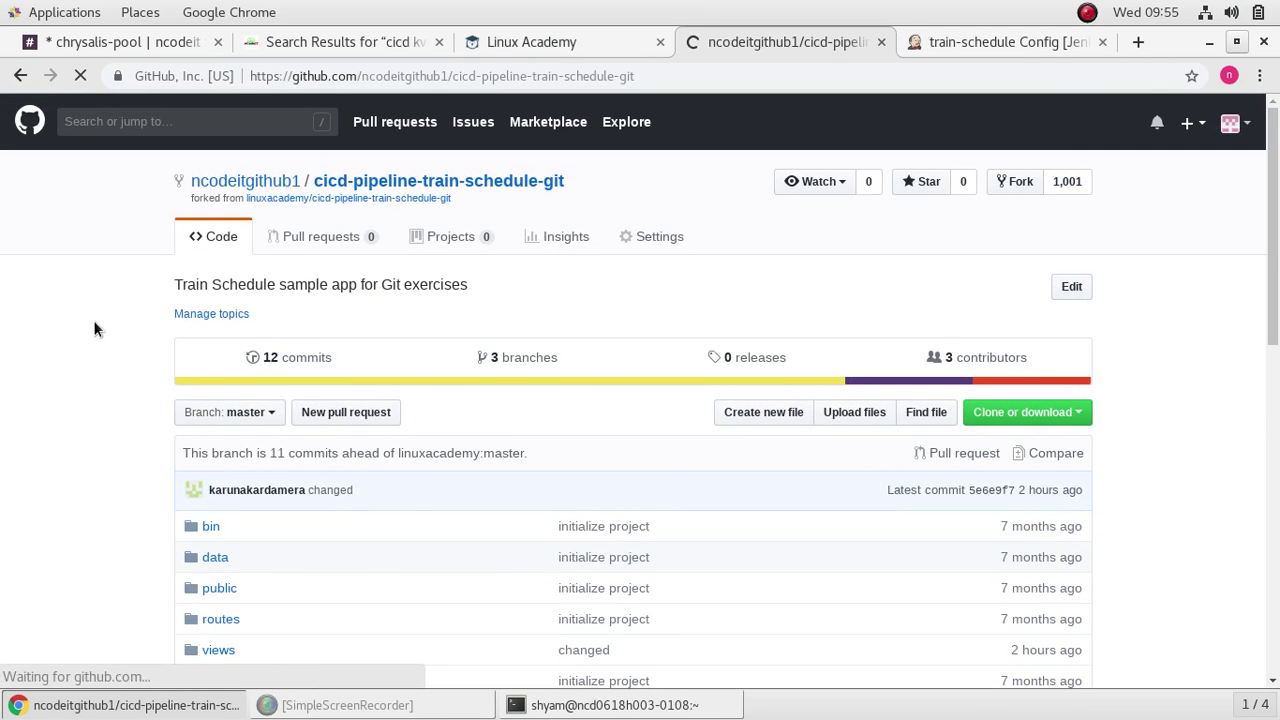
scroll(740, 531, down, 5)
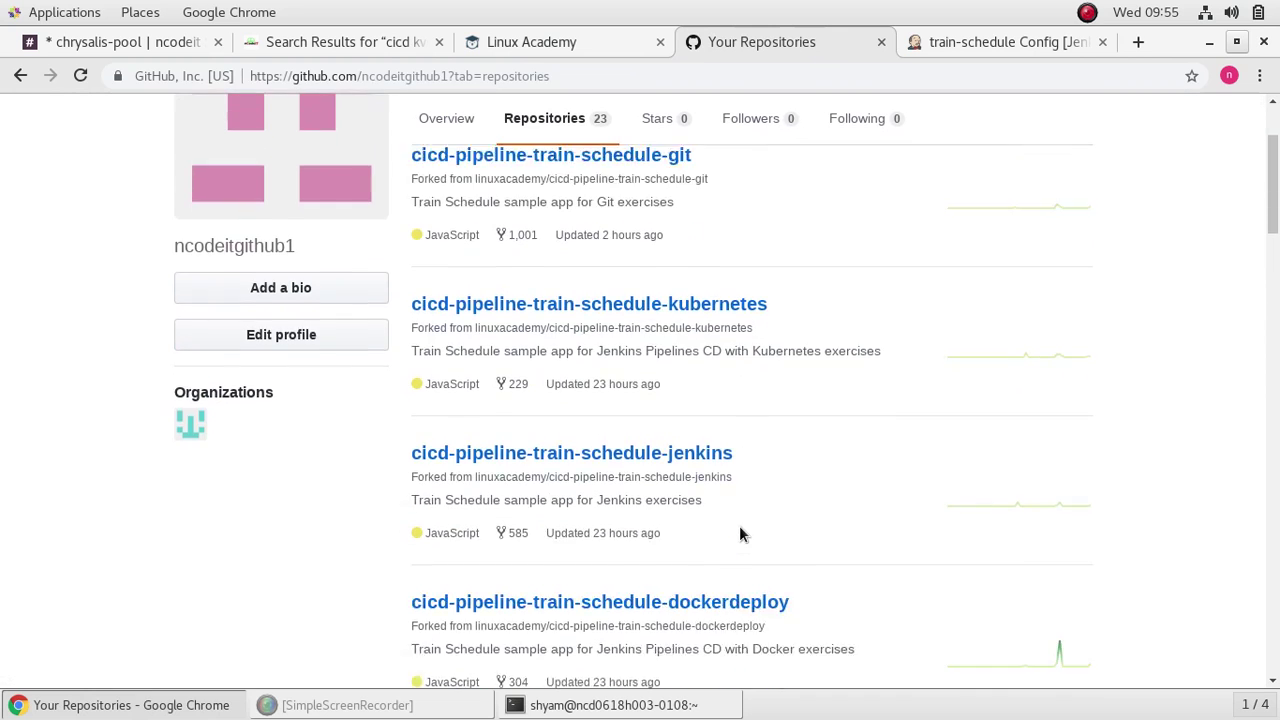
click(634, 175)
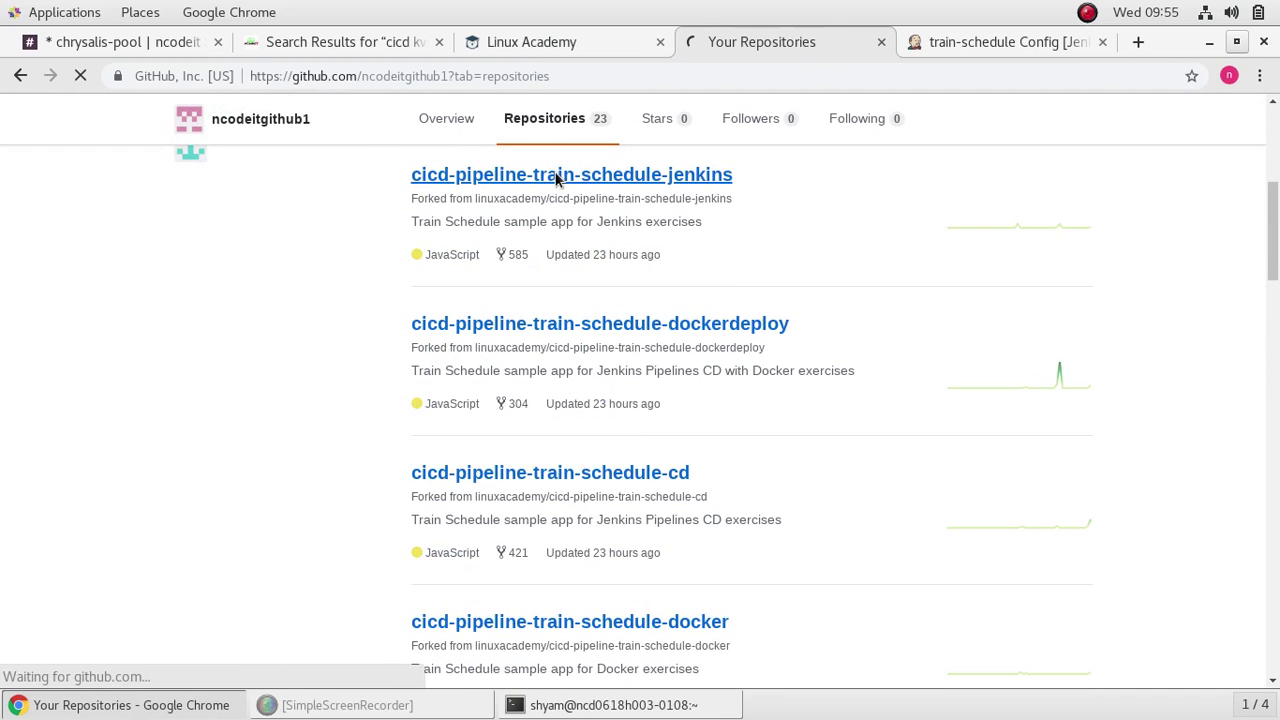
click(1078, 413)
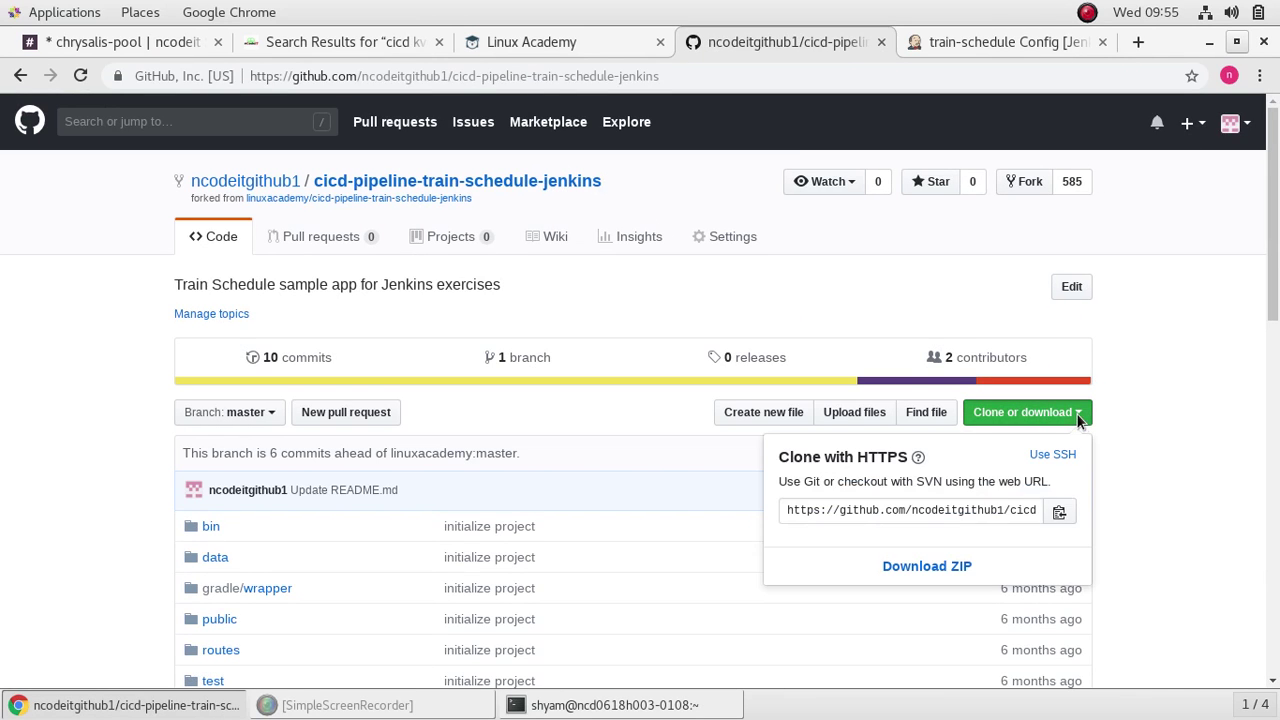
click(1060, 514)
Step: Paste the cicd-pipeline-train-schedule-jenkins clone URL into the job's Repository URL
click(970, 42)
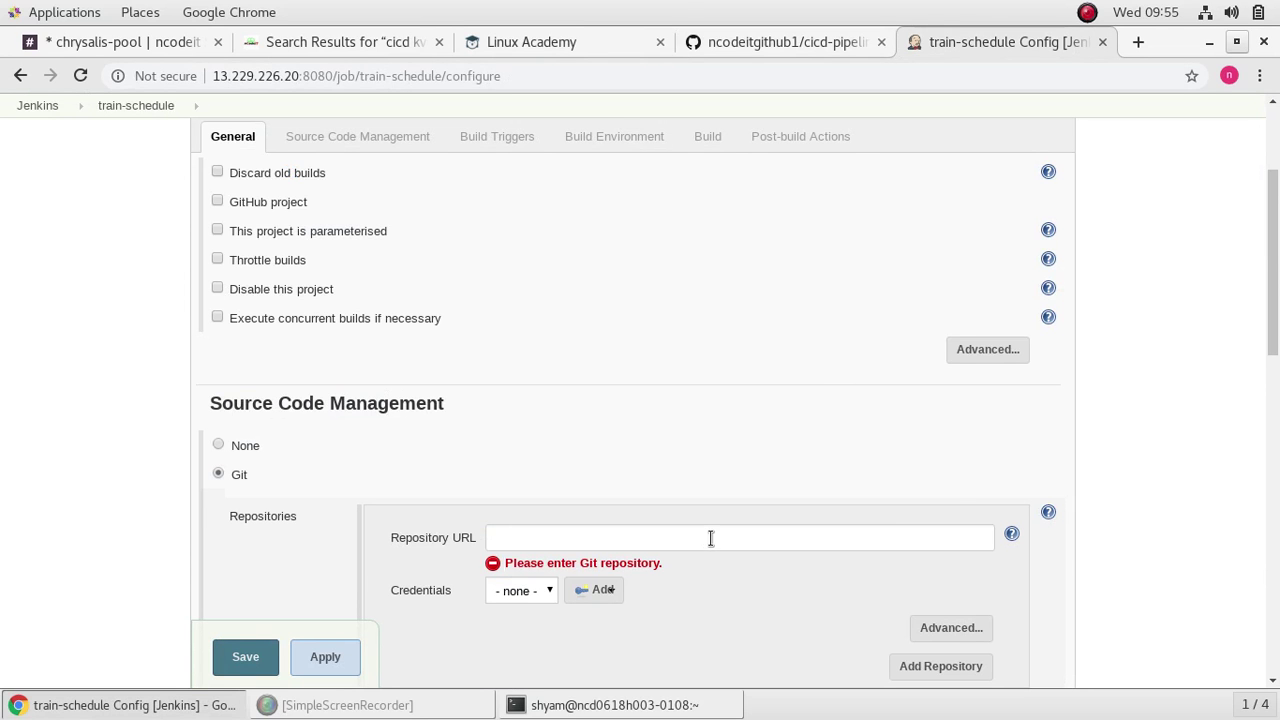
right_click(710, 538)
click(766, 372)
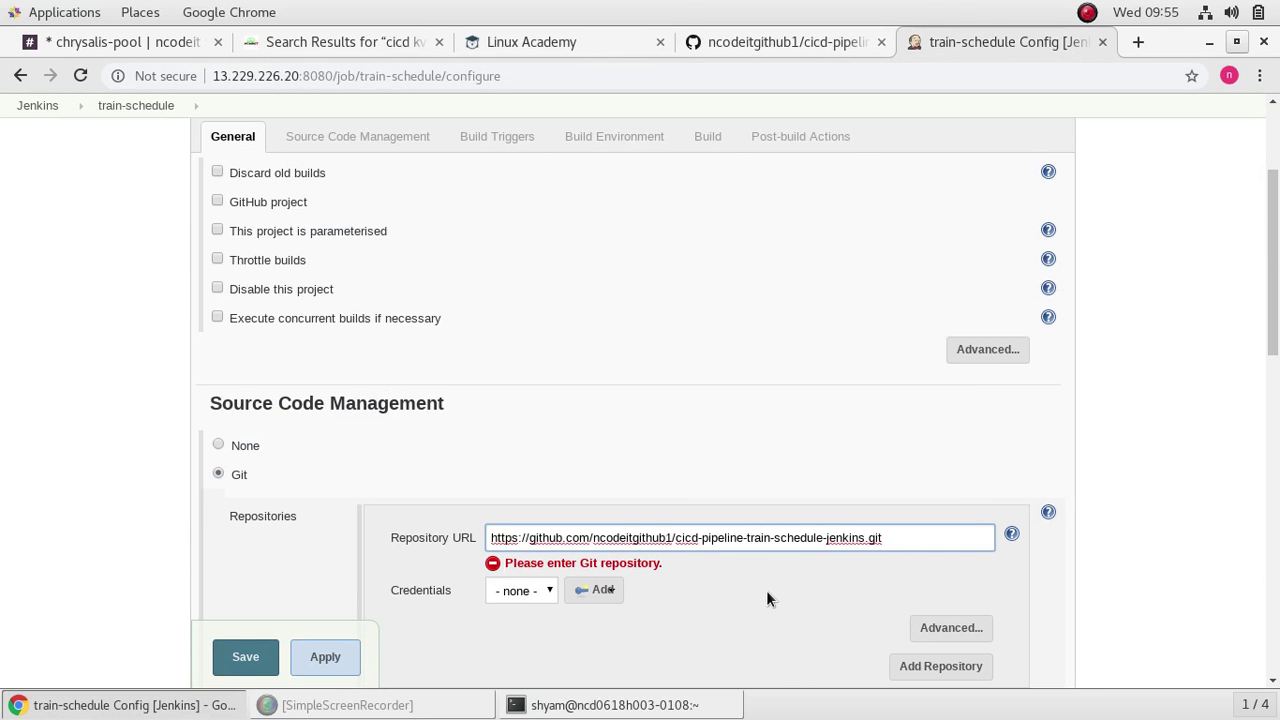
scroll(766, 590, down, 5)
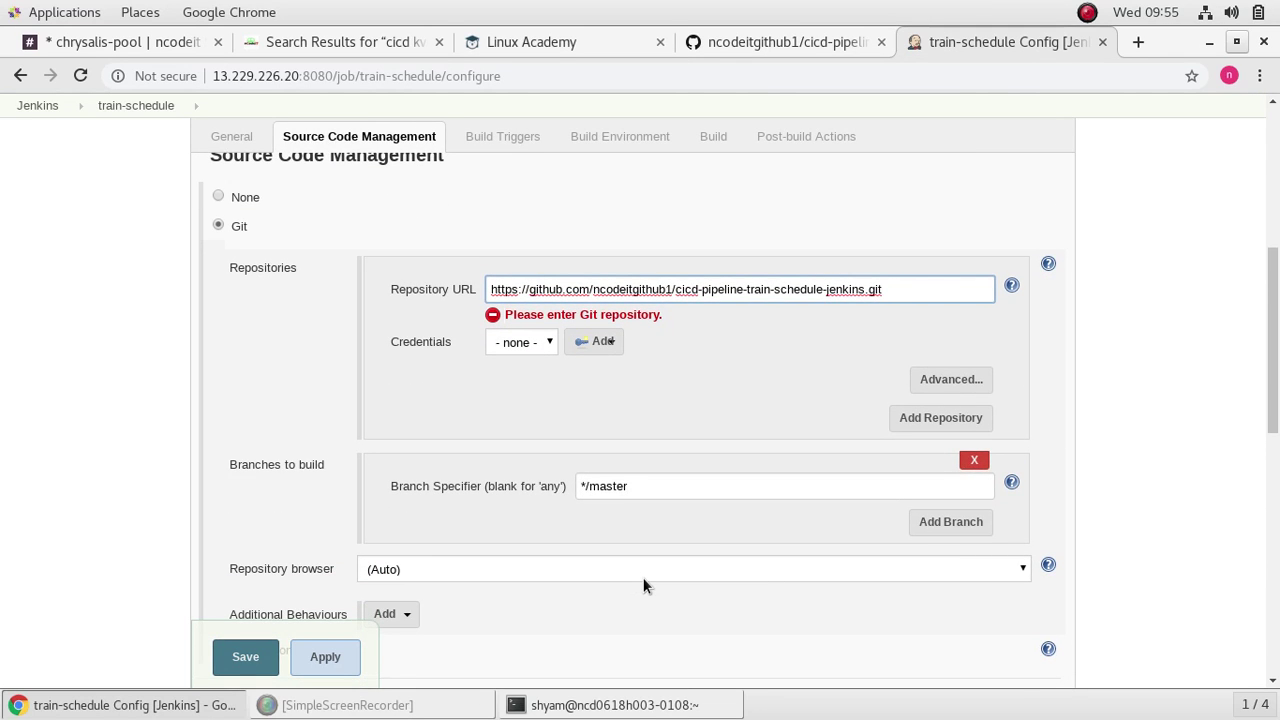
scroll(645, 580, down, 7)
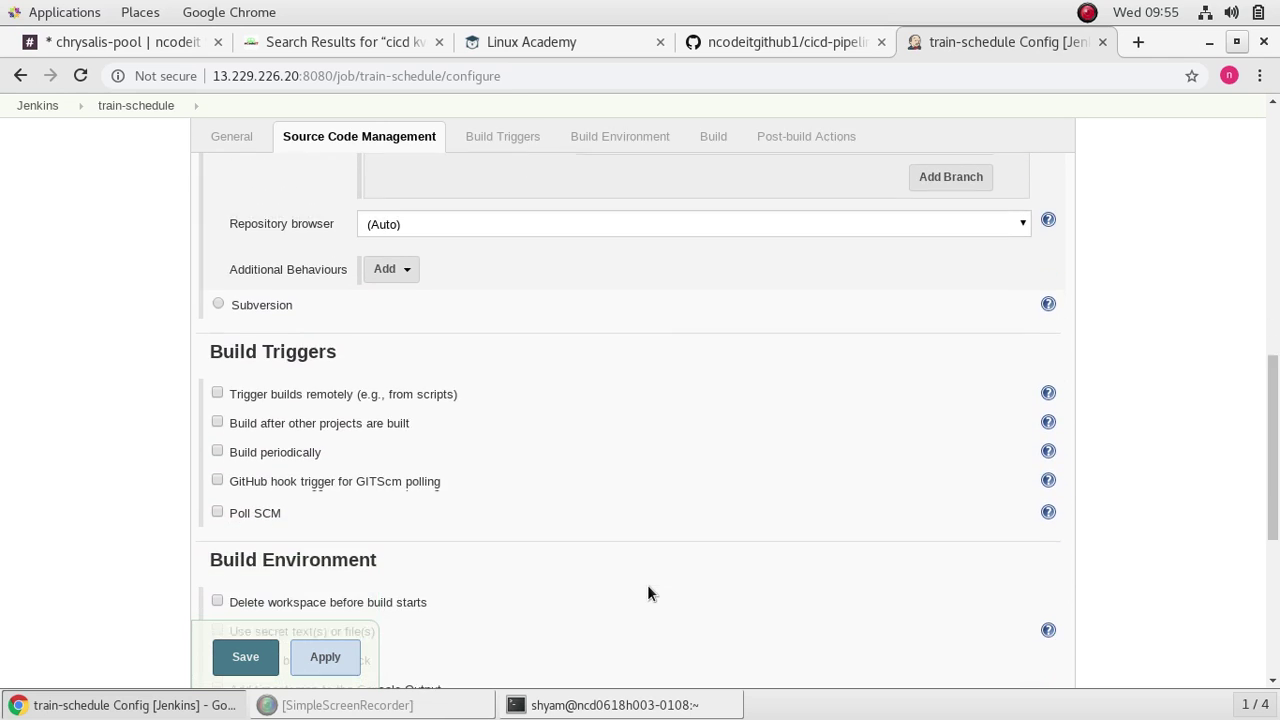
scroll(647, 593, down, 5)
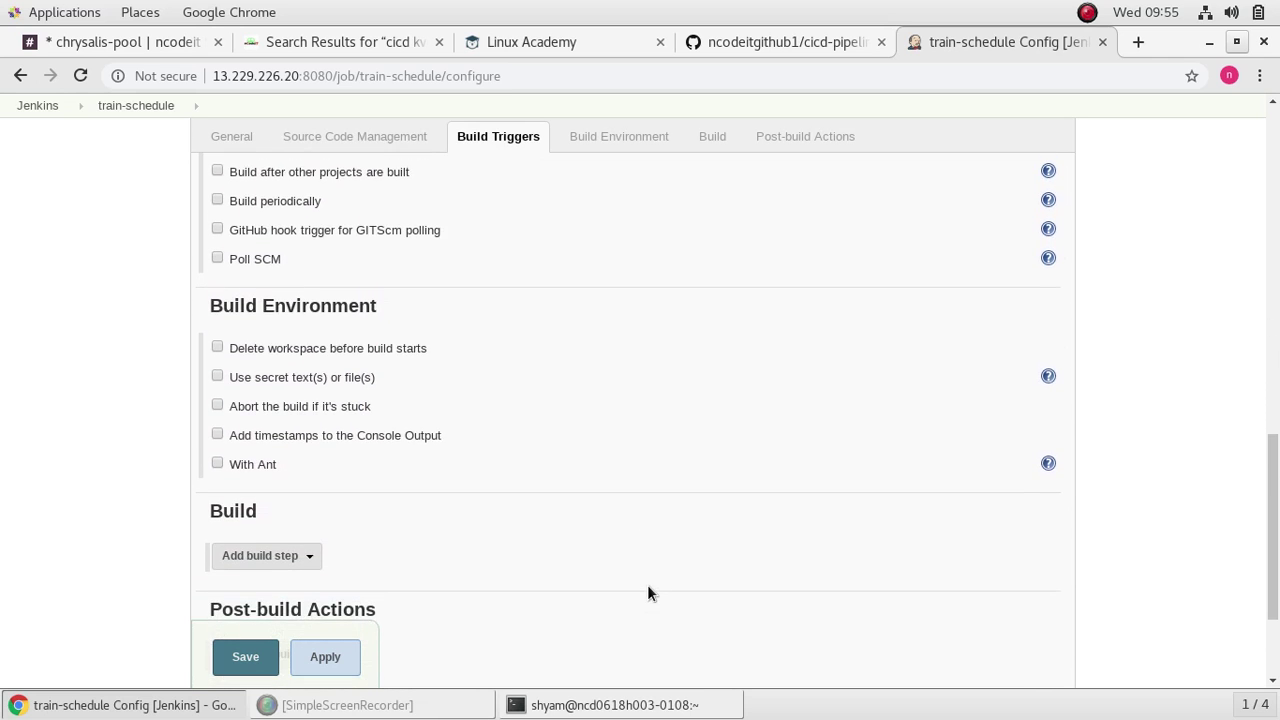
scroll(647, 593, down, 2)
Step: Add an Invoke Gradle script step using the Gradle Wrapper with task build, and save
click(312, 460)
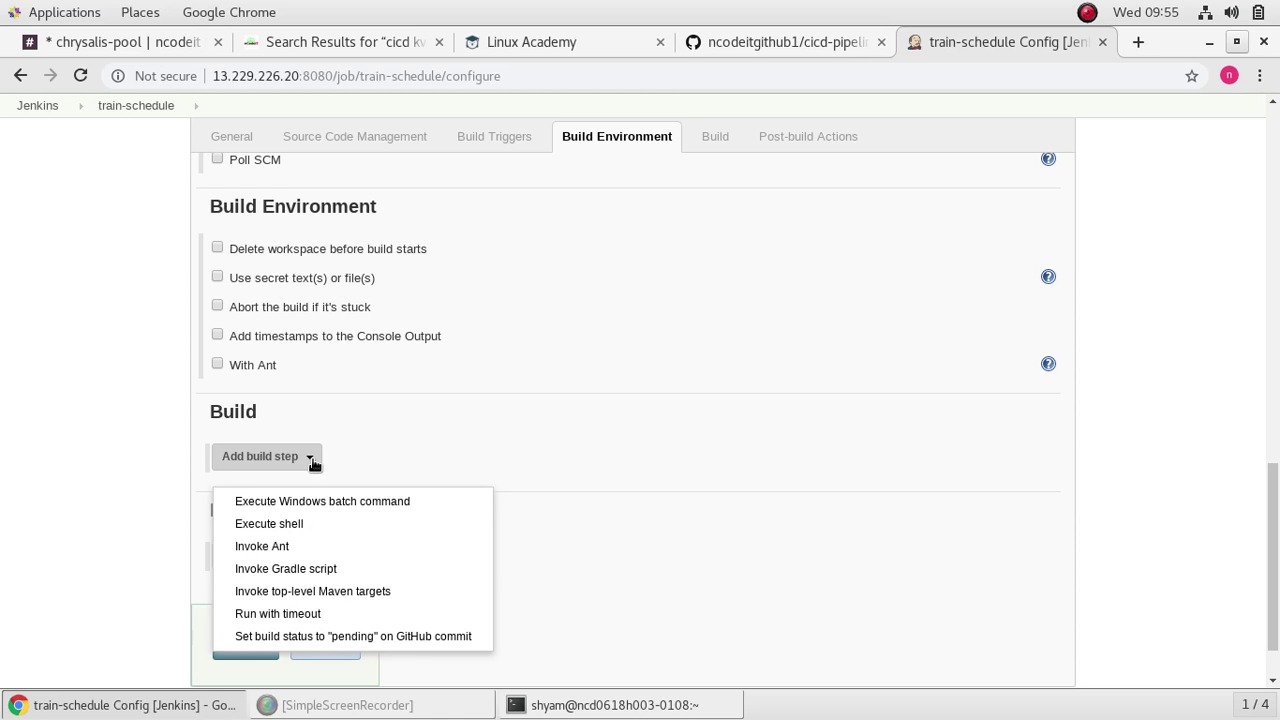
click(322, 570)
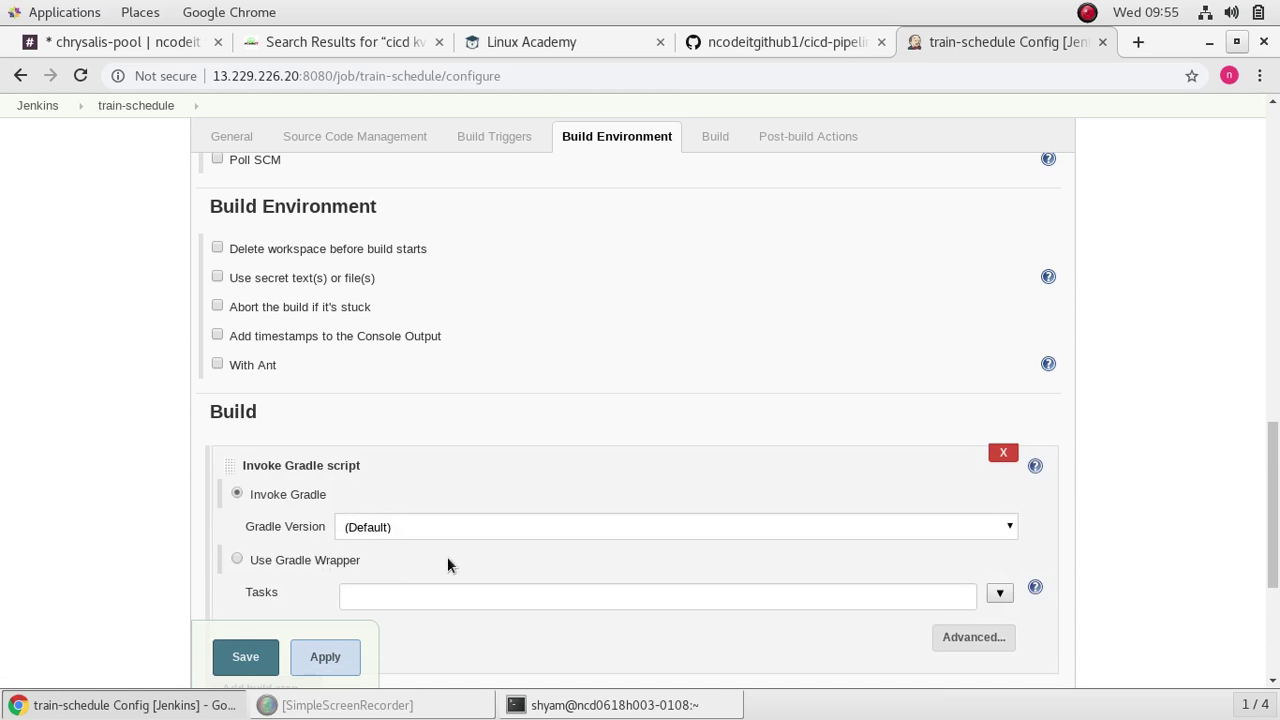
scroll(490, 565, down, 3)
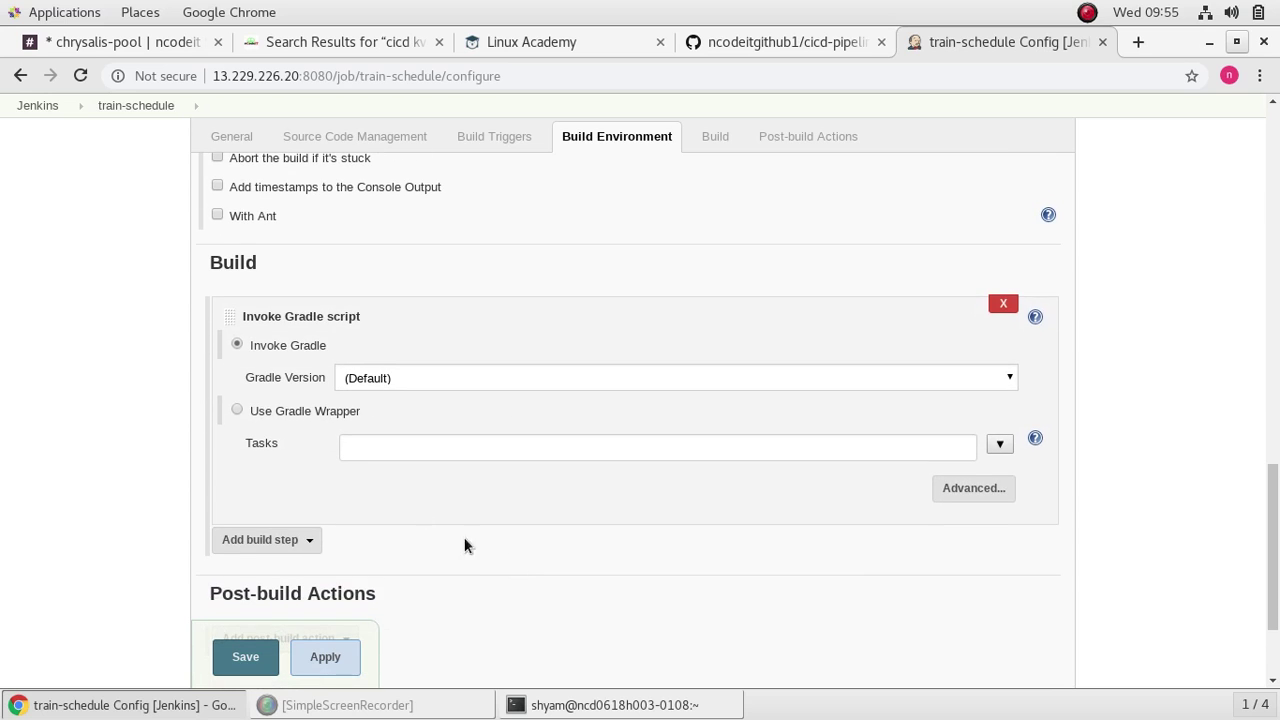
click(236, 410)
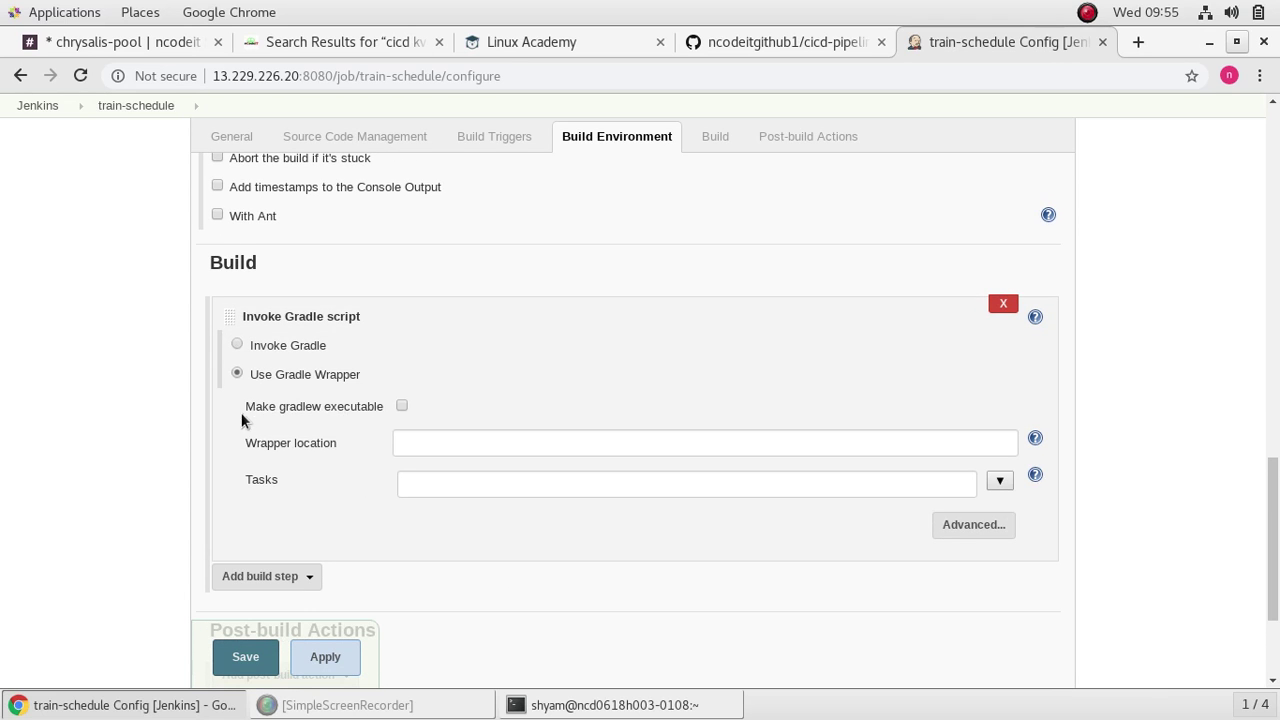
click(480, 489)
text(build)
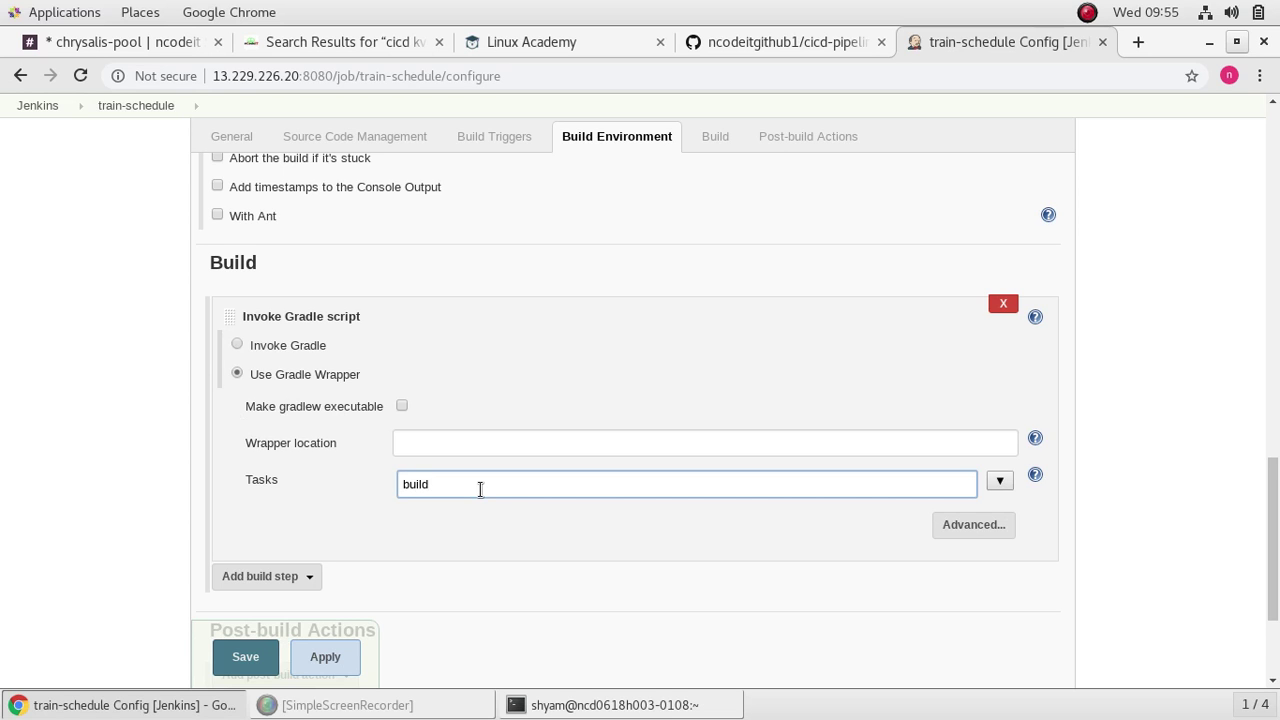
scroll(500, 505, down, 4)
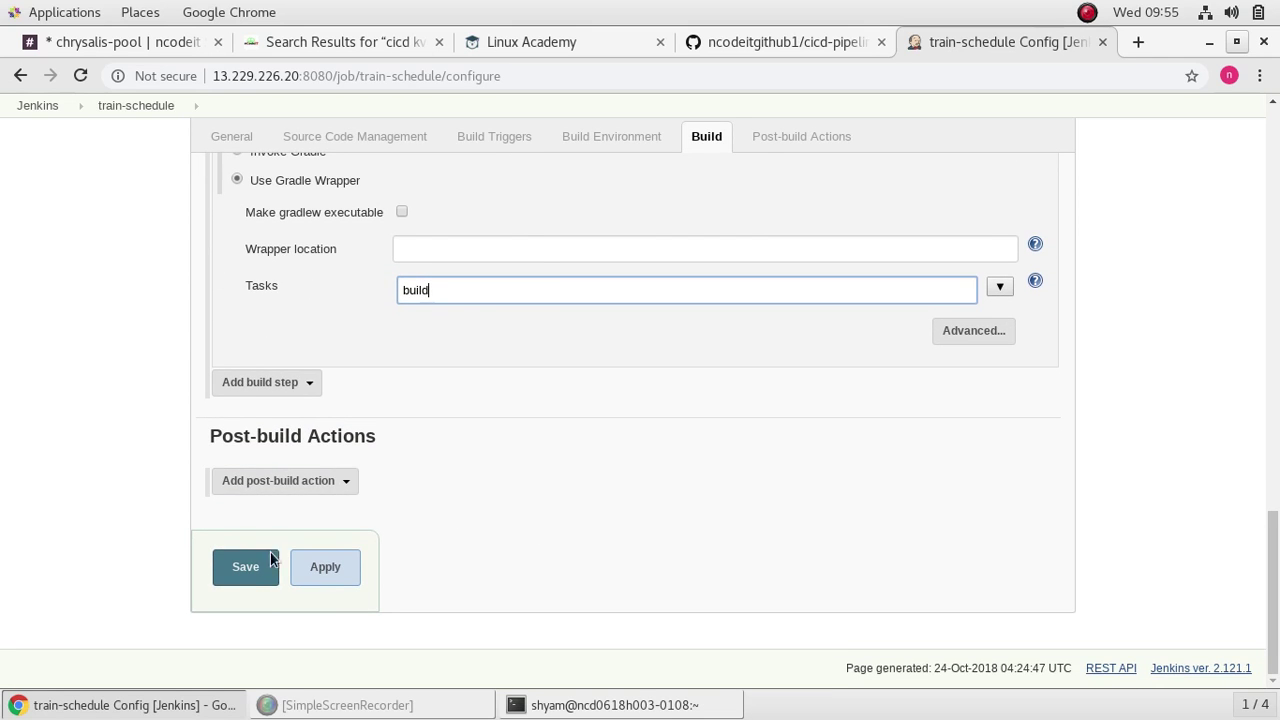
click(340, 573)
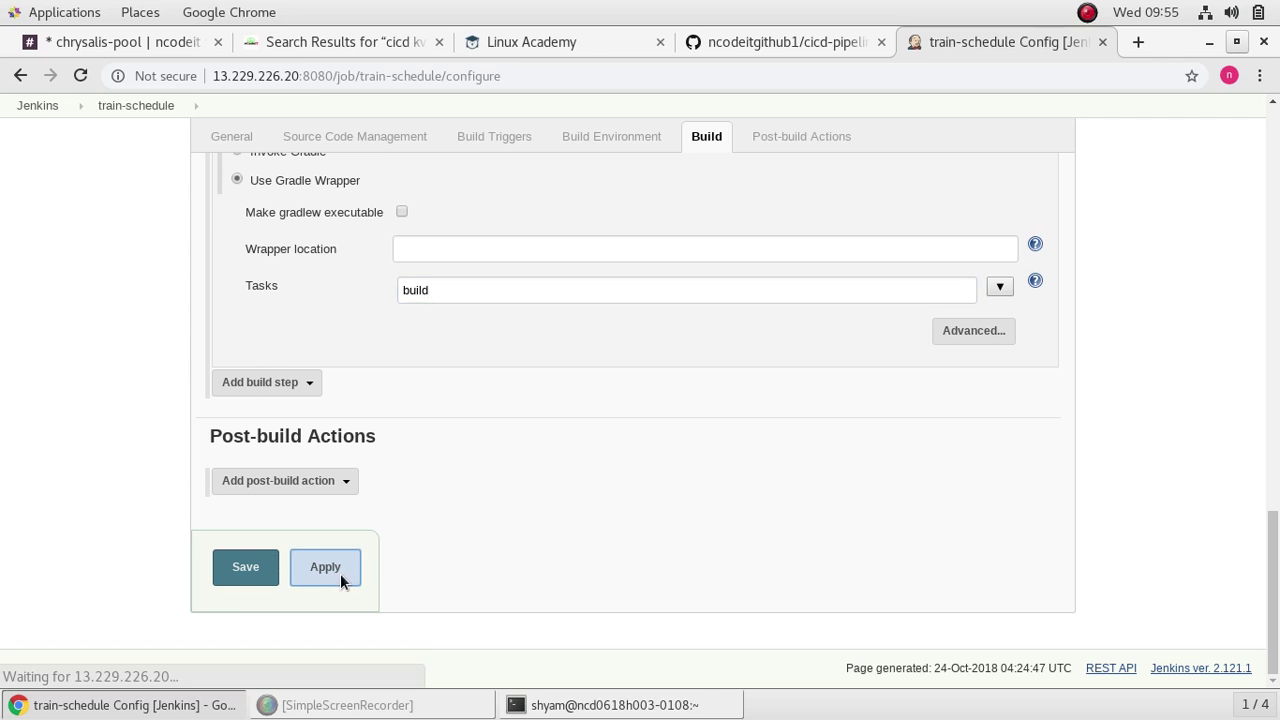
click(250, 578)
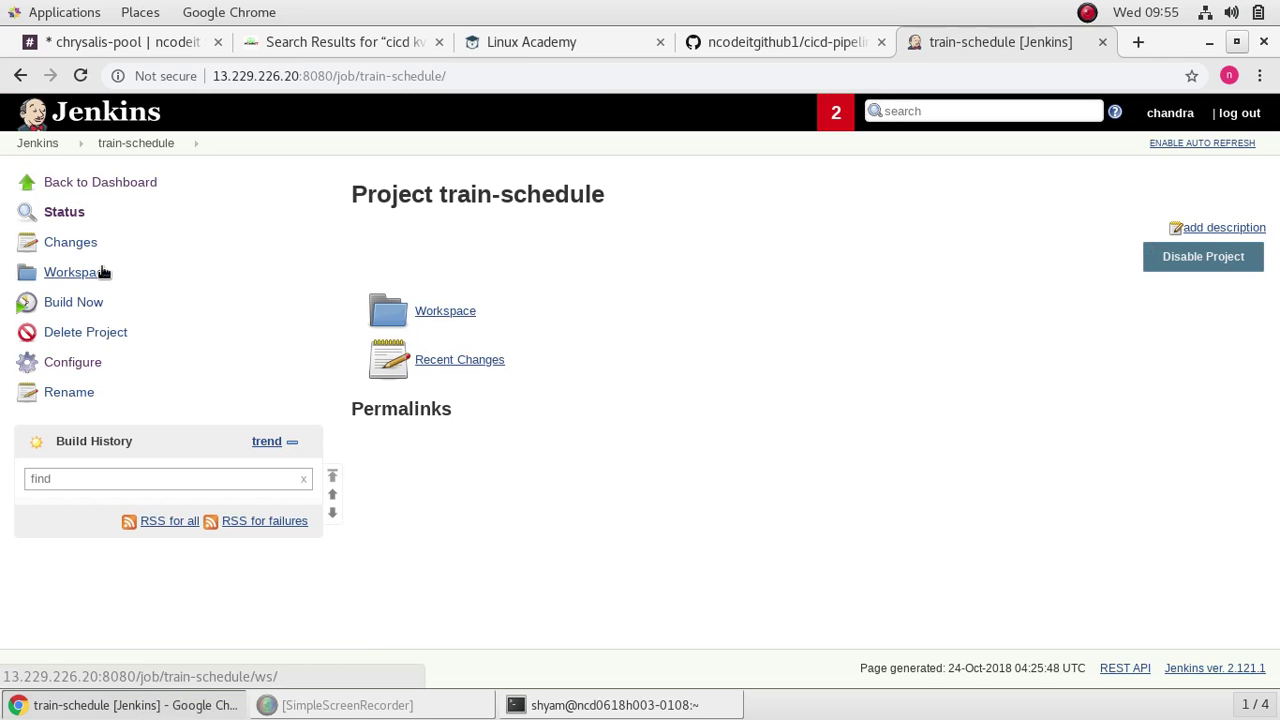
Step: Start build #1 of train-schedule and watch its console output
click(74, 305)
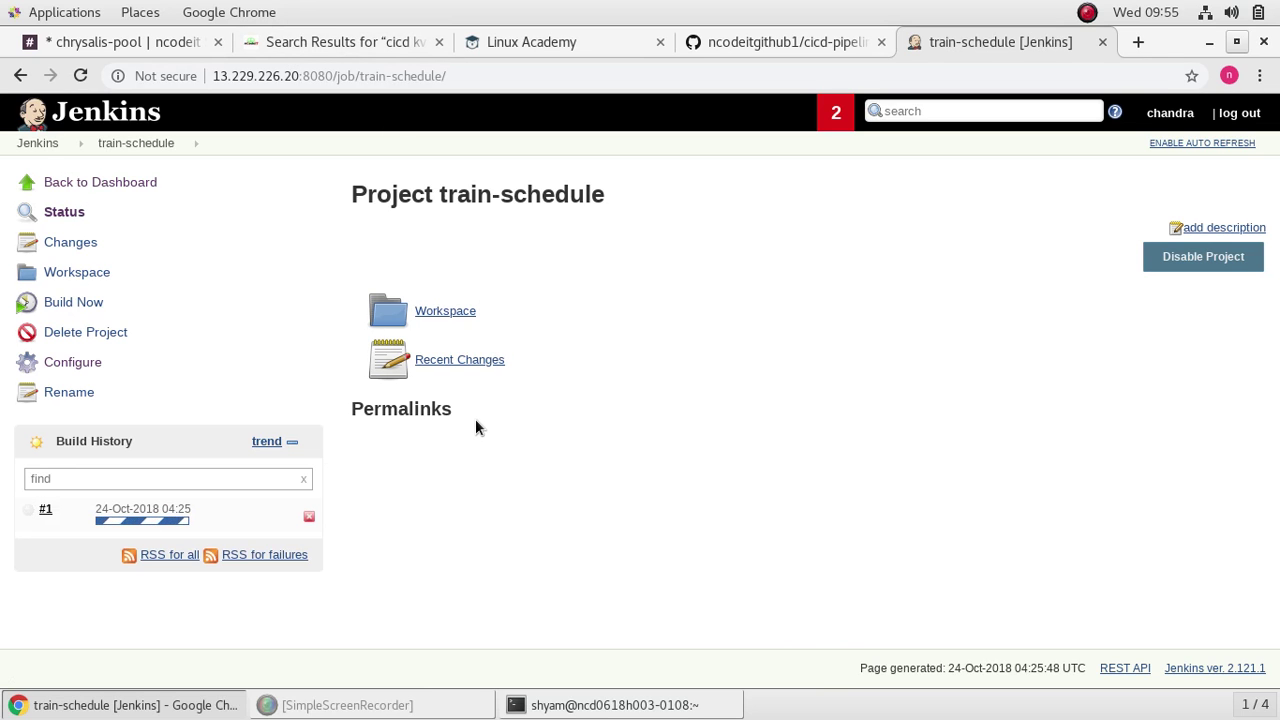
click(35, 513)
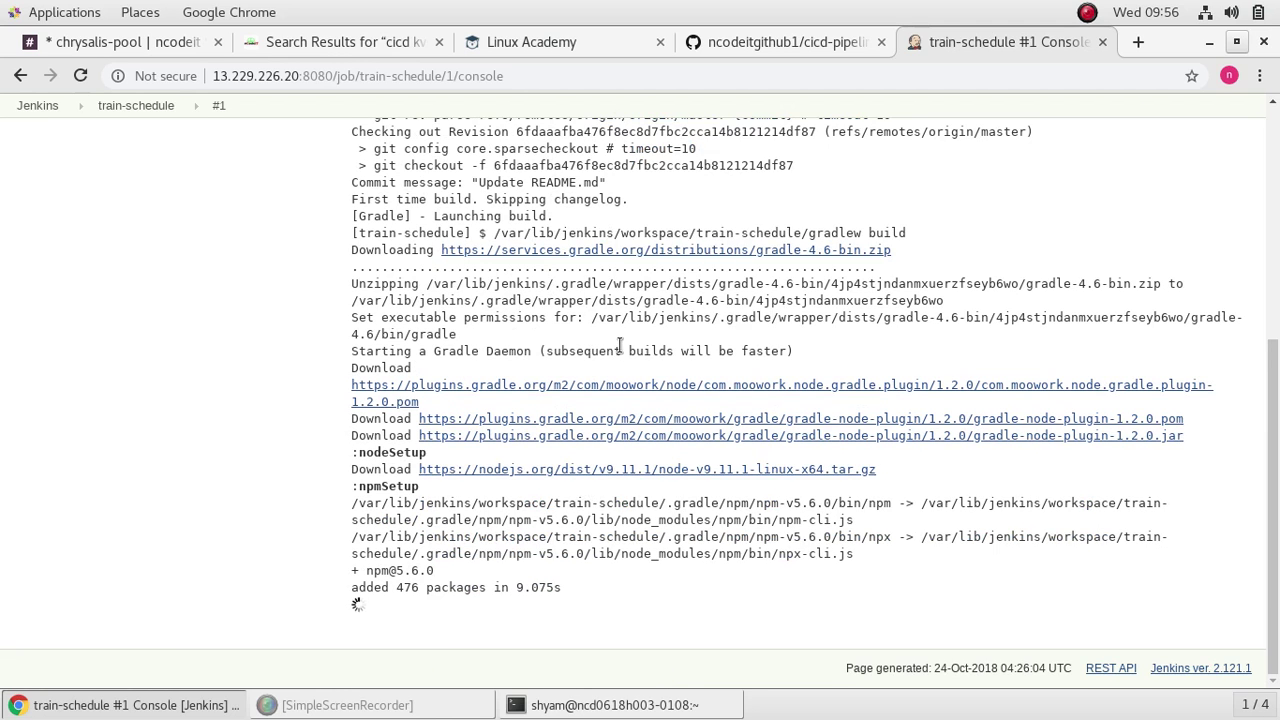
Step: Scroll through the notes page's Jenkins job and GitHub webhook setup steps
click(286, 40)
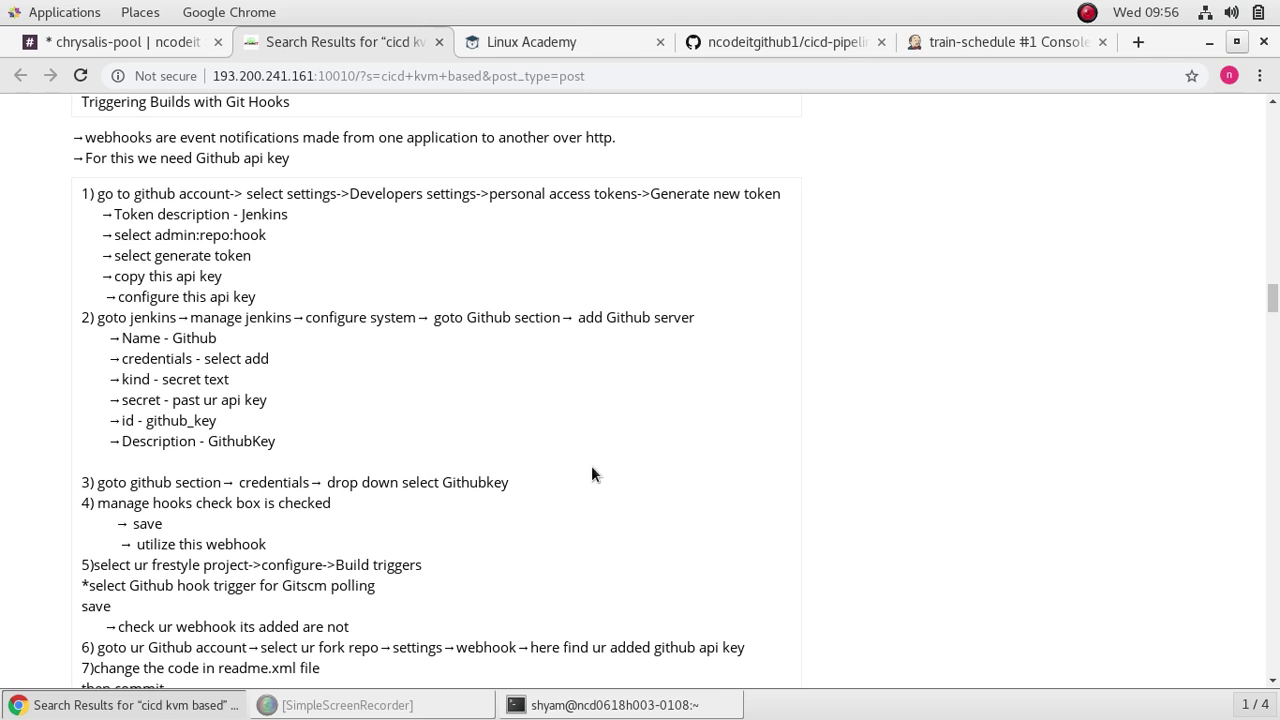
scroll(591, 470, up, 5)
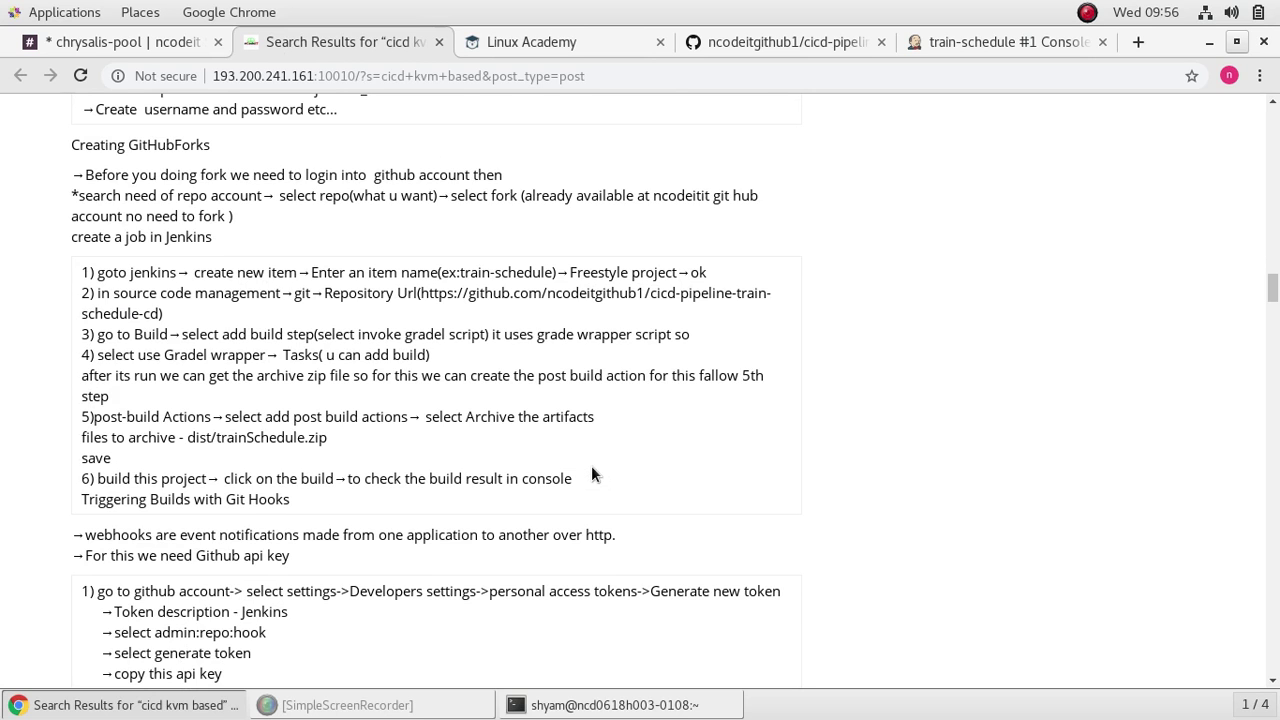
scroll(592, 468, down, 3)
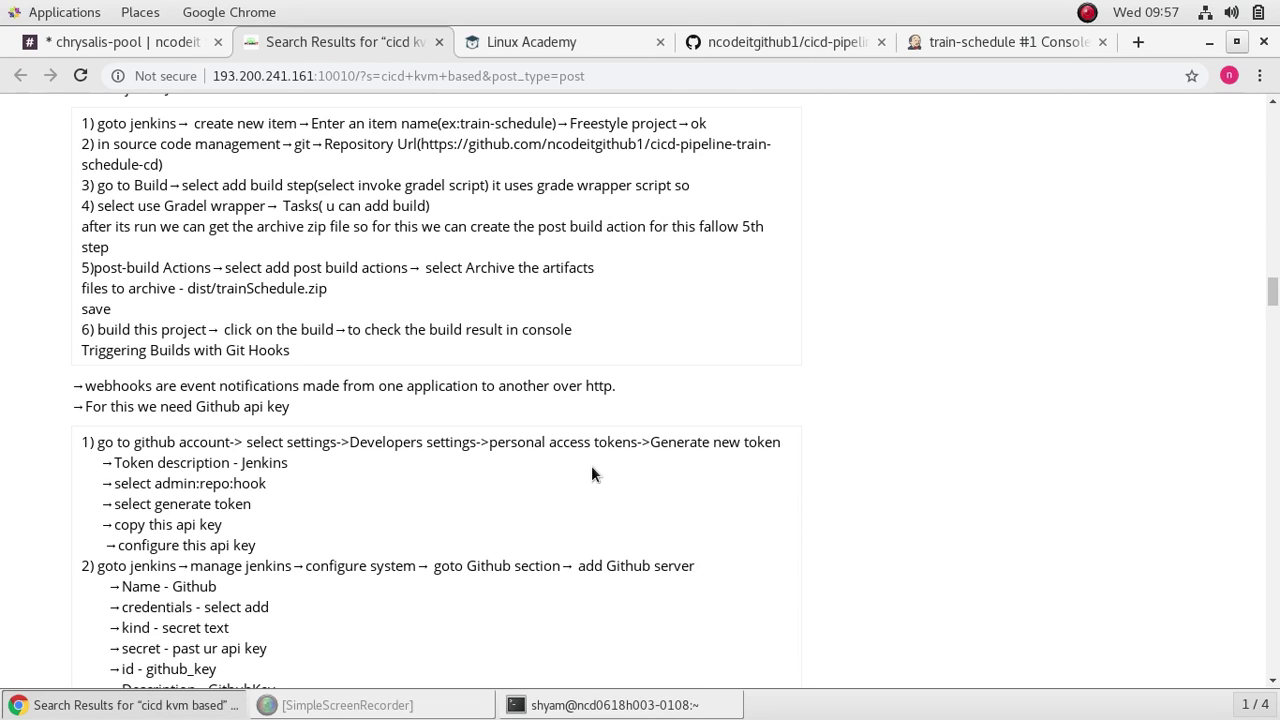
scroll(591, 474, down, 1)
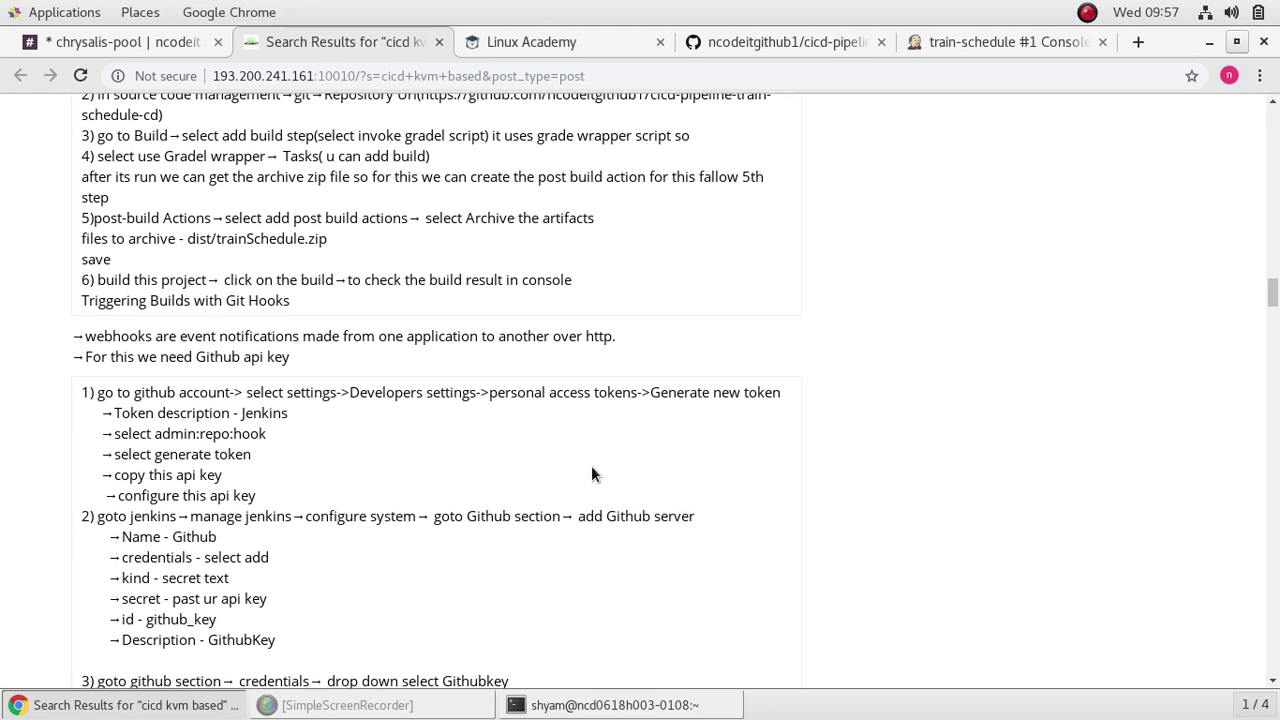
scroll(591, 474, down, 1)
scroll(591, 470, down, 1)
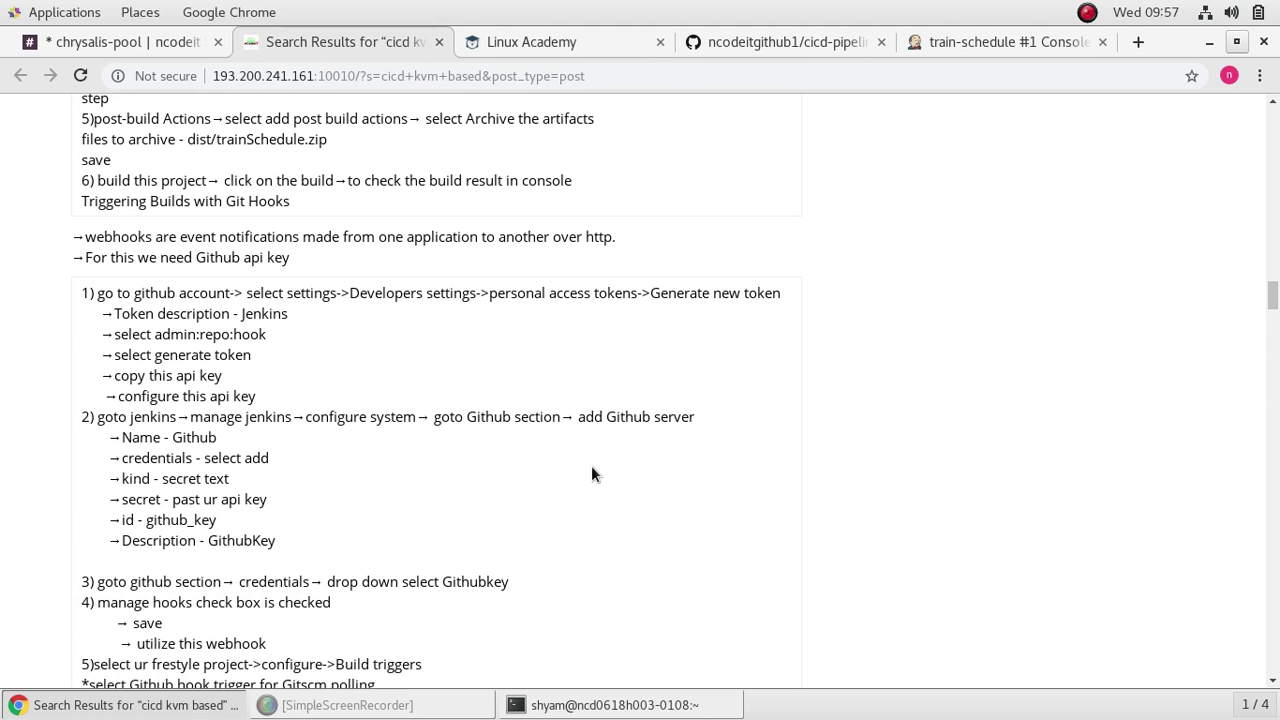
scroll(591, 470, down, 2)
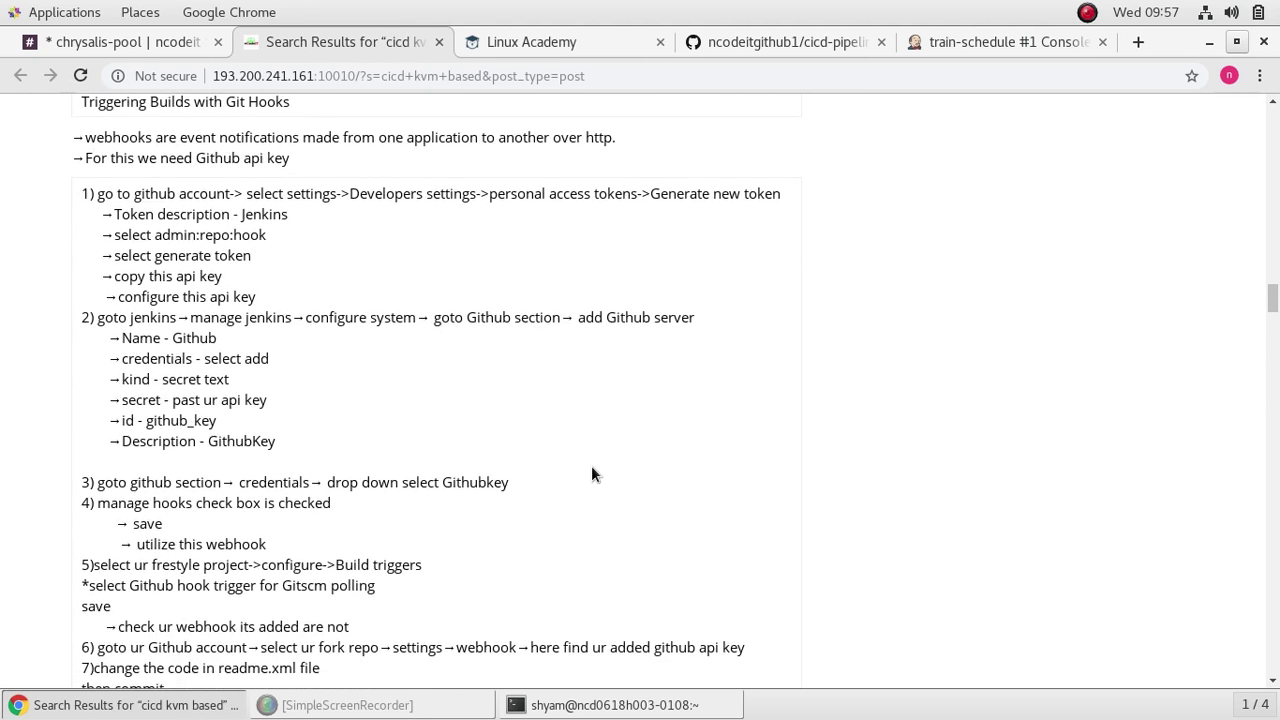
scroll(591, 470, up, 1)
Step: Confirm build #1's console ends with BUILD SUCCESSFUL, then reload the train-schedule project page
click(1000, 42)
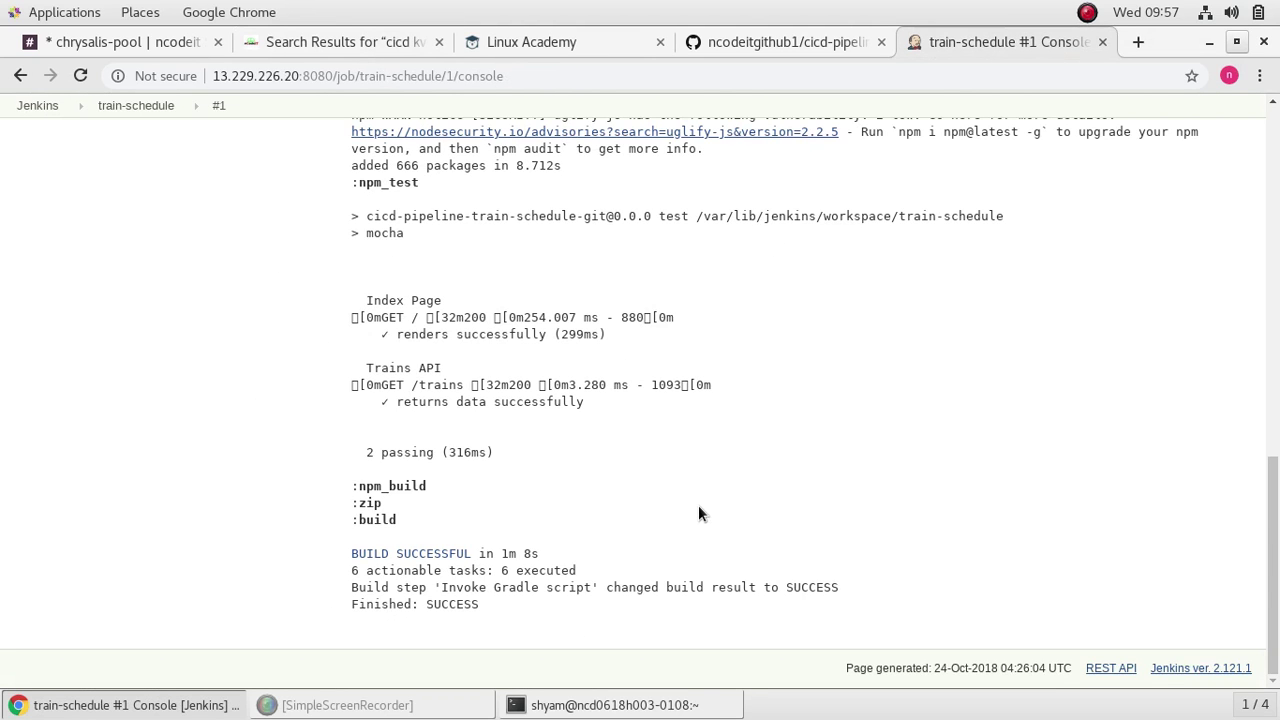
scroll(698, 505, up, 15)
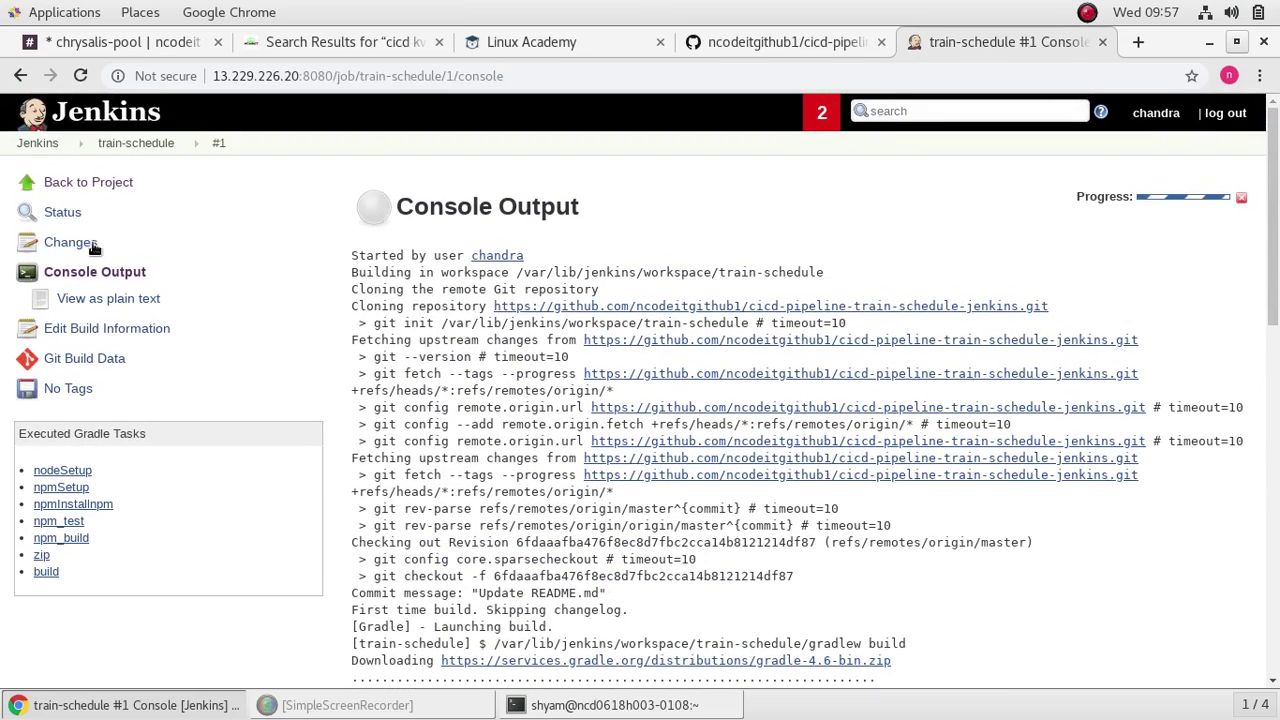
click(104, 185)
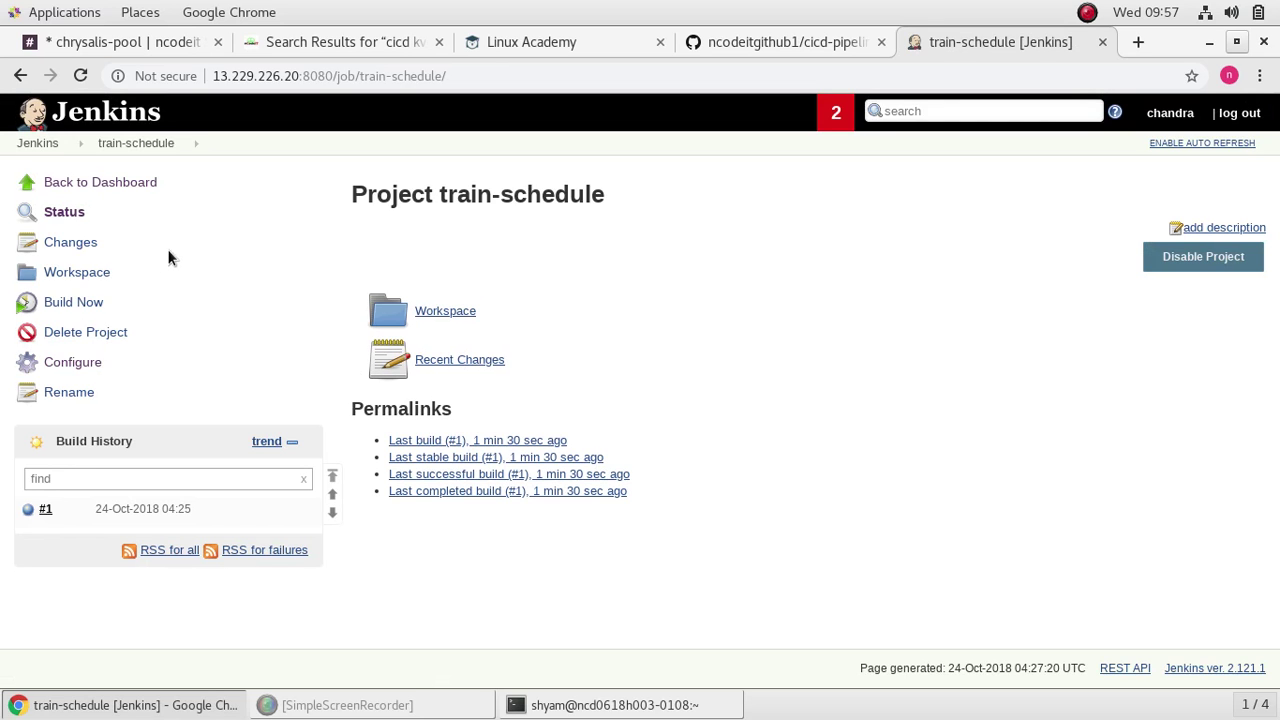
click(164, 146)
Step: Add an Archive the artifacts post-build action to the train-schedule job configuration
click(87, 364)
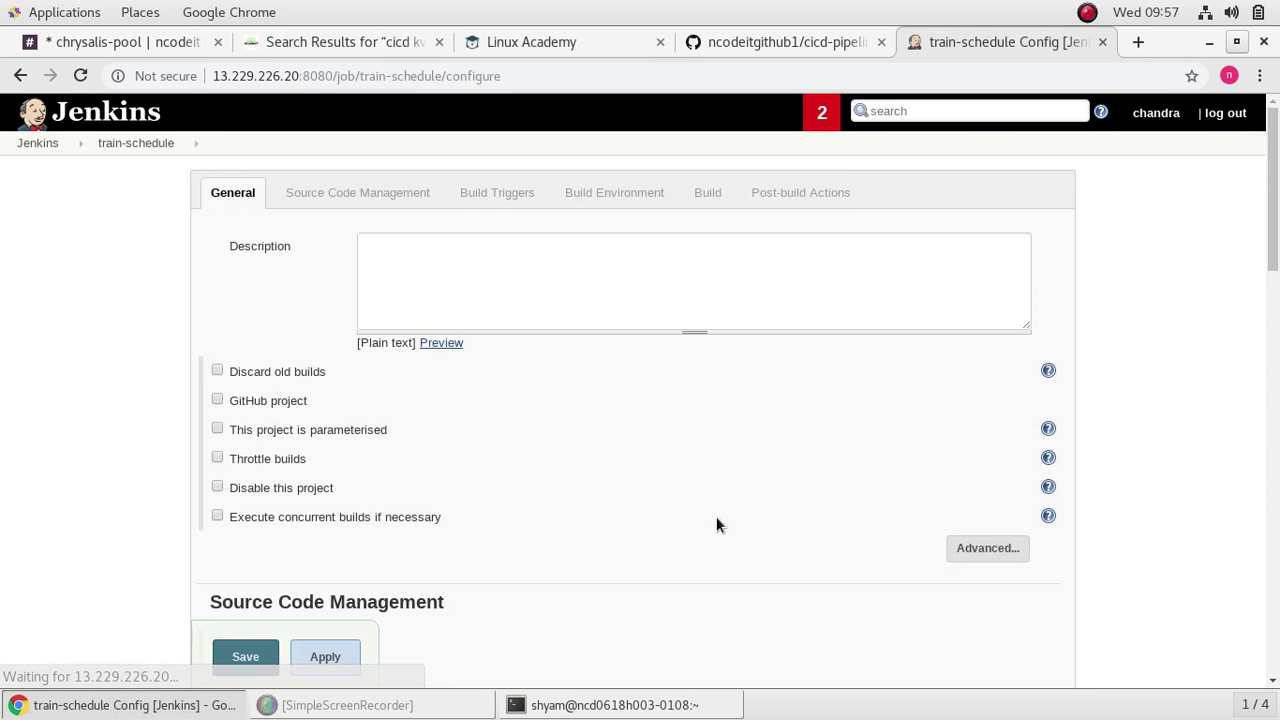
scroll(648, 493, down, 10)
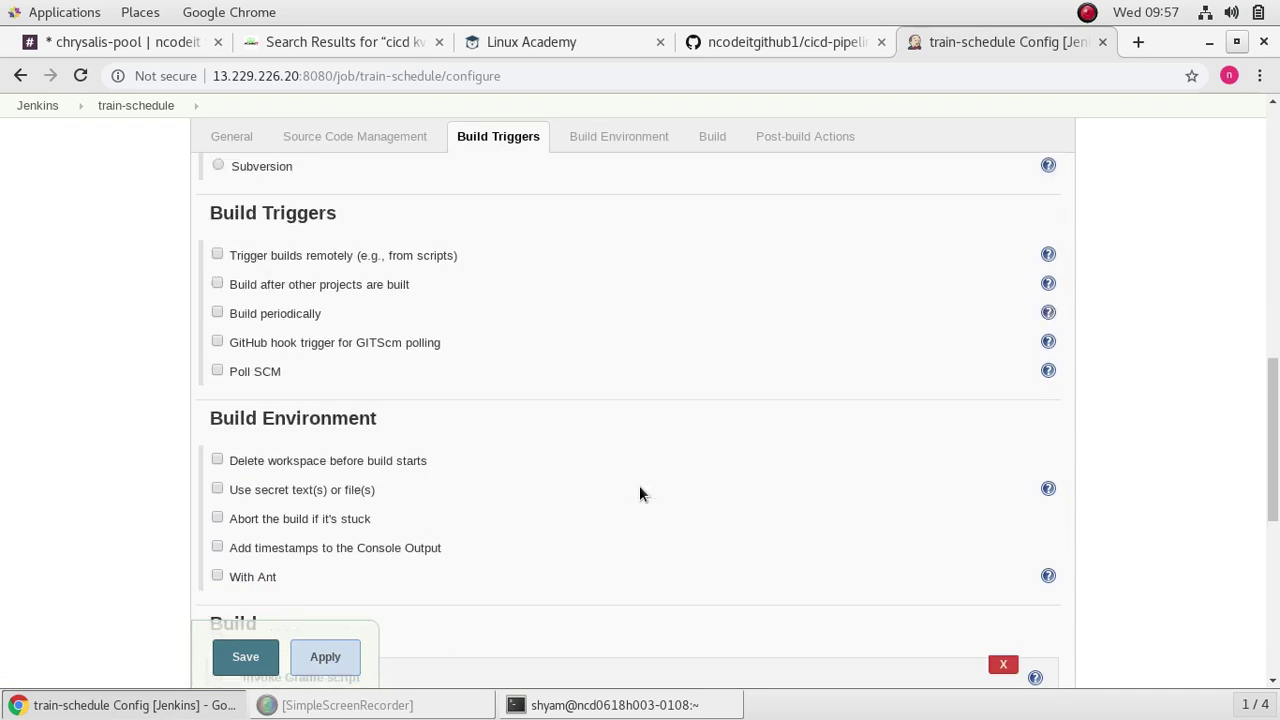
scroll(639, 490, down, 8)
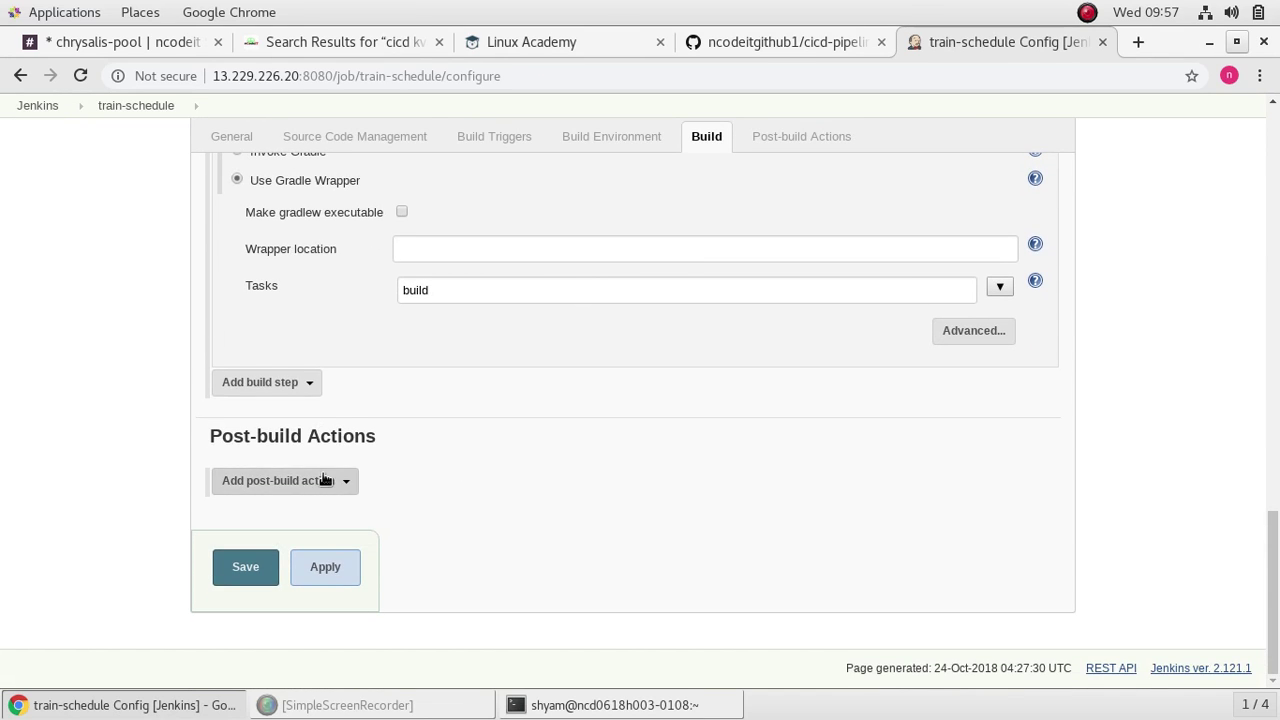
click(323, 480)
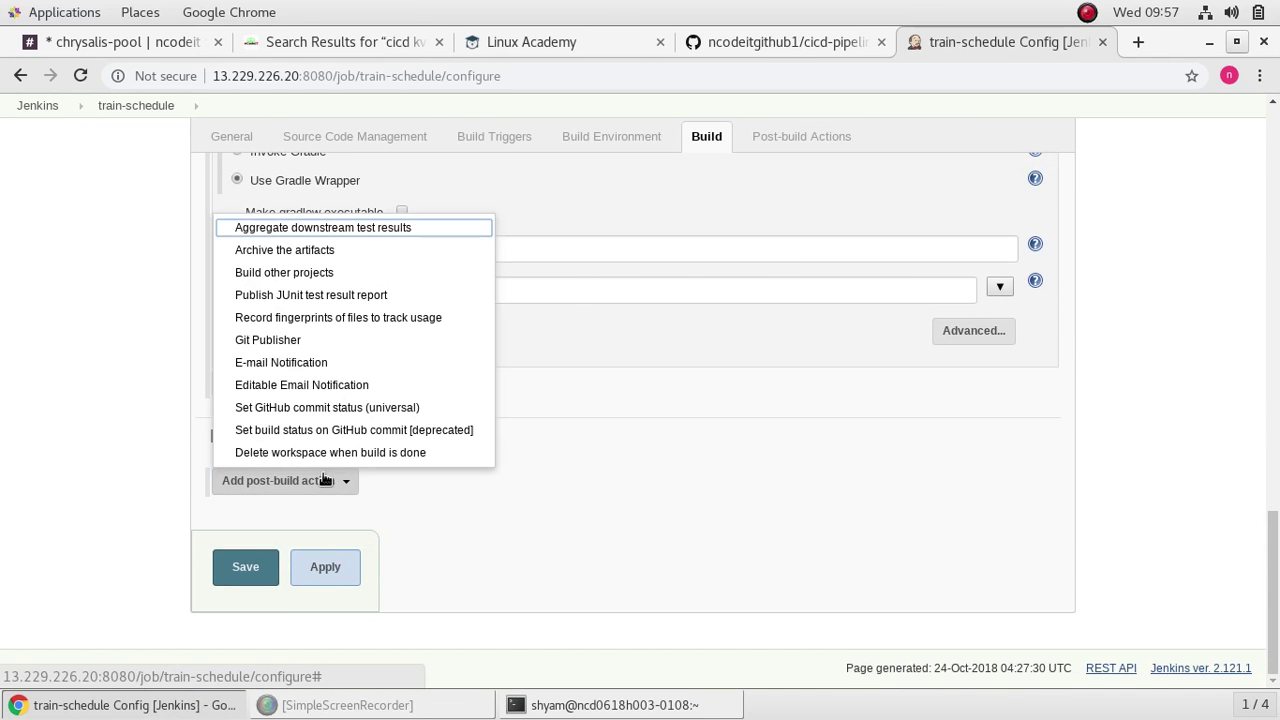
click(358, 251)
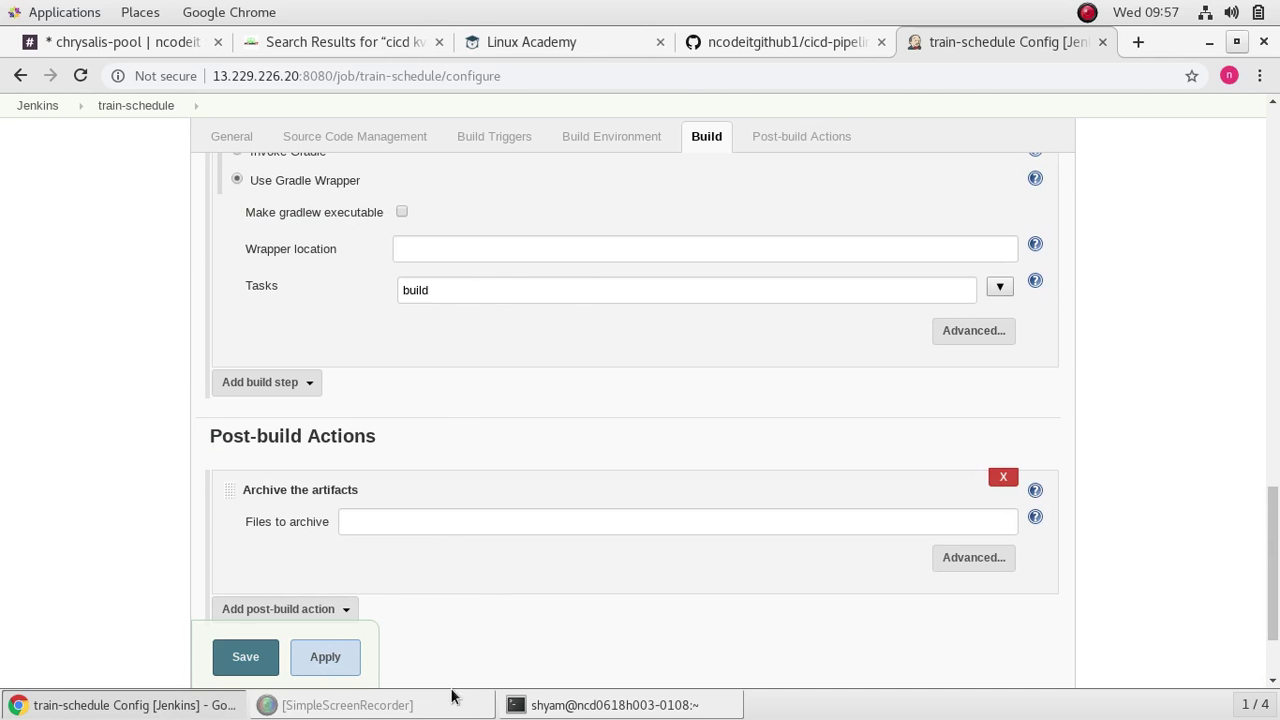
Step: Fill Files to archive with dist/trainSchedule.zip, copied from the setup notes
click(371, 43)
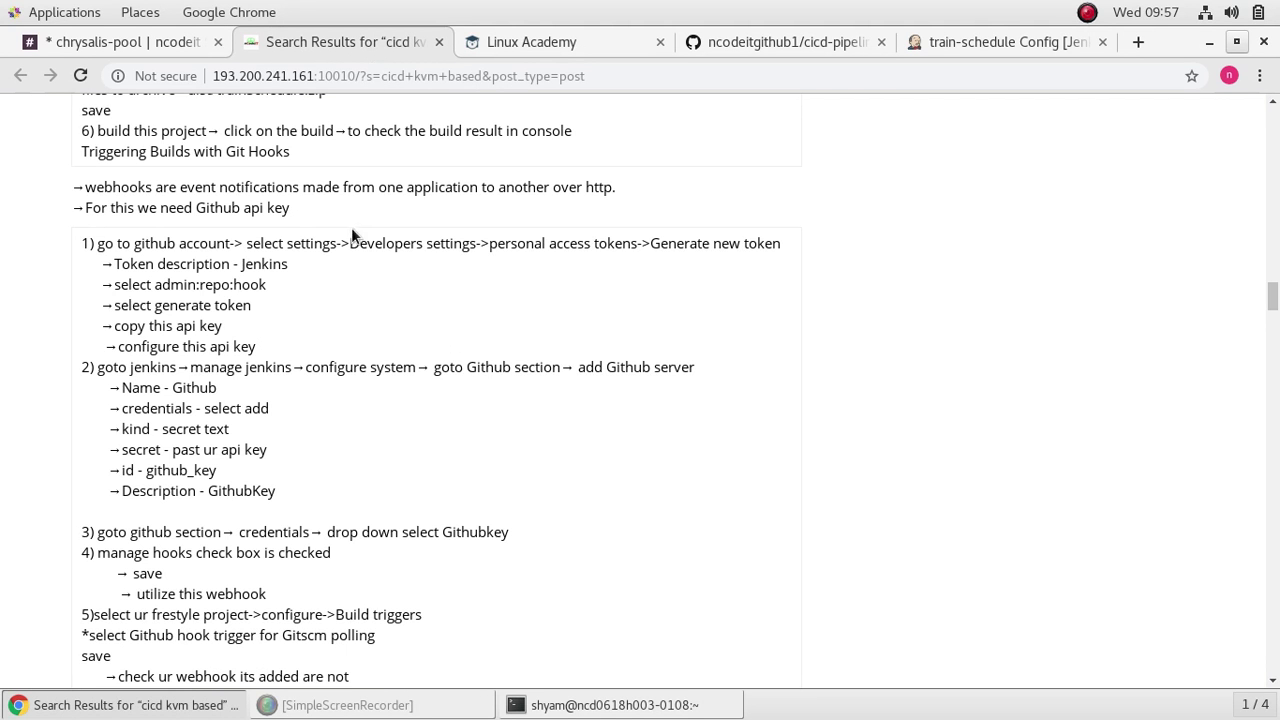
scroll(382, 277, up, 5)
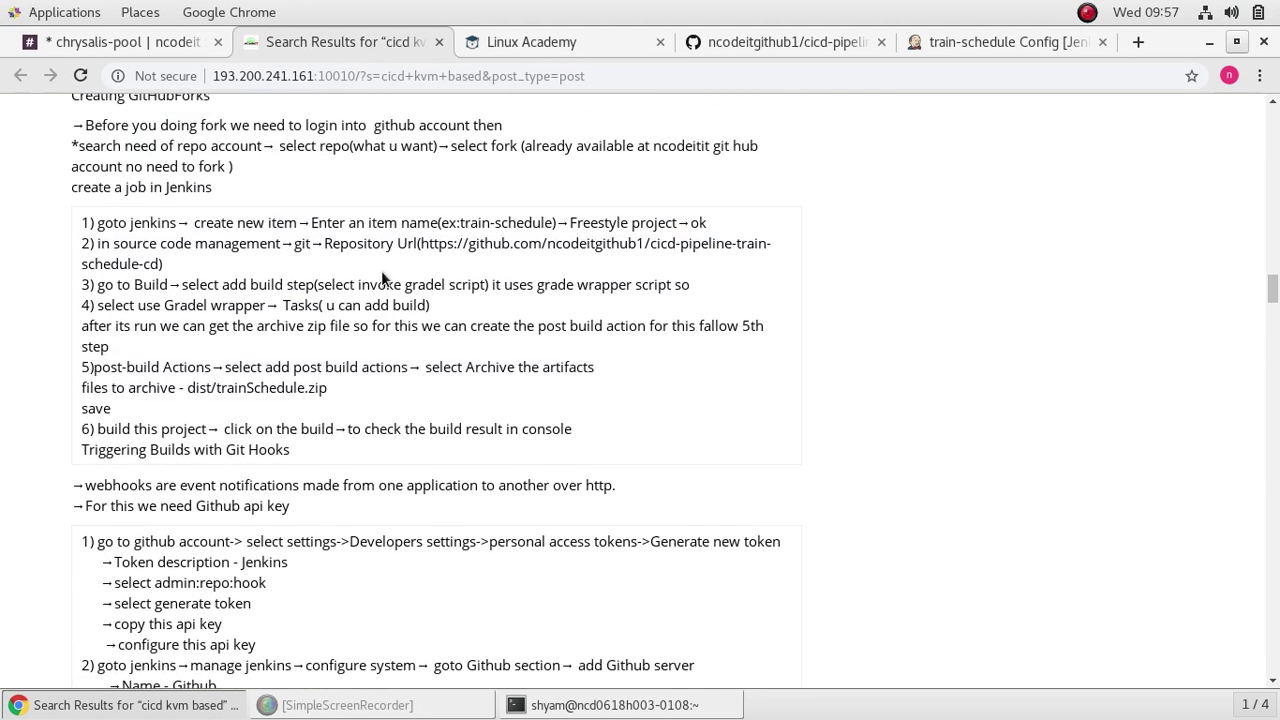
scroll(381, 270, down, 5)
scroll(381, 270, up, 1)
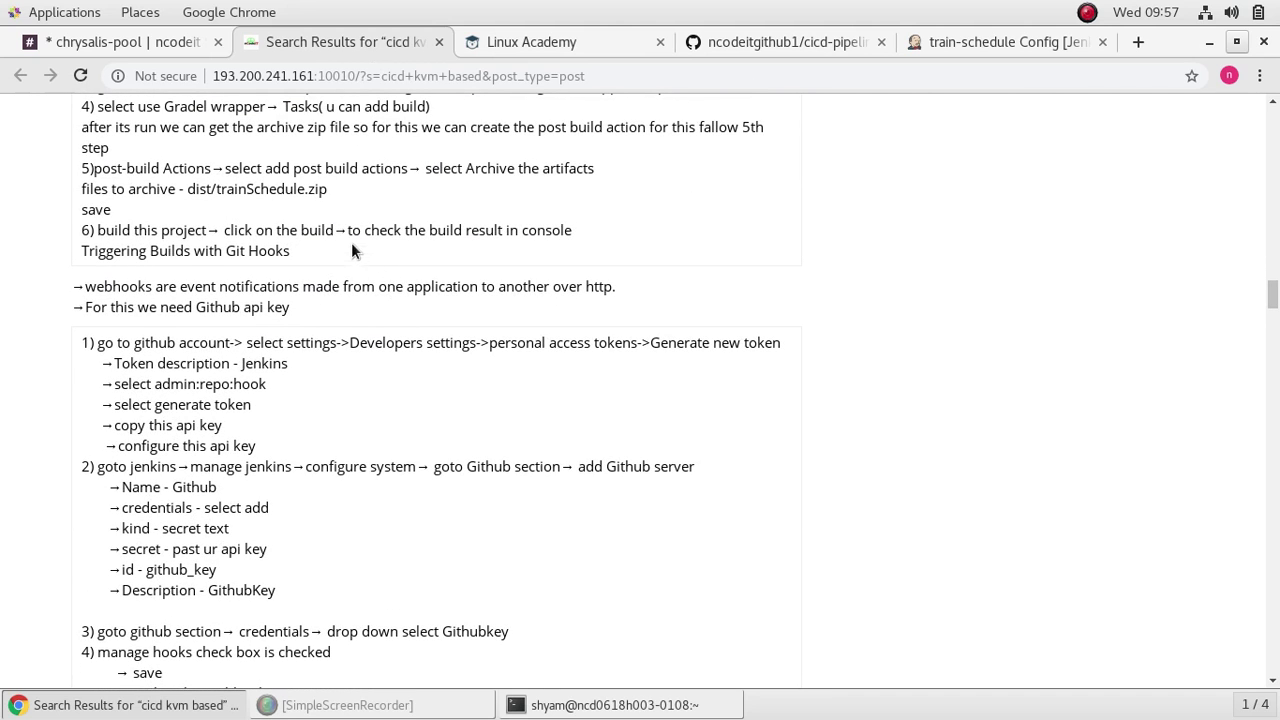
drag(329, 189, 188, 190)
right_click(222, 189)
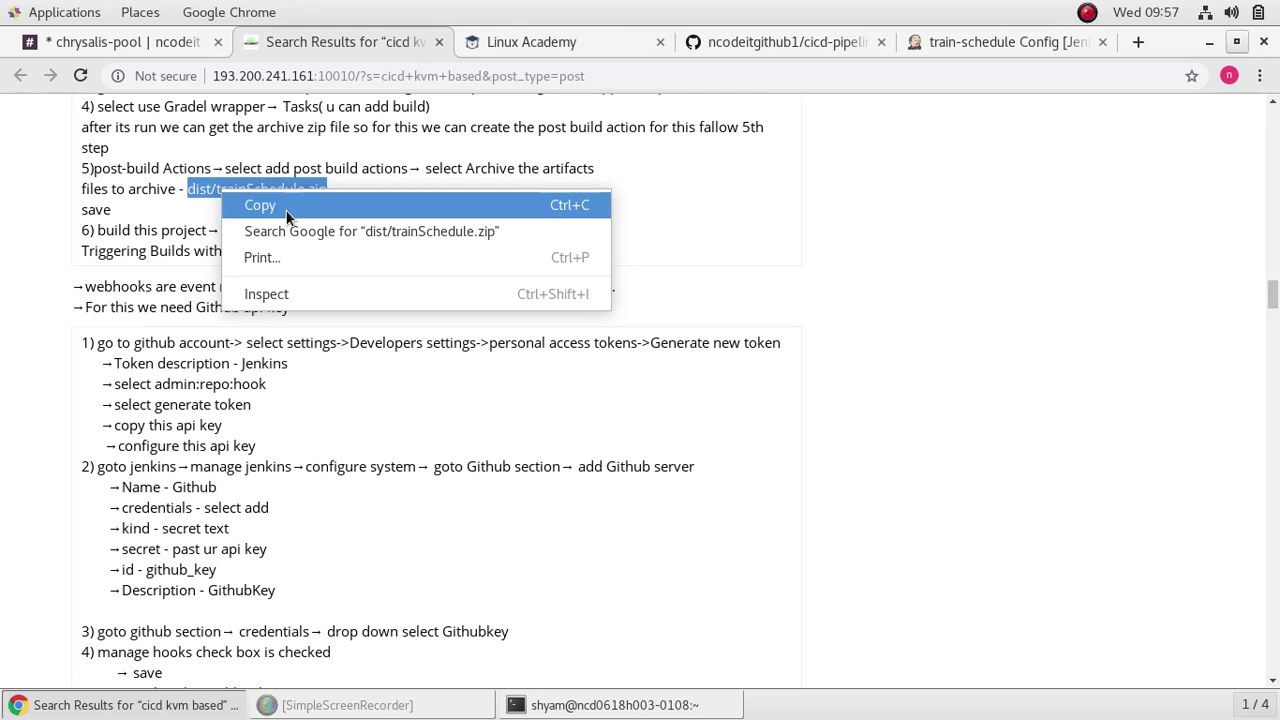
click(287, 213)
click(954, 41)
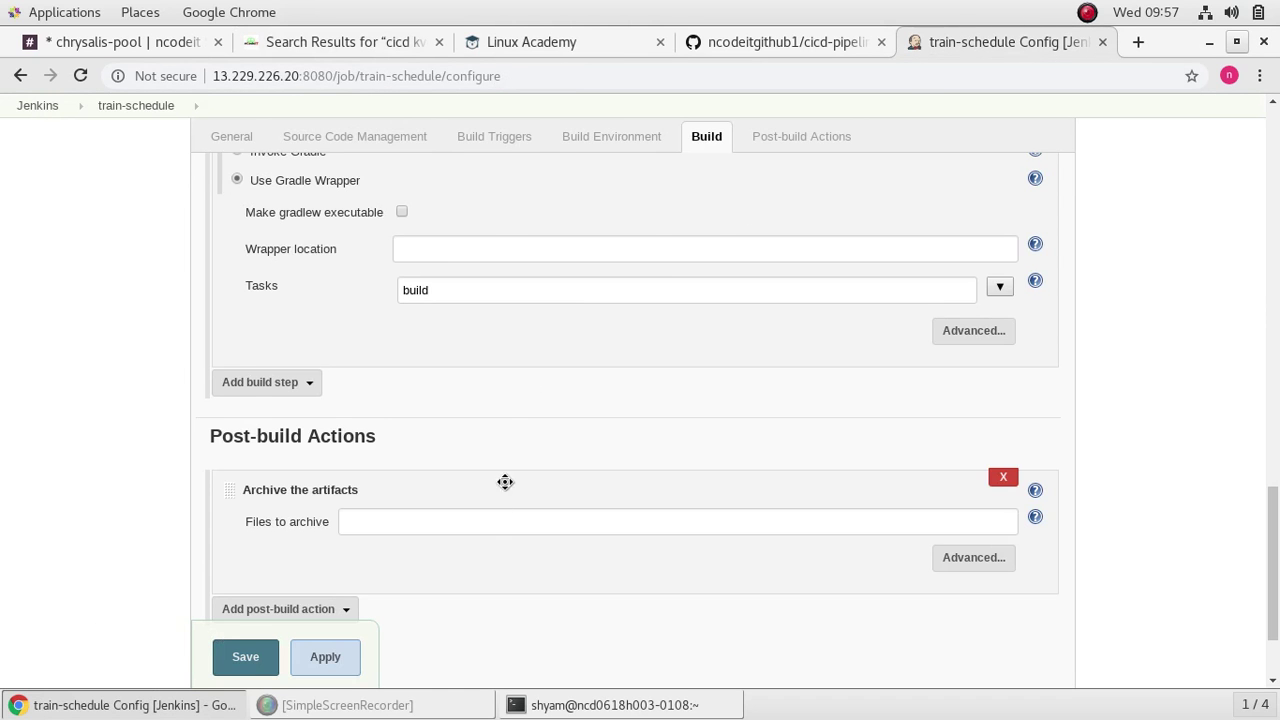
right_click(459, 524)
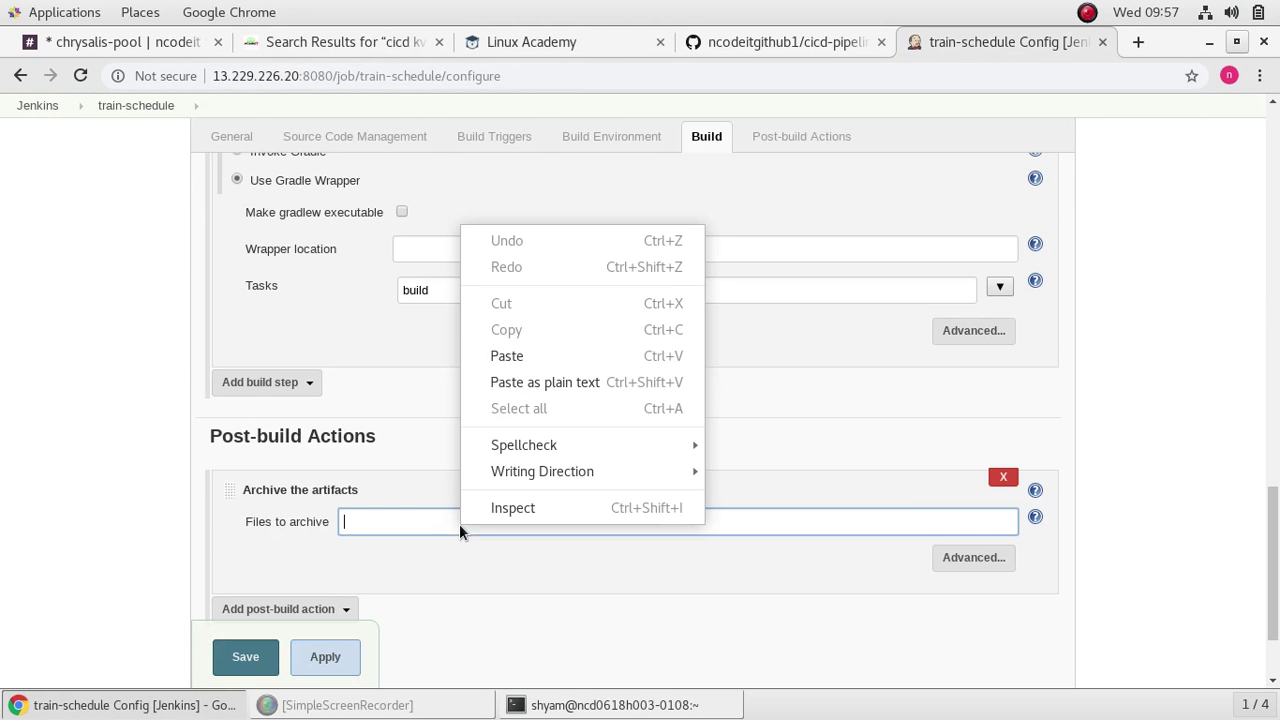
click(553, 358)
Step: Apply and save the job configuration, then start a new train-schedule build
scroll(700, 610, down, 1)
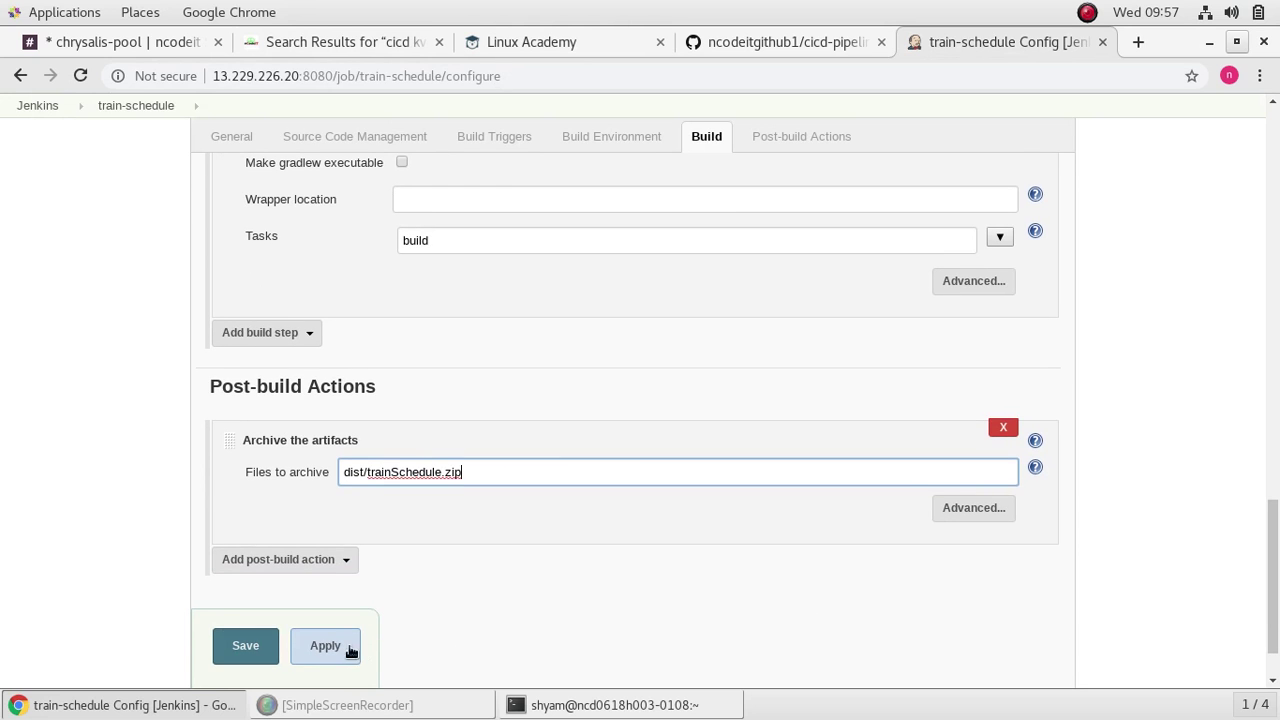
click(350, 652)
click(254, 648)
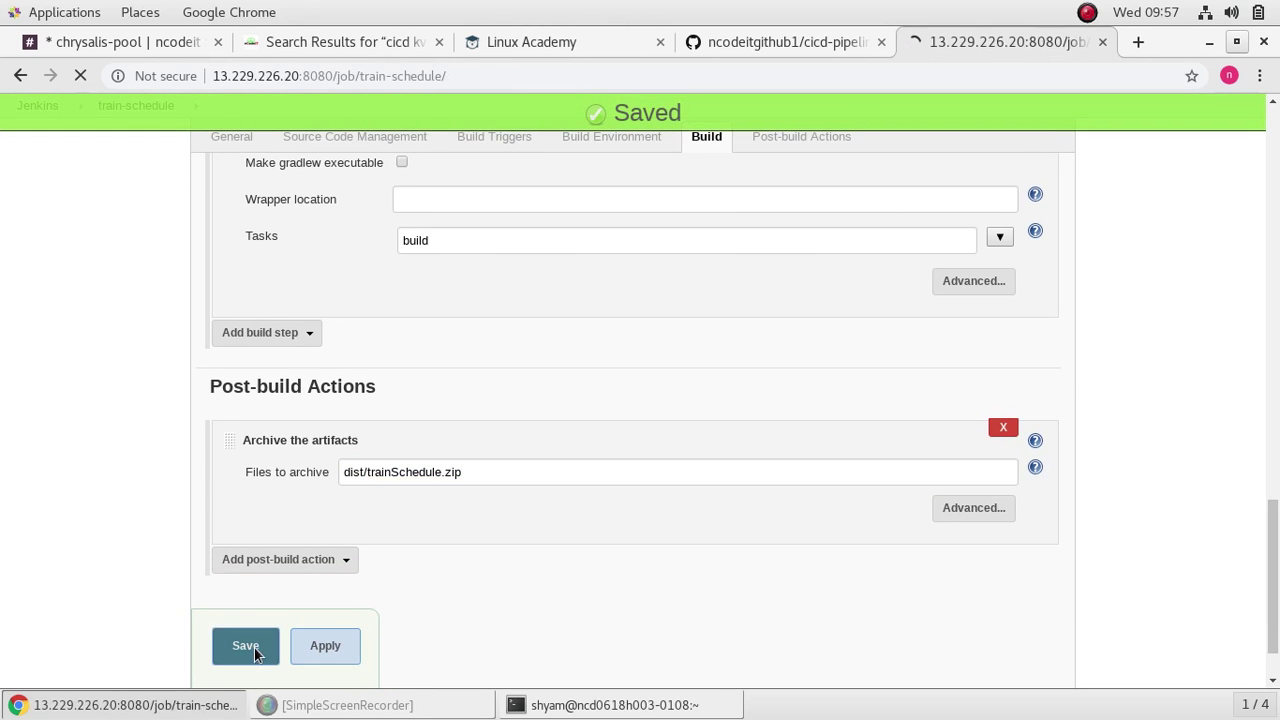
click(83, 305)
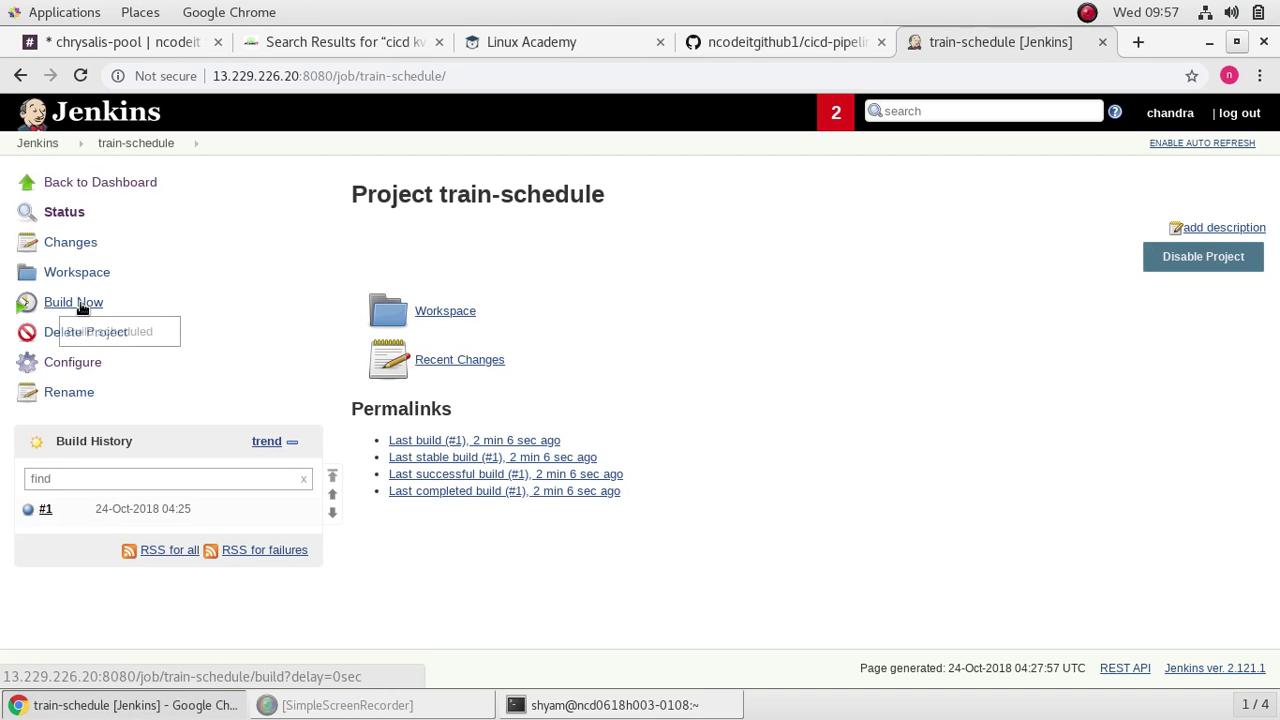
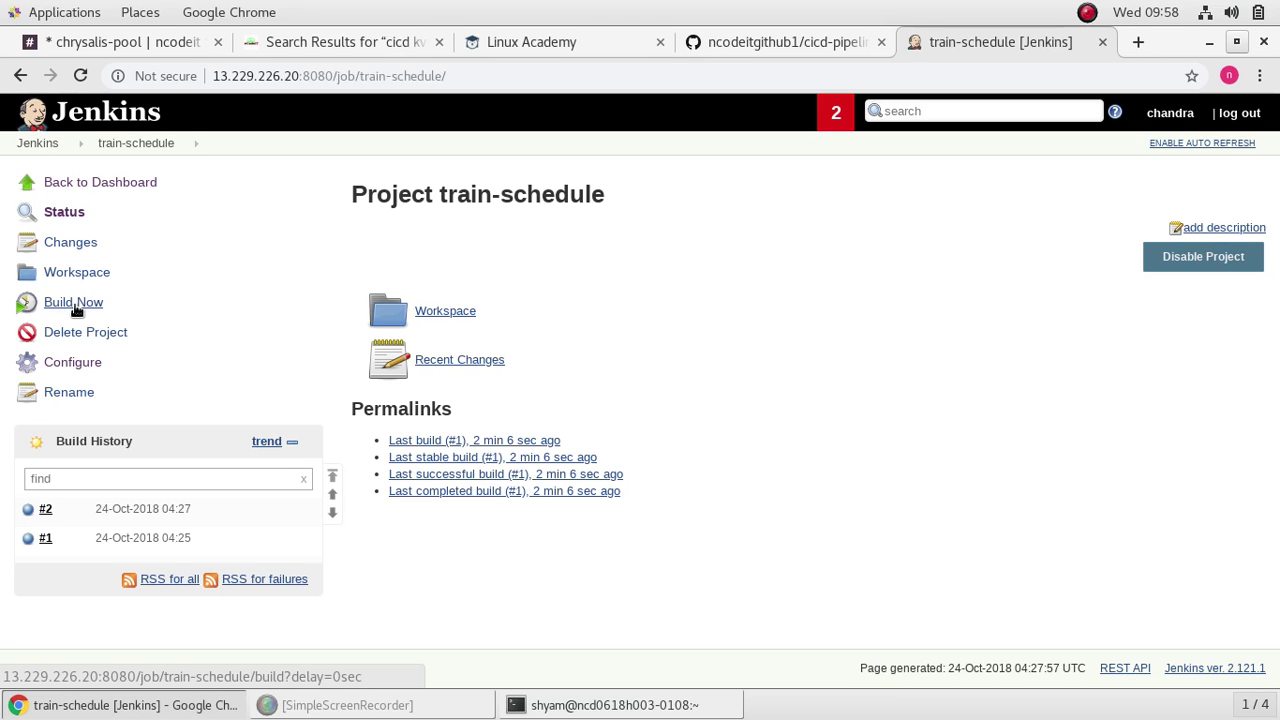
Step: Confirm build #2's console output ends with Finished: SUCCESS, then return to the train-schedule project
click(29, 512)
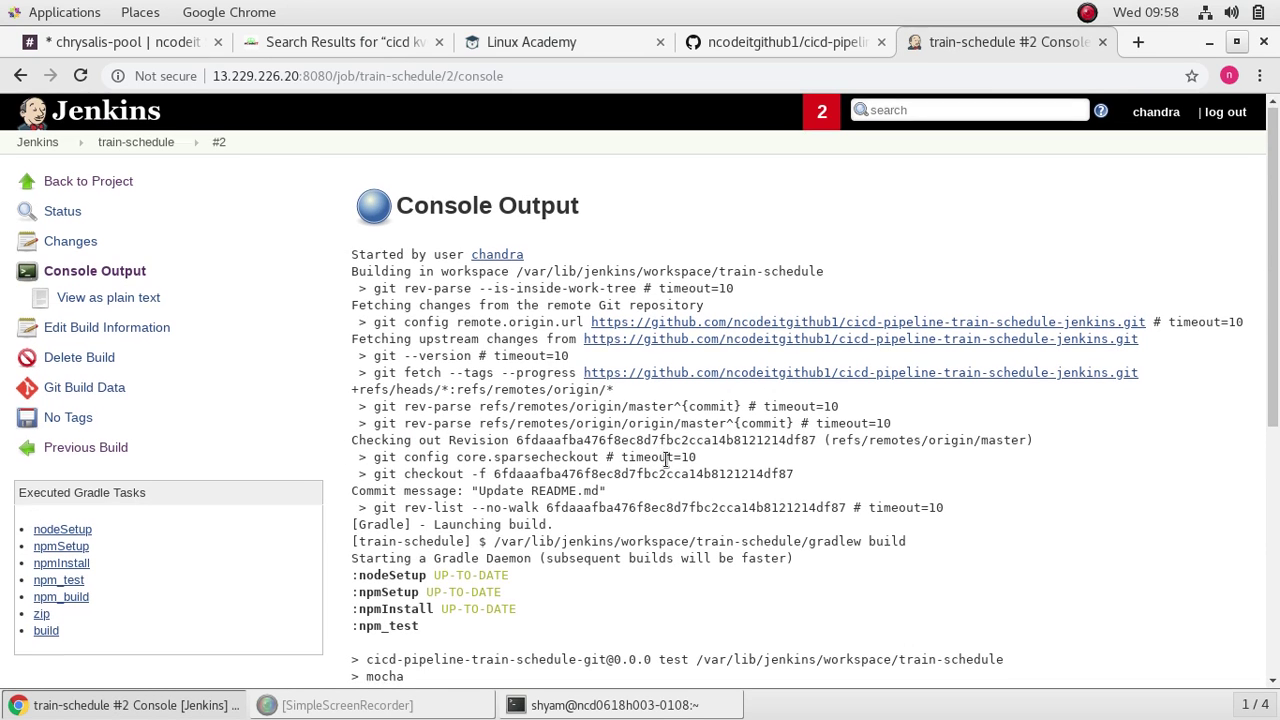
scroll(665, 464, down, 3)
scroll(663, 470, down, 2)
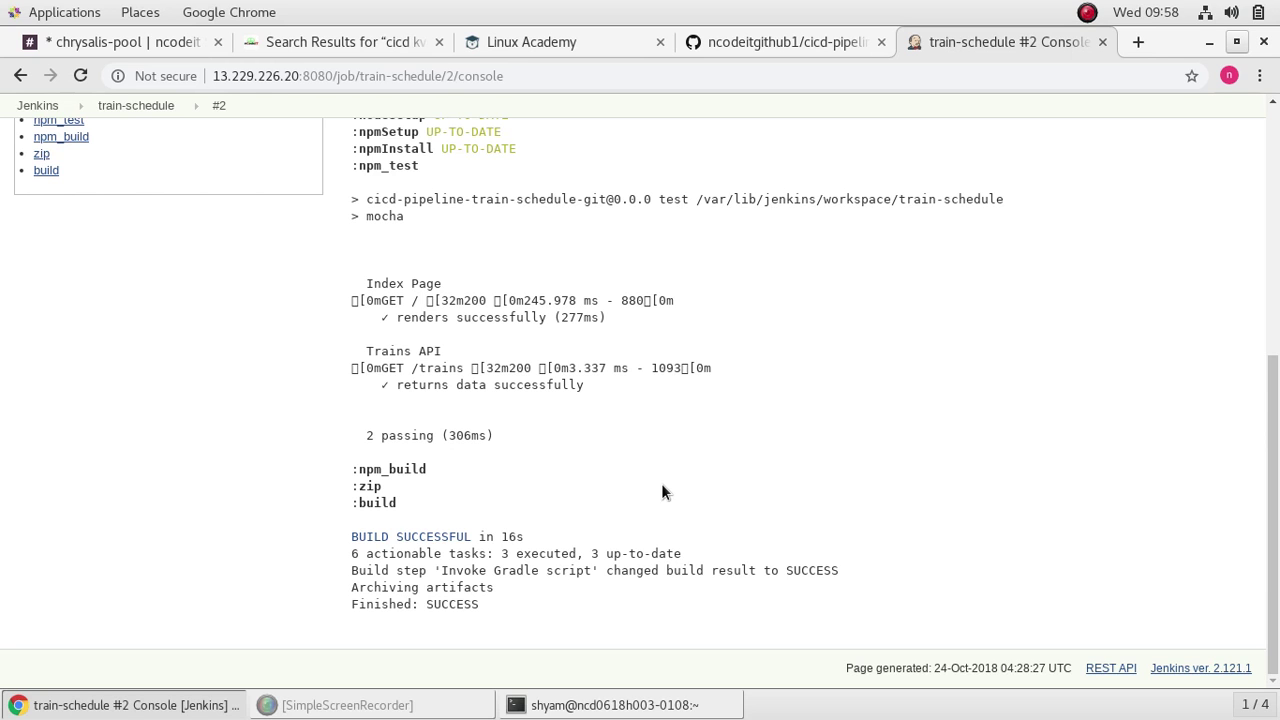
scroll(661, 492, up, 5)
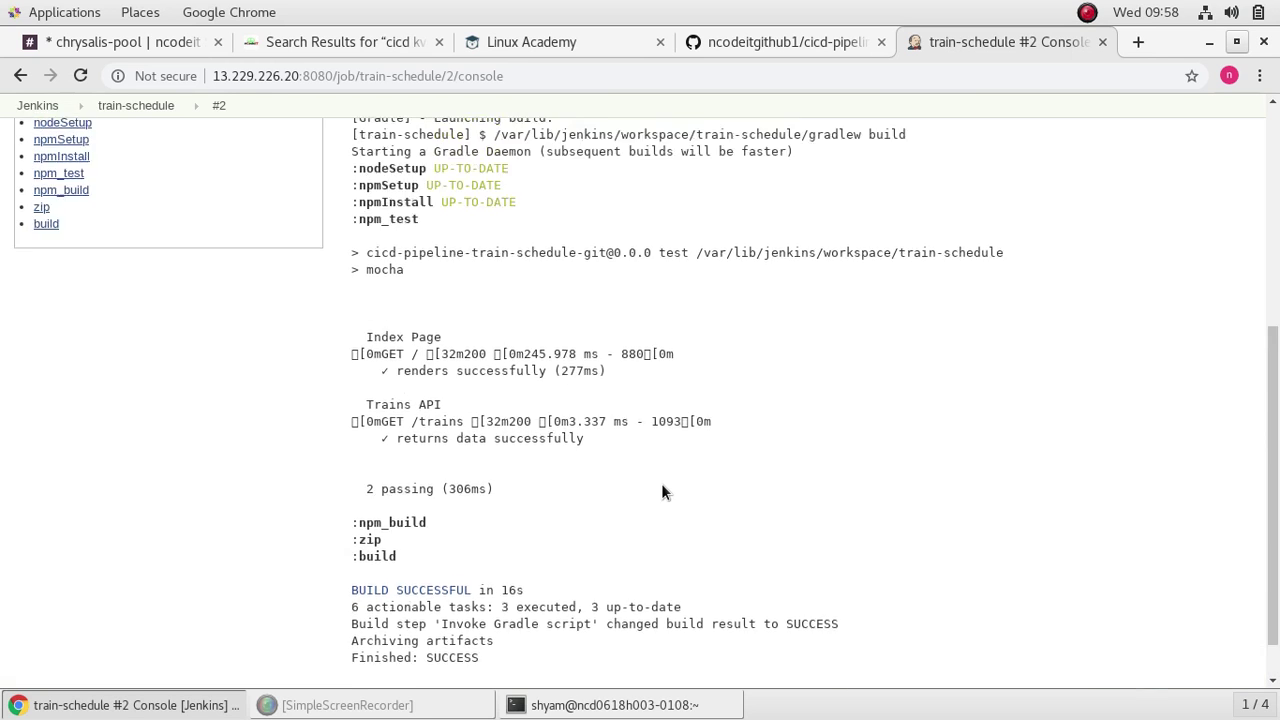
scroll(661, 494, down, 5)
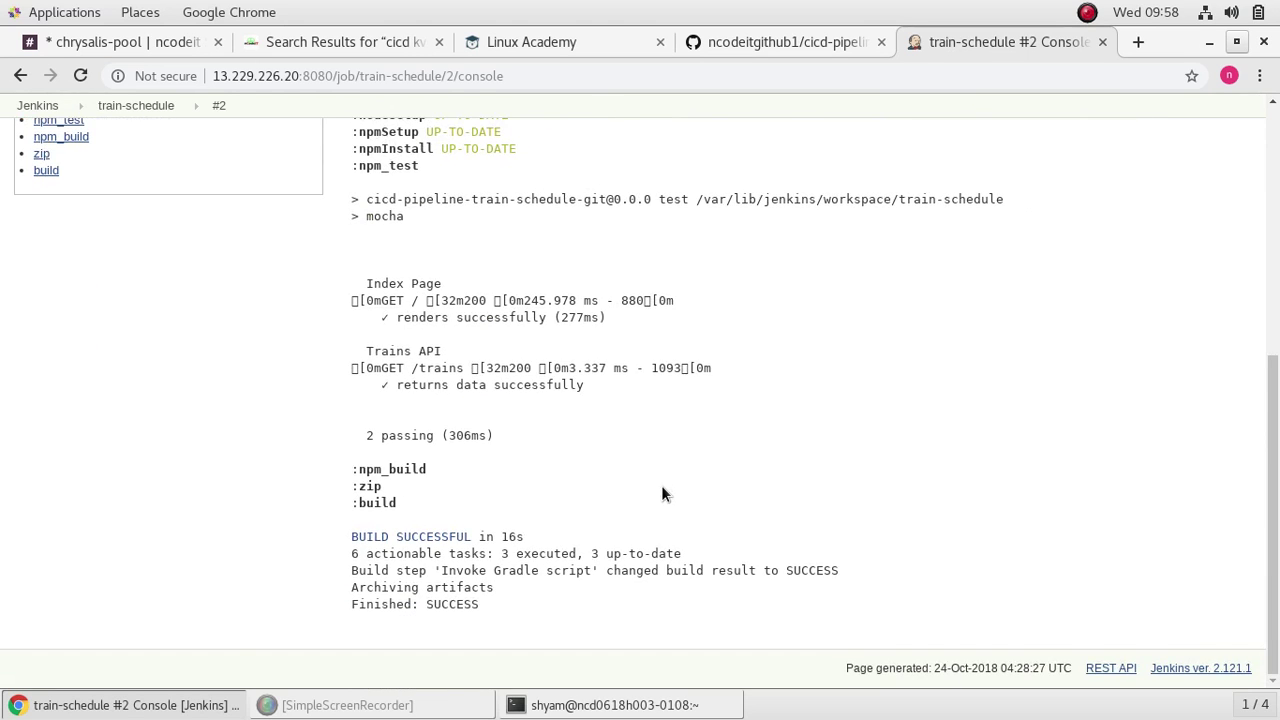
scroll(661, 492, up, 5)
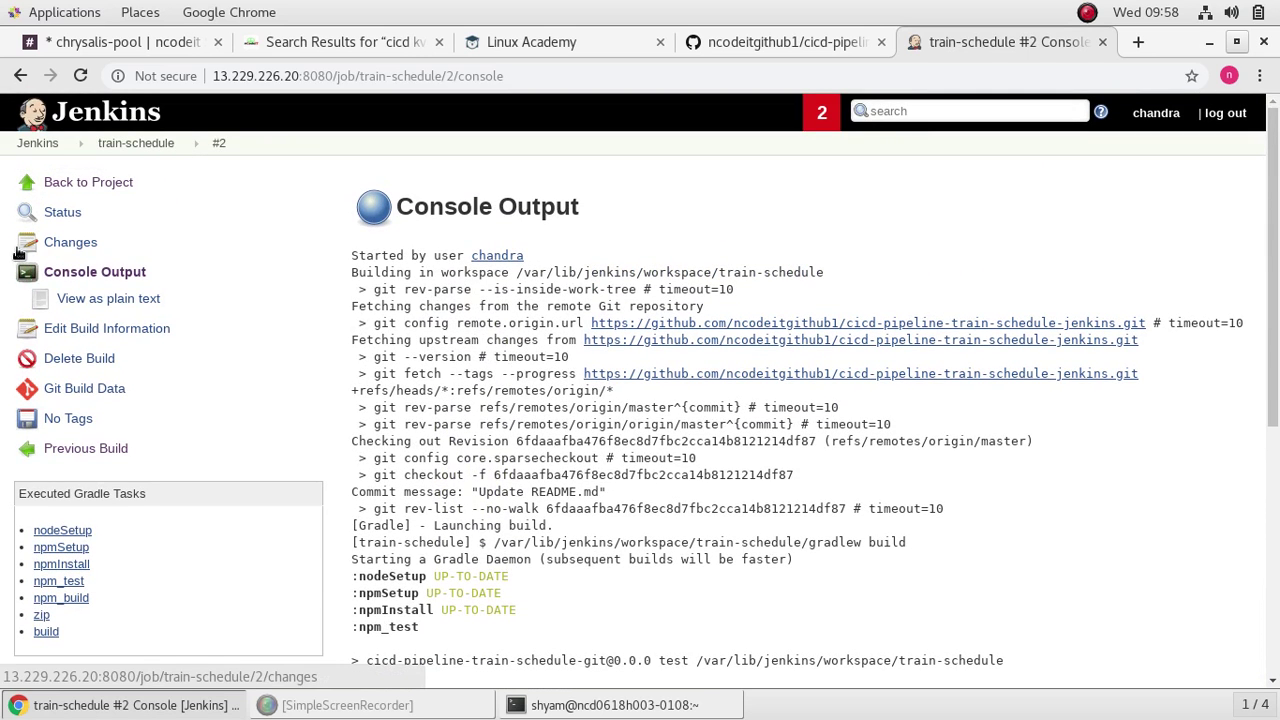
click(100, 185)
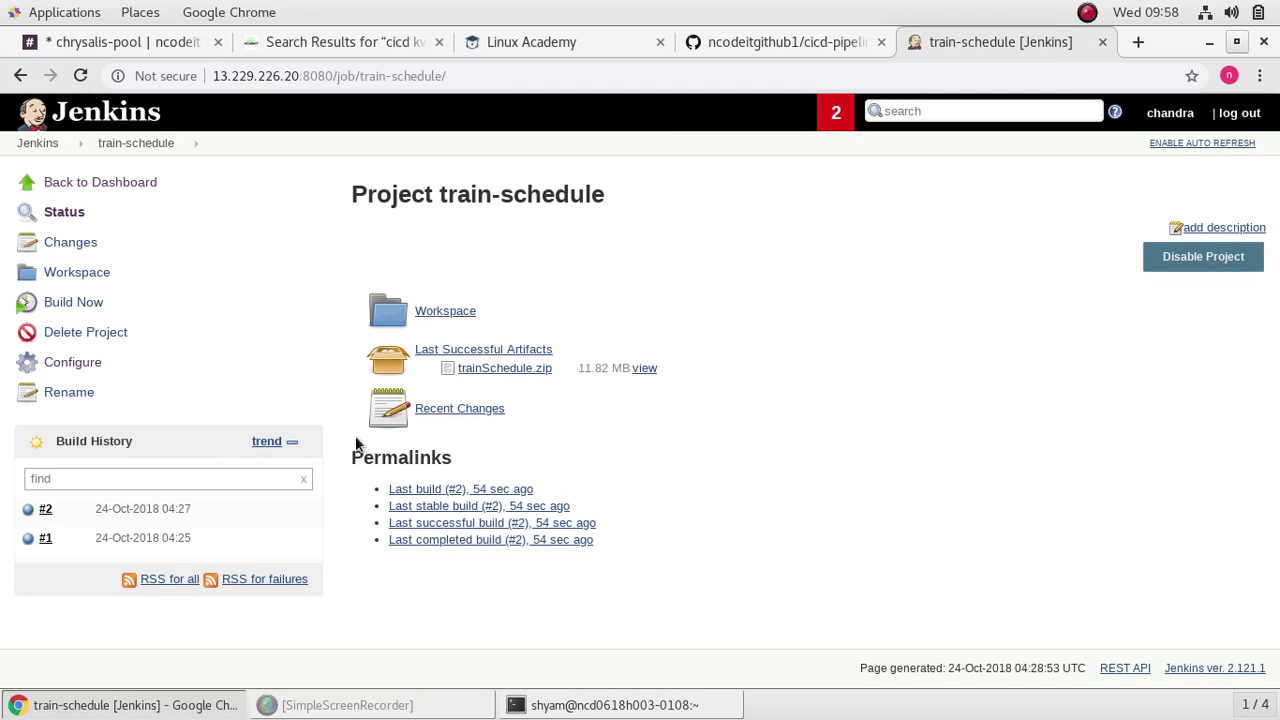
Step: Enable Poll SCM in the train-schedule job's Build Triggers with the schedule '*****'
click(148, 145)
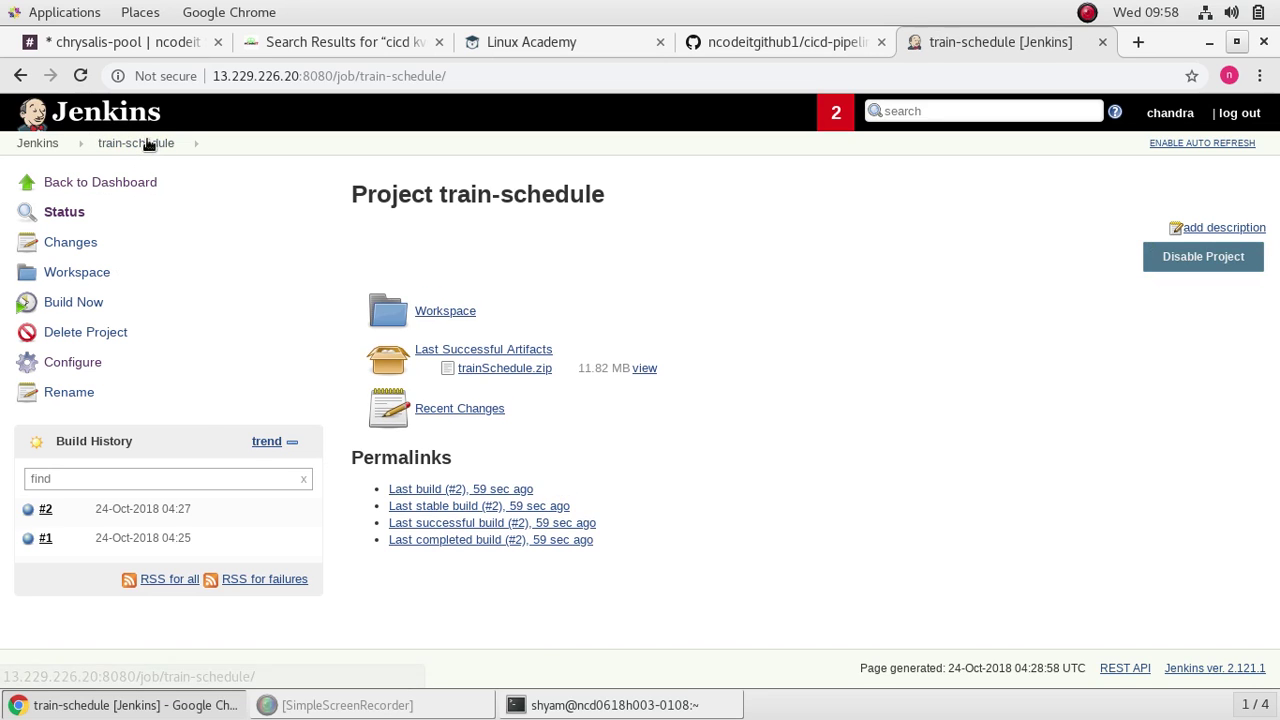
click(84, 362)
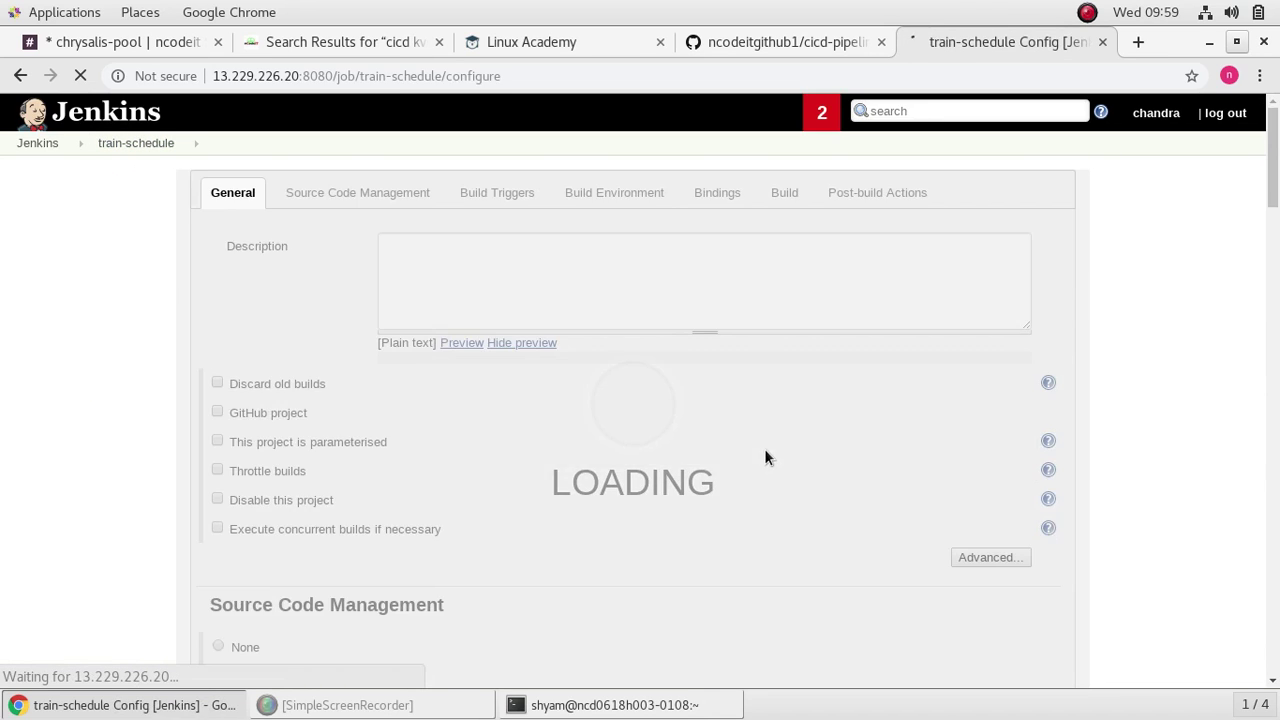
scroll(764, 448, down, 5)
scroll(764, 456, down, 5)
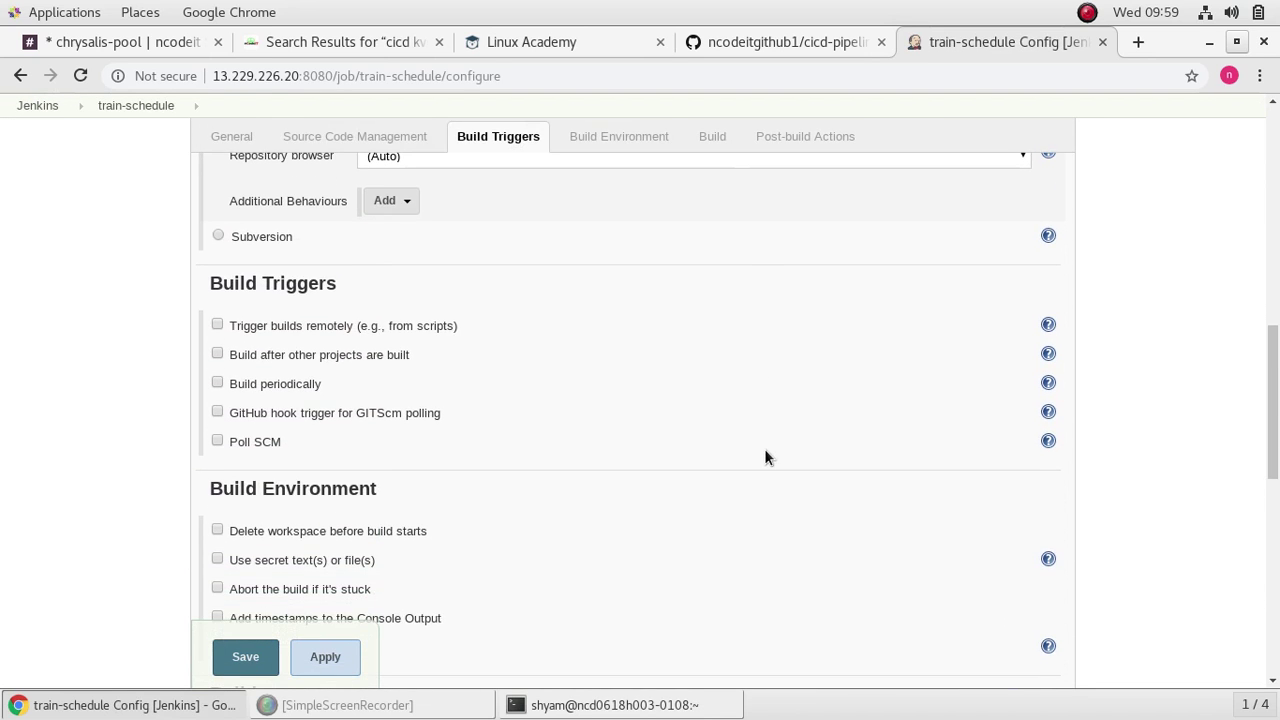
click(217, 441)
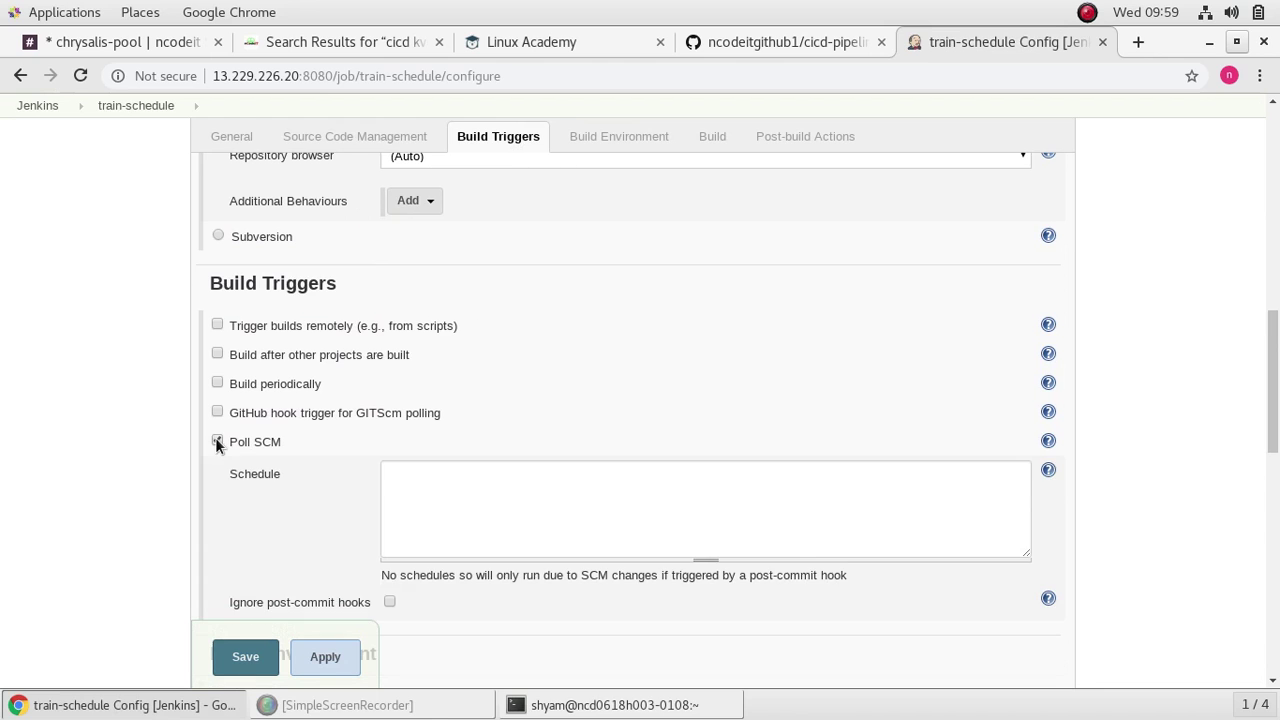
click(420, 488)
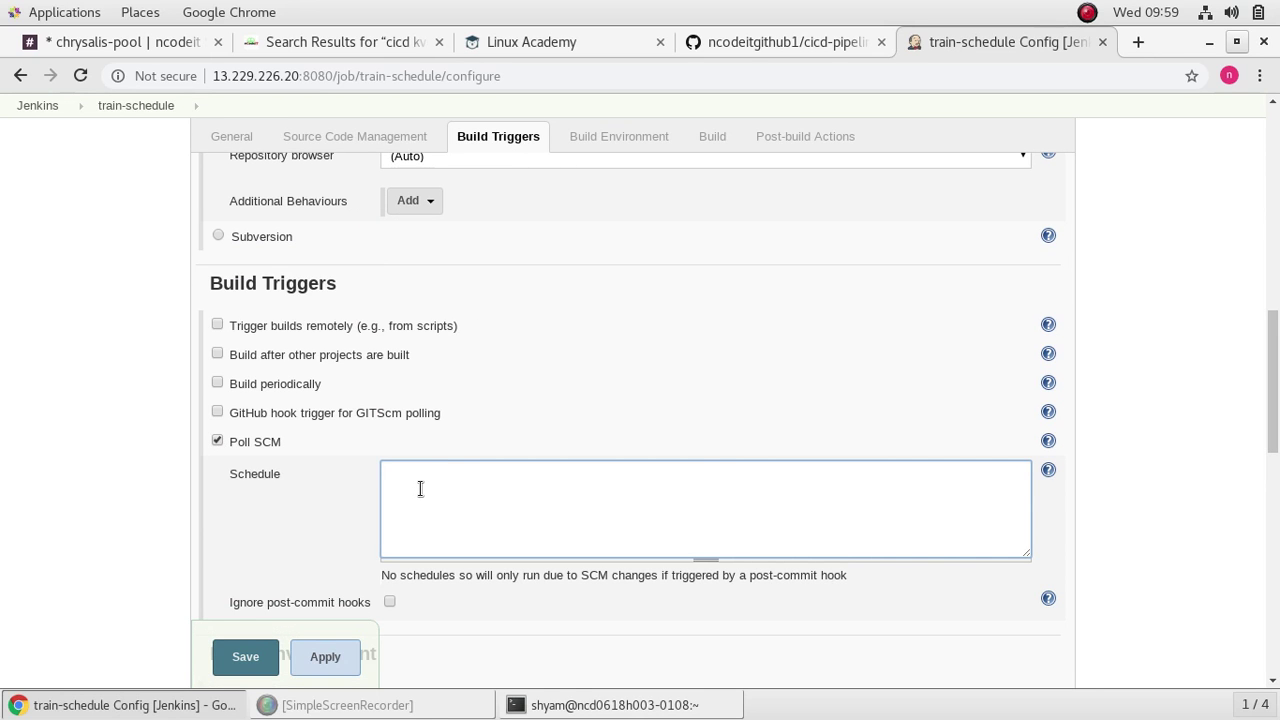
text(*****)
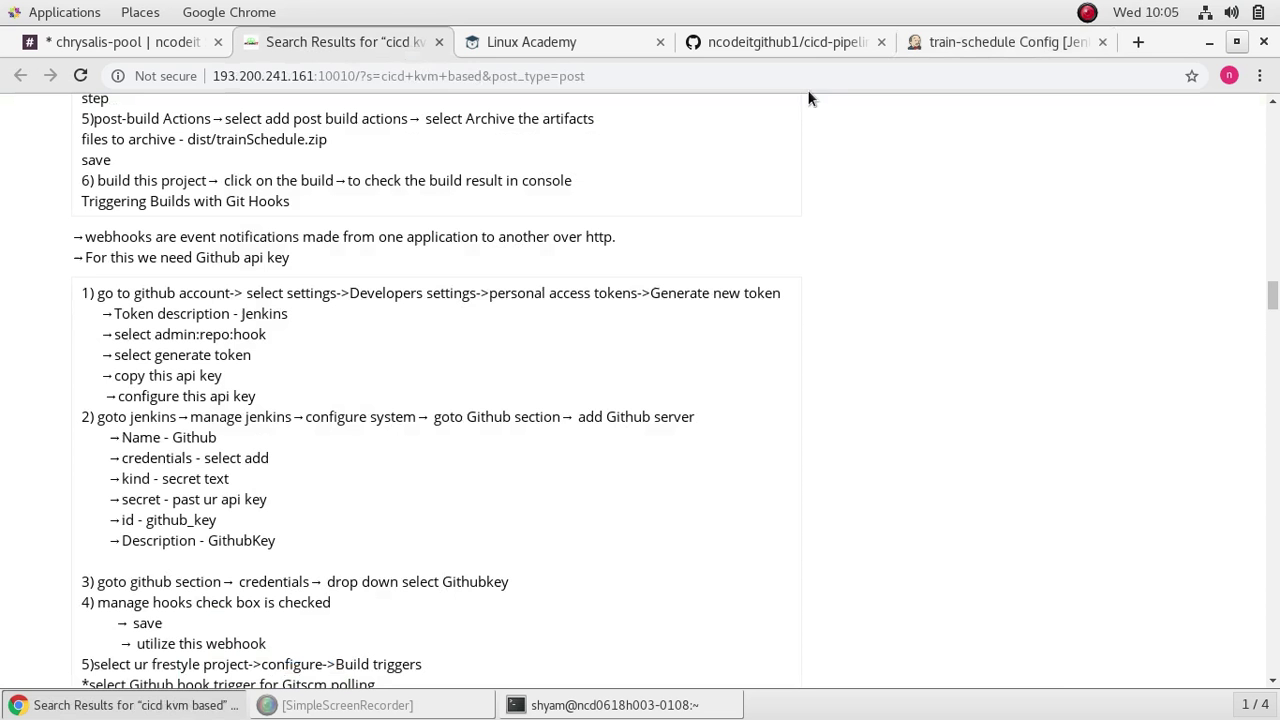
Step: Open the GitHub account settings from the train-schedule repository page
click(771, 42)
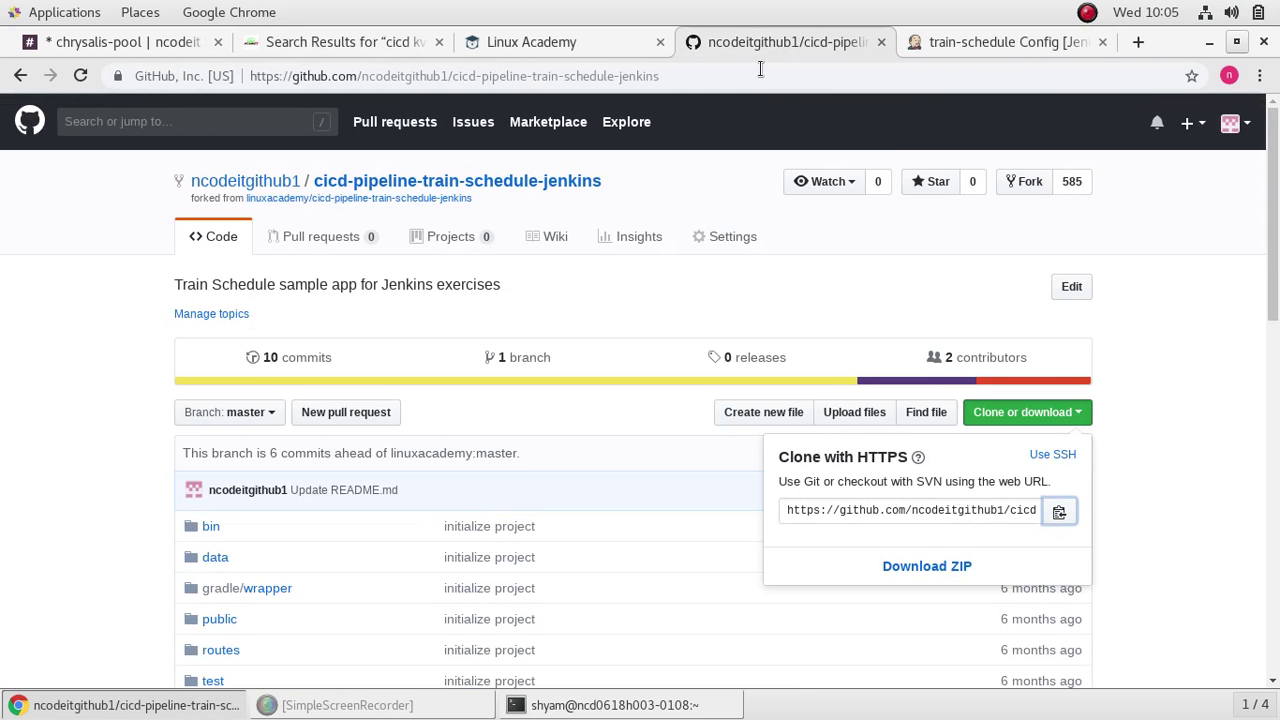
click(1248, 130)
click(1248, 130)
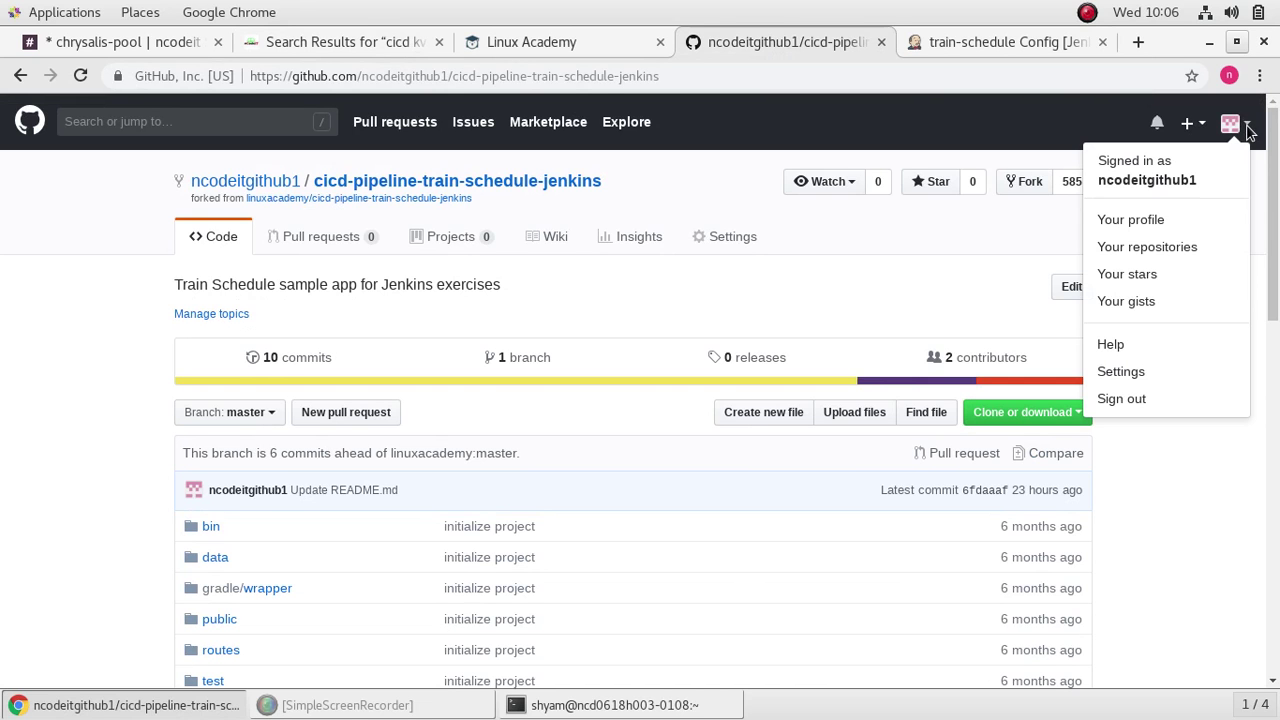
click(1141, 374)
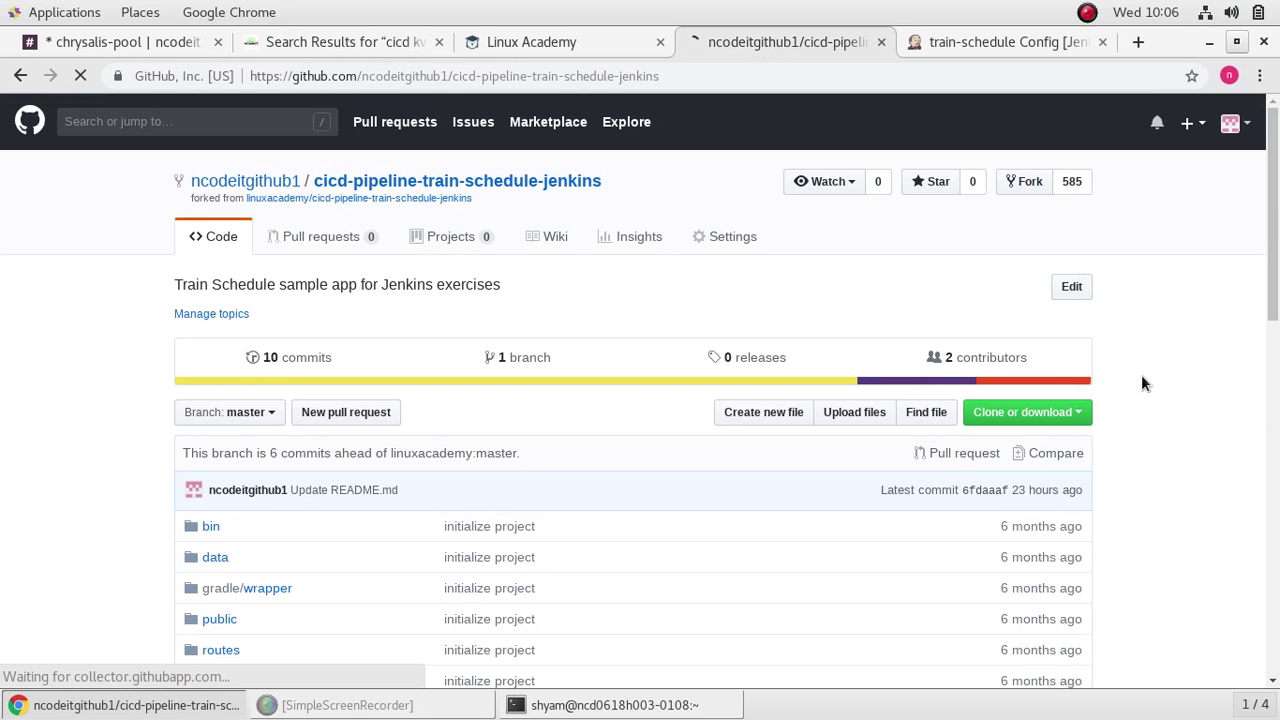
scroll(230, 435, down, 5)
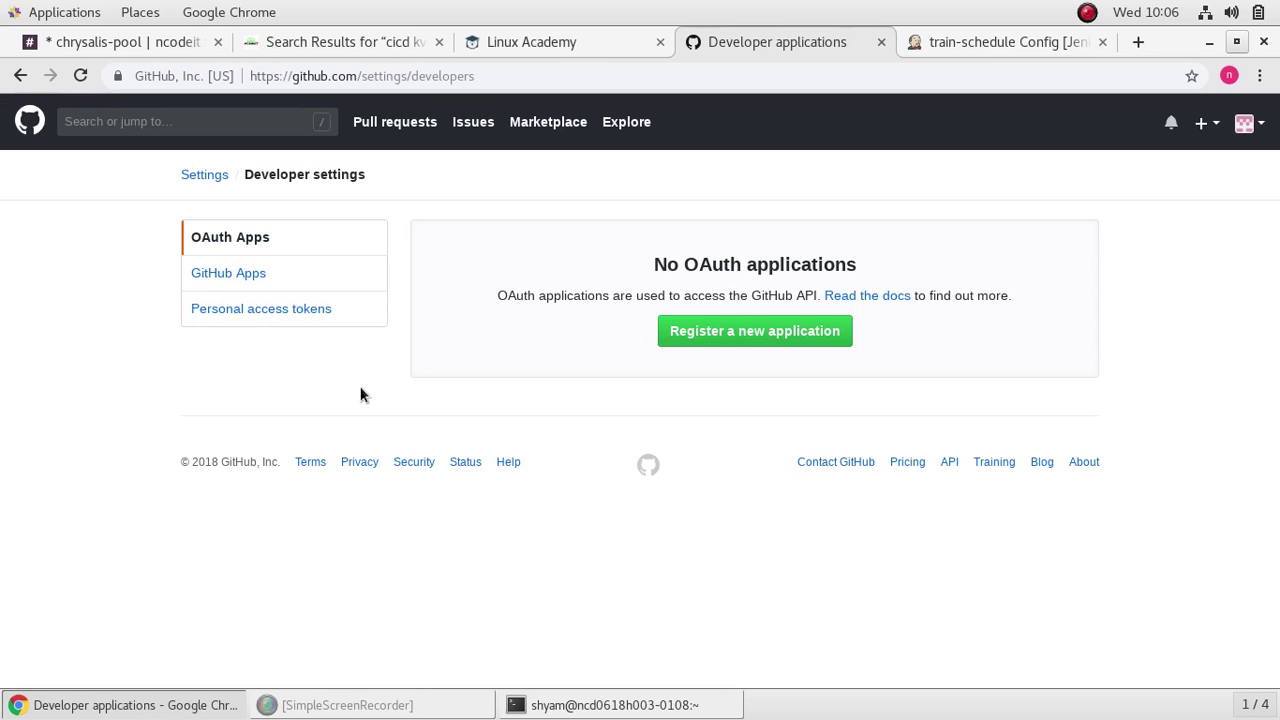
Step: Go to Developer settings > Personal access tokens and start generating a new token
click(329, 41)
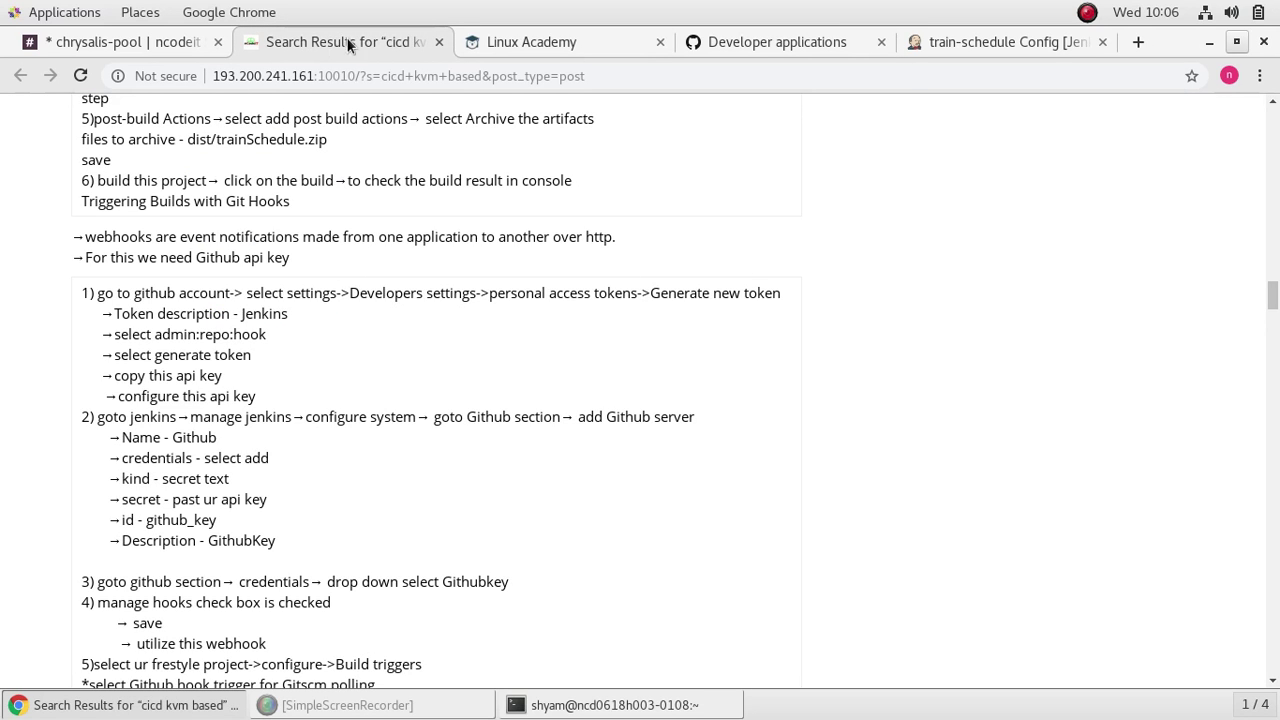
click(1037, 44)
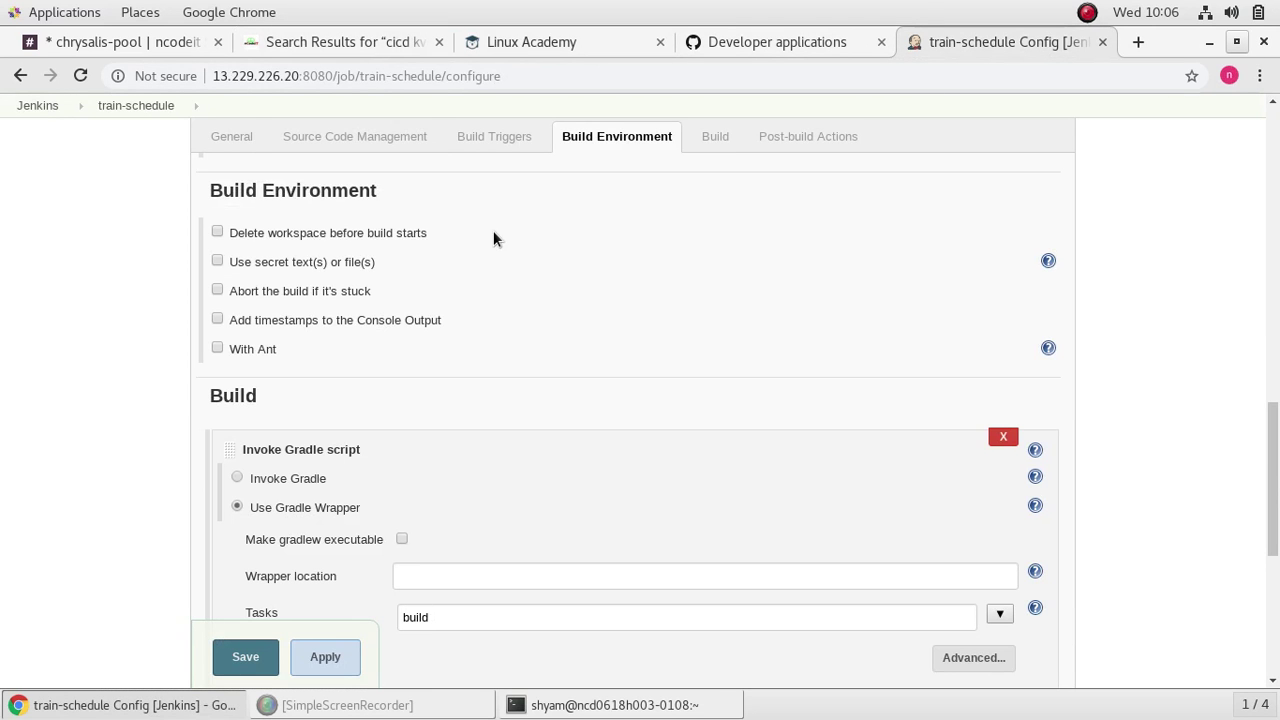
click(747, 43)
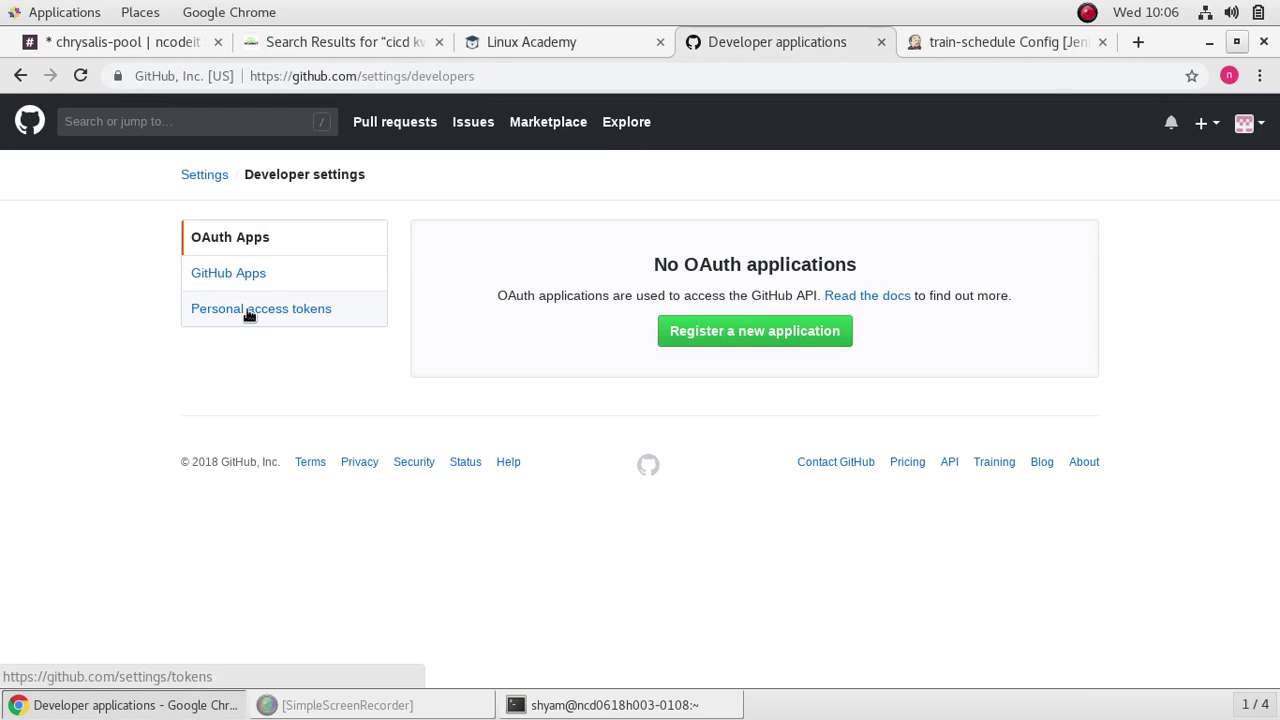
click(249, 312)
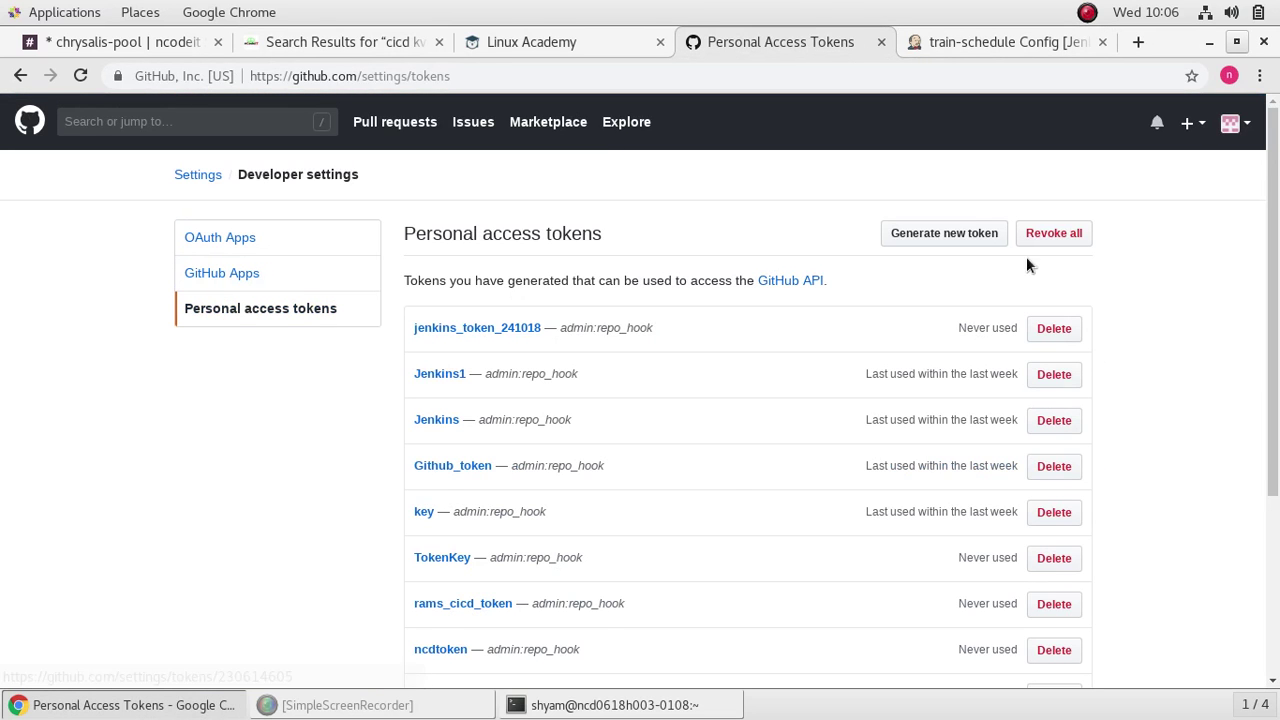
click(970, 234)
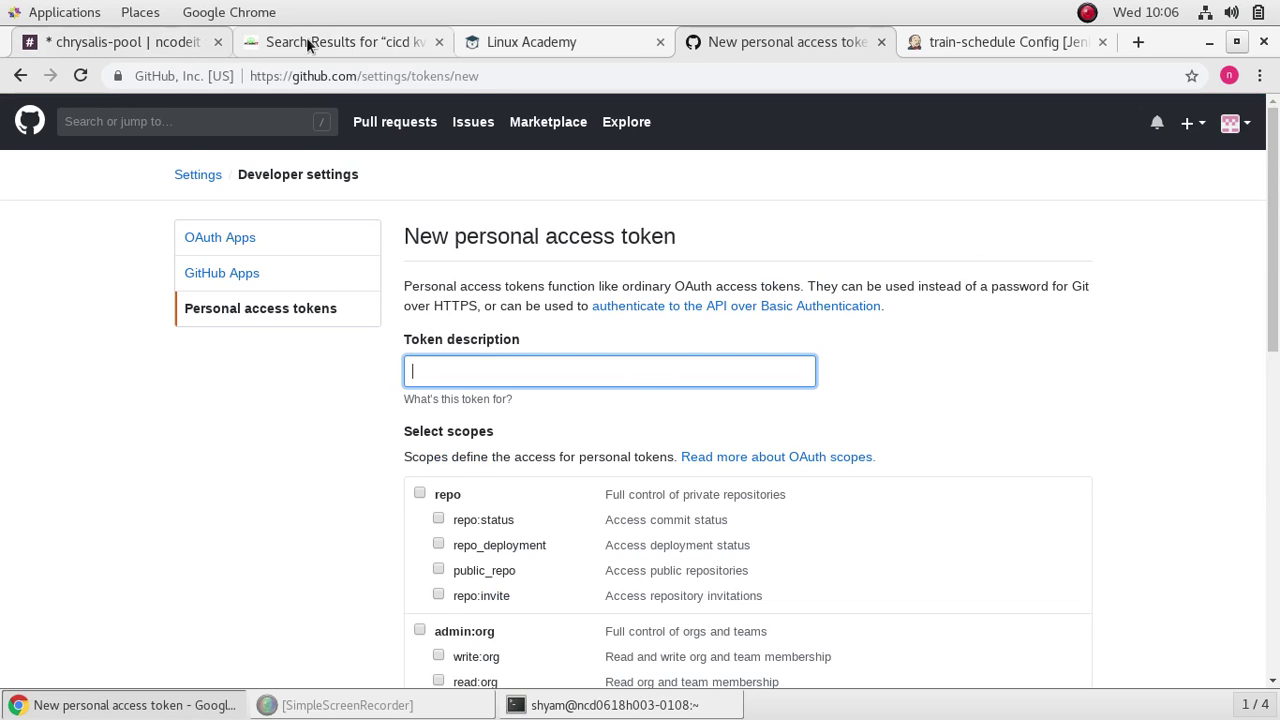
Step: Describe the new token as jenkins_token and grant it the admin:repo_hook scope
click(356, 41)
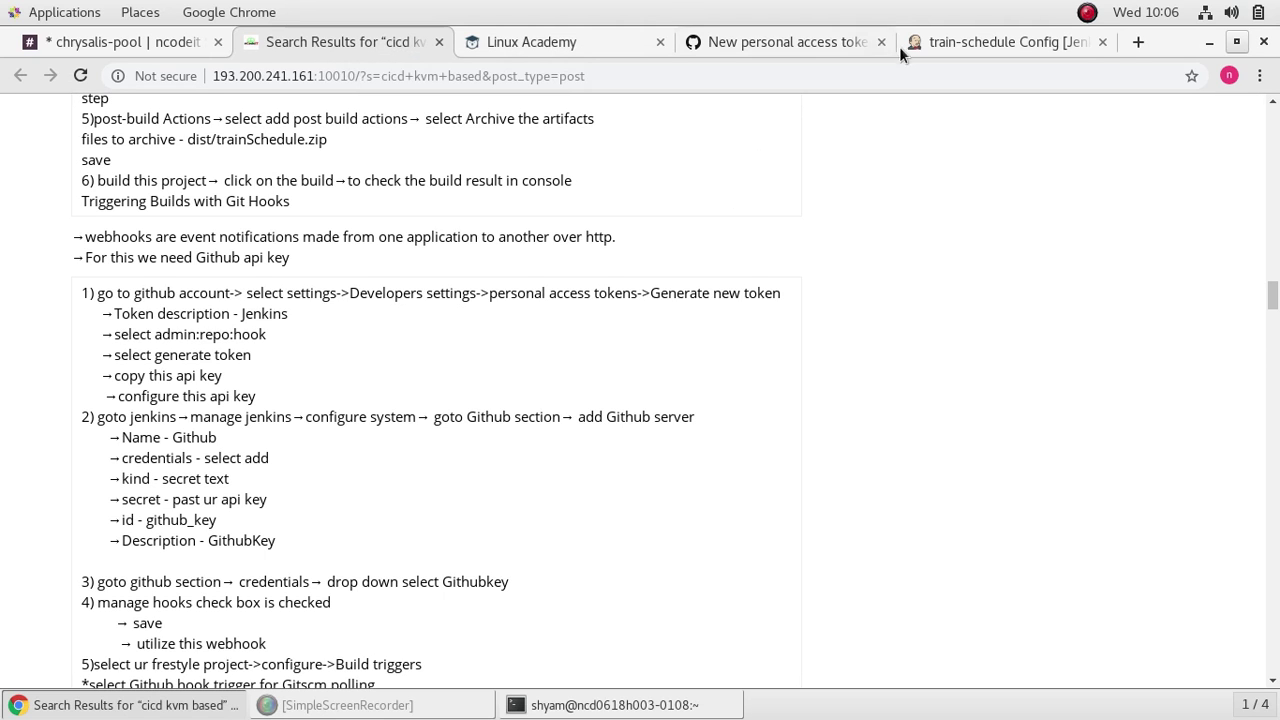
click(953, 41)
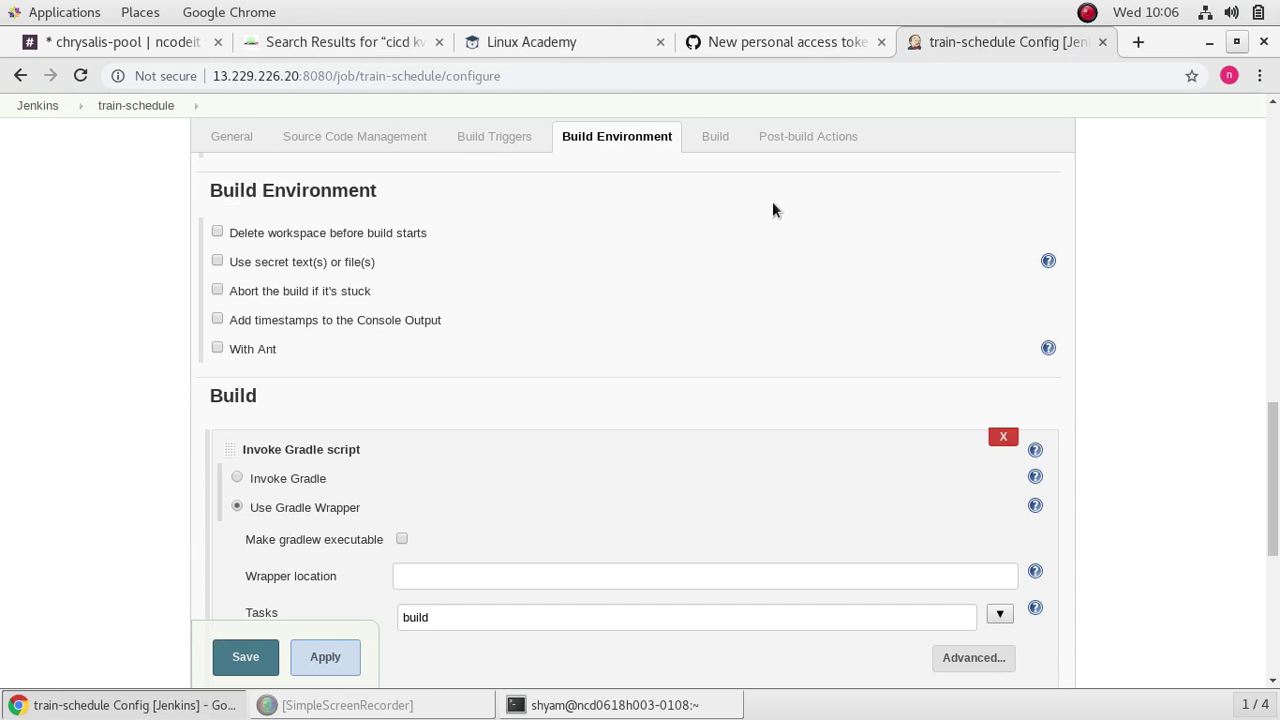
click(770, 40)
click(570, 365)
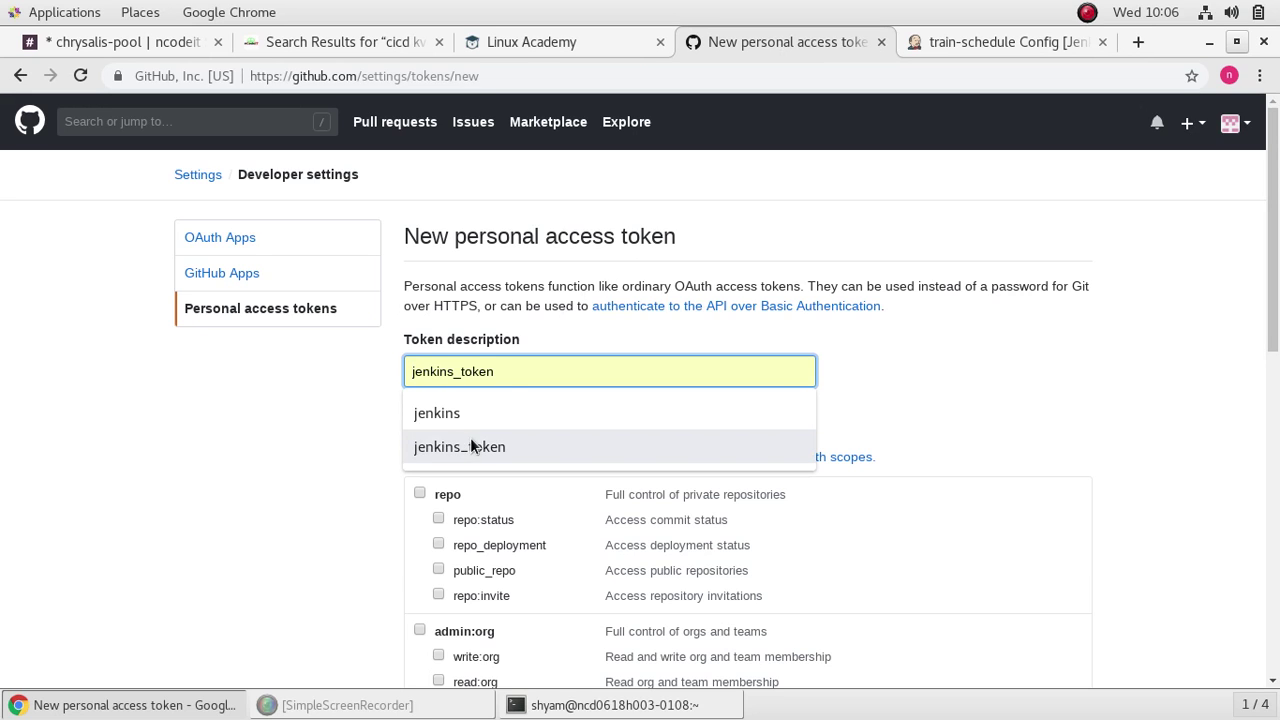
click(435, 447)
scroll(531, 510, down, 5)
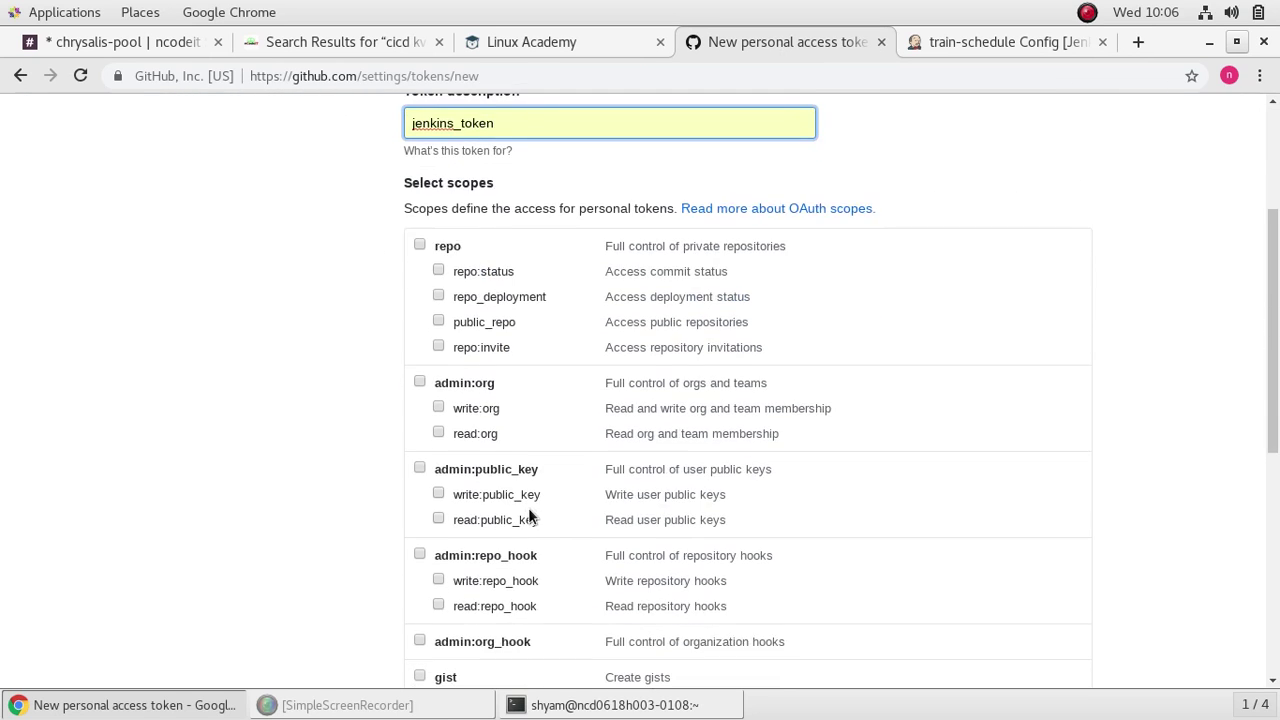
scroll(554, 456, down, 4)
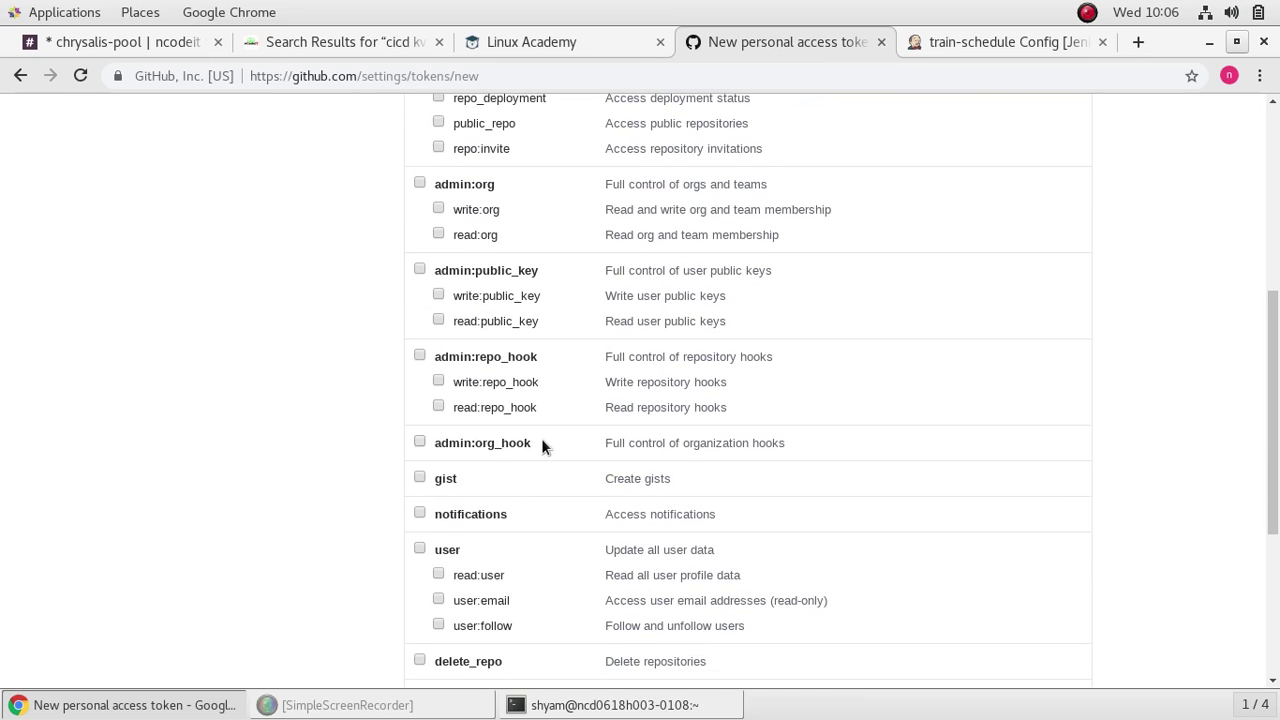
scroll(504, 435, down, 7)
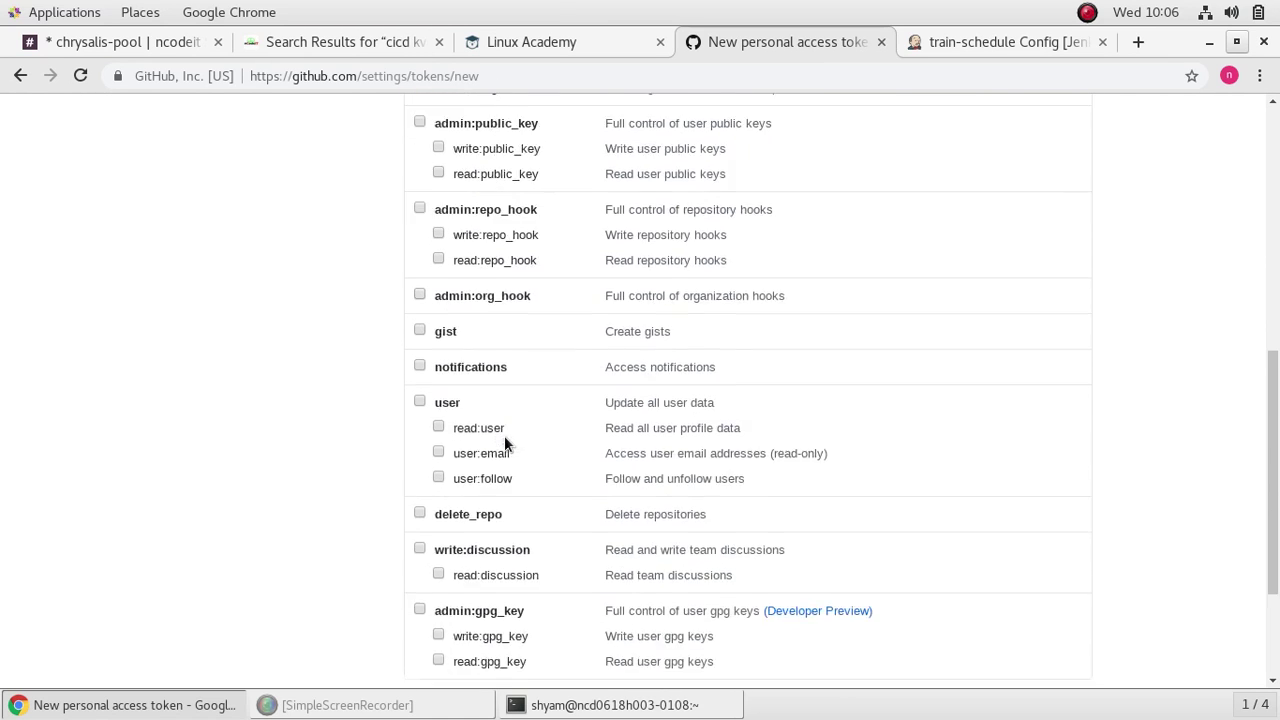
scroll(504, 435, up, 5)
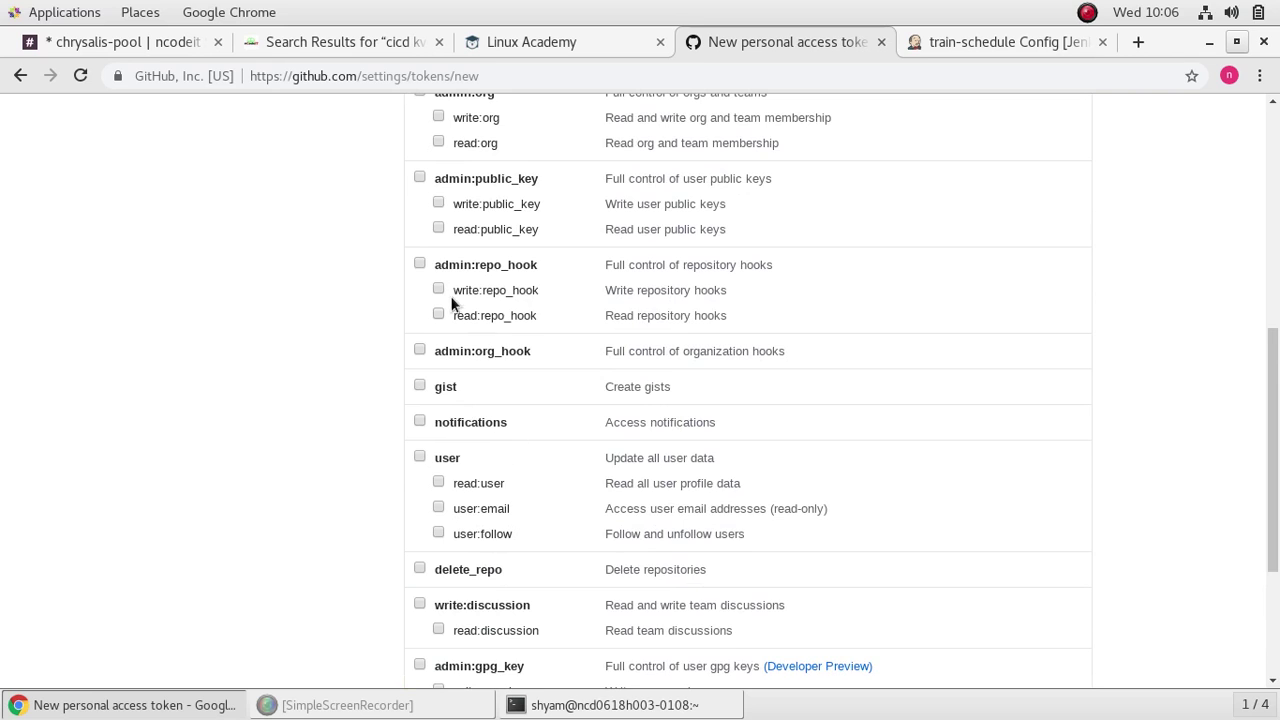
click(420, 264)
Step: Generate the jenkins_token personal access token
click(320, 42)
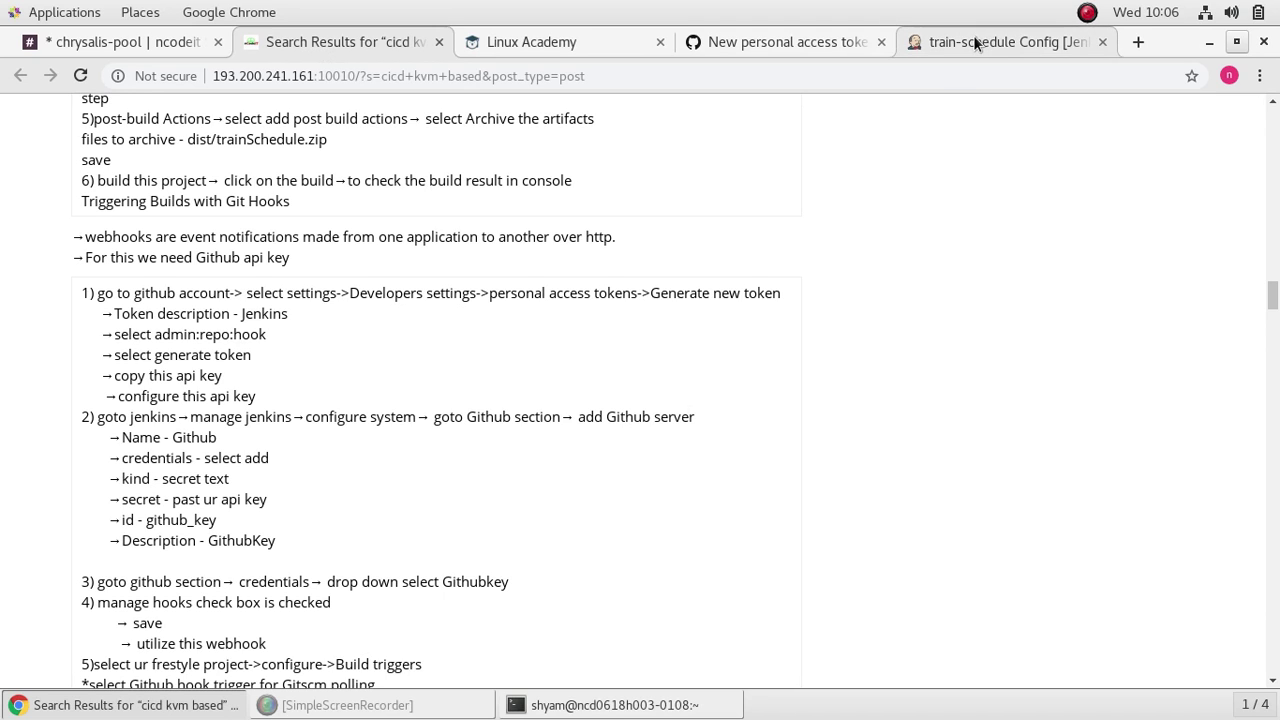
click(757, 42)
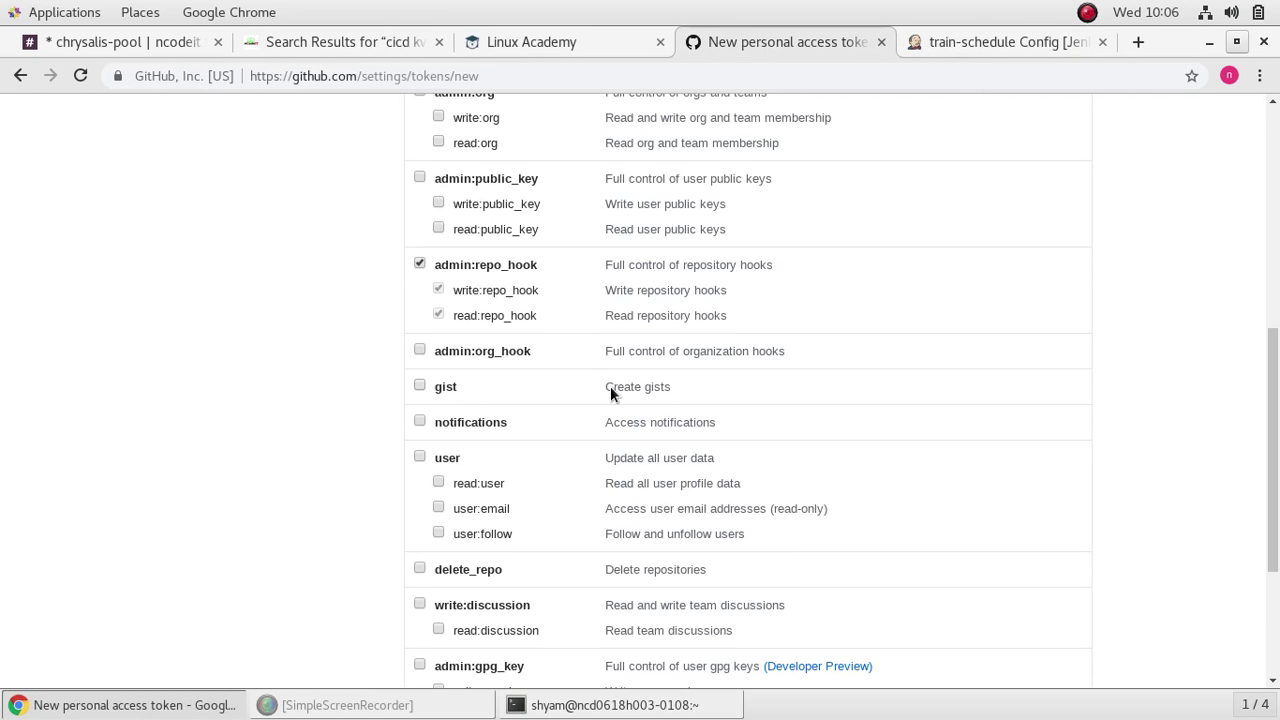
scroll(610, 391, up, 5)
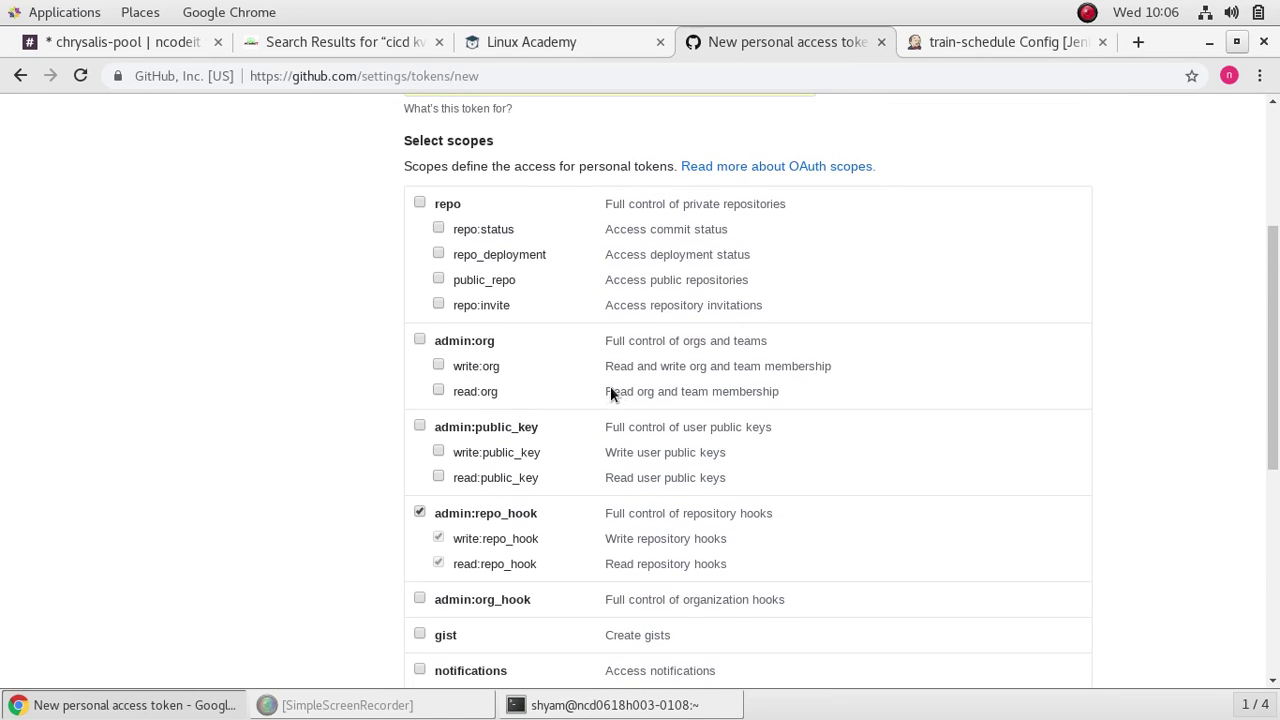
scroll(610, 391, down, 8)
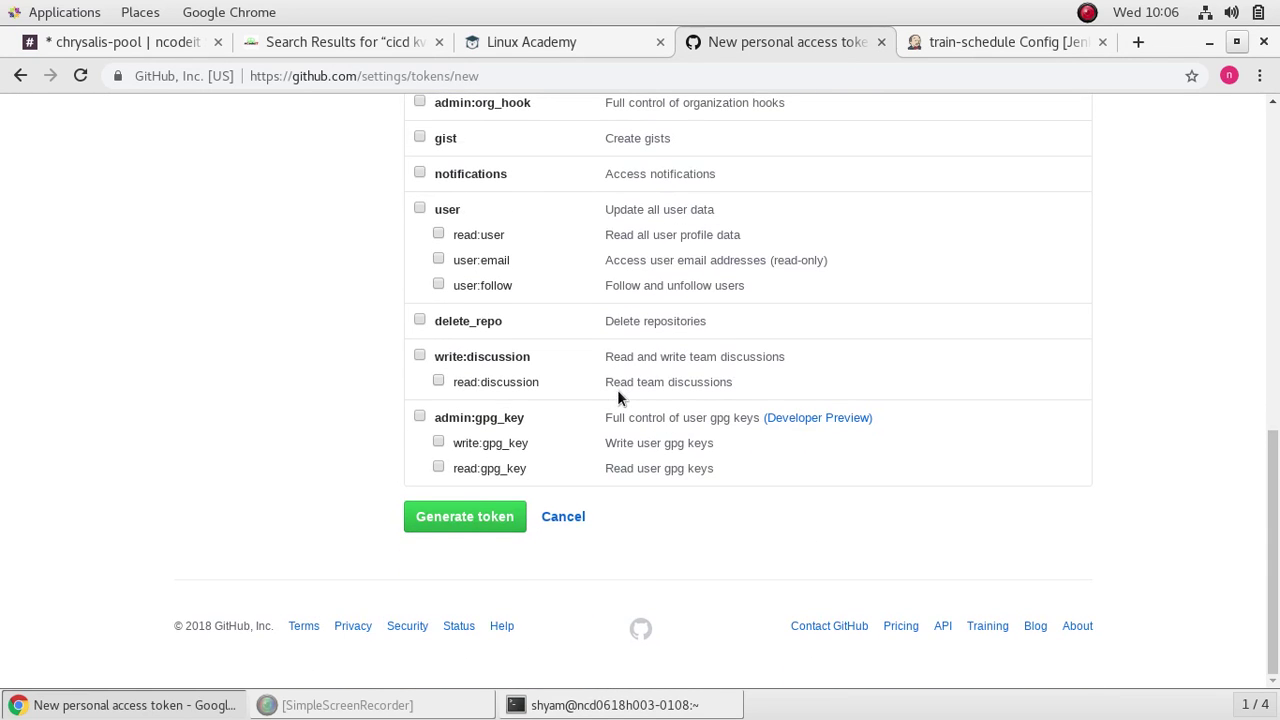
click(460, 522)
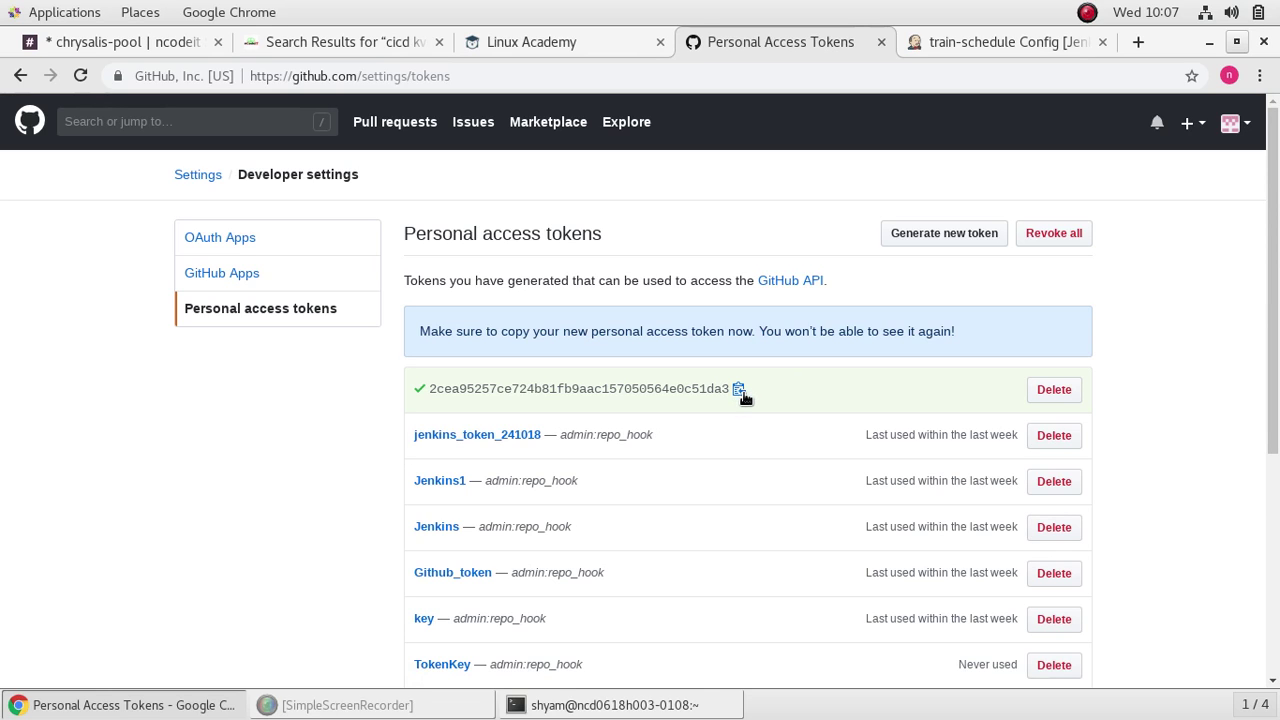
Step: Keep the unsaved train-schedule job changes, then apply and save the configuration
click(123, 42)
click(288, 34)
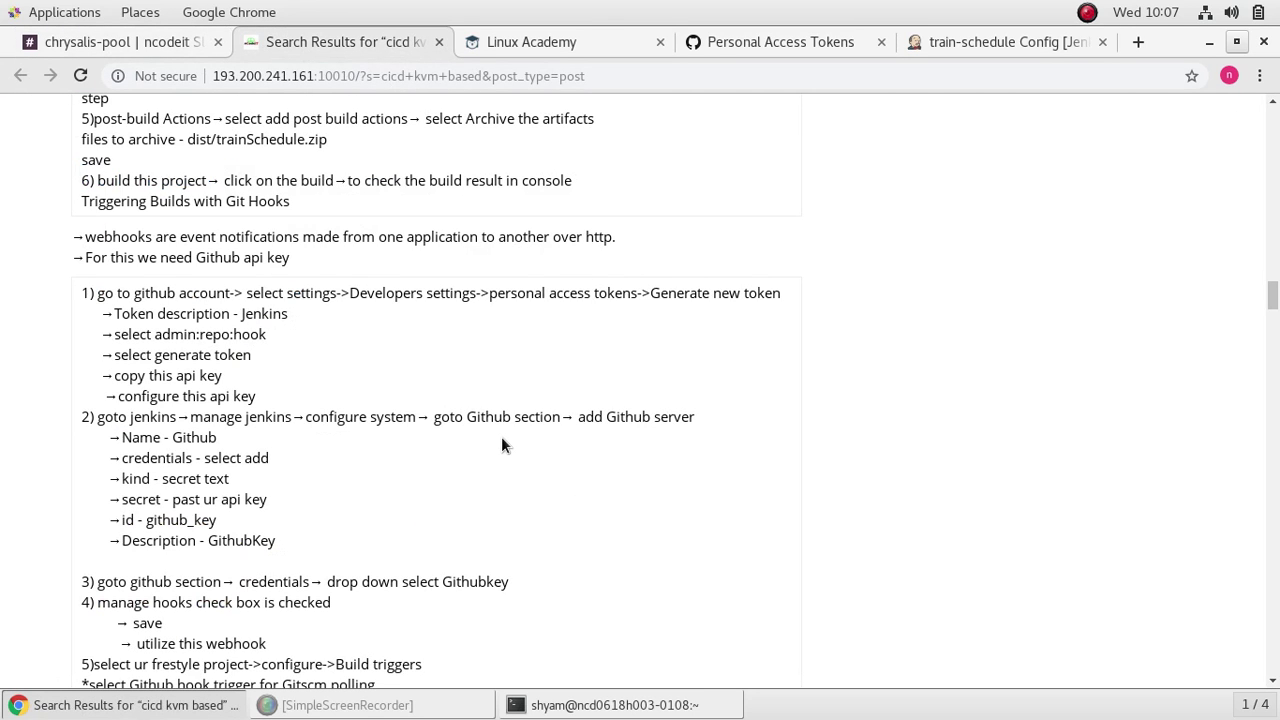
click(953, 44)
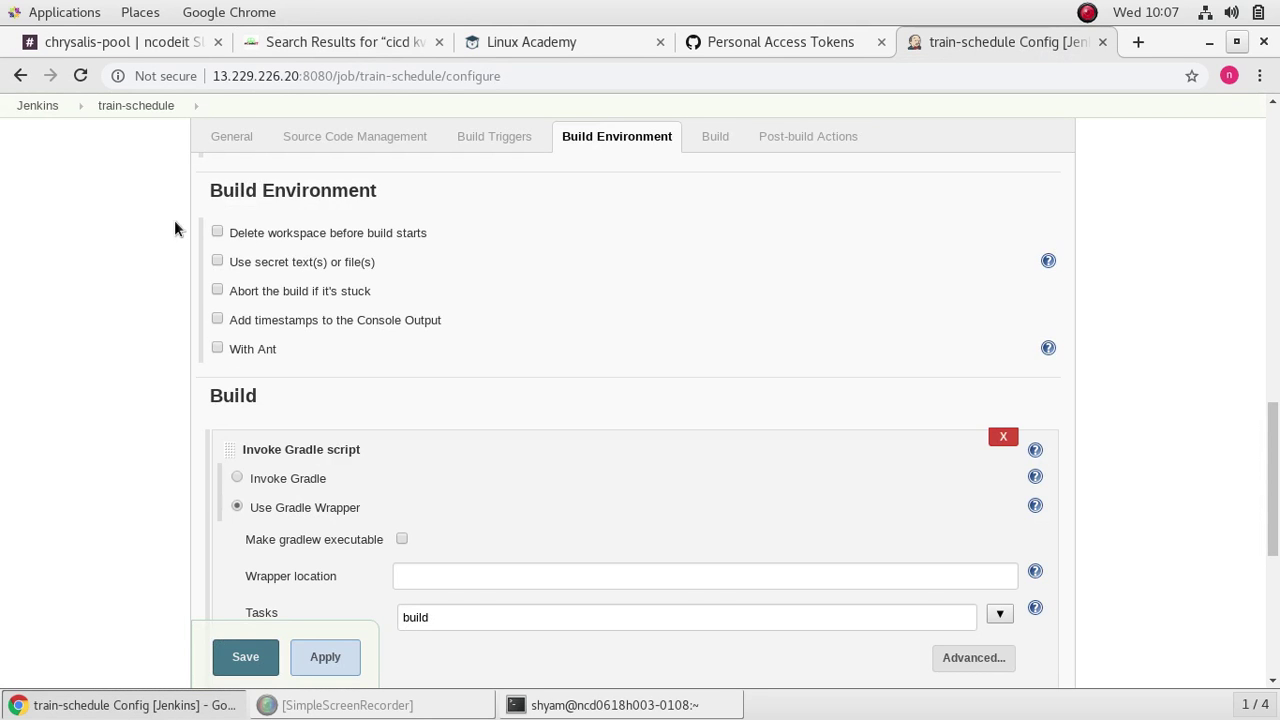
click(40, 105)
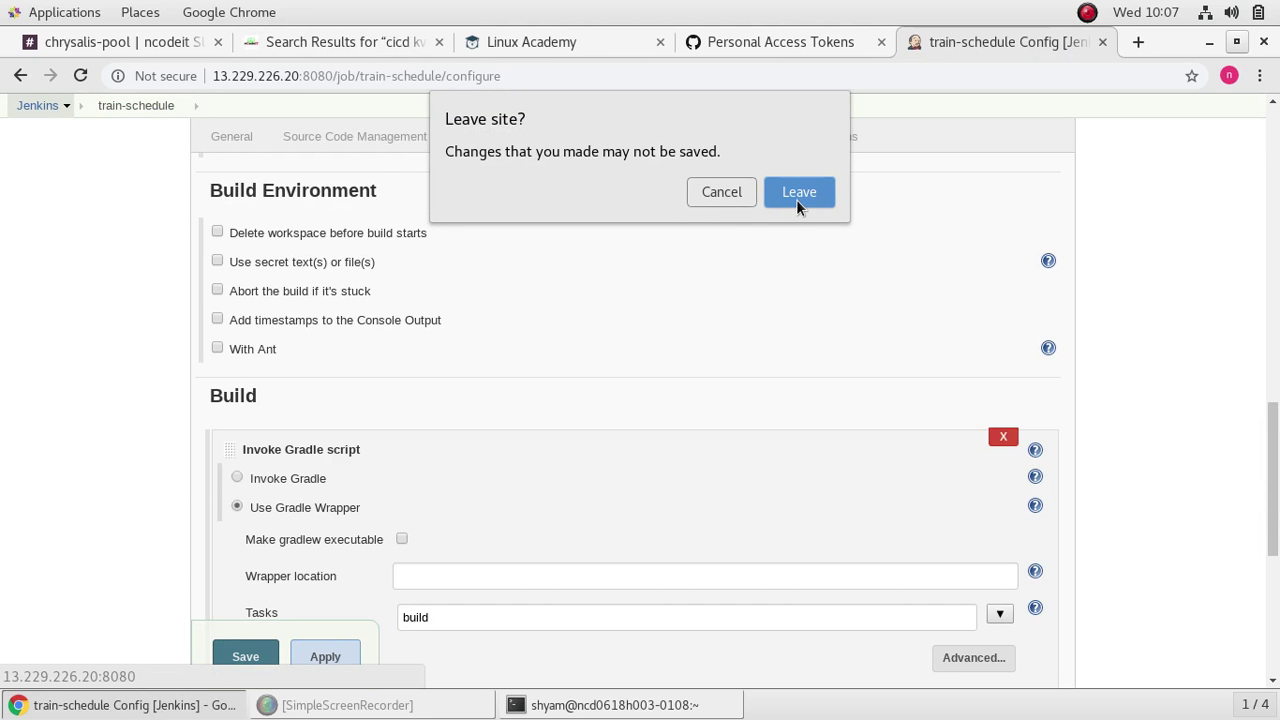
click(709, 193)
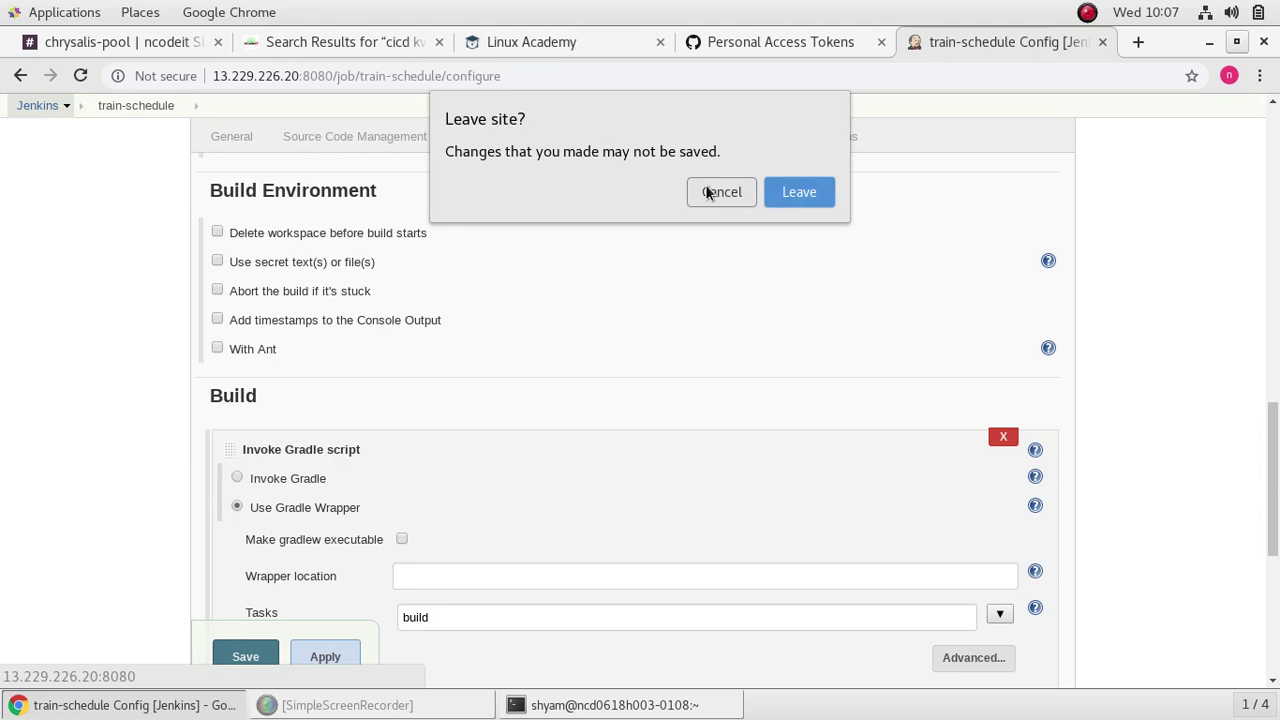
click(325, 657)
click(251, 660)
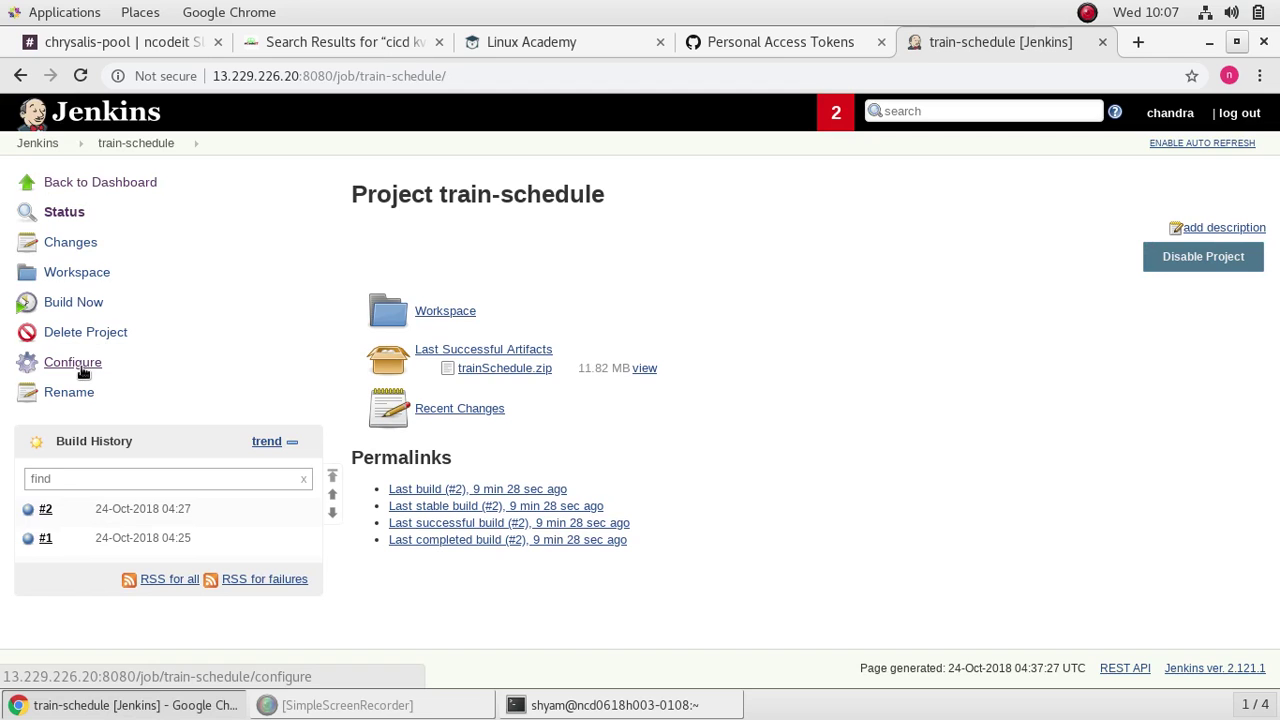
Step: Go from the Jenkins dashboard to Manage Jenkins > Configure System
click(131, 144)
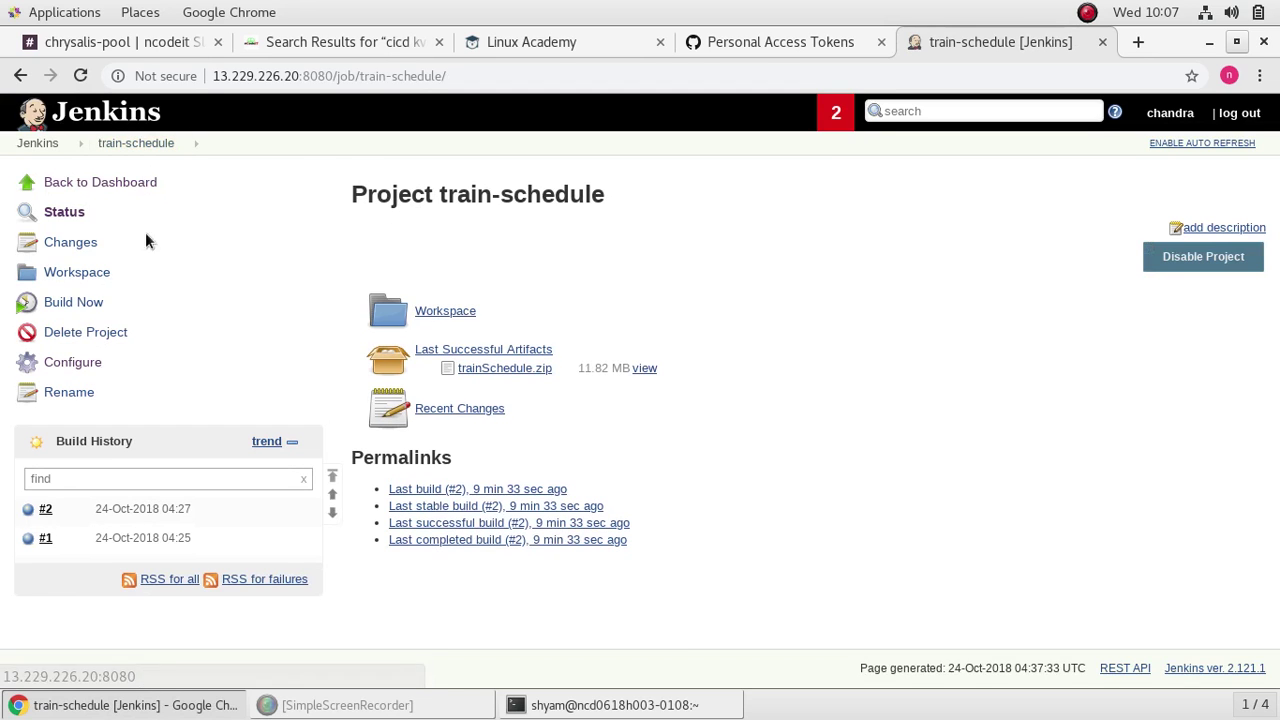
click(48, 144)
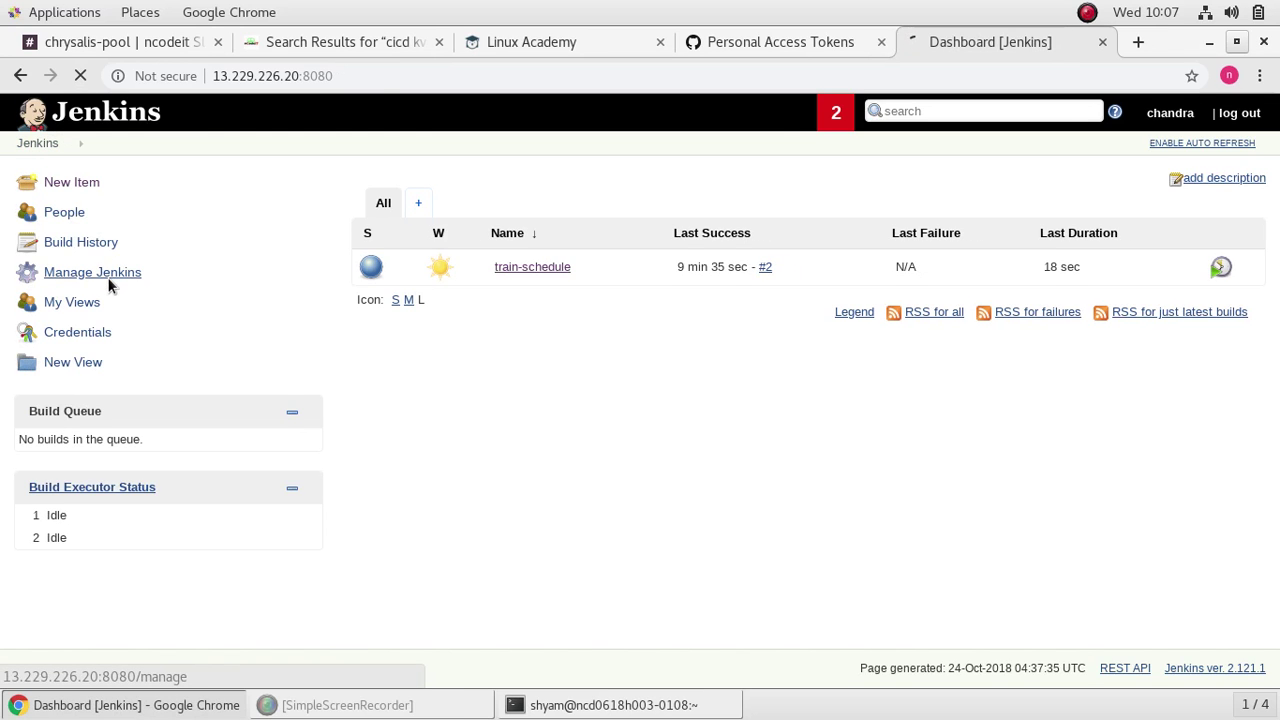
click(109, 278)
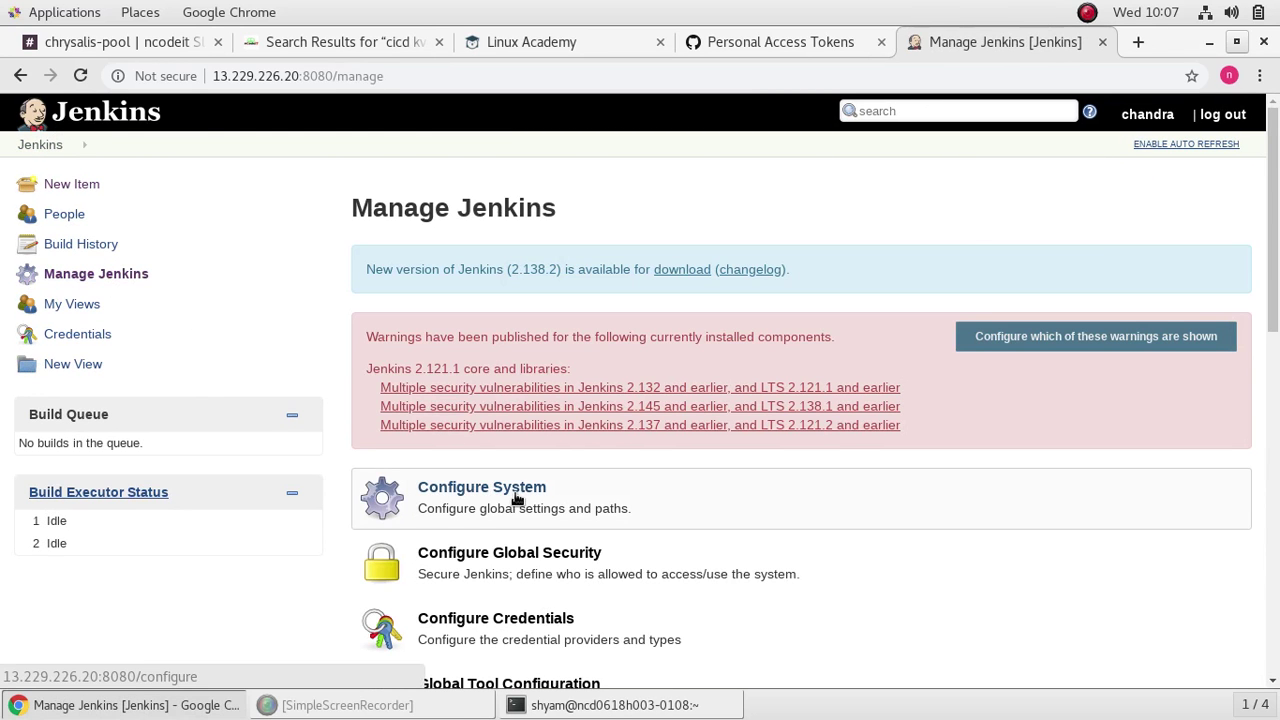
click(516, 490)
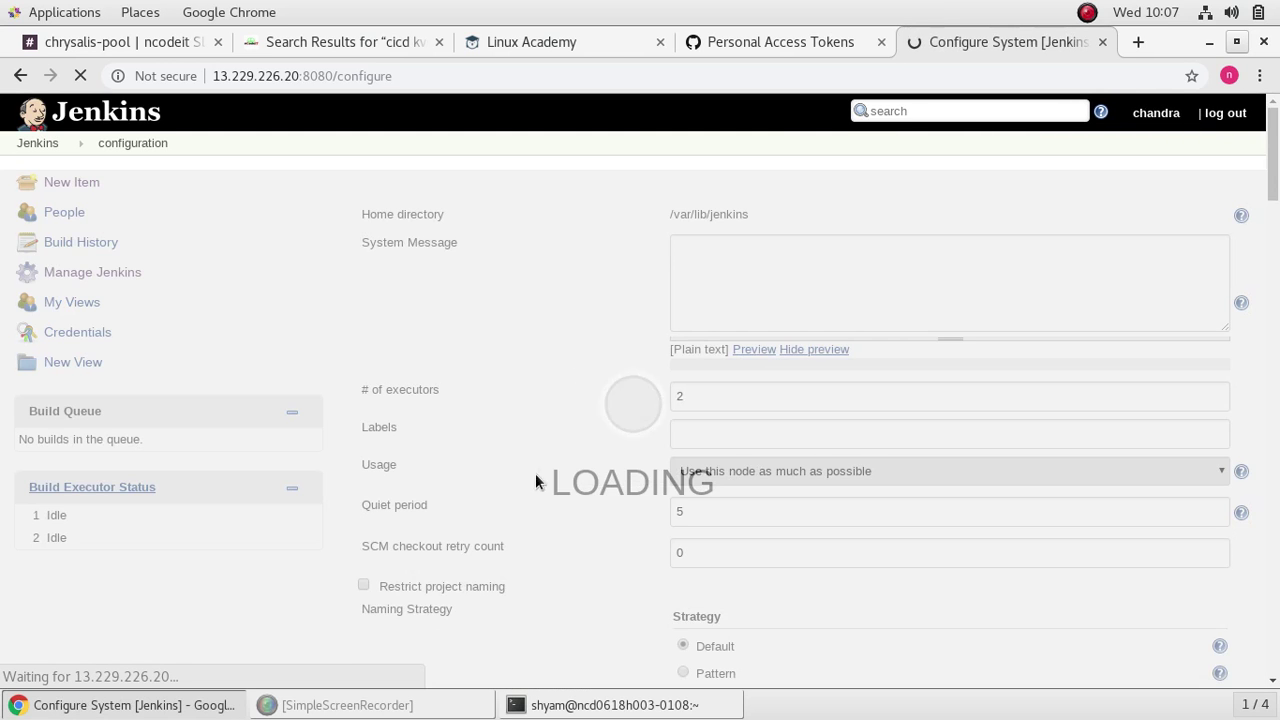
Step: Find the GitHub section in Configure System and list the GitHub server types to add
scroll(564, 437, down, 3)
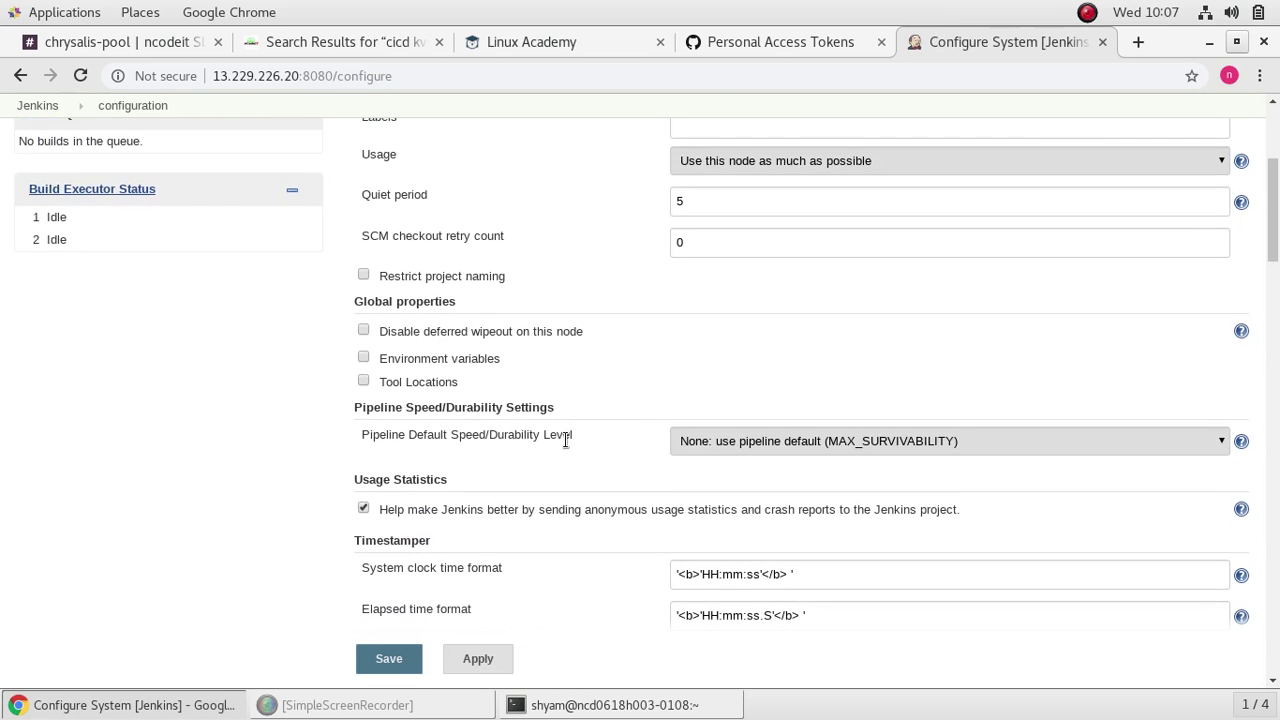
scroll(565, 438, up, 3)
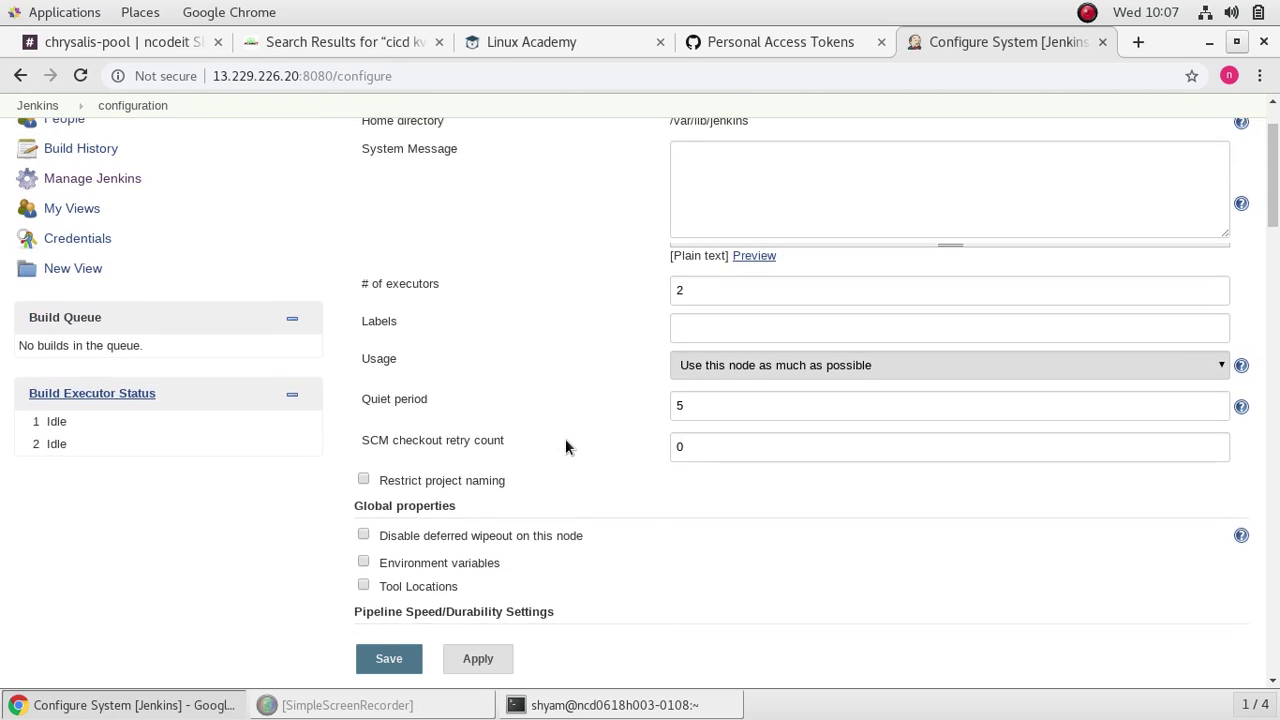
scroll(565, 445, down, 6)
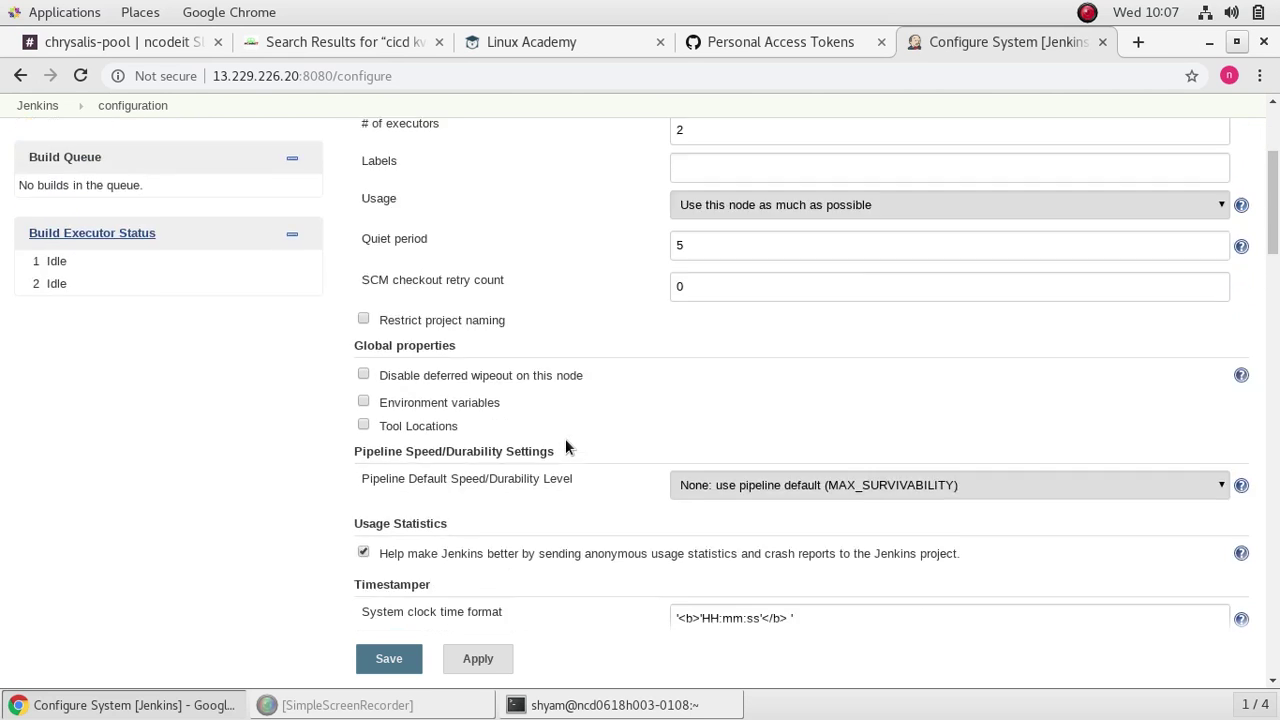
scroll(565, 445, down, 2)
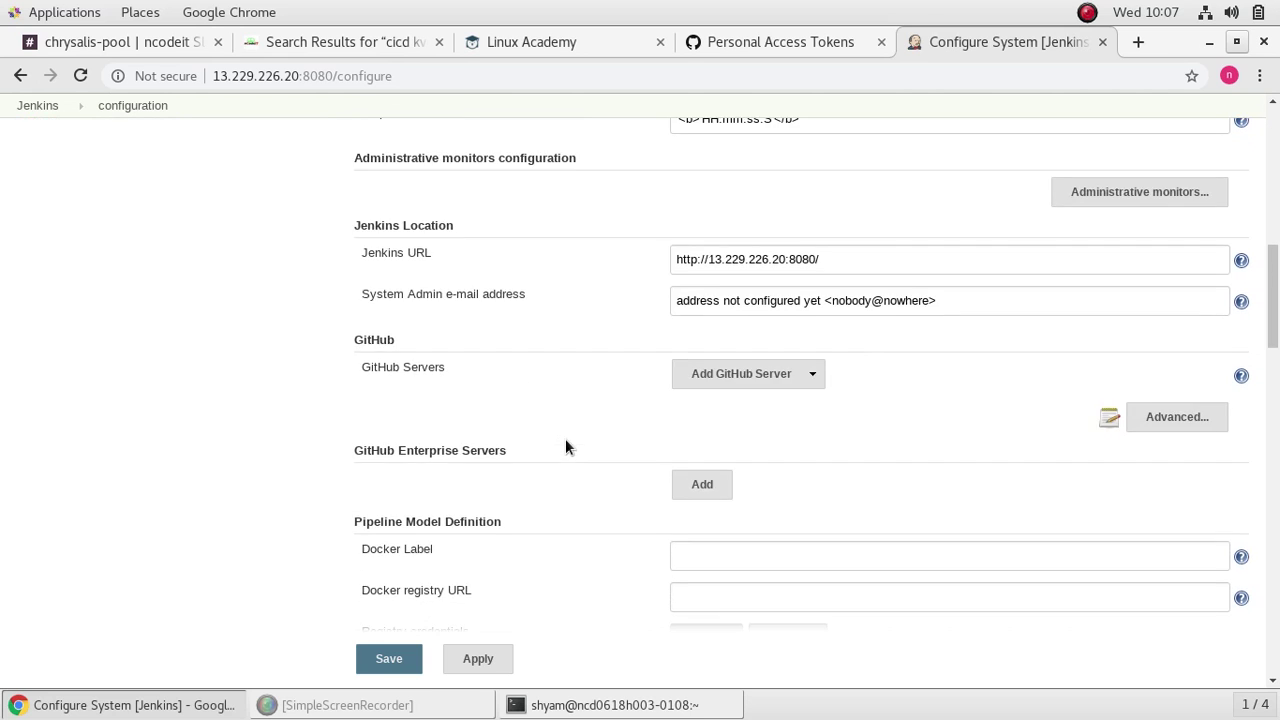
scroll(565, 445, down, 1)
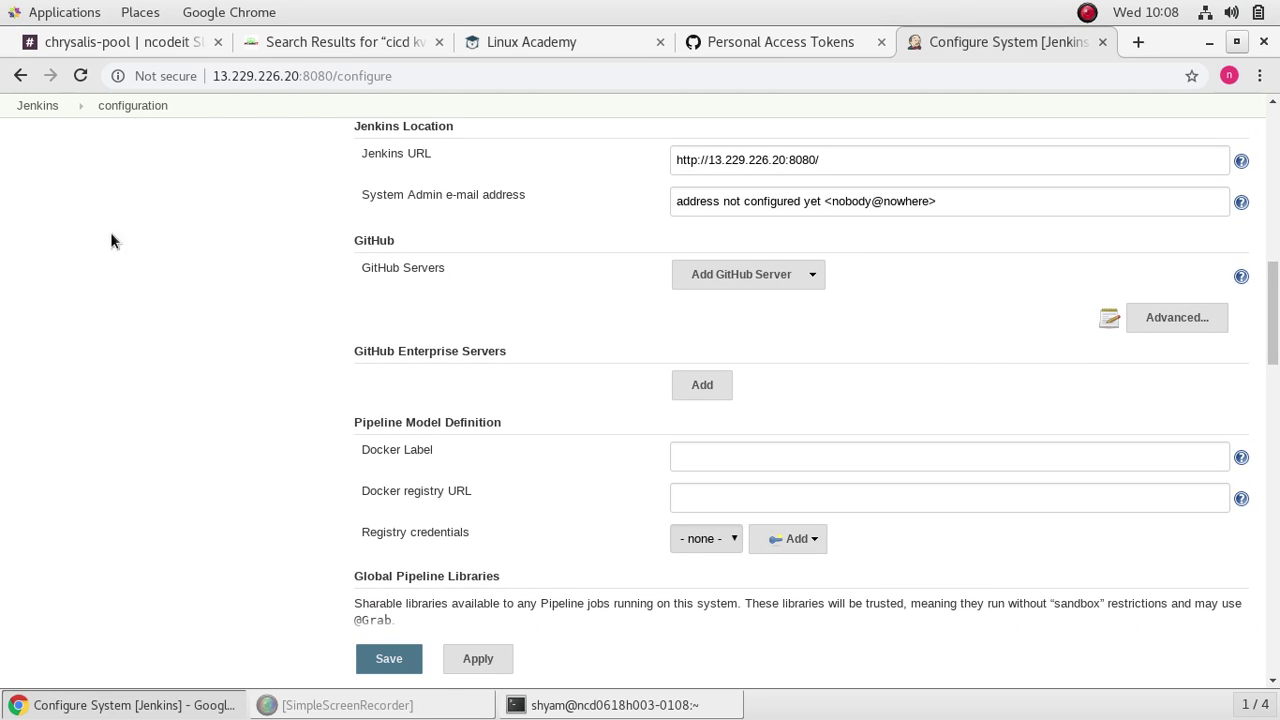
click(316, 44)
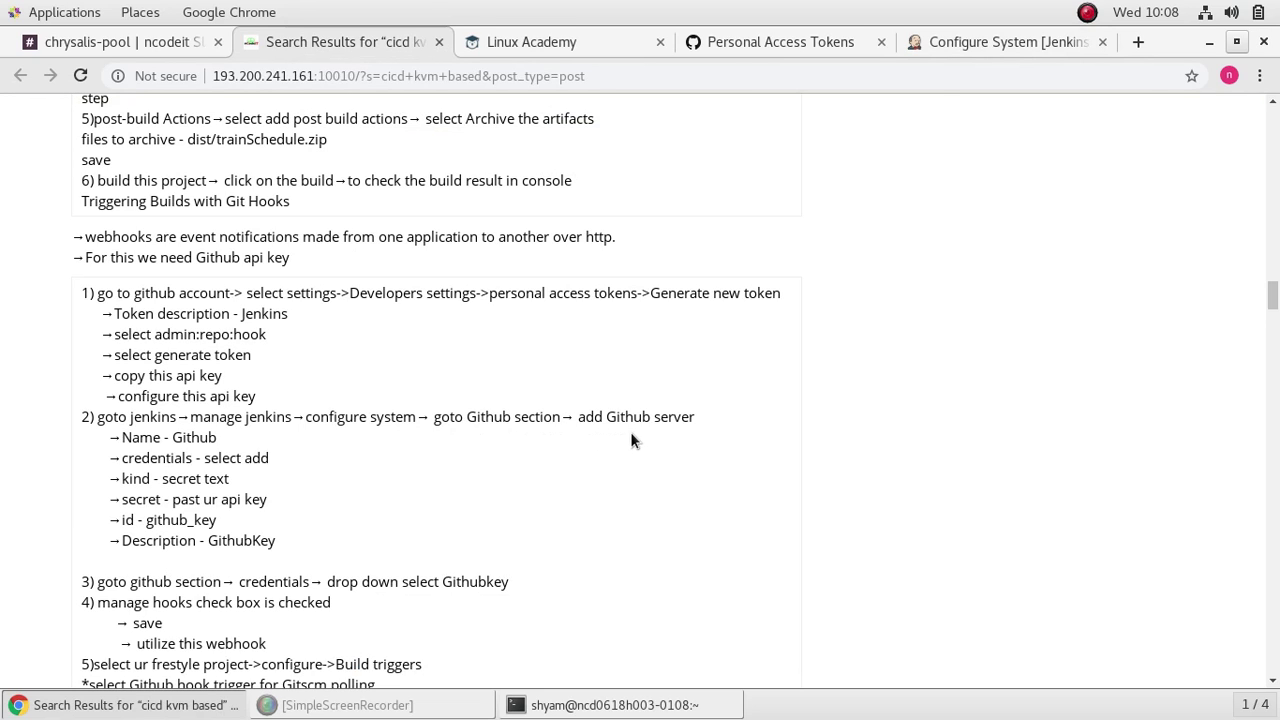
click(985, 49)
click(811, 276)
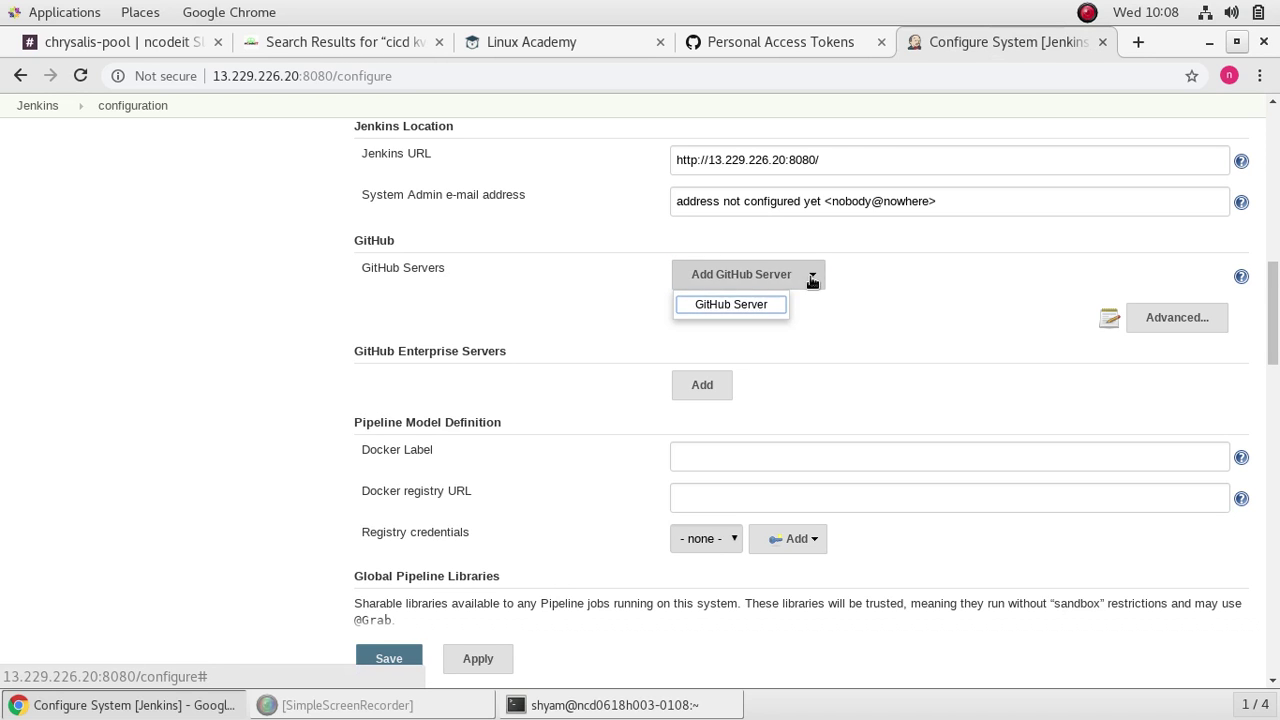
Step: Add a GitHub Server entry named github
click(753, 306)
click(863, 312)
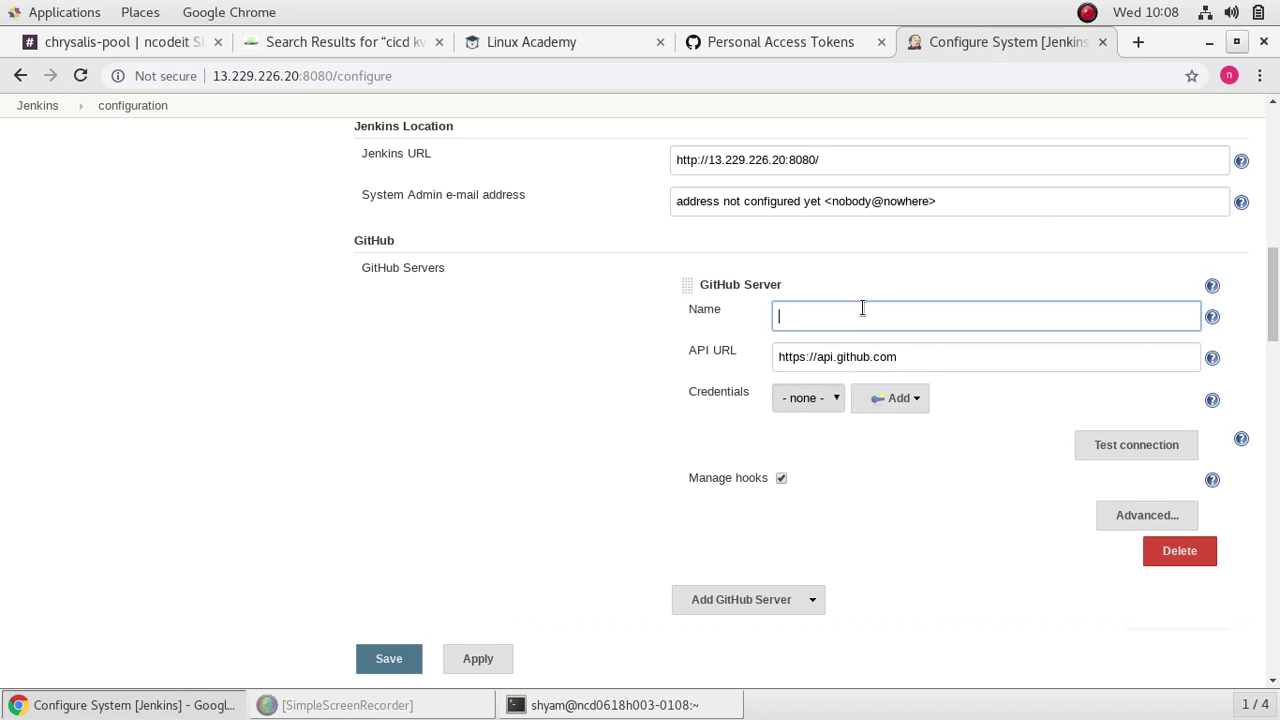
text(gith8u)
key(BackSpace)
text(ub)
Step: Bring up the Add credential options beside the GitHub server's empty Credentials list
click(316, 42)
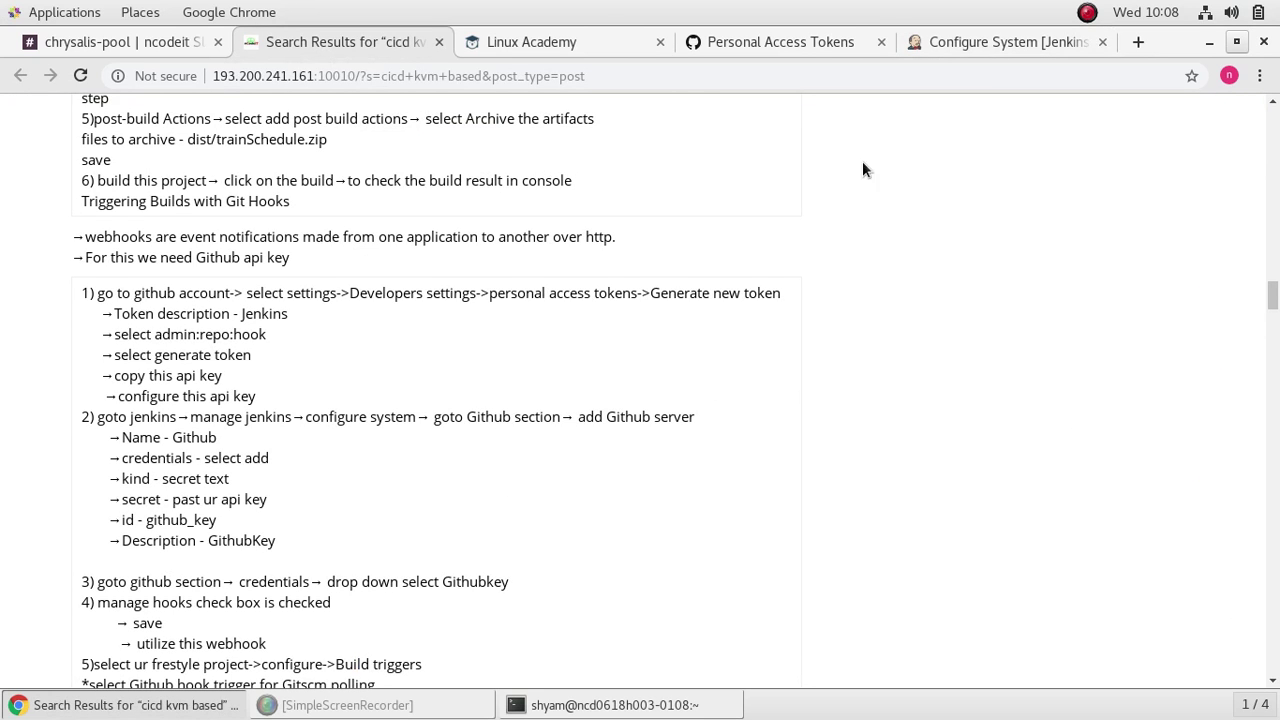
click(1025, 40)
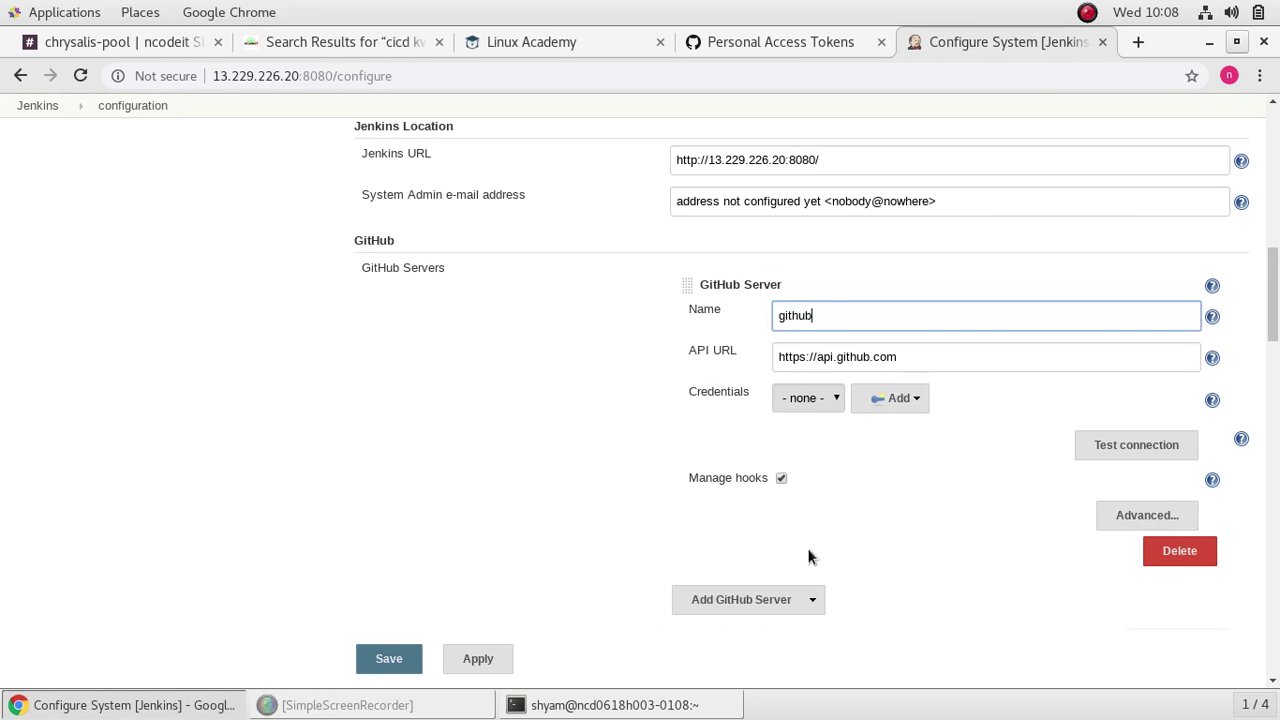
click(833, 399)
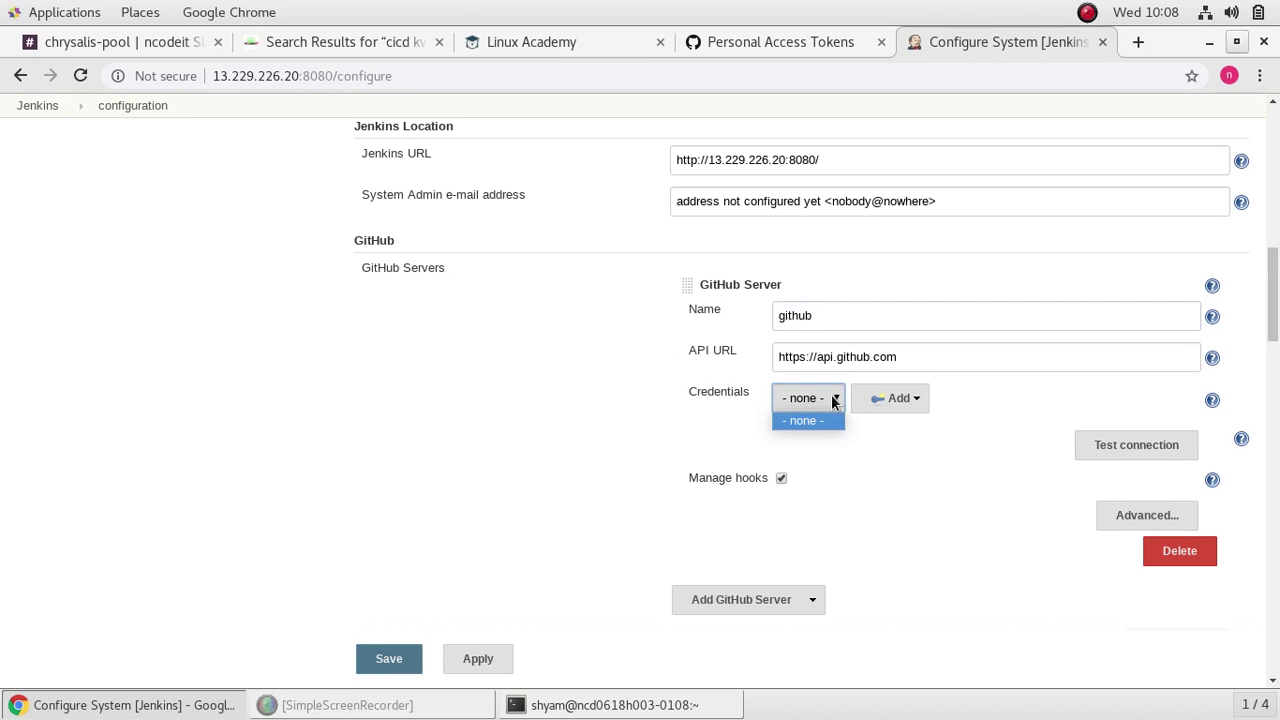
click(917, 399)
click(917, 399)
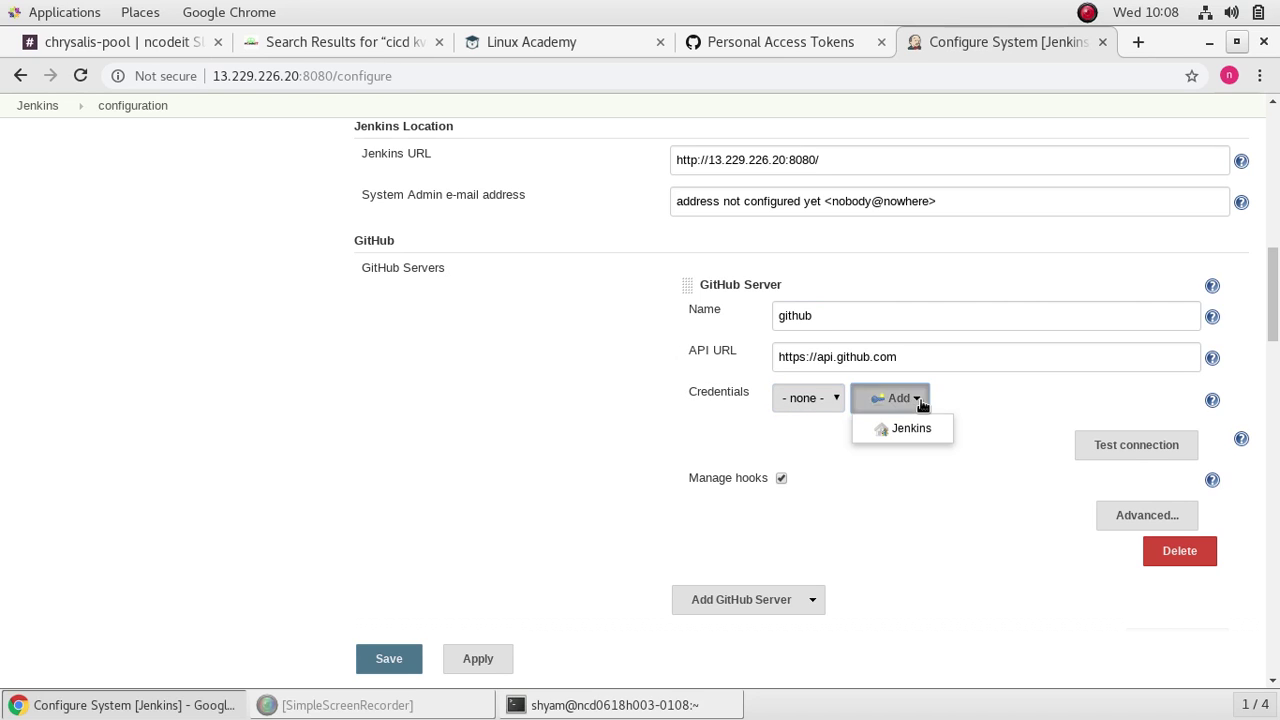
Step: Create a Secret text credential and paste the GitHub token as its secret
click(913, 478)
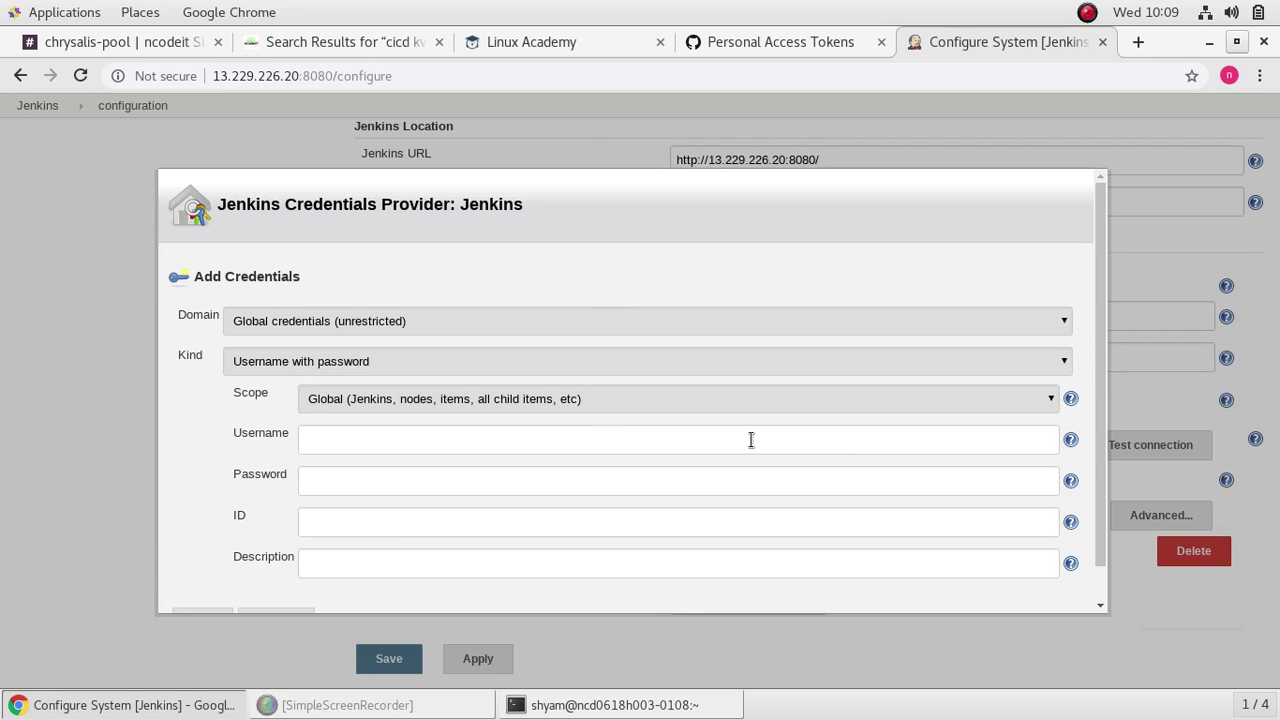
click(535, 365)
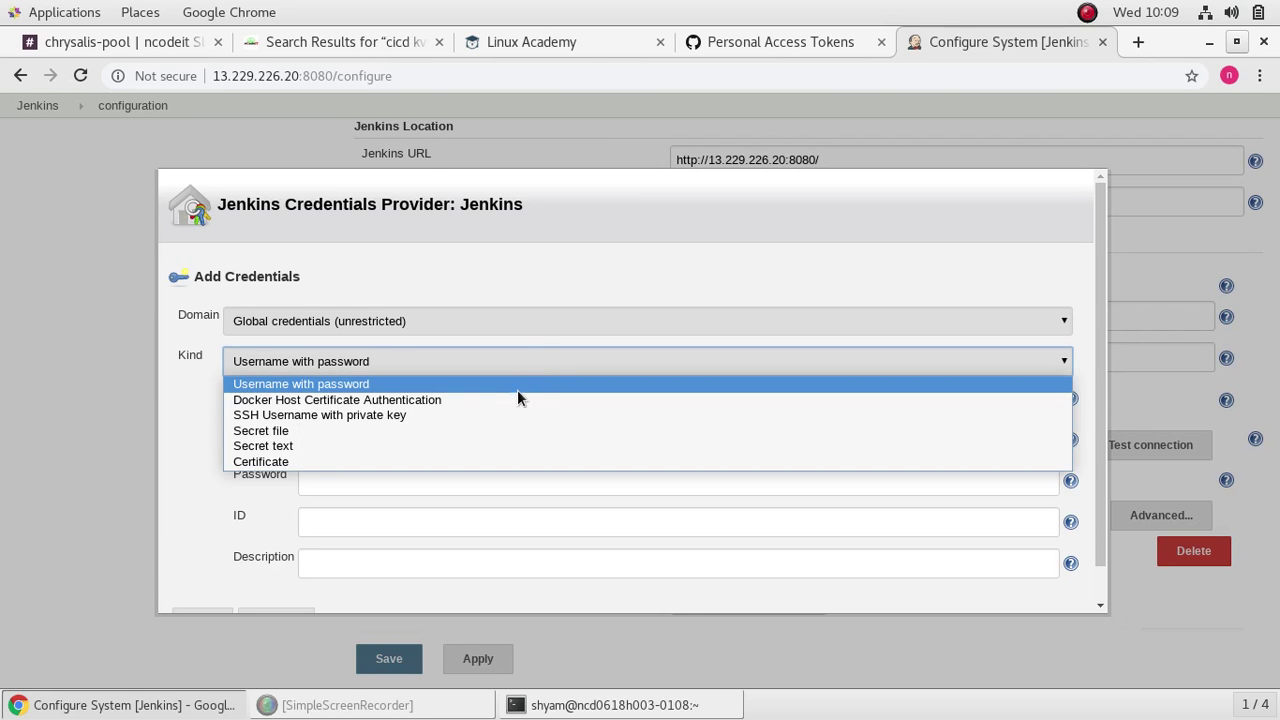
click(485, 446)
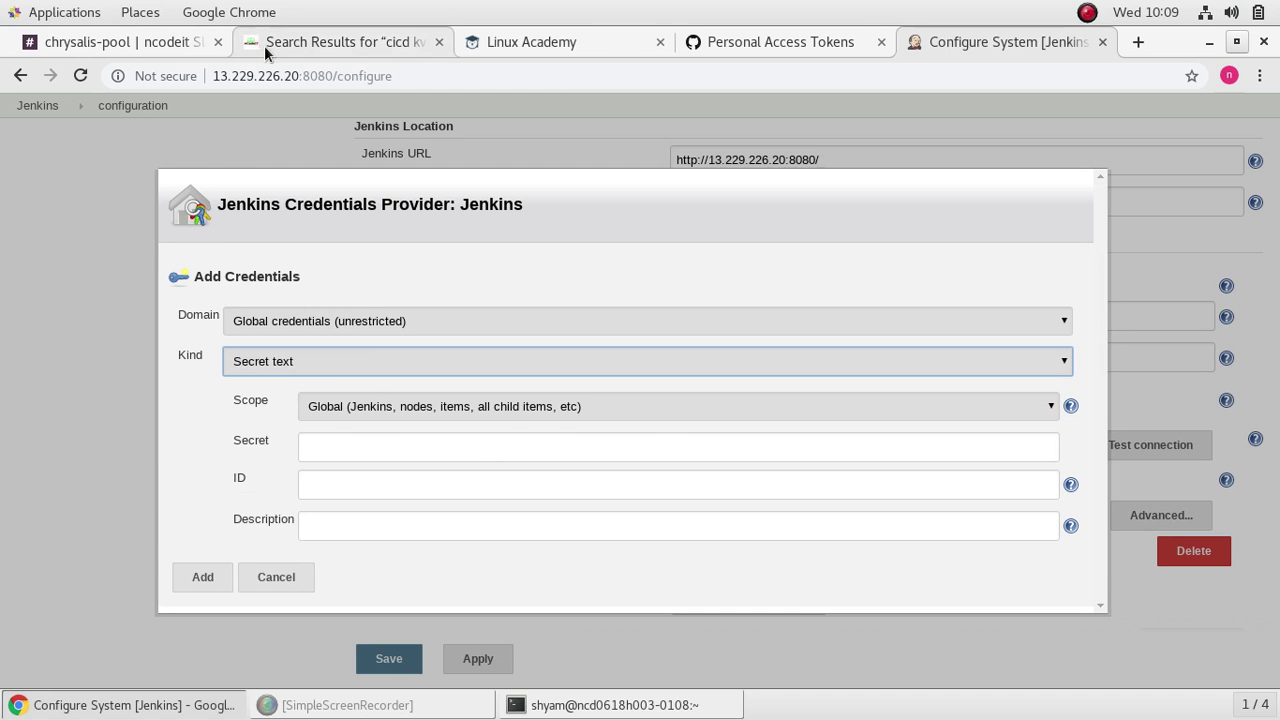
click(295, 45)
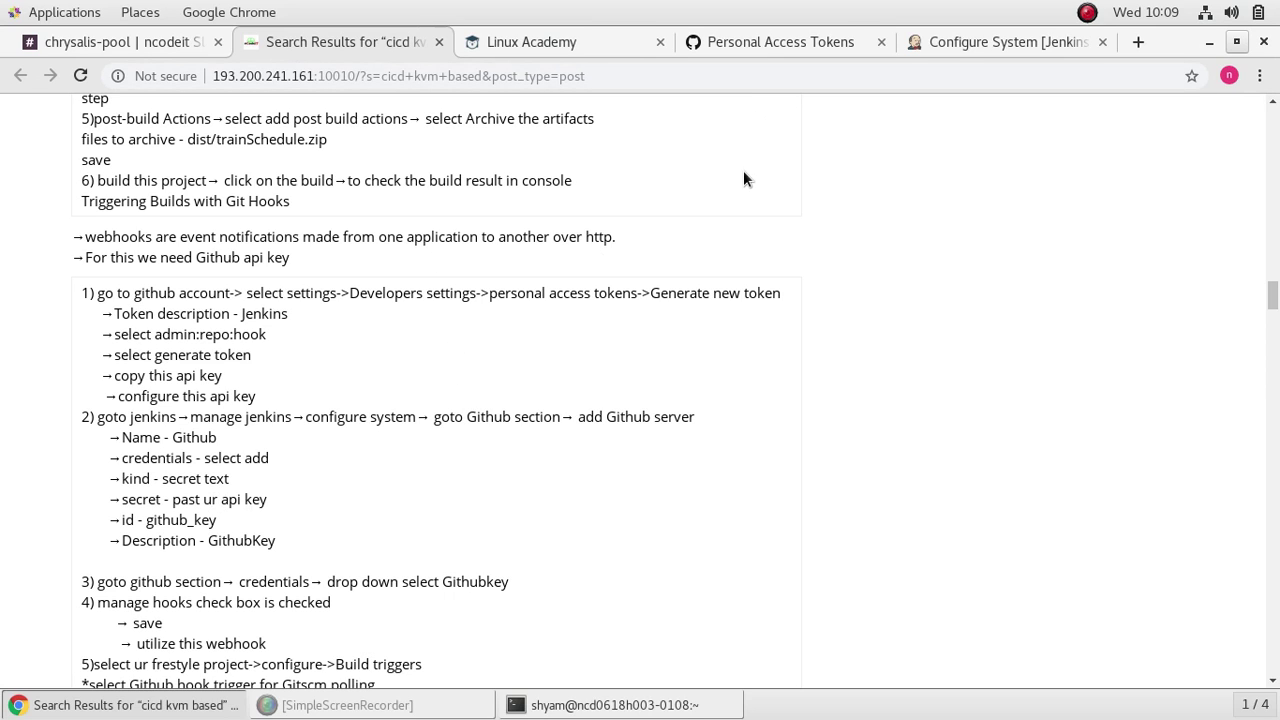
click(1005, 52)
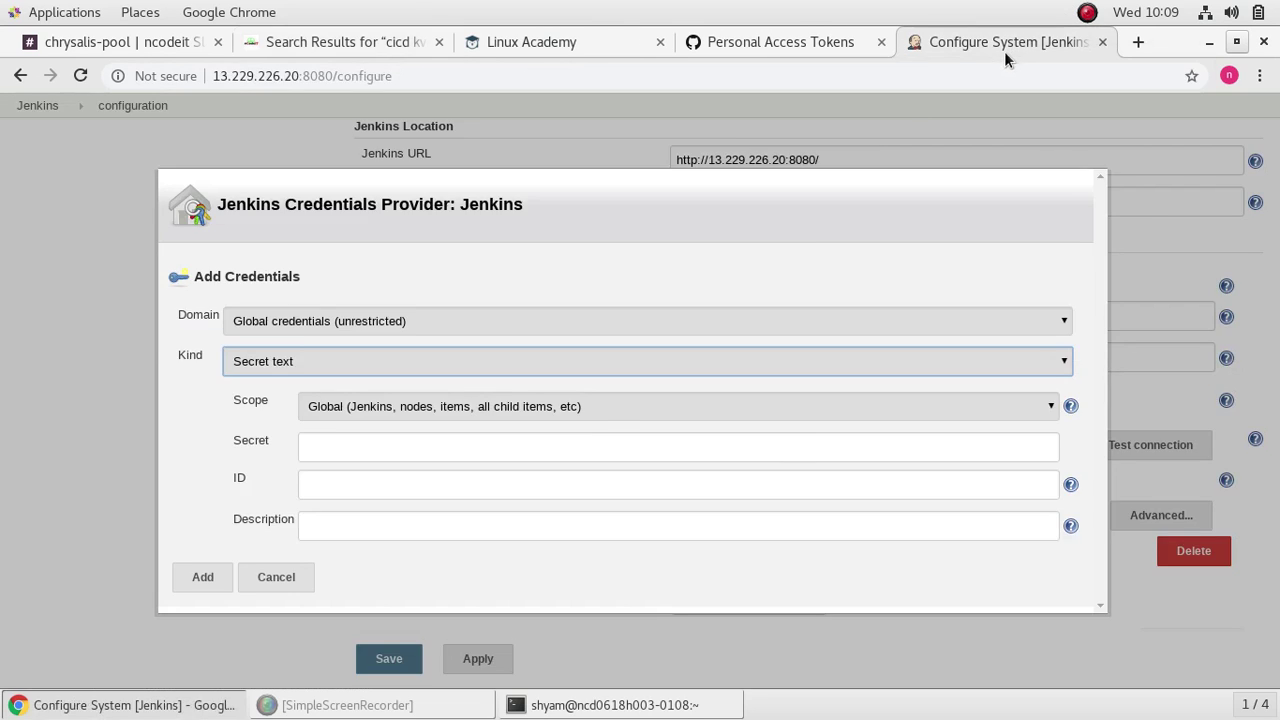
right_click(460, 447)
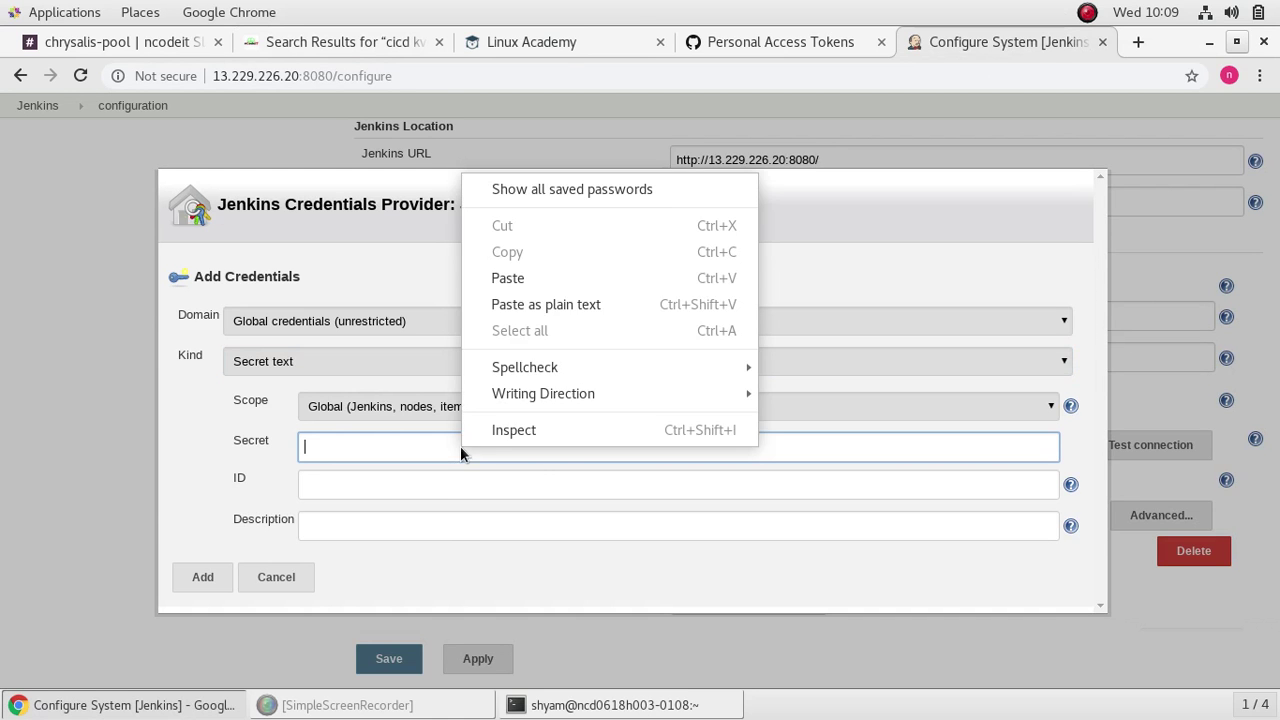
click(545, 276)
Step: Give the credential ID github_key and description githubkey, and add it
click(382, 485)
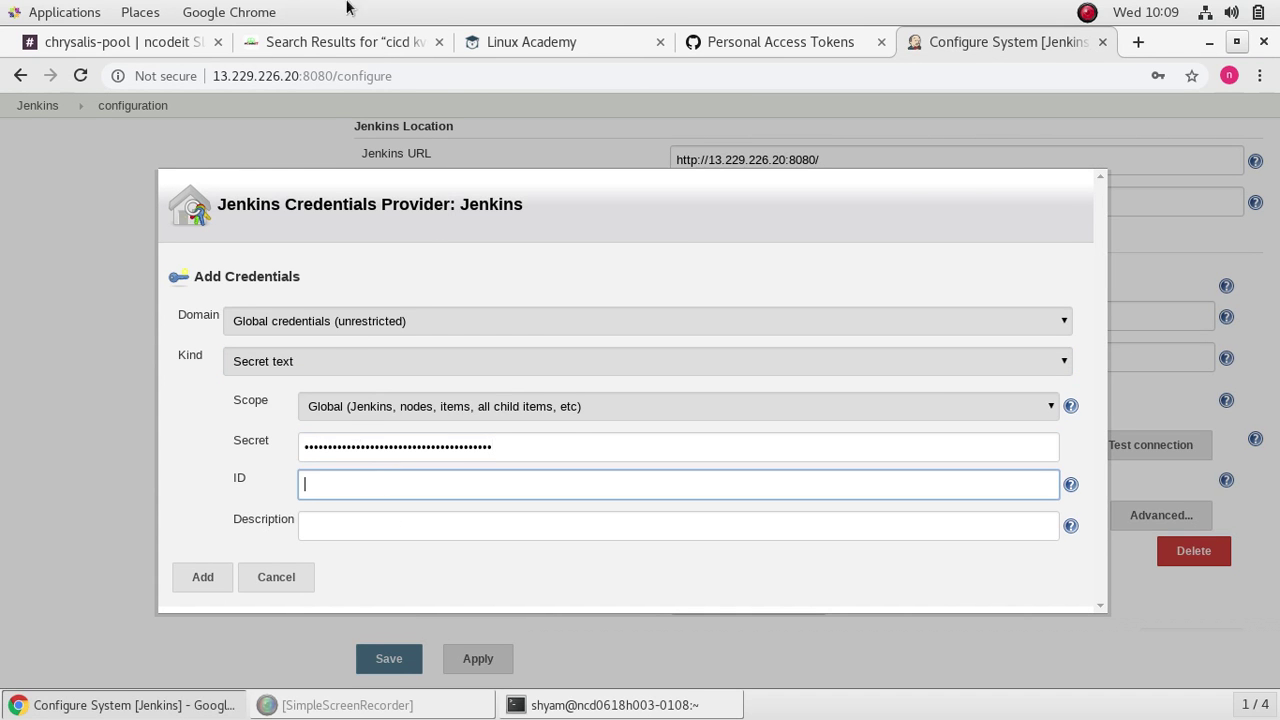
click(335, 42)
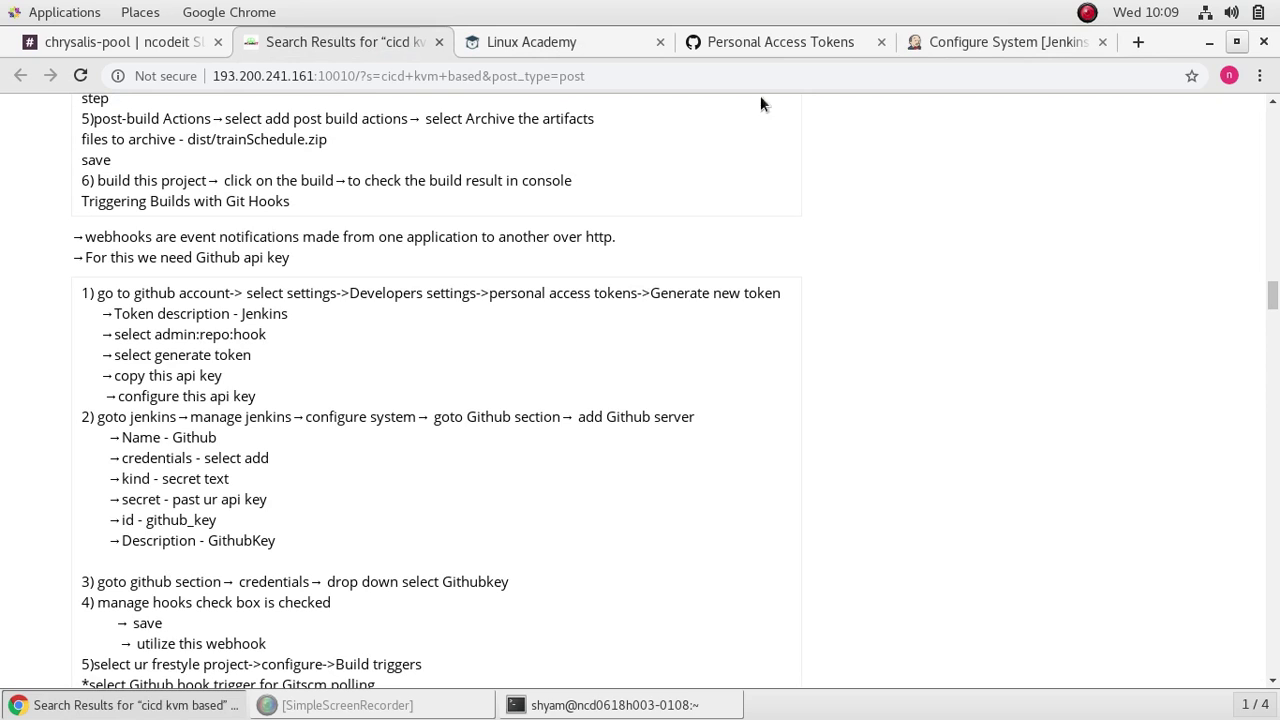
click(991, 48)
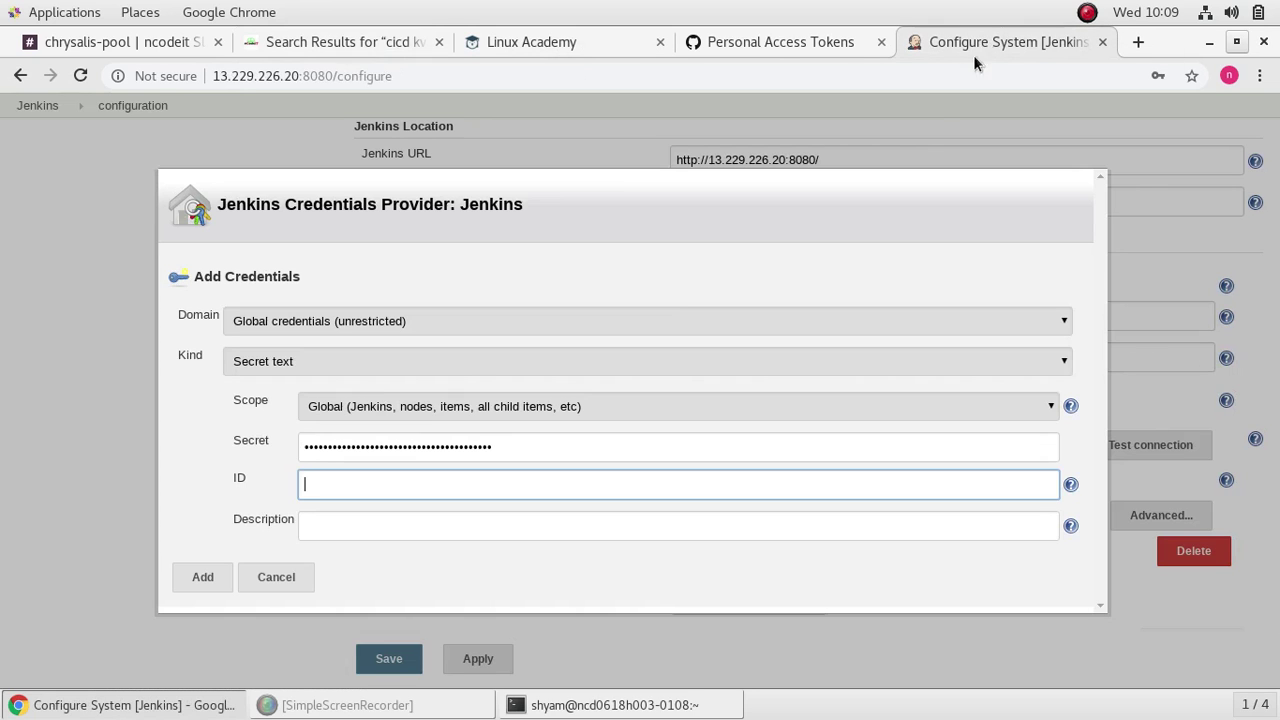
text(github_key)
click(417, 527)
text(githu)
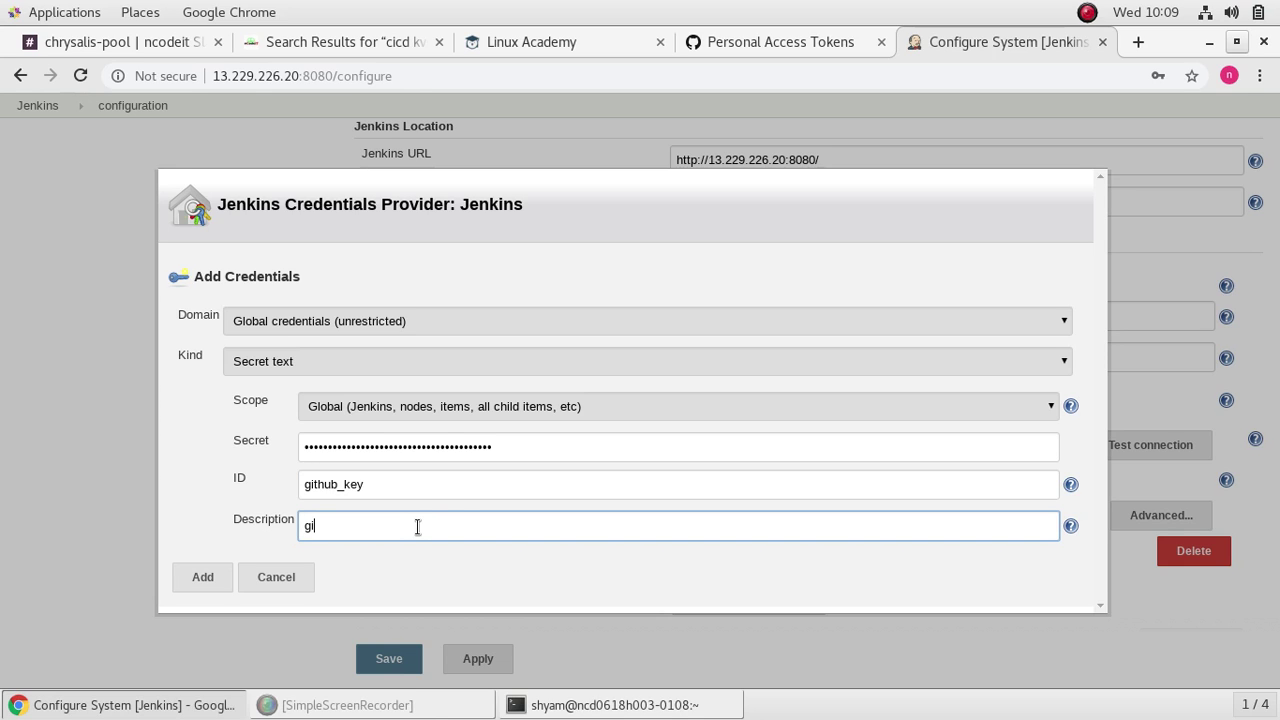
text(bkey)
click(196, 584)
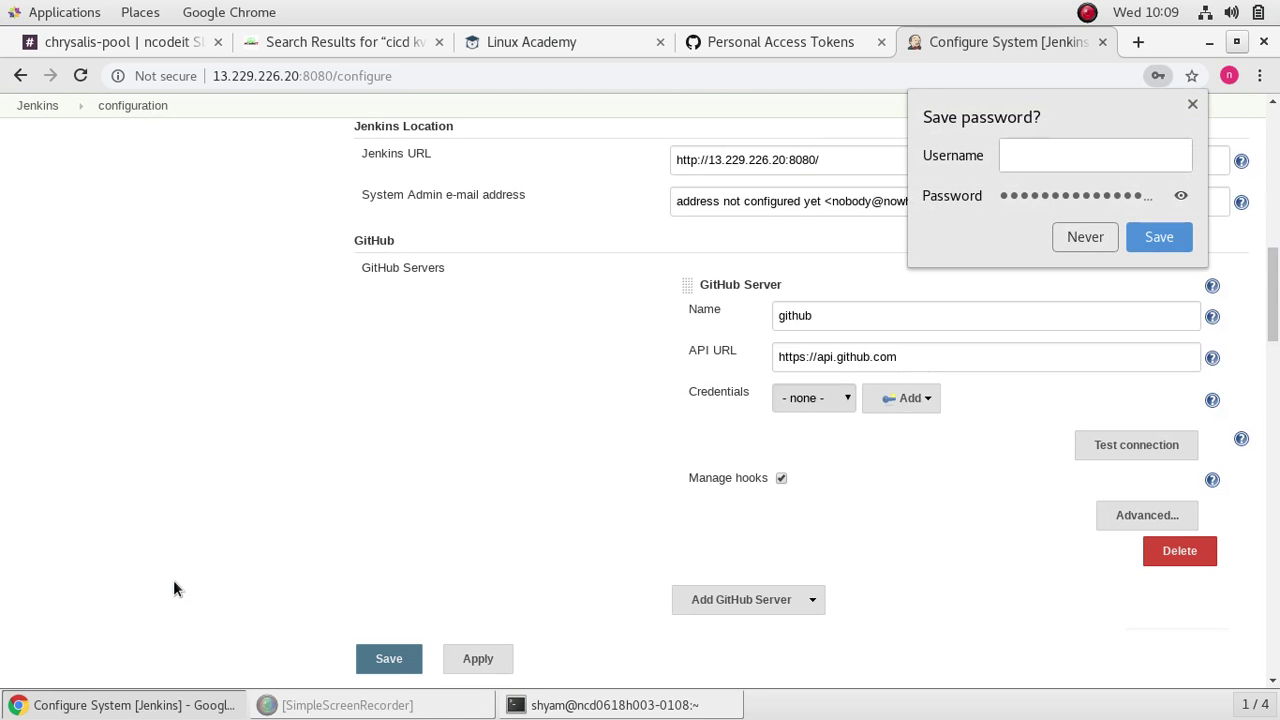
Step: Dismiss the browser's password-save prompt, leave credentials unselected, and return to the setup notes
click(1190, 104)
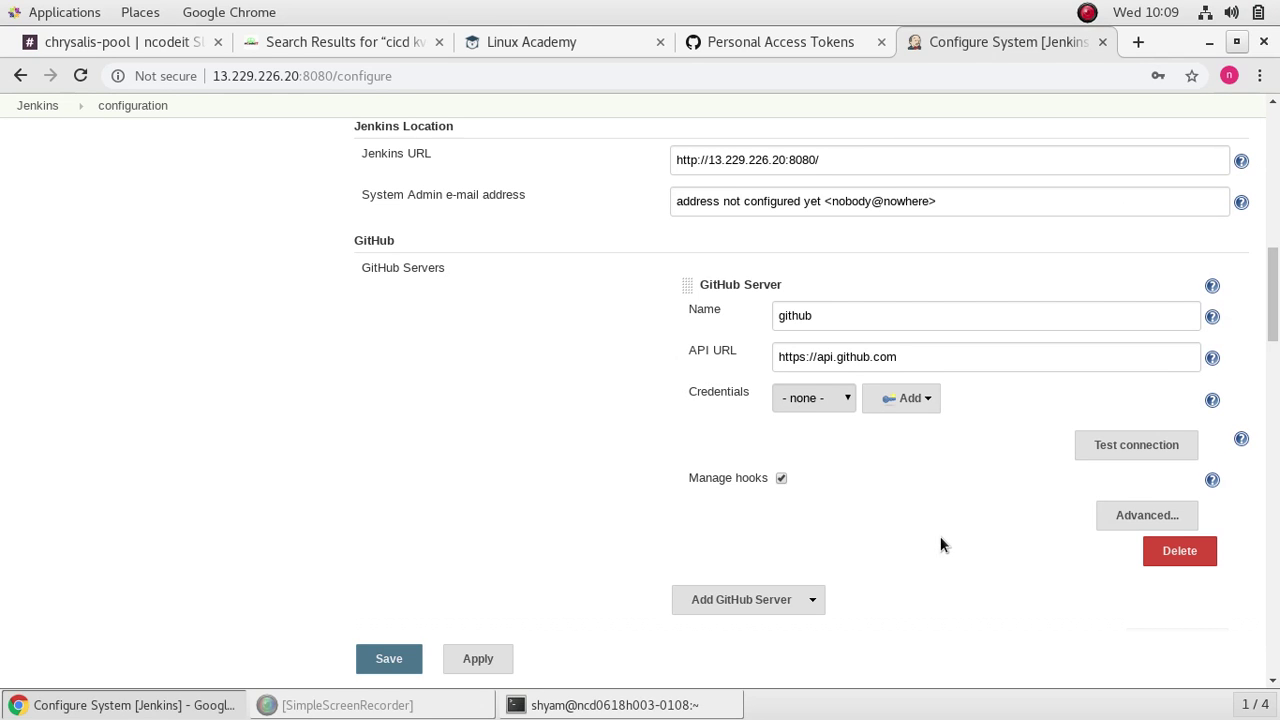
click(845, 396)
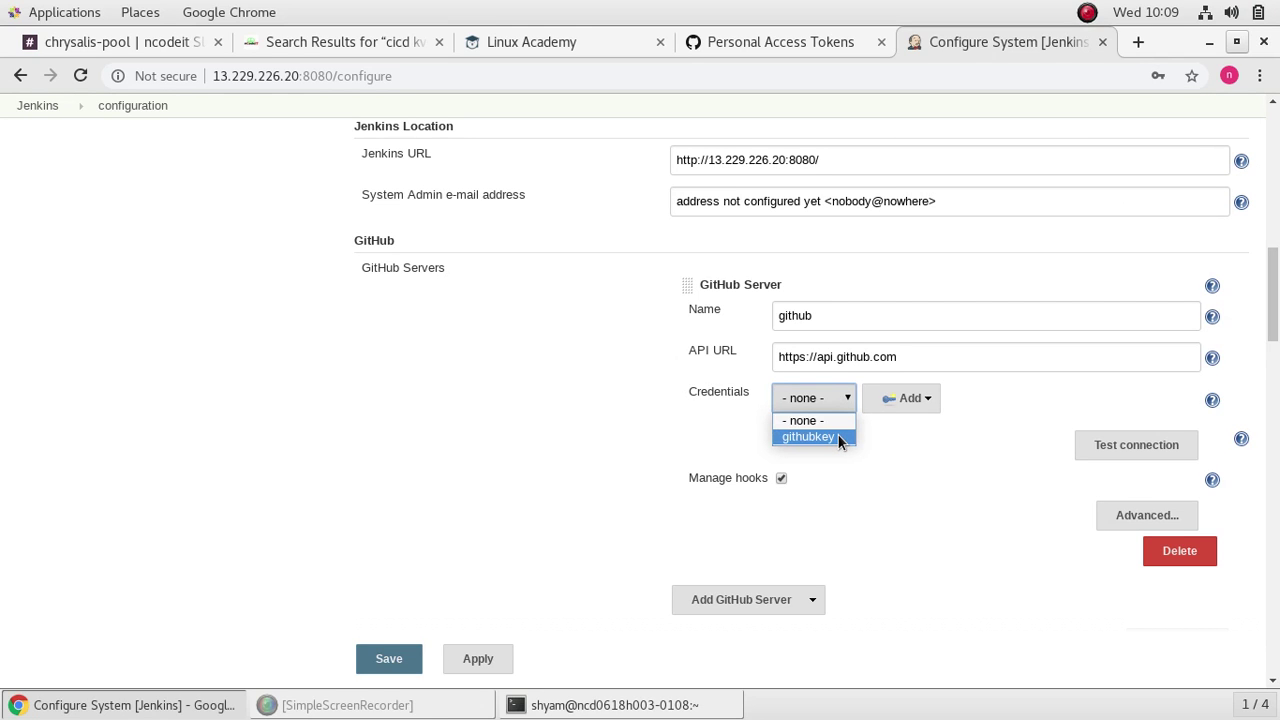
click(398, 44)
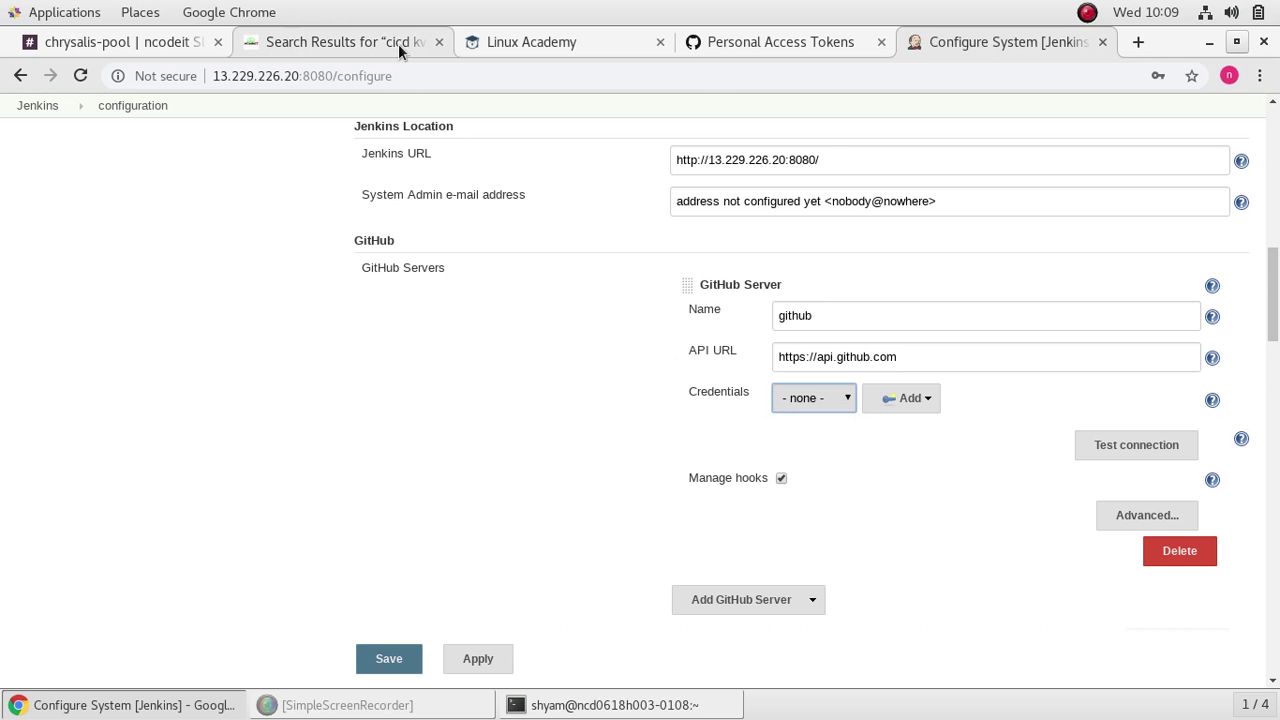
click(398, 44)
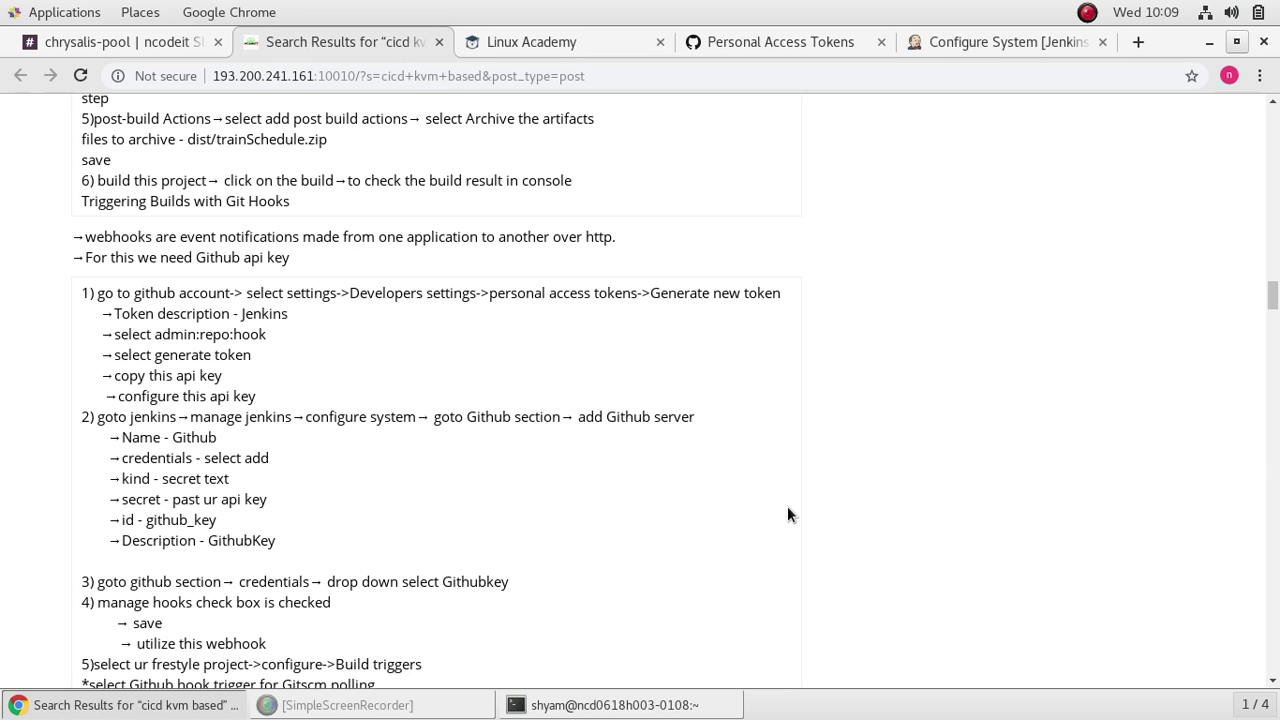
Step: Scroll through the webhook setup steps in the notes tab
scroll(788, 507, down, 1)
scroll(789, 510, down, 1)
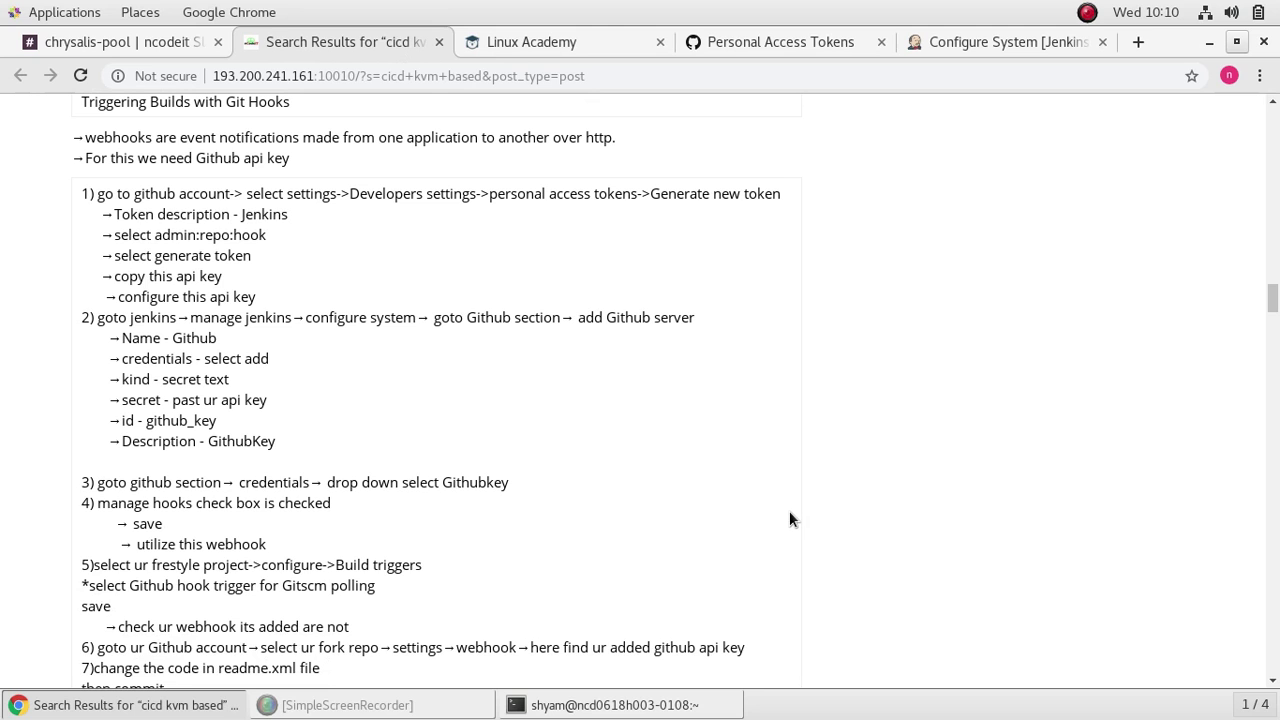
scroll(789, 518, up, 3)
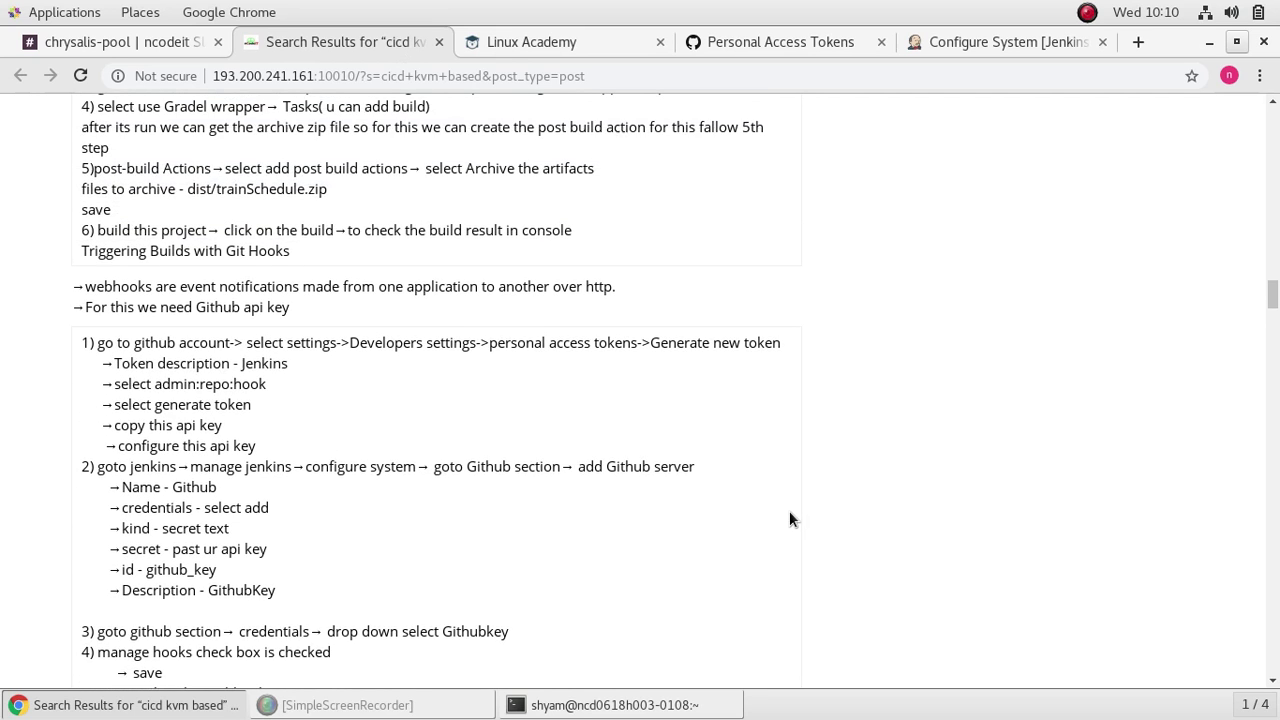
scroll(789, 518, down, 1)
scroll(789, 518, down, 1)
scroll(789, 518, down, 2)
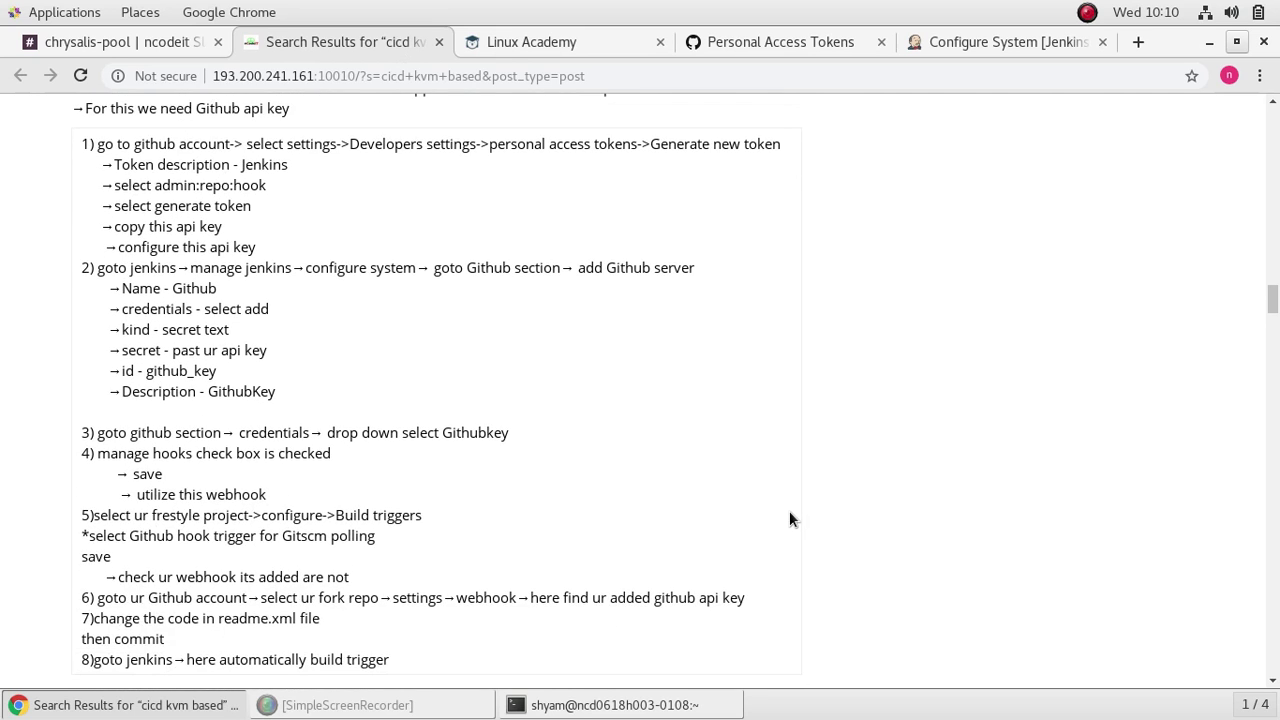
scroll(789, 518, down, 4)
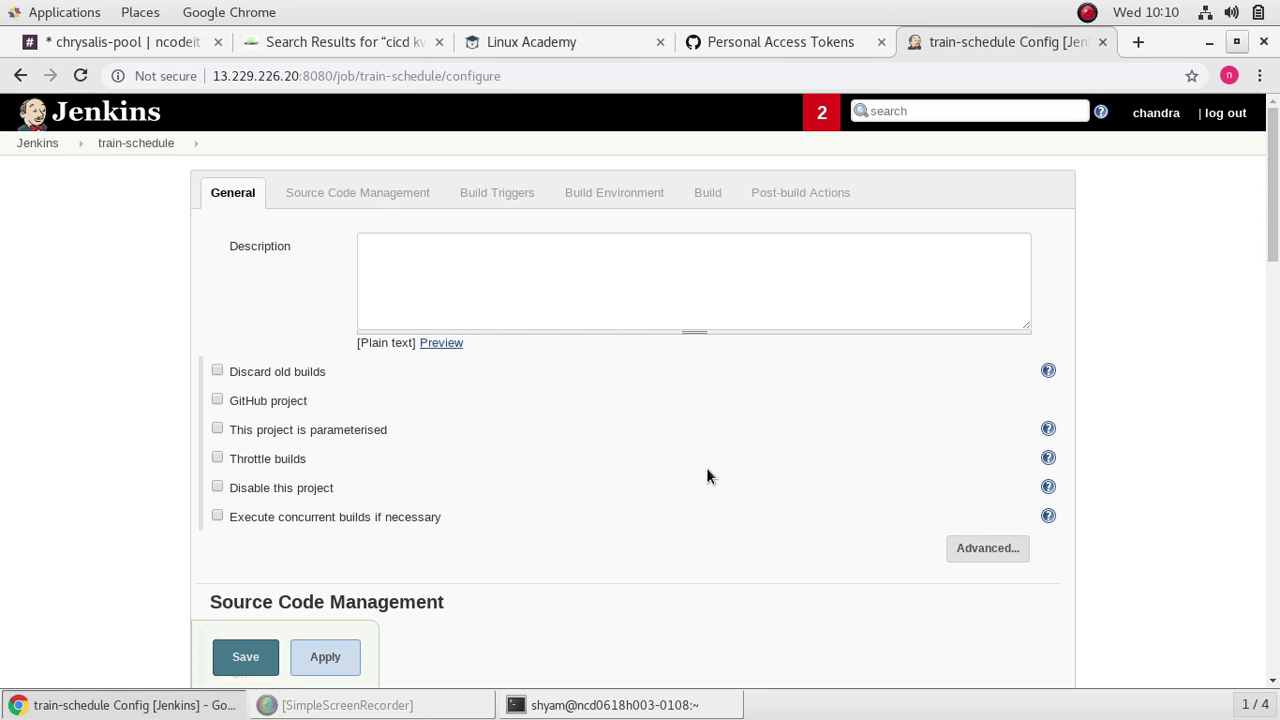
Step: Enable 'GitHub hook trigger for GITScm polling' on the train-schedule job and save it
scroll(706, 467, down, 10)
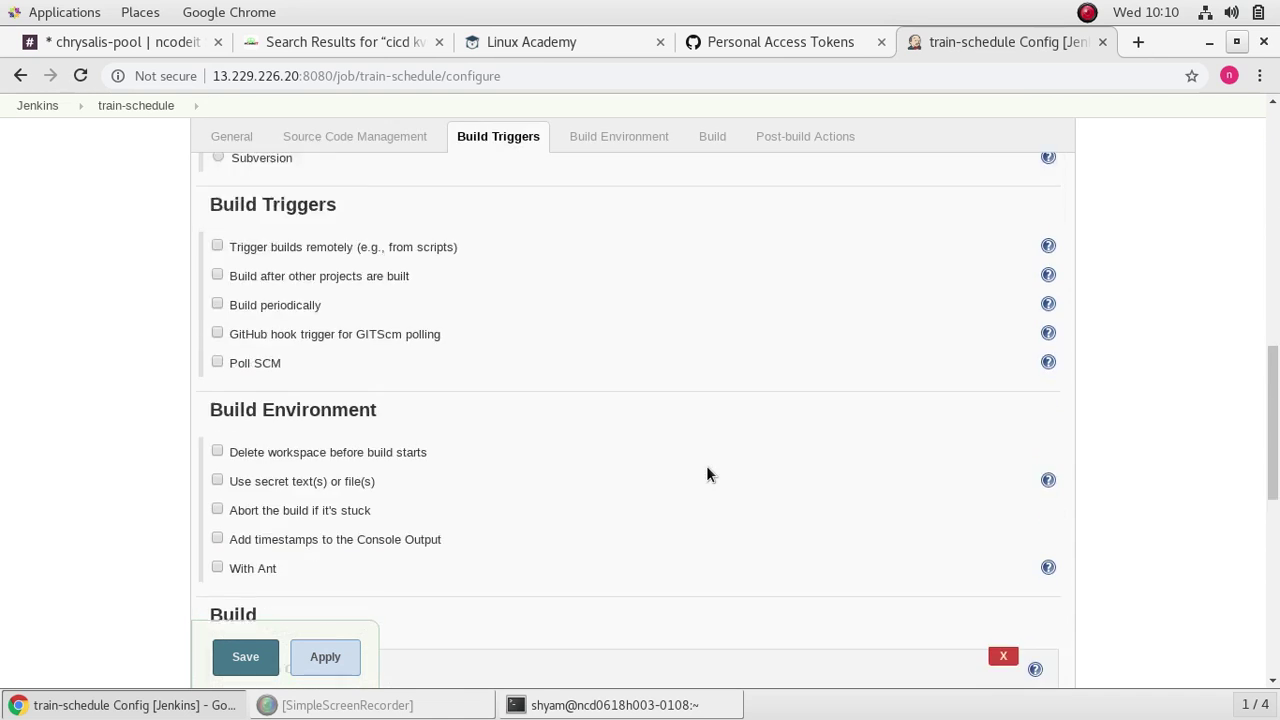
scroll(706, 474, down, 5)
scroll(706, 474, up, 4)
scroll(706, 474, down, 5)
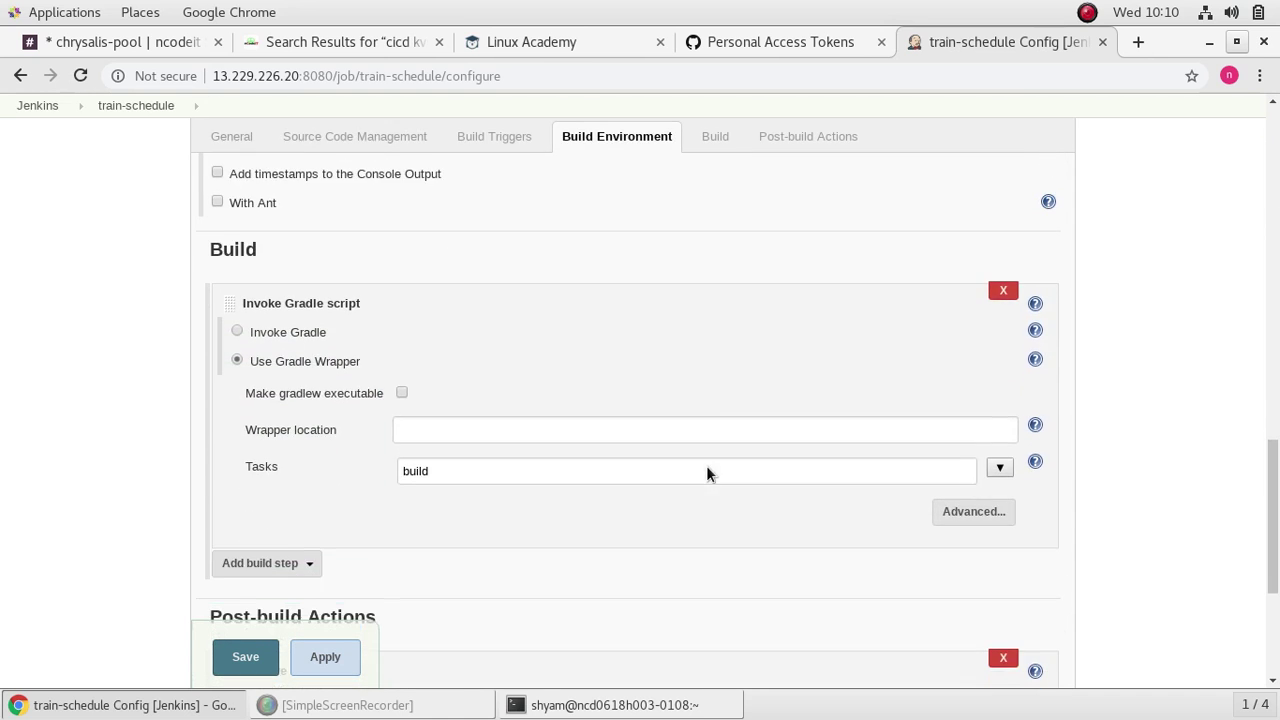
scroll(707, 467, down, 4)
scroll(707, 467, up, 10)
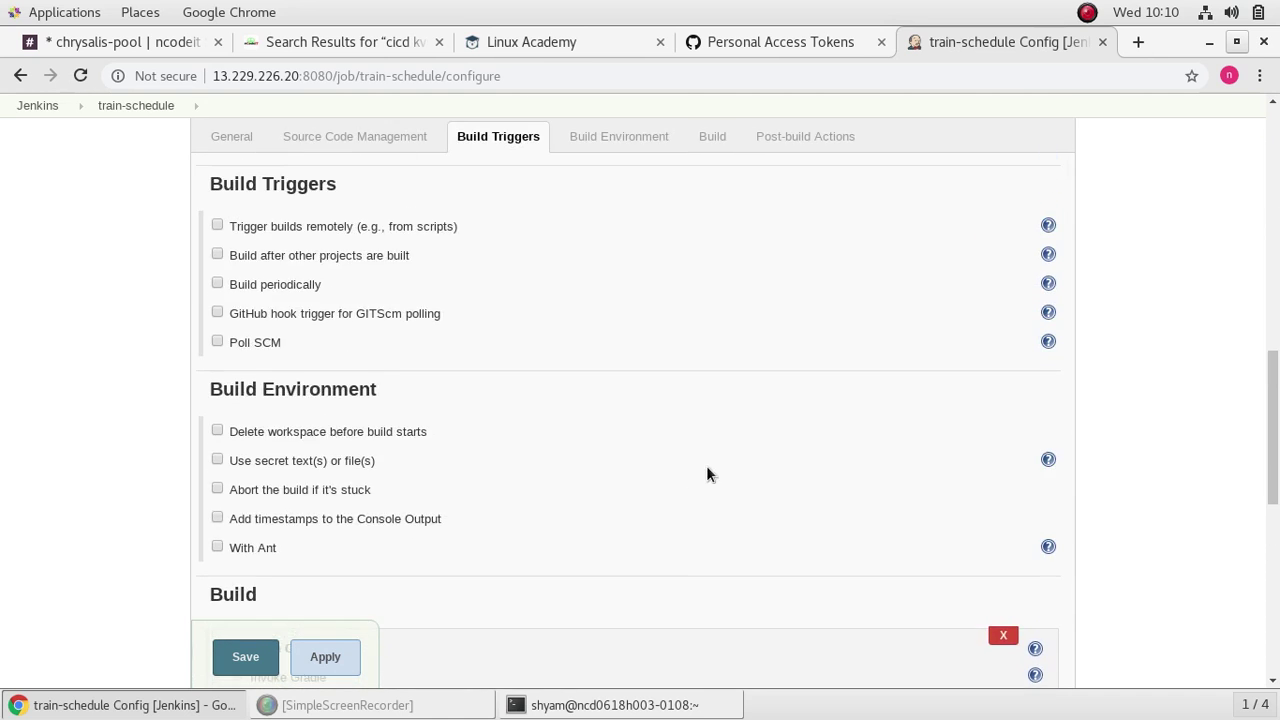
click(218, 313)
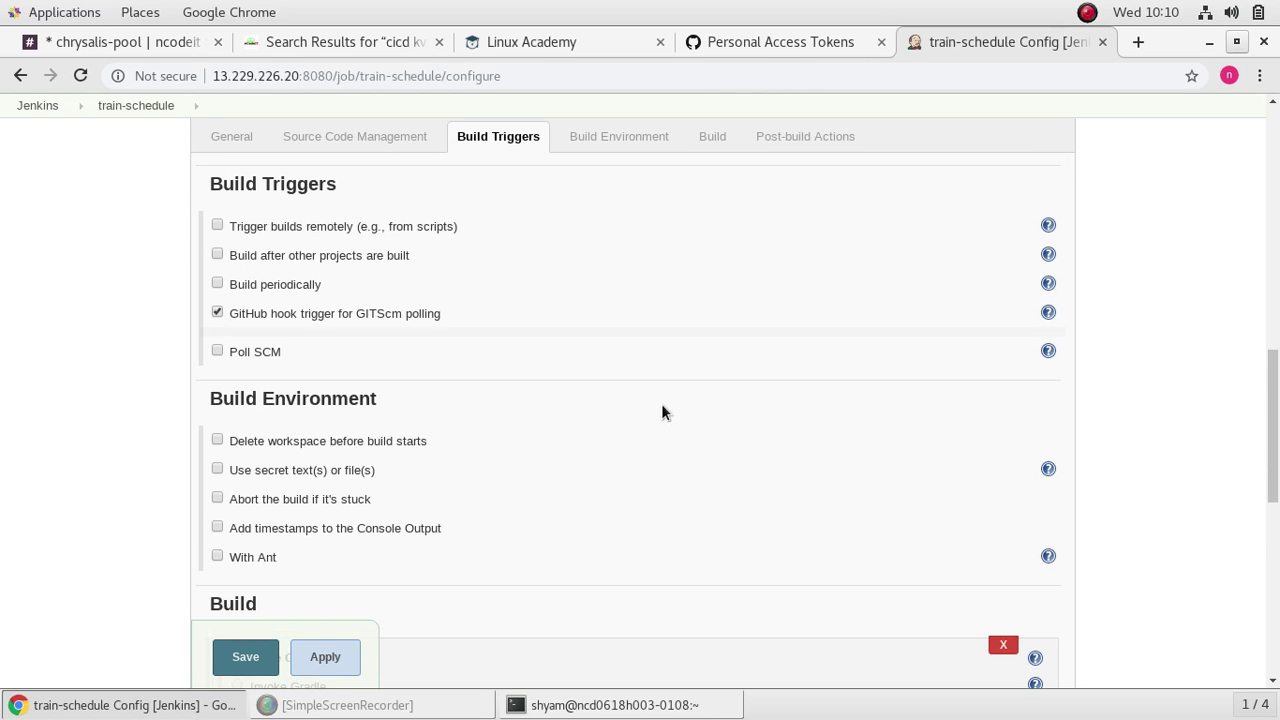
click(320, 663)
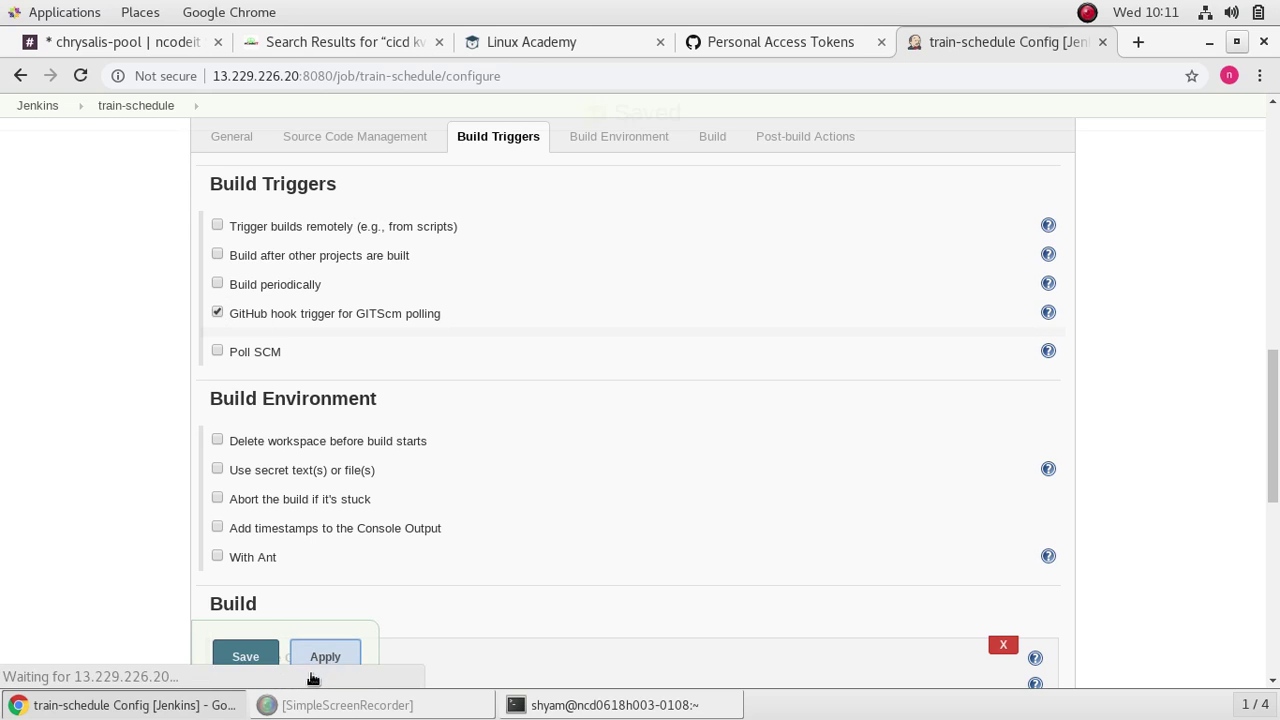
click(246, 656)
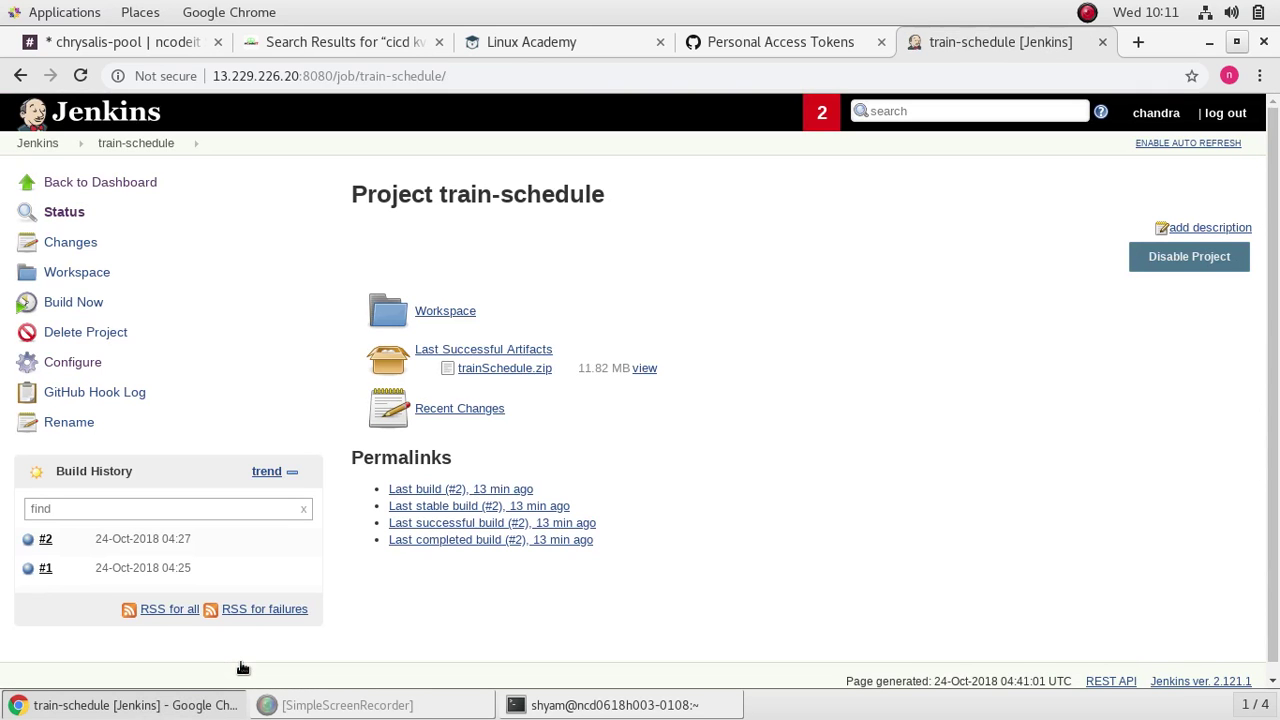
Step: Open your repository list on GitHub from the account menu
click(799, 39)
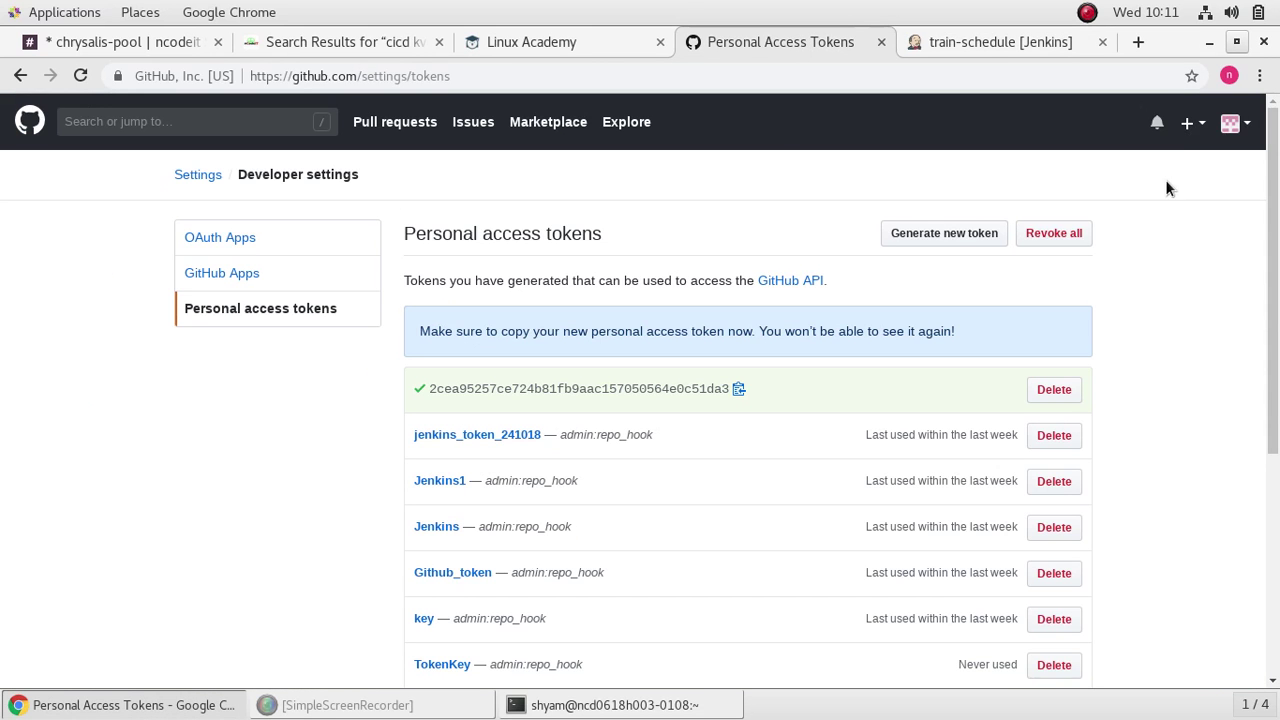
click(1236, 124)
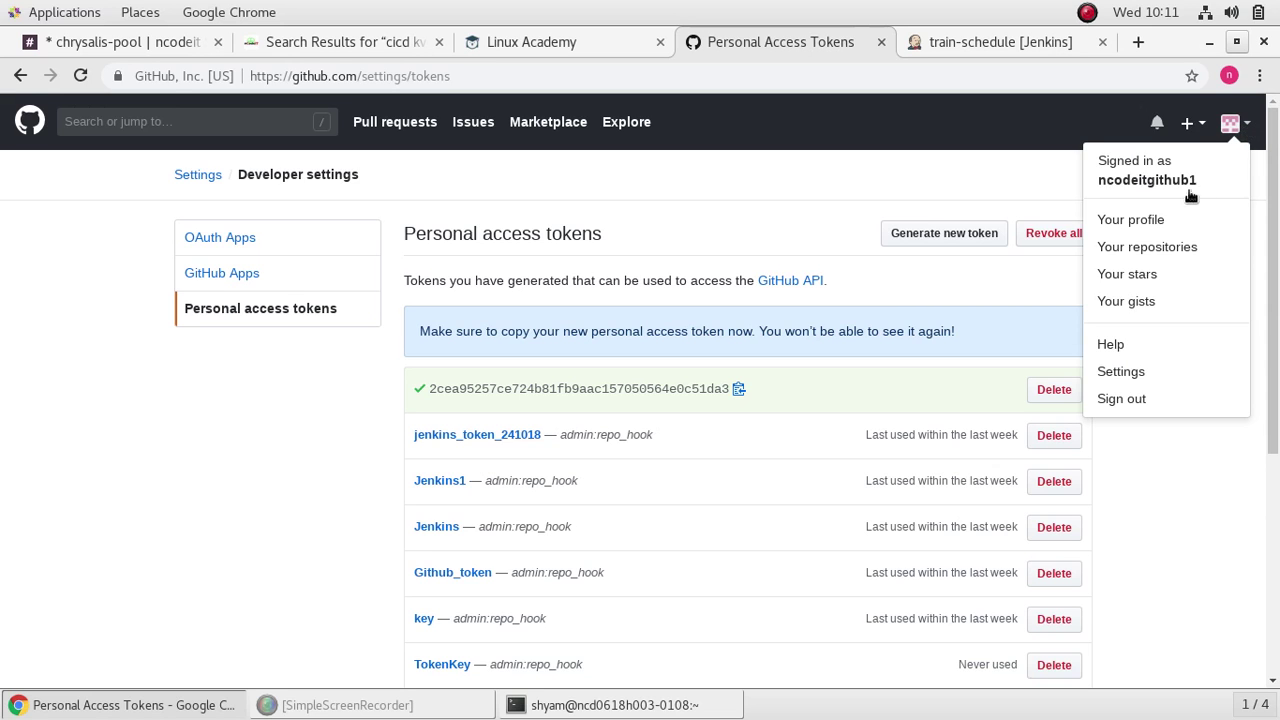
click(1147, 246)
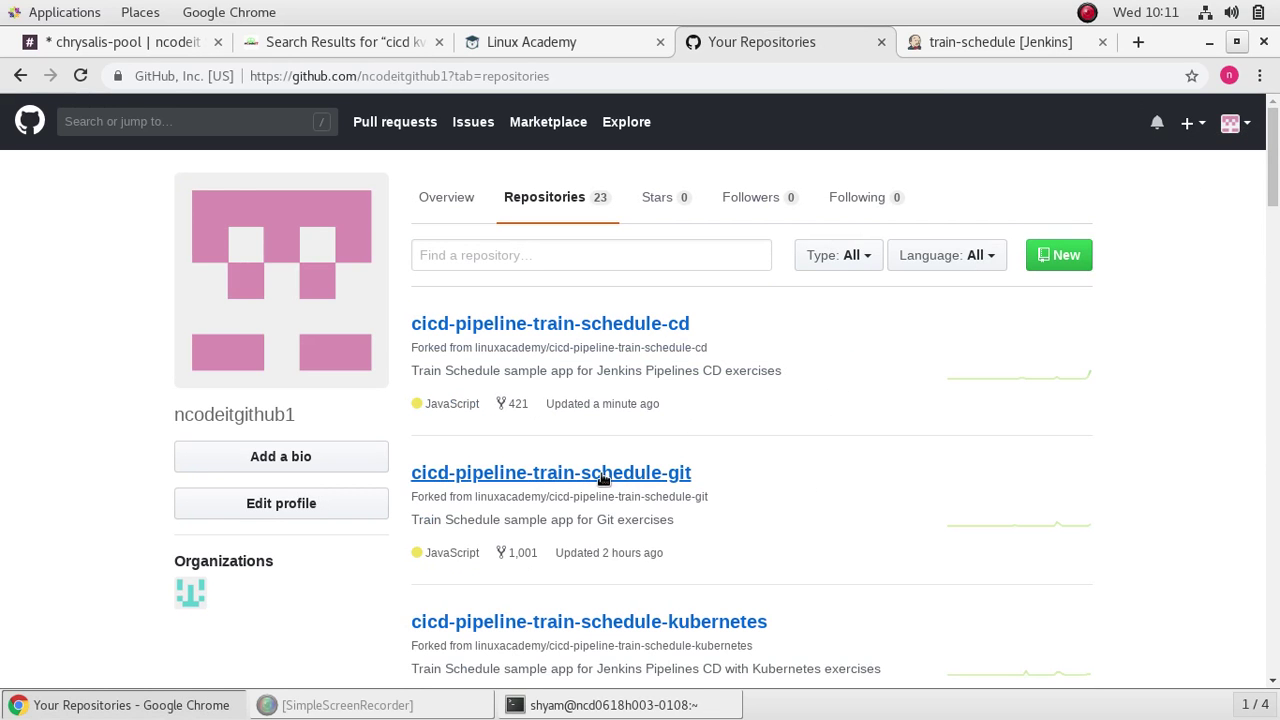
Step: Open the cicd-pipeline-train-schedule-jenkins repository from Your repositories and scroll its file list
scroll(854, 458, down, 3)
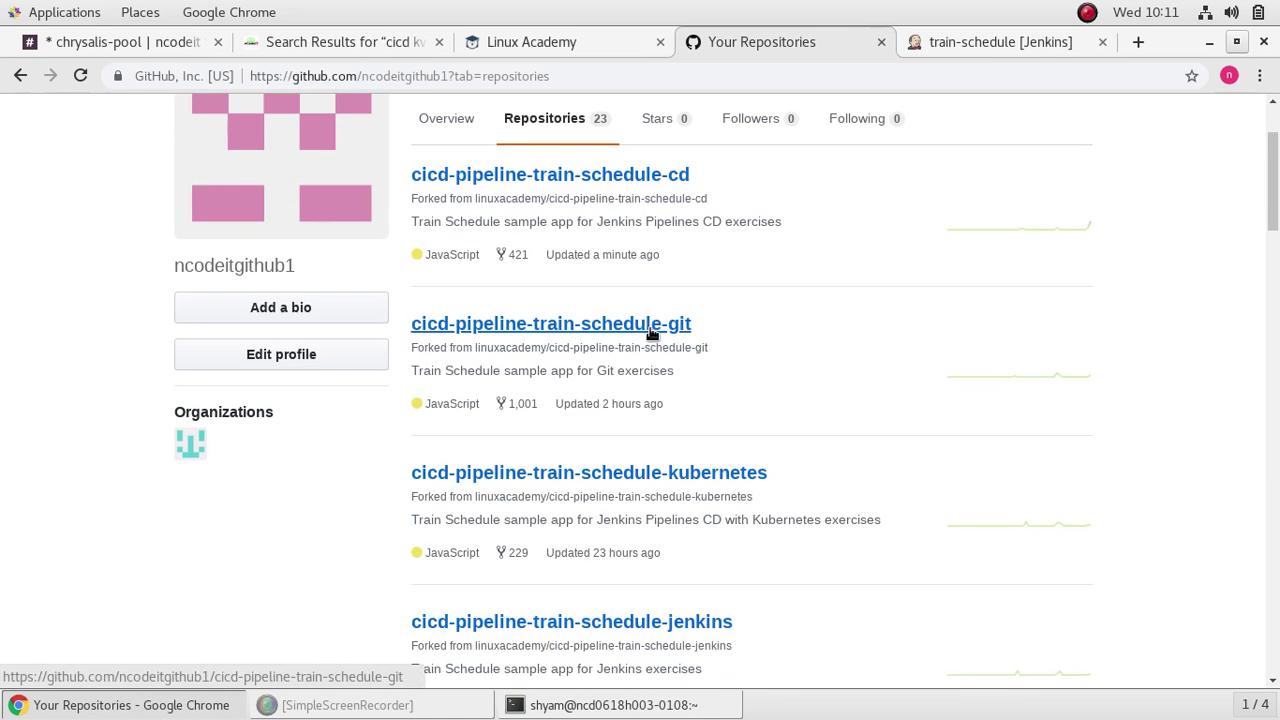
scroll(660, 336, up, 2)
scroll(670, 343, down, 4)
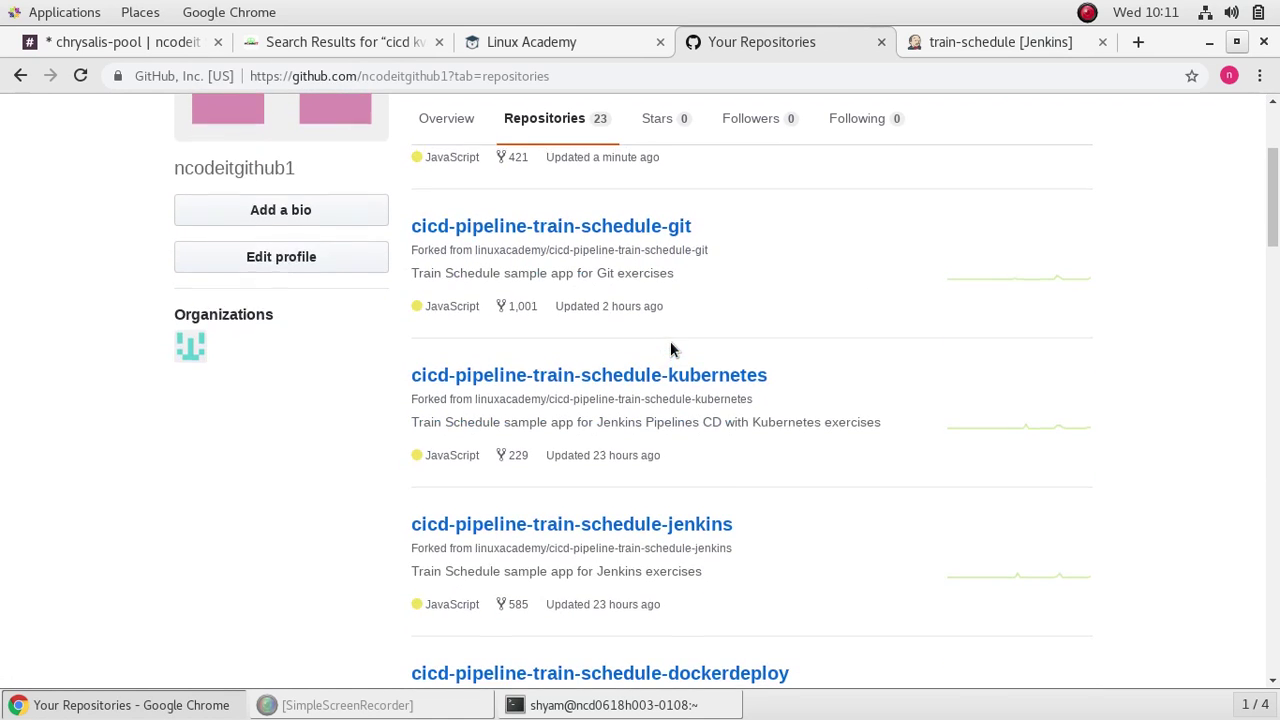
scroll(672, 349, up, 3)
scroll(674, 354, down, 6)
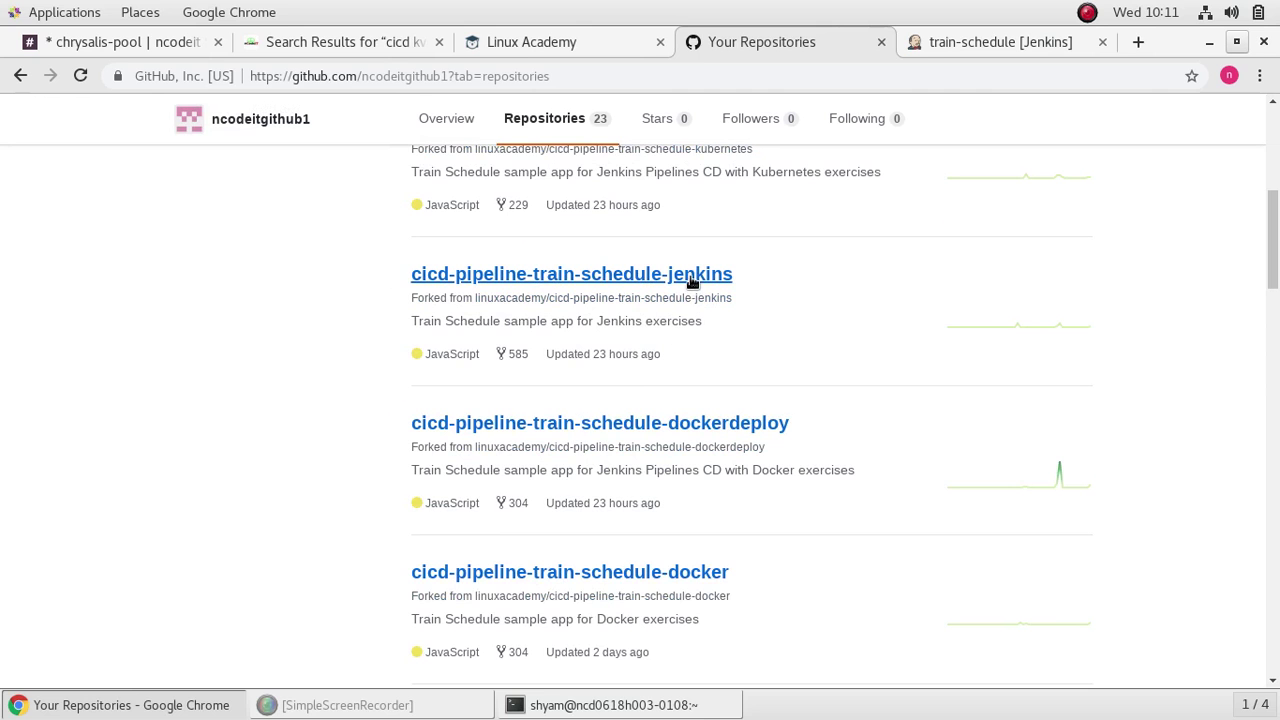
click(690, 276)
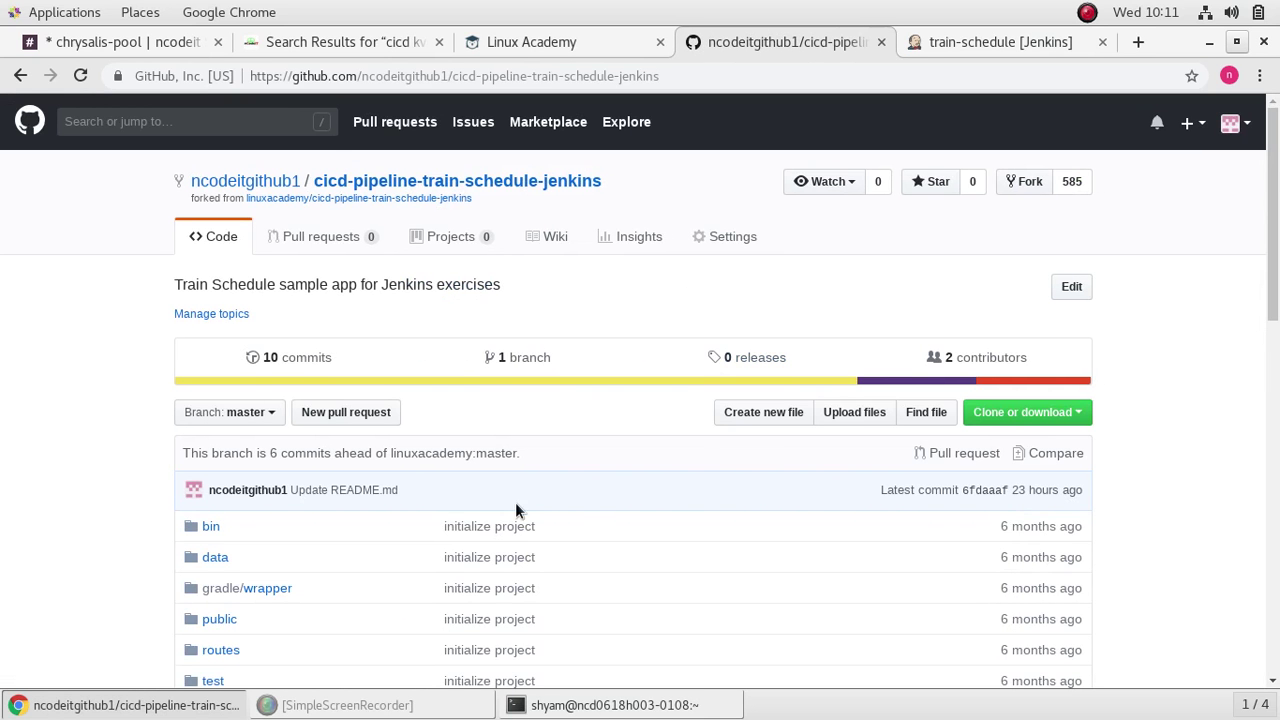
scroll(519, 516, down, 6)
scroll(519, 516, down, 1)
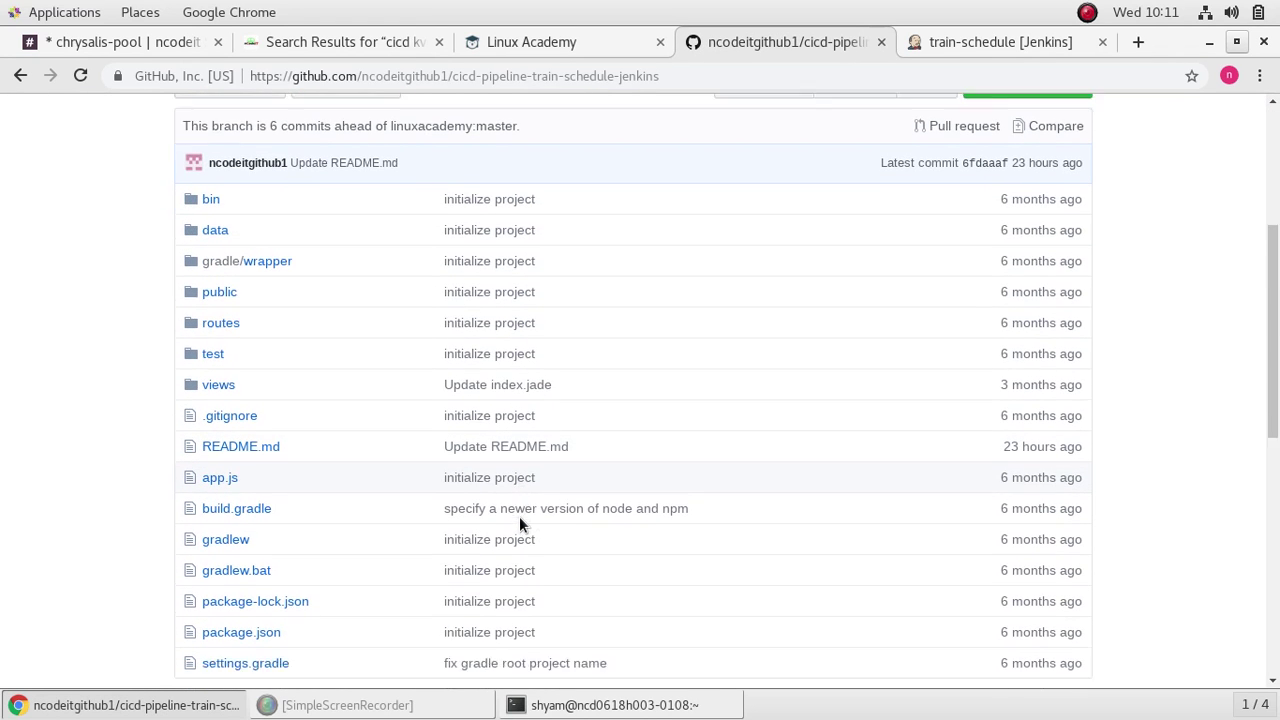
scroll(519, 526, down, 1)
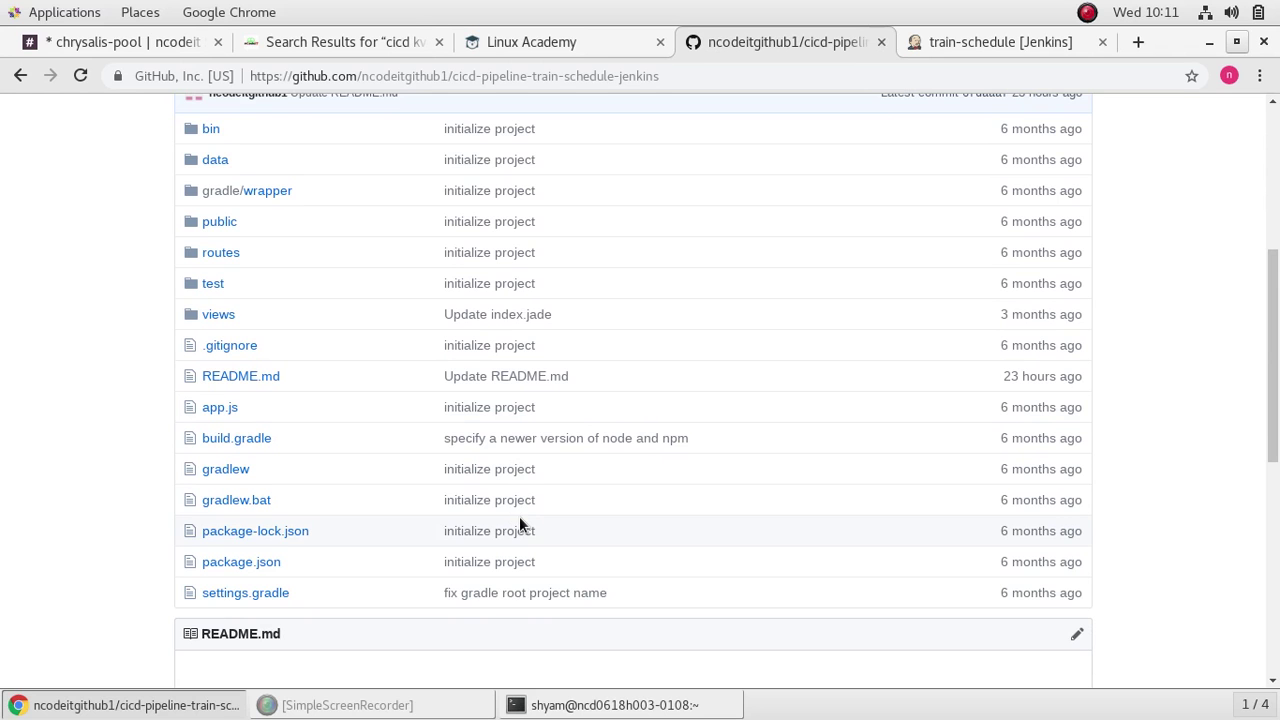
scroll(519, 522, up, 2)
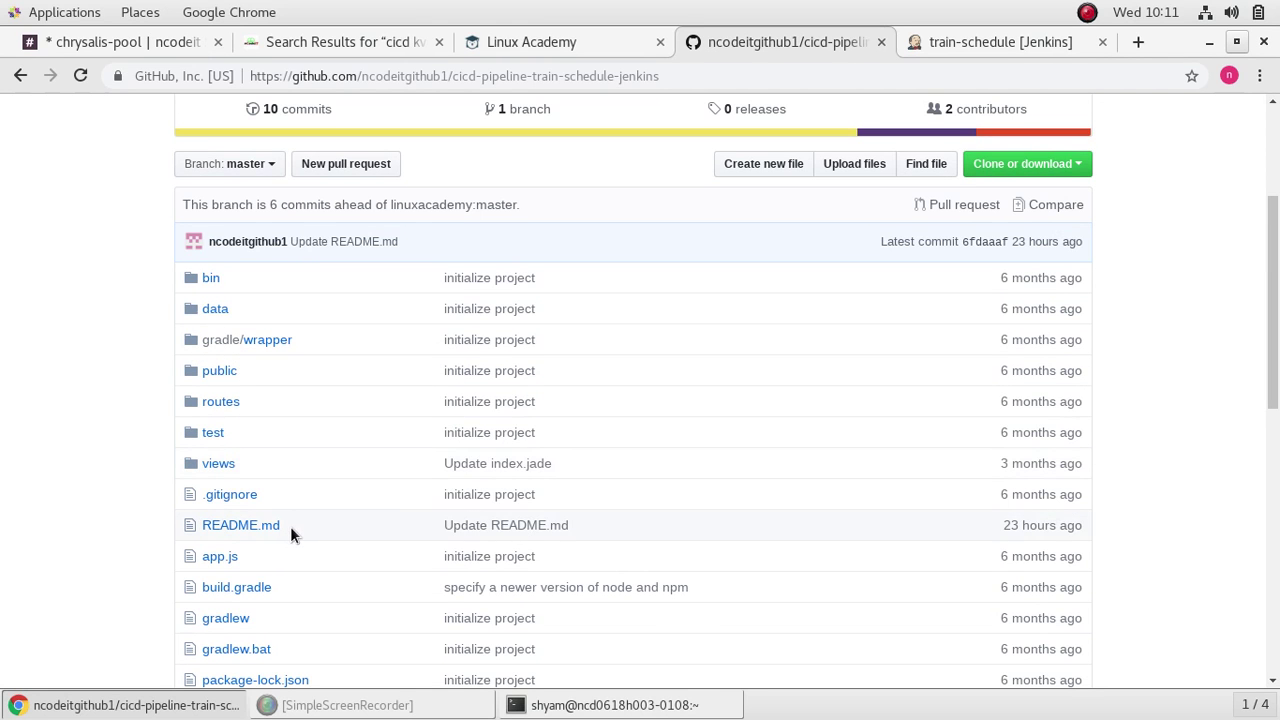
scroll(290, 530, down, 1)
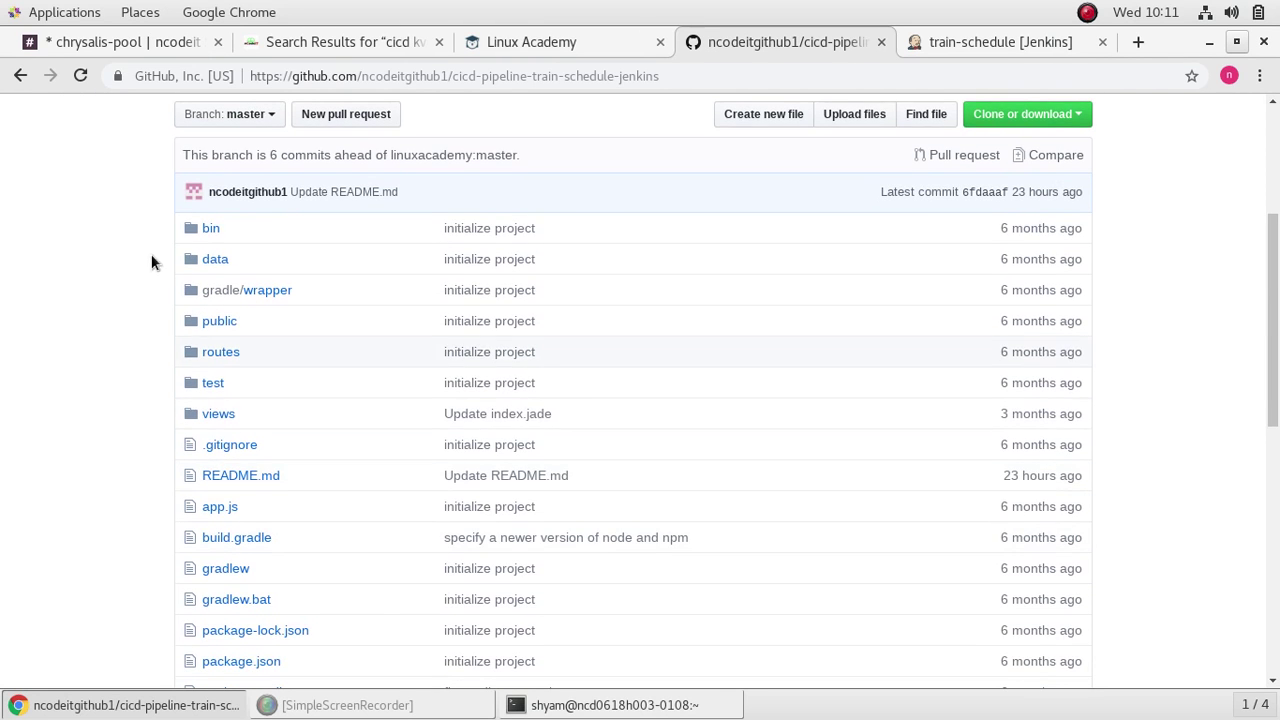
Step: Glance at the setup notes and the Jenkins train-schedule page, then return to the repository files
click(333, 44)
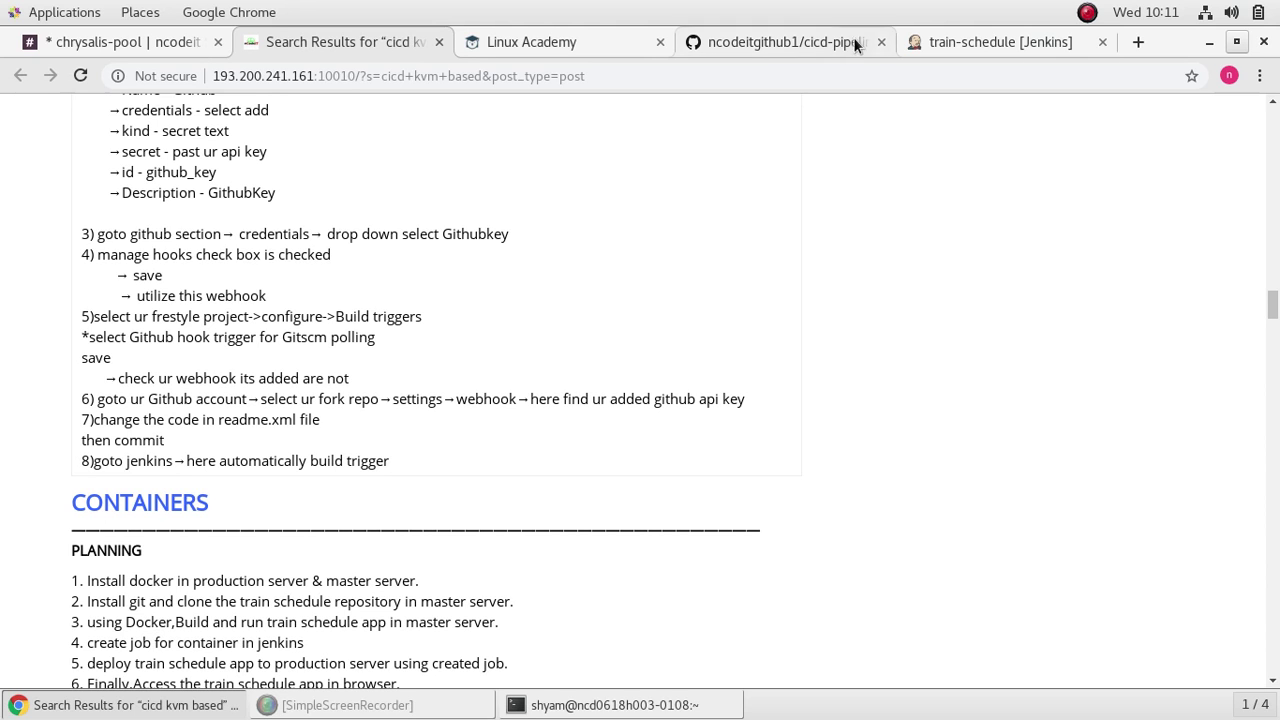
click(925, 42)
click(760, 42)
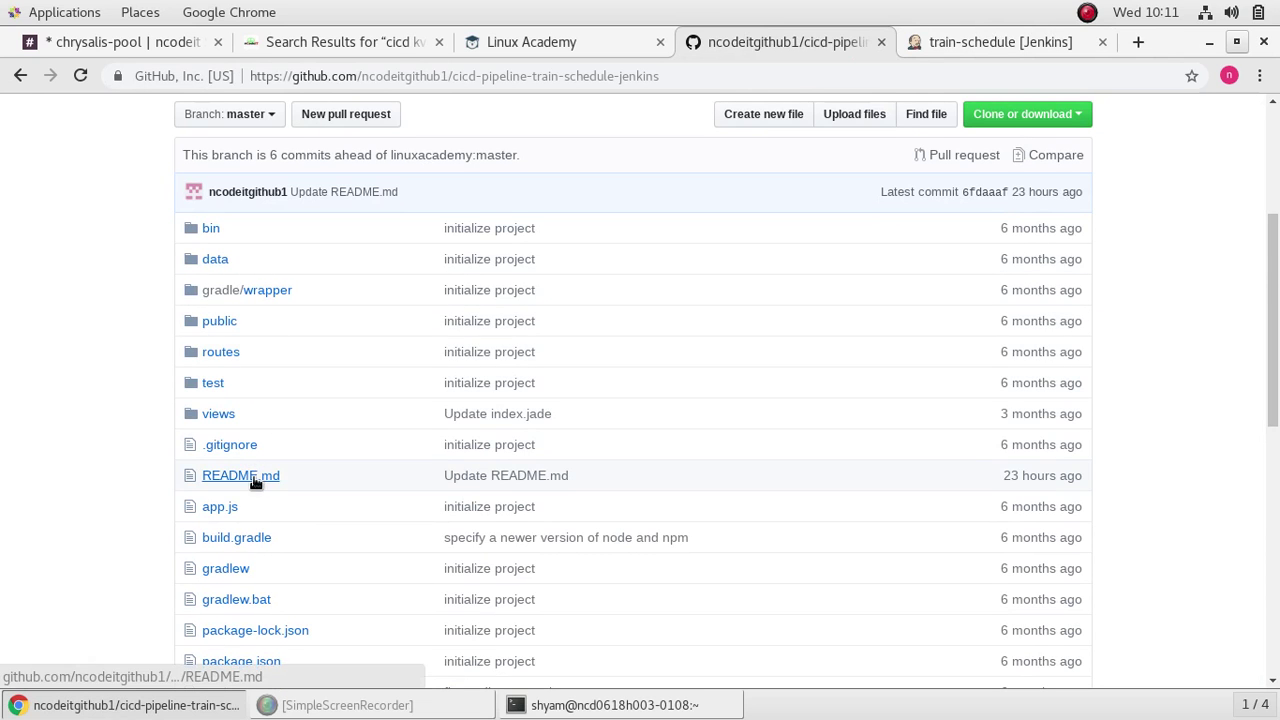
scroll(391, 486, down, 4)
scroll(304, 435, up, 3)
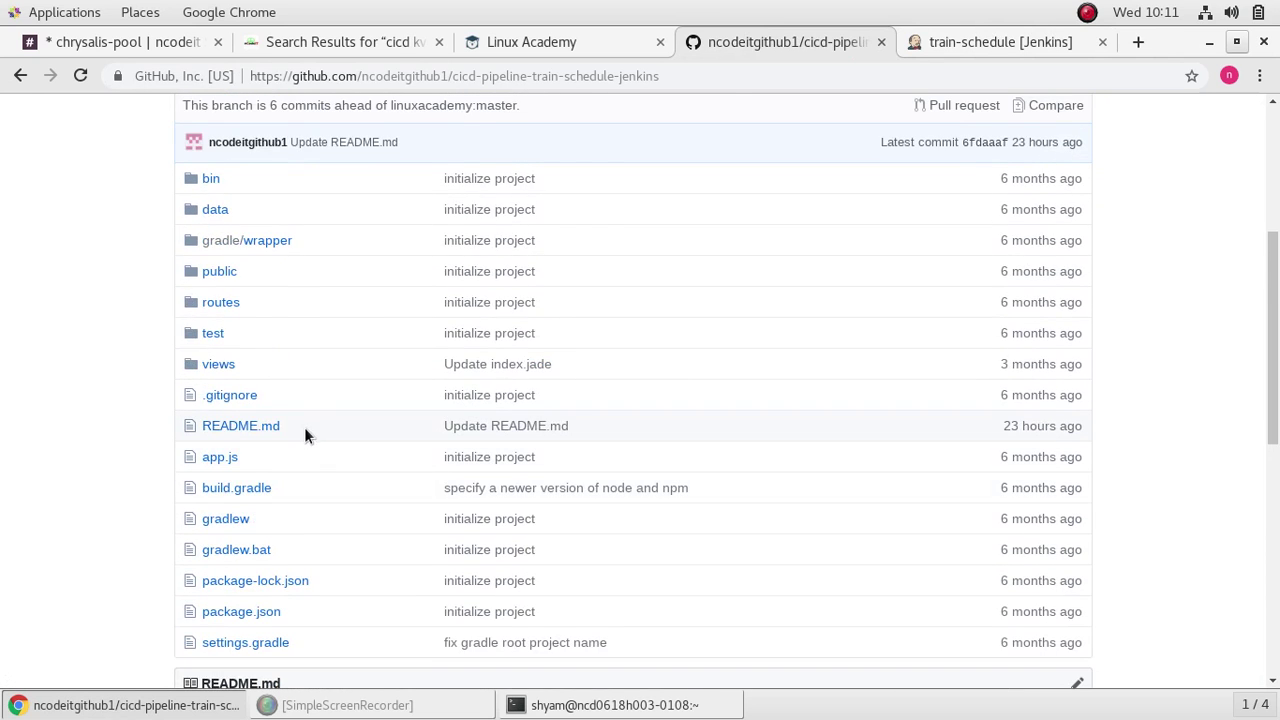
Step: View README.md, then go back to the repository file list
click(230, 426)
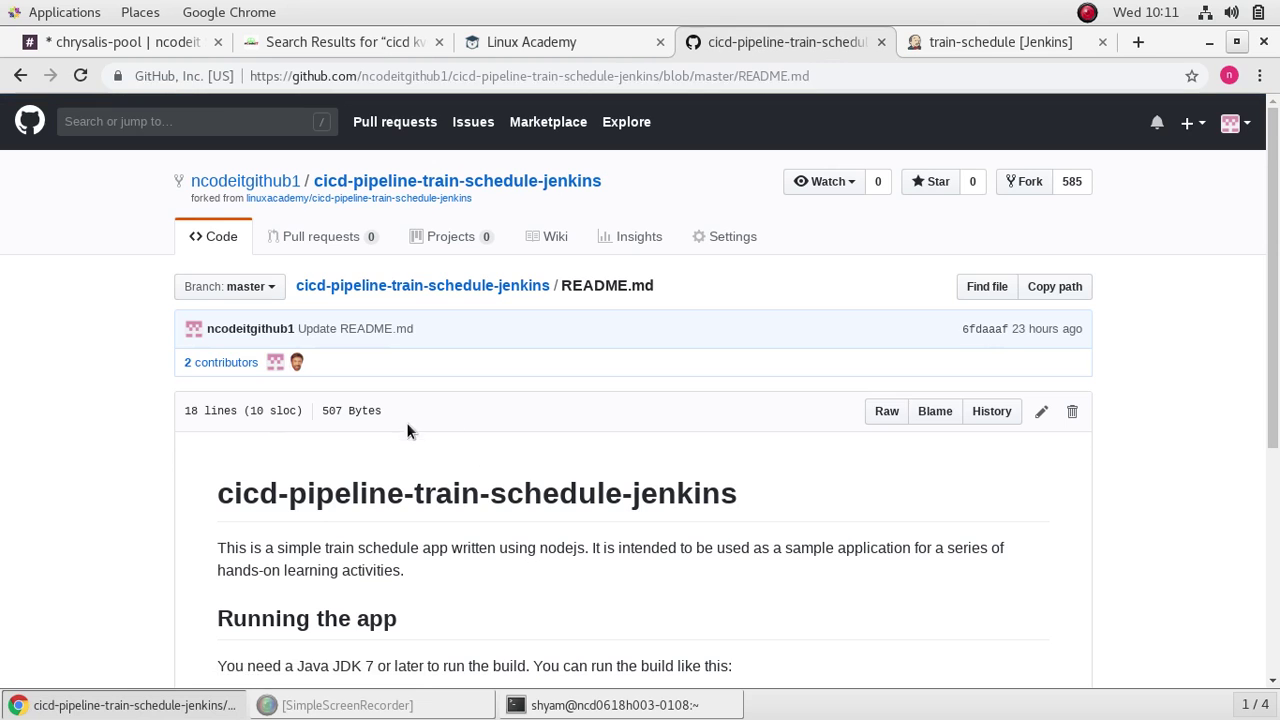
scroll(520, 435, down, 5)
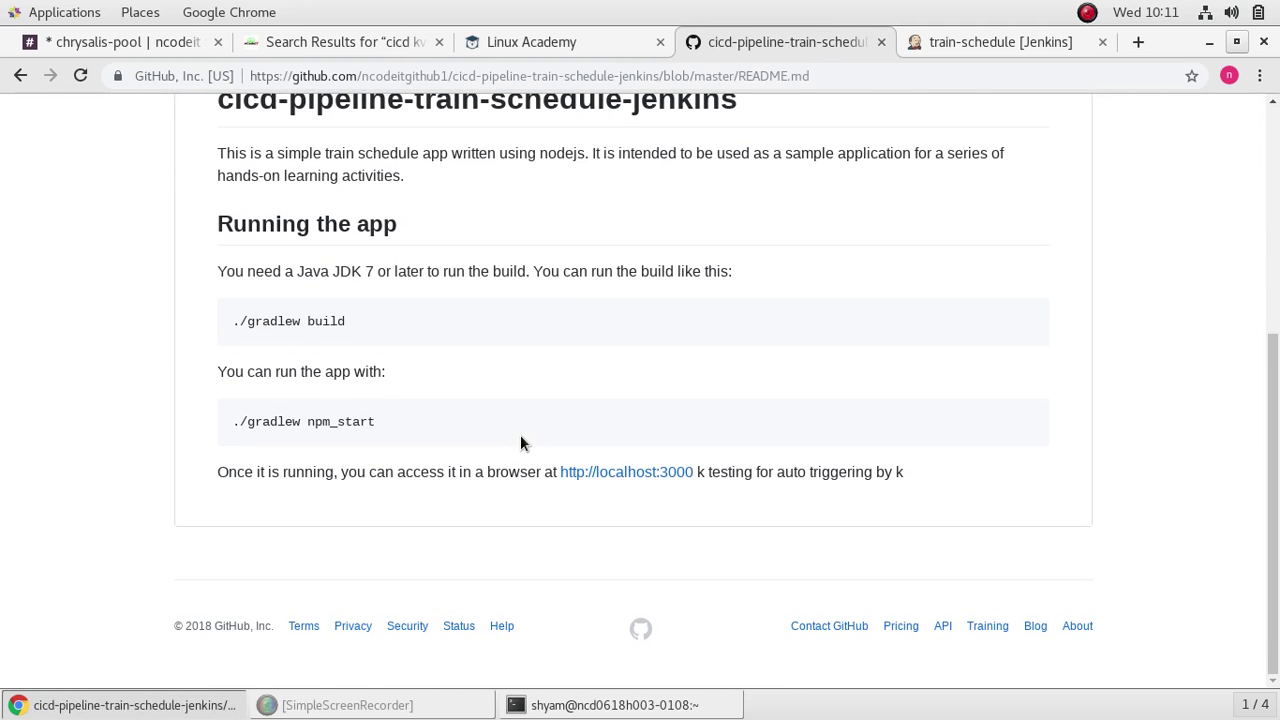
scroll(520, 435, up, 2)
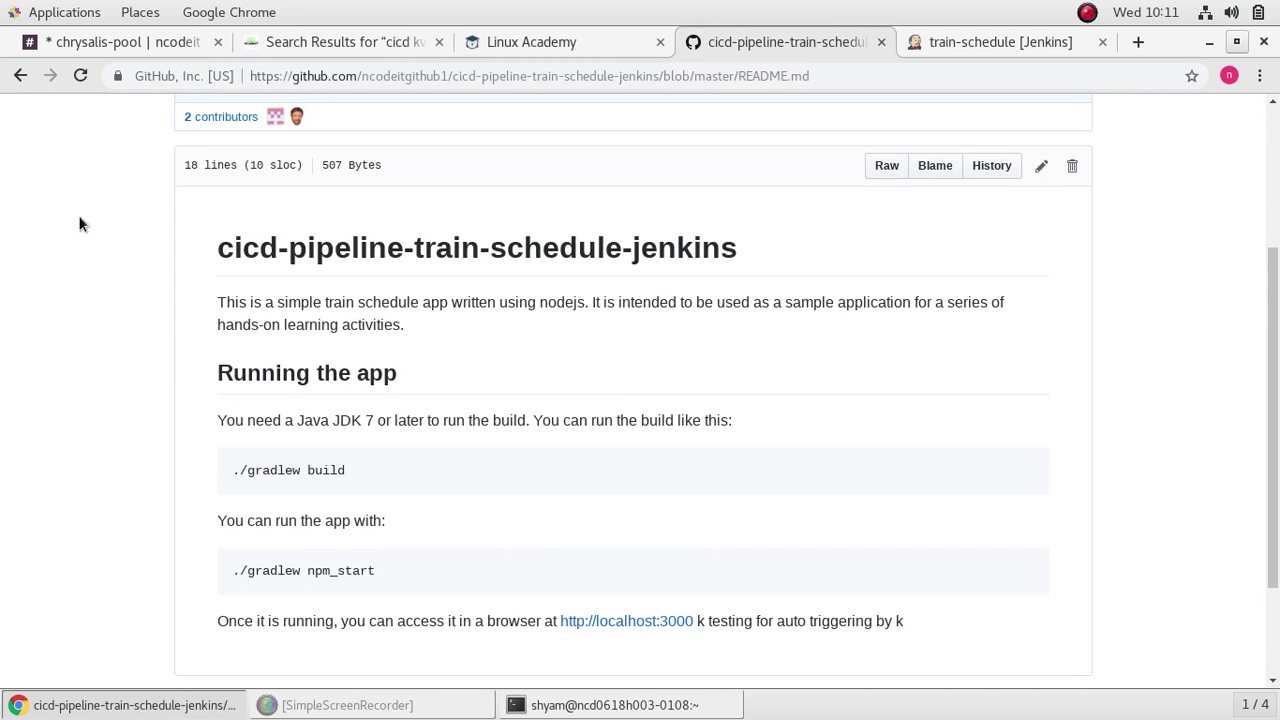
click(19, 76)
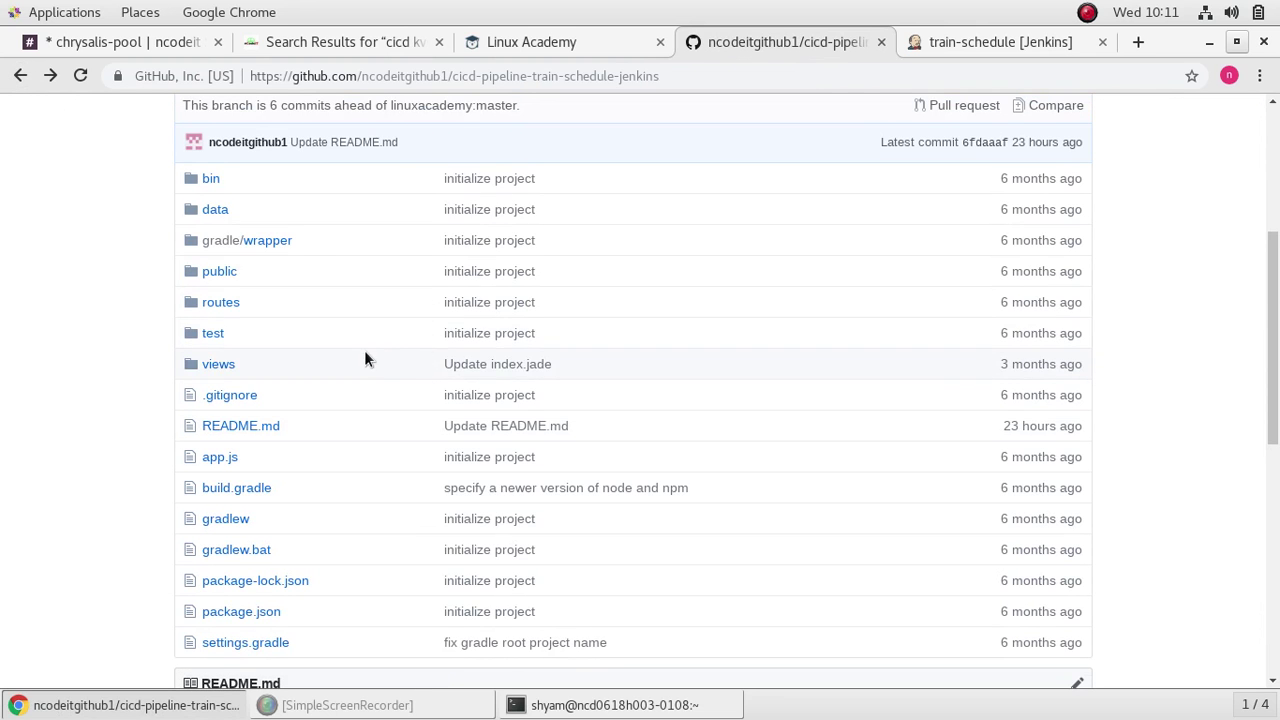
scroll(340, 286, down, 3)
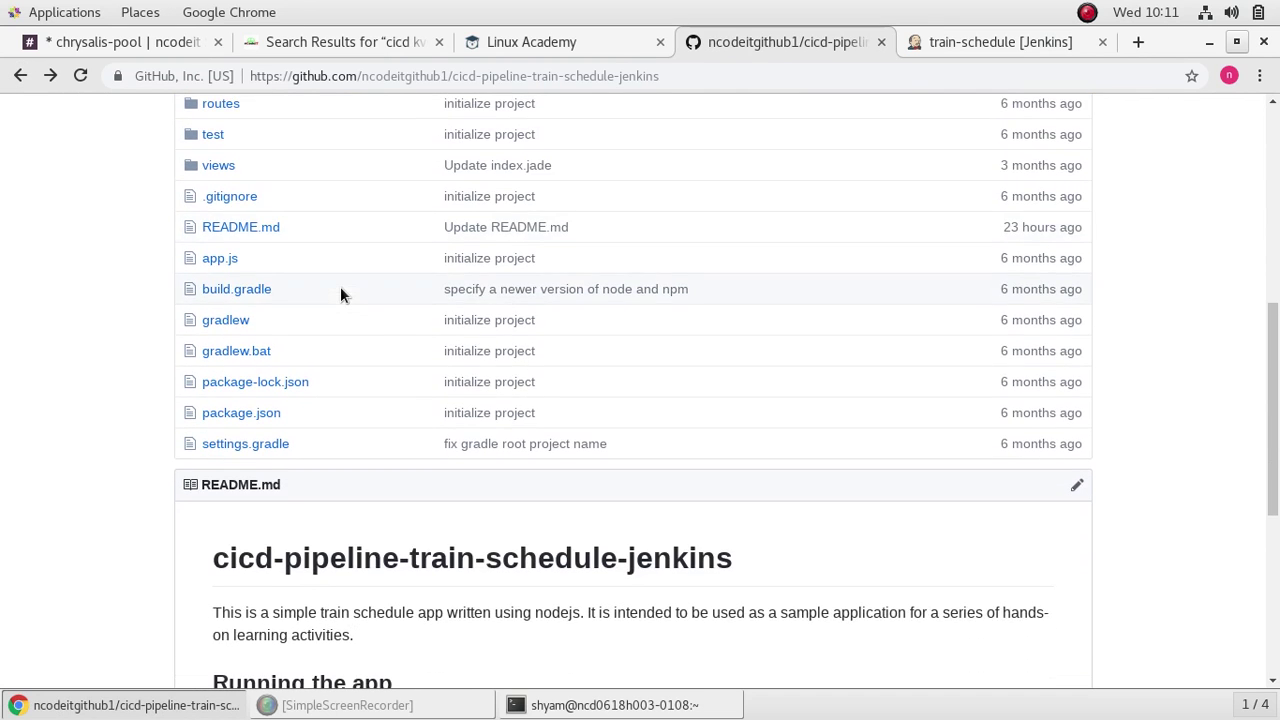
scroll(340, 286, down, 3)
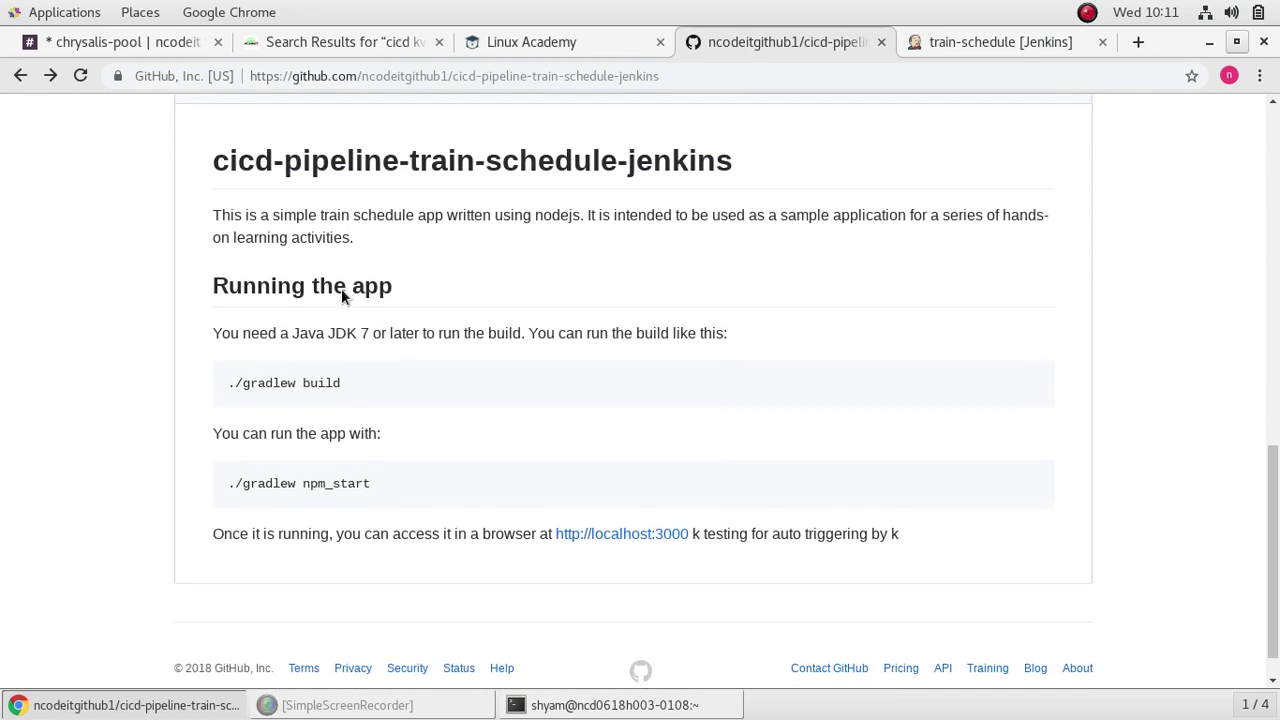
scroll(341, 290, up, 2)
scroll(341, 290, up, 1)
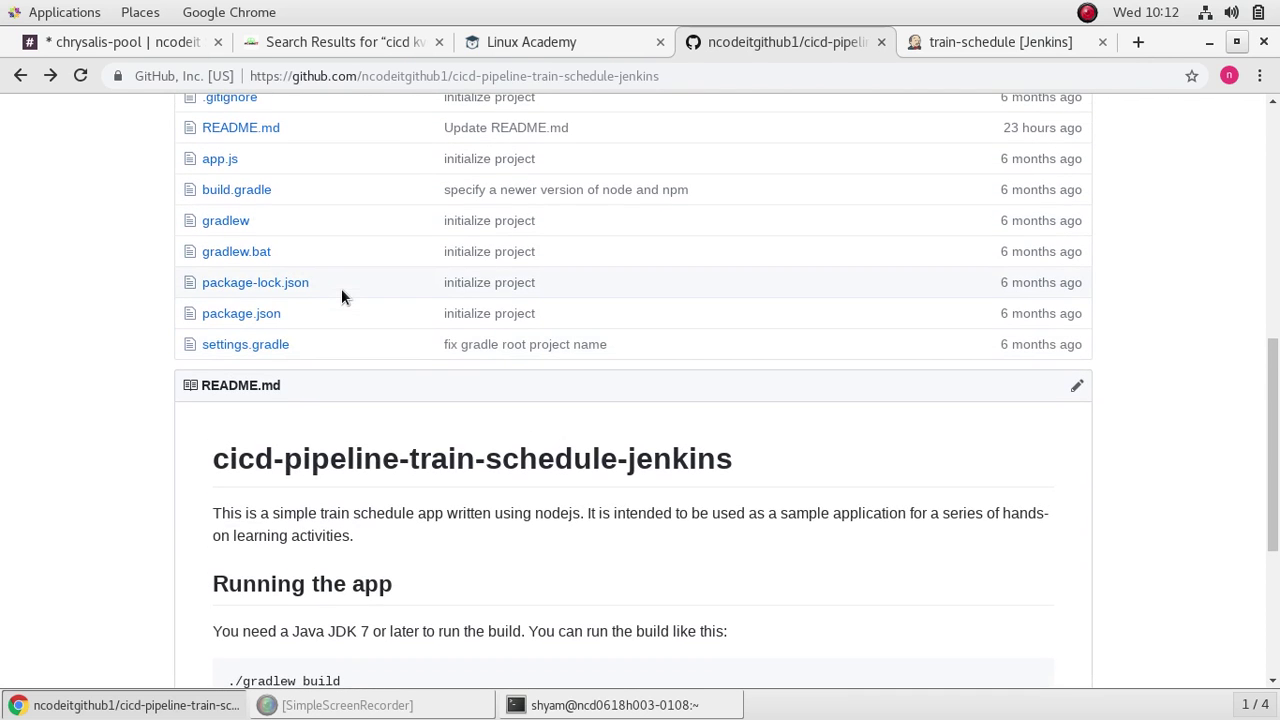
scroll(341, 296, up, 3)
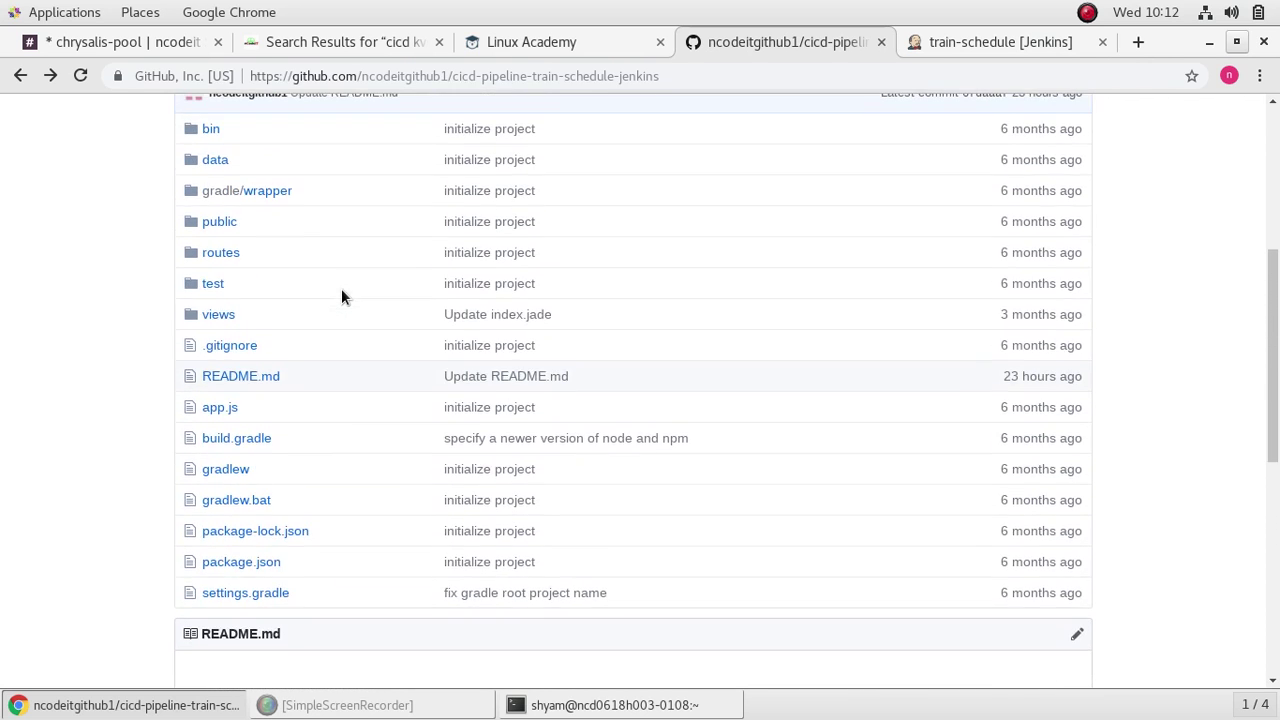
scroll(341, 292, up, 1)
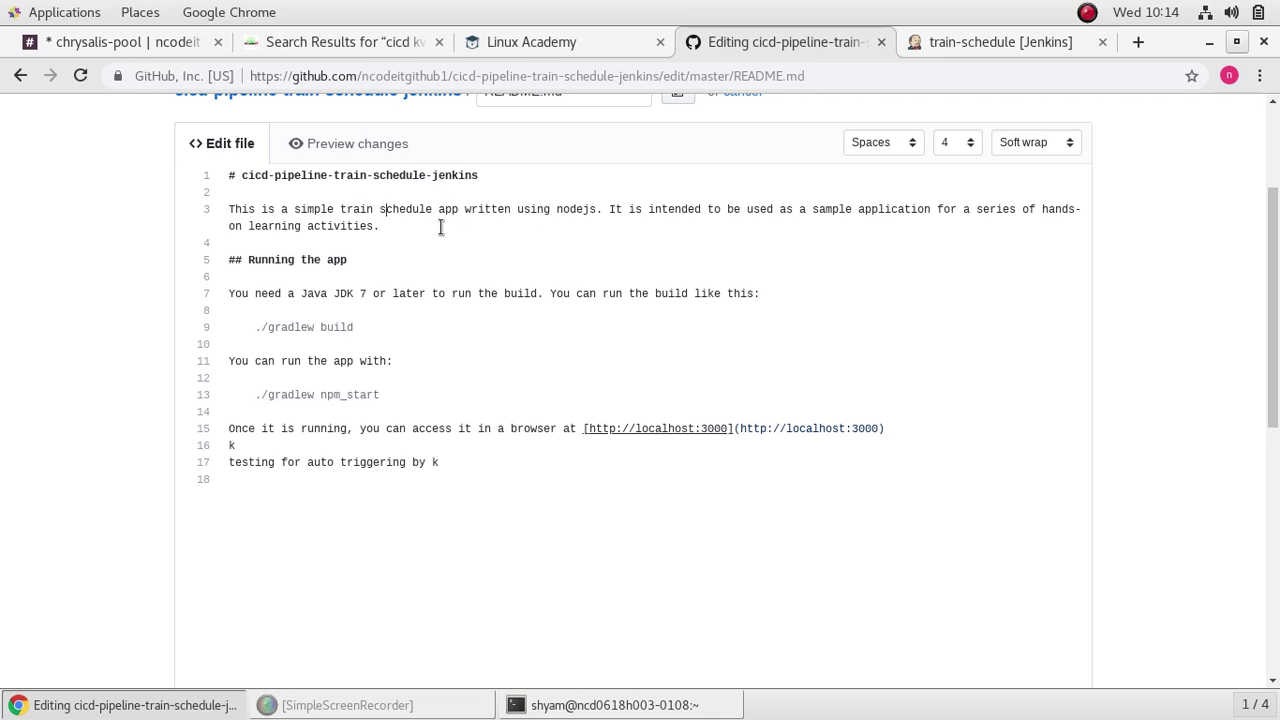
Step: Add spaces before 'schedule' on README.md line 3 and commit it as Update README.md
click(379, 208)
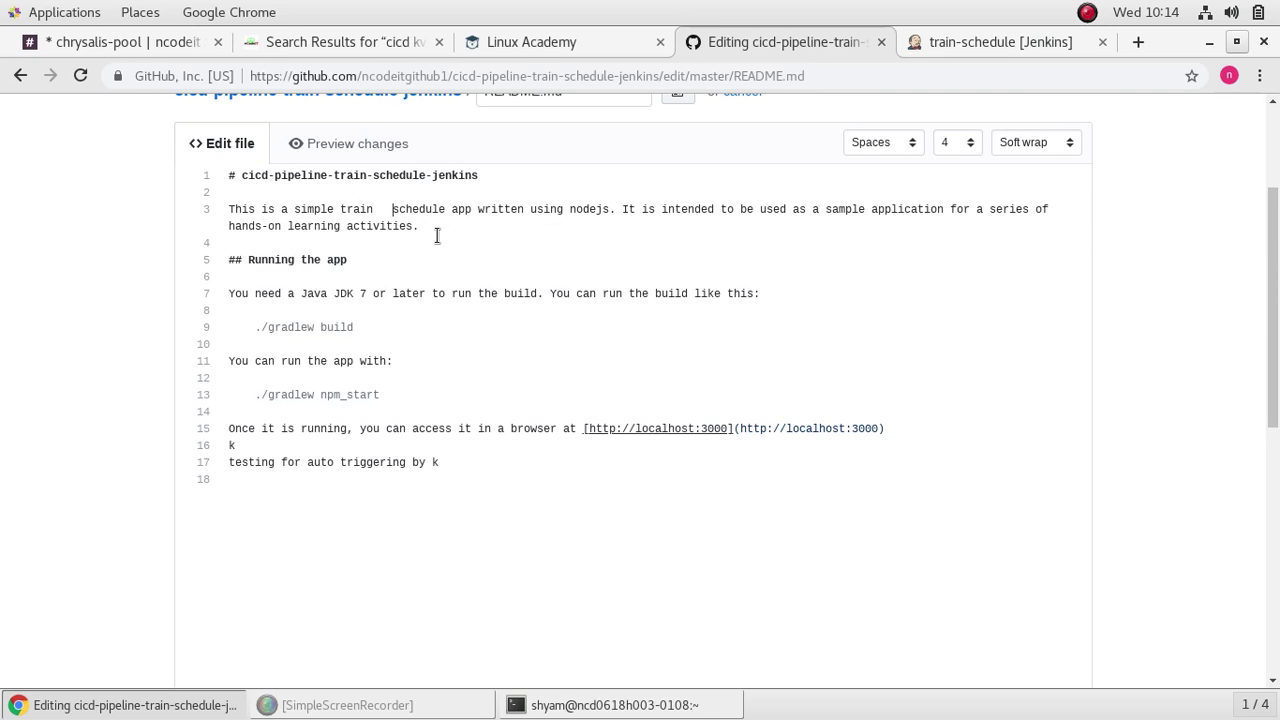
scroll(506, 317, up, 3)
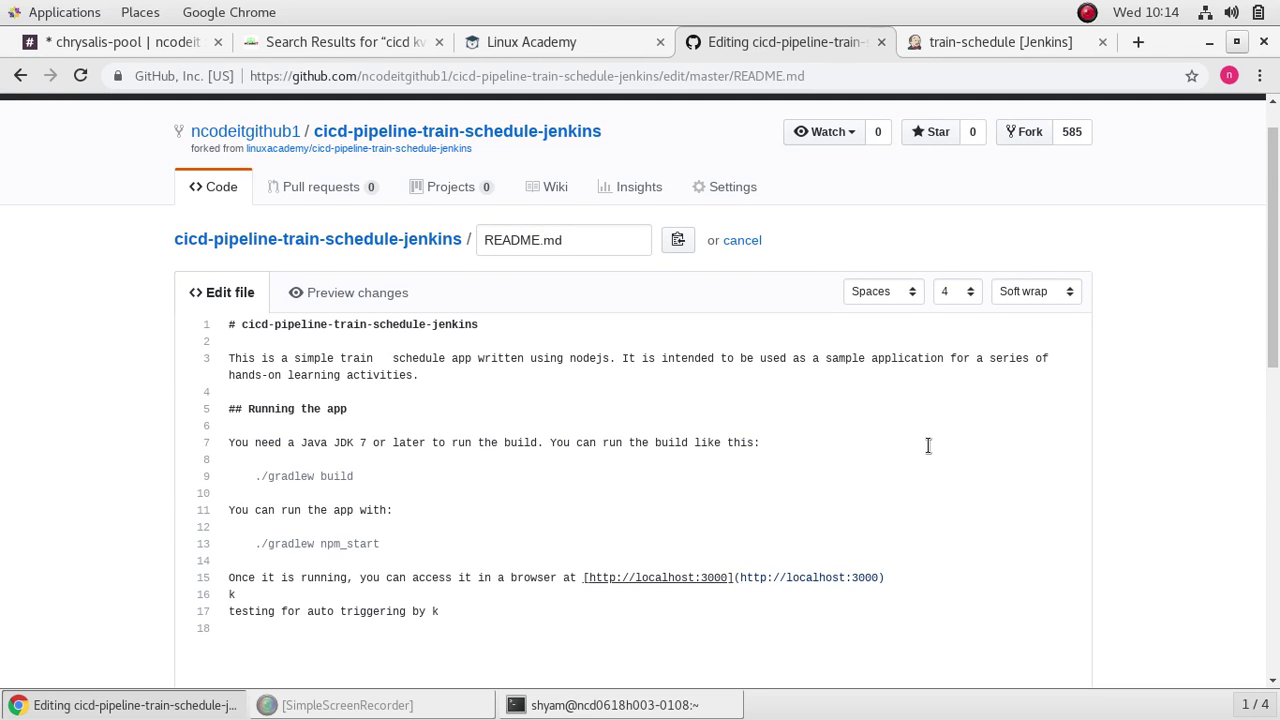
scroll(928, 445, down, 1)
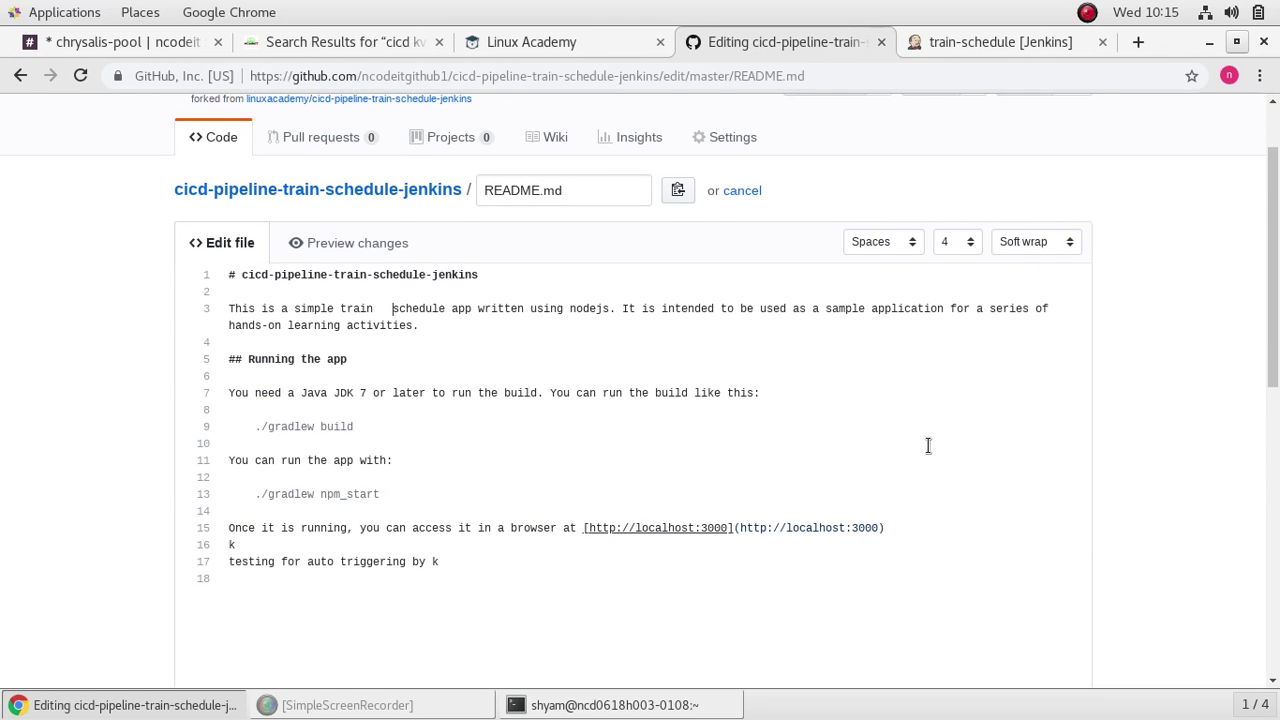
scroll(928, 445, down, 1)
scroll(928, 445, down, 3)
scroll(928, 445, up, 5)
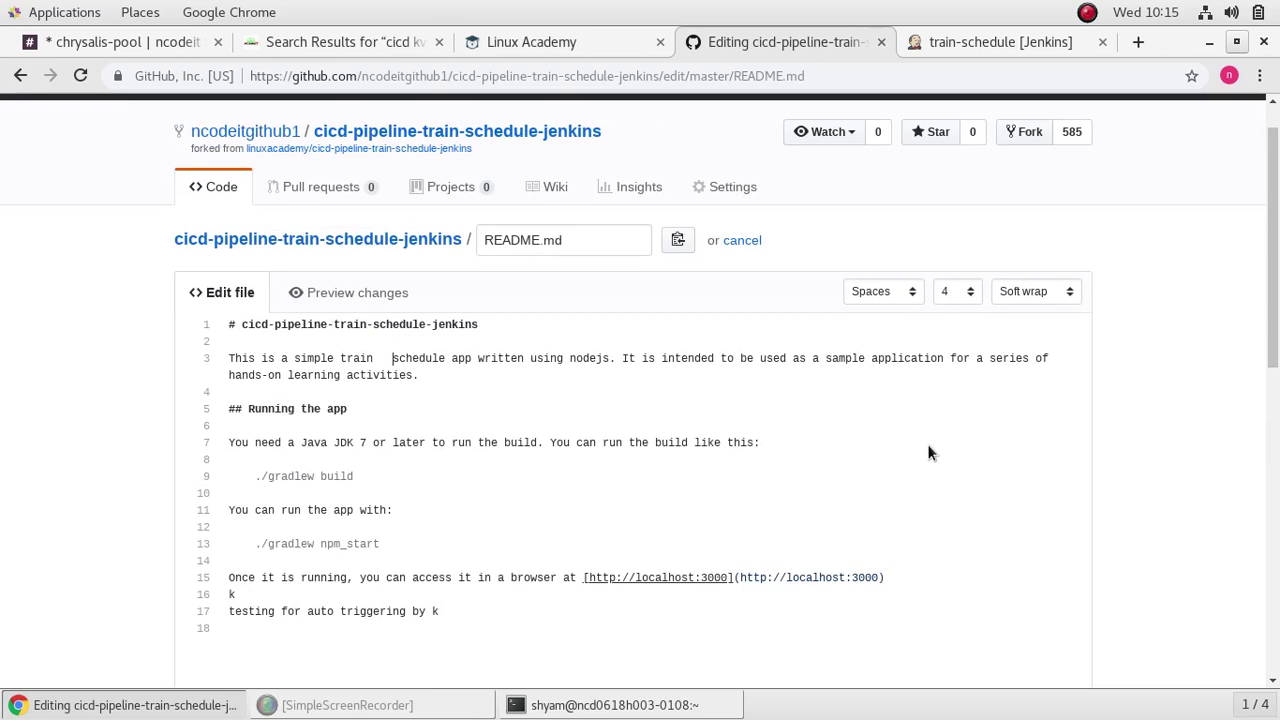
scroll(928, 445, up, 1)
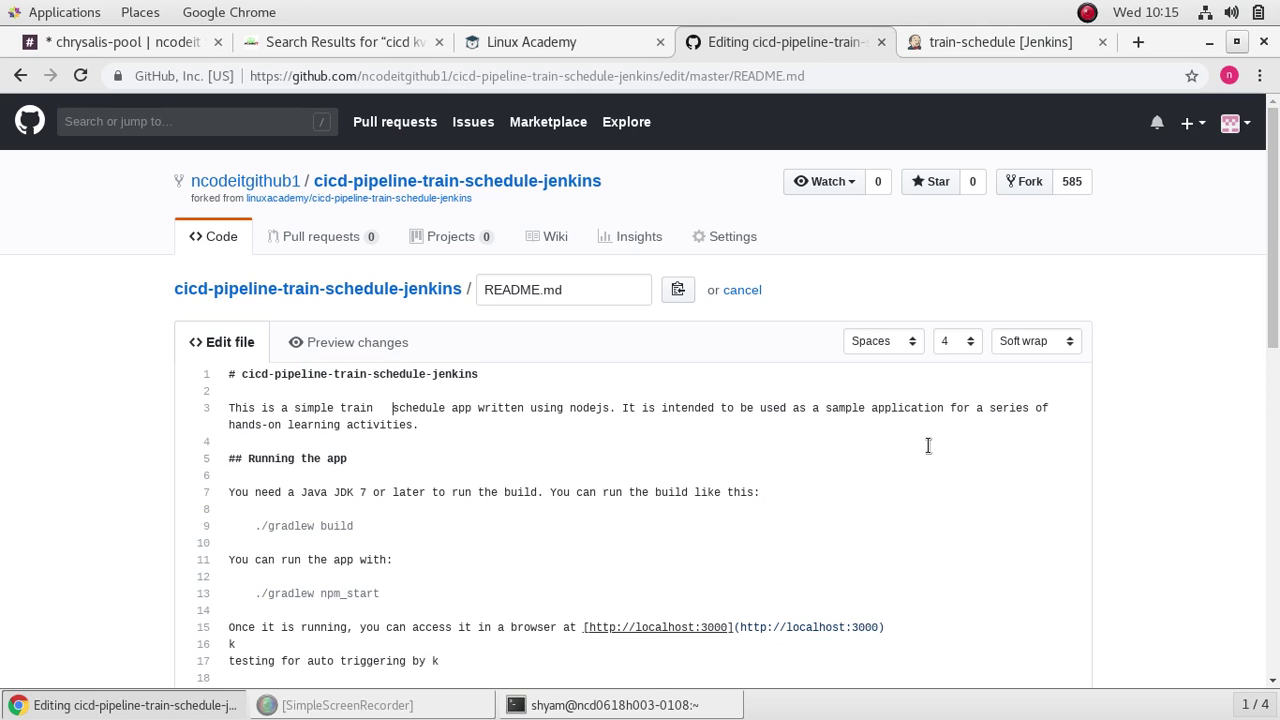
scroll(928, 445, down, 10)
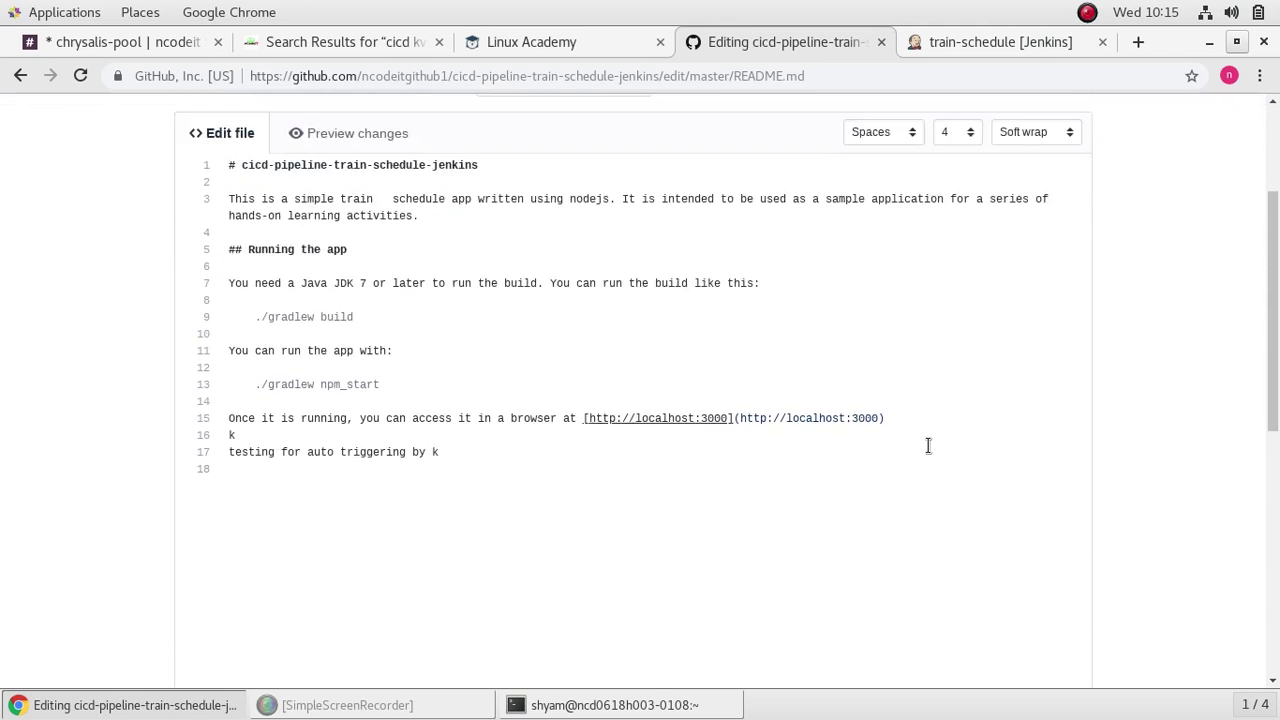
click(296, 529)
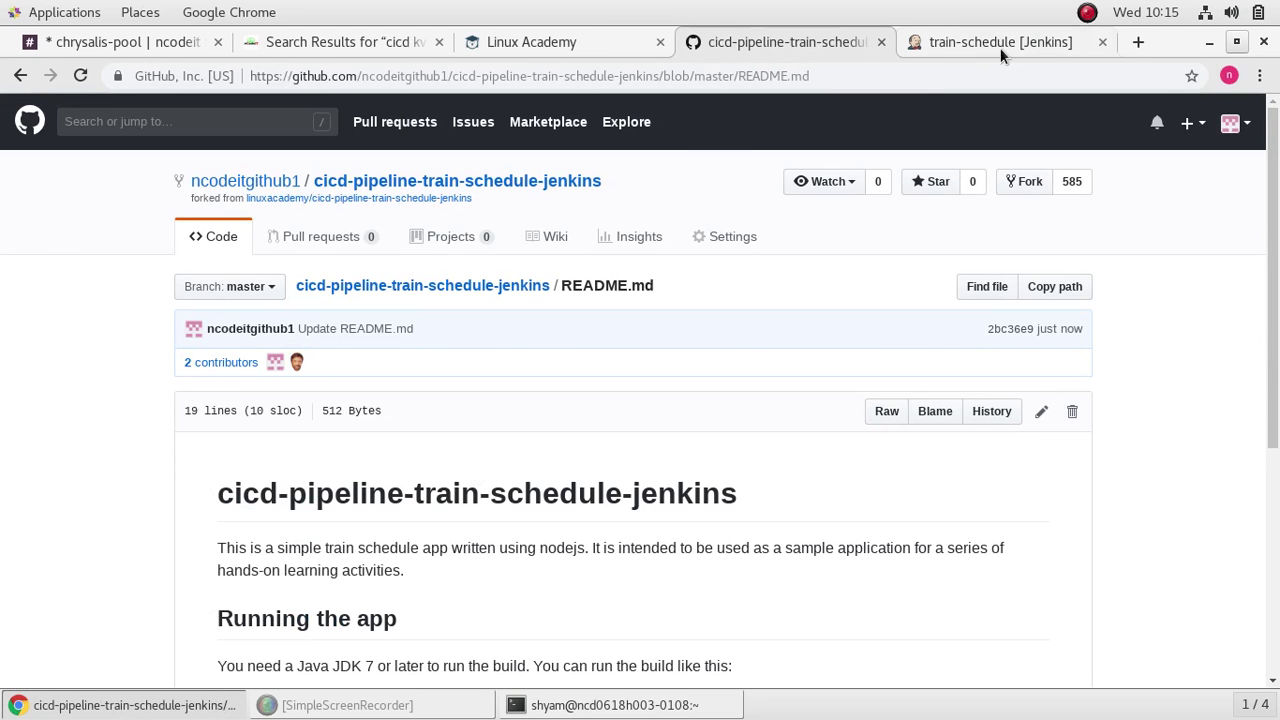
Step: Save Jenkins's Configure System page with its GitHub server settings, then return to the GitHub README
click(945, 42)
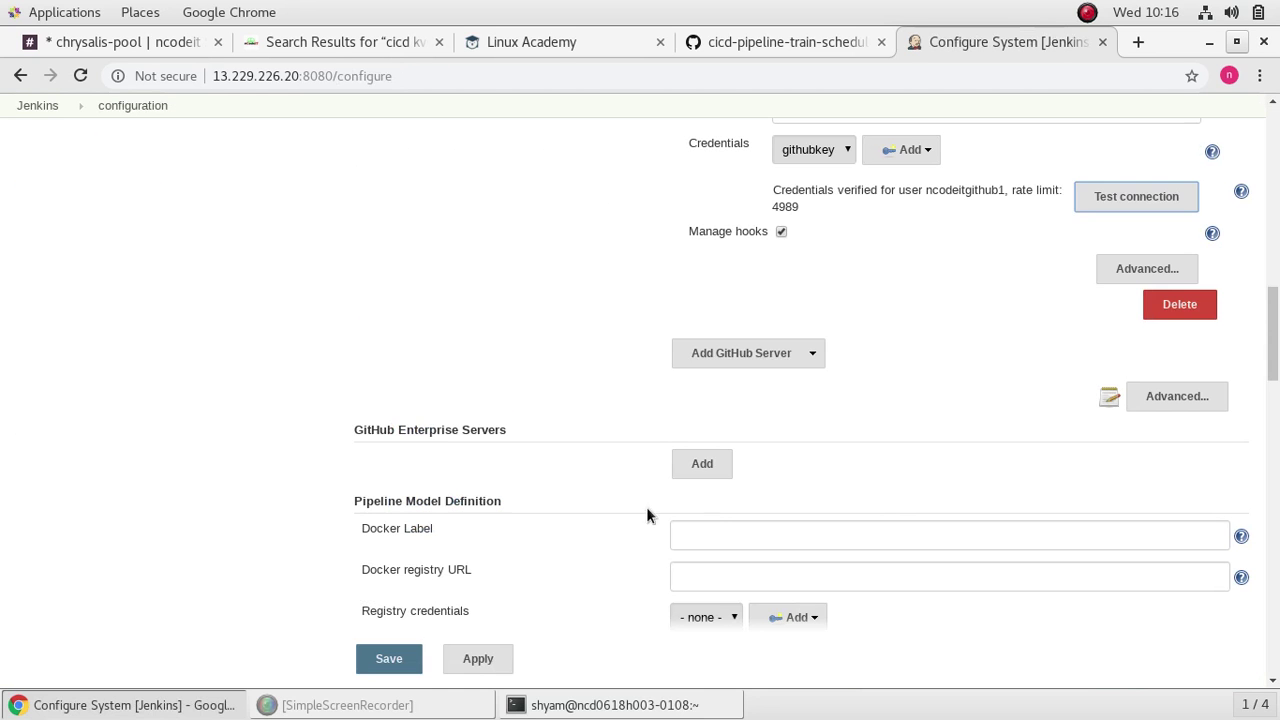
click(386, 660)
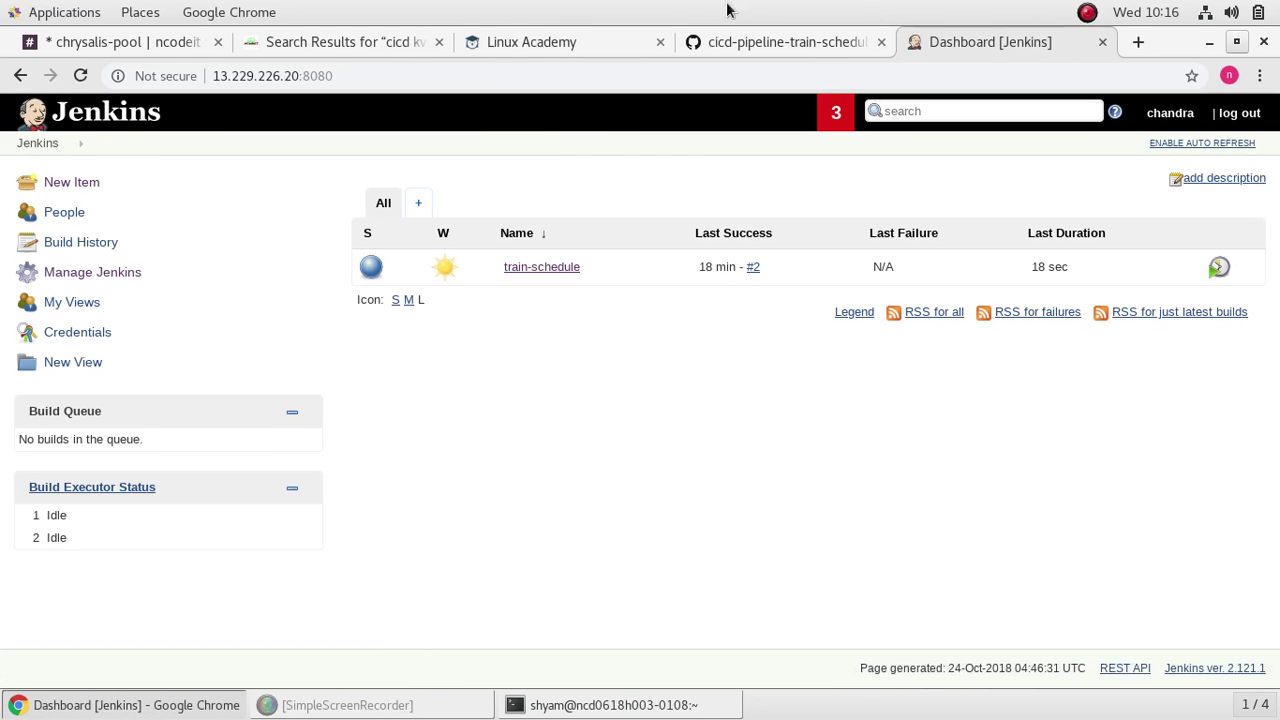
click(750, 40)
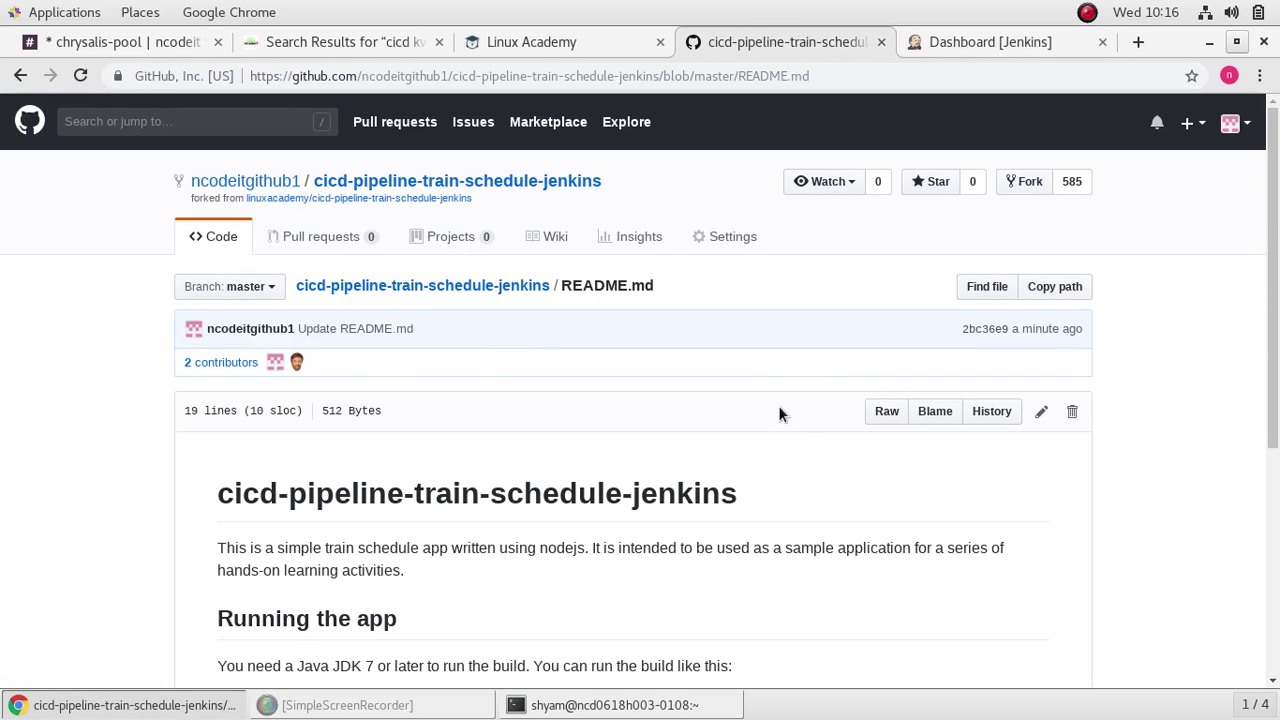
Step: Insert a space before 'It' on README.md line 3 and commit it as a second update
scroll(600, 487, down, 5)
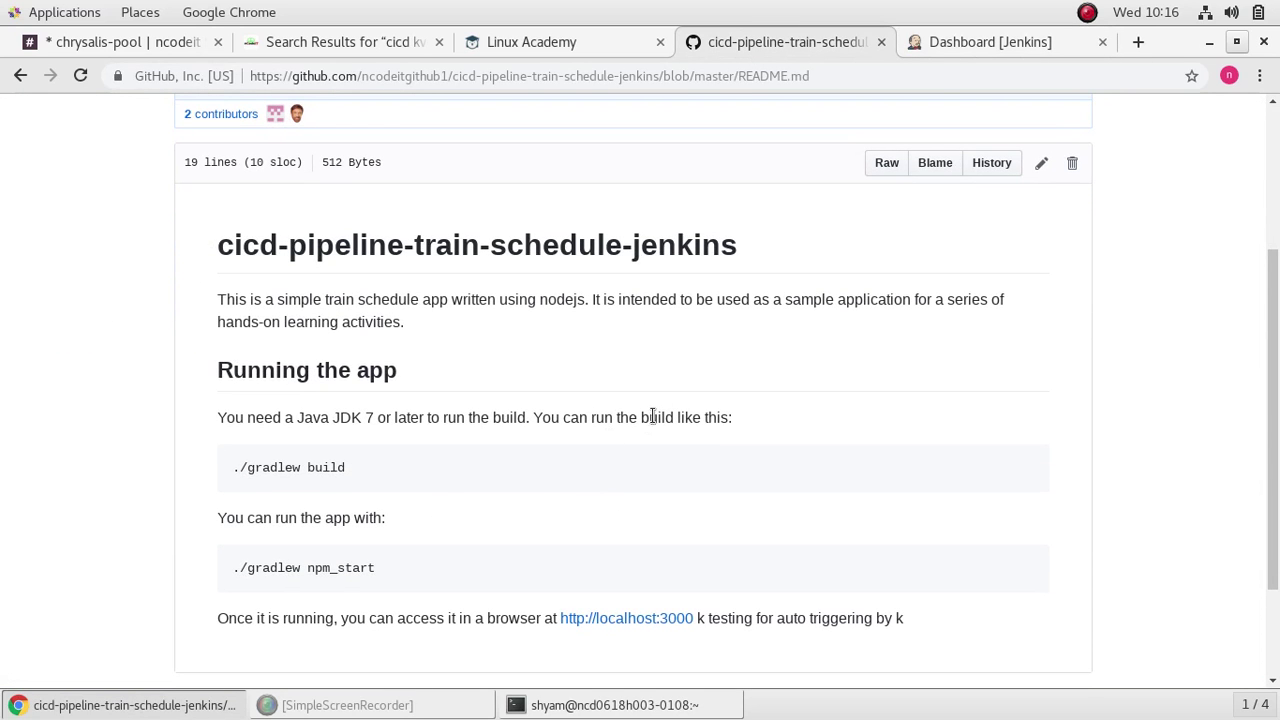
click(1041, 163)
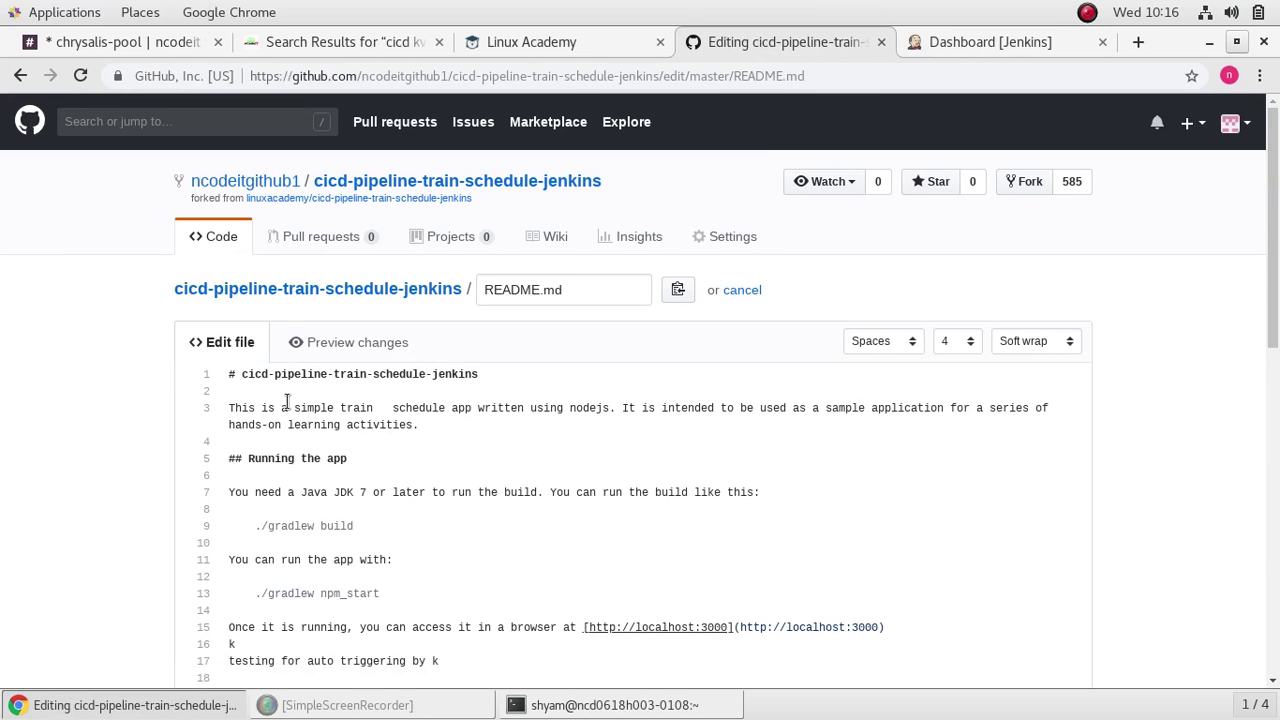
click(627, 410)
scroll(634, 444, down, 12)
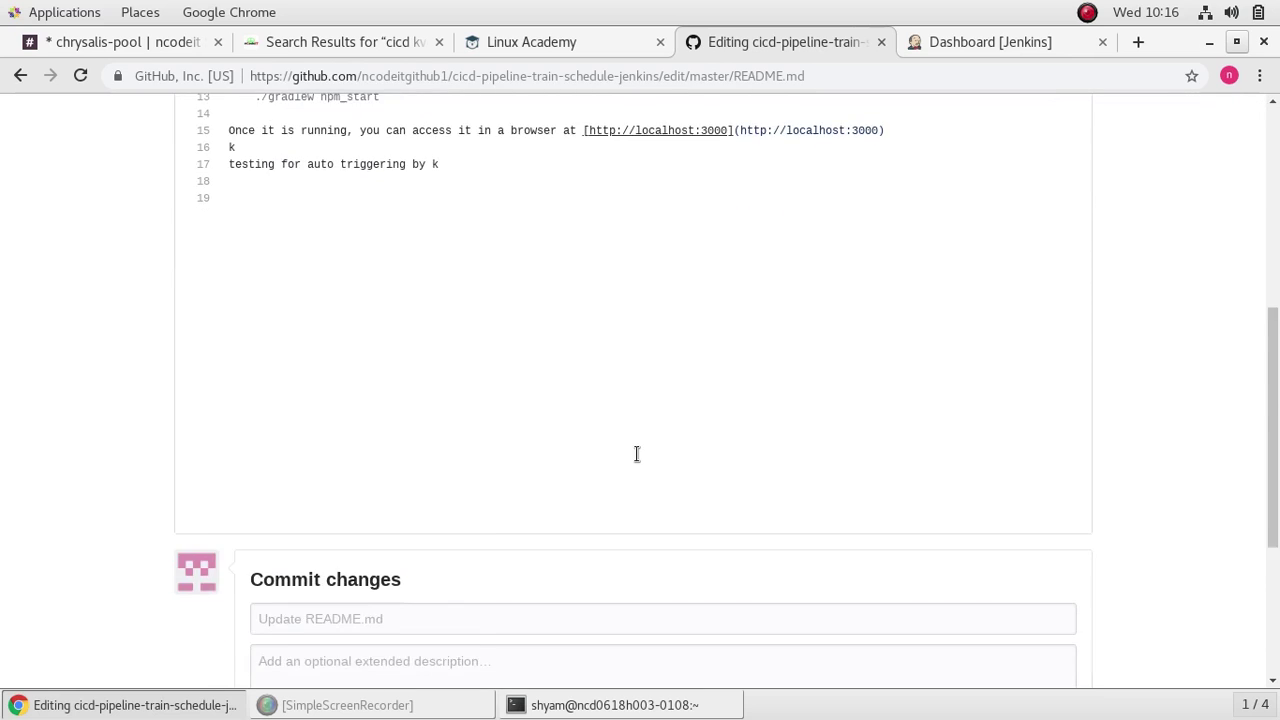
click(315, 593)
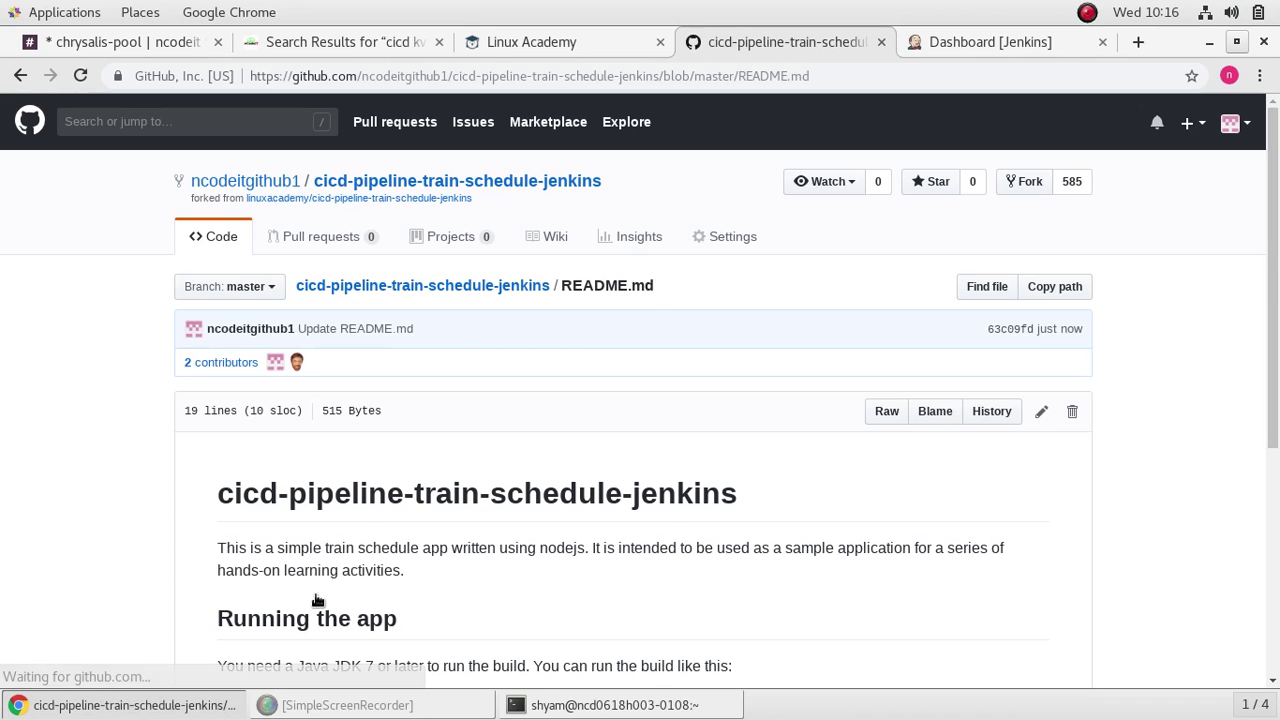
click(987, 42)
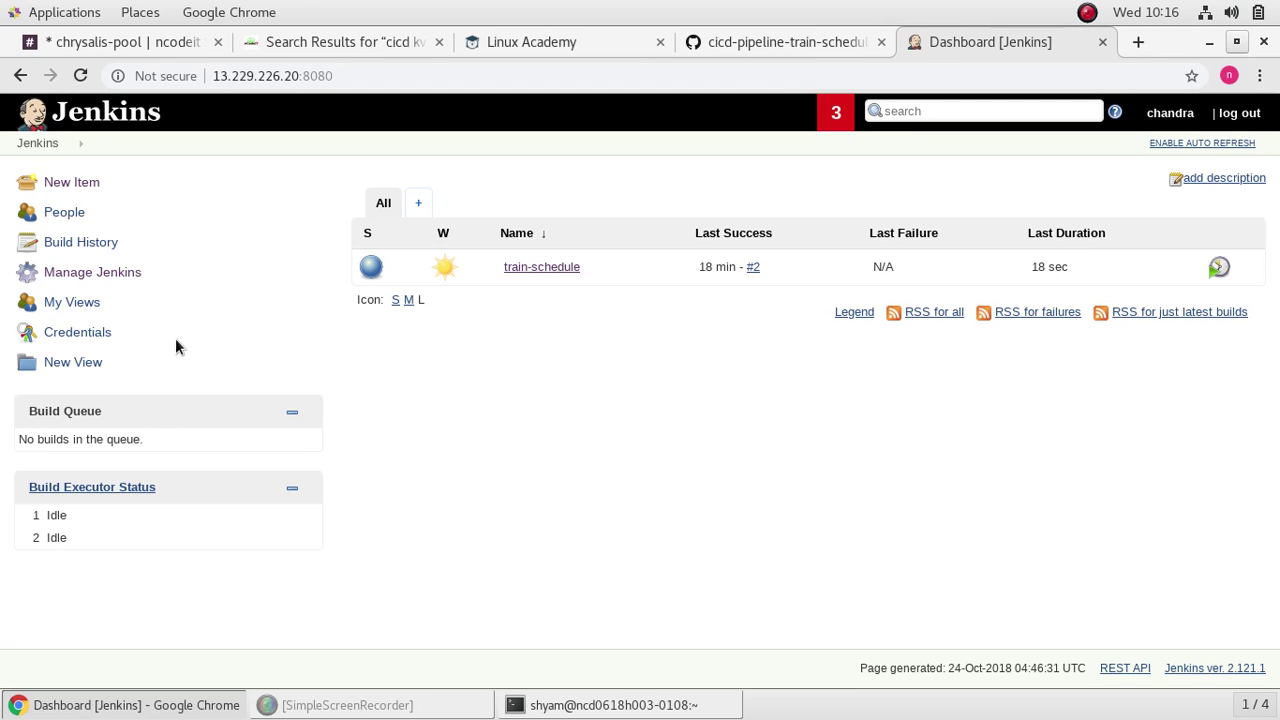
Step: Open the train-schedule job page, whose build history still shows only builds #1 and #2
click(558, 270)
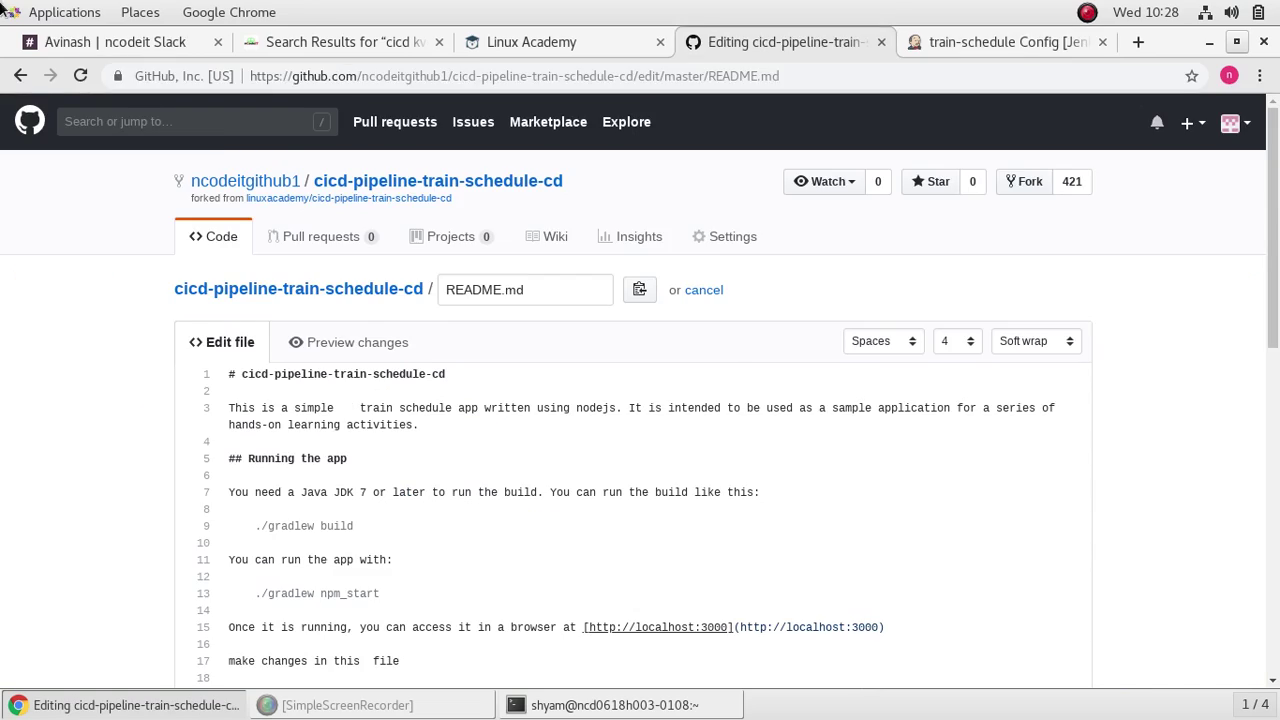
Step: Commit the pending README.md edit in the cicd-pipeline-train-schedule-cd repository
mouse_move(2, 2)
click(511, 495)
scroll(497, 457, down, 10)
click(299, 527)
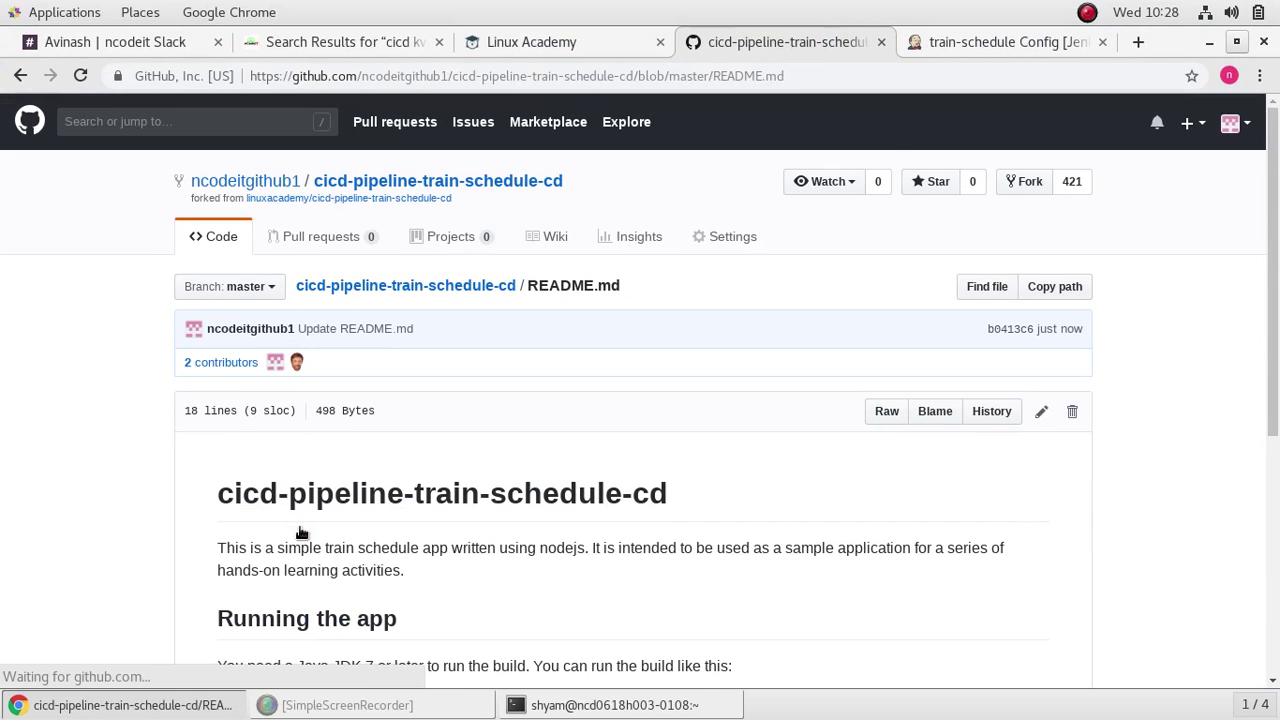
Step: Go to the Jenkins dashboard, where train-schedule now sits in the build queue
click(940, 42)
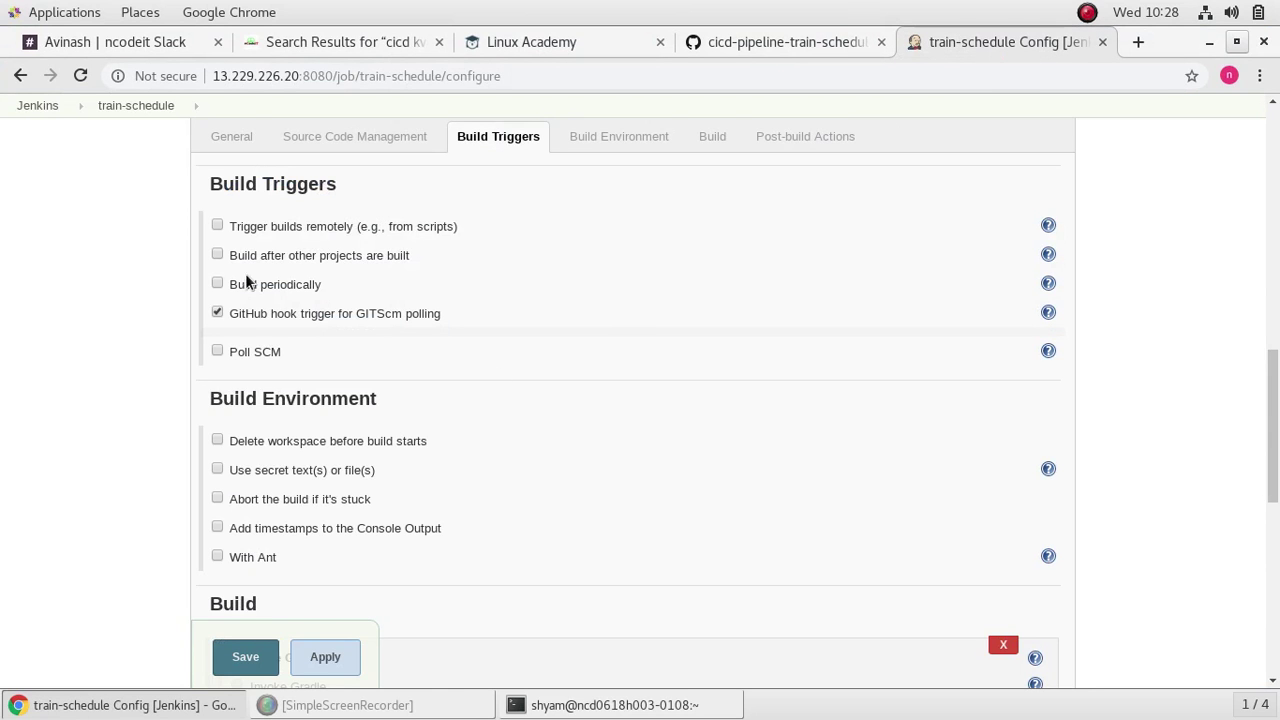
scroll(491, 398, up, 8)
scroll(491, 398, up, 2)
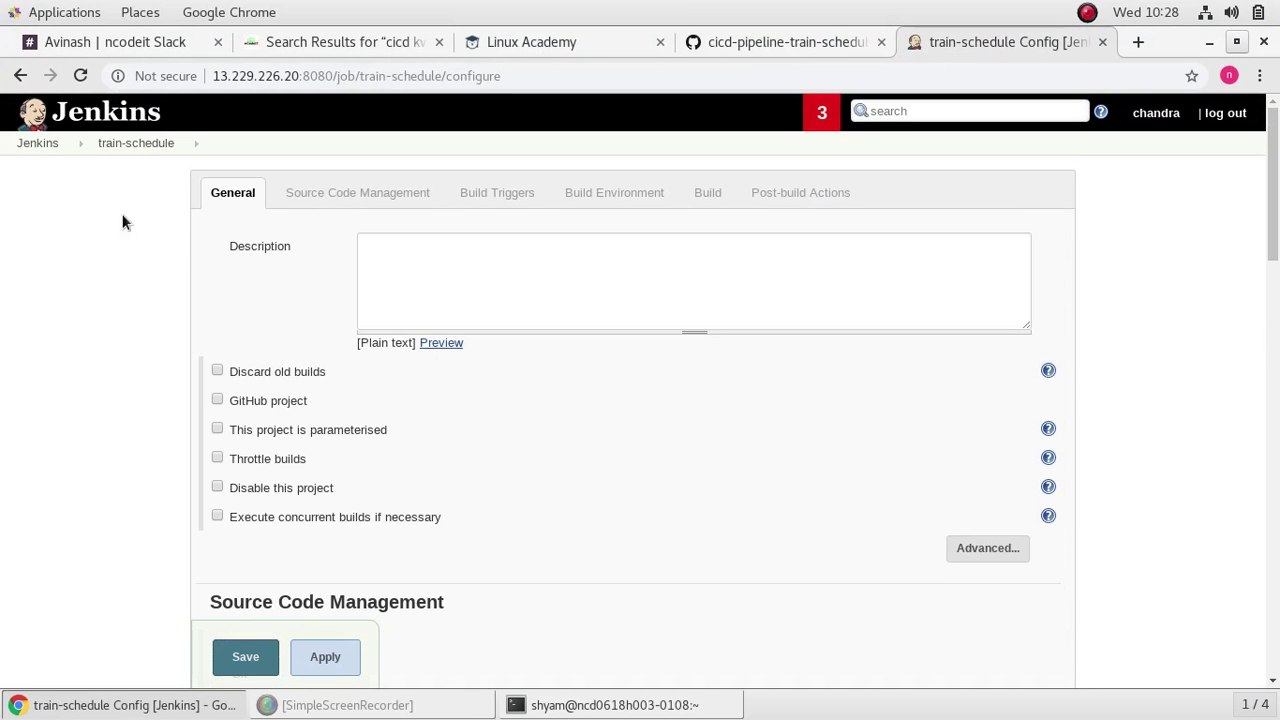
click(50, 146)
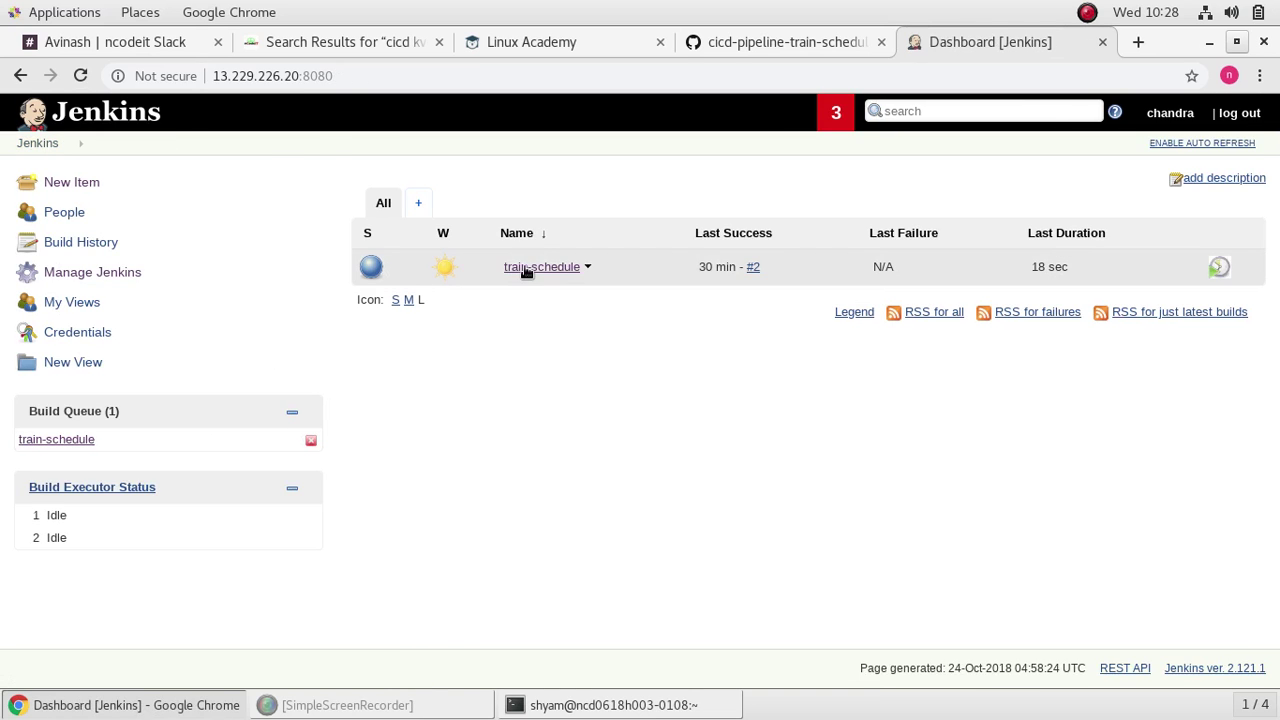
Step: Check train-schedule's auto-triggered build #3, then restore Chrome and show the containers blog
click(525, 266)
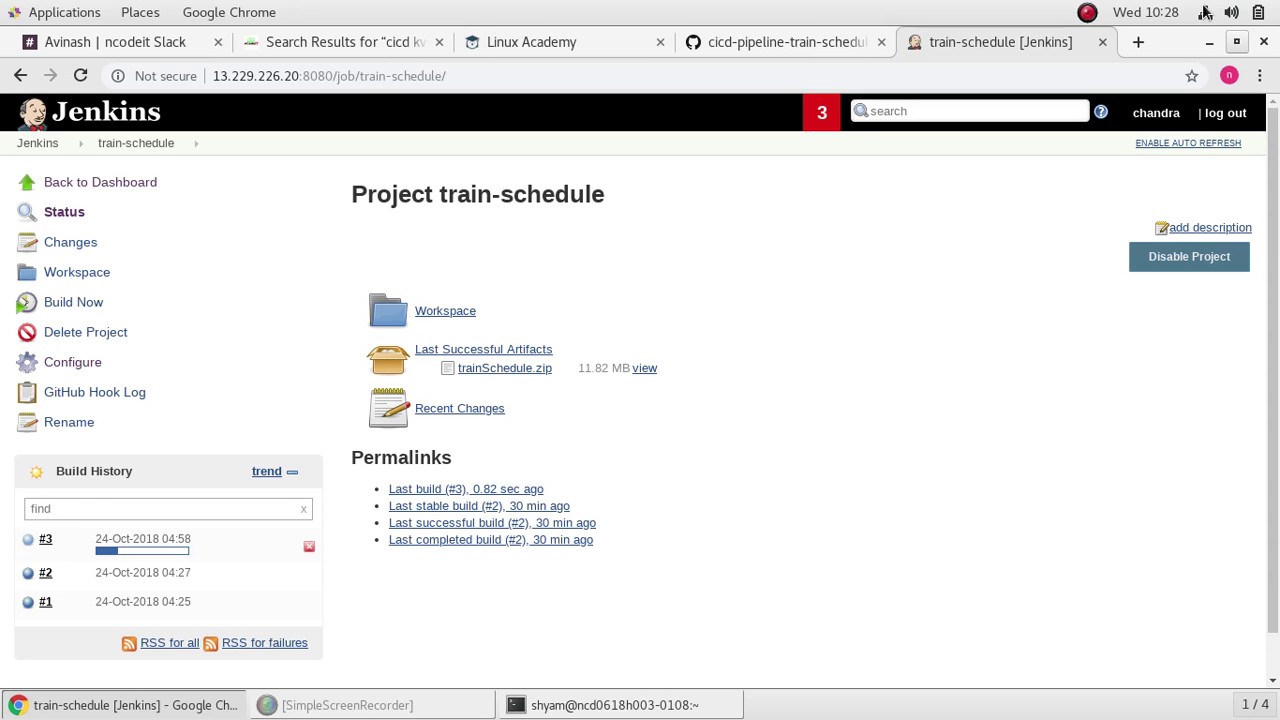
click(1237, 42)
click(158, 50)
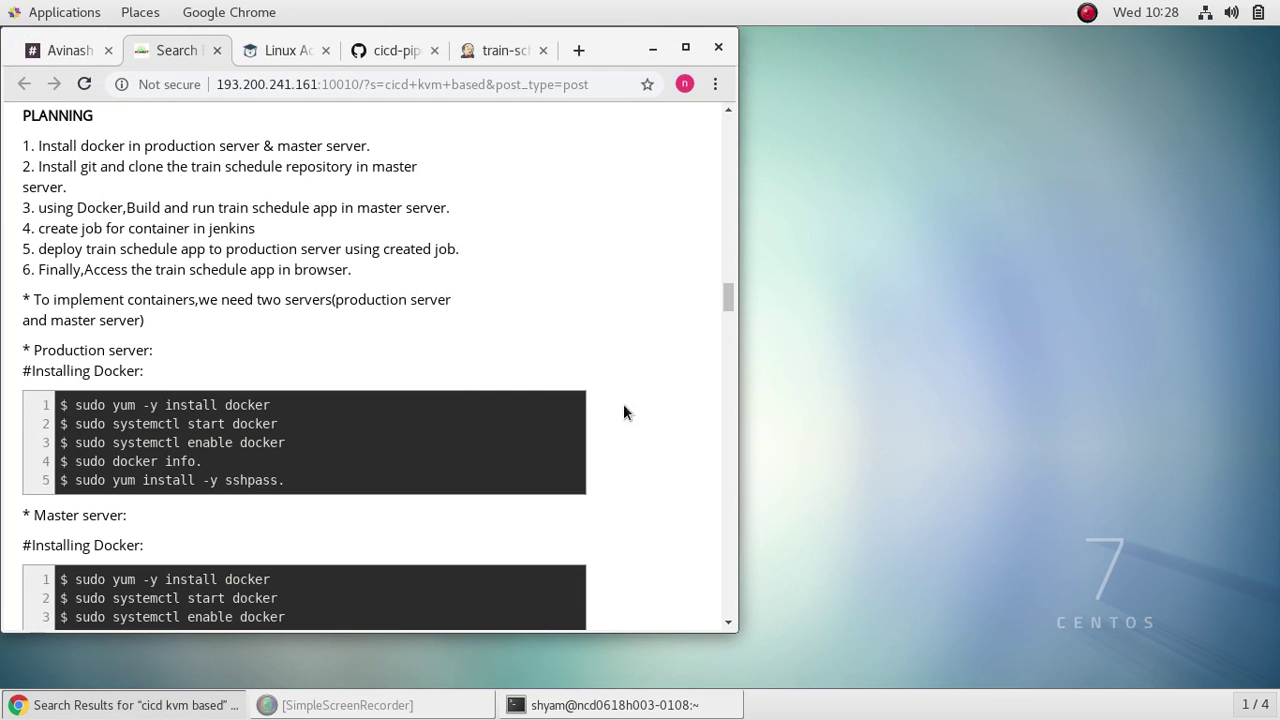
Step: Open a new GNOME Terminal window, close the old one, and position the new one
scroll(654, 426, up, 2)
click(615, 705)
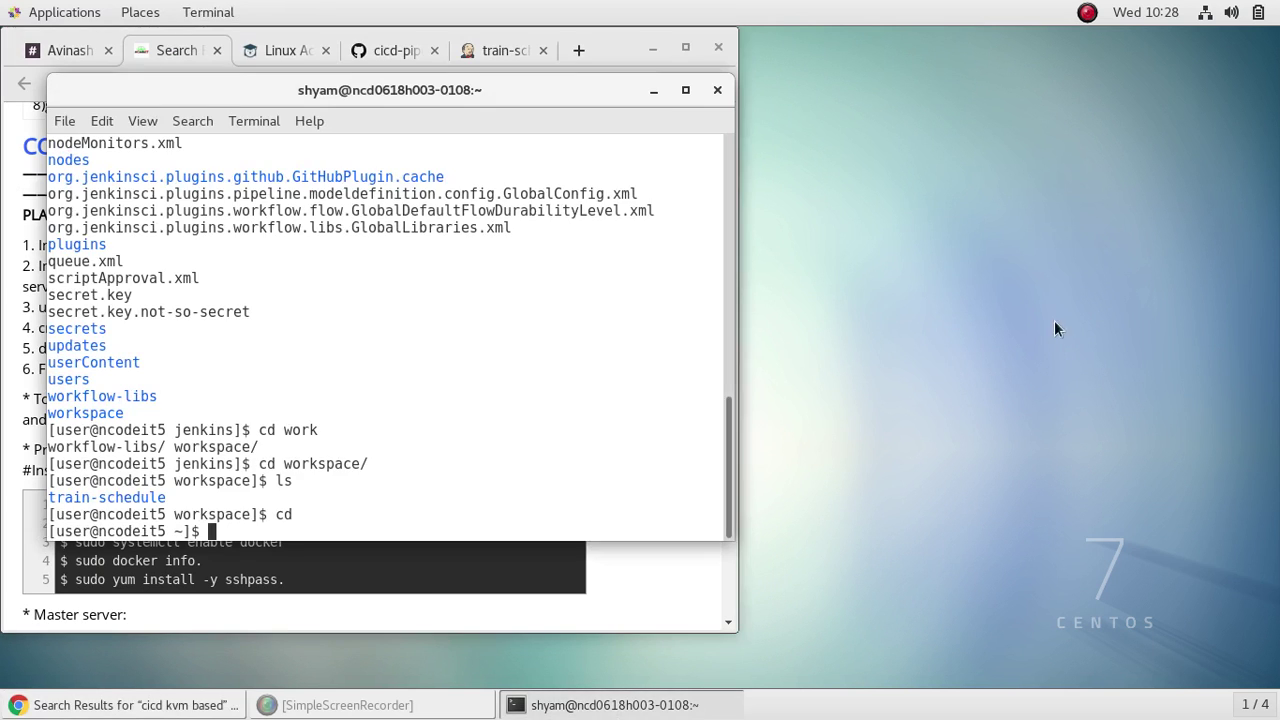
drag(543, 77, 1077, 112)
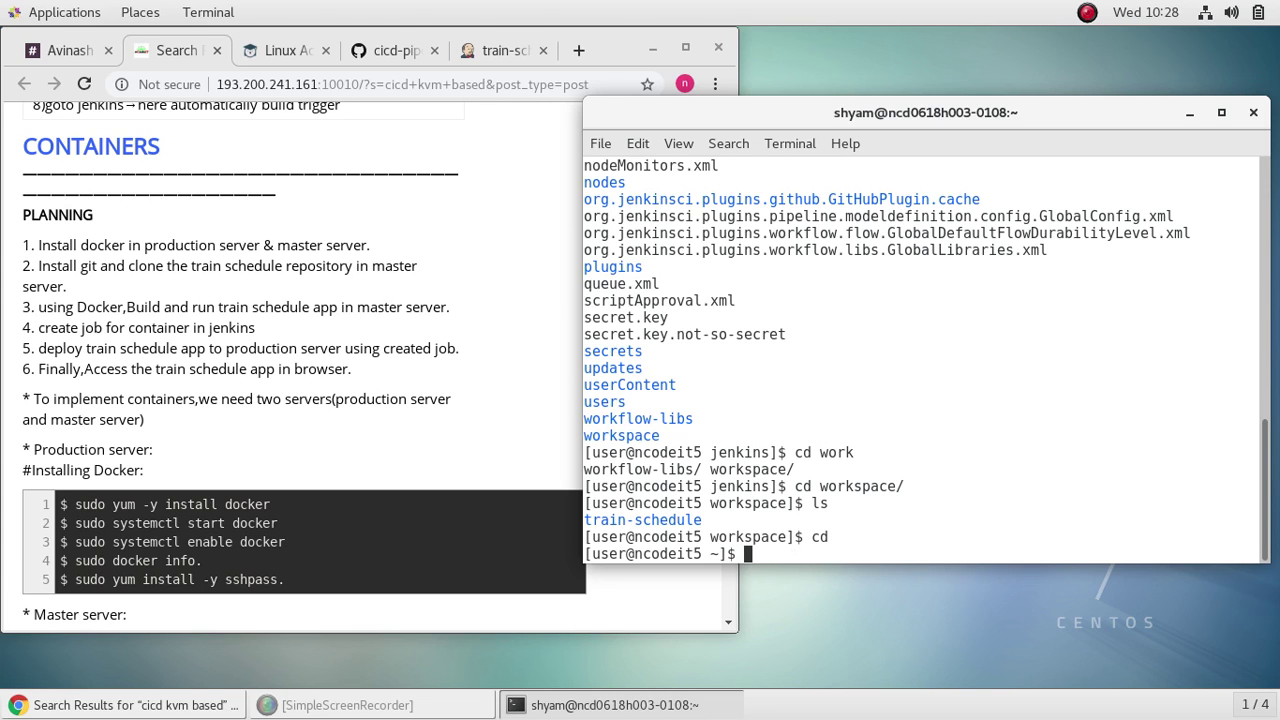
right_click(929, 292)
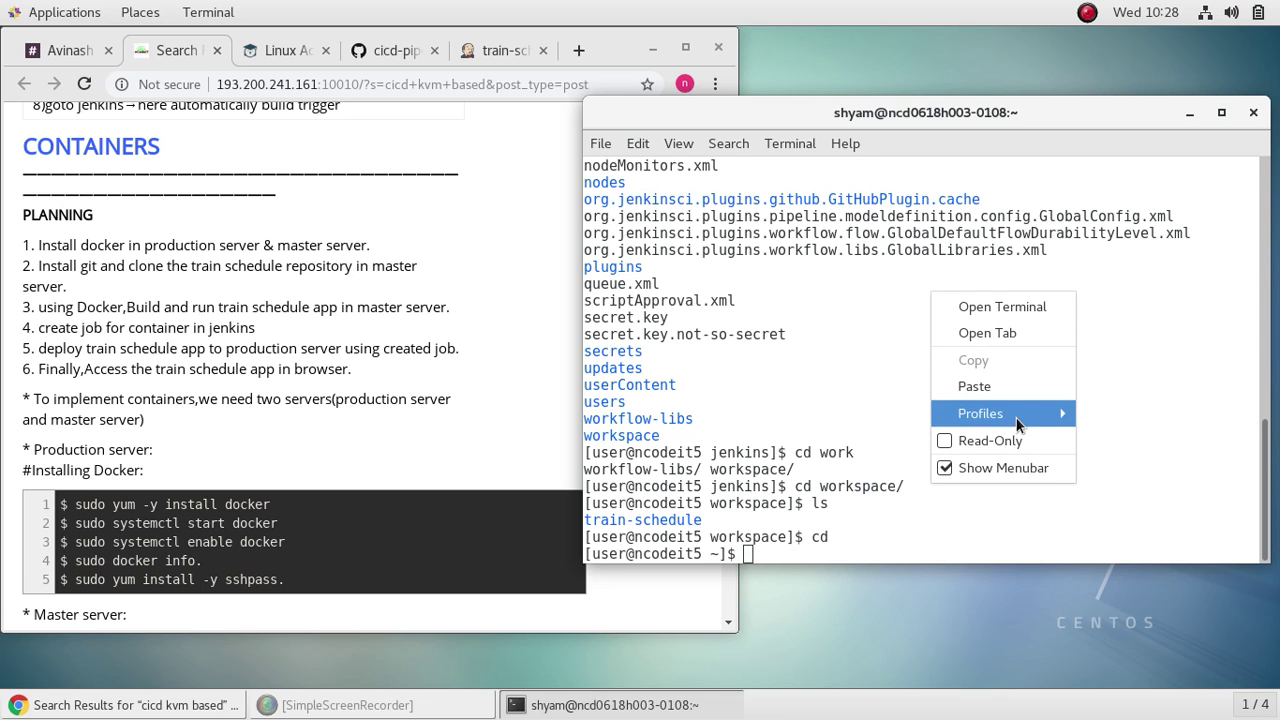
click(1005, 307)
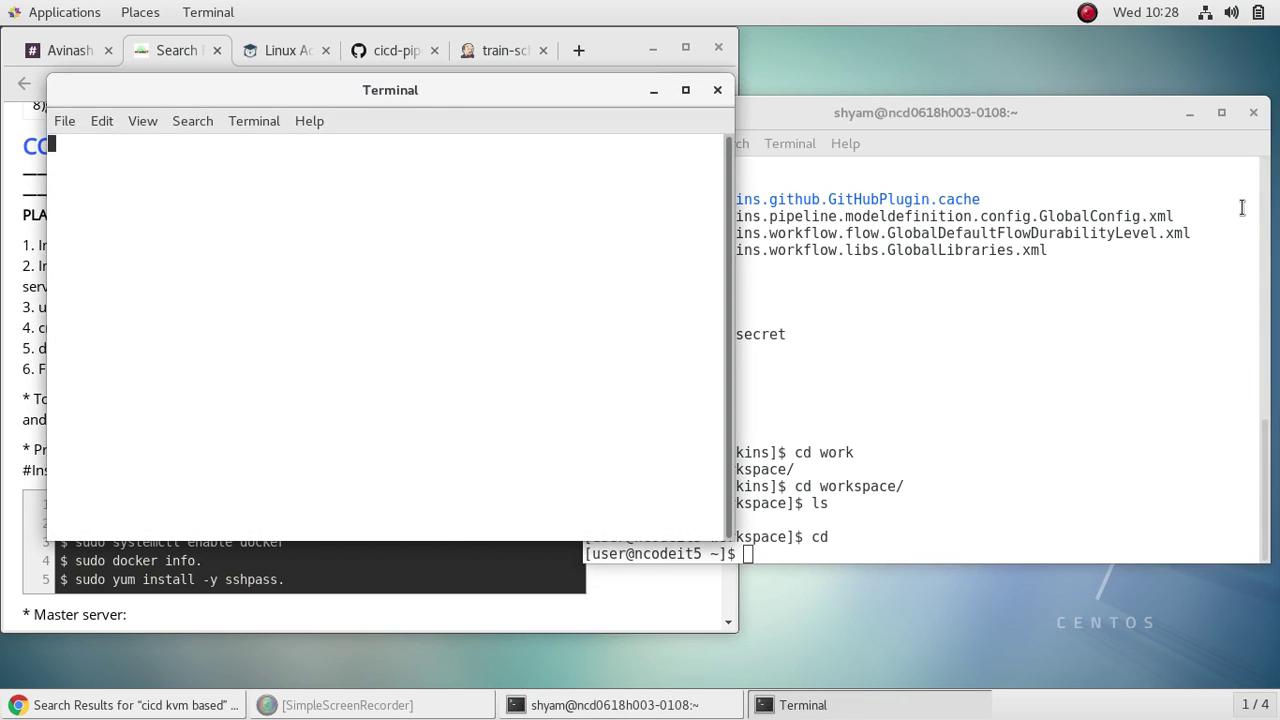
click(1256, 115)
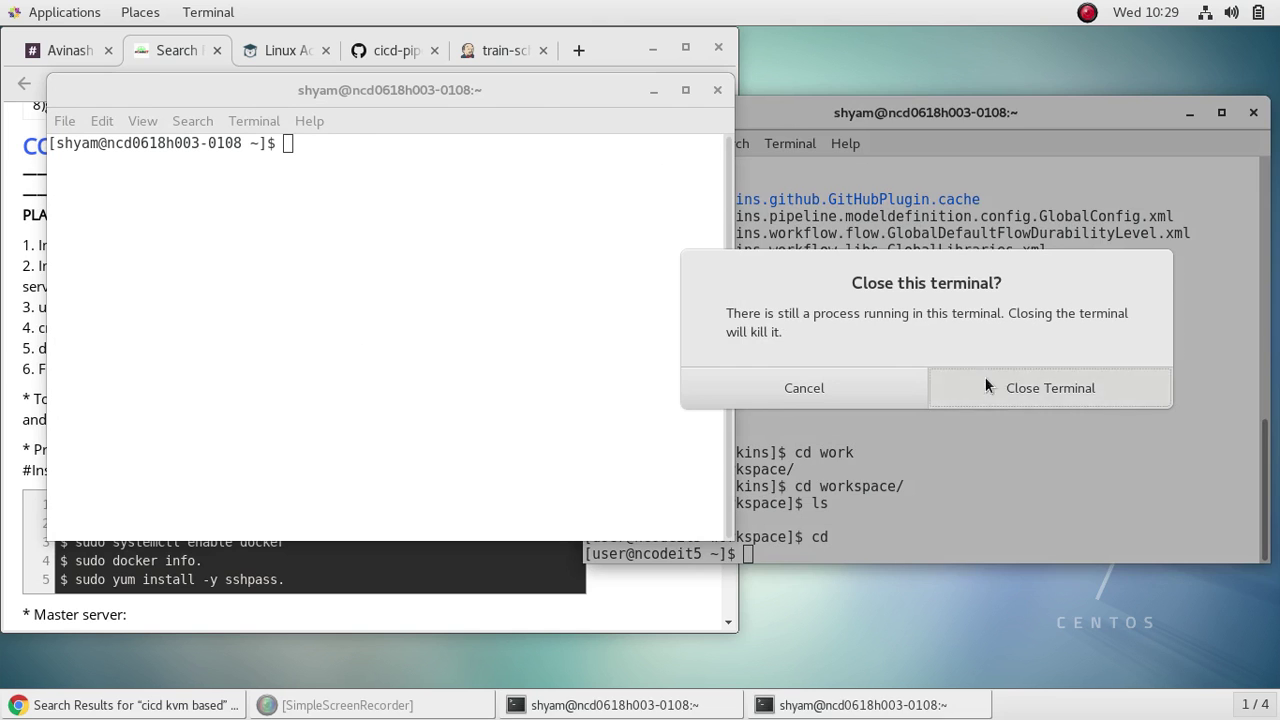
click(985, 385)
drag(506, 90, 1054, 147)
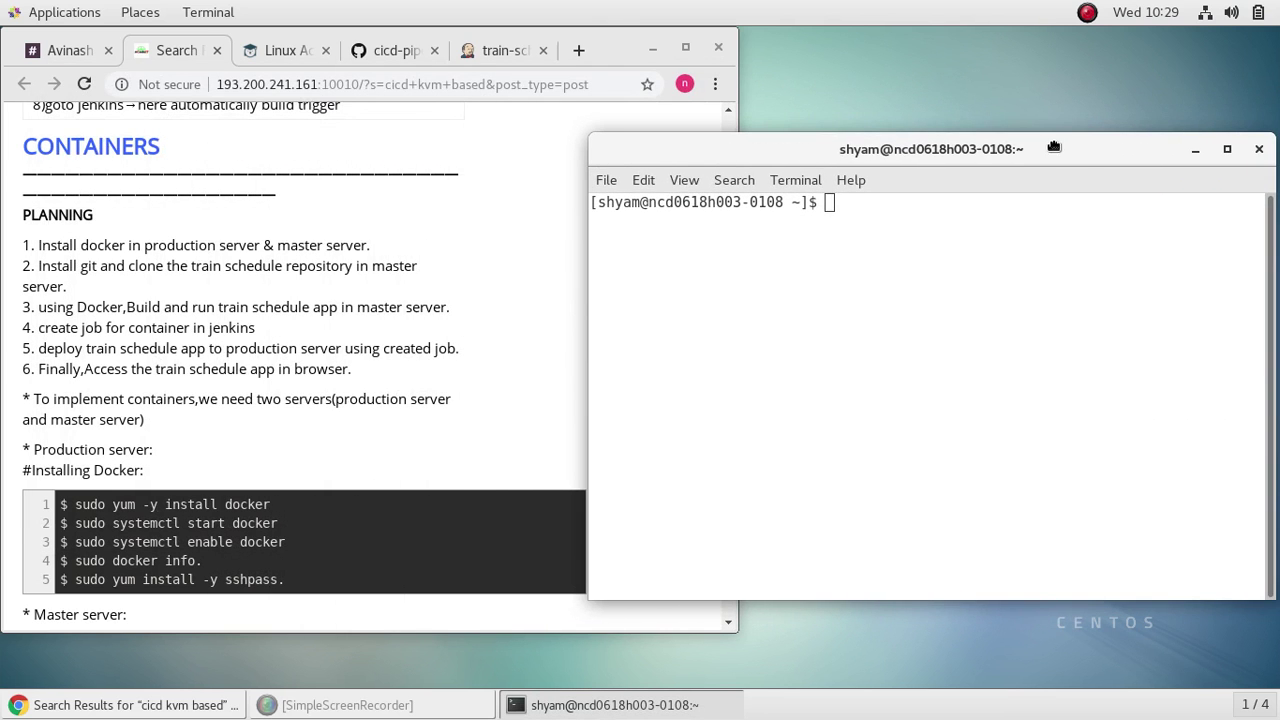
Step: SSH into server 13.229.226.20 and log in with the account password
key(ctrl+shift+v)
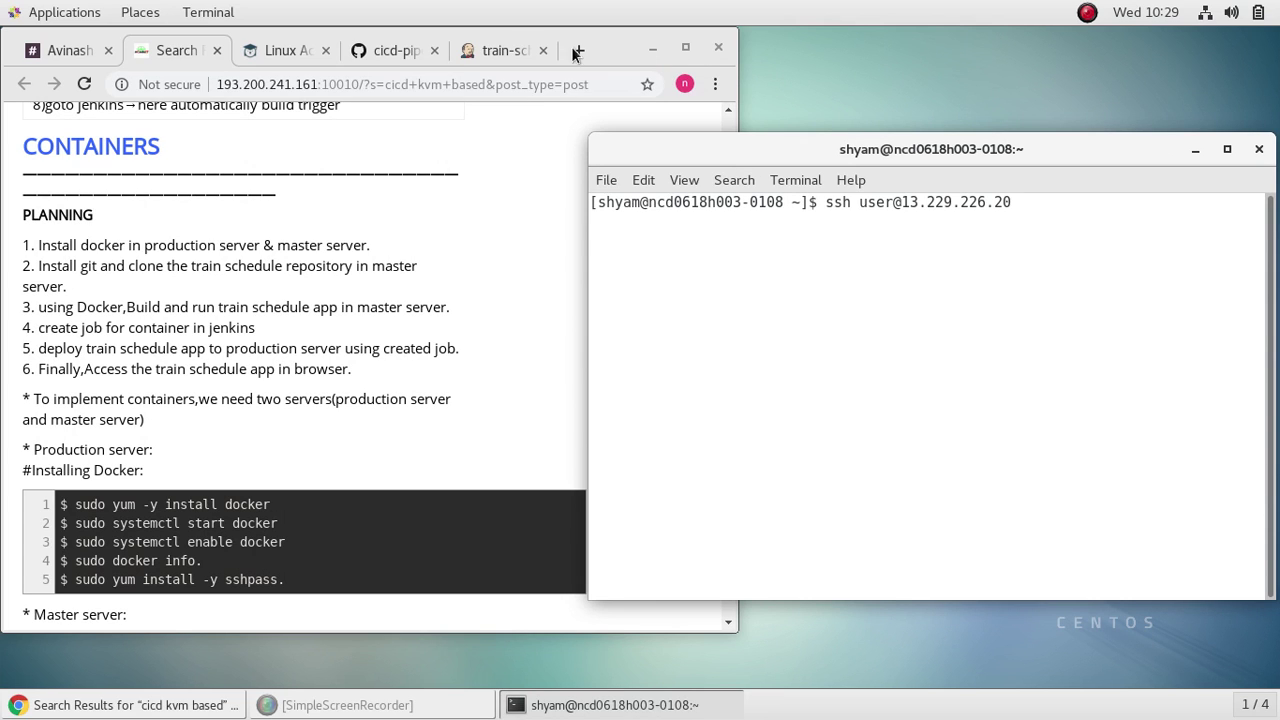
click(290, 49)
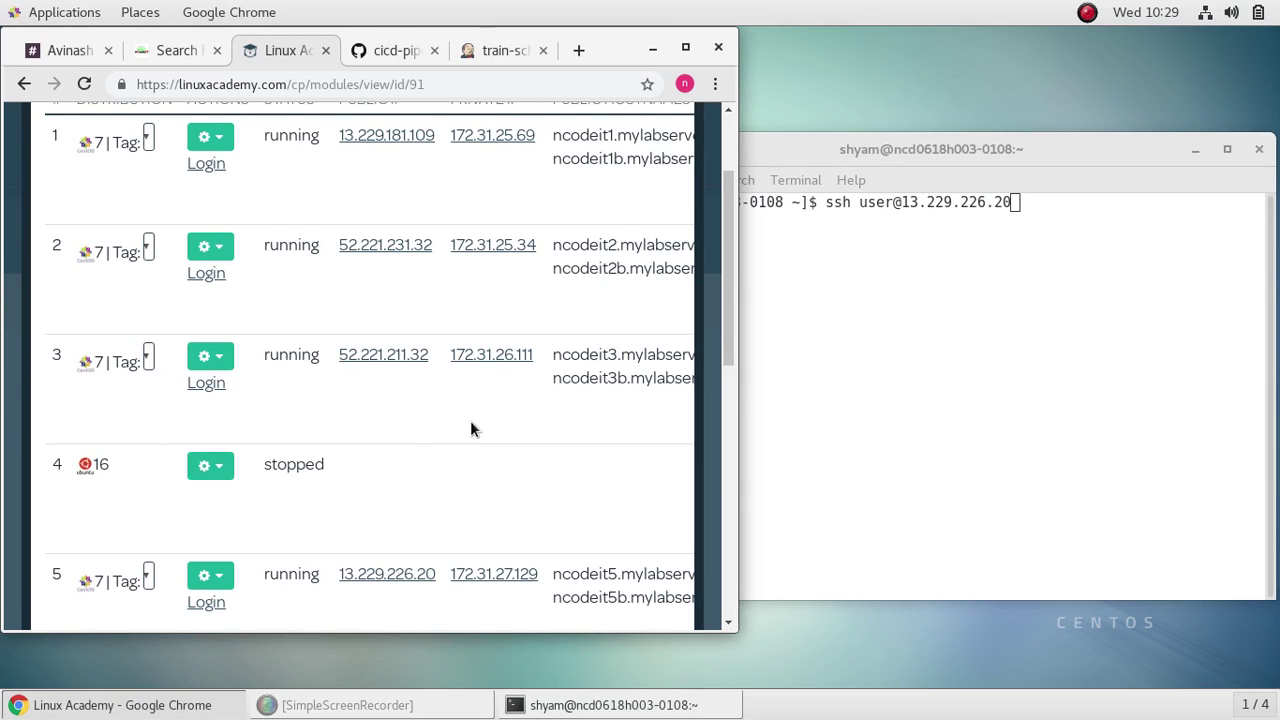
scroll(413, 421, down, 3)
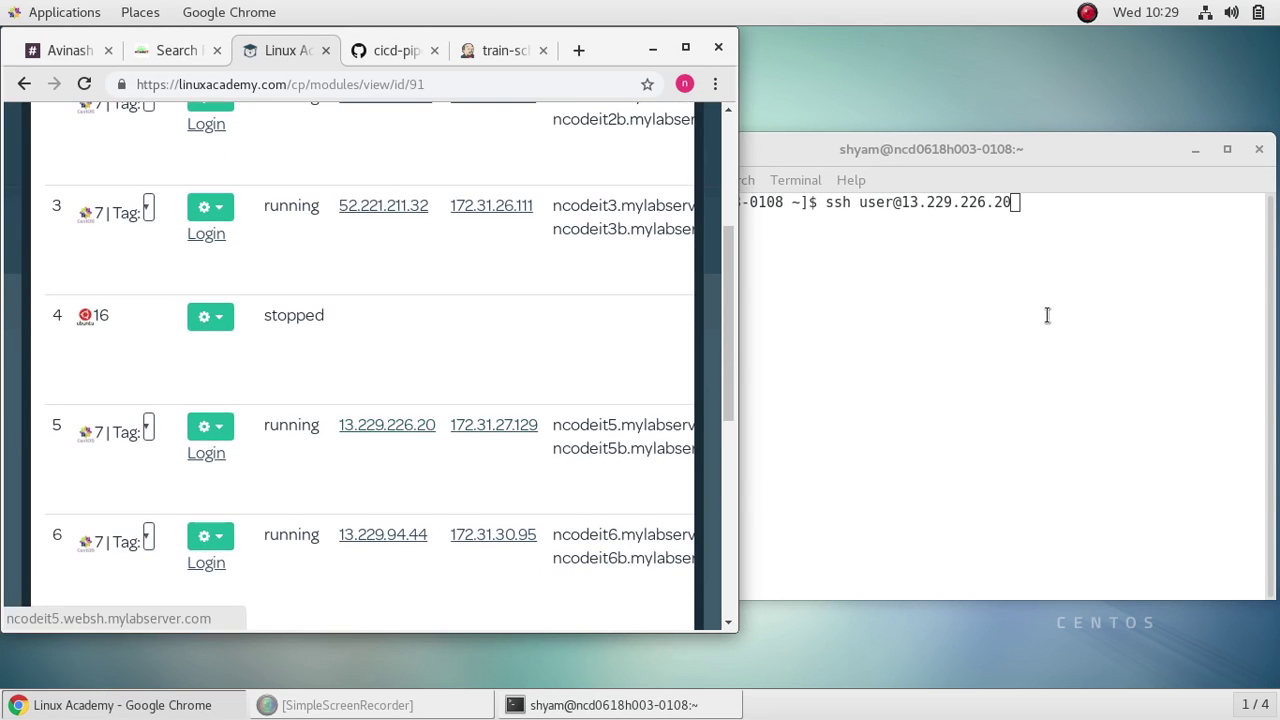
click(1088, 294)
key(Return)
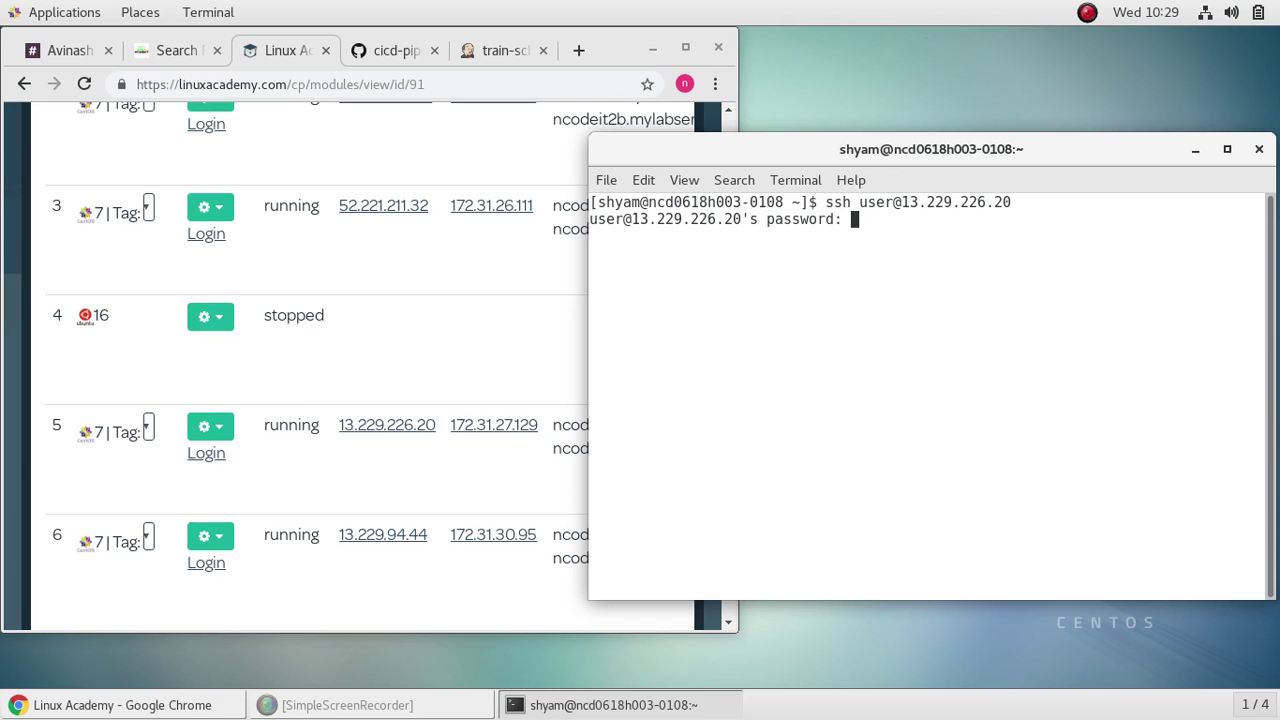
key(Return)
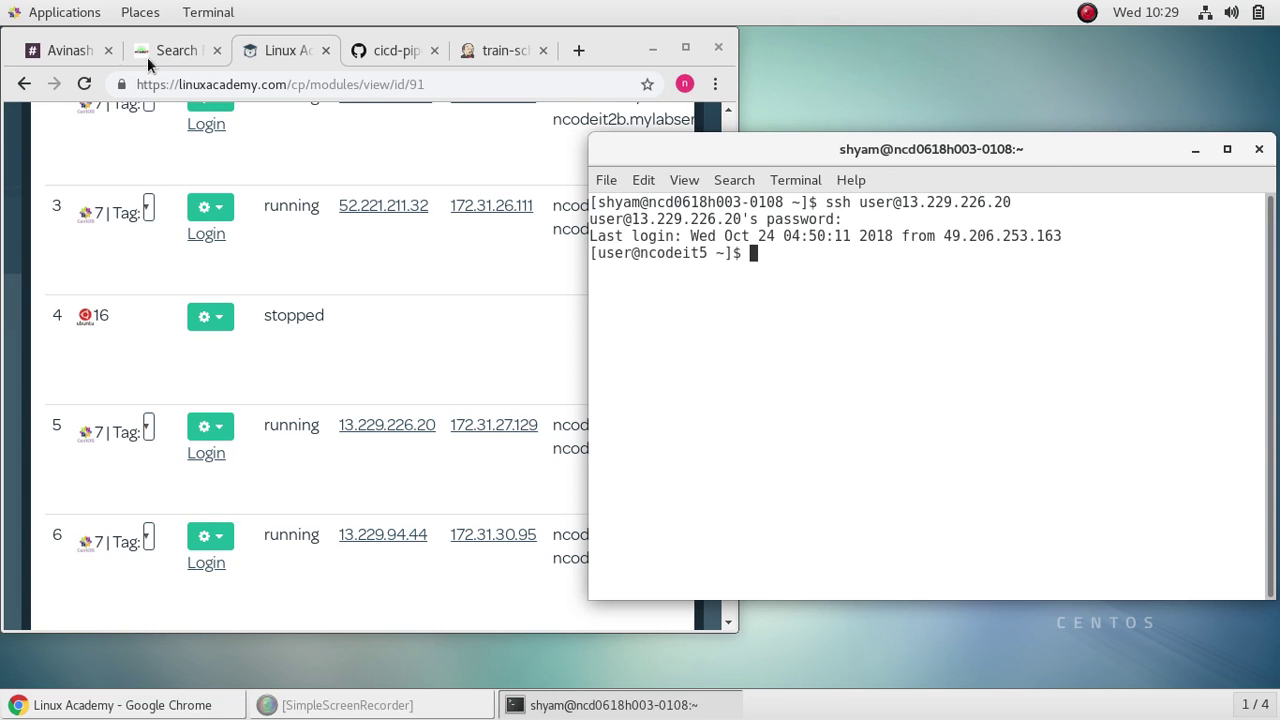
click(152, 53)
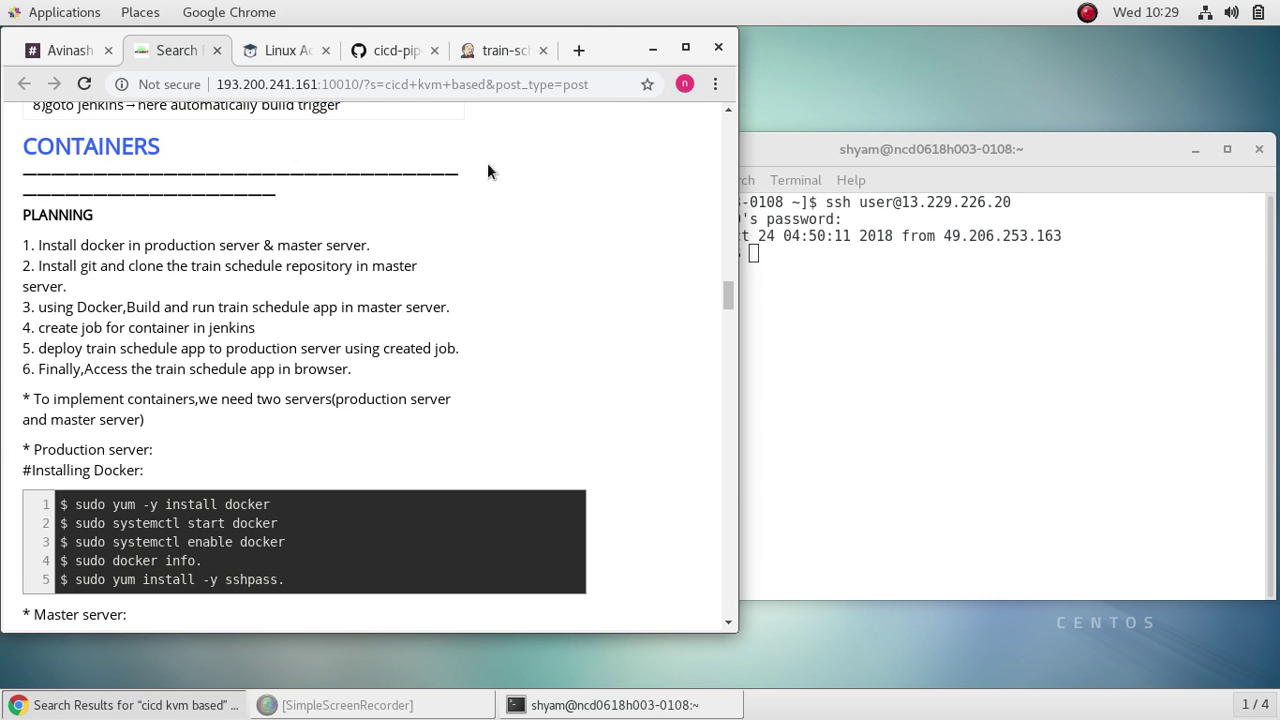
Step: Open a second terminal and copy server 6's public IP 13.229.94.44 from the lab list
right_click(951, 321)
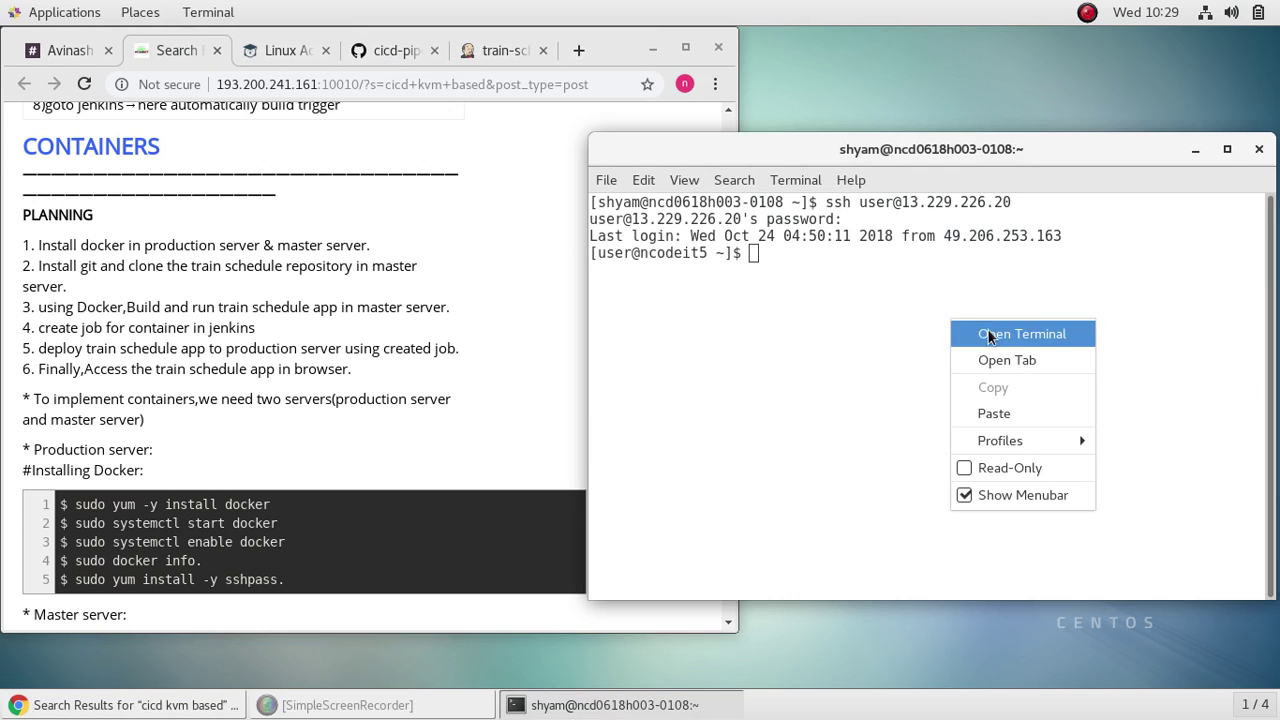
click(1041, 337)
drag(545, 91, 1124, 284)
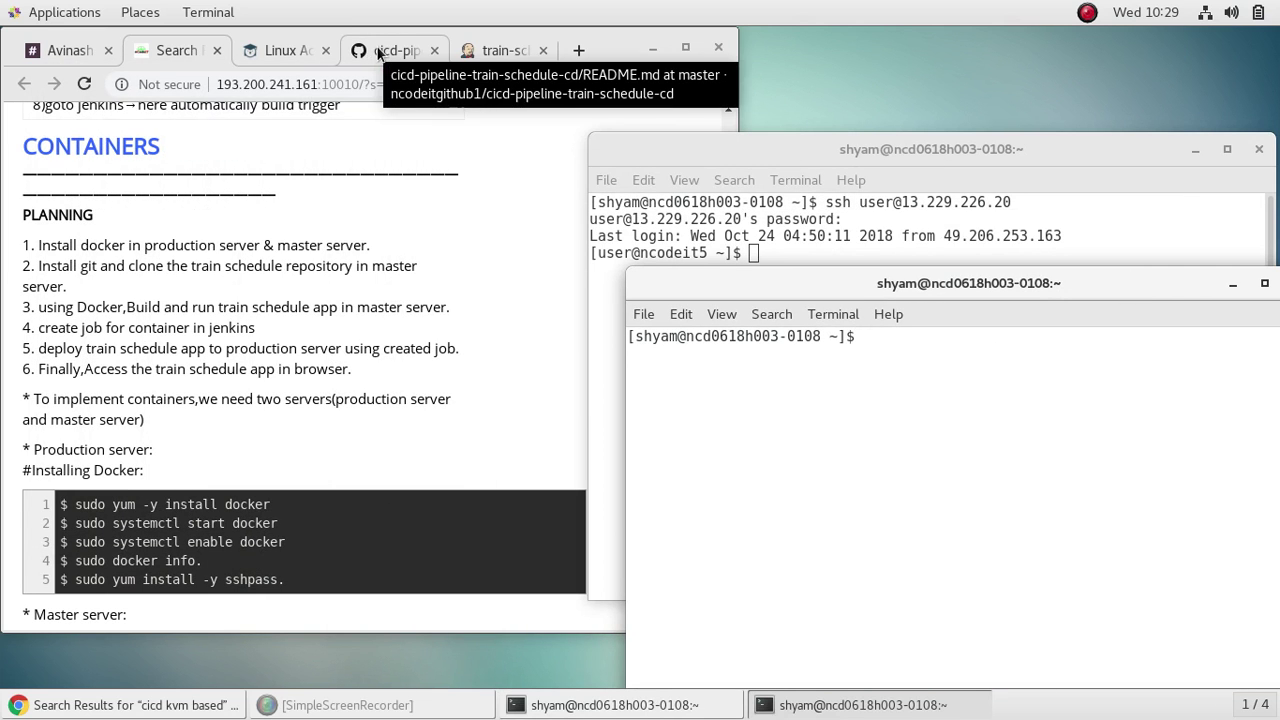
click(282, 50)
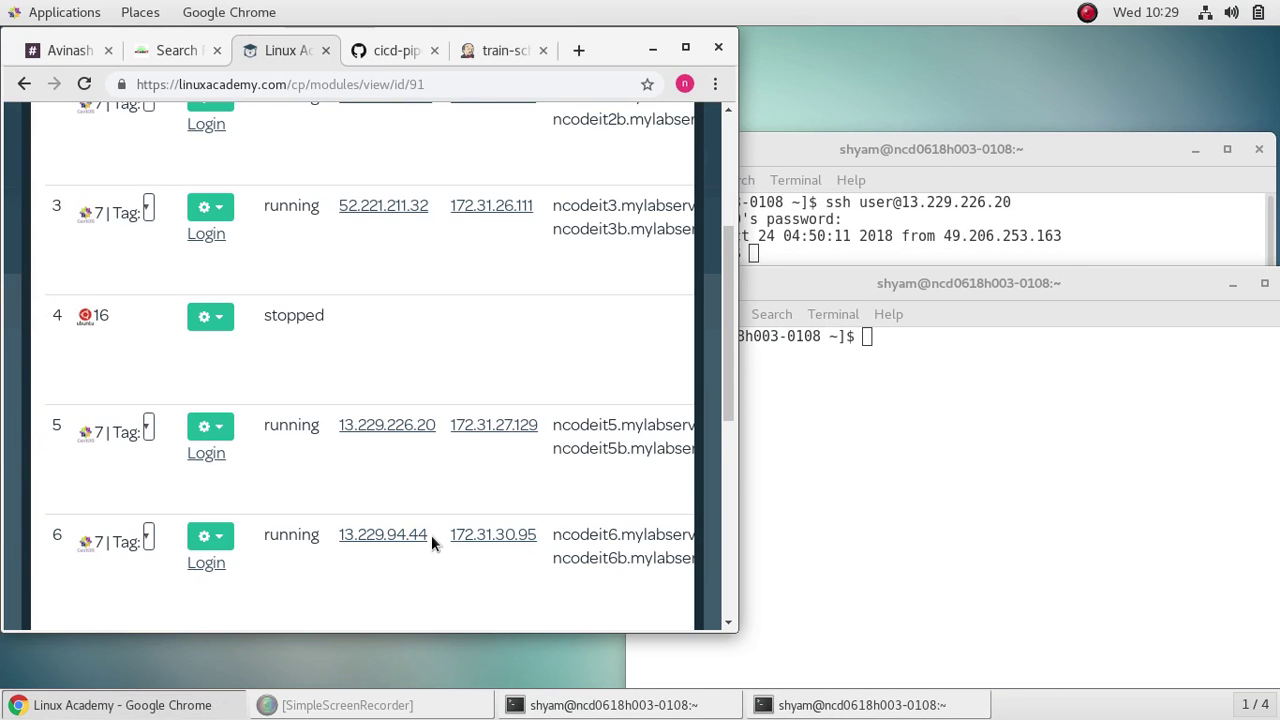
drag(431, 535, 338, 532)
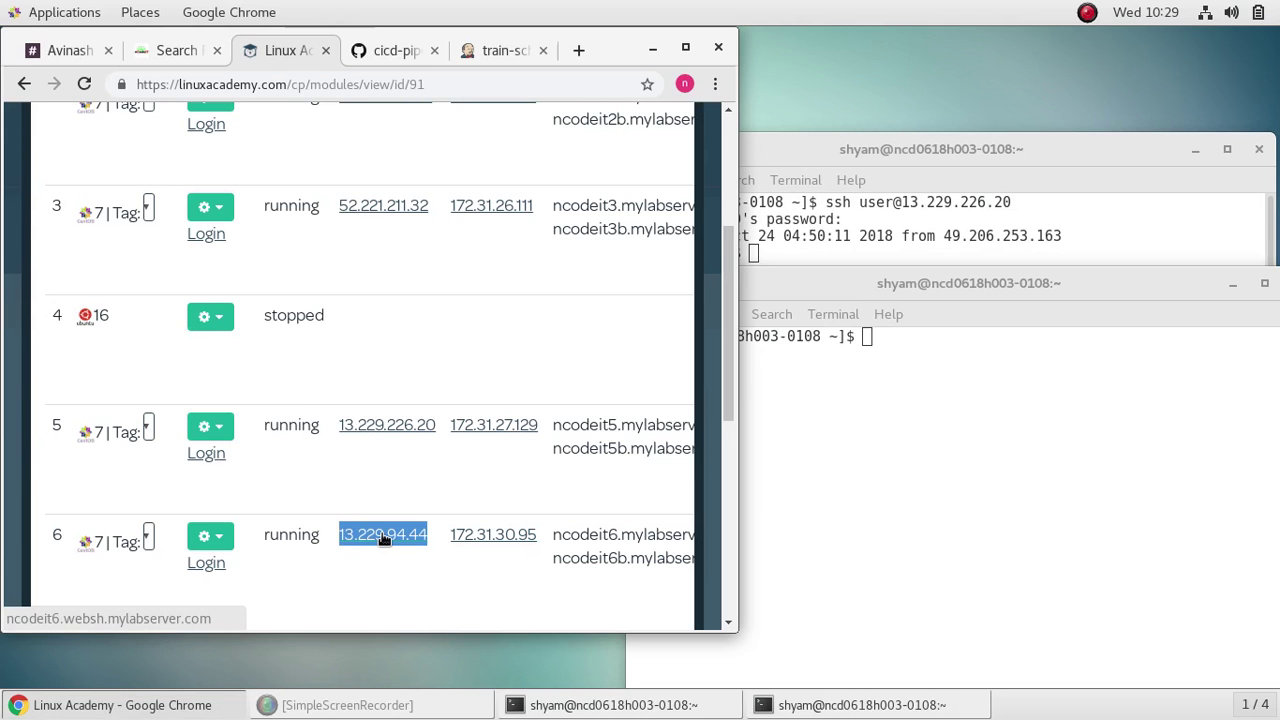
right_click(383, 538)
click(442, 429)
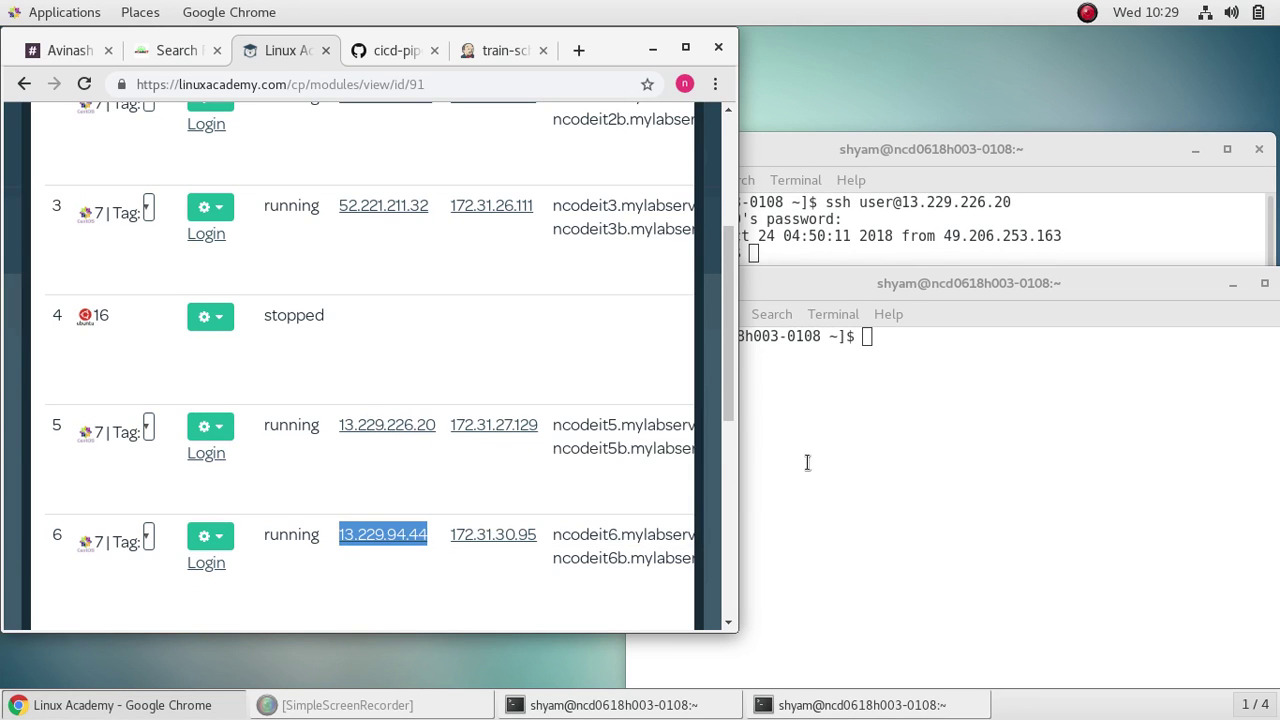
click(807, 462)
Step: Run ssh to 13.229.94.44 and answer 'yes' to accept the host key
key(Up)
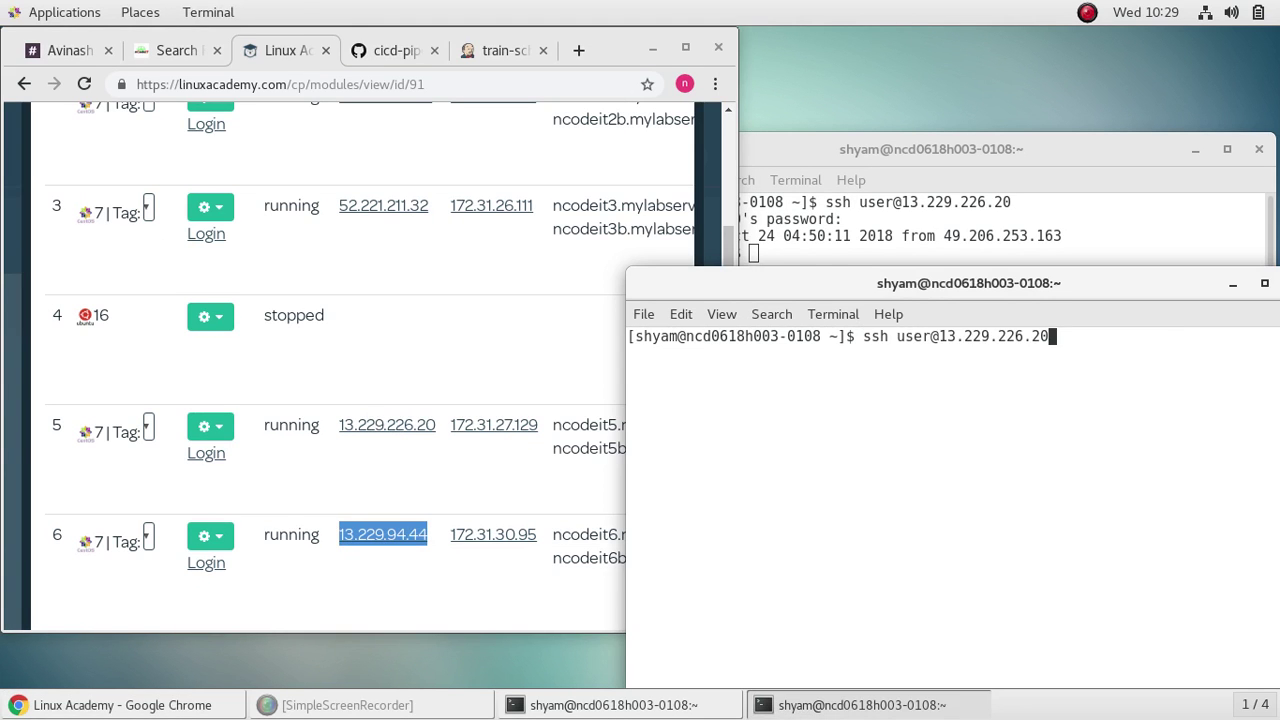
key(BackSpace)
key(BackSpace)
key(BackSpace)
key(BackSpace)
key(BackSpace)
key(BackSpace)
key(BackSpace)
key(BackSpace)
key(BackSpace)
key(BackSpace)
key(BackSpace)
key(BackSpace)
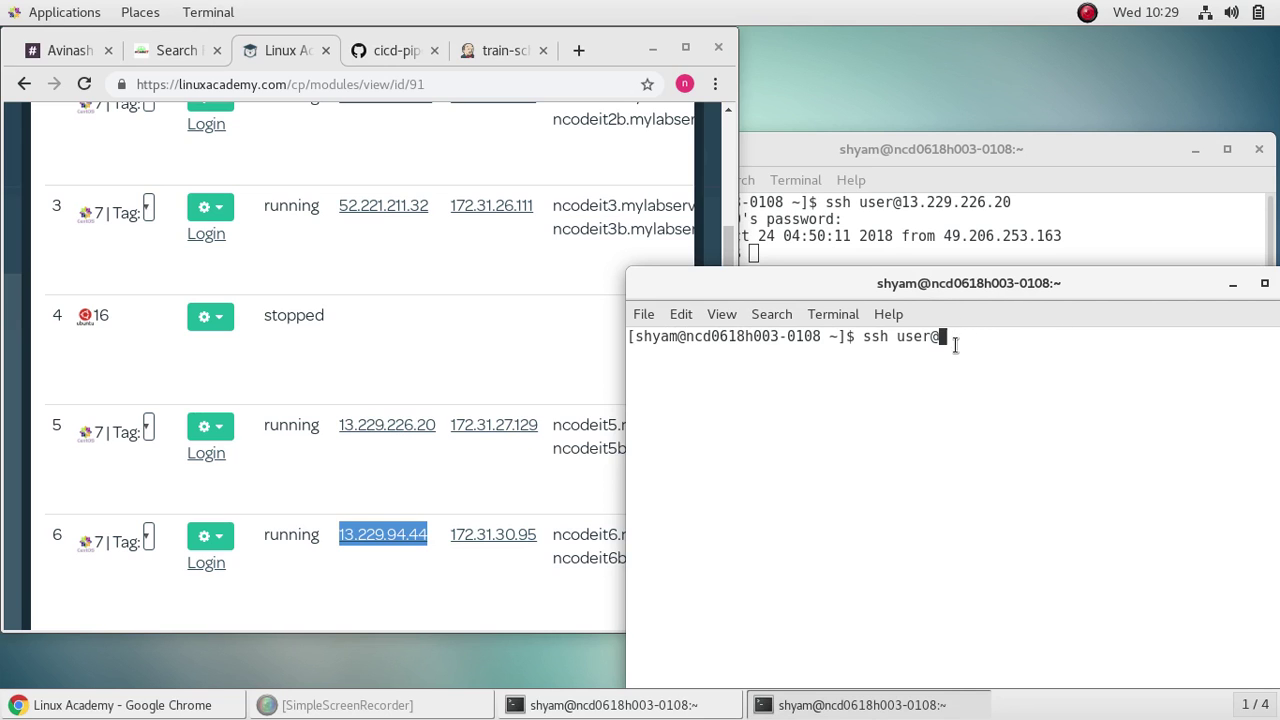
right_click(955, 340)
click(1003, 433)
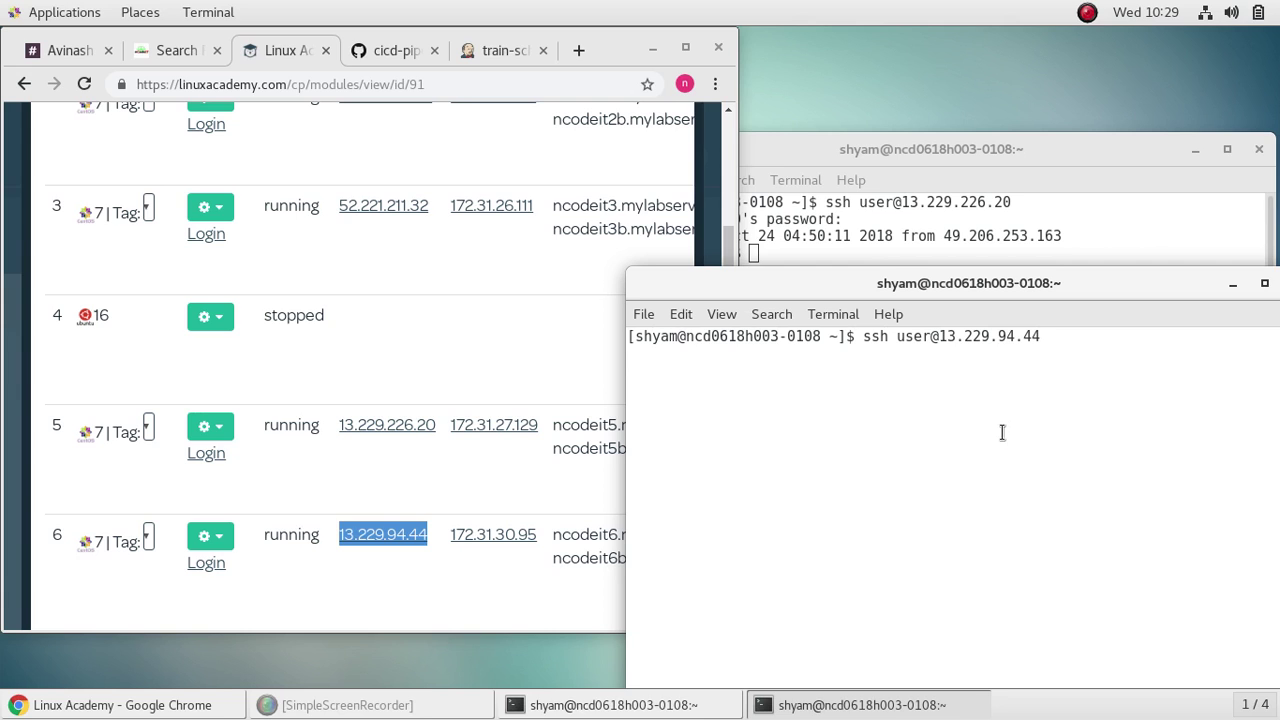
key(Return)
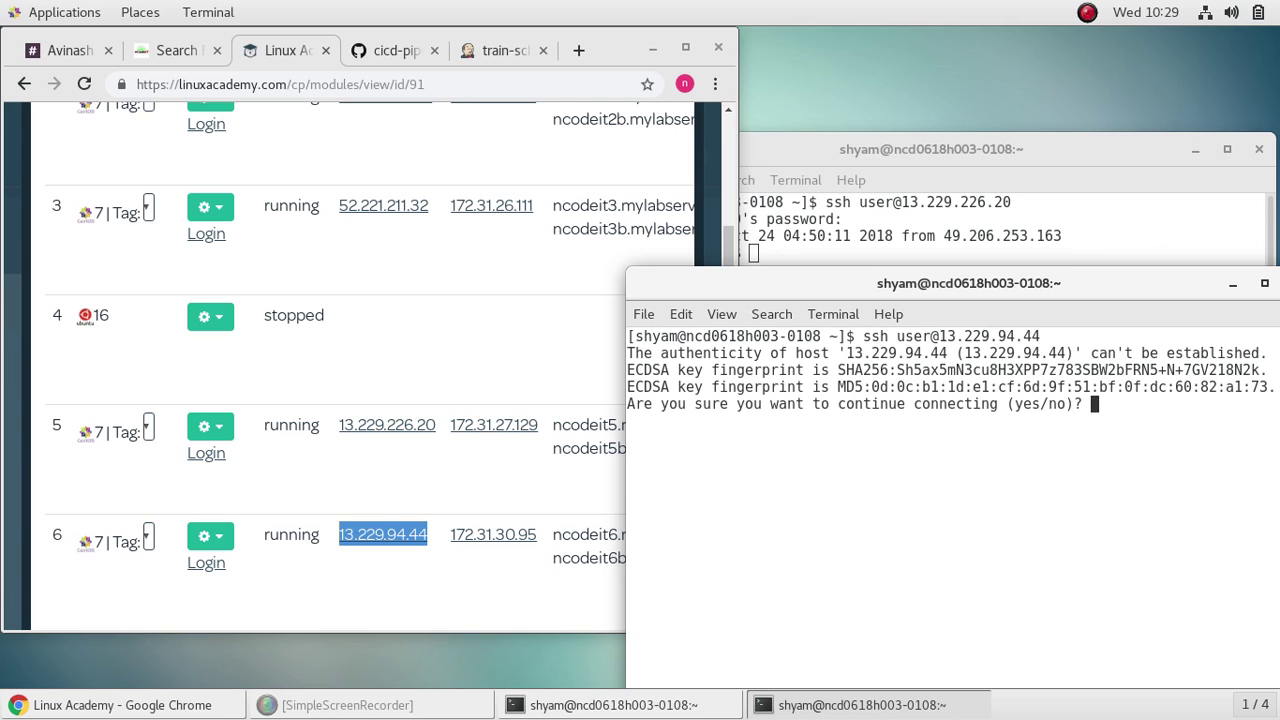
text(yes)
key(Return)
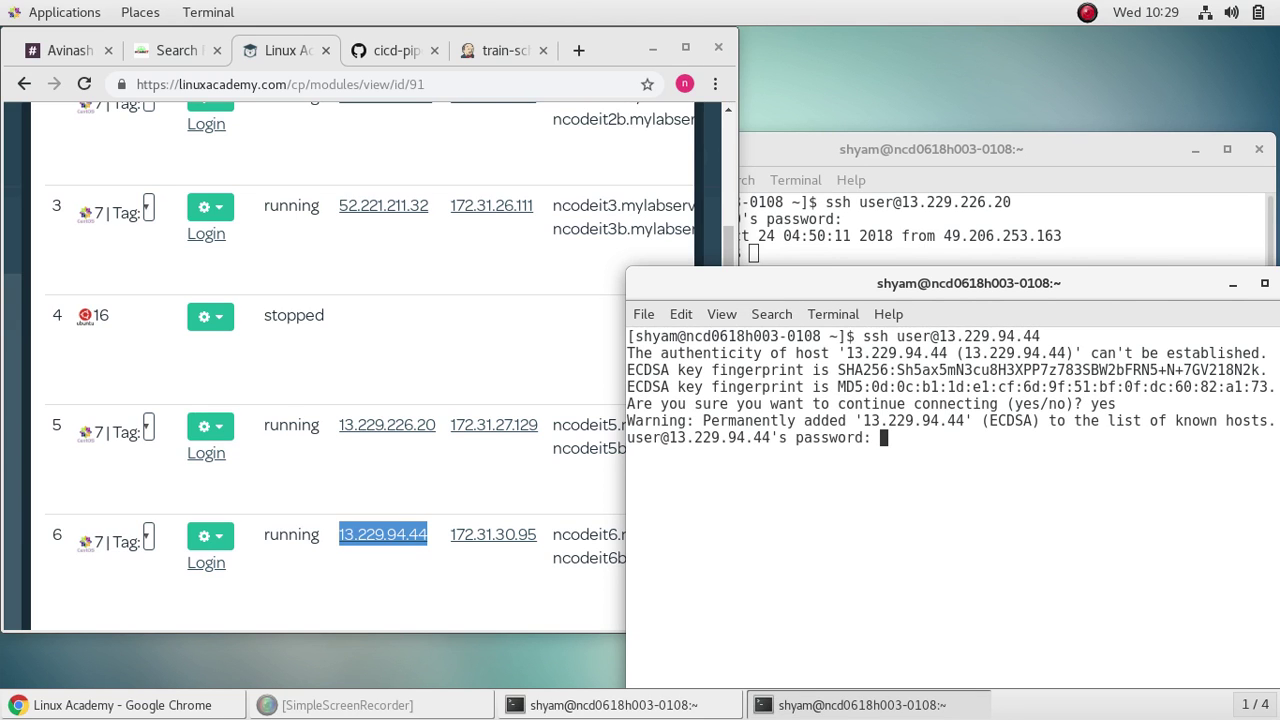
Step: Change the expired password, reconnect over SSH to 13.229.94.44, and clear the screen
key(Return)
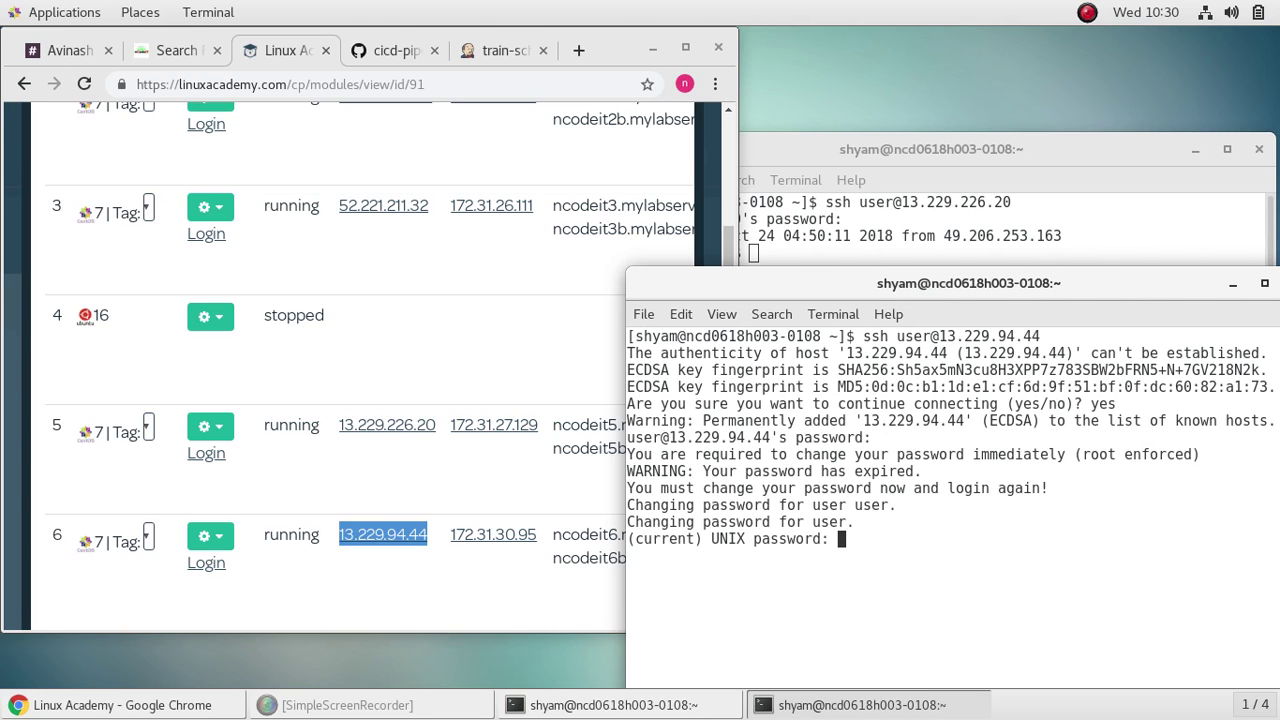
key(Return)
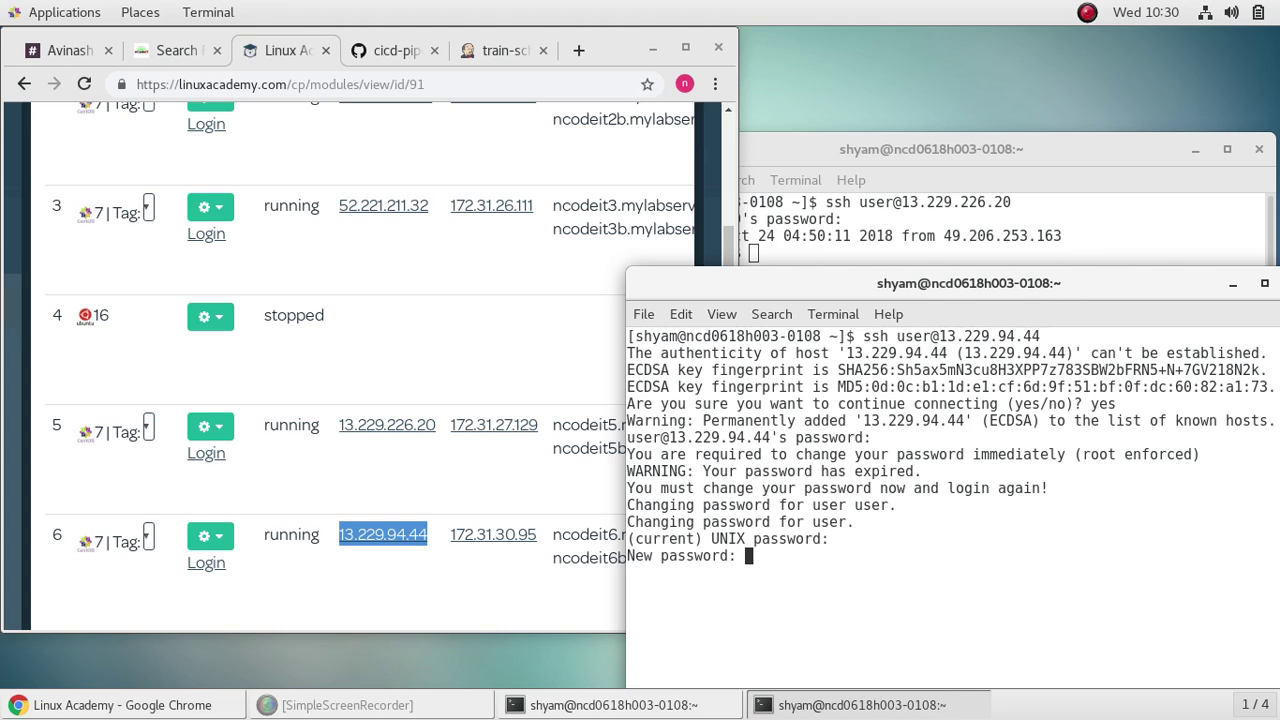
key(Return)
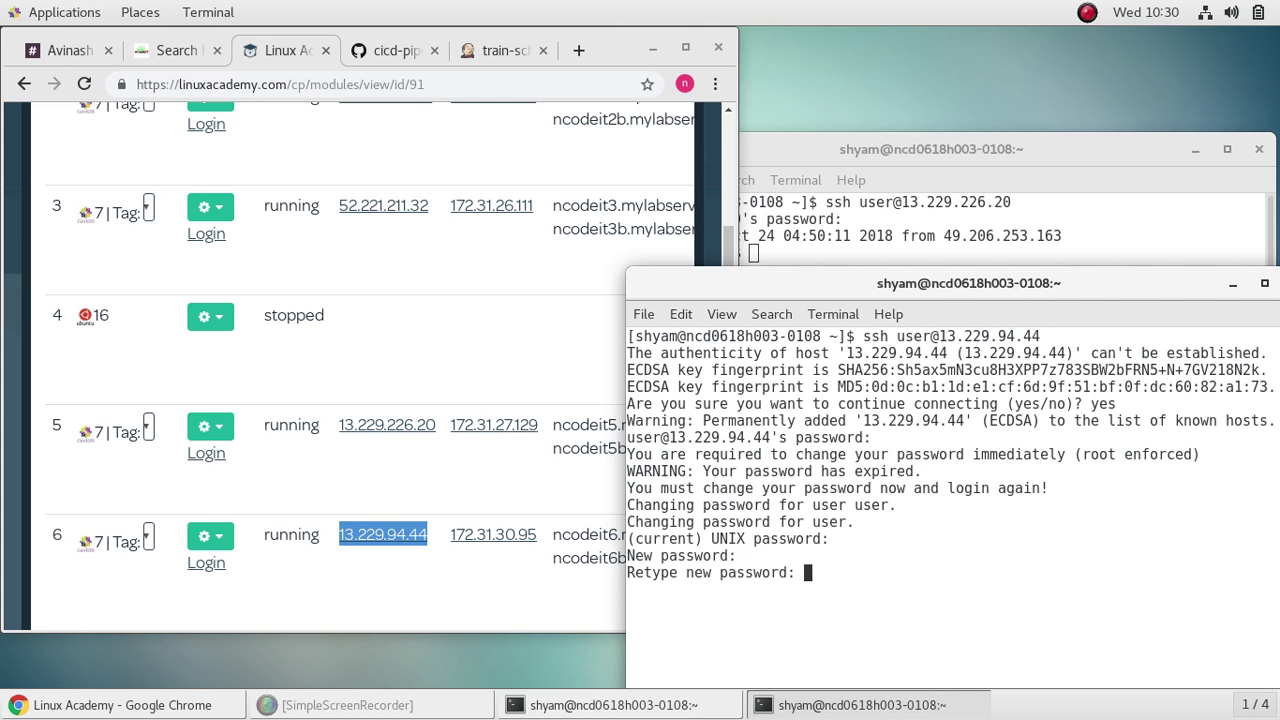
key(Return)
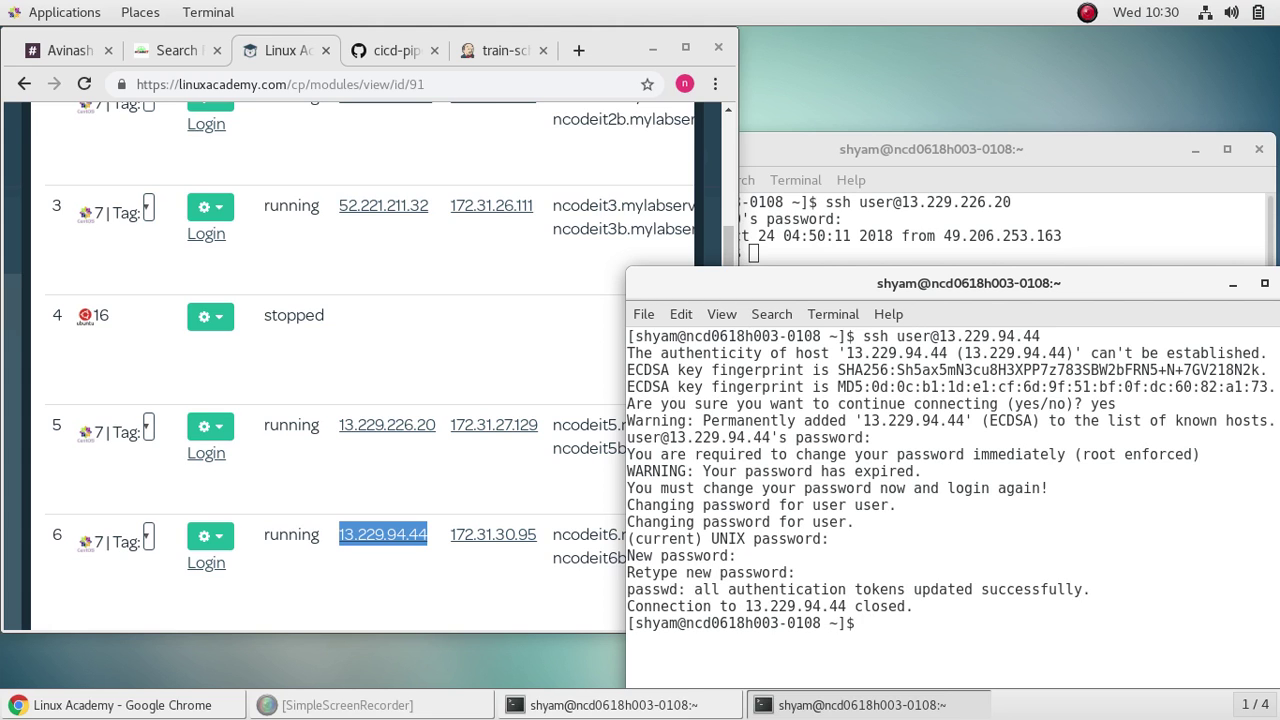
key(Up)
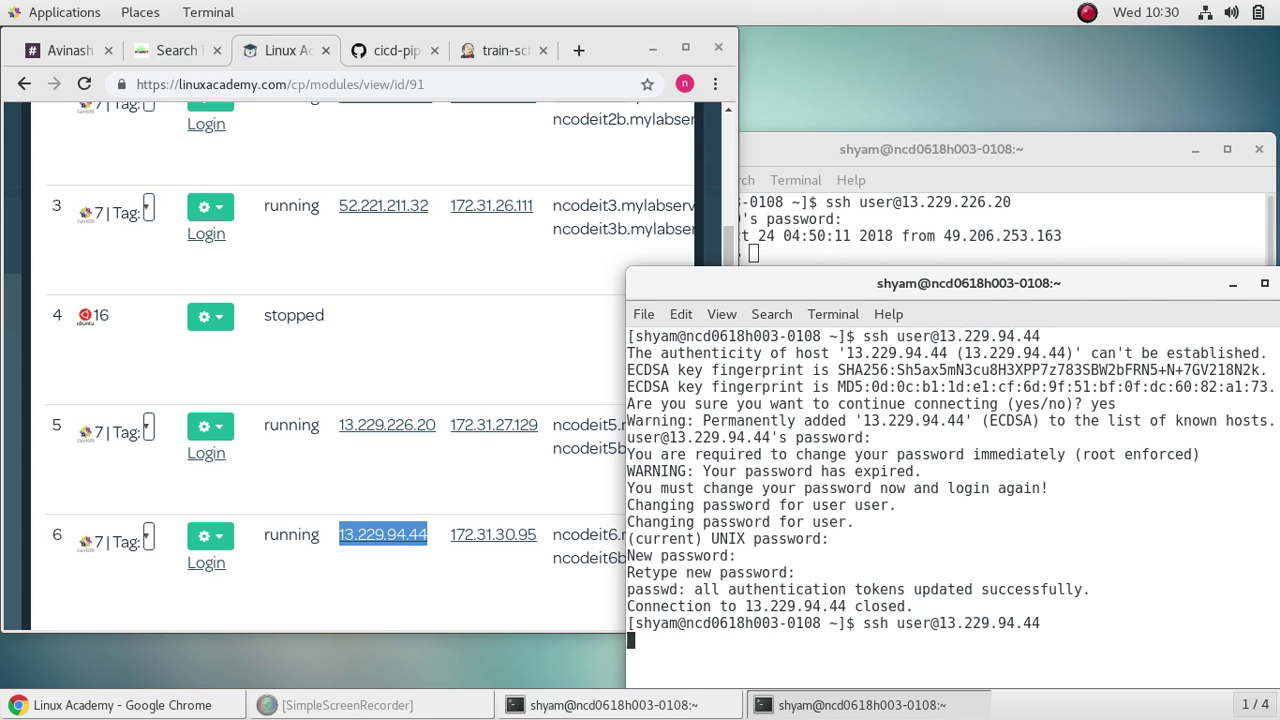
key(Return)
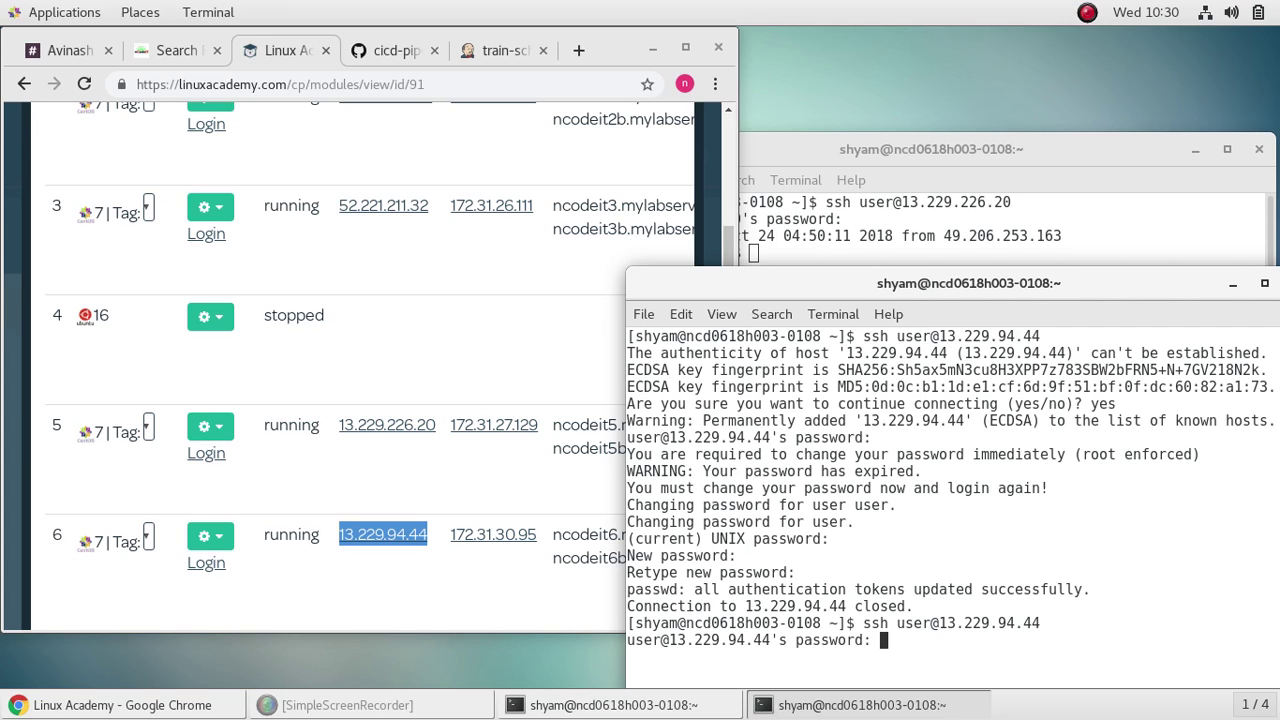
key(Return)
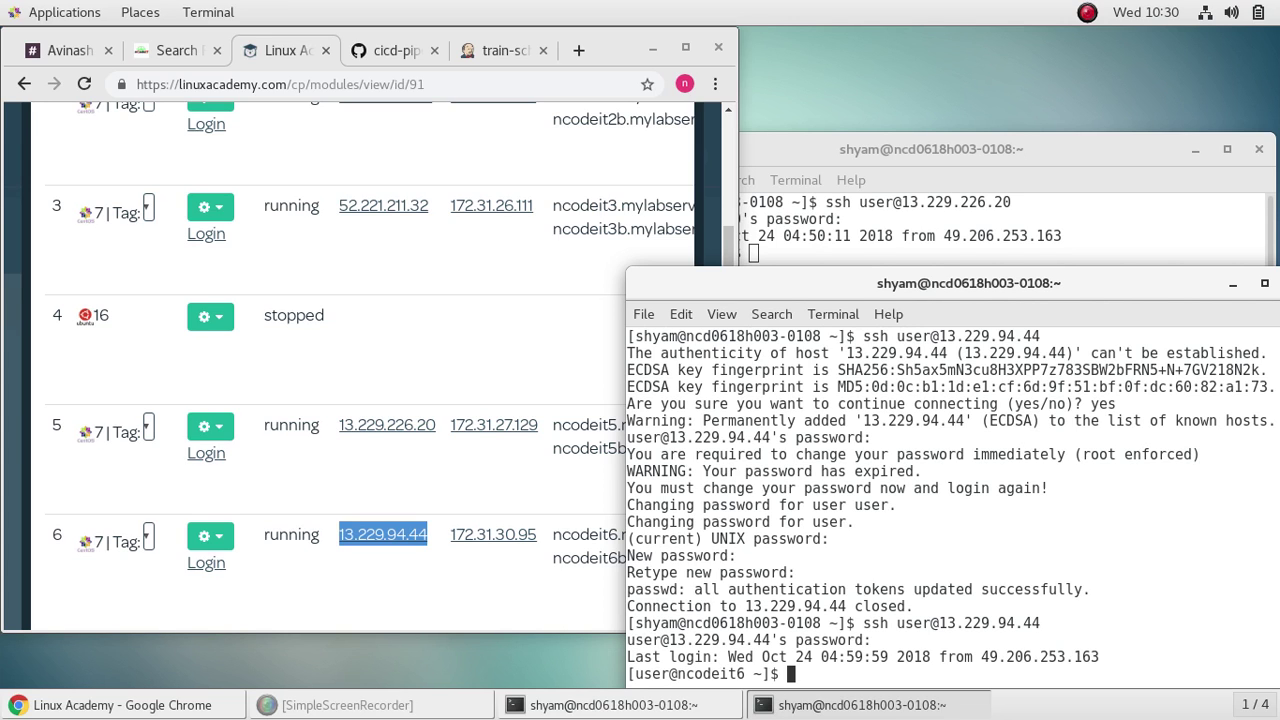
text(clear)
key(Return)
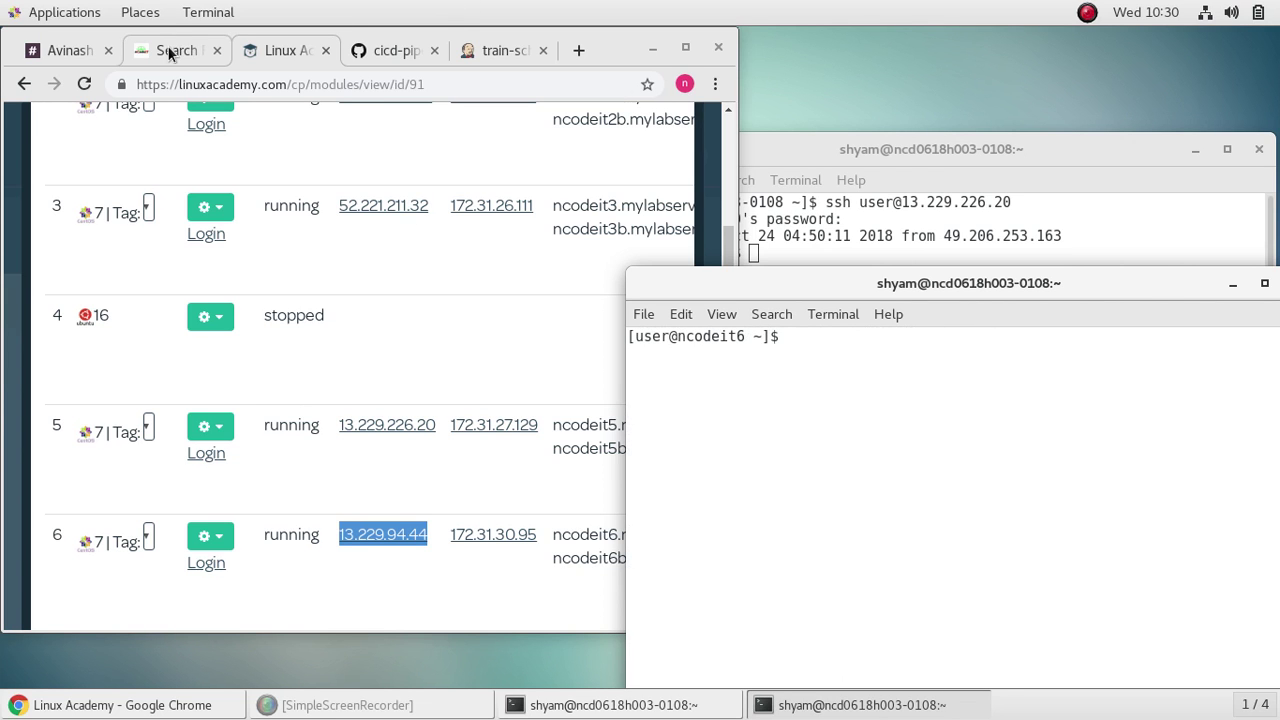
Step: Run 'sudo yum -y install docker' on ncodeit6 and enter the sudo password
click(168, 50)
click(871, 529)
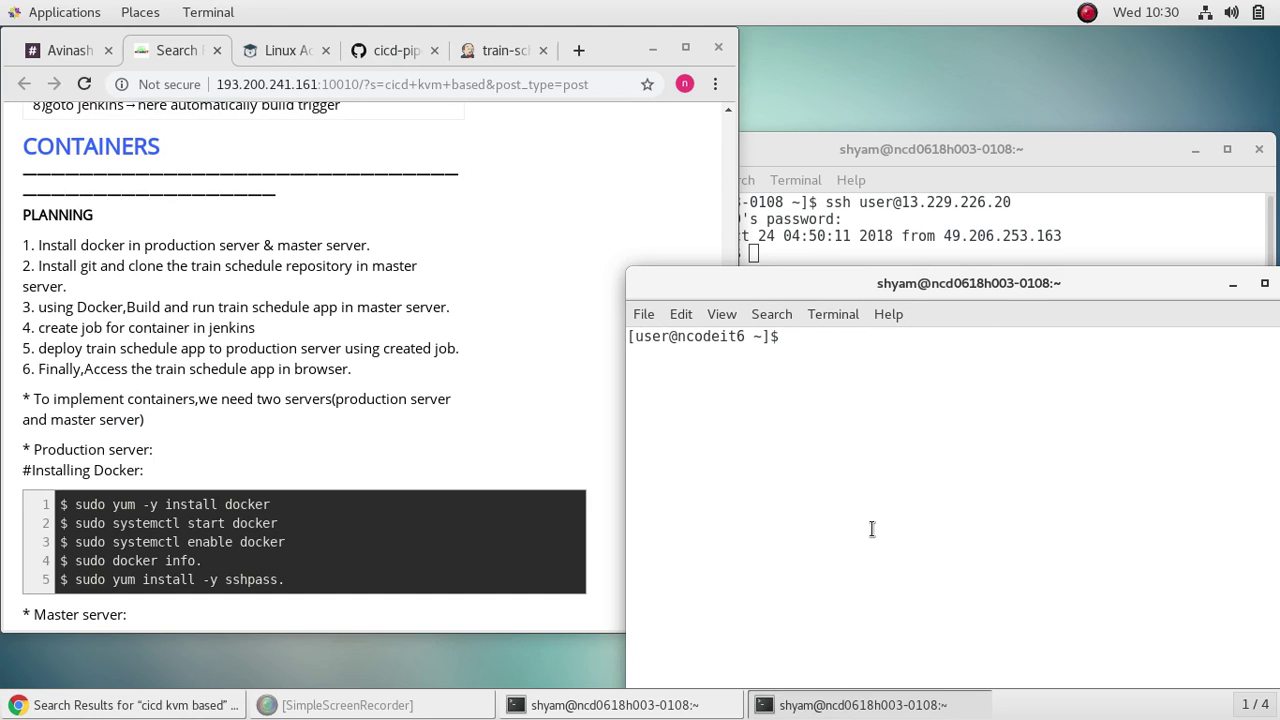
text(sudo yum -y install)
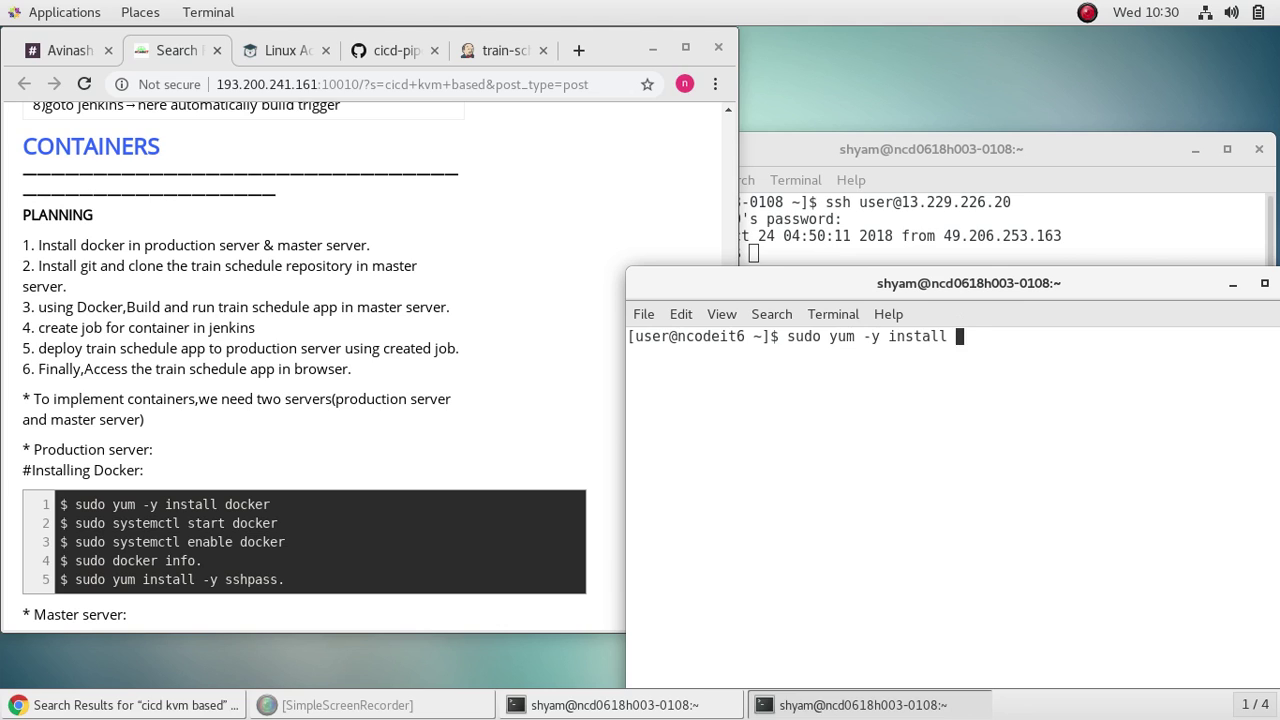
text( docker)
key(Return)
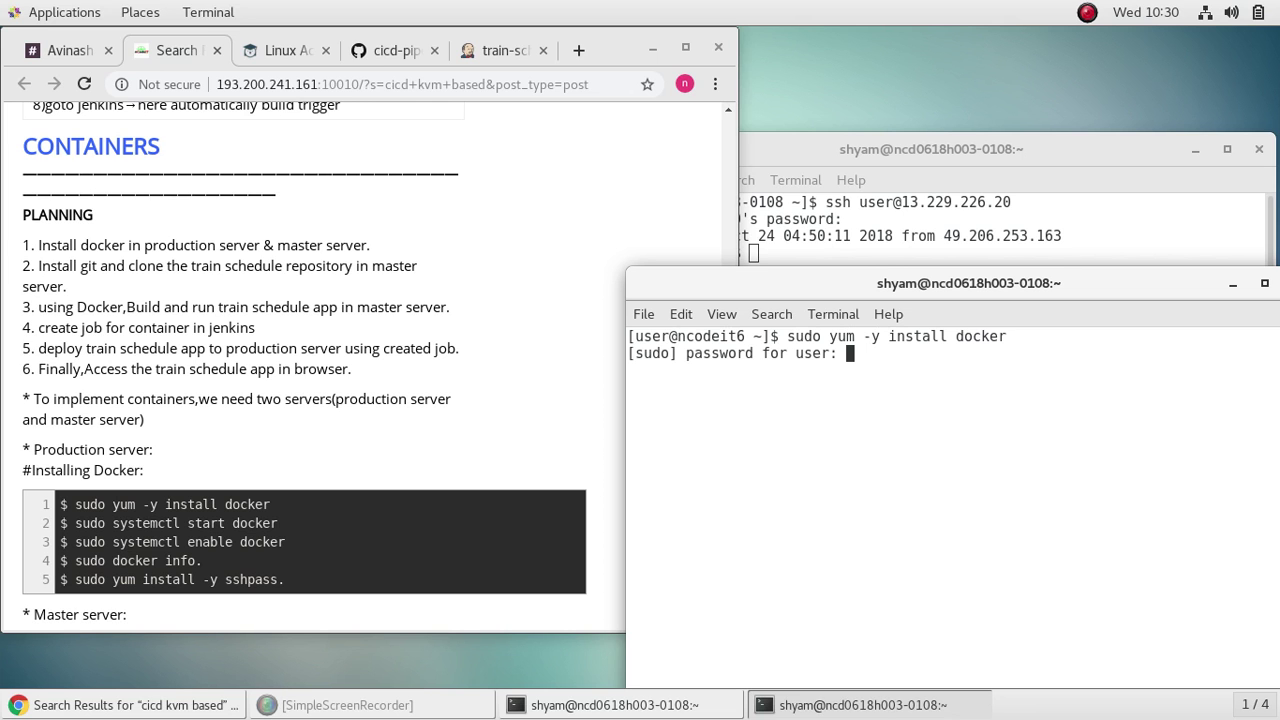
key(Return)
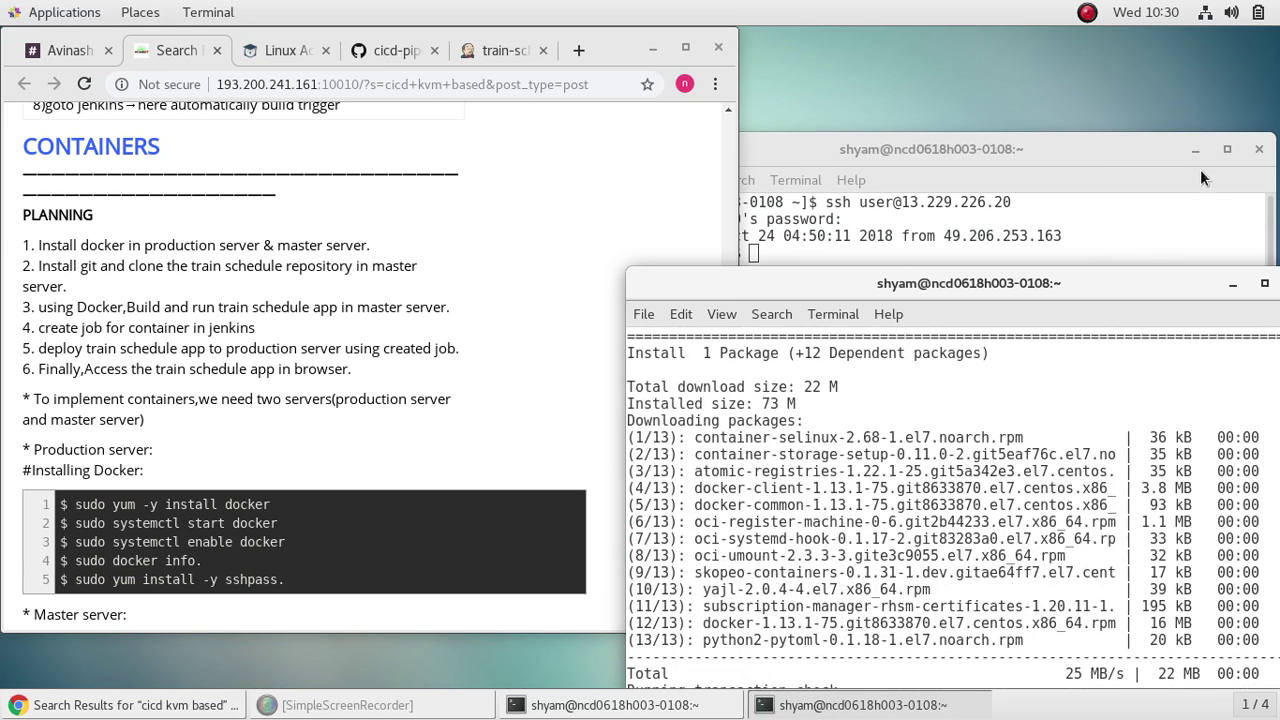
Step: Follow the yum install to Complete!, then type 'sudo systemctl start docker'
click(1193, 152)
drag(1130, 292, 1122, 52)
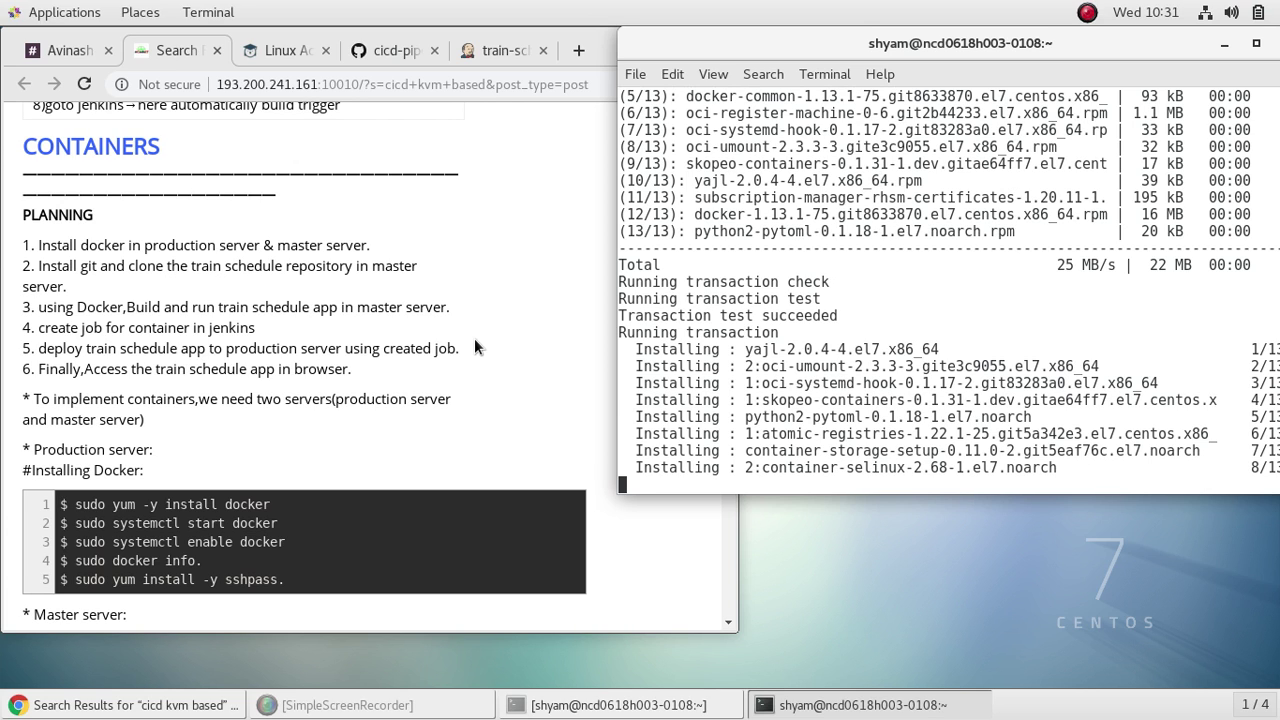
scroll(475, 341, down, 3)
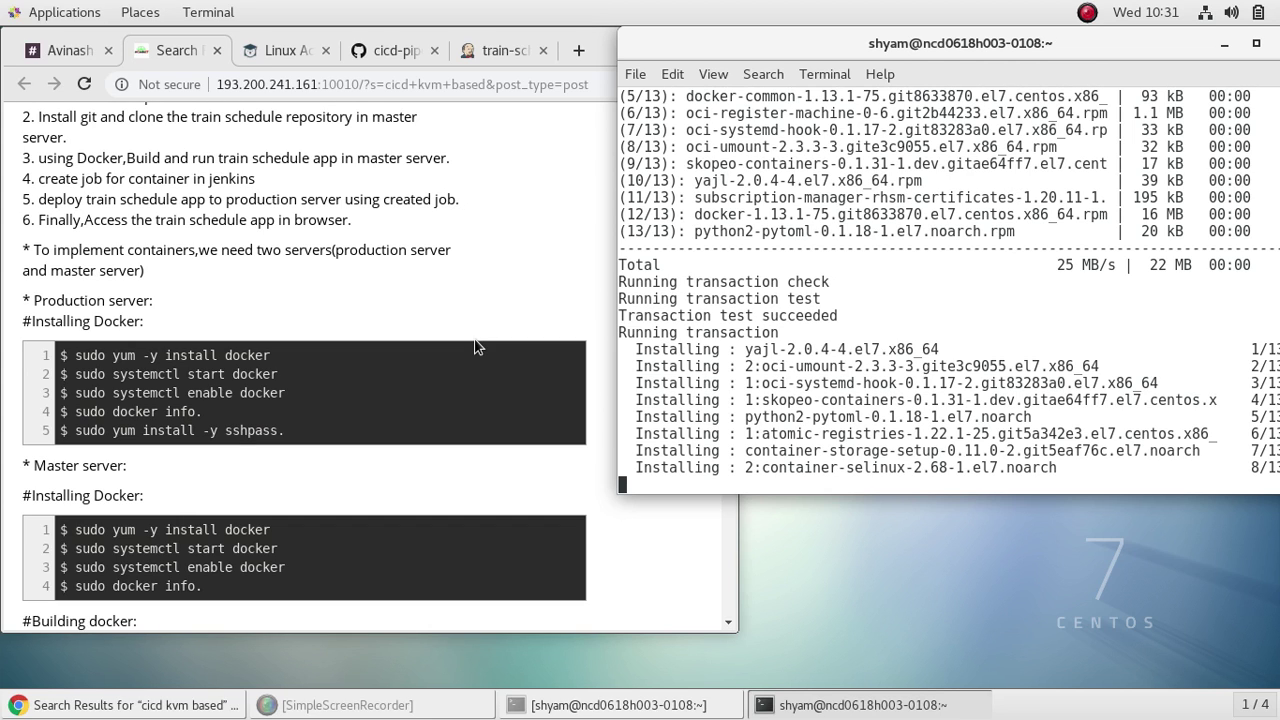
scroll(477, 346, up, 1)
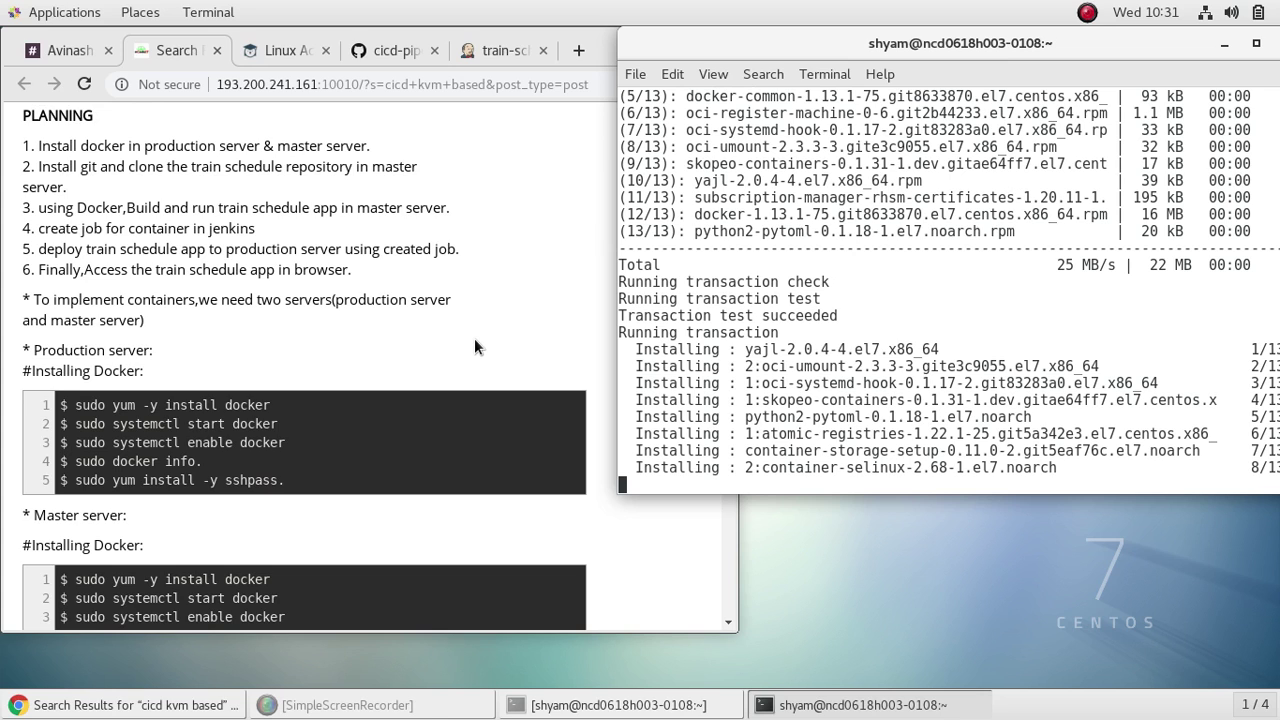
scroll(475, 345, down, 4)
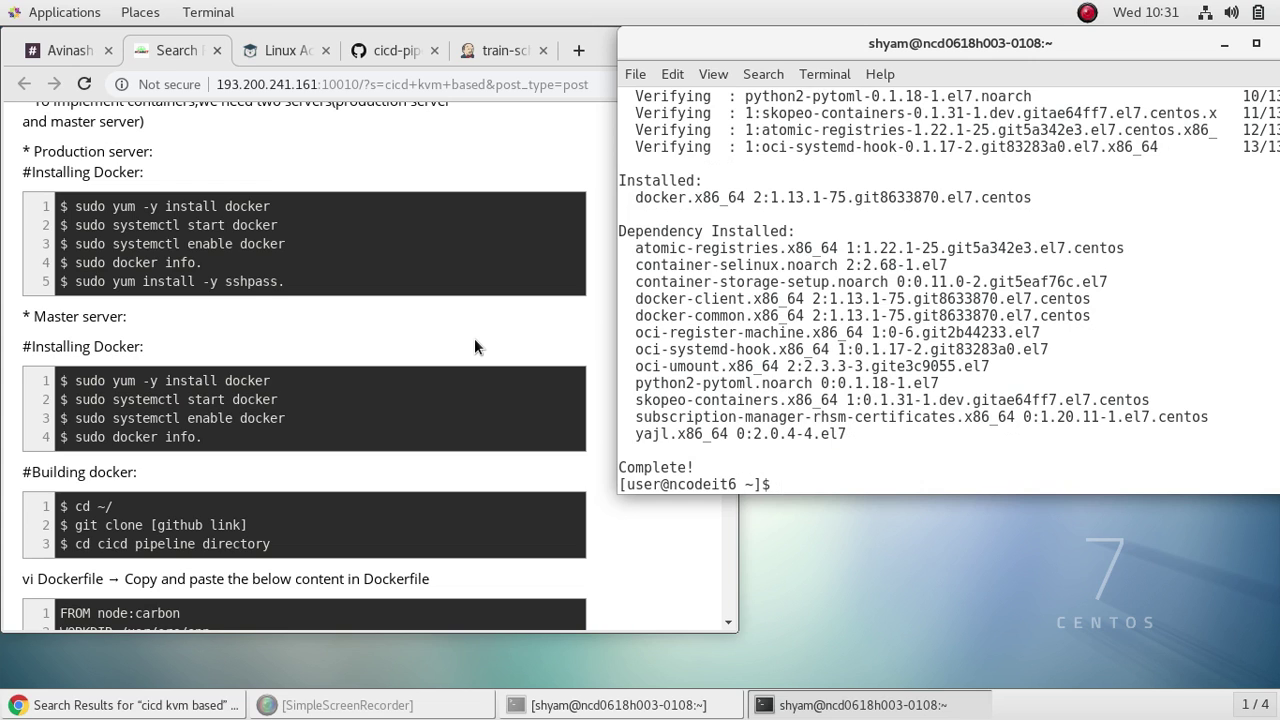
text(sudo systemc)
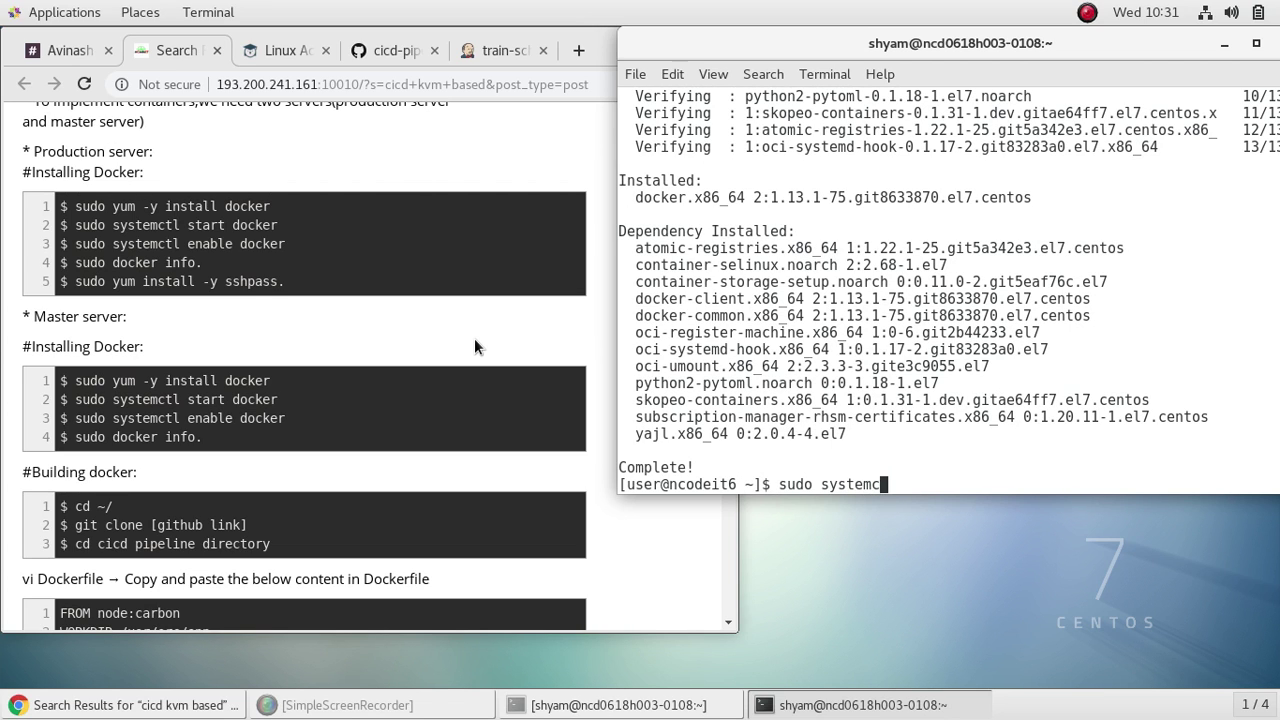
text(tl start docker)
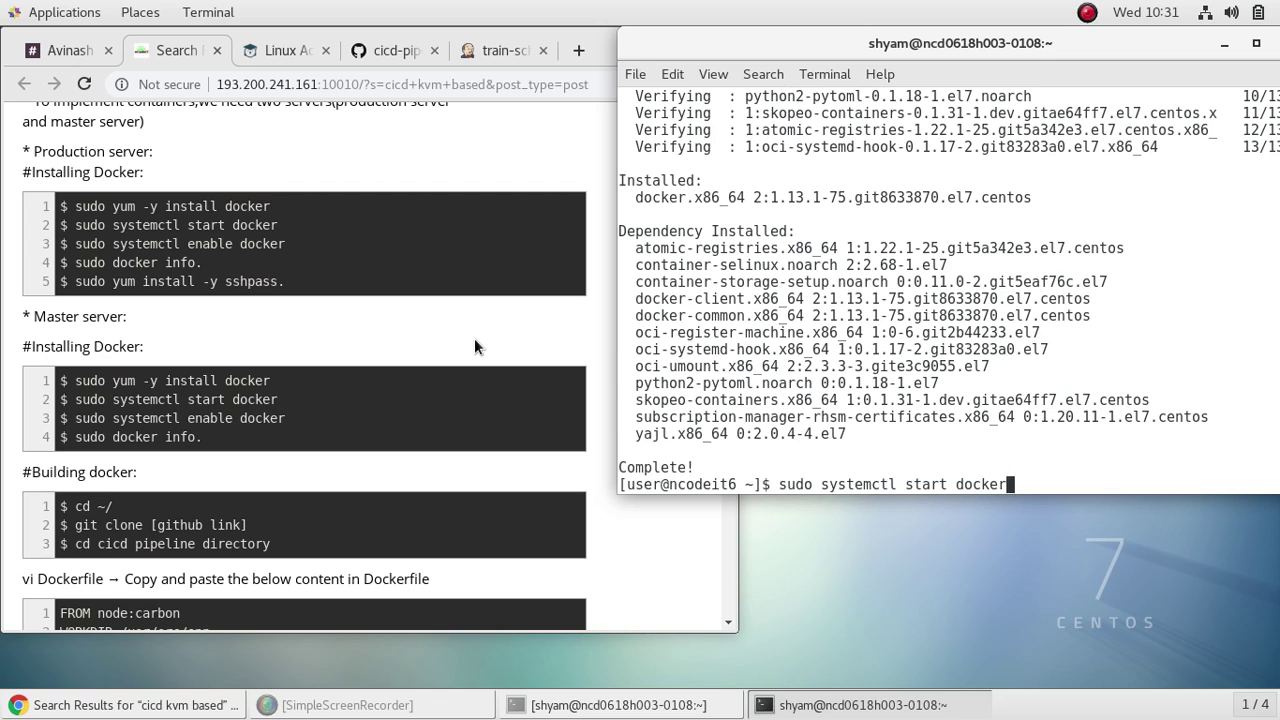
Step: Start the Docker service on ncodeit6 and enable it at boot with systemctl
key(Return)
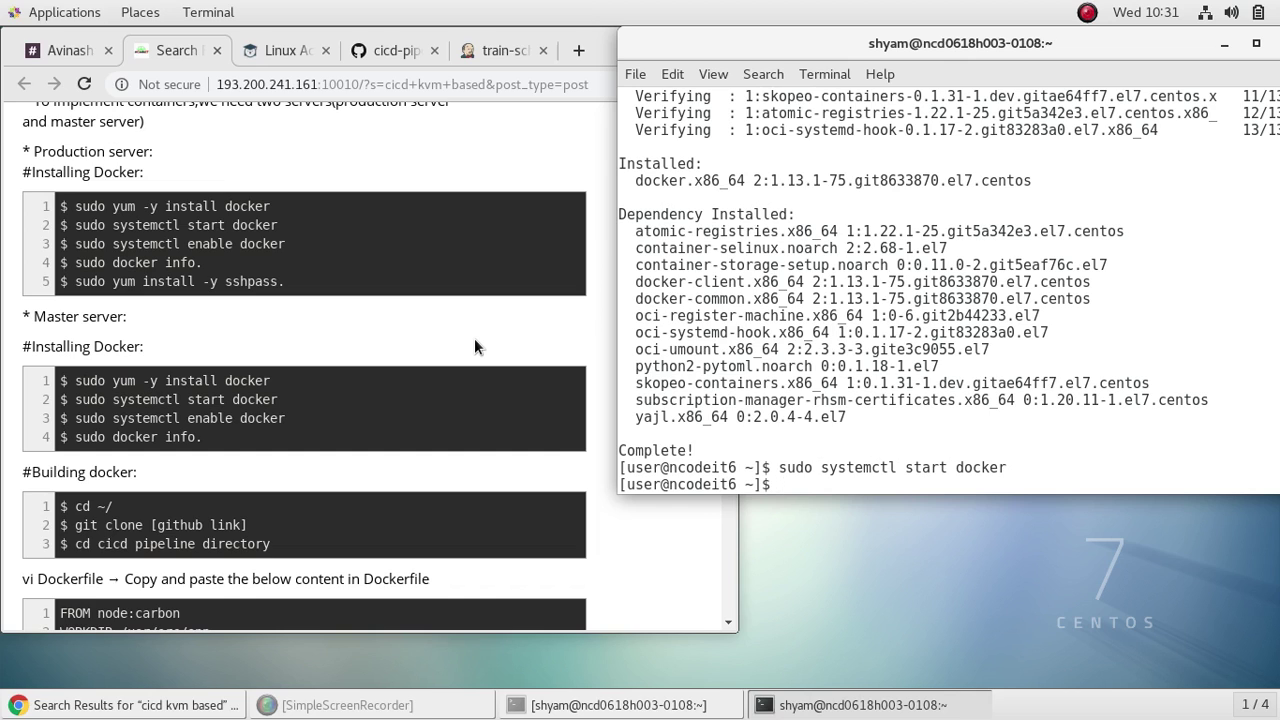
key(Up)
key(Left)
key(Left)
key(Left)
key(Left)
key(Left)
key(Left)
key(Left)
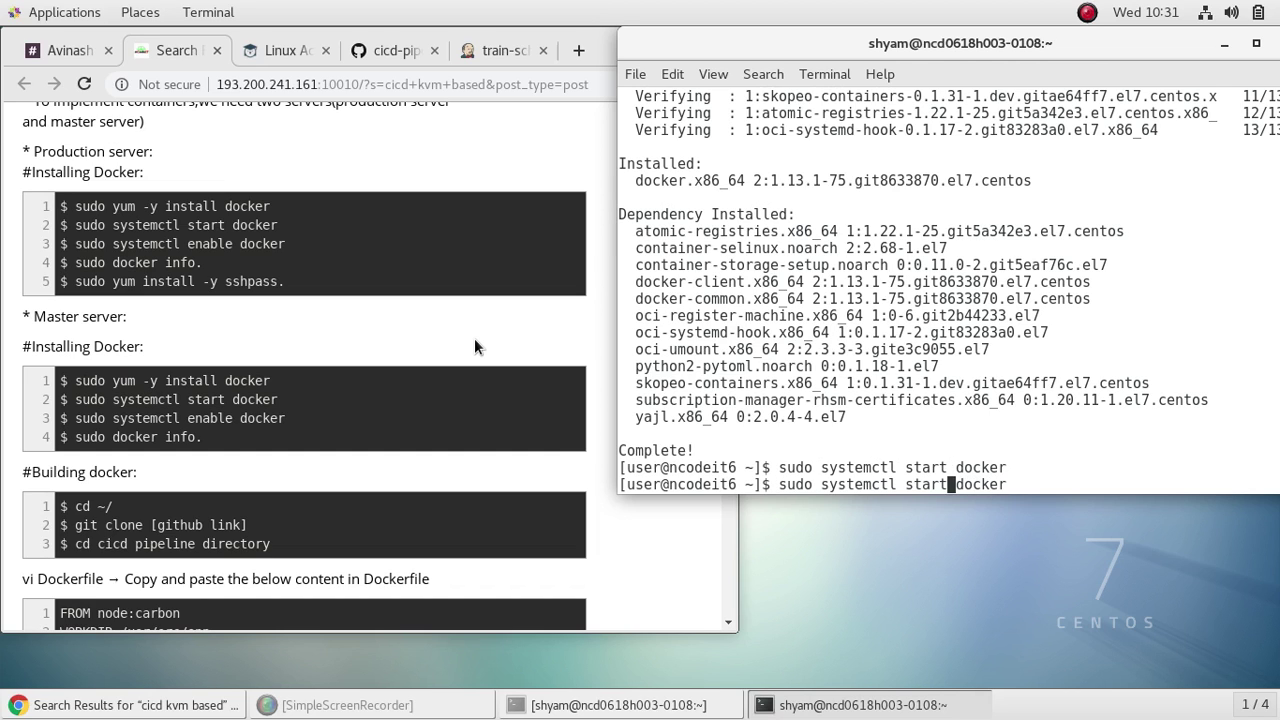
key(BackSpace)
key(BackSpace)
key(BackSpace)
key(BackSpace)
key(BackSpace)
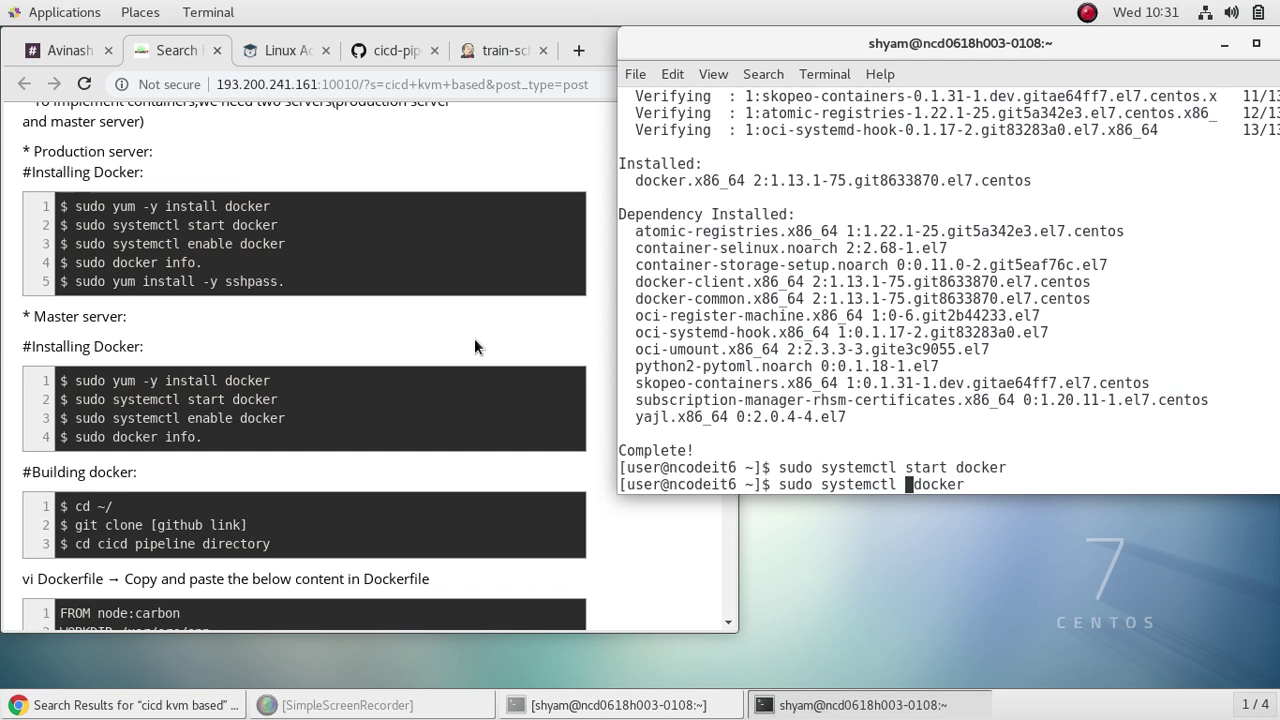
text(enable)
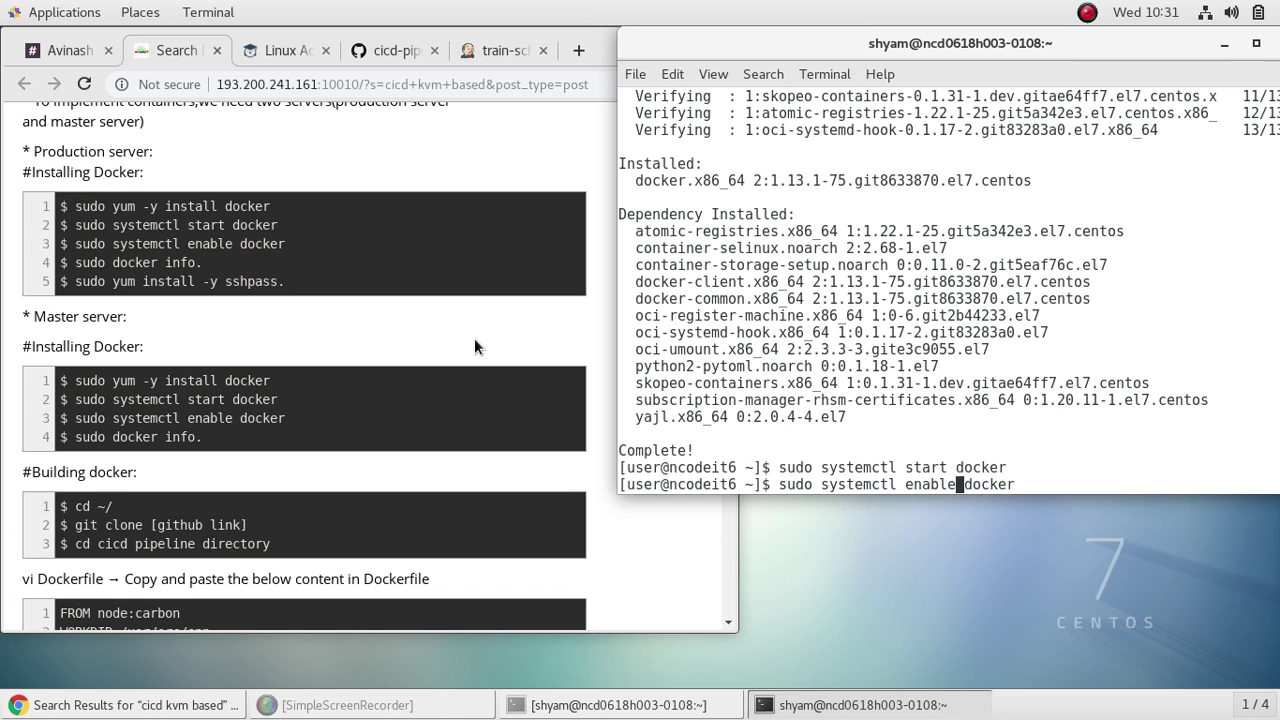
key(Return)
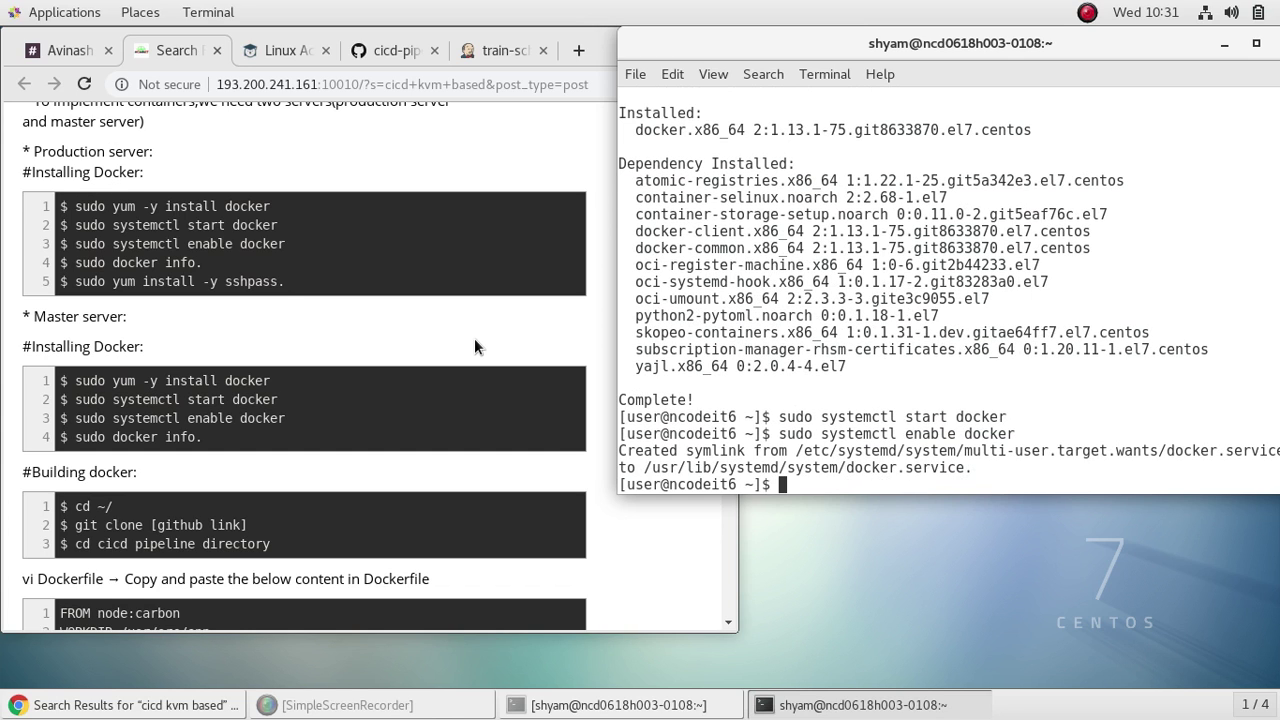
Step: Confirm Docker shows active (running), then list its details with sudo docker info
key(Up)
key(Left)
key(Left)
key(Left)
key(Left)
key(Left)
key(Left)
key(Left)
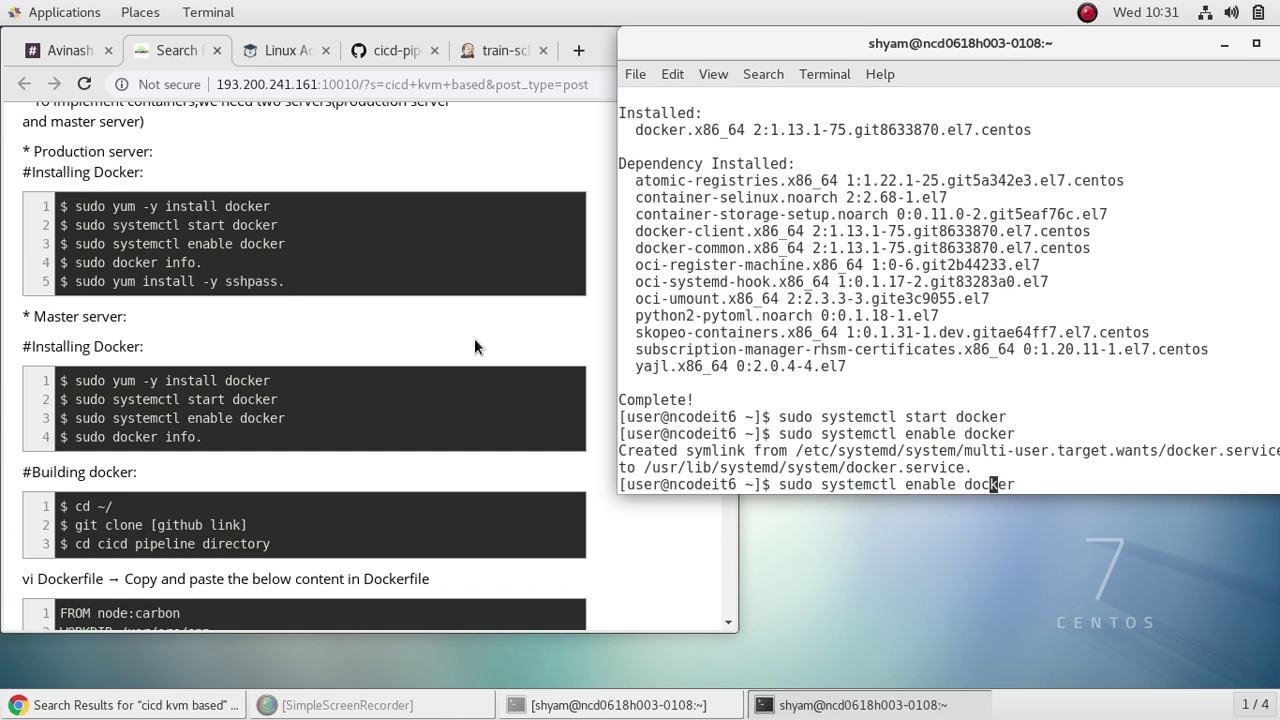
key(BackSpace)
key(BackSpace)
key(BackSpace)
key(BackSpace)
key(BackSpace)
key(BackSpace)
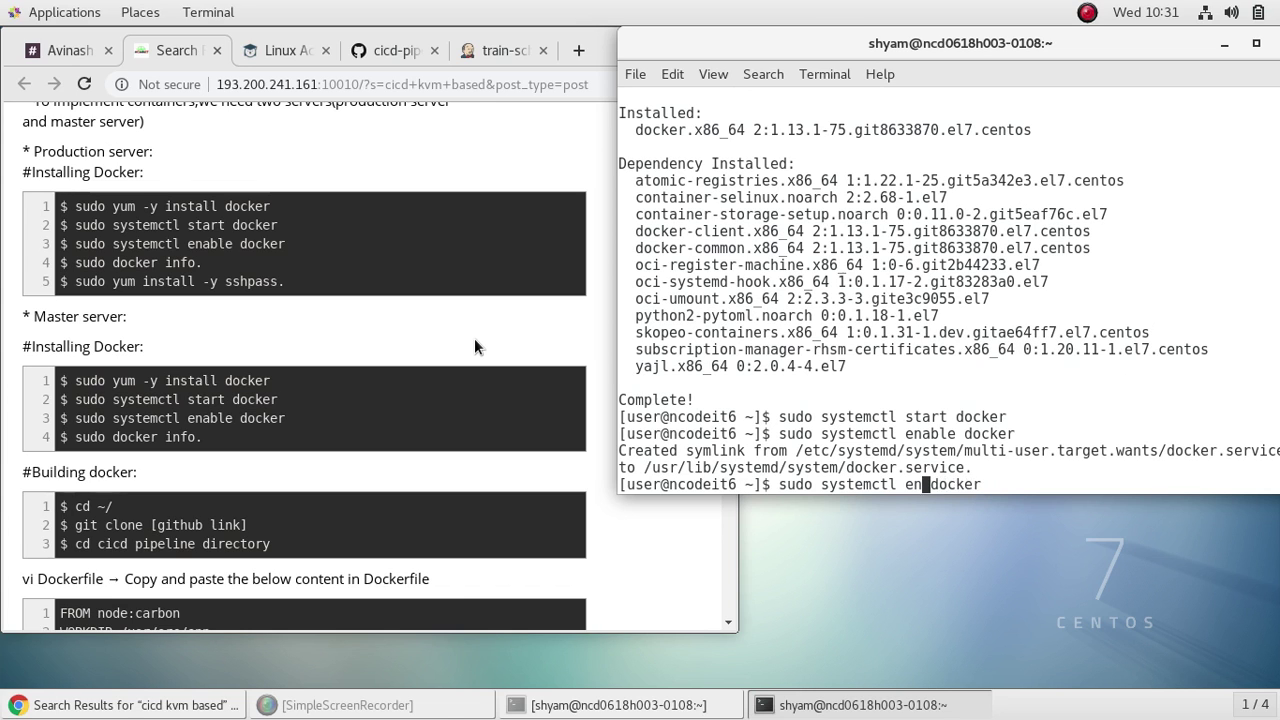
text(status)
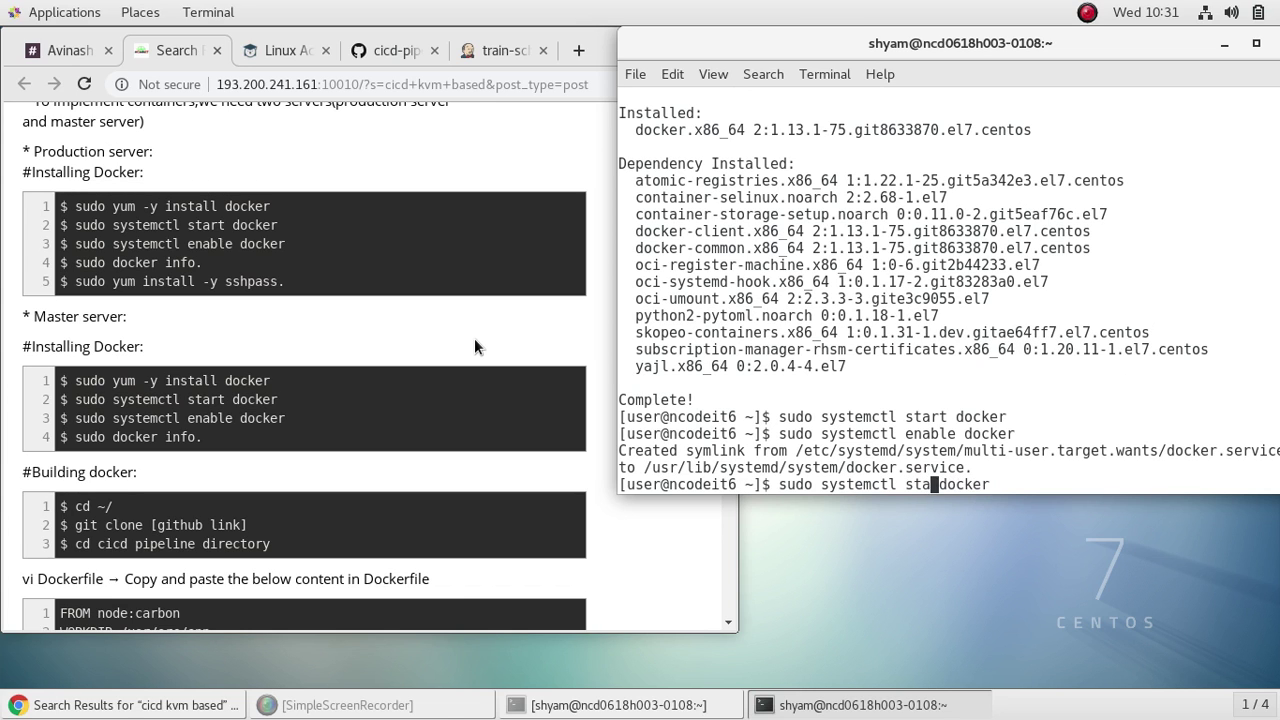
key(Return)
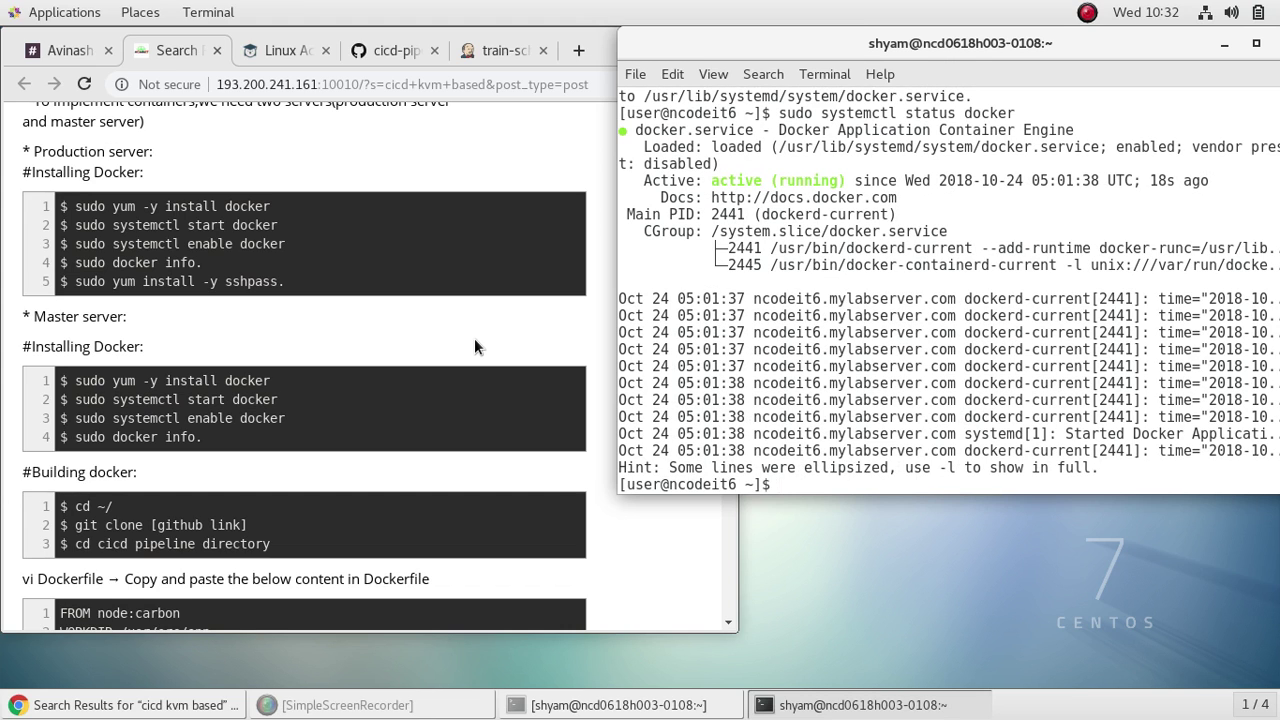
text(sudo docker info)
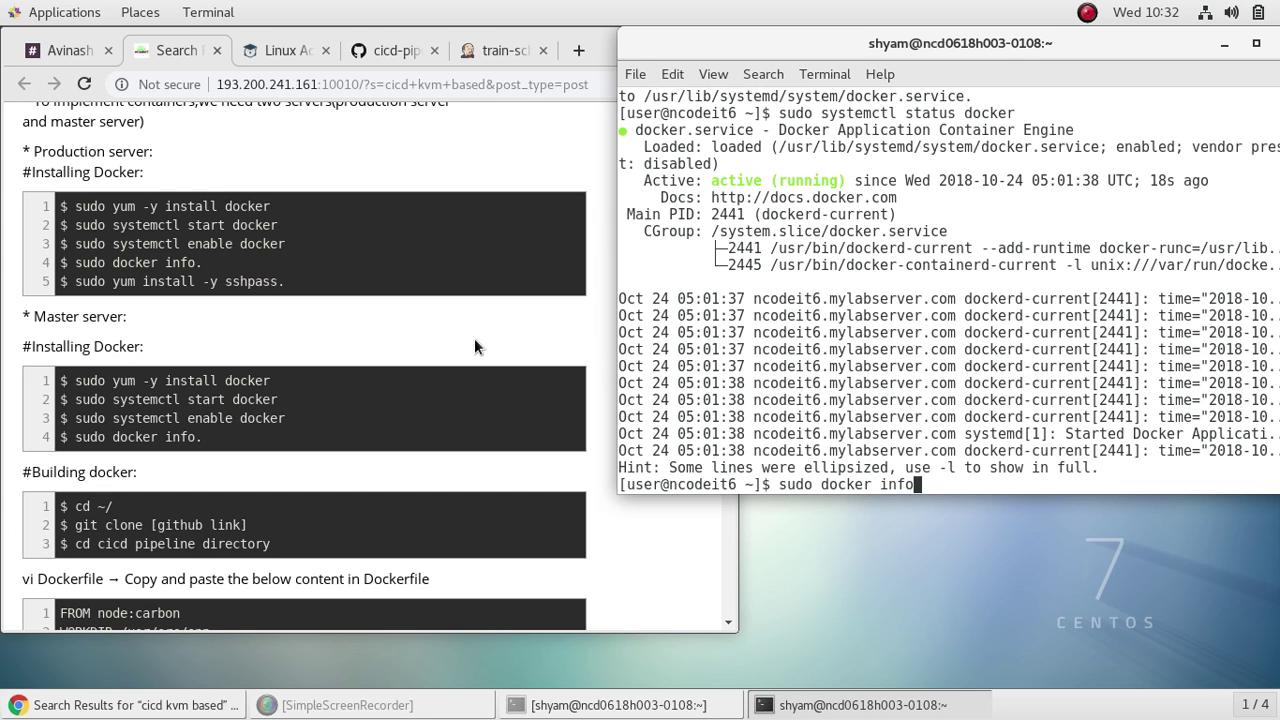
key(Return)
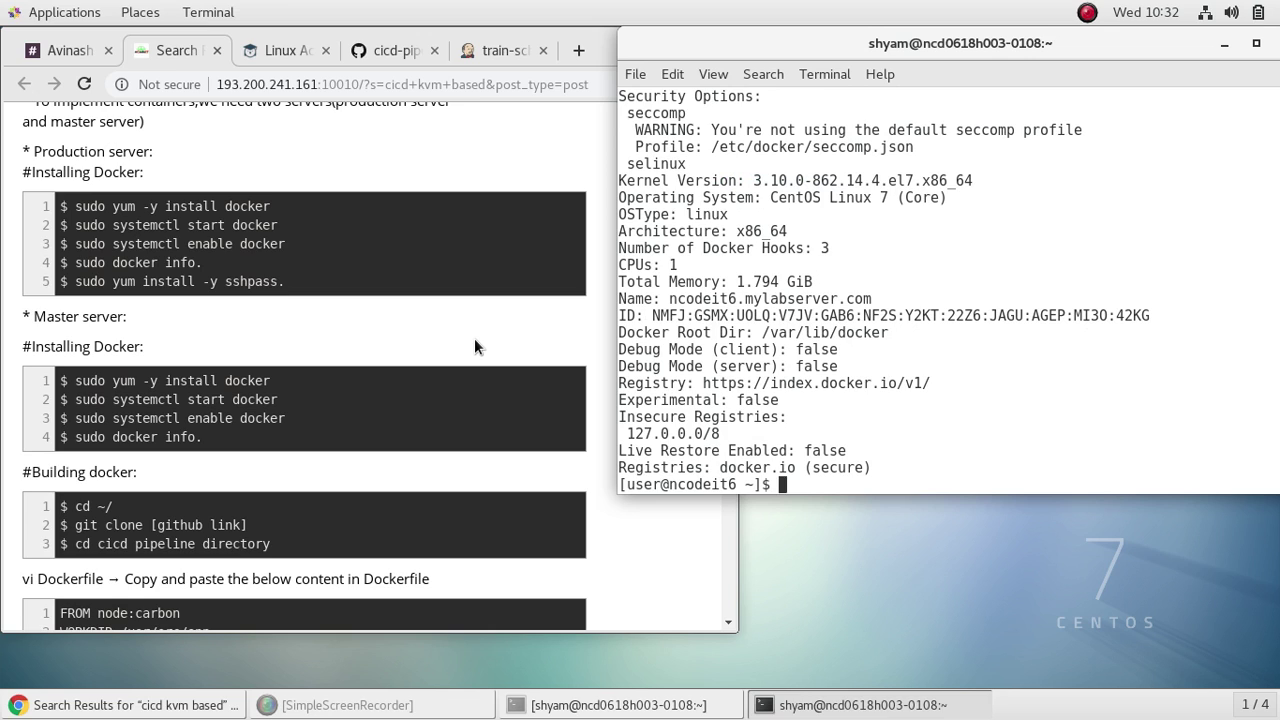
Step: Install sshpass on ncodeit6 with sudo yum install -y sshpass, then move the terminal down-left
text(sudo yum install -y)
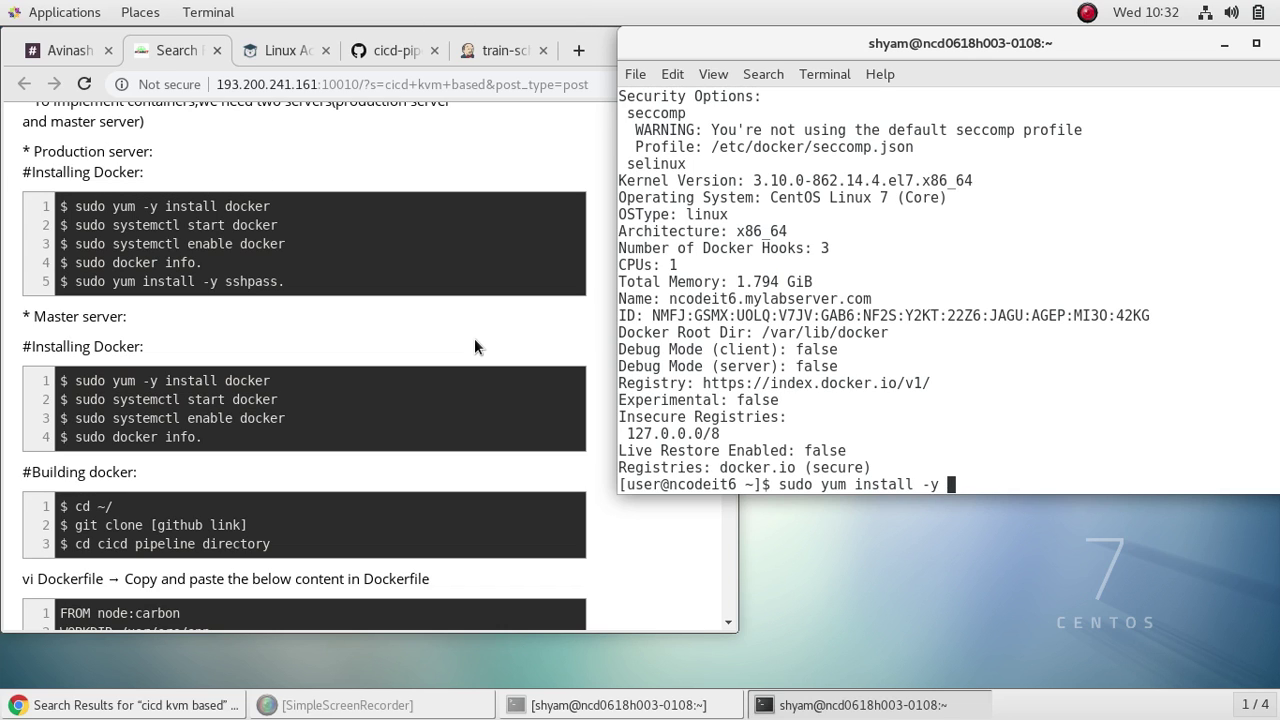
text( sshpass)
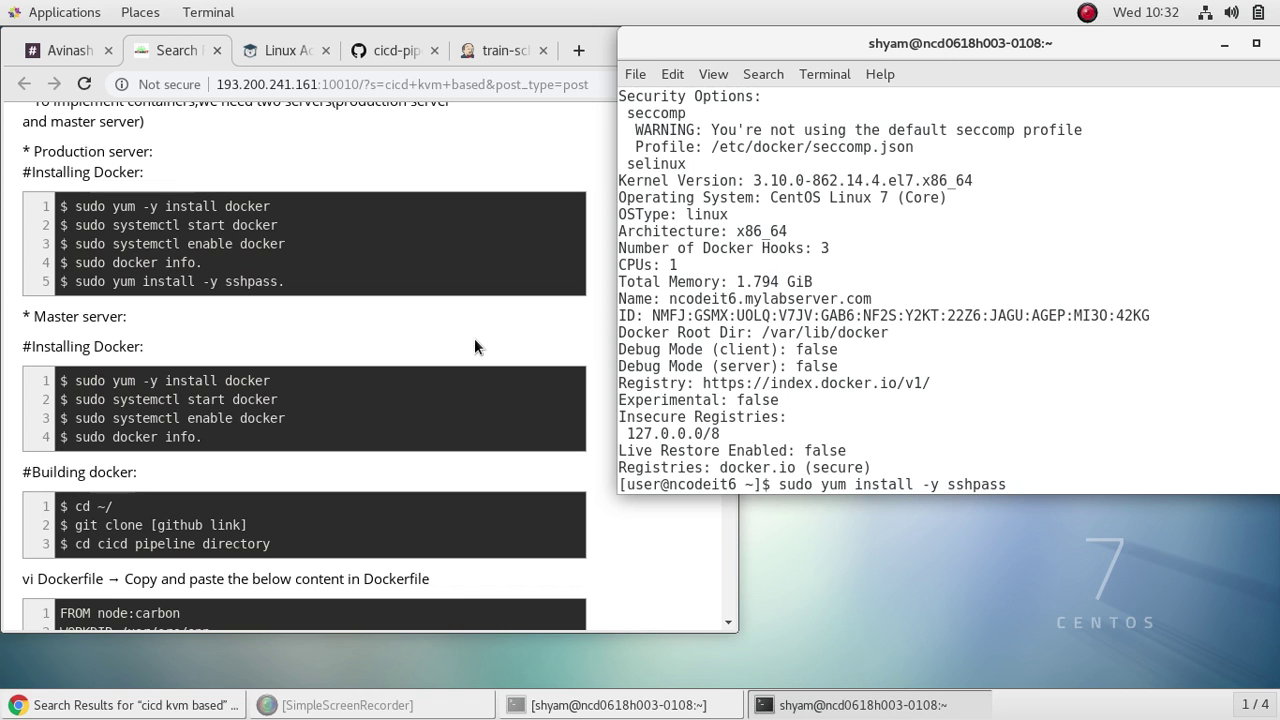
key(Return)
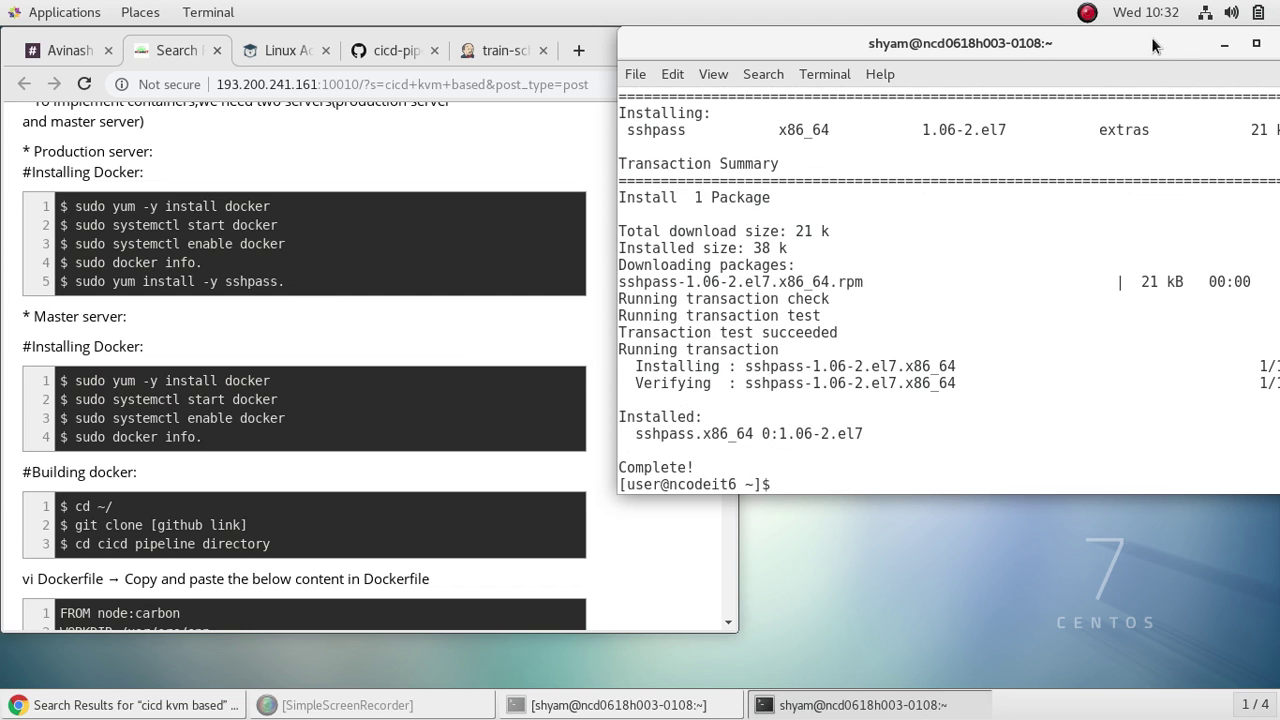
drag(1151, 37, 1106, 170)
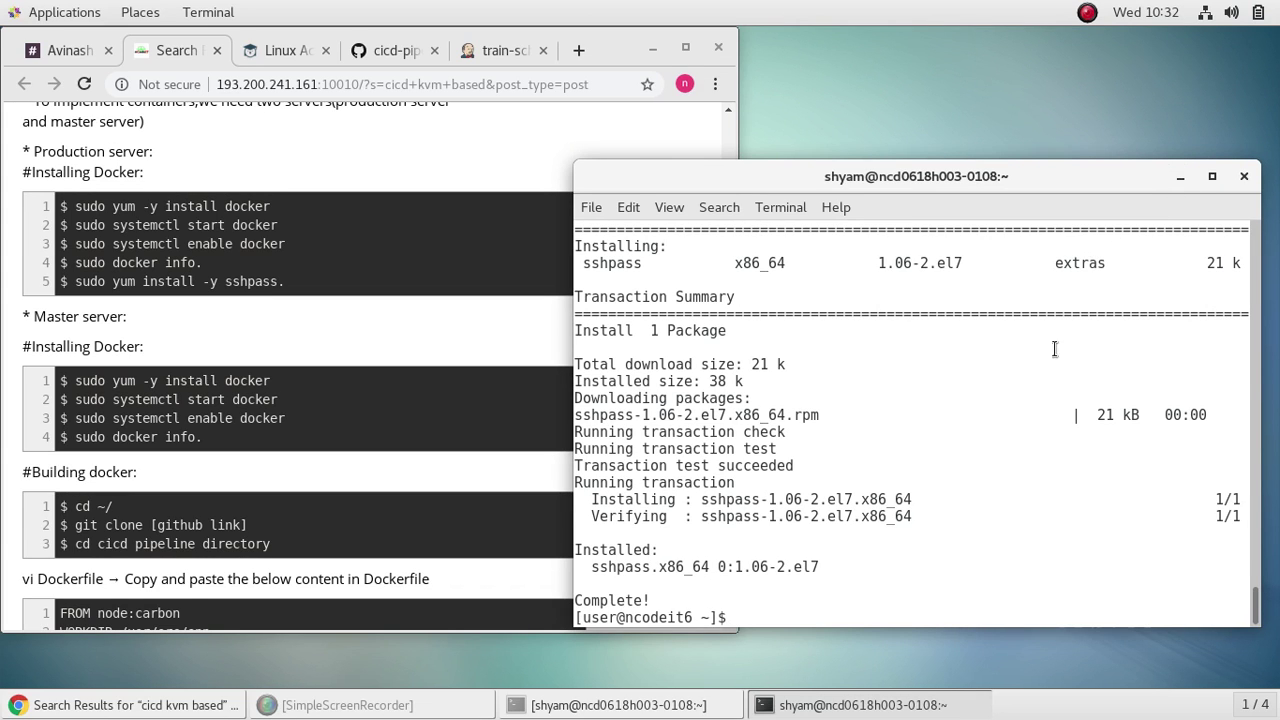
Step: Bring the other server's ssh terminal forward and hide the window with the yum output
click(615, 705)
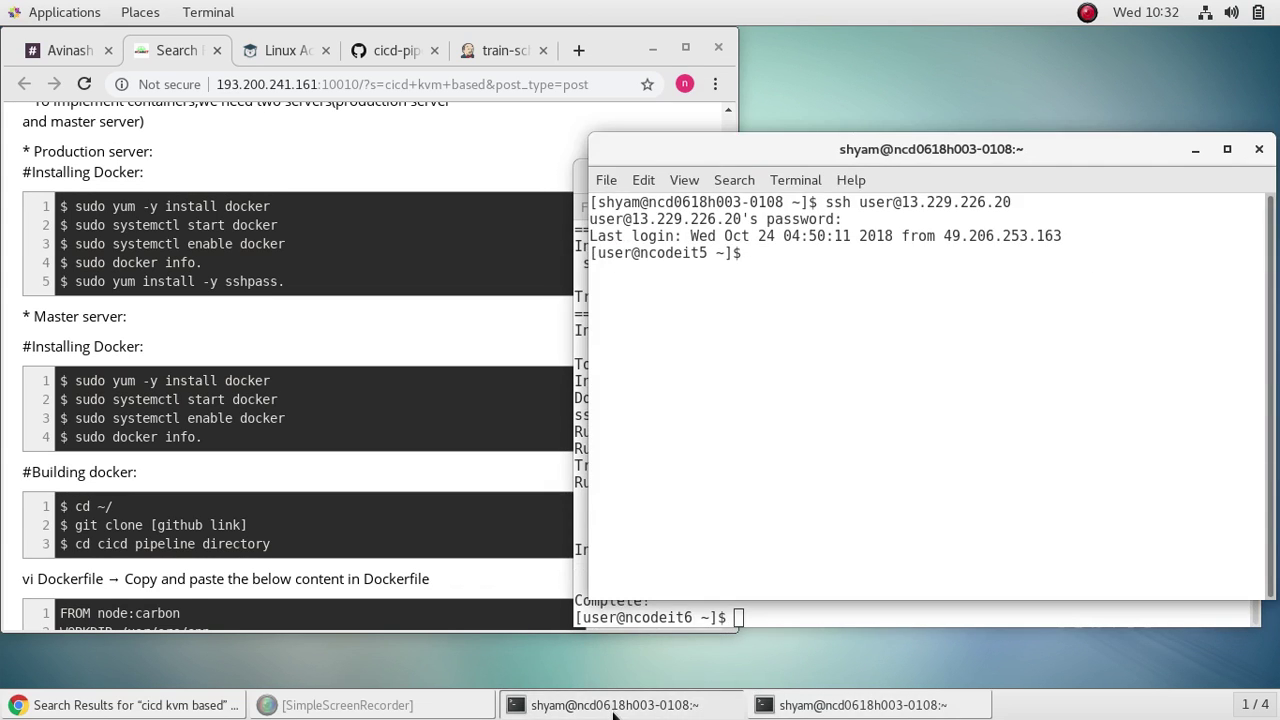
drag(1108, 149, 621, 127)
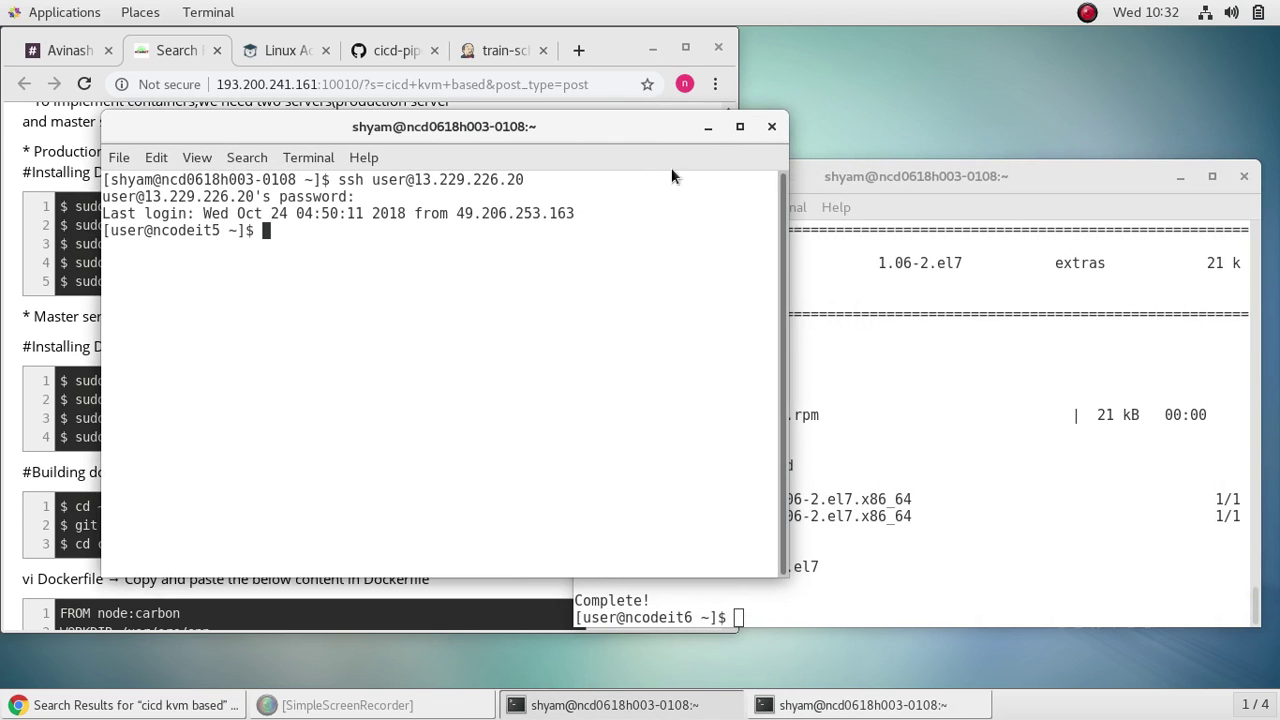
click(1178, 181)
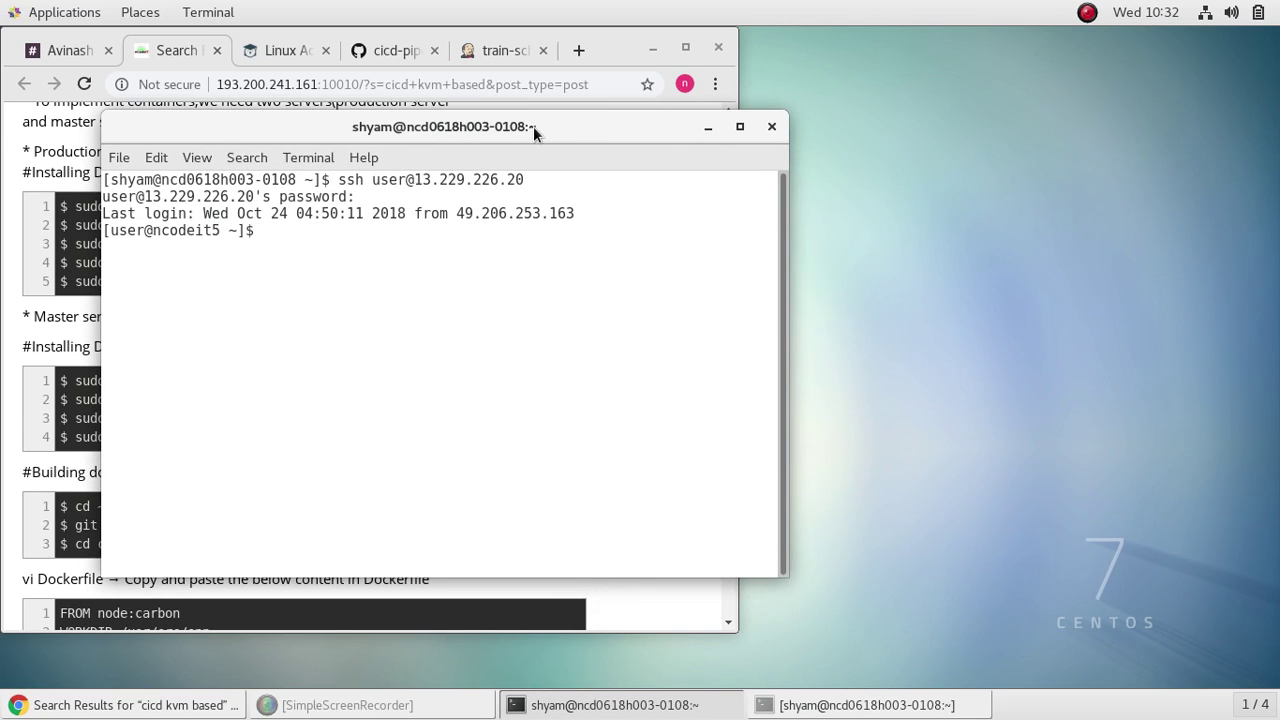
drag(533, 126, 1062, 146)
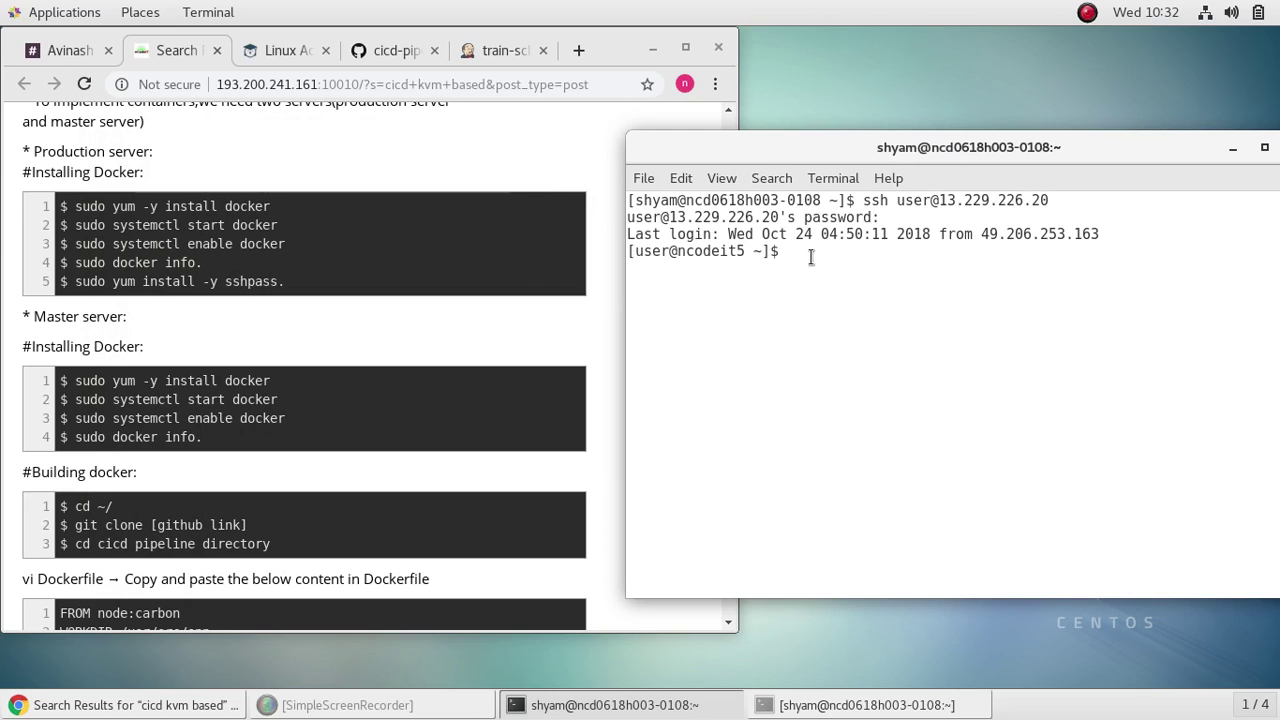
Step: Install Docker on that server with sudo yum -y install docker, entering the sudo password
text(sudo)
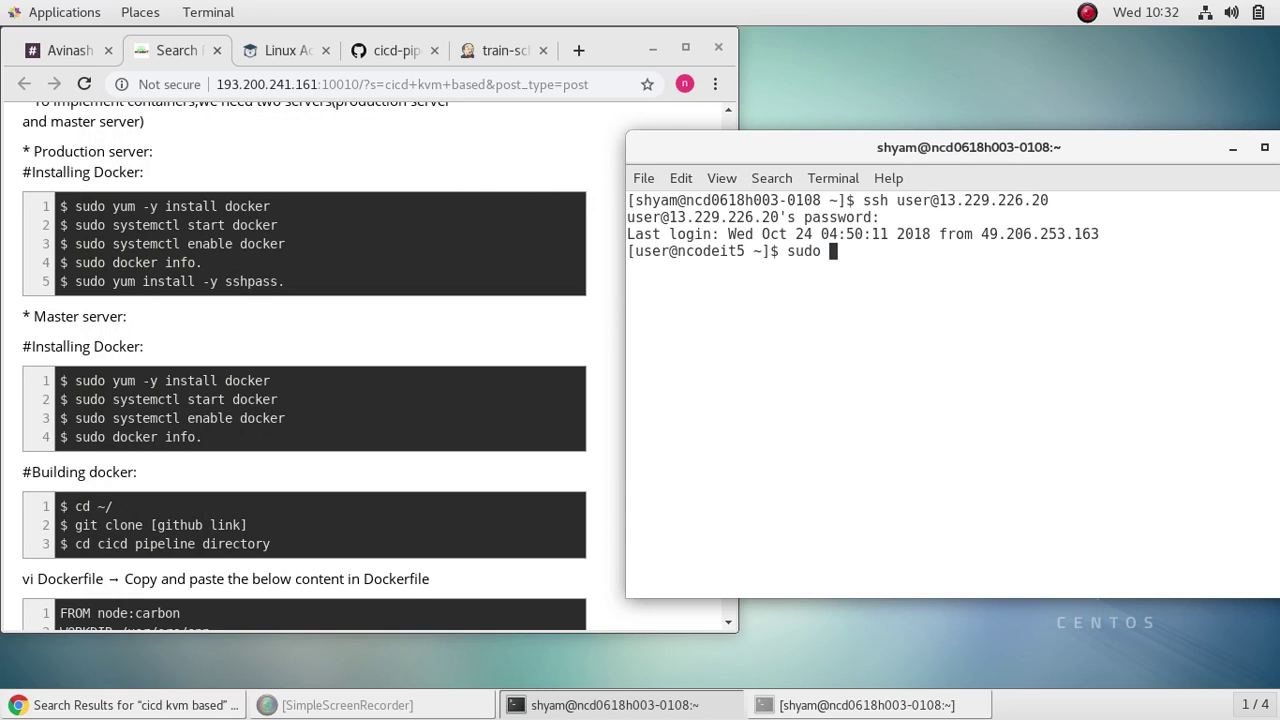
text( yum -y install )
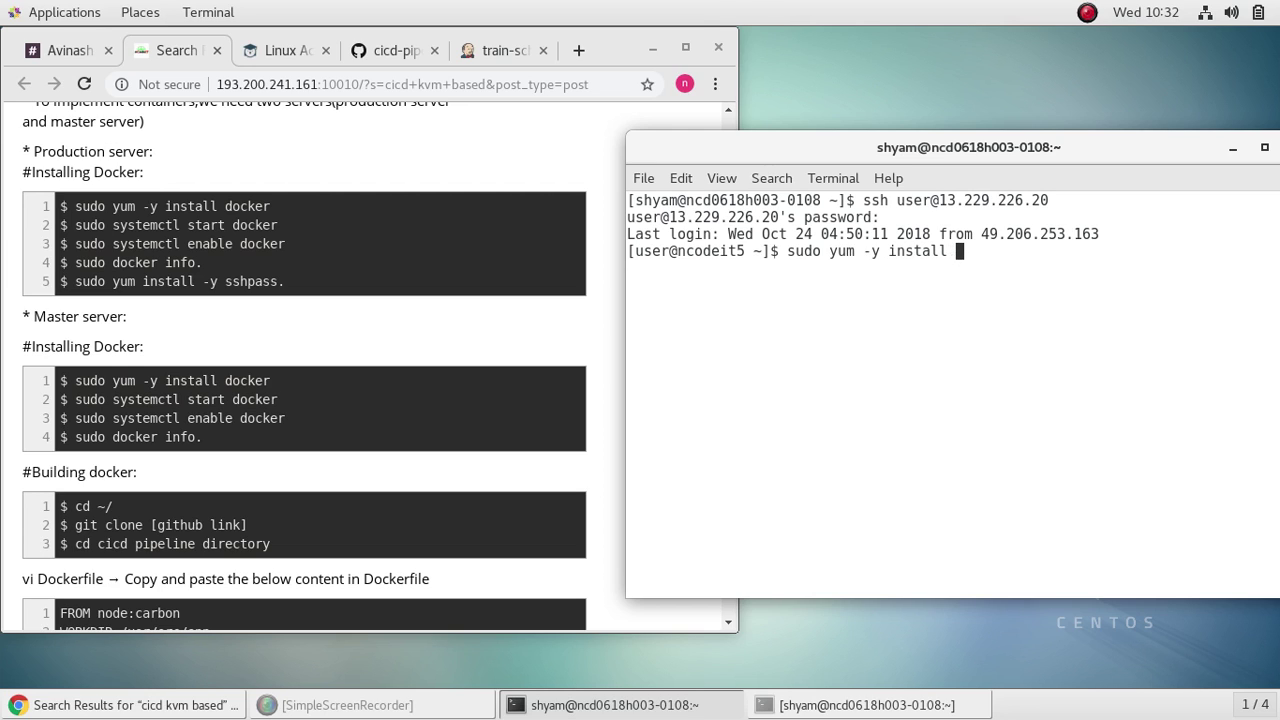
text(docker)
key(Return)
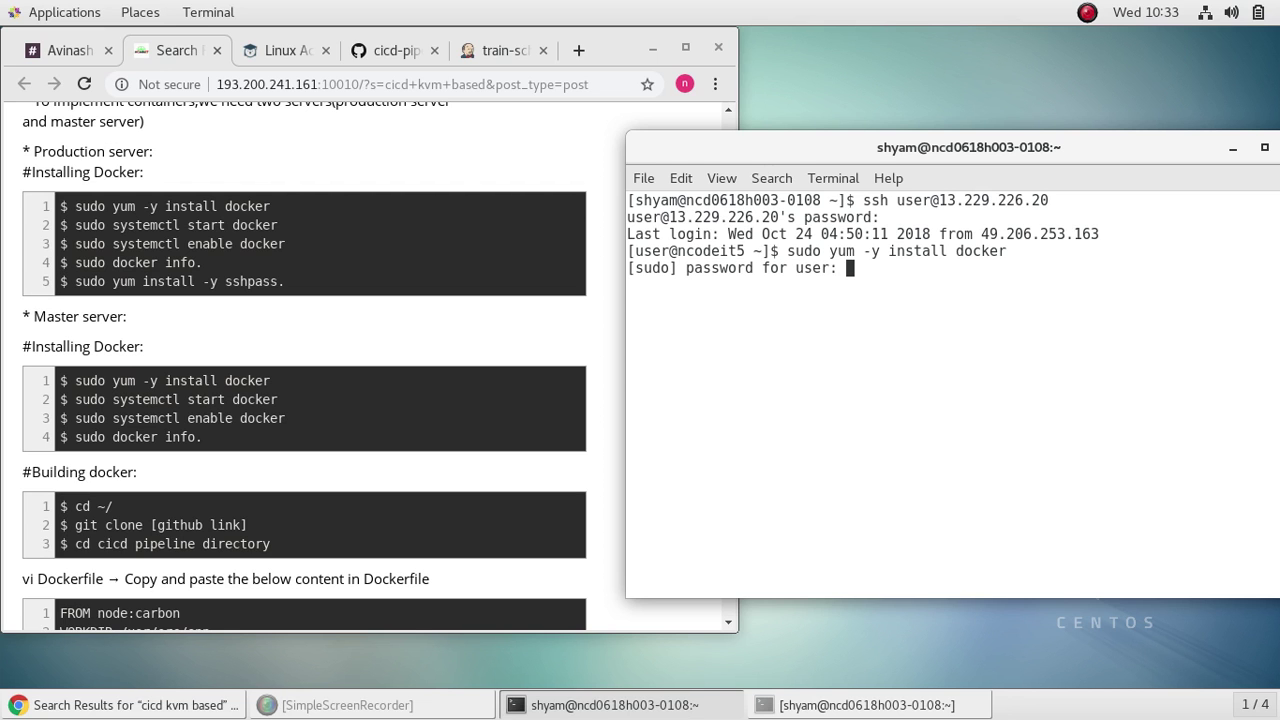
key(Return)
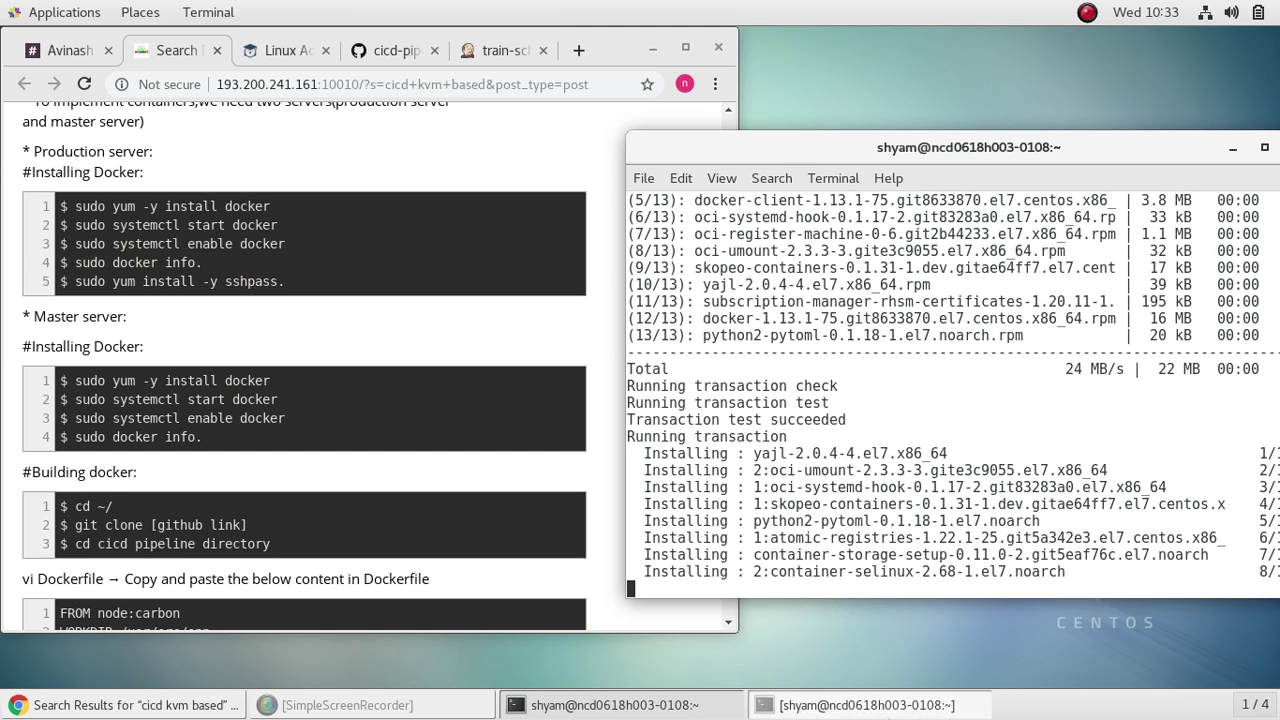
Step: Retitle the ncodeit6 terminal window 'prod' and minimize it
click(866, 705)
click(783, 208)
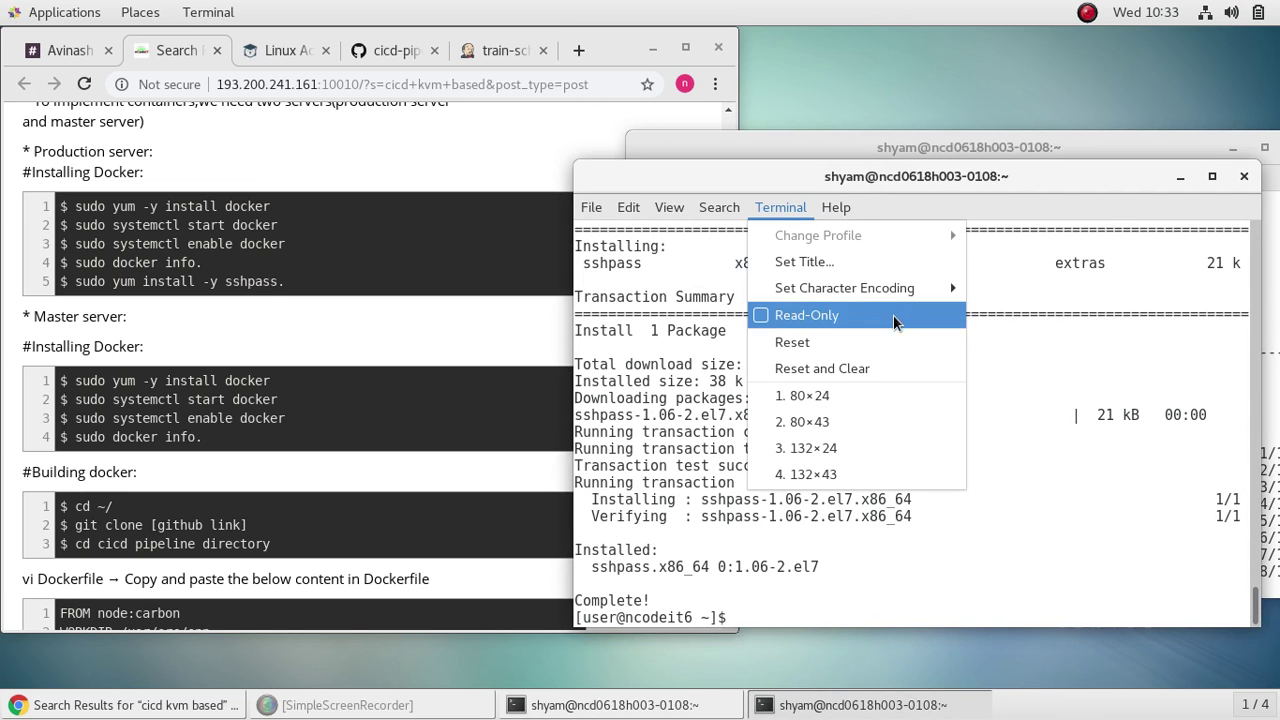
click(855, 261)
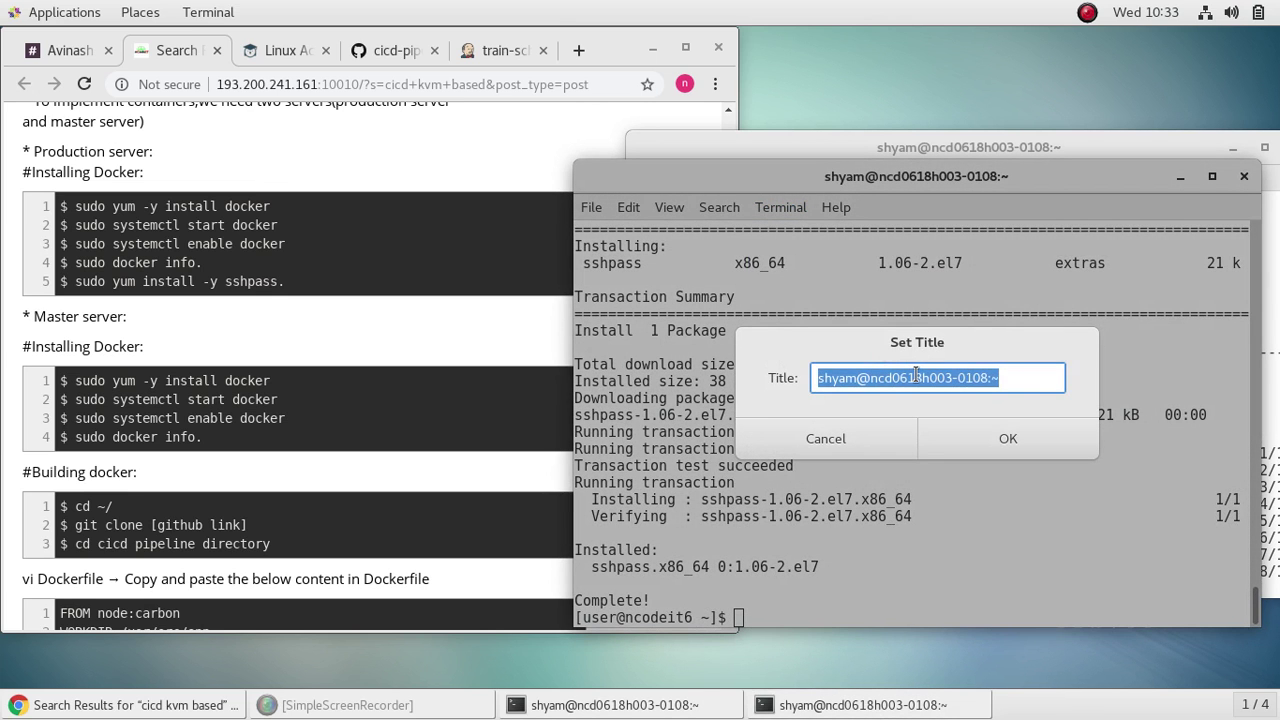
text(prod)
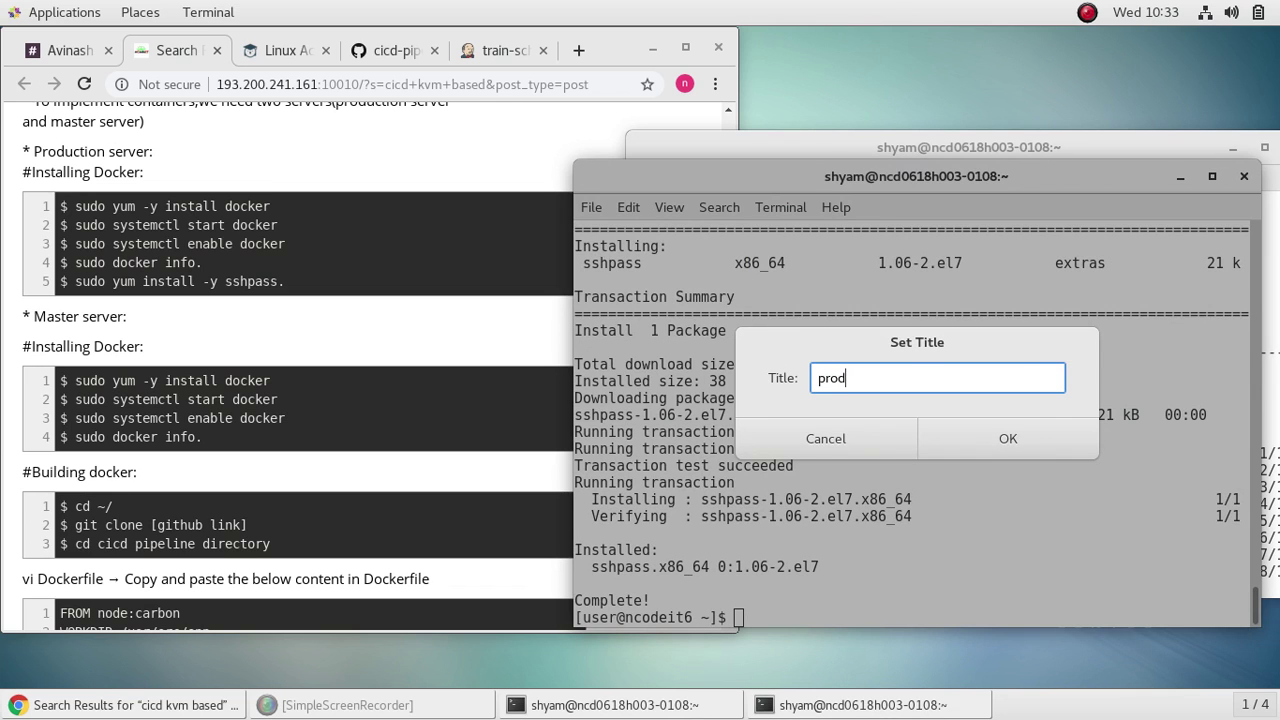
click(1010, 443)
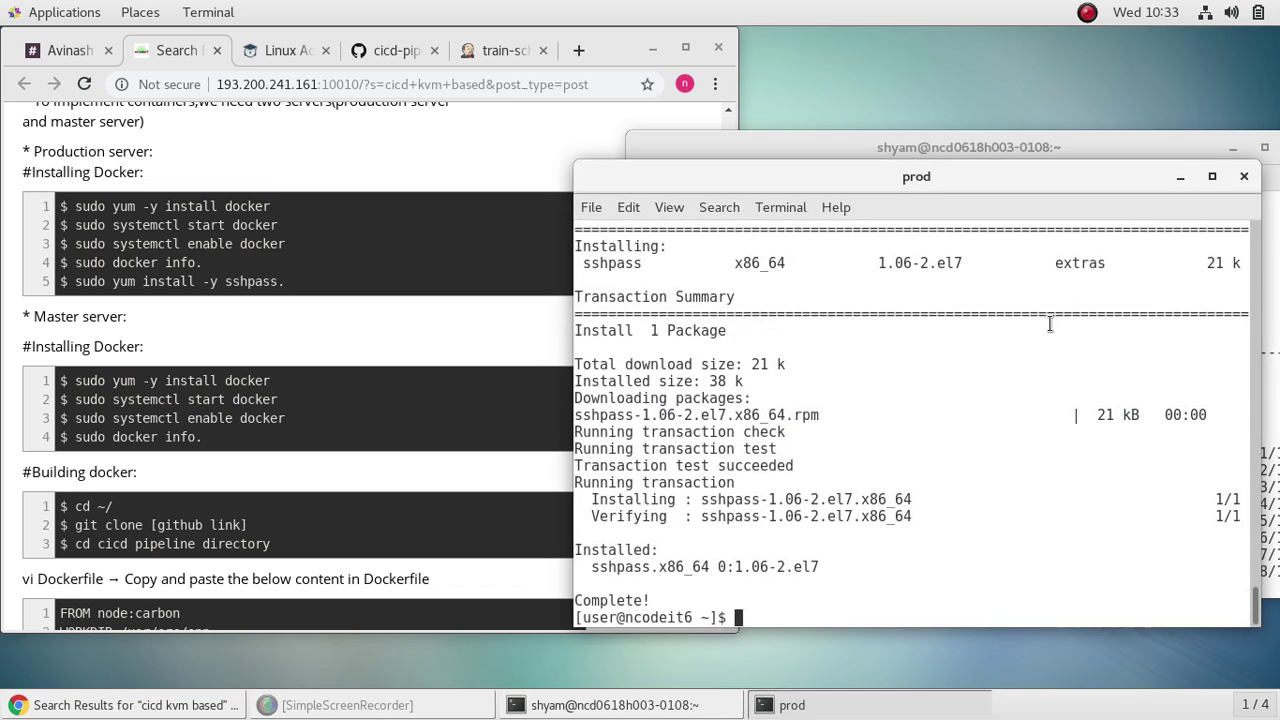
click(1180, 176)
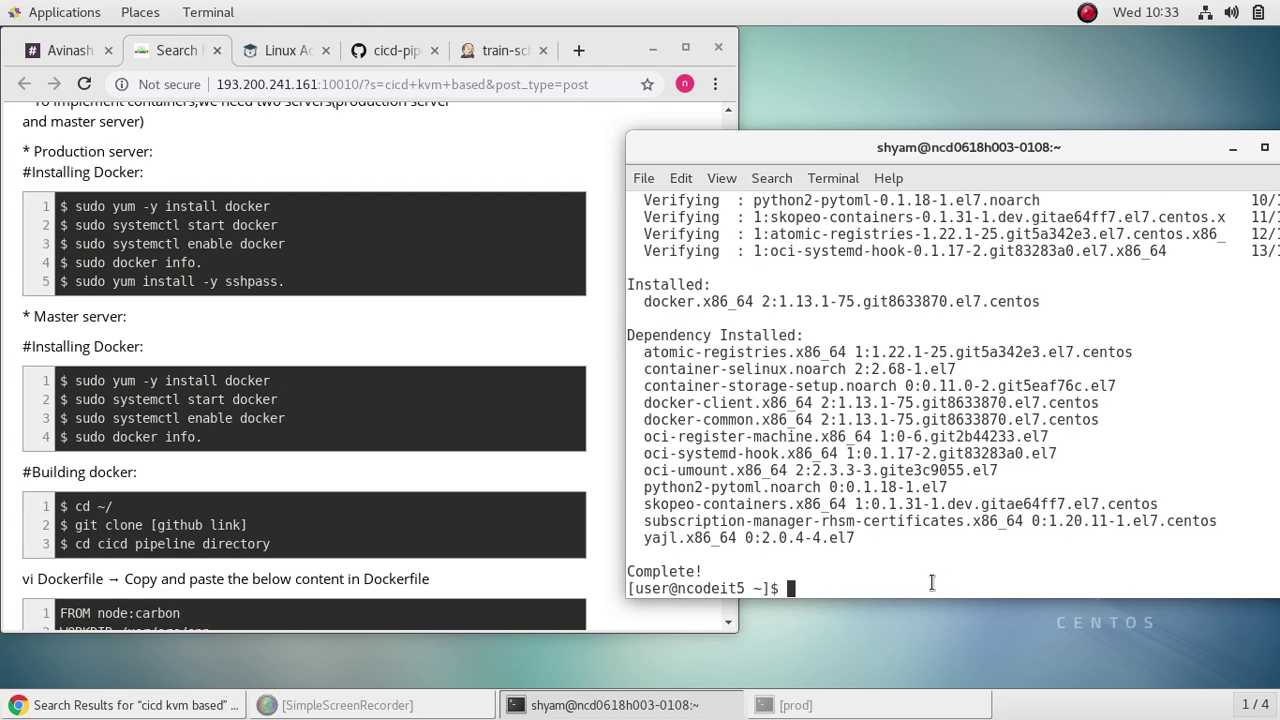
Step: Start Docker on ncodeit5 and enable it at boot with systemctl
text(sudo system )
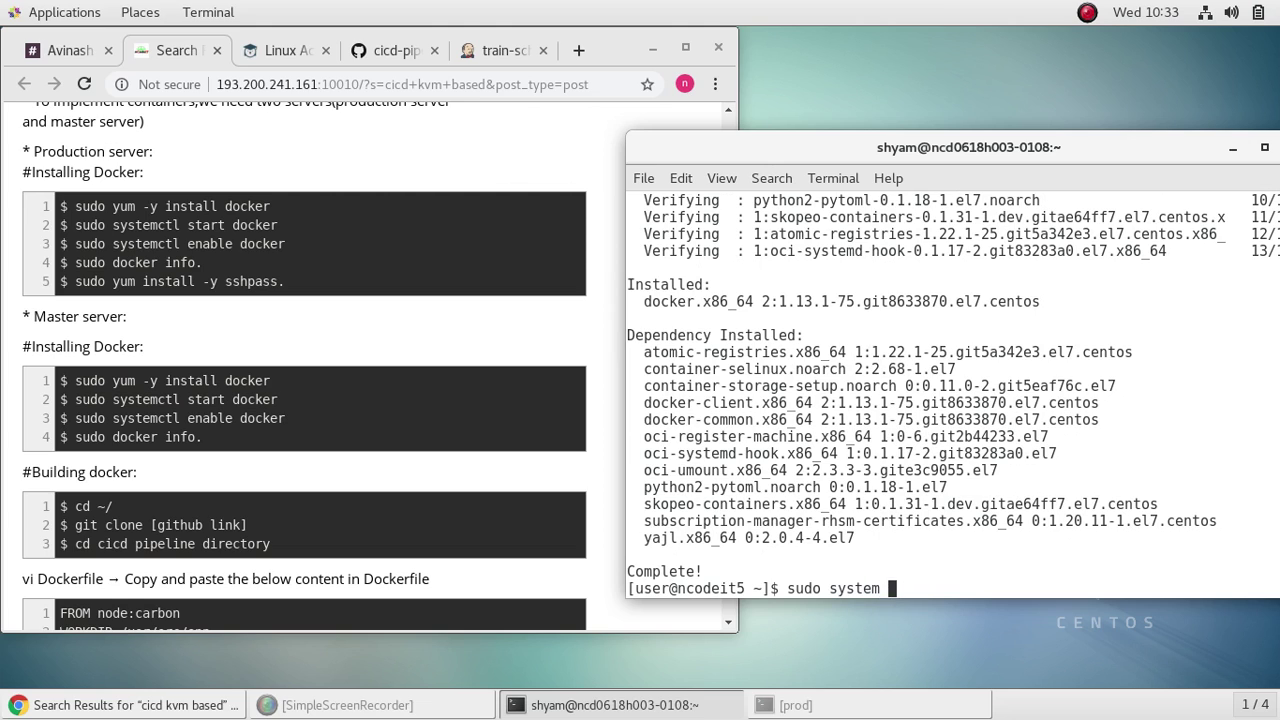
text(ctl start do)
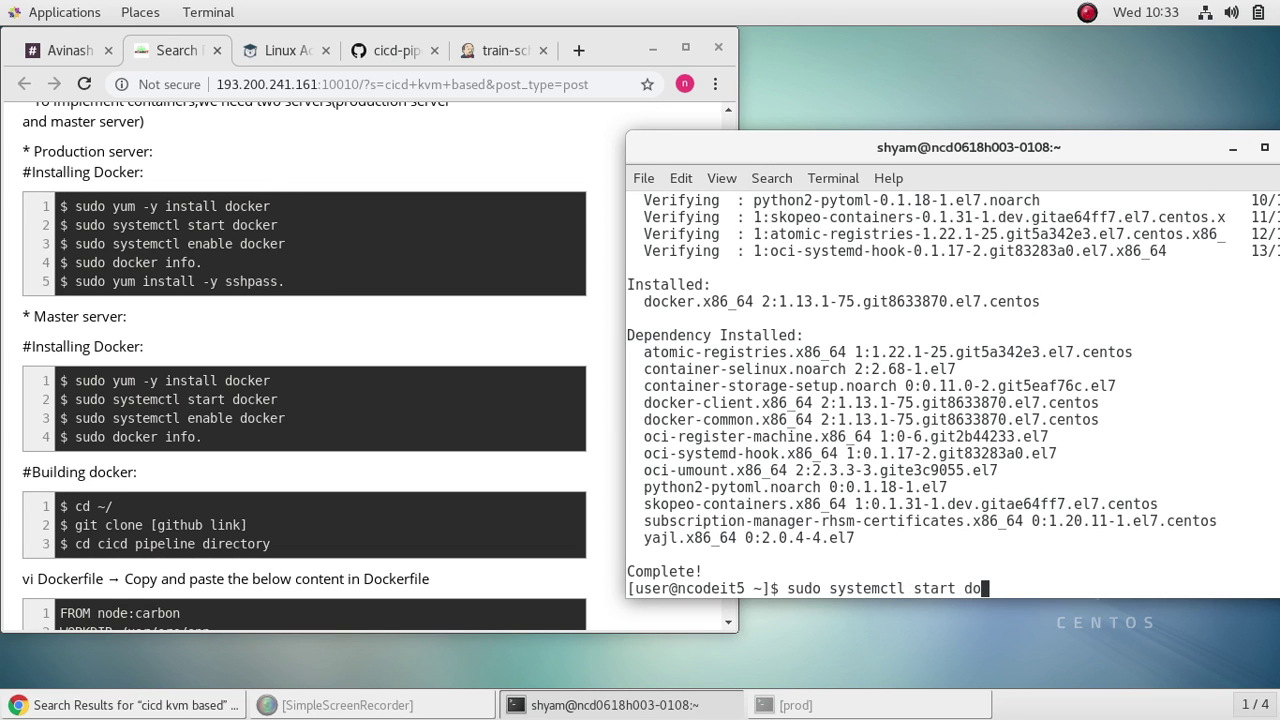
text(cker)
key(Return)
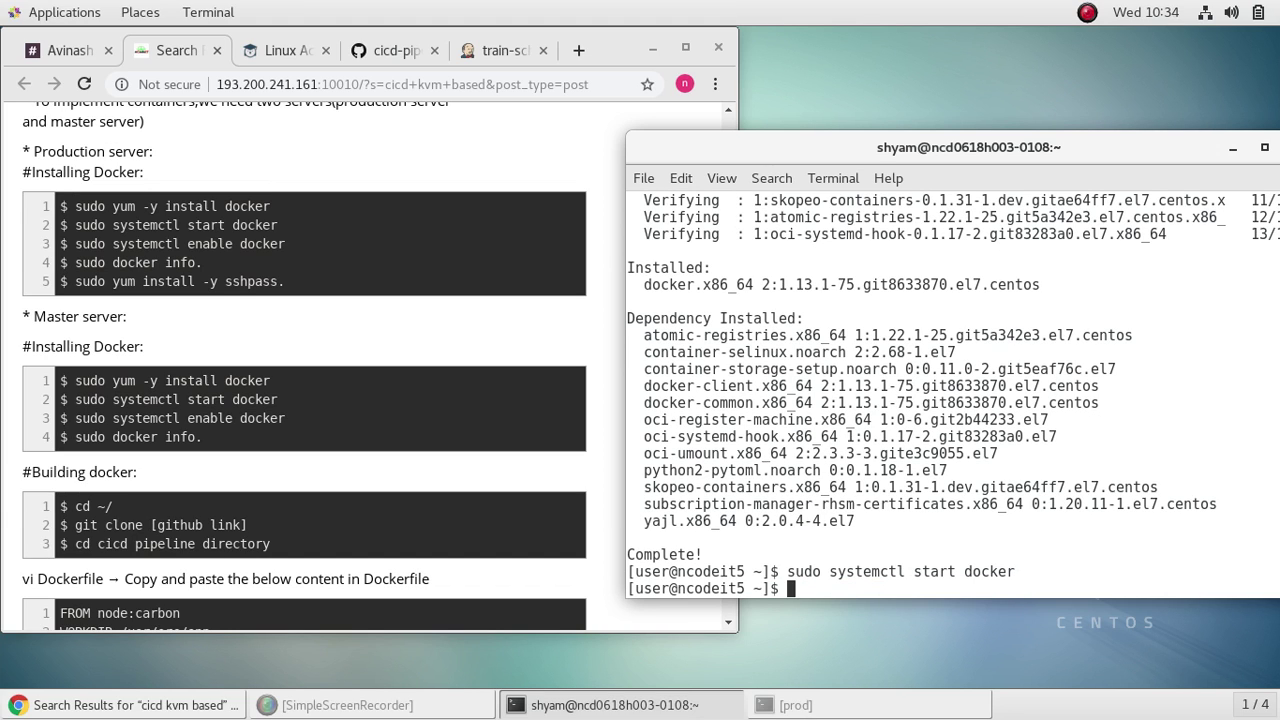
key(Up)
key(Left)
key(Left)
key(Left)
key(Left)
key(Left)
key(Left)
key(Left)
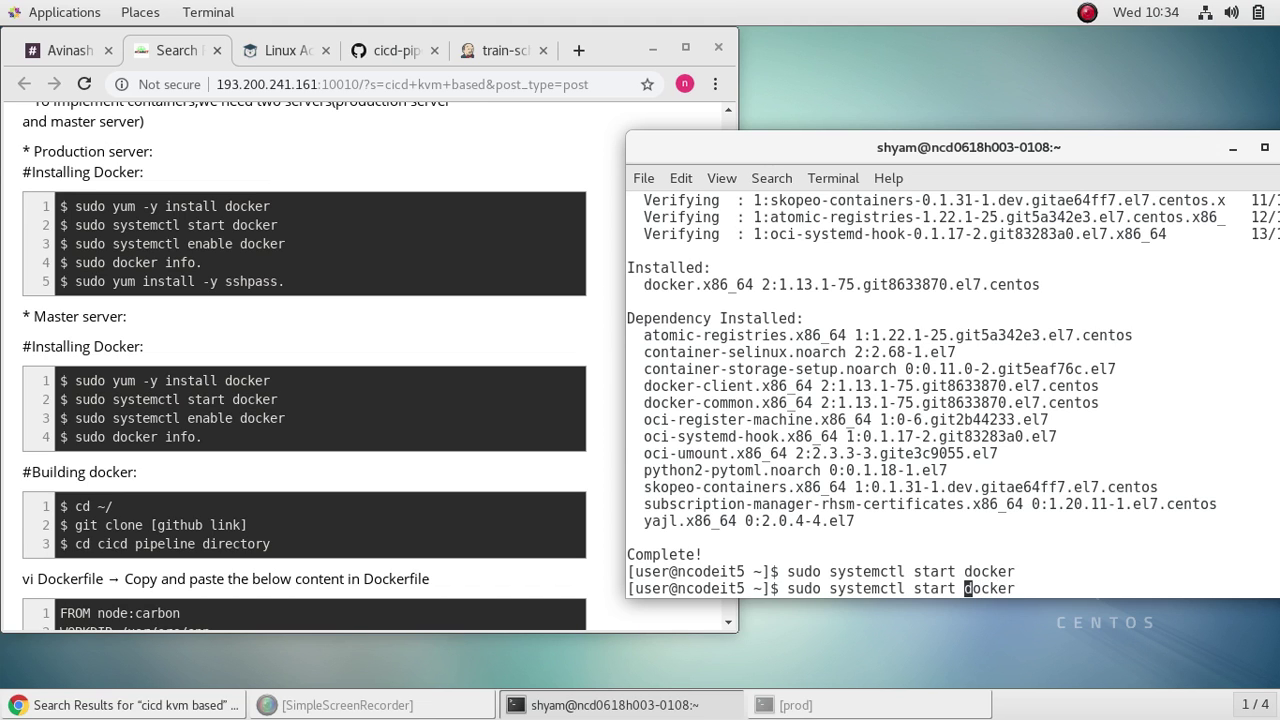
key(BackSpace)
key(BackSpace)
key(BackSpace)
key(BackSpace)
key(BackSpace)
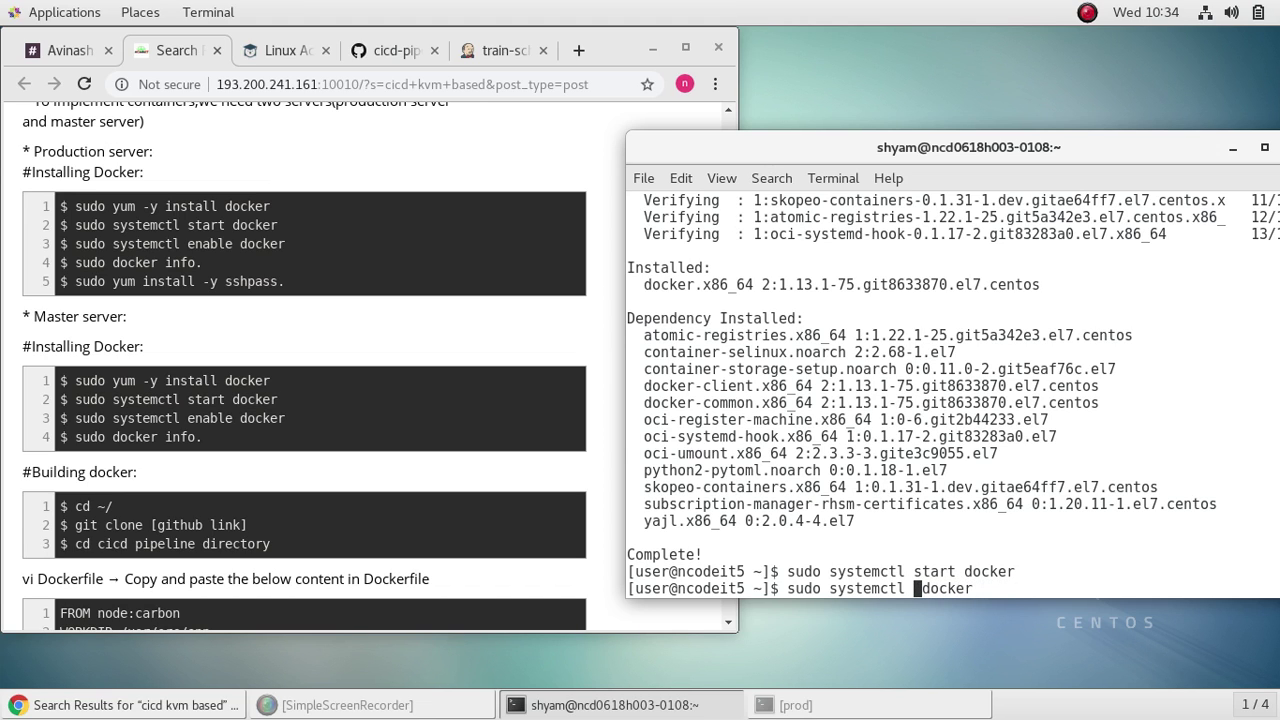
text(enable)
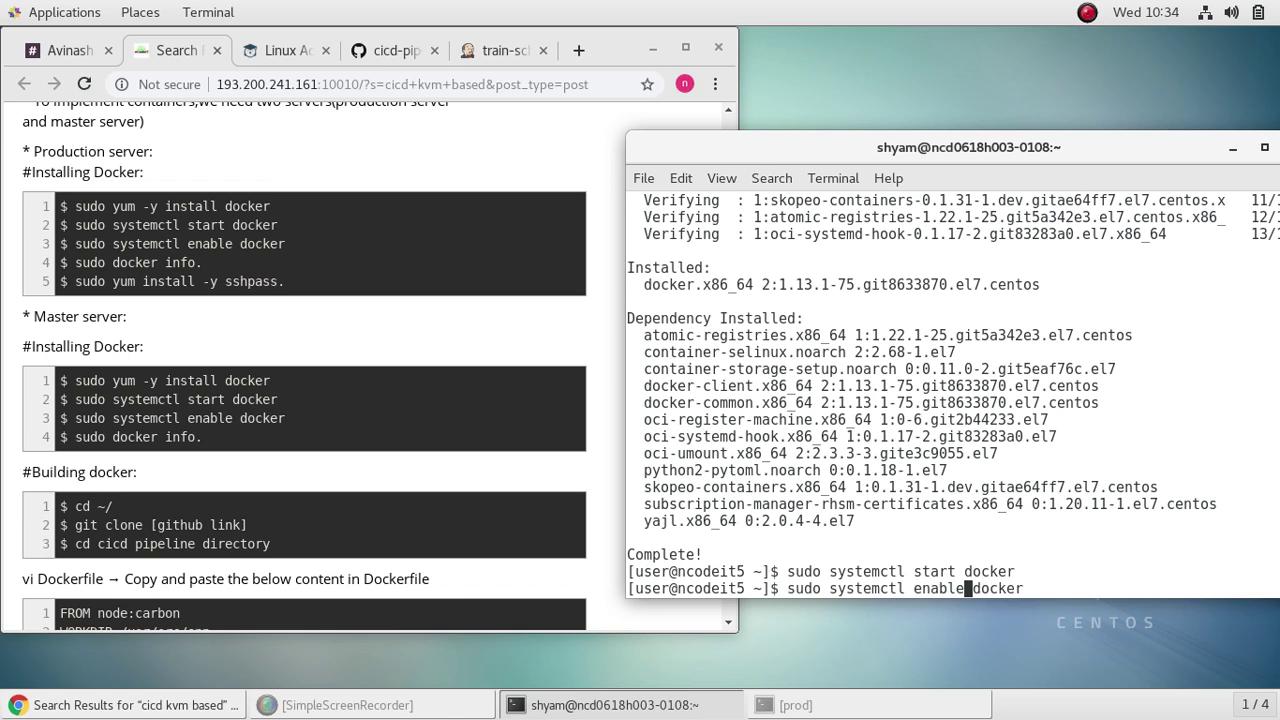
key(Return)
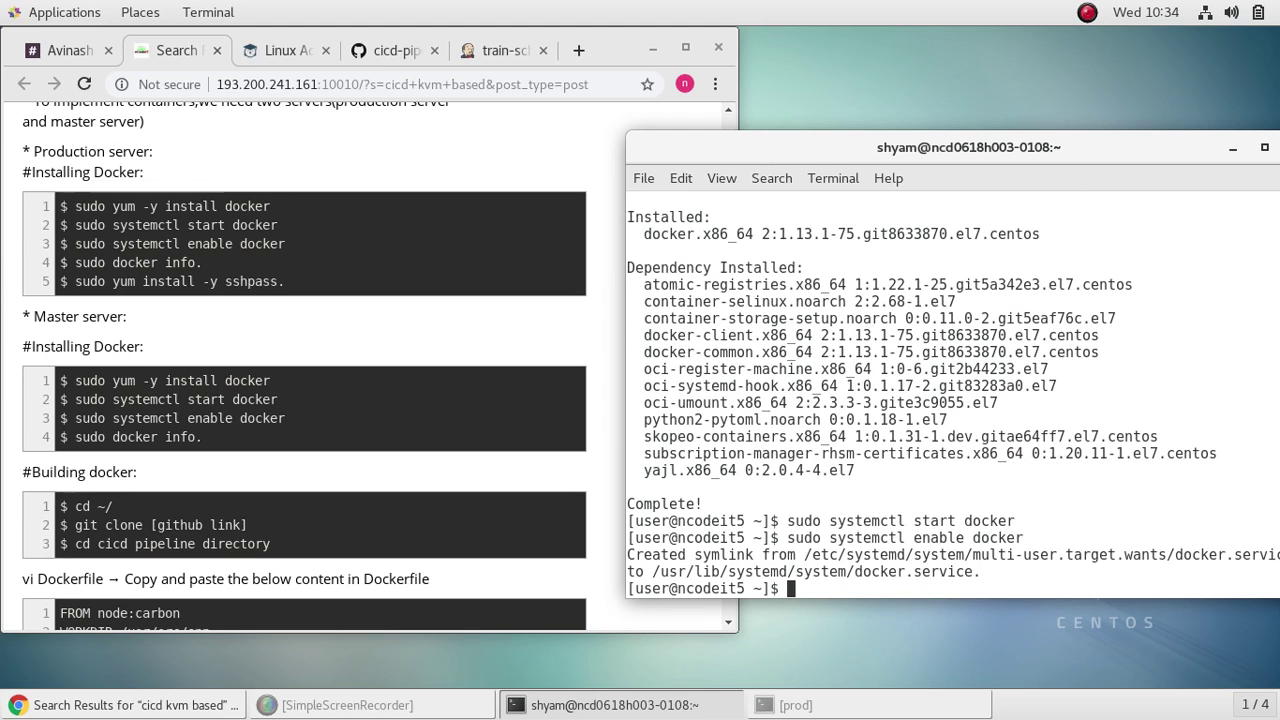
Step: Confirm the Docker service is active (running) and show sudo docker info output
key(Up)
key(Left)
key(Left)
key(Left)
key(Left)
key(Left)
key(Left)
key(Left)
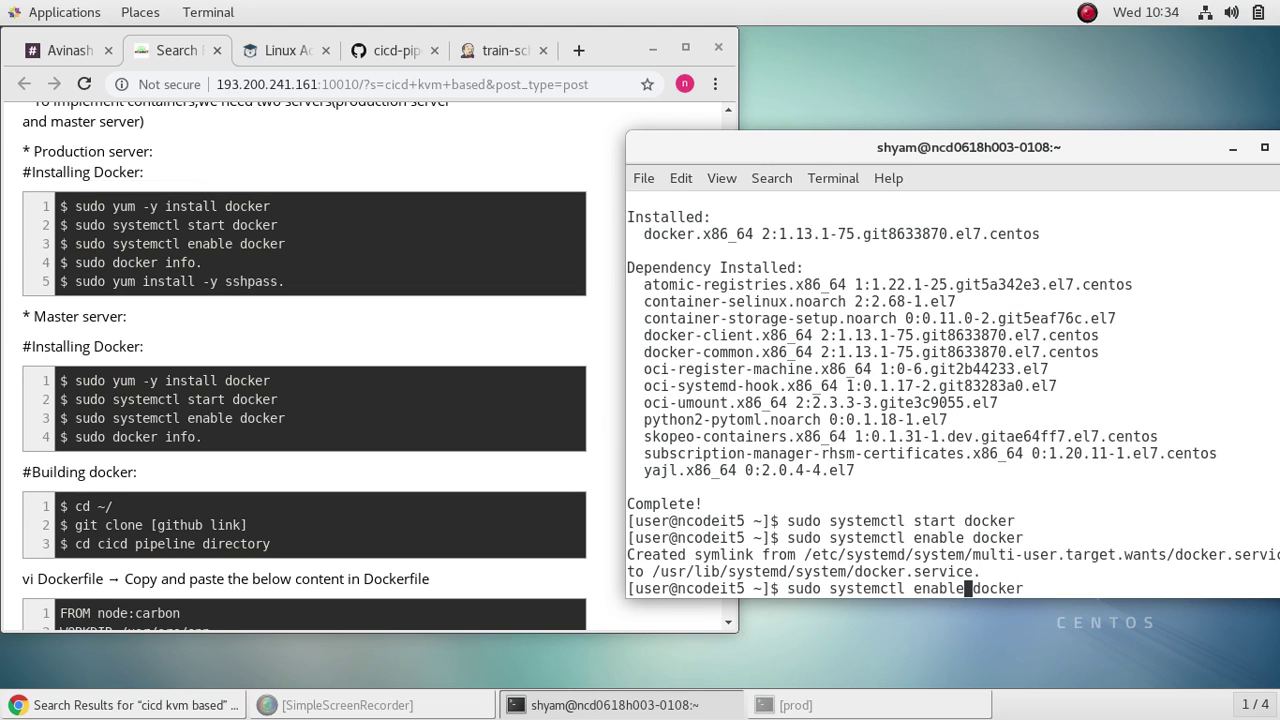
key(BackSpace)
key(BackSpace)
key(BackSpace)
key(BackSpace)
key(BackSpace)
key(BackSpace)
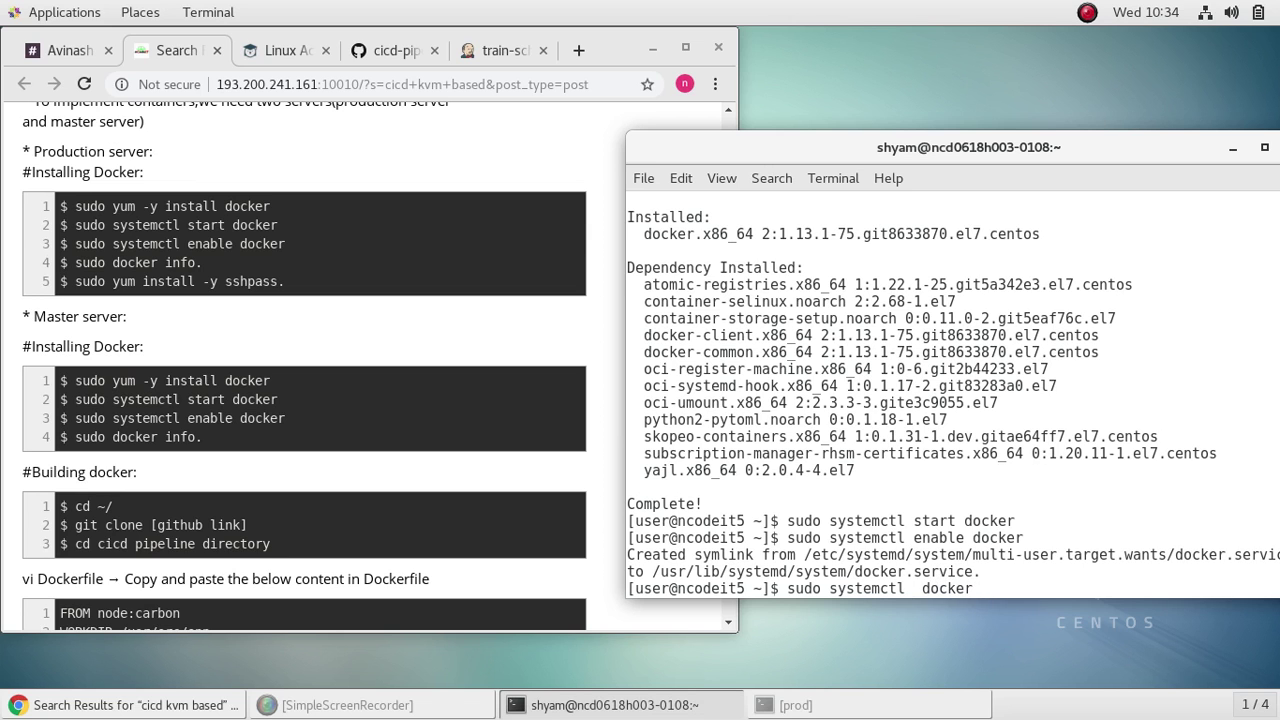
text(stat)
text(us)
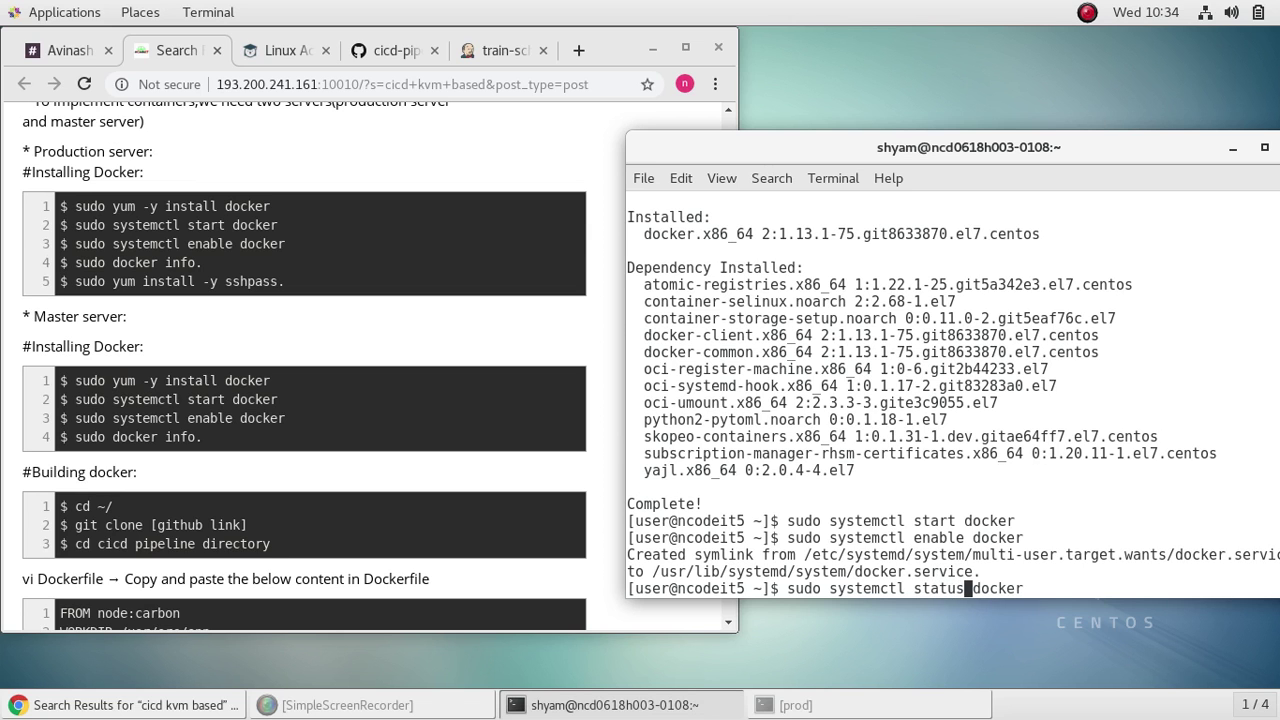
key(Return)
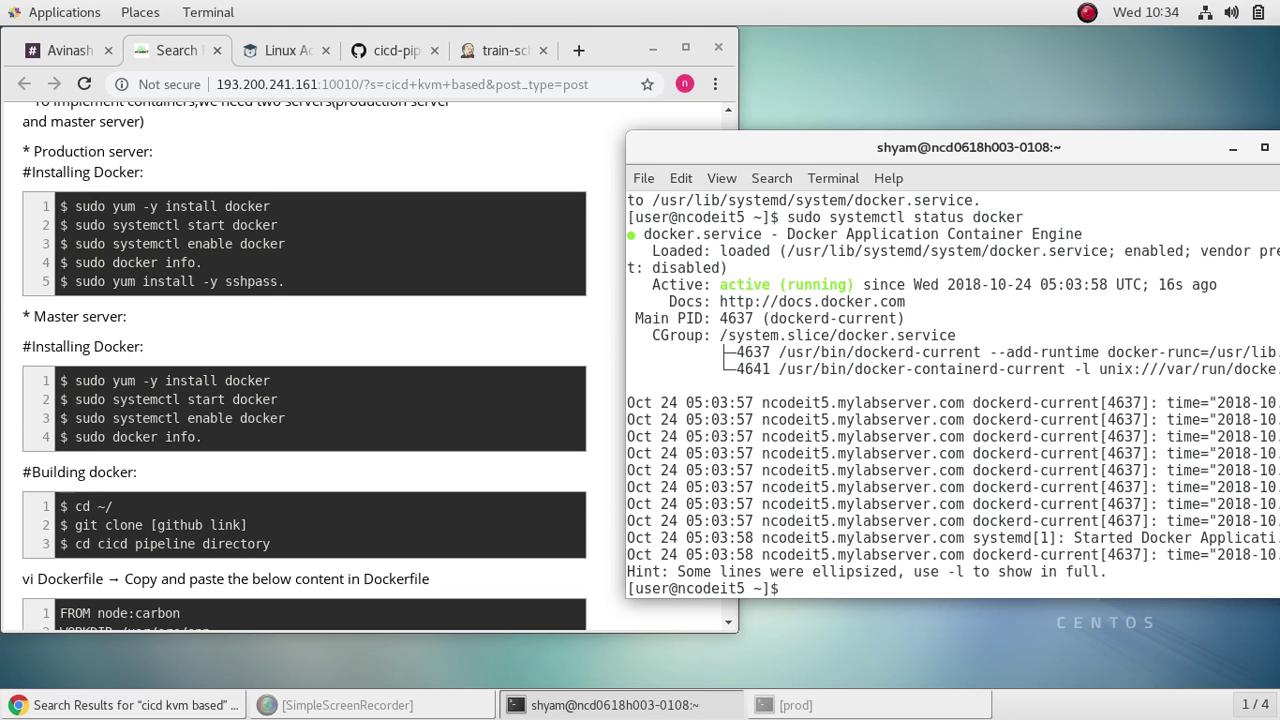
text(sudo docker info)
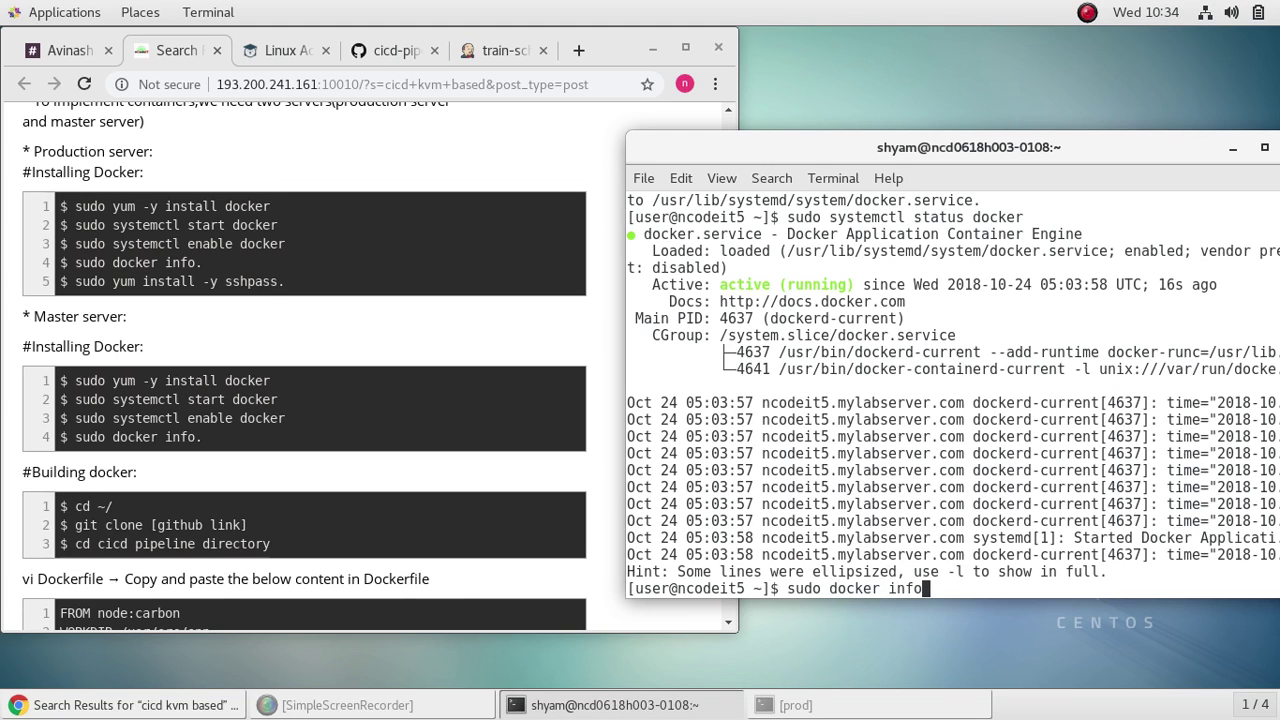
key(Return)
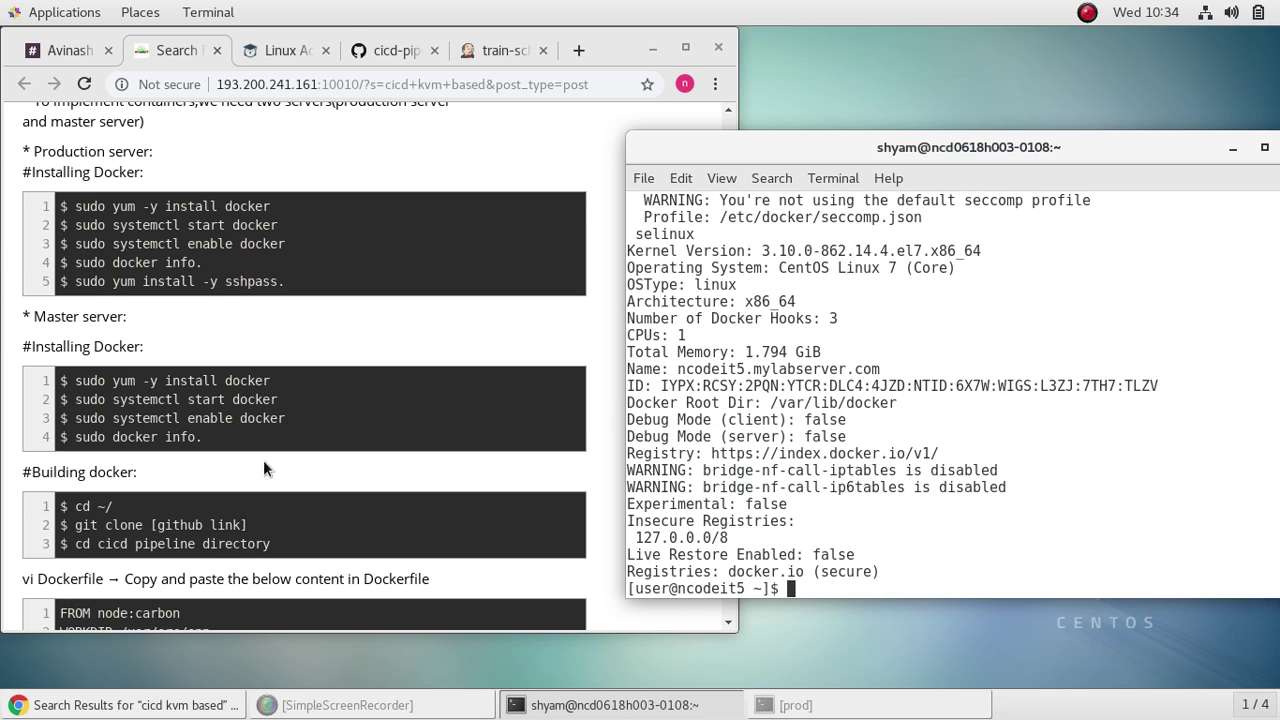
scroll(362, 400, down, 5)
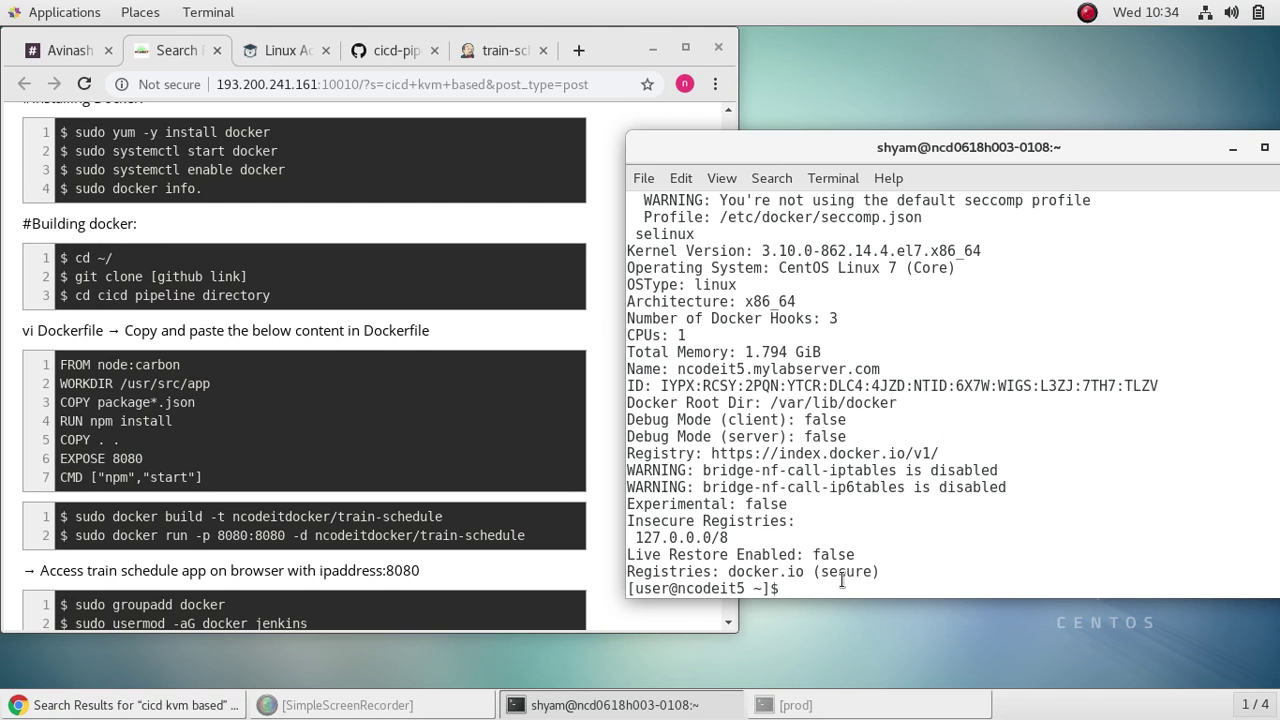
Step: Return to the home directory and begin a git clone command
text(cd)
key(Return)
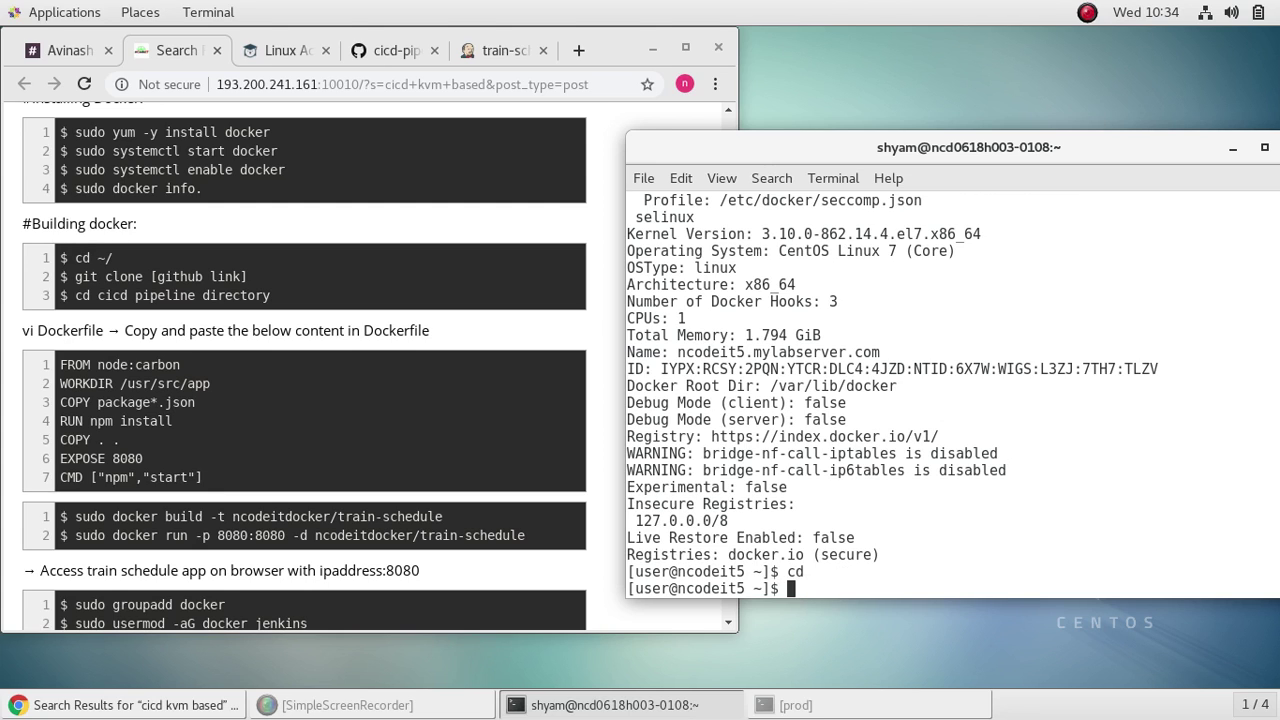
text(git clone)
Step: Copy the clone URL of the cicd-pipeline-train-schedule-docker repository from GitHub
click(396, 41)
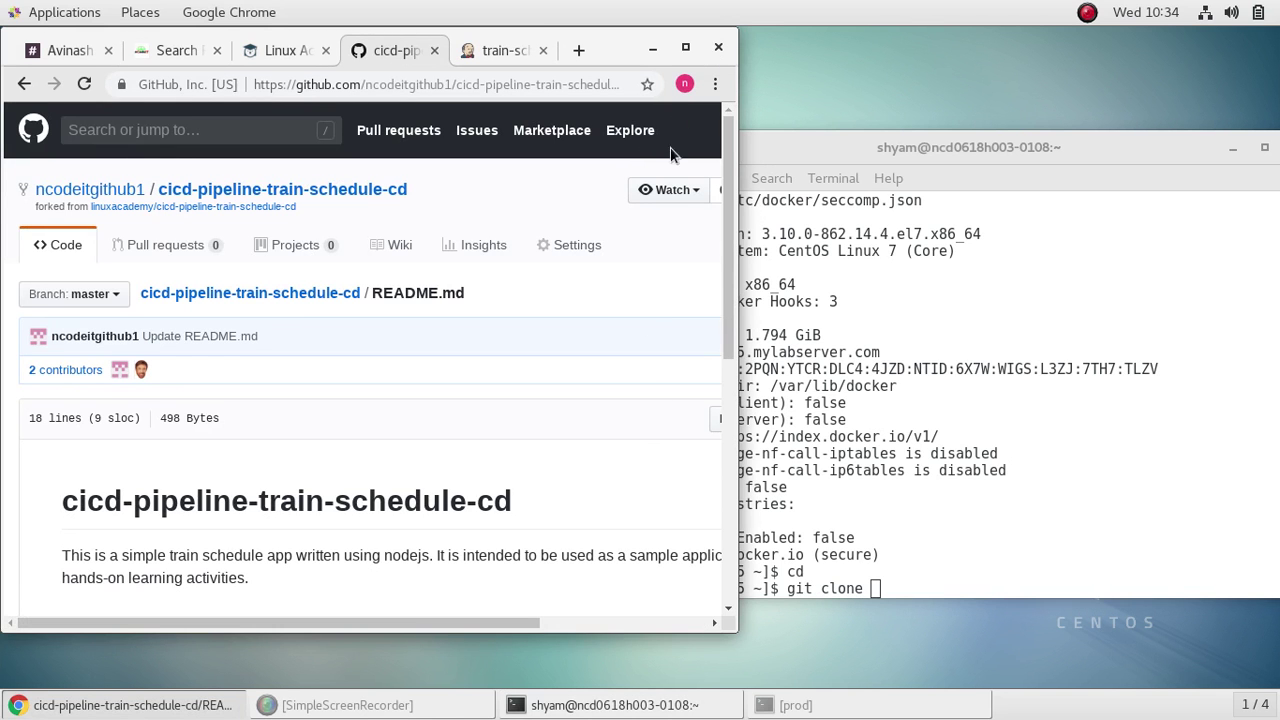
click(685, 48)
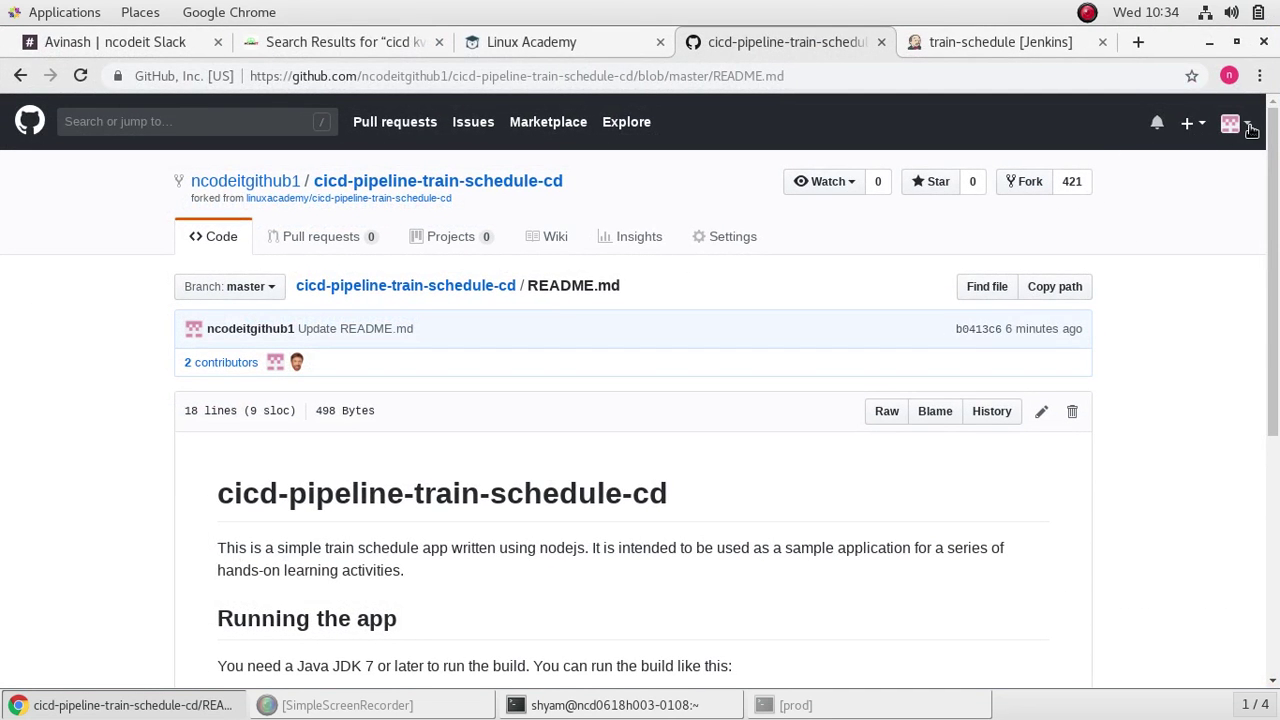
click(1232, 124)
click(1165, 247)
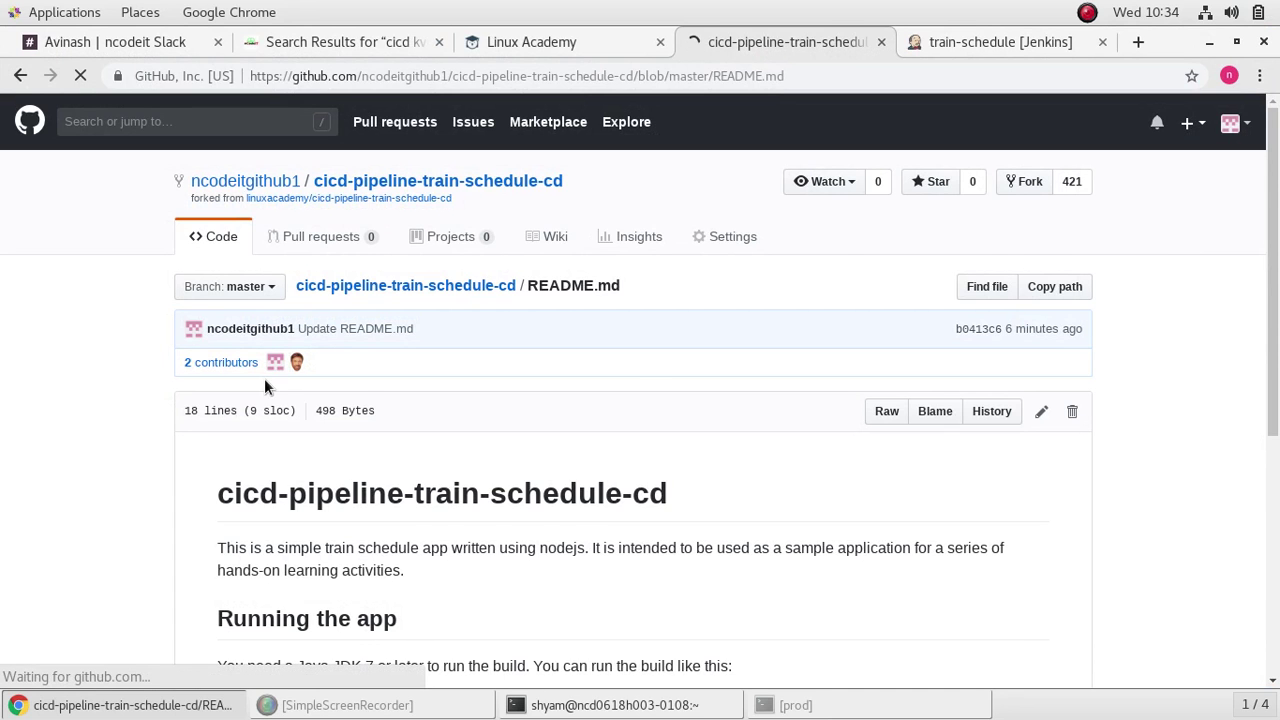
scroll(782, 466, down, 3)
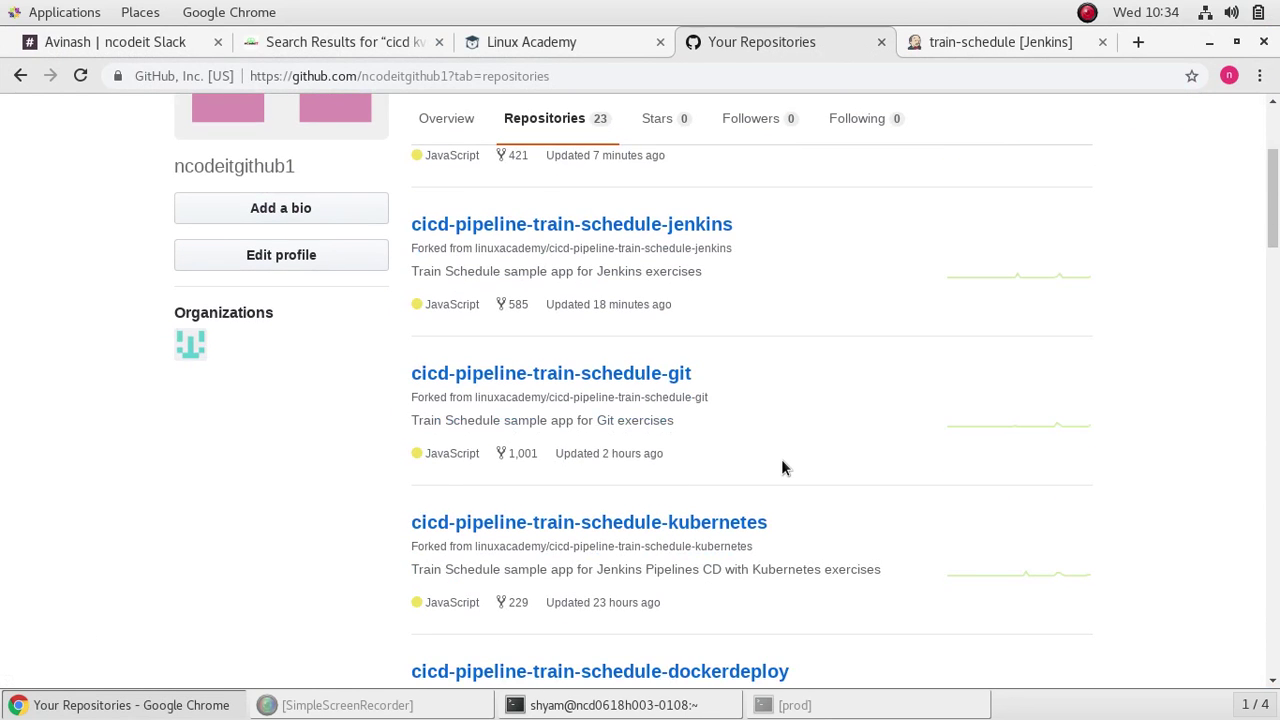
scroll(782, 466, down, 3)
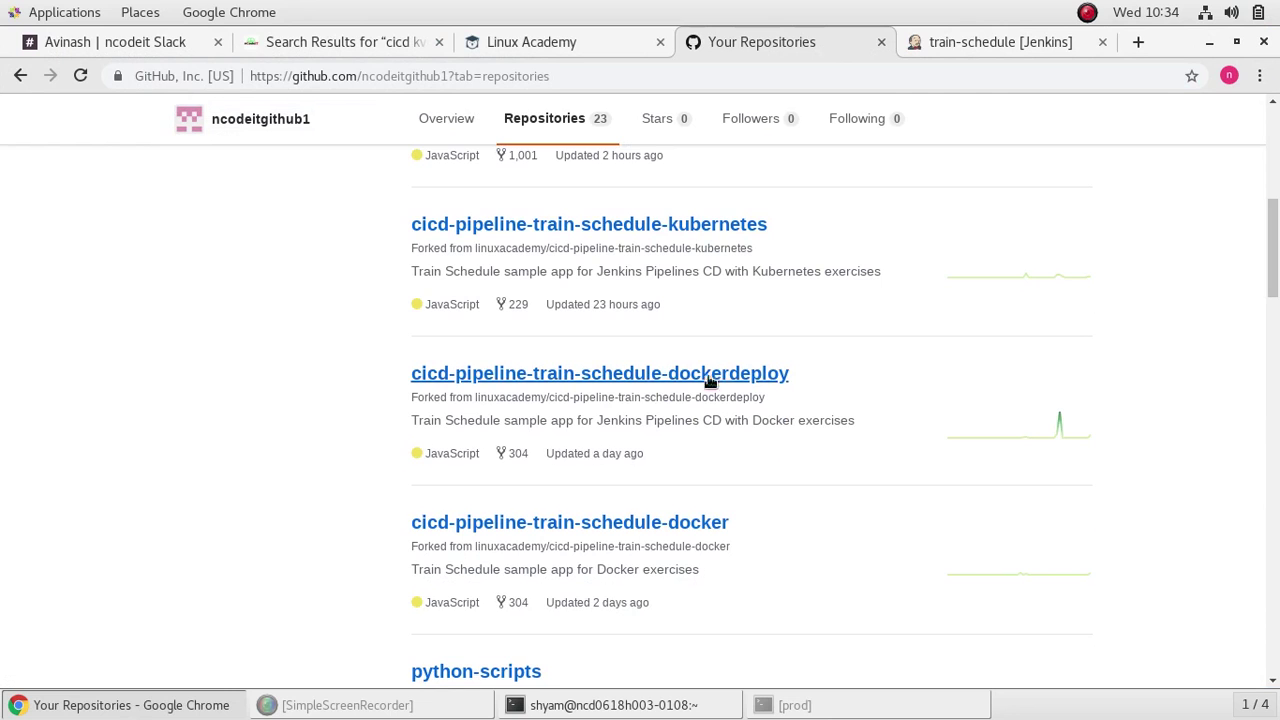
click(692, 524)
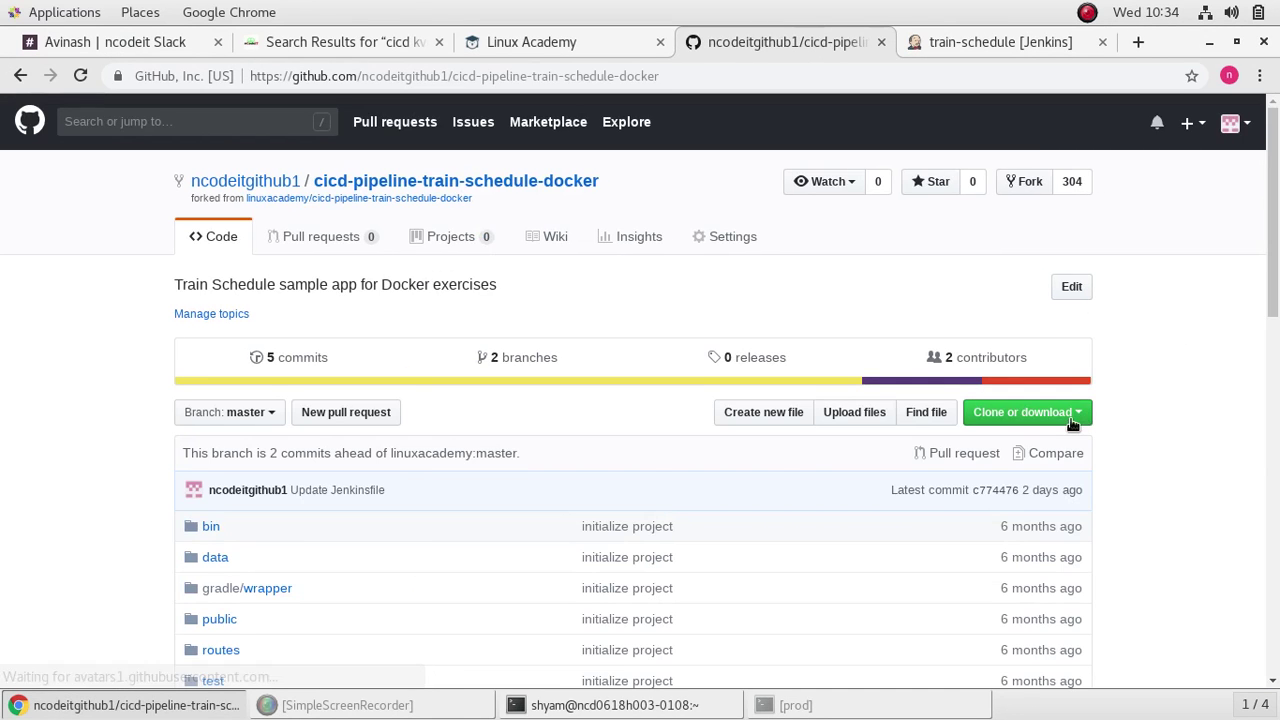
click(1080, 413)
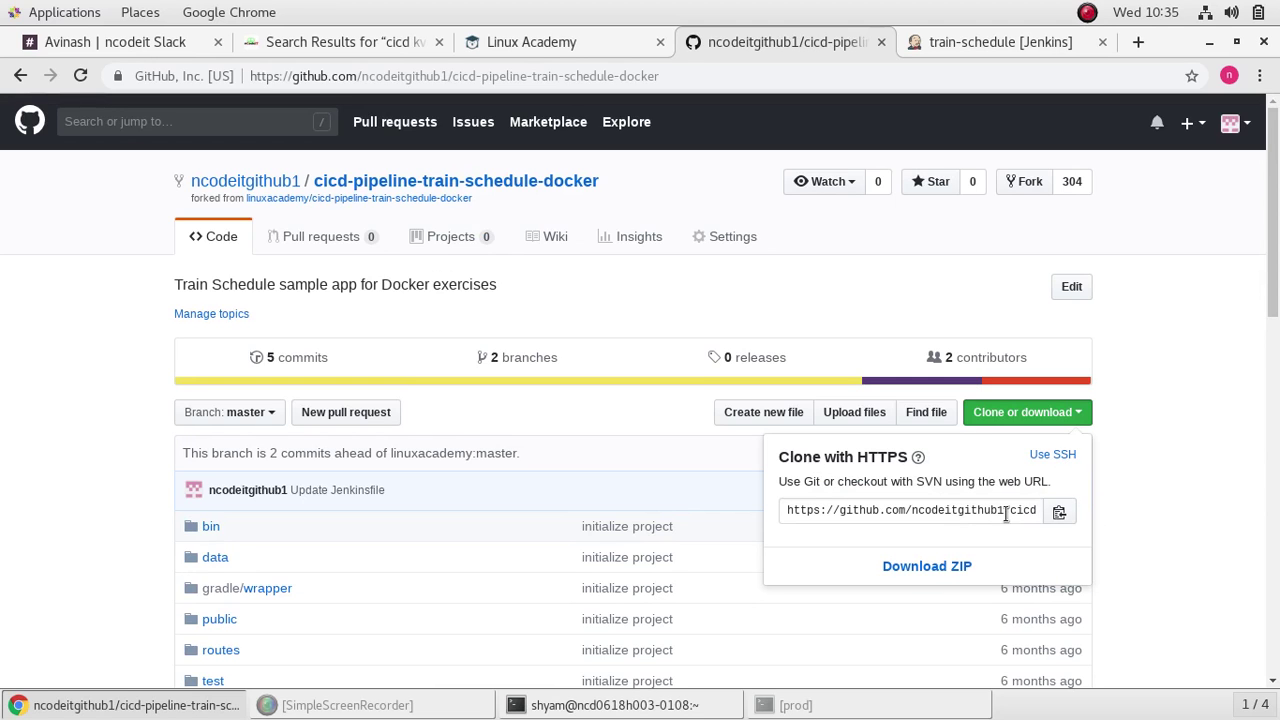
click(1059, 514)
click(1237, 42)
Step: Paste the URL after git clone and clone the repository onto ncodeit5
click(906, 582)
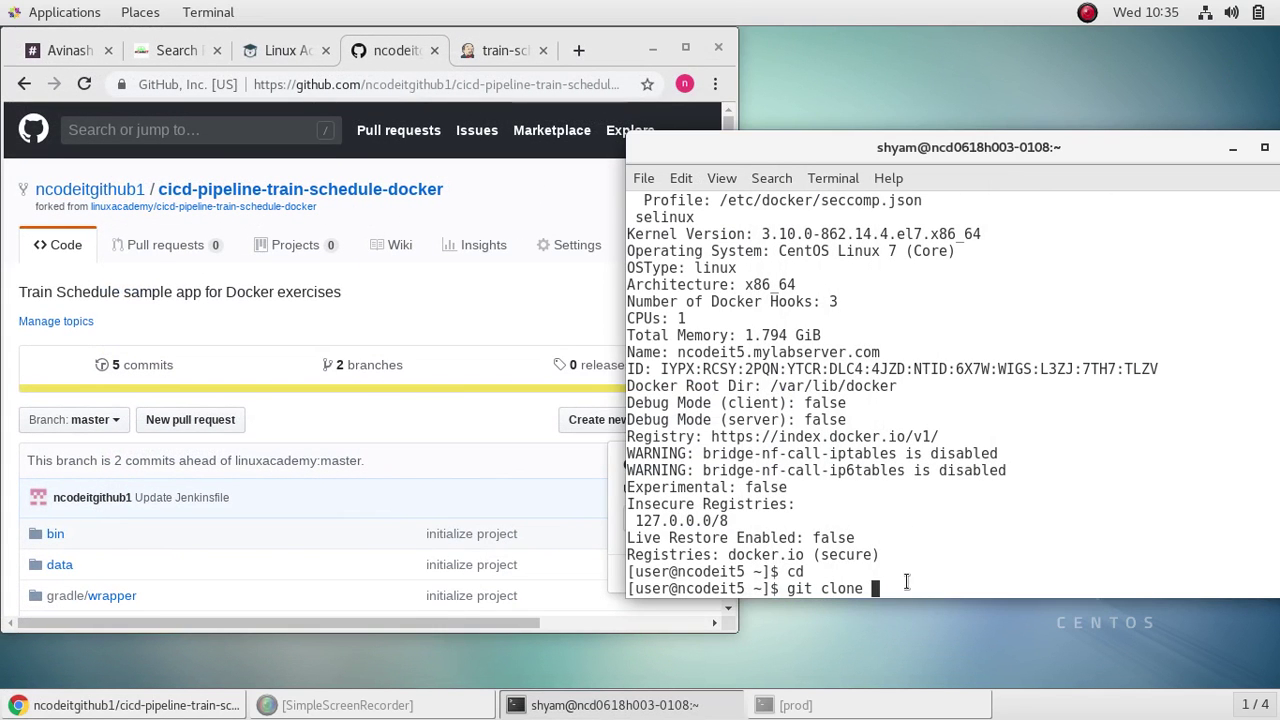
right_click(889, 587)
click(936, 494)
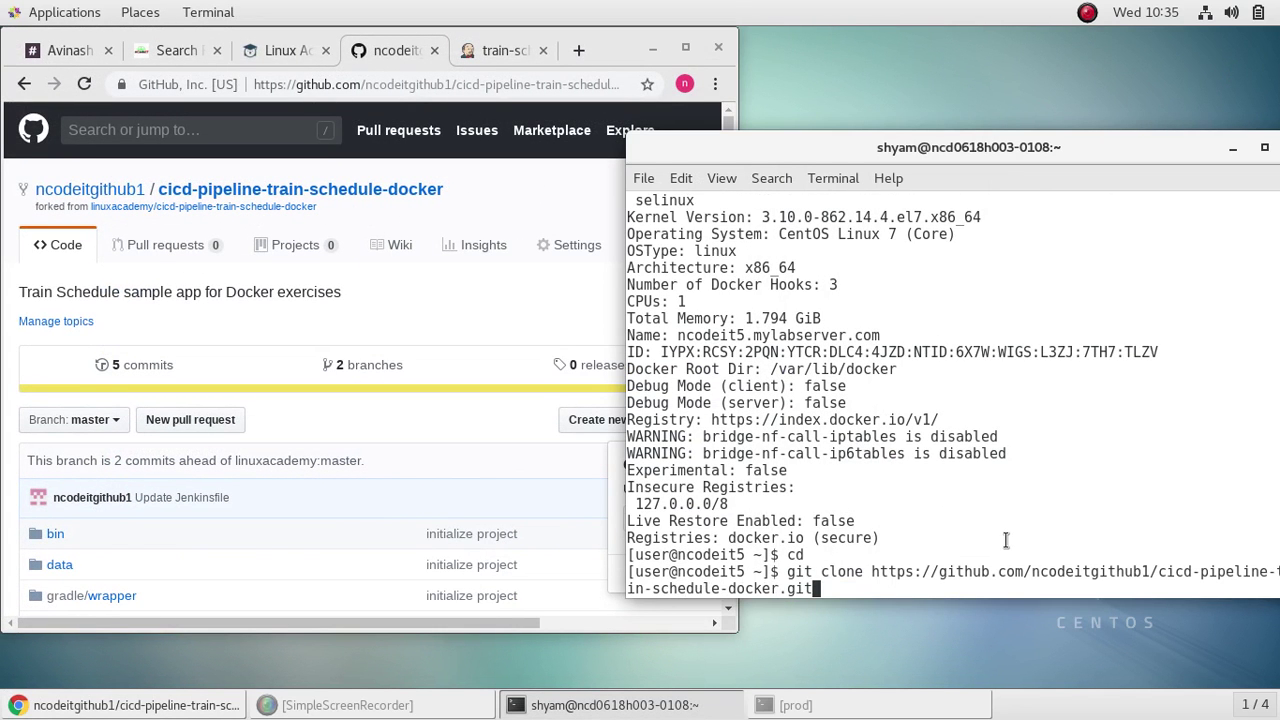
key(Return)
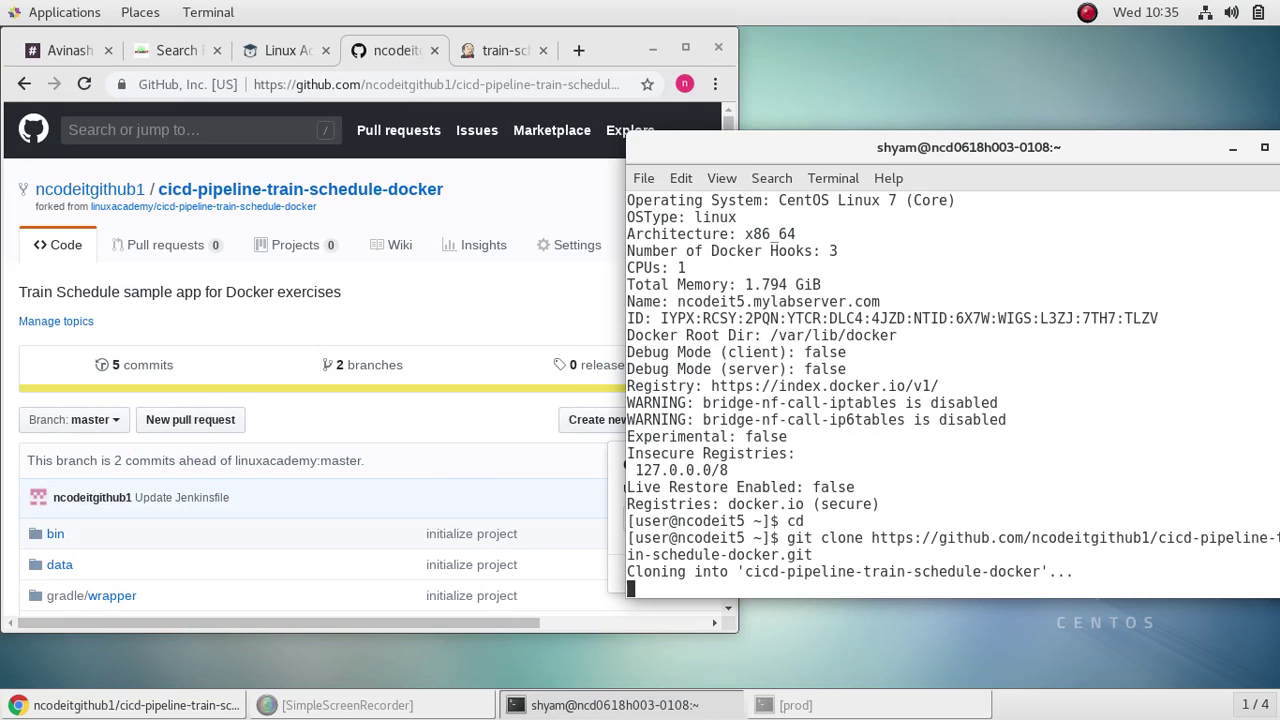
click(164, 40)
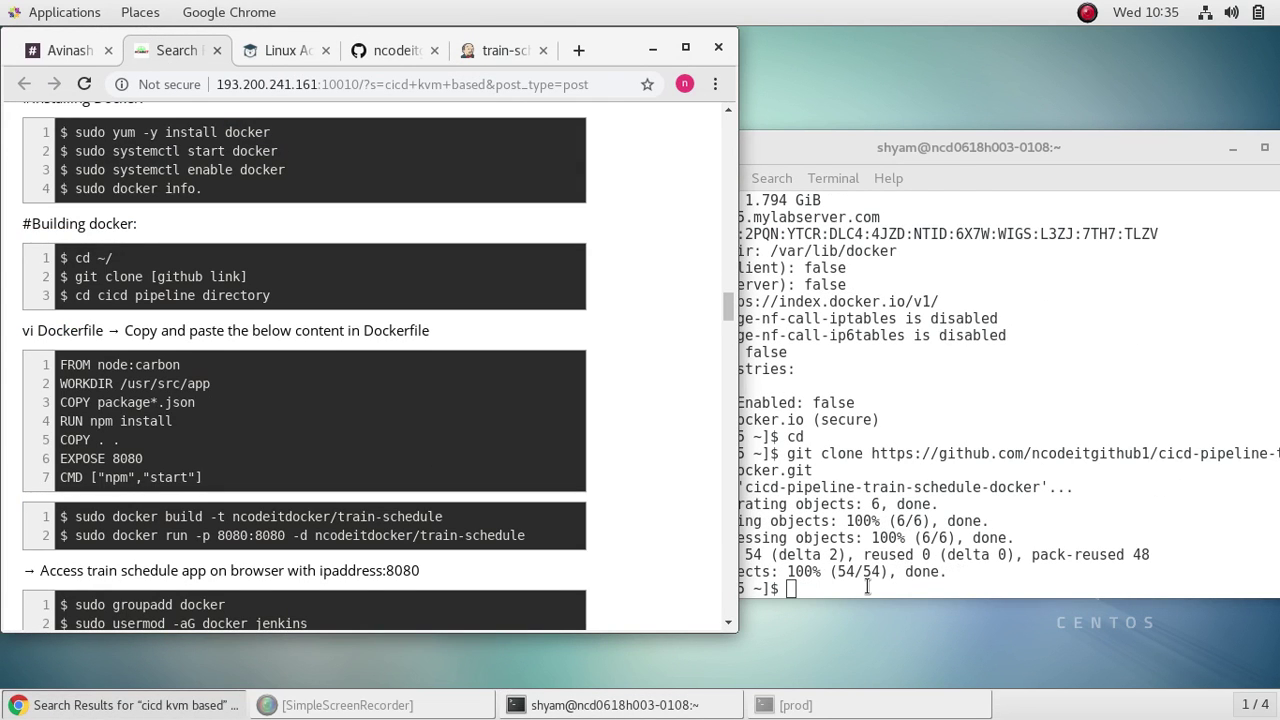
Step: Change into the cloned cicd-pipeline-train-schedule-dockerdeploy folder and list its files
click(745, 588)
scroll(504, 456, down, 2)
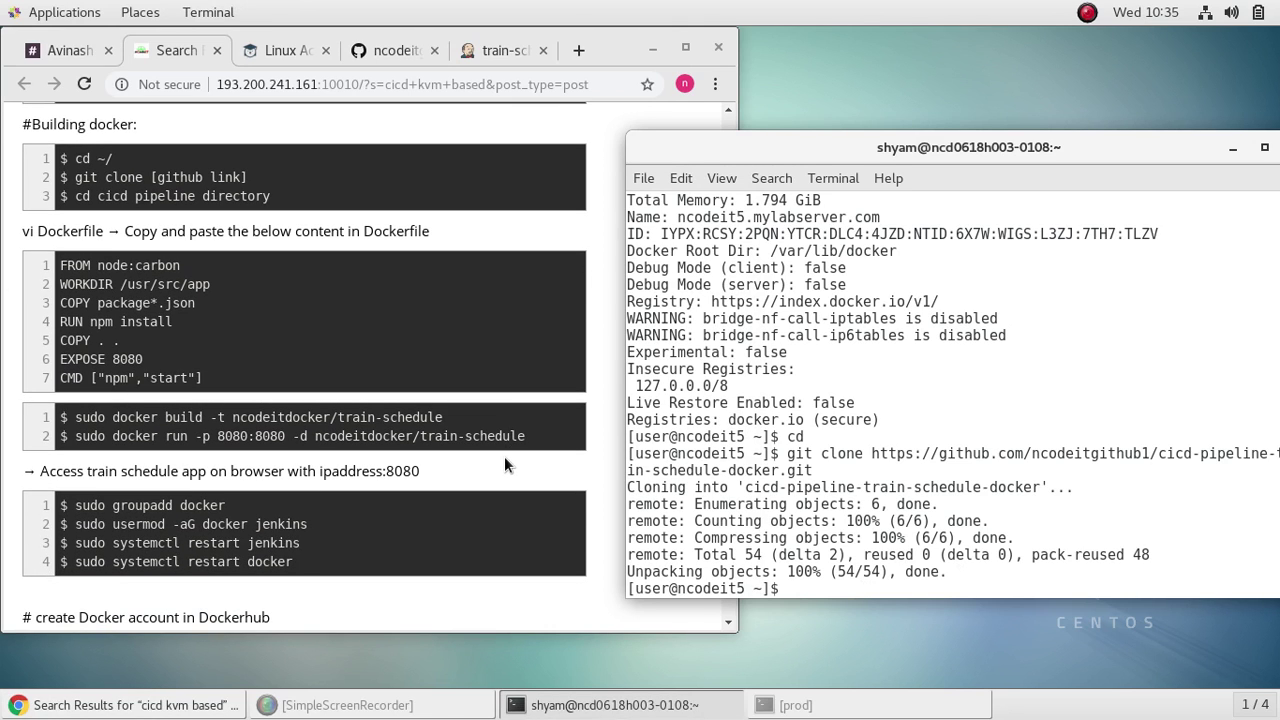
text(cd cicd-pipeline-train-schedule-)
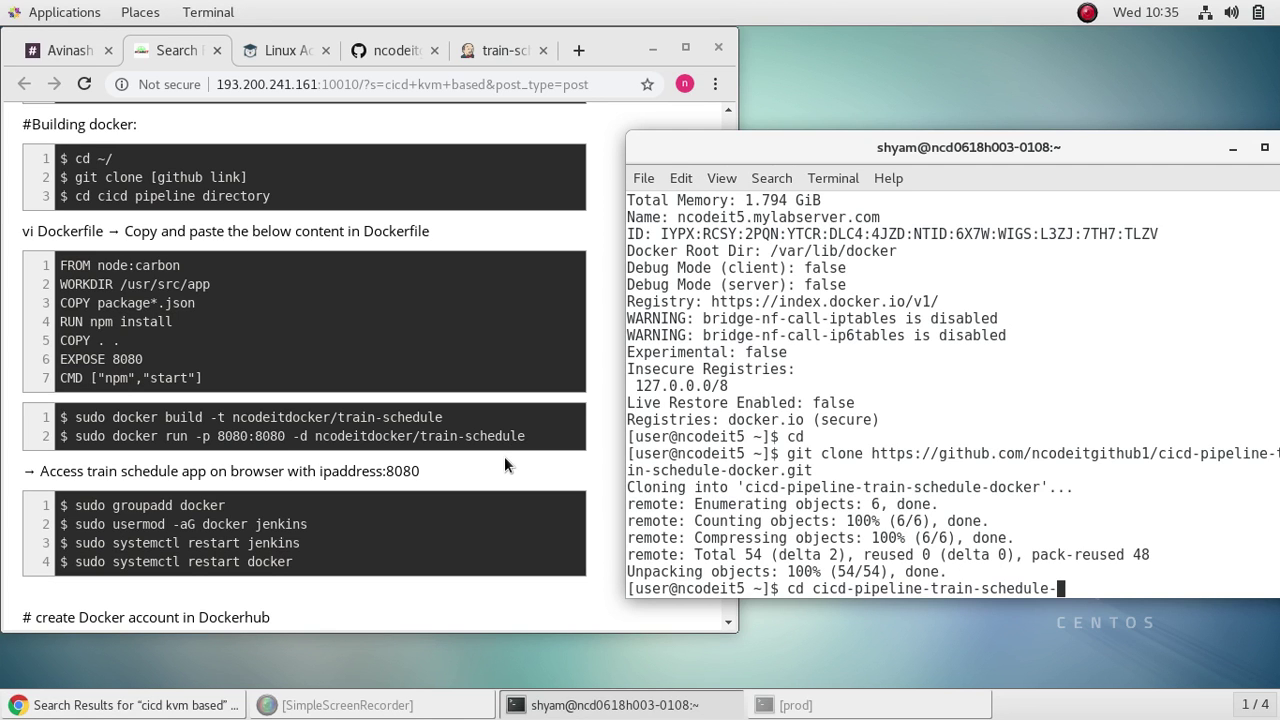
text(d)
key(Tab)
key(Return)
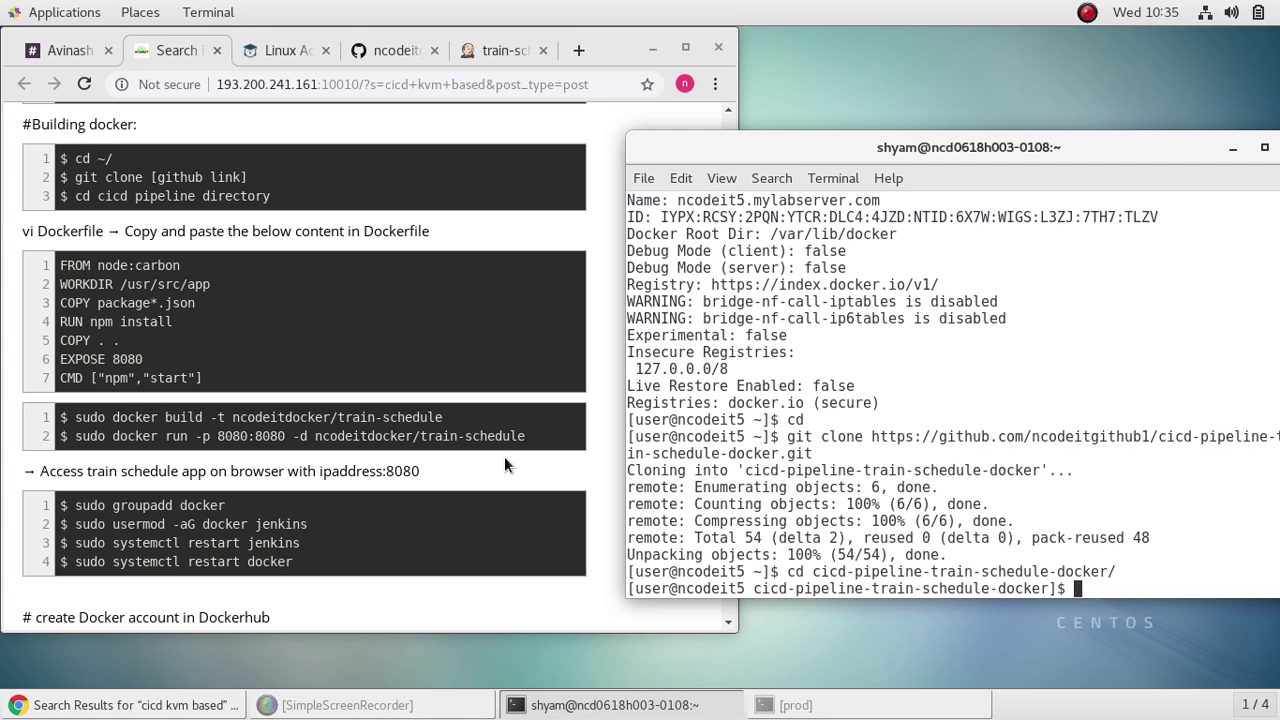
text(ls)
key(Return)
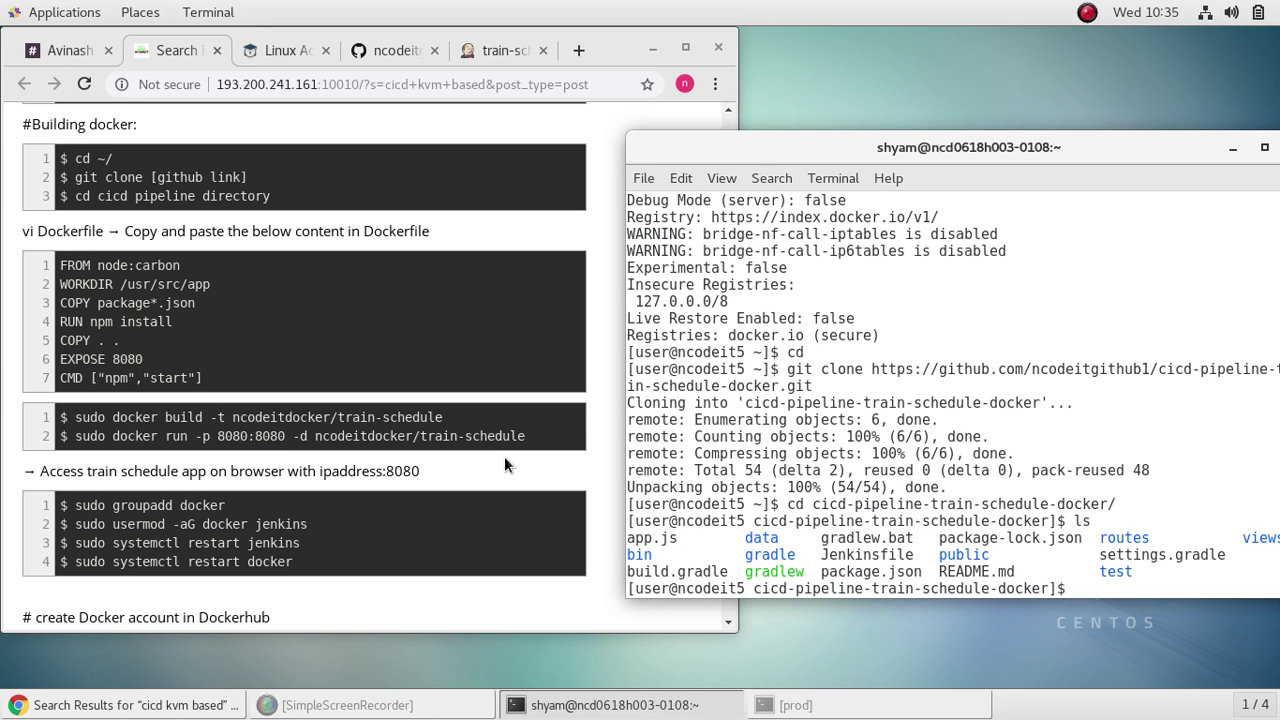
Step: Create a new file named dockerfile in vi using sudo
text(sudo vi docker)
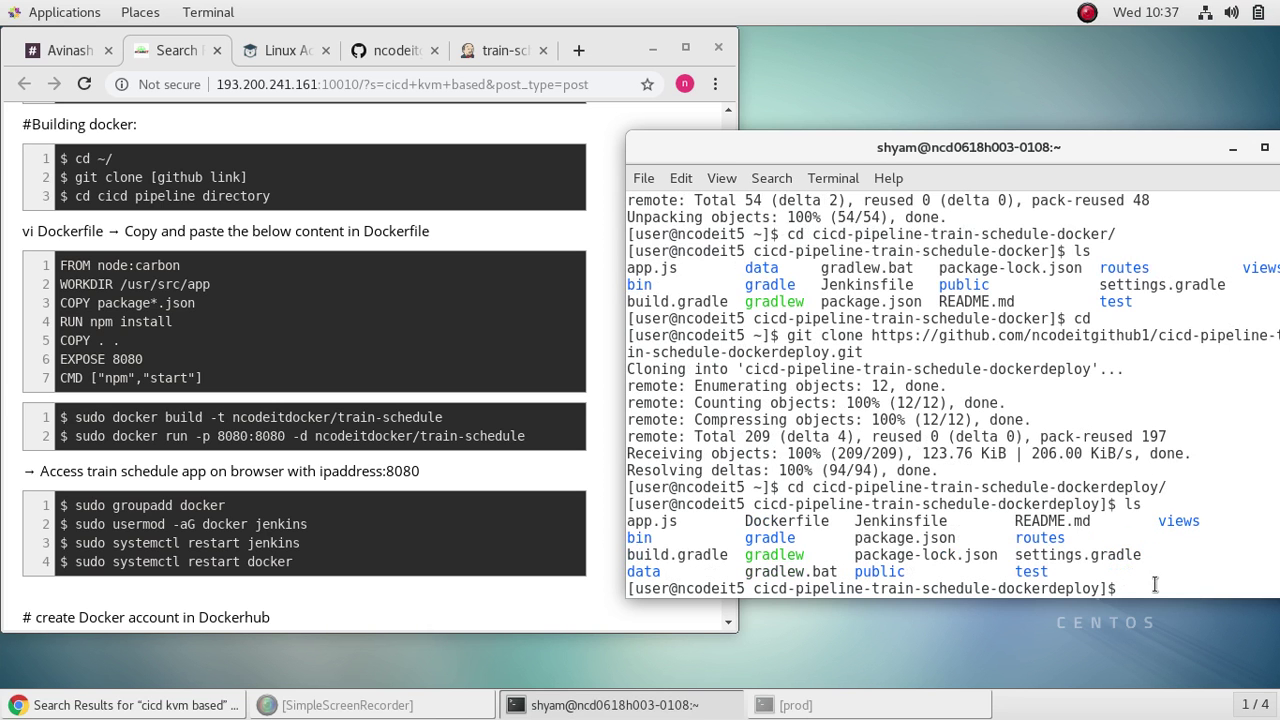
text(sudo vi dockerfile)
key(Return)
Step: Paste the seven Dockerfile lines (FROM node:carbon to CMD ["npm","start"]) from the notes and save with :wq
key(i)
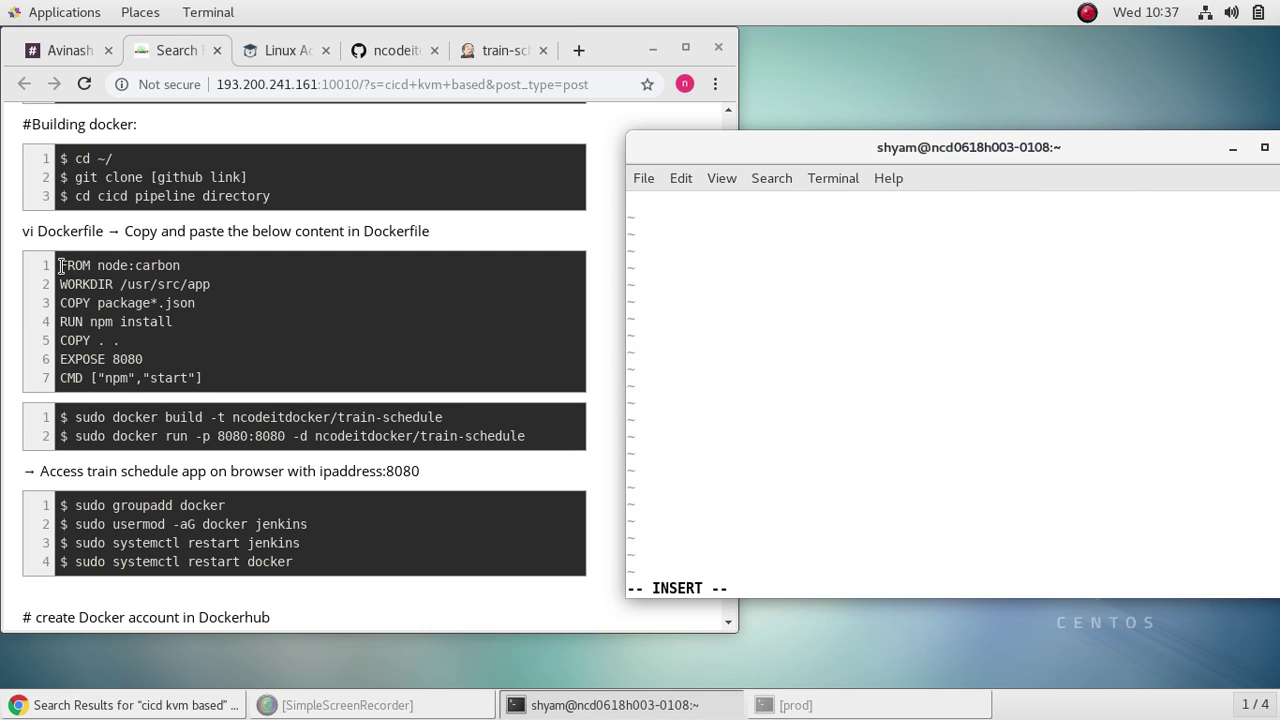
drag(60, 265, 205, 385)
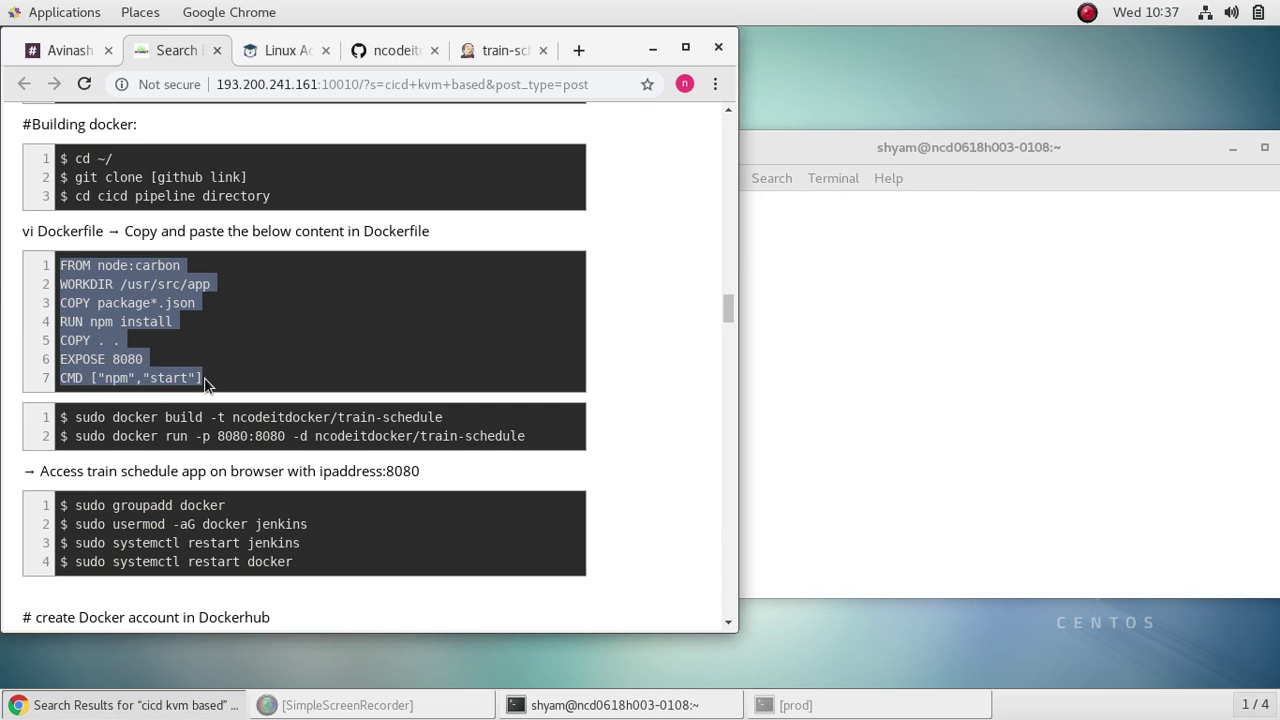
right_click(143, 365)
click(190, 377)
click(900, 348)
right_click(675, 204)
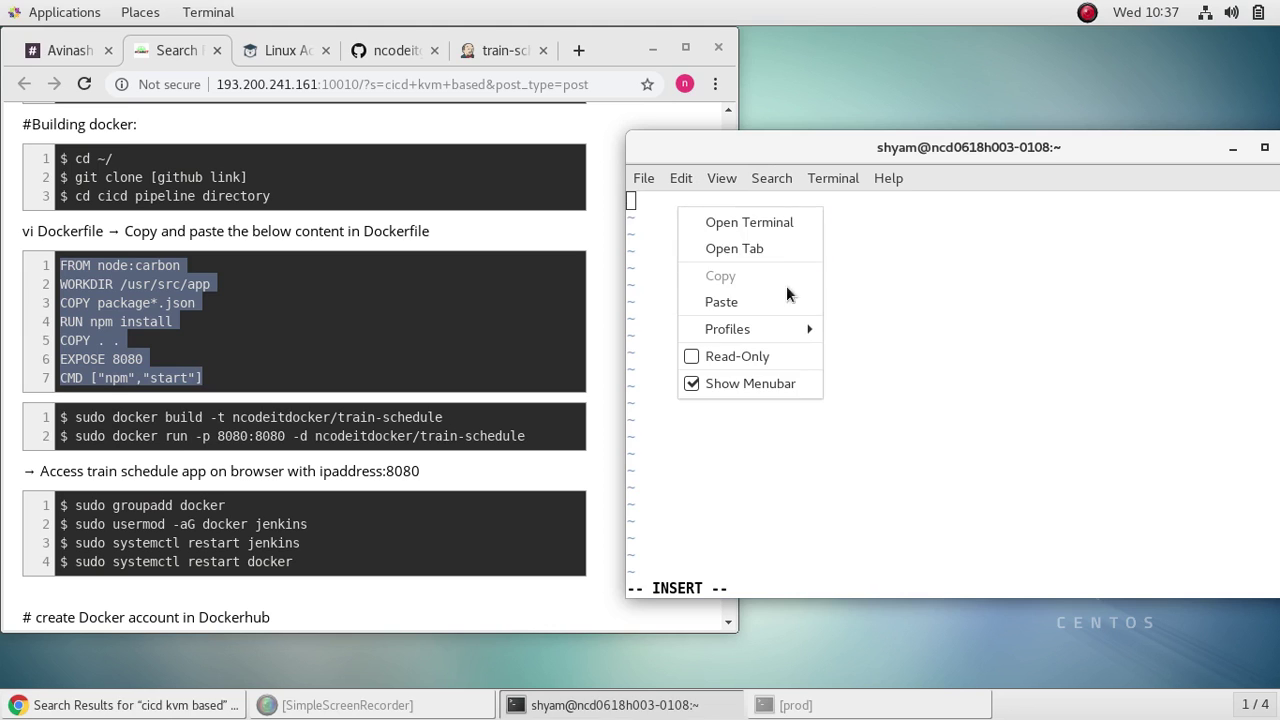
click(775, 304)
key(Escape)
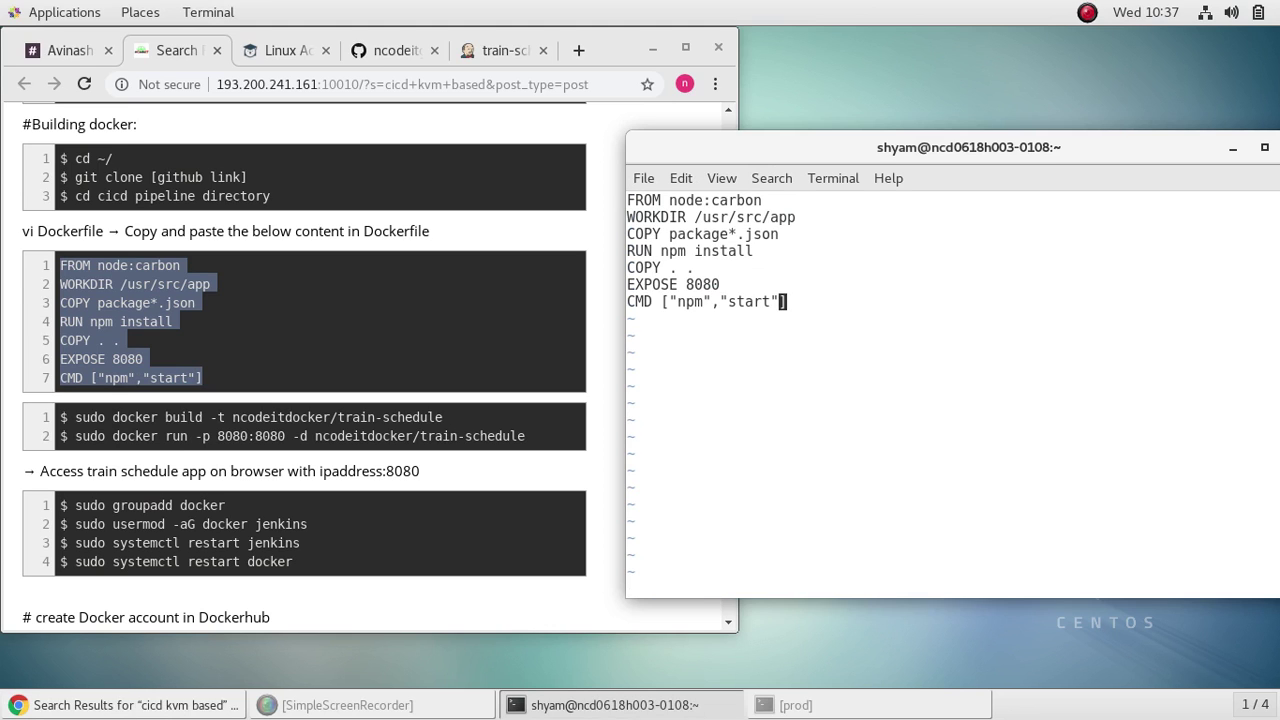
text(:wq)
key(Return)
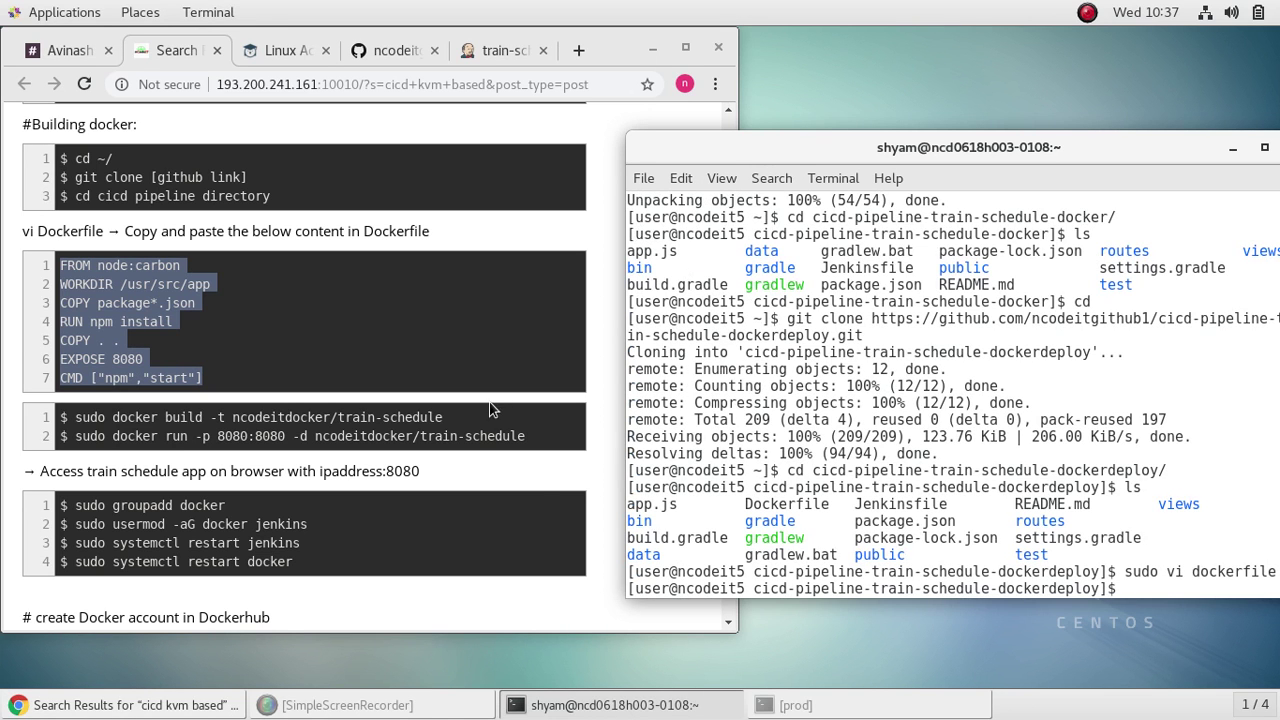
Step: Copy the docker build command from the notes and run it in the terminal
click(447, 476)
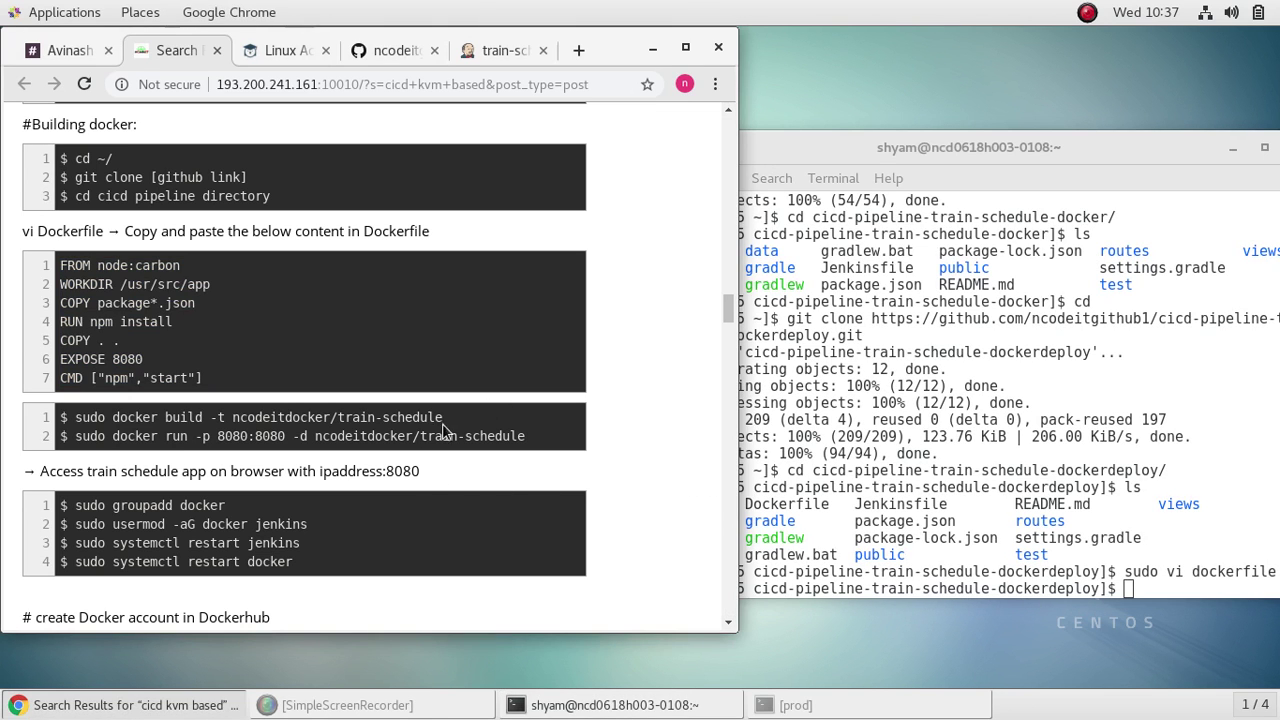
drag(454, 415, 78, 417)
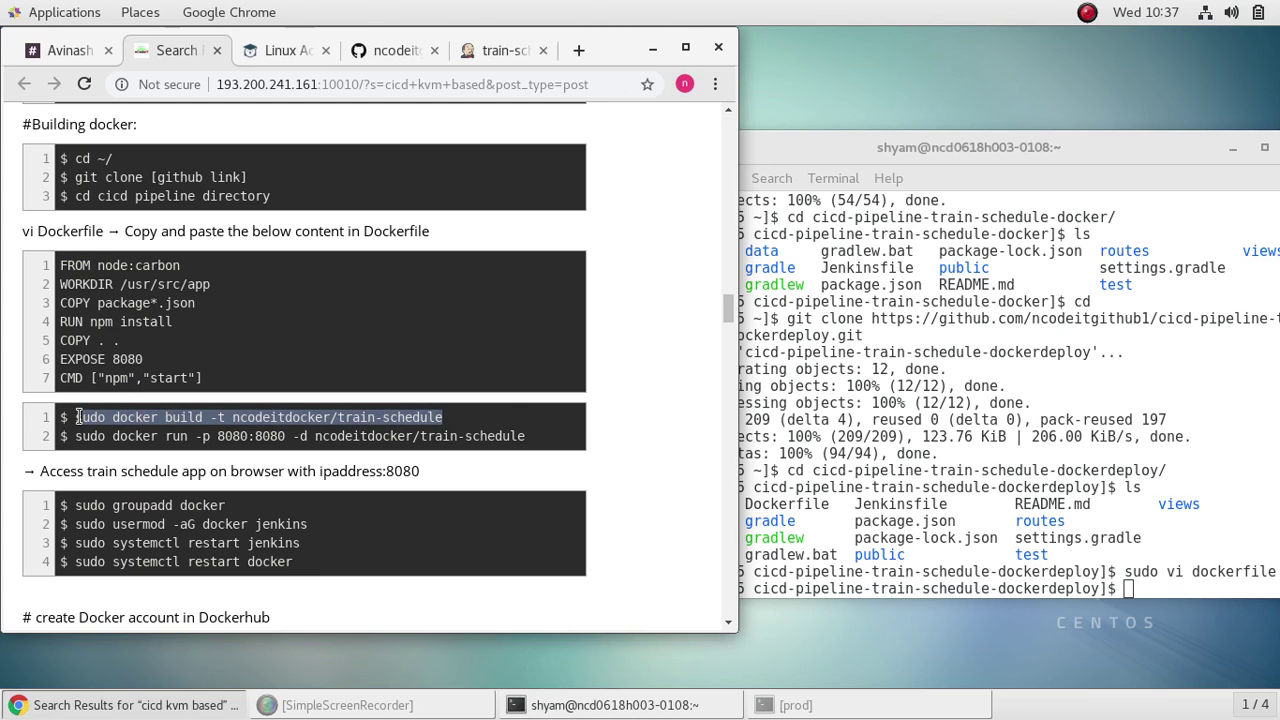
right_click(94, 418)
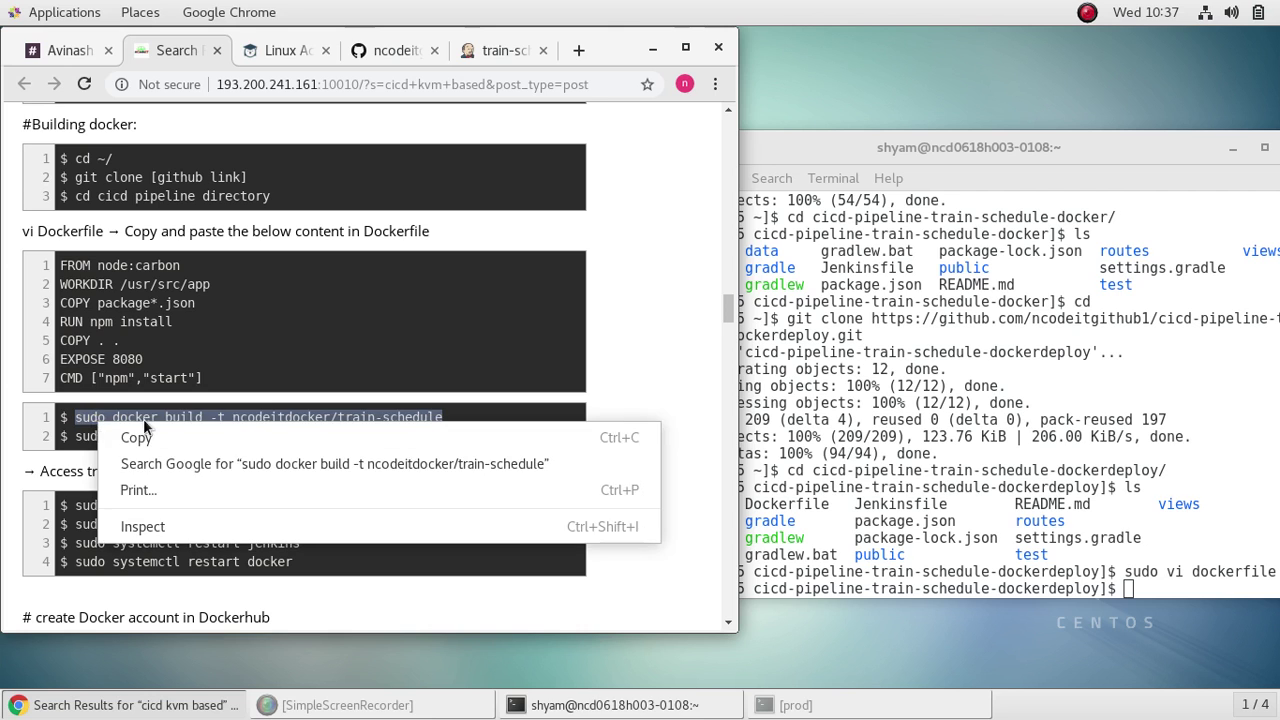
click(148, 437)
click(1155, 590)
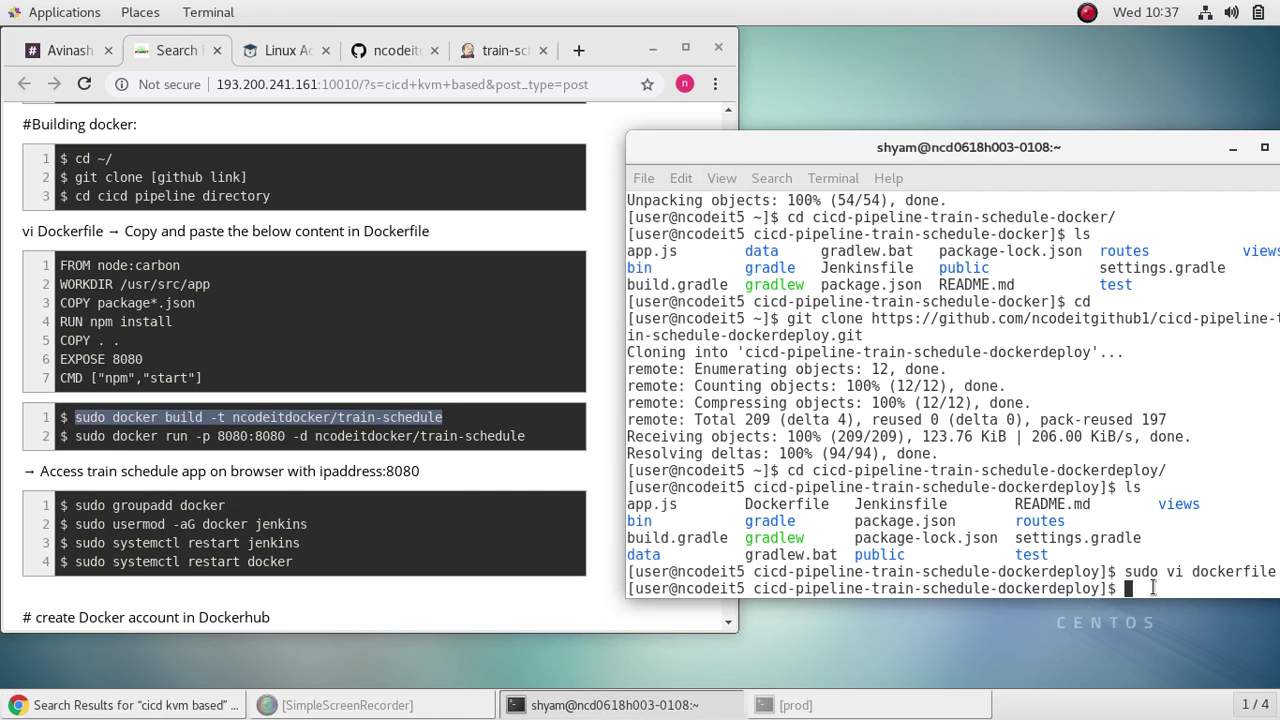
right_click(1145, 590)
click(1078, 488)
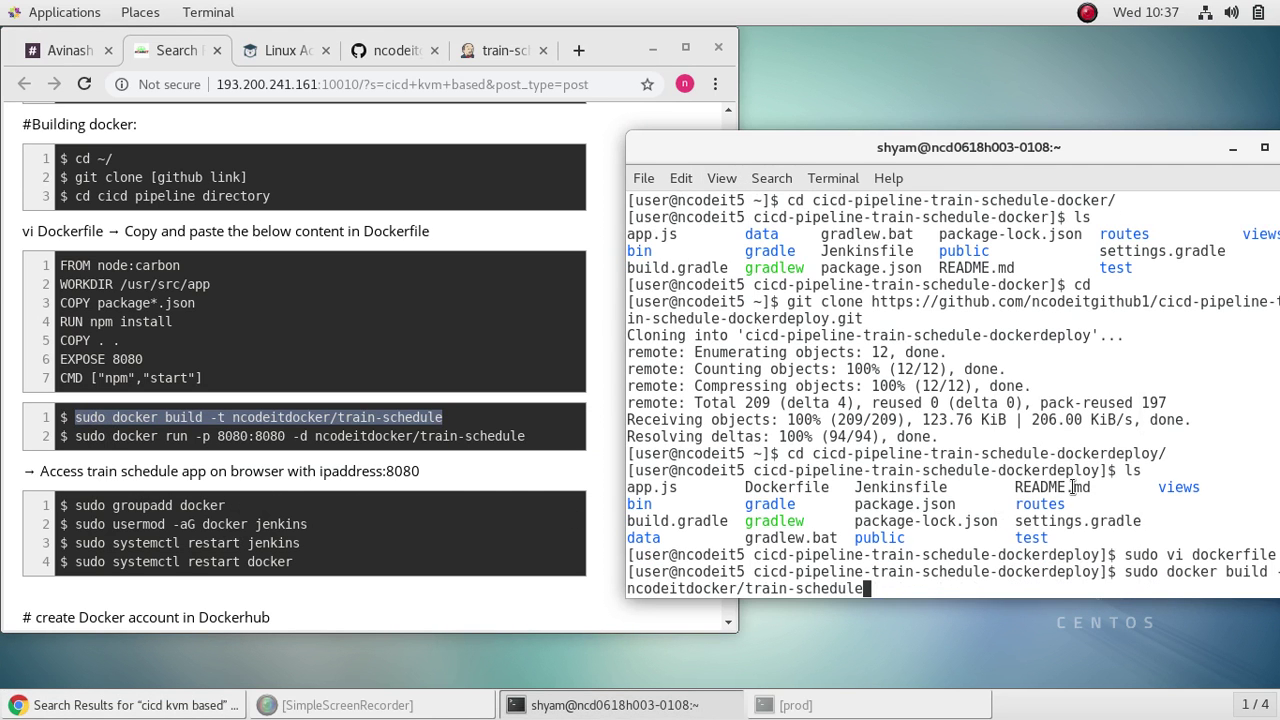
key(Return)
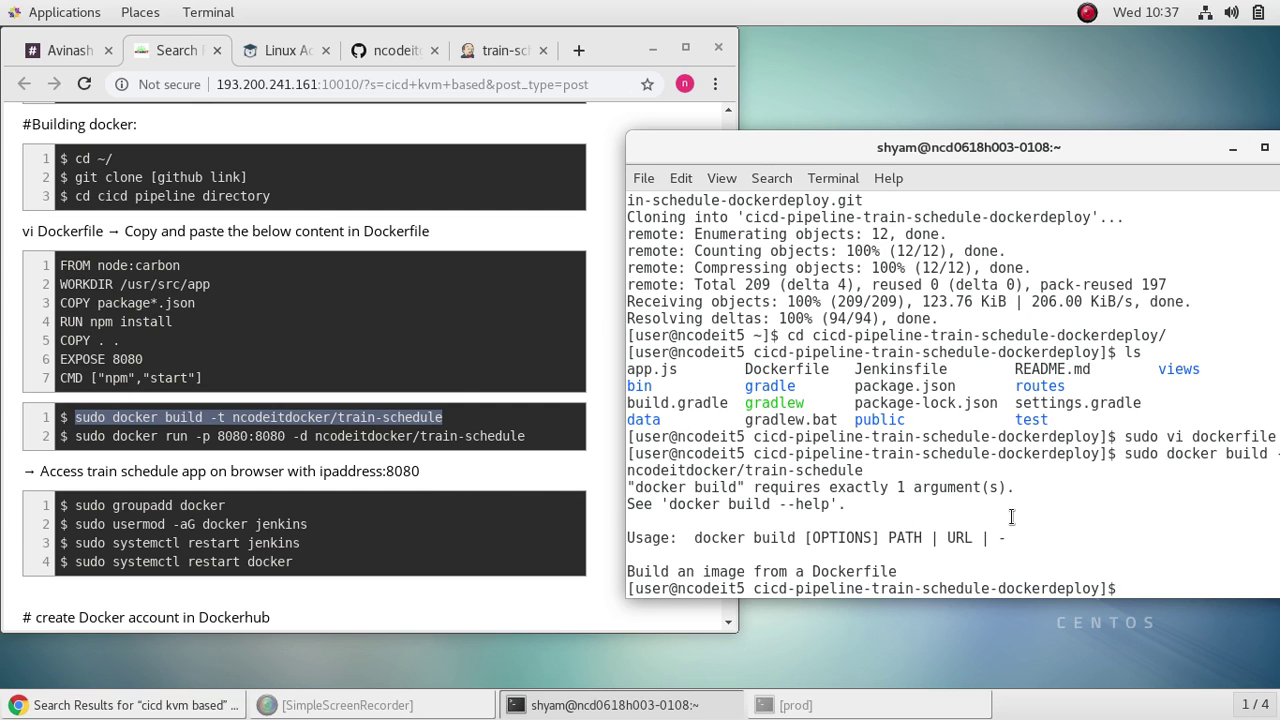
Step: Run the copied docker run -p 8080:8080 command to pull and start ncodeitdocker/train-schedule
click(523, 468)
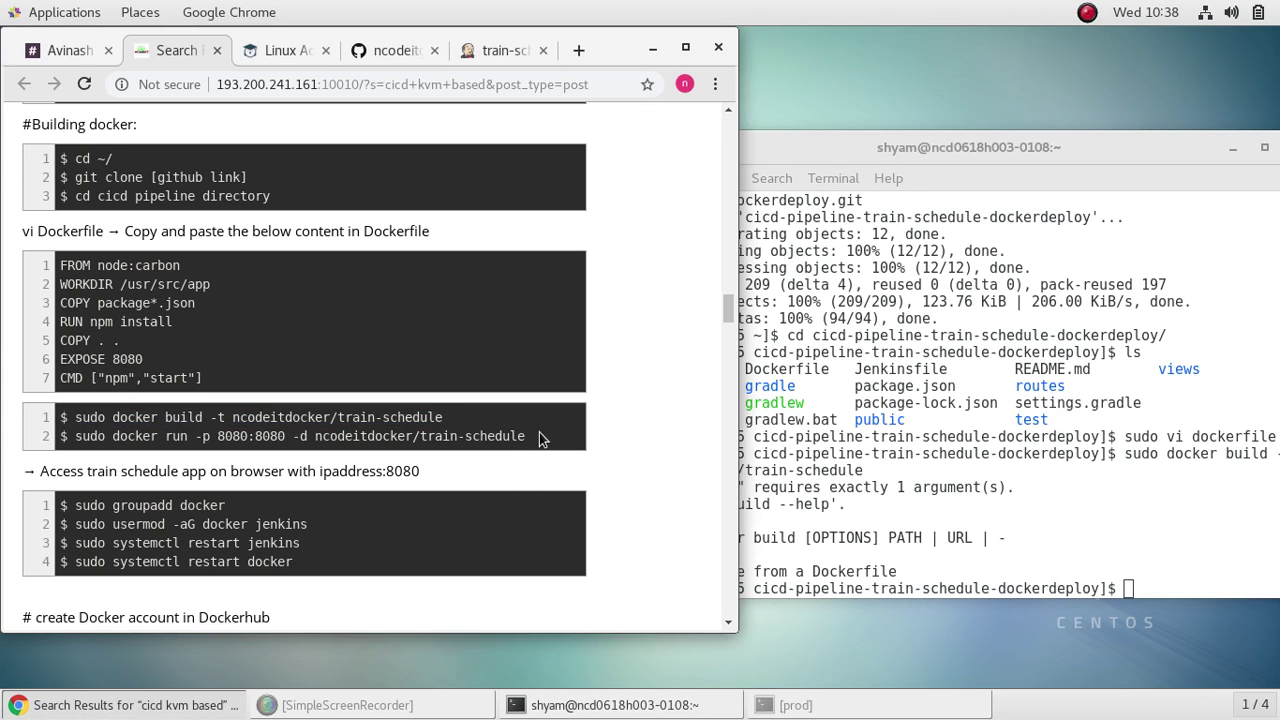
drag(526, 436, 77, 443)
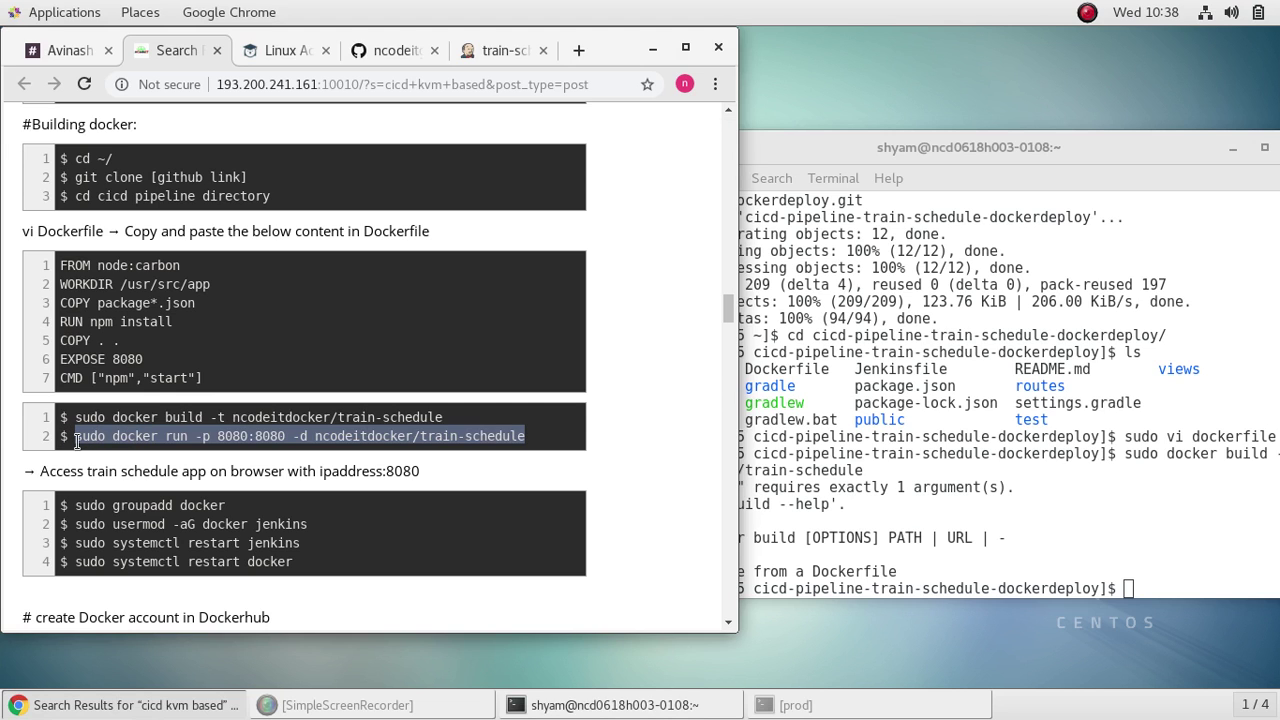
right_click(133, 439)
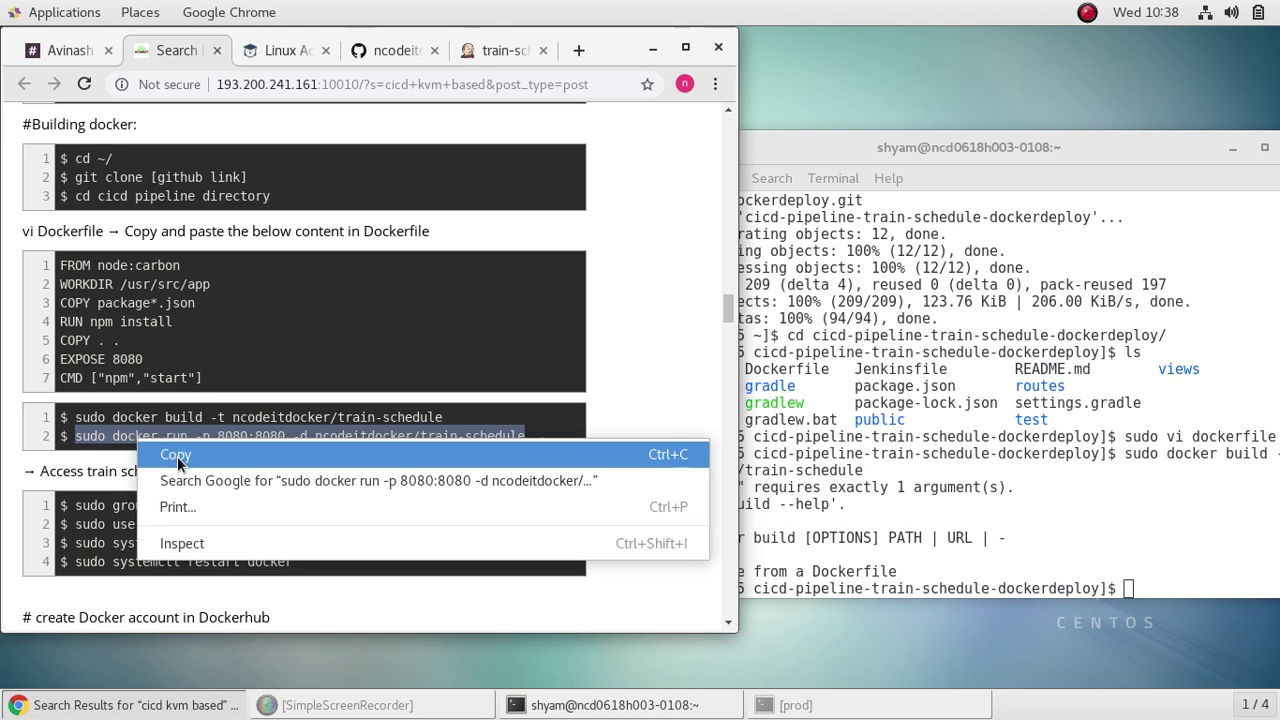
click(178, 455)
click(998, 402)
right_click(996, 400)
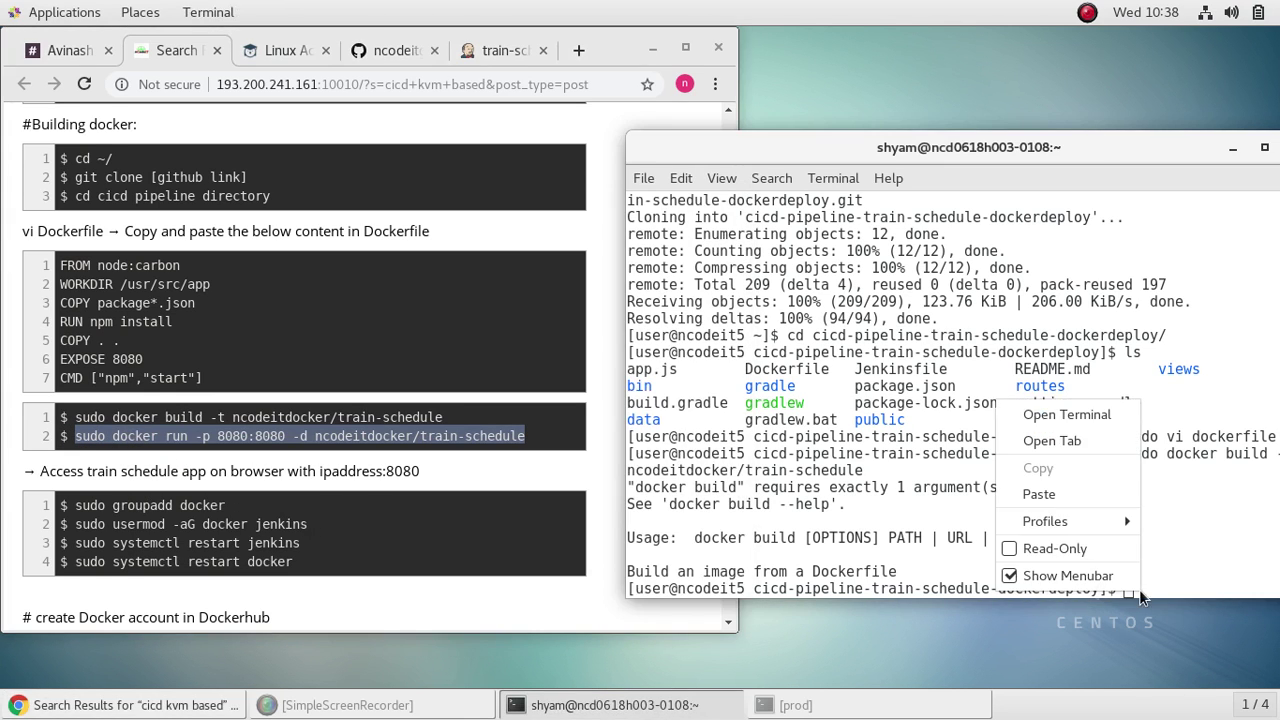
click(1099, 490)
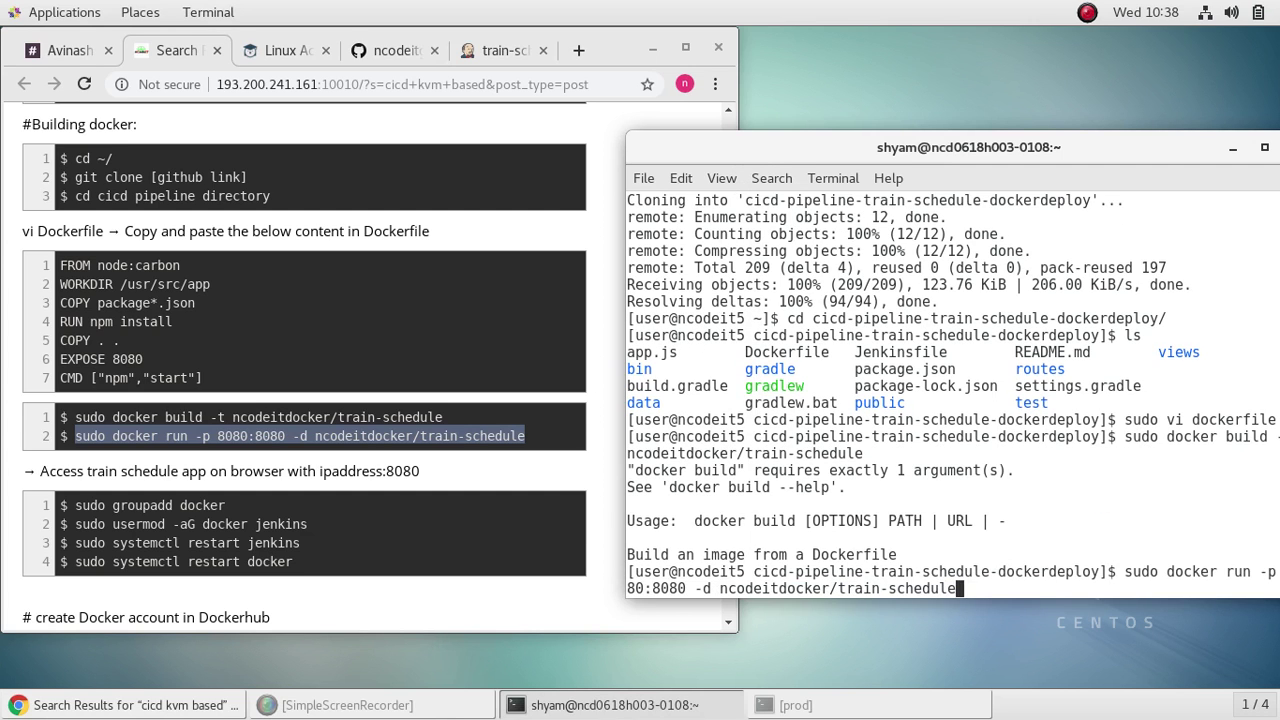
key(Return)
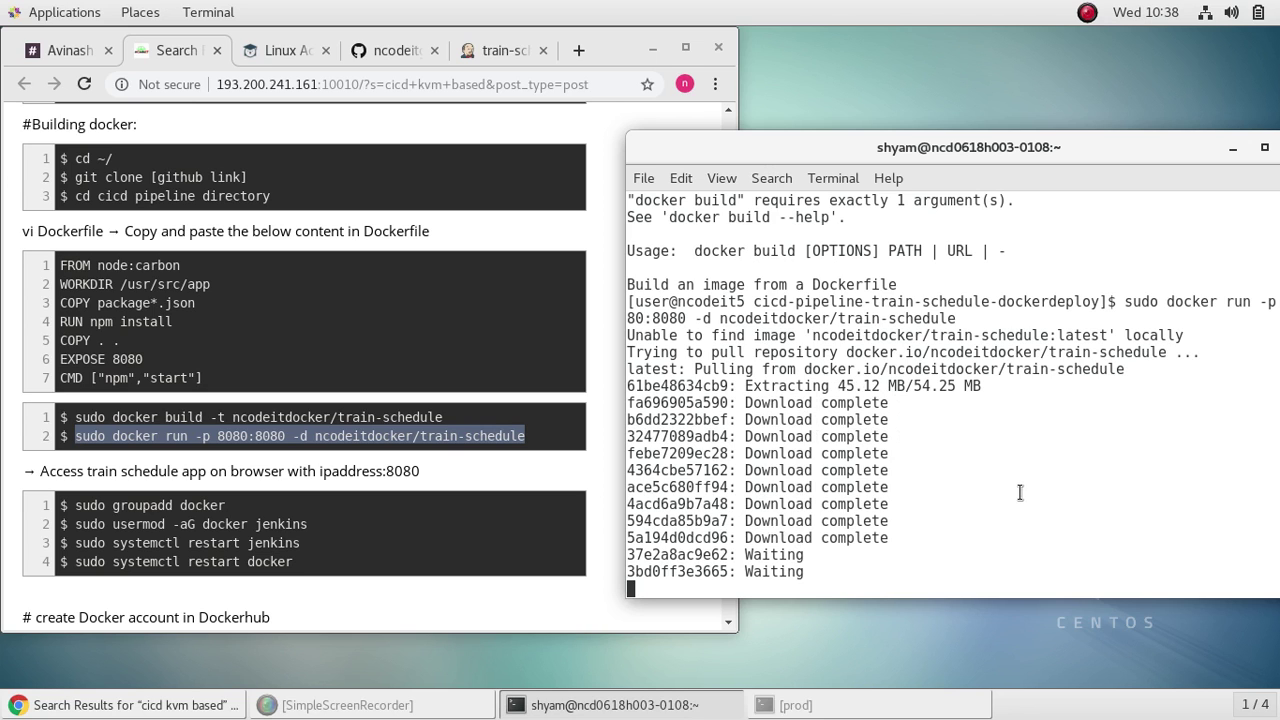
click(494, 592)
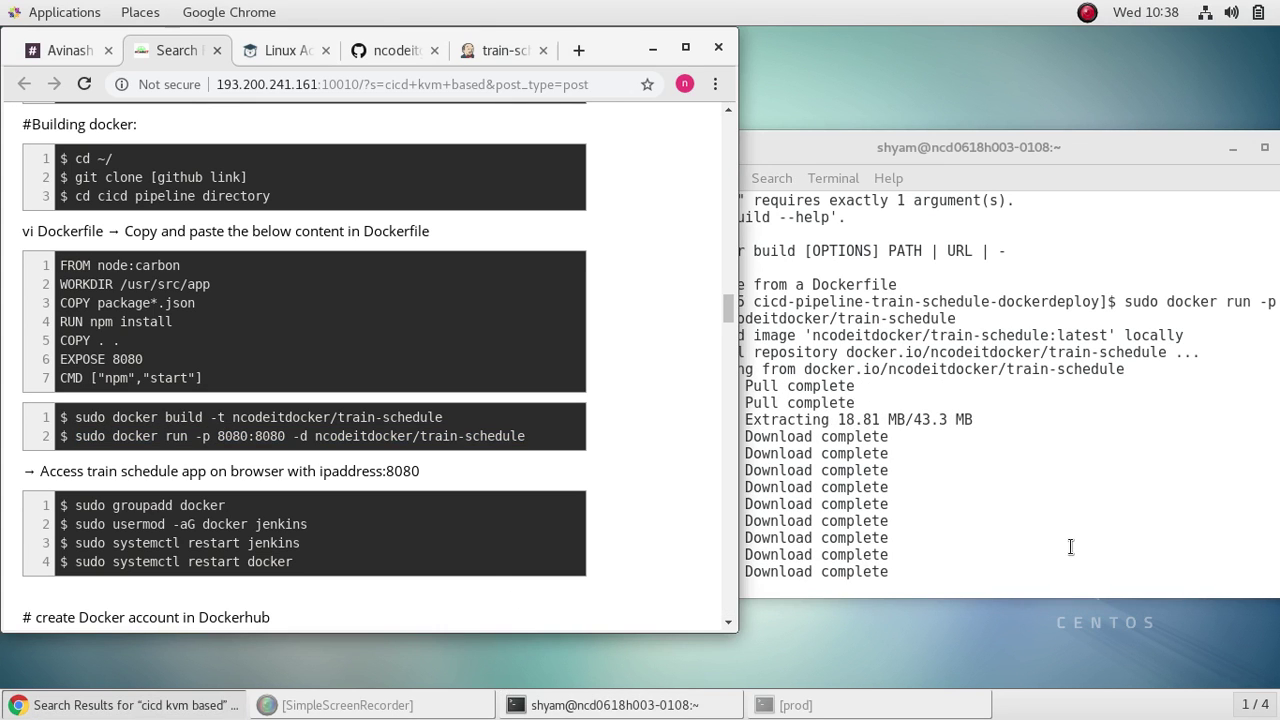
scroll(555, 443, down, 5)
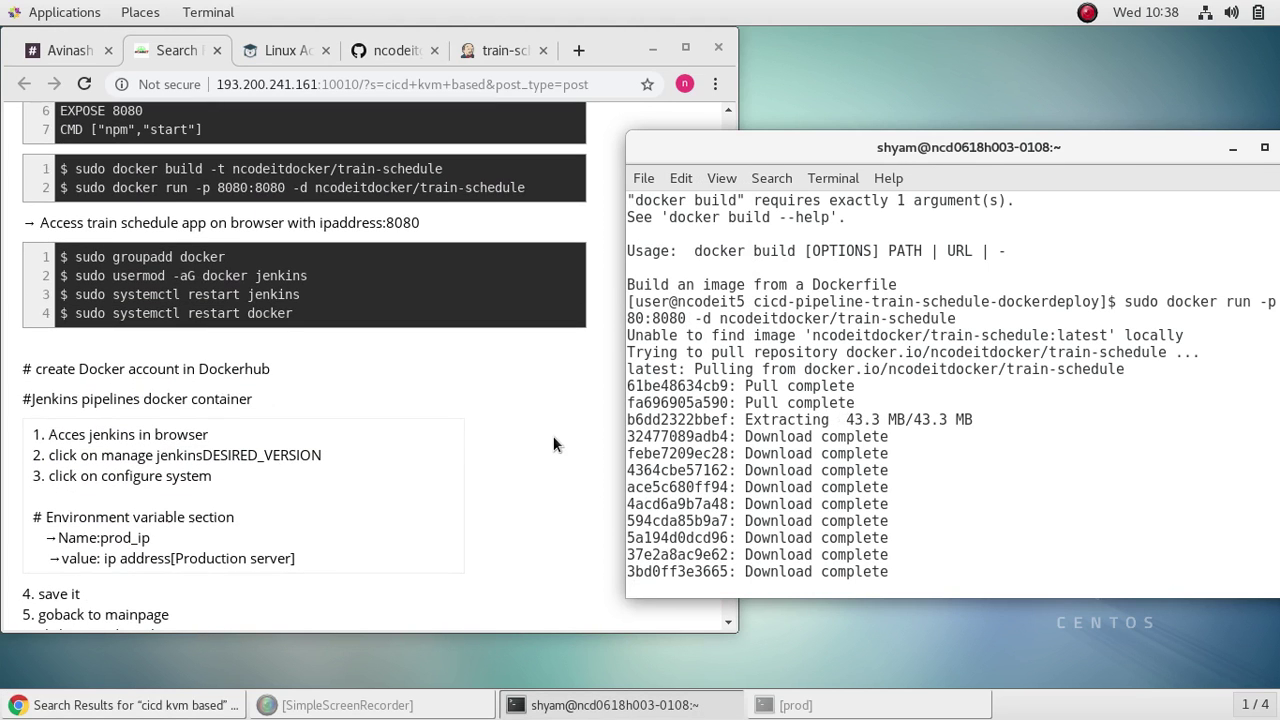
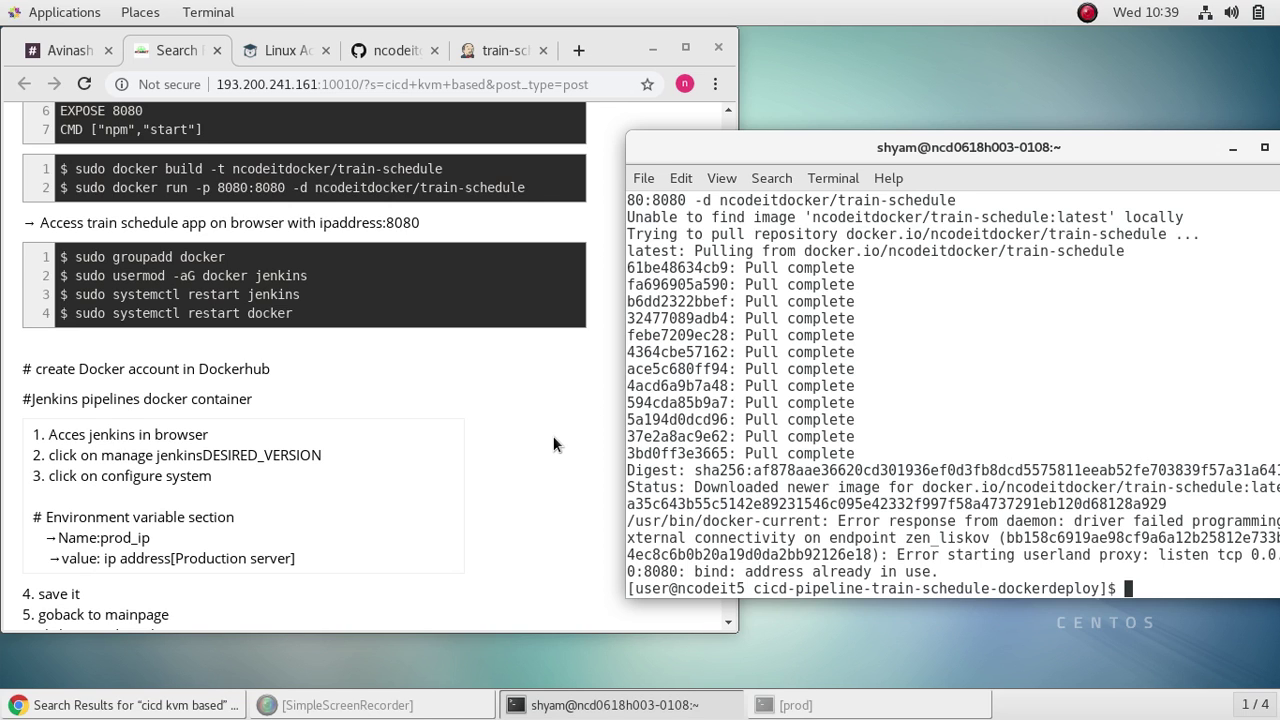
Step: Rerun the train-schedule container with host port 8090 instead of 8080, then bring Chrome forward
key(Up)
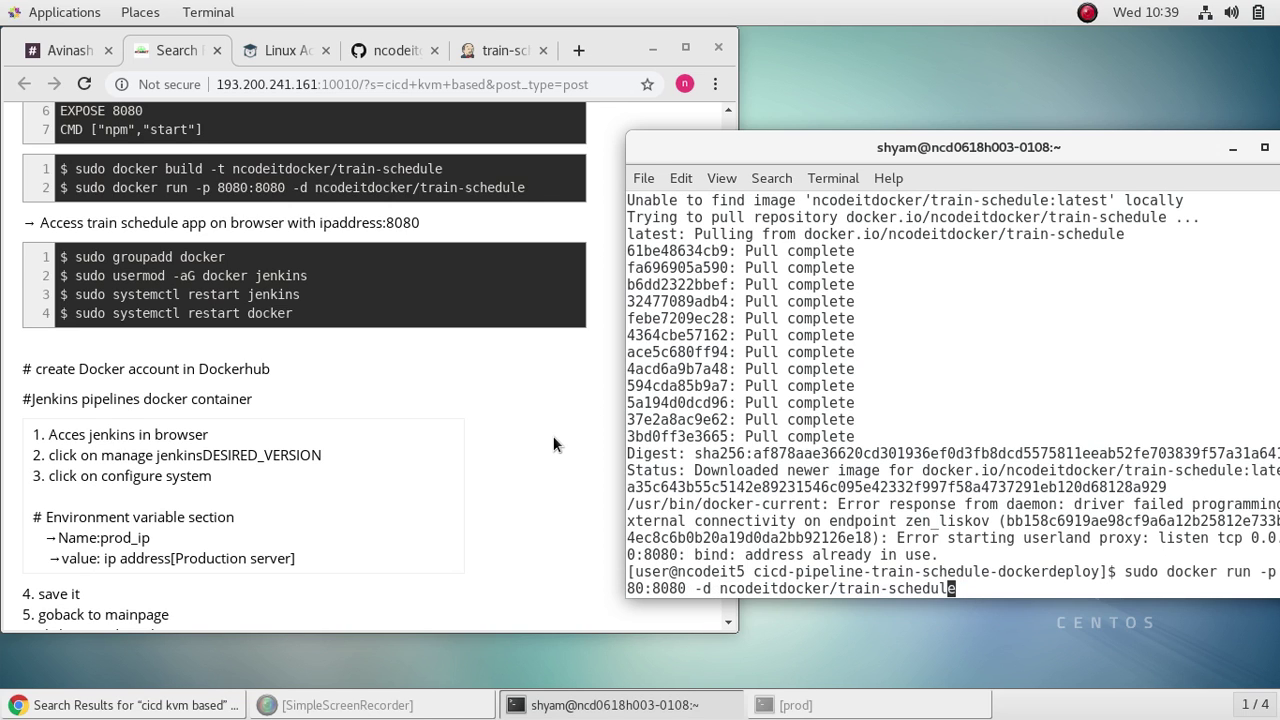
key(Left)
key(Left)
key(Left)
key(Left)
key(Left)
key(Left)
key(Left)
key(Left)
key(Left)
key(Left)
key(Left)
key(Left)
key(Left)
key(Left)
key(Left)
key(Left)
key(Left)
key(Left)
key(Left)
key(Left)
key(Left)
key(Left)
key(Left)
key(BackSpace)
key(BackSpace)
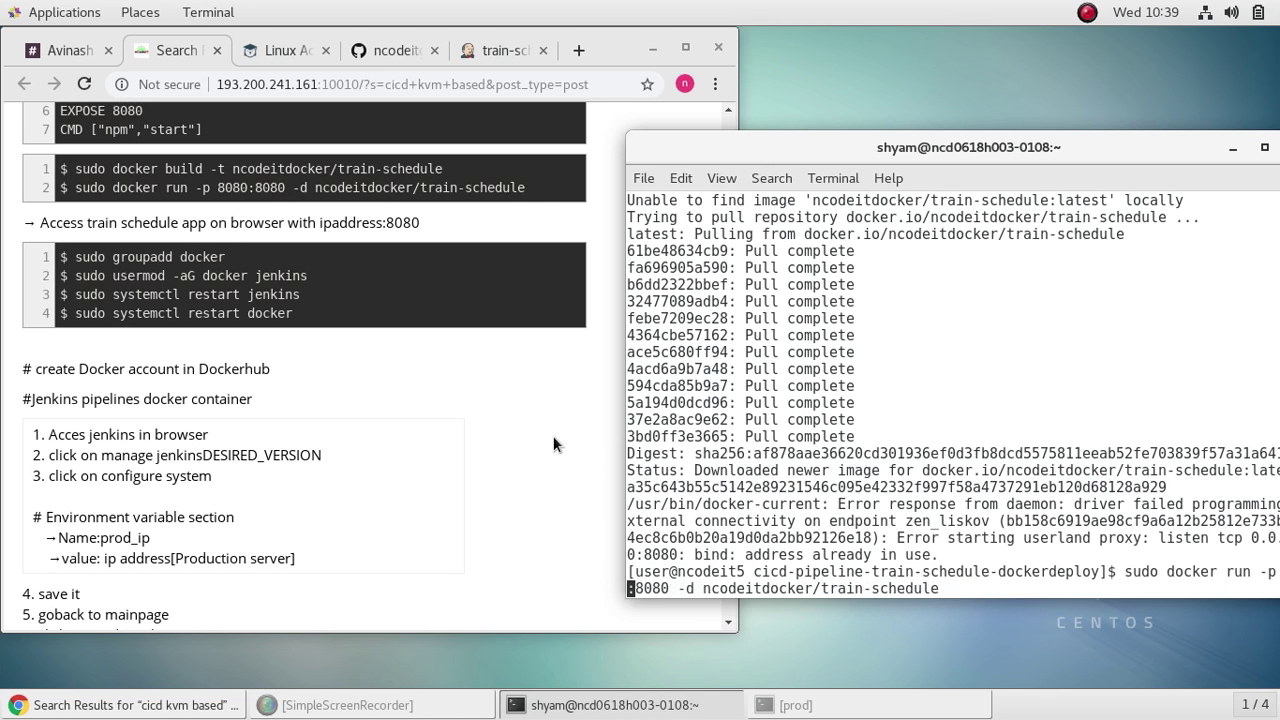
text(90)
key(Return)
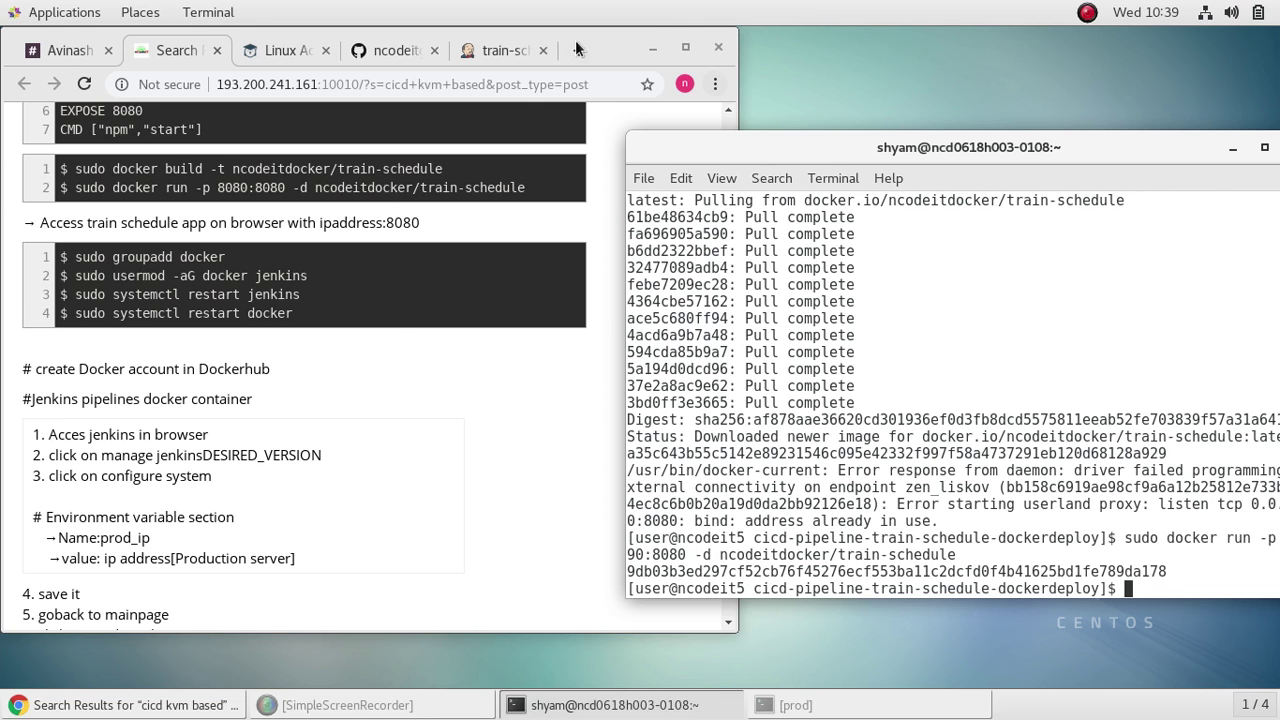
click(685, 47)
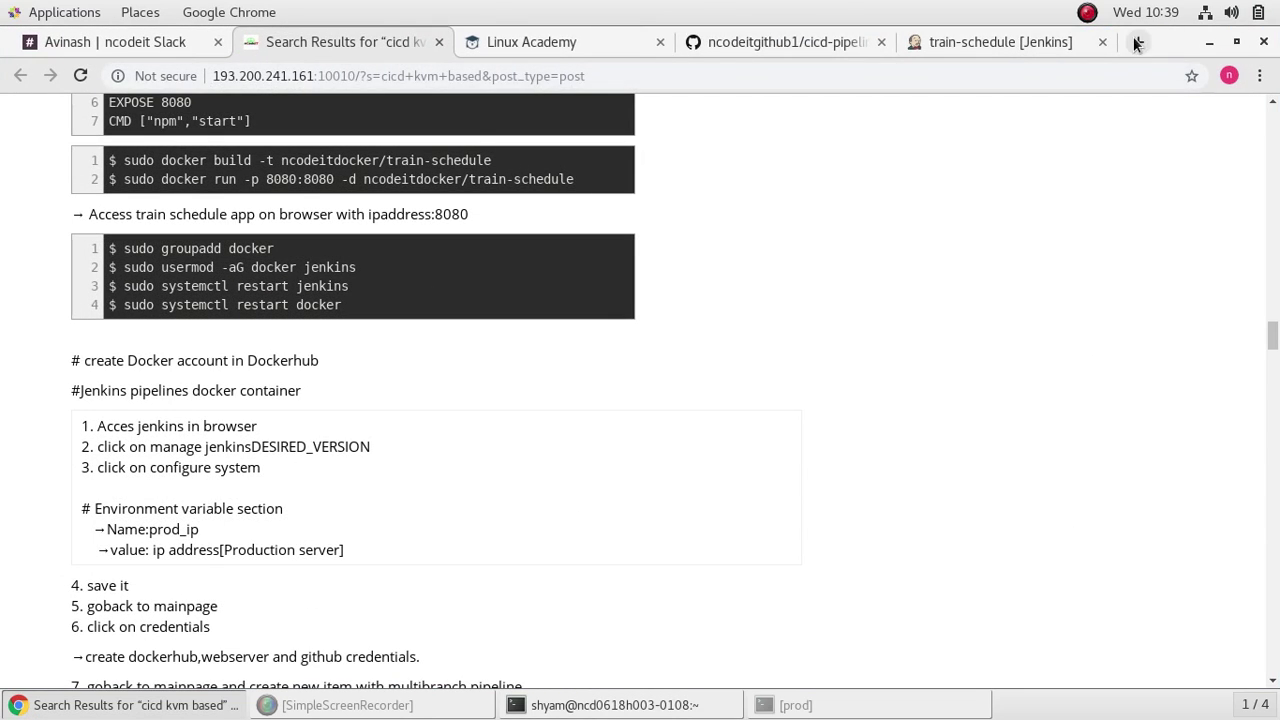
Step: Copy server 5's public IP 13.229.226.20 from the Linux Academy server list
click(1136, 42)
click(445, 42)
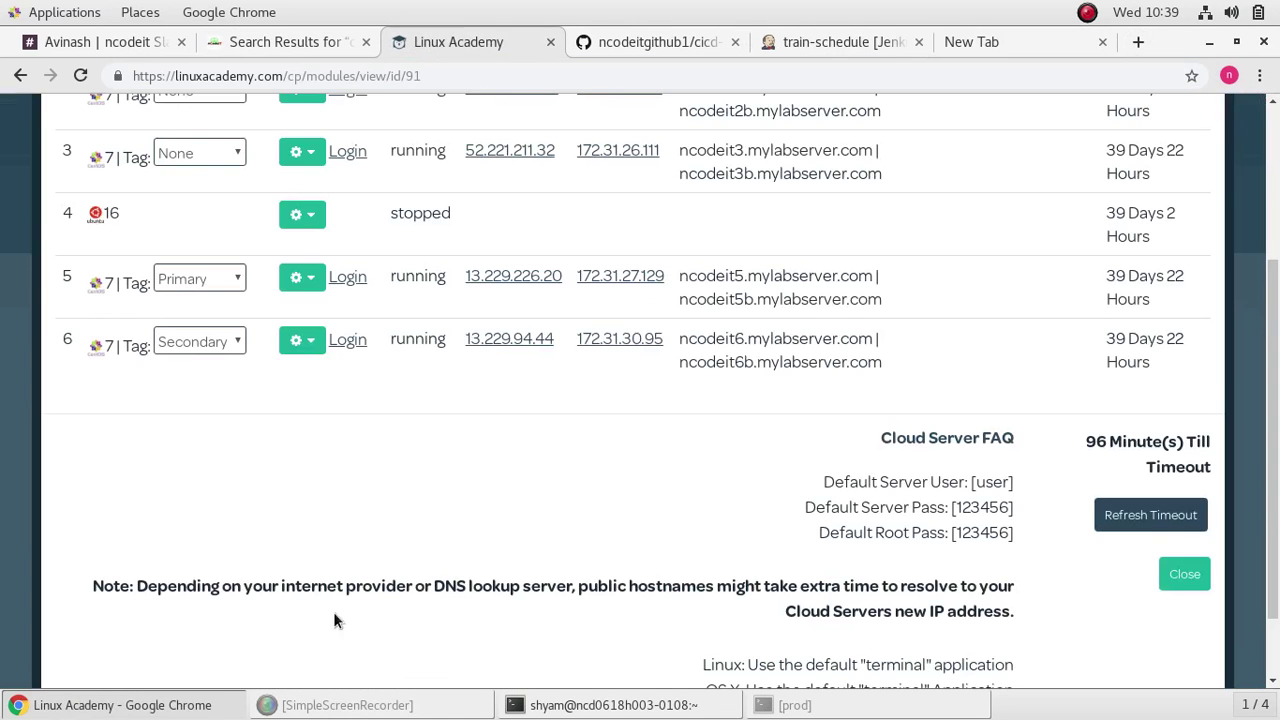
drag(563, 276, 466, 278)
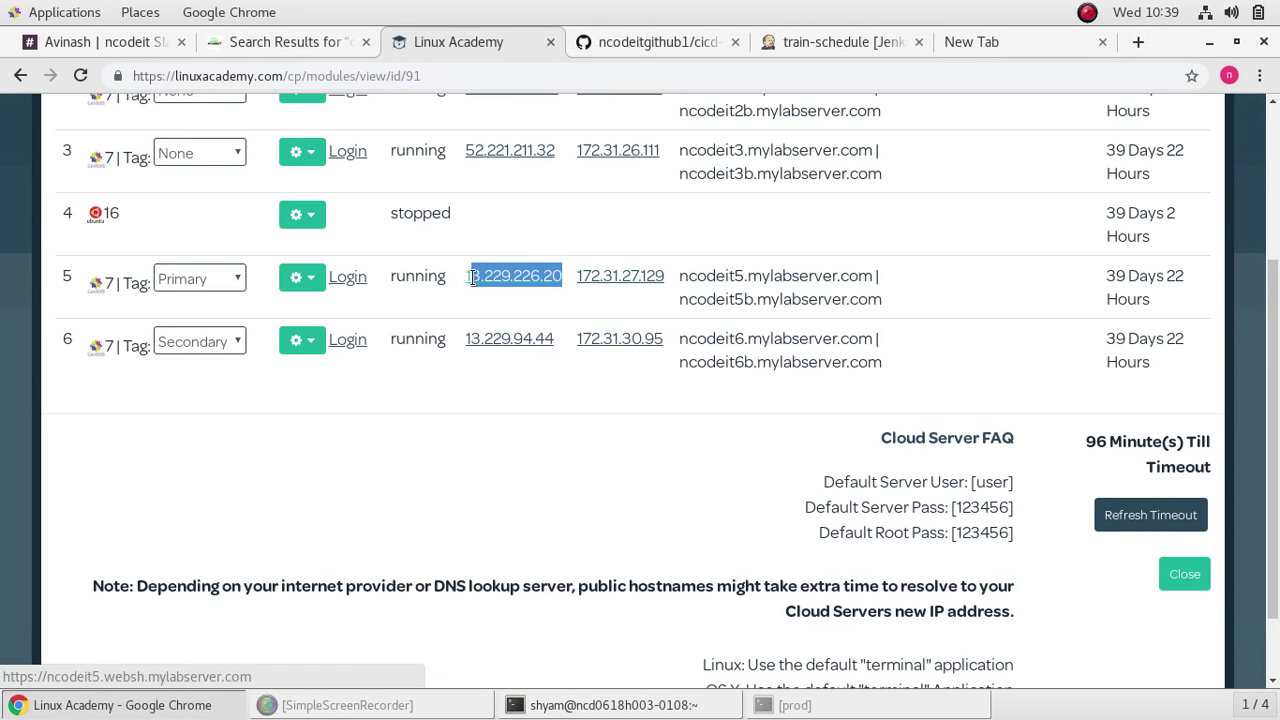
right_click(498, 277)
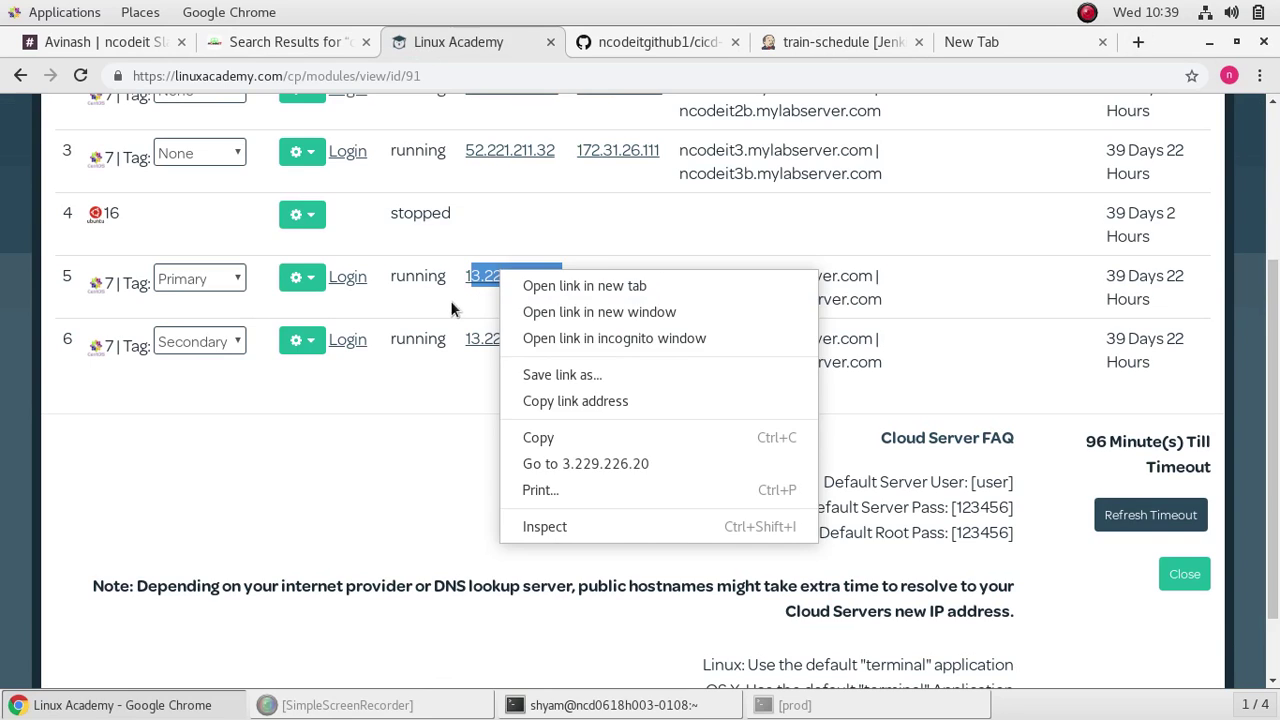
key(Escape)
drag(563, 274, 466, 278)
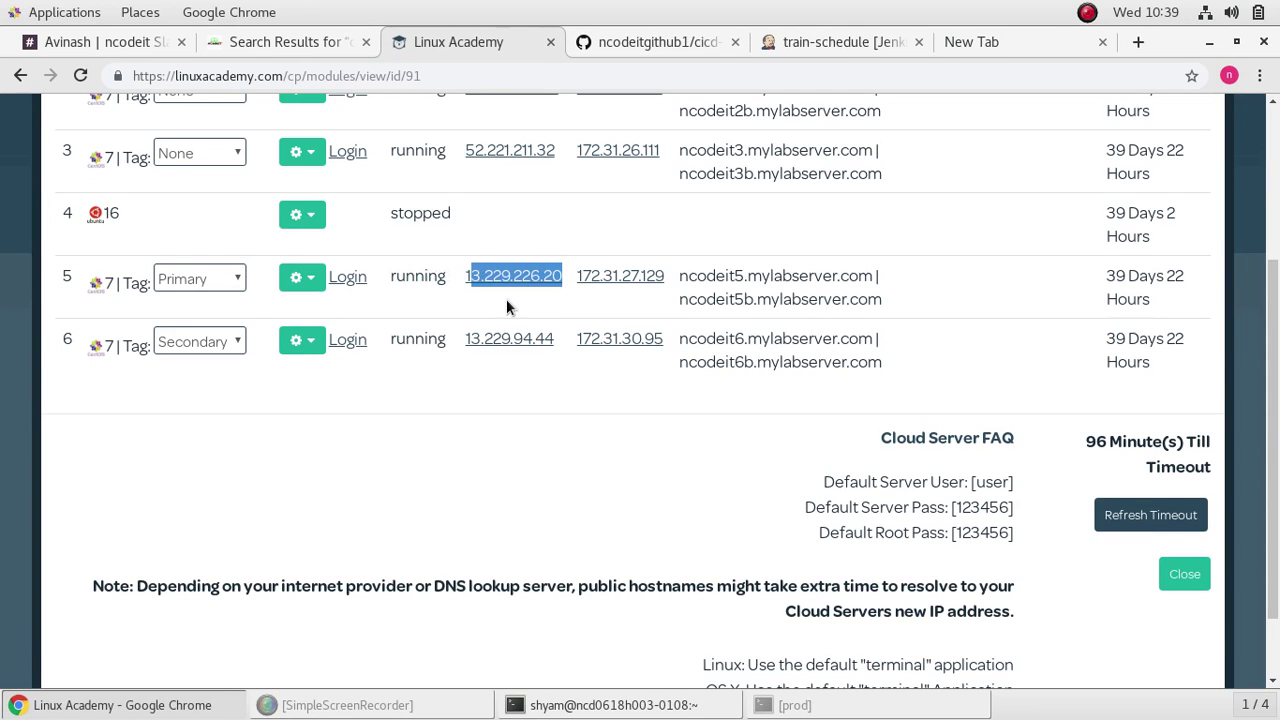
drag(551, 283, 470, 280)
right_click(488, 278)
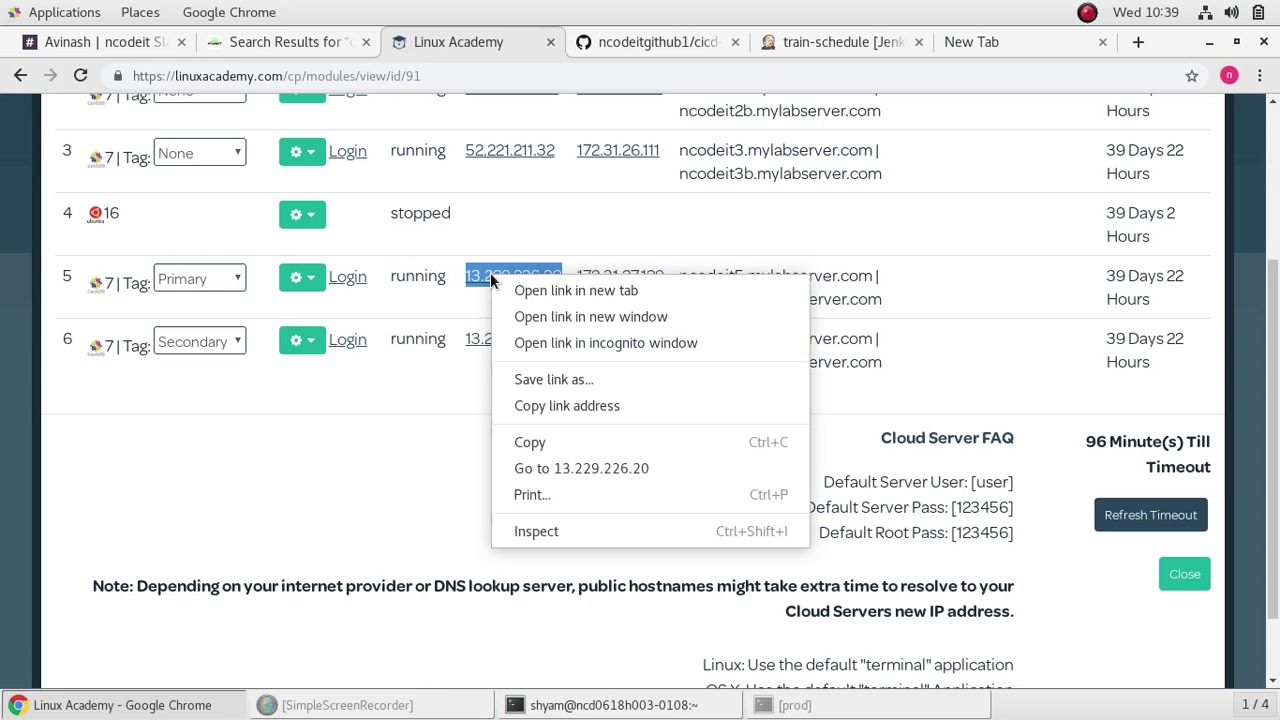
click(529, 440)
Step: Load the train-schedule app at 13.229.226.20:8090 in the new tab
click(977, 41)
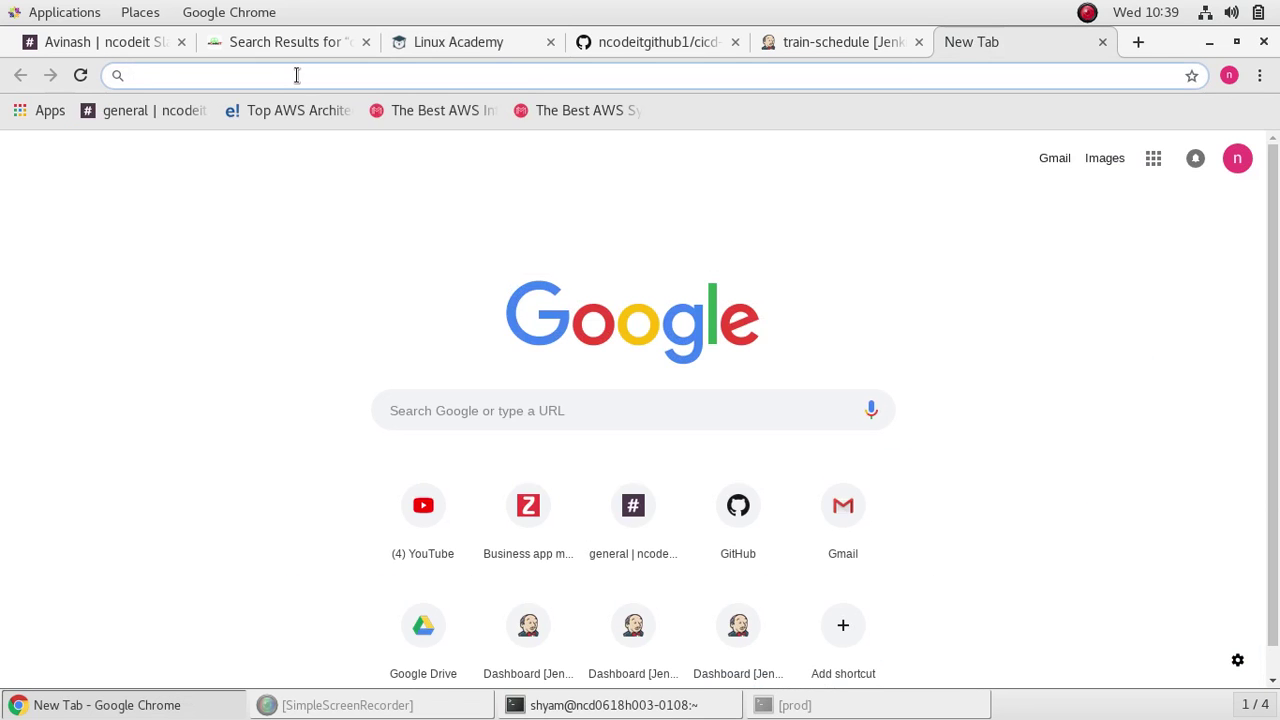
right_click(300, 74)
click(340, 175)
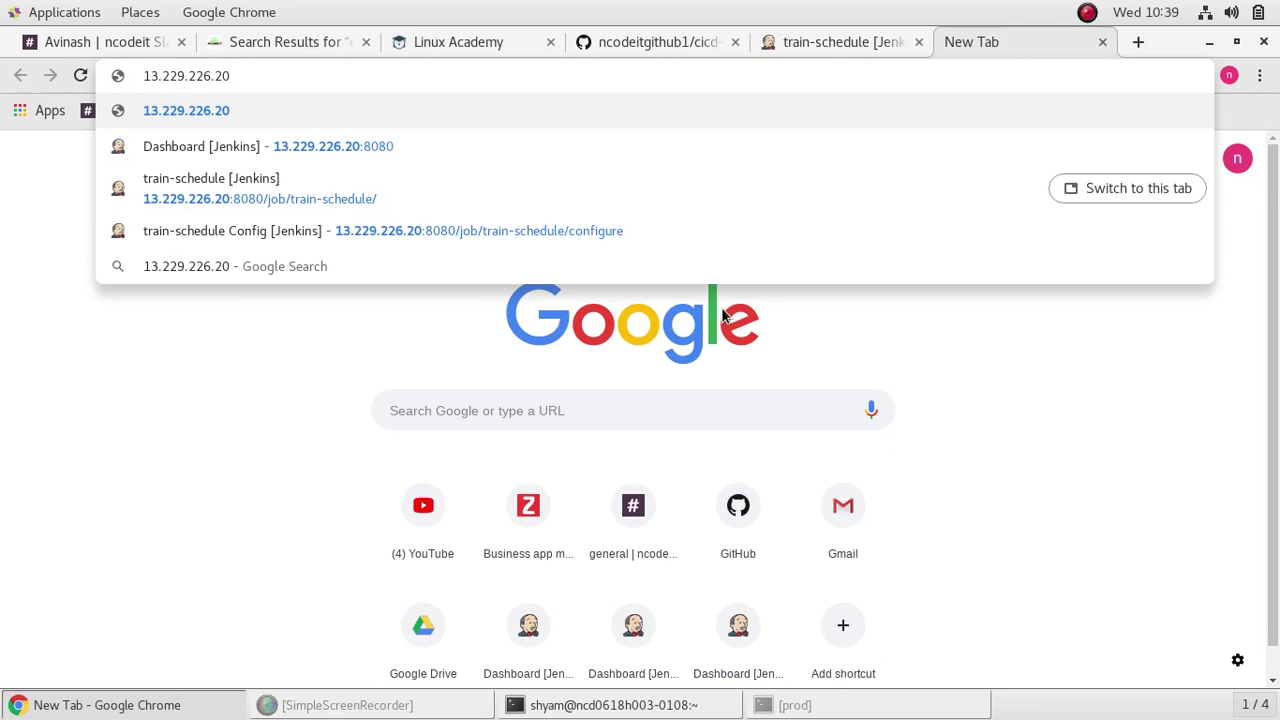
text(:8090)
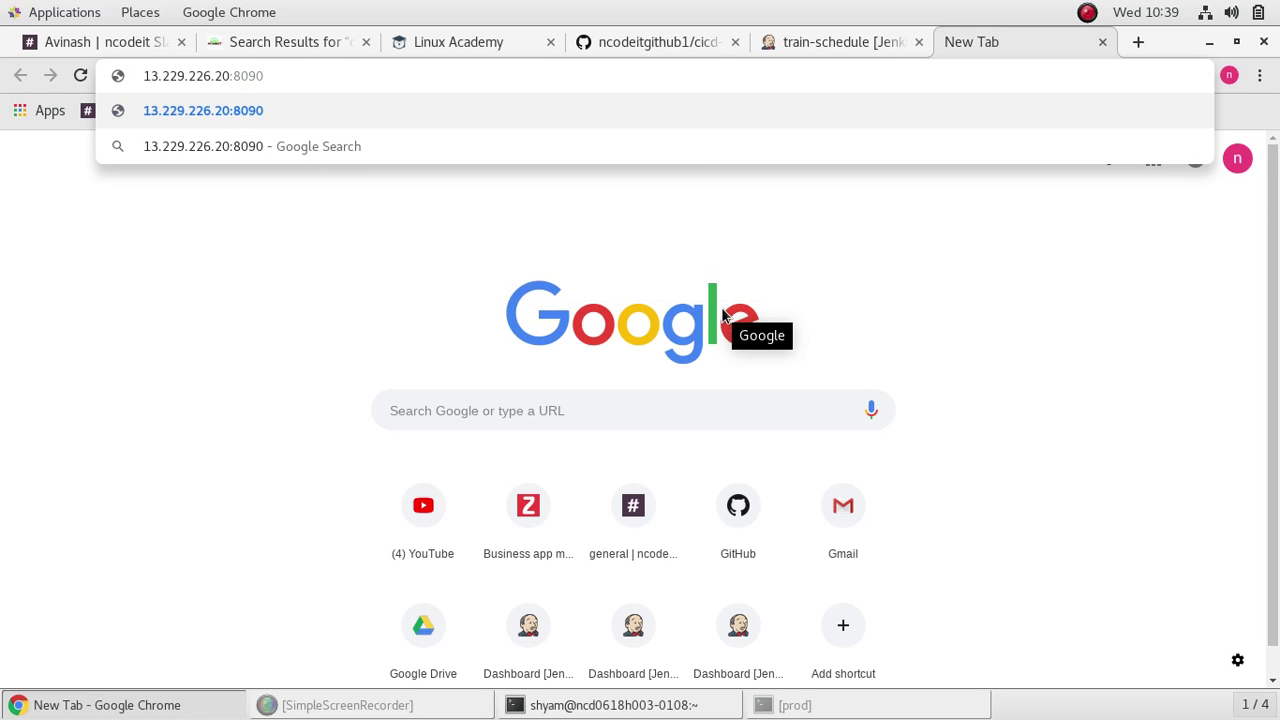
key(Return)
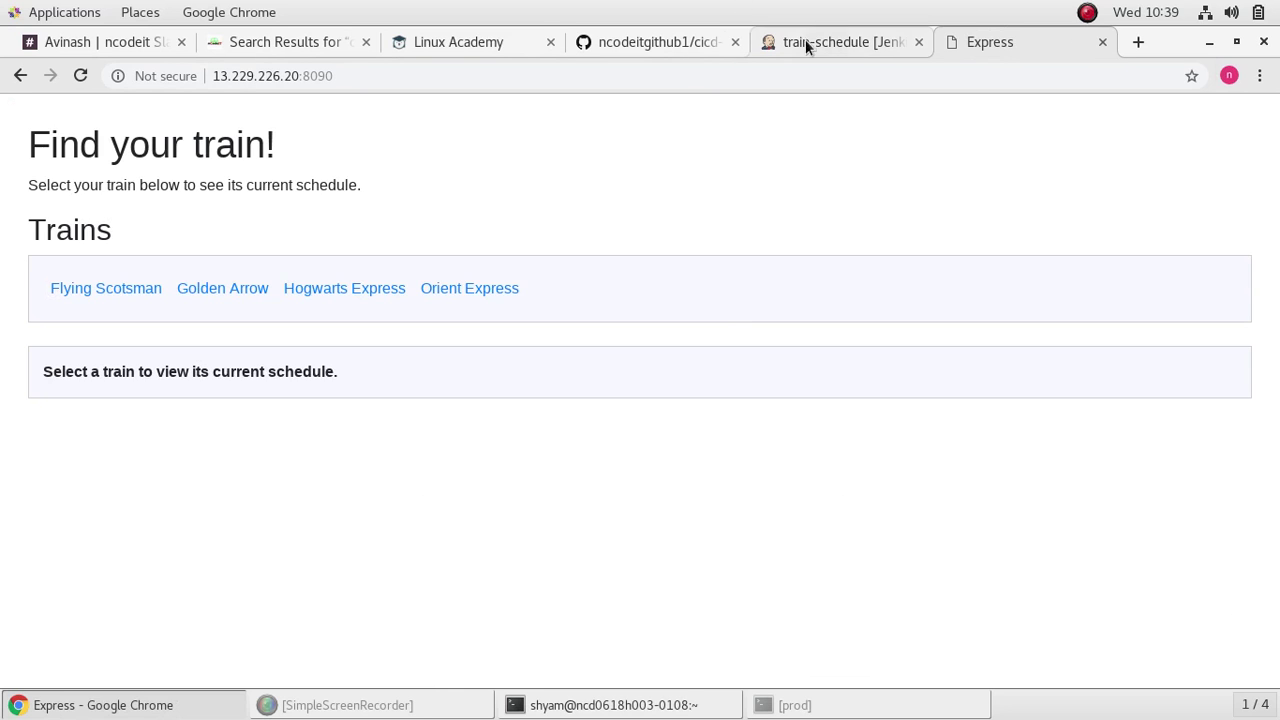
click(302, 44)
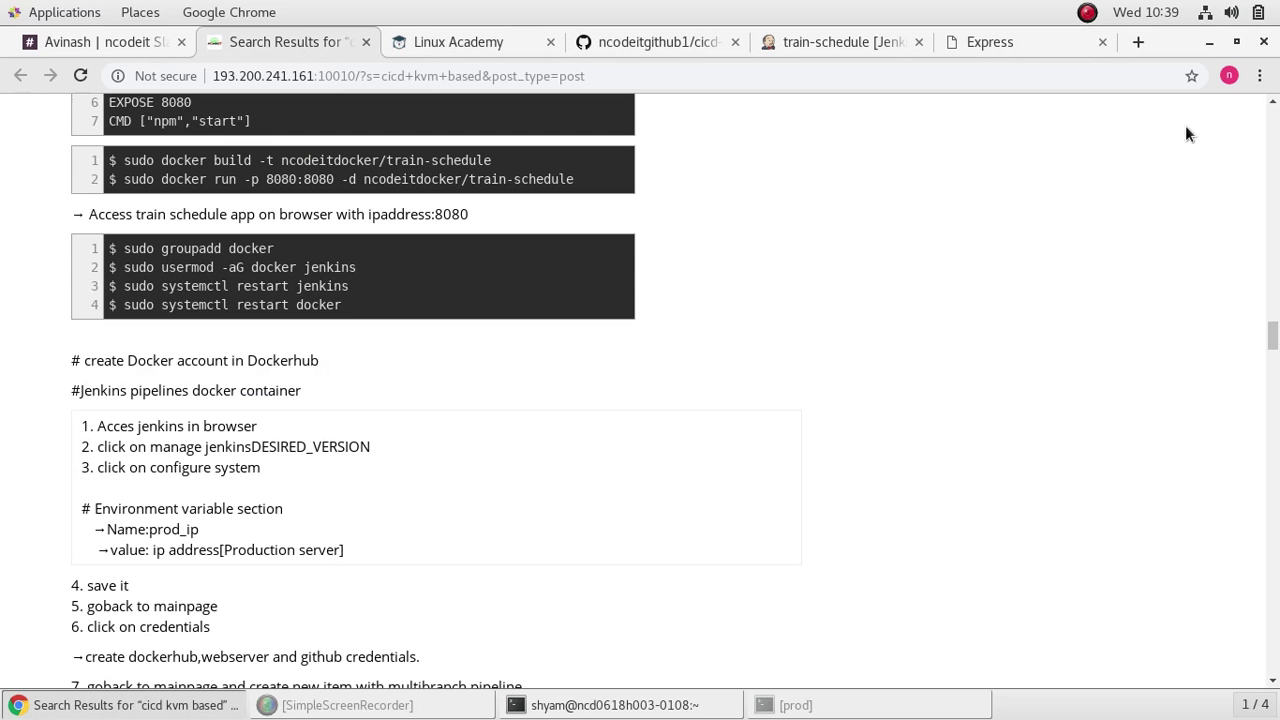
Step: Bring the terminal to the front and clear its screen
click(1236, 41)
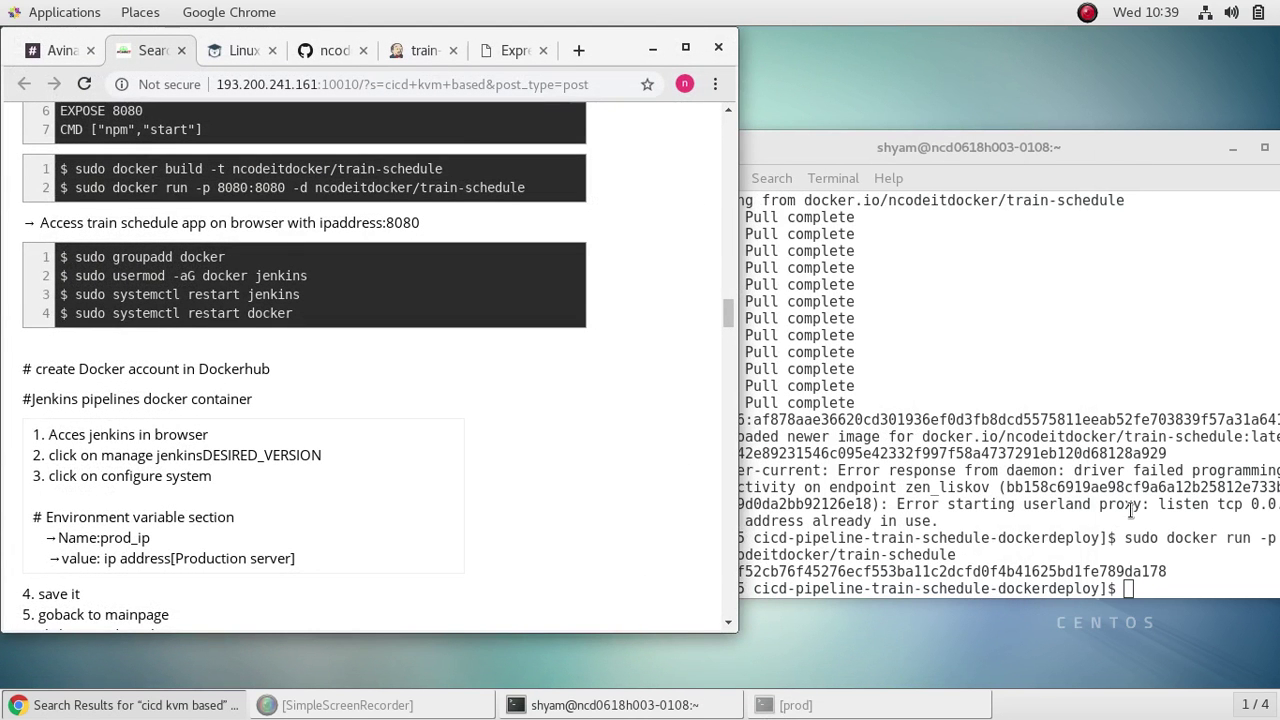
click(1164, 591)
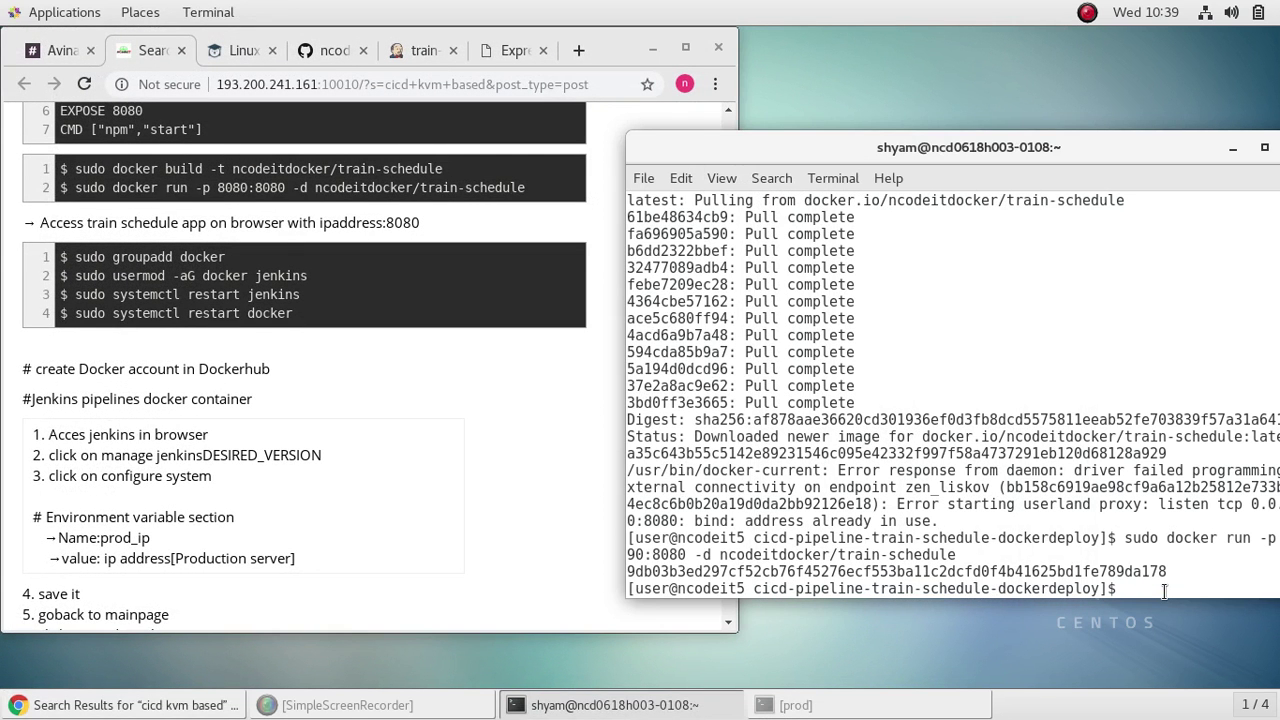
text(clear)
key(Return)
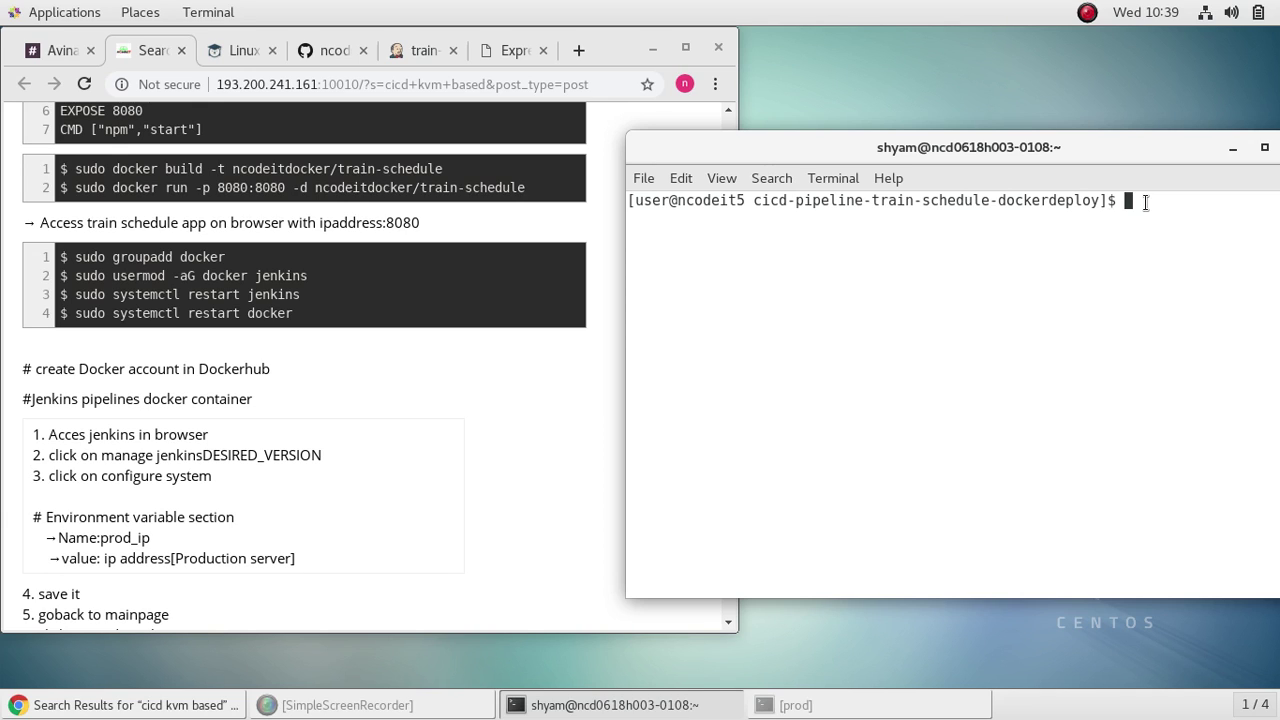
Step: List running containers with docker ps, retrying as sudo docker ps after permission is denied
text(sudo)
key(BackSpace)
key(BackSpace)
key(BackSpace)
key(BackSpace)
key(BackSpace)
text(docker ps)
key(Return)
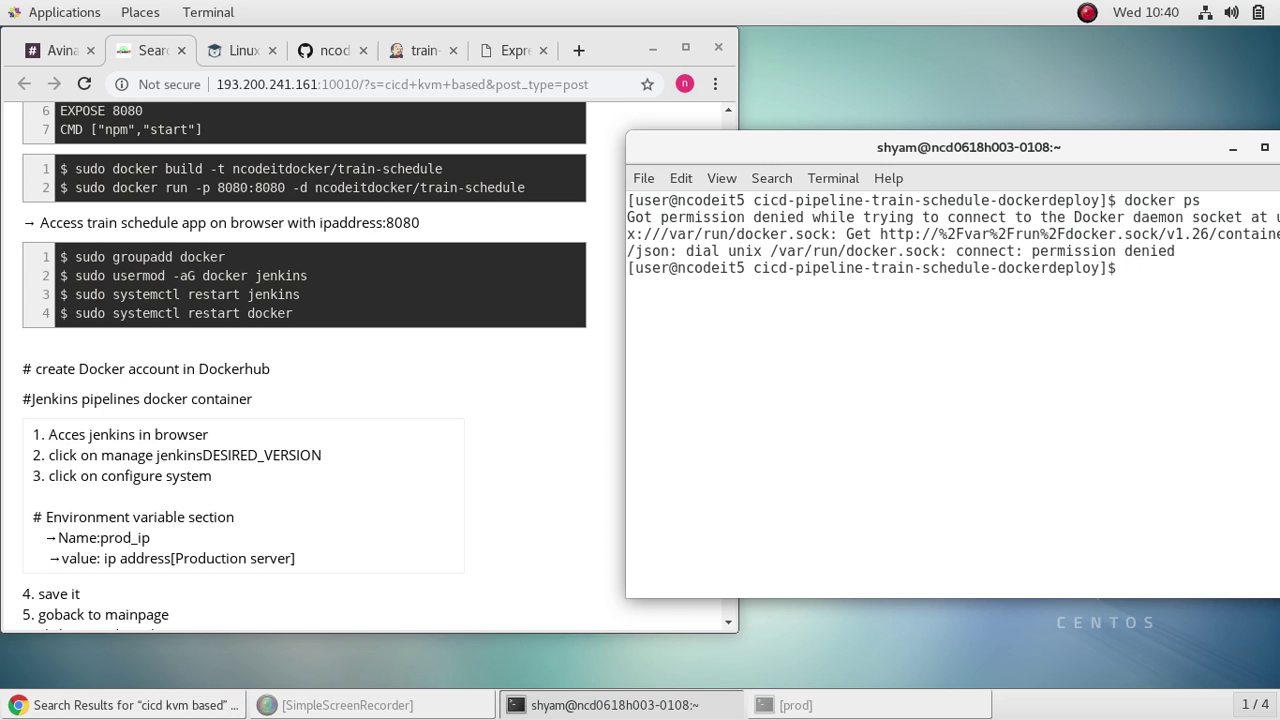
key(Up)
key(Left)
key(Left)
key(Left)
key(Left)
key(Left)
key(Left)
key(Left)
key(Left)
key(Left)
text(sudo)
key(Return)
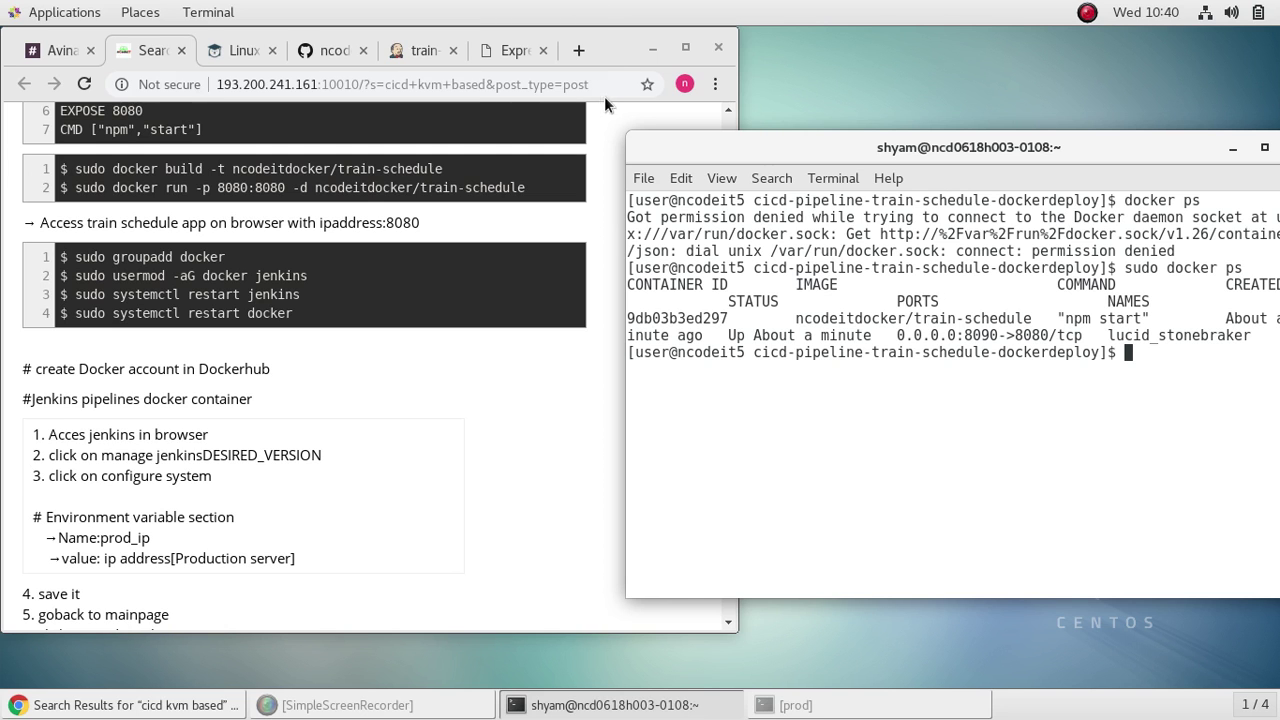
click(673, 48)
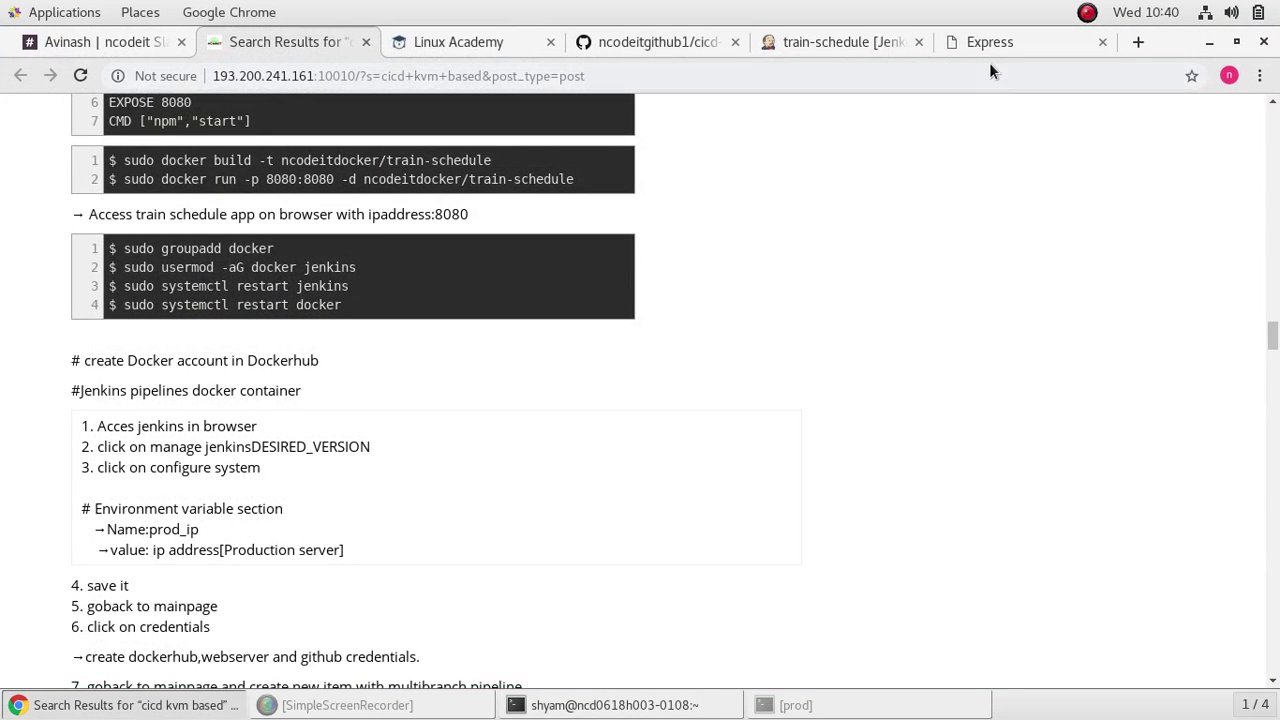
click(992, 41)
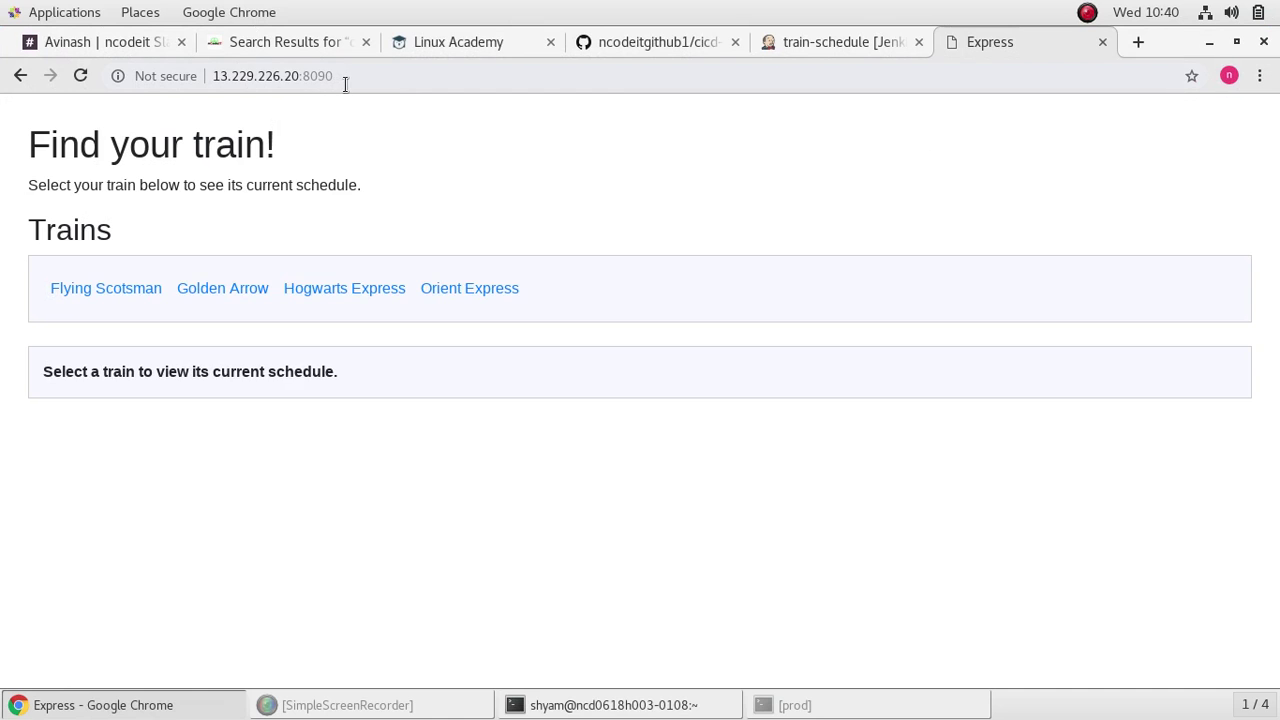
click(1236, 44)
click(900, 401)
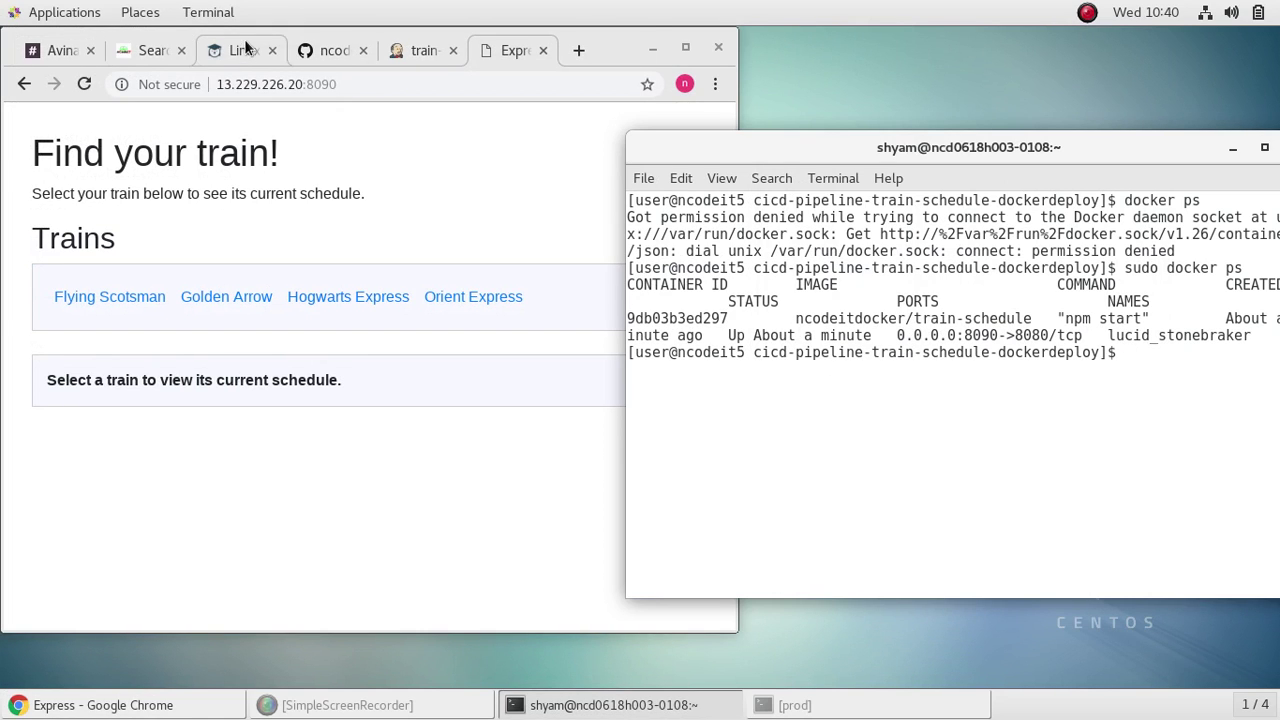
click(148, 52)
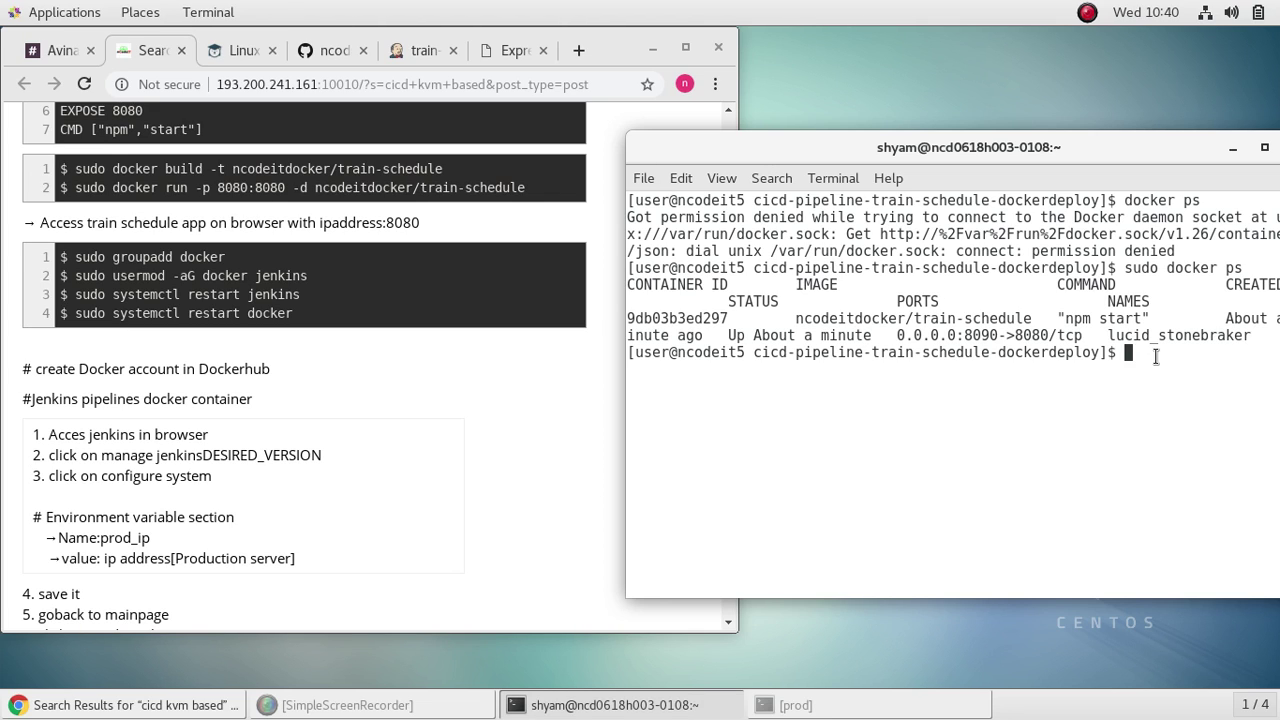
Step: Run sudo groupadd docker and sudo usermod -aG docker jenkins
text(sudo gro)
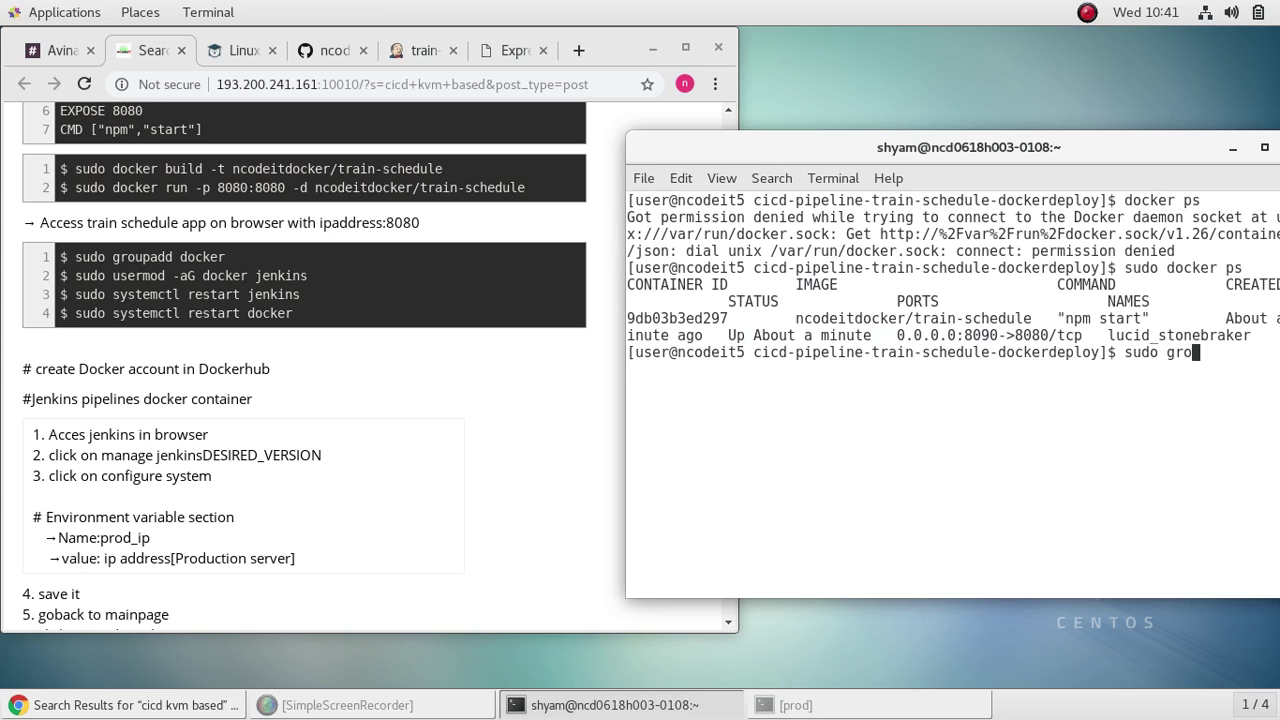
text(upadd docke)
key(Return)
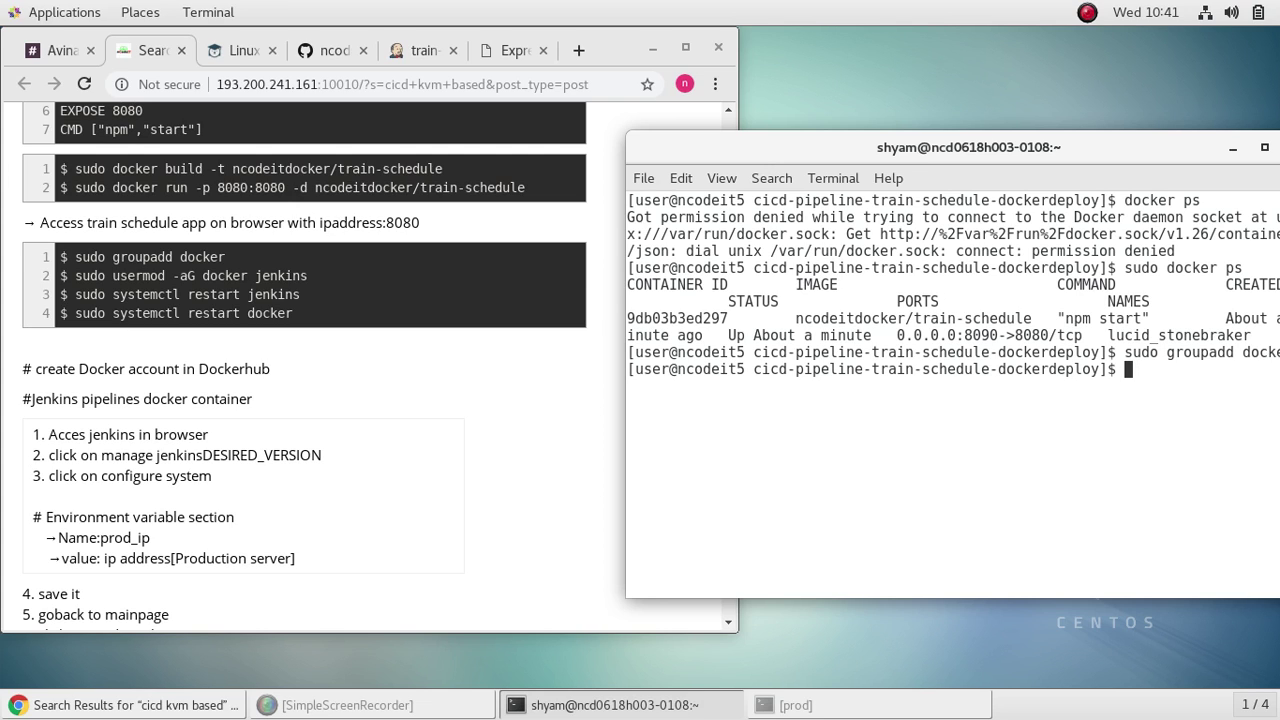
text(sudo usermod -aG d)
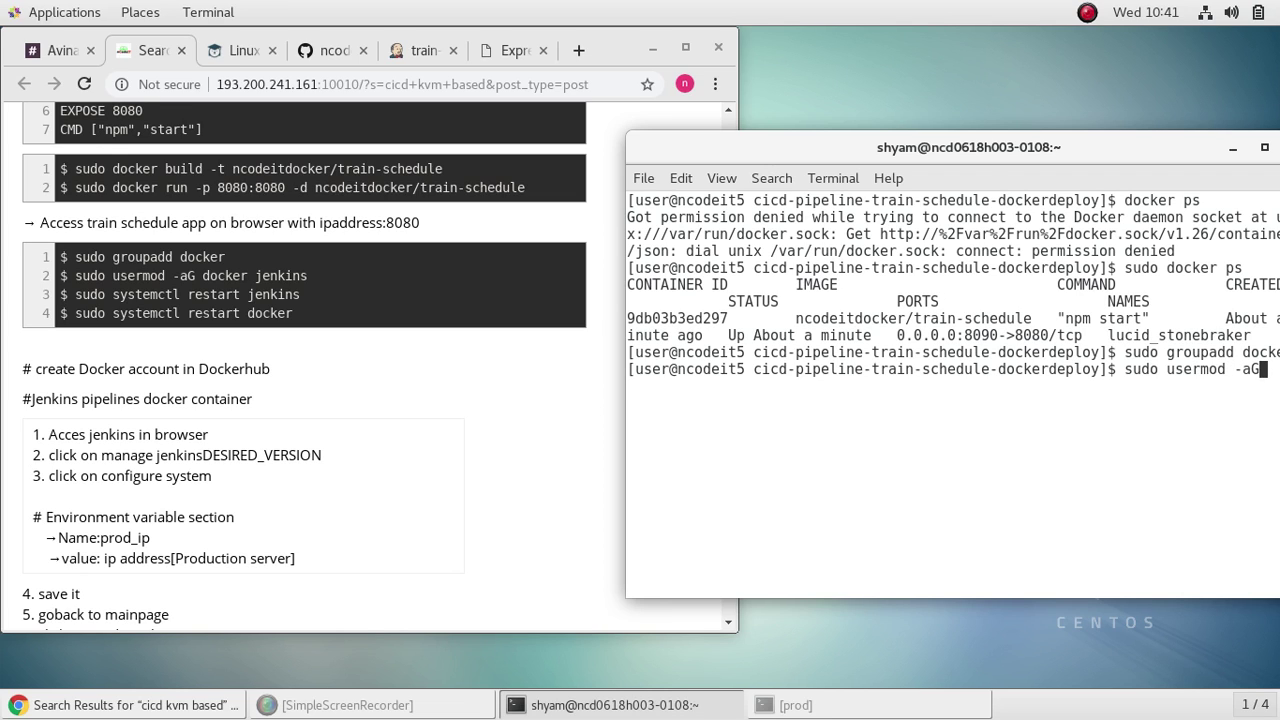
text(ocker jenkins)
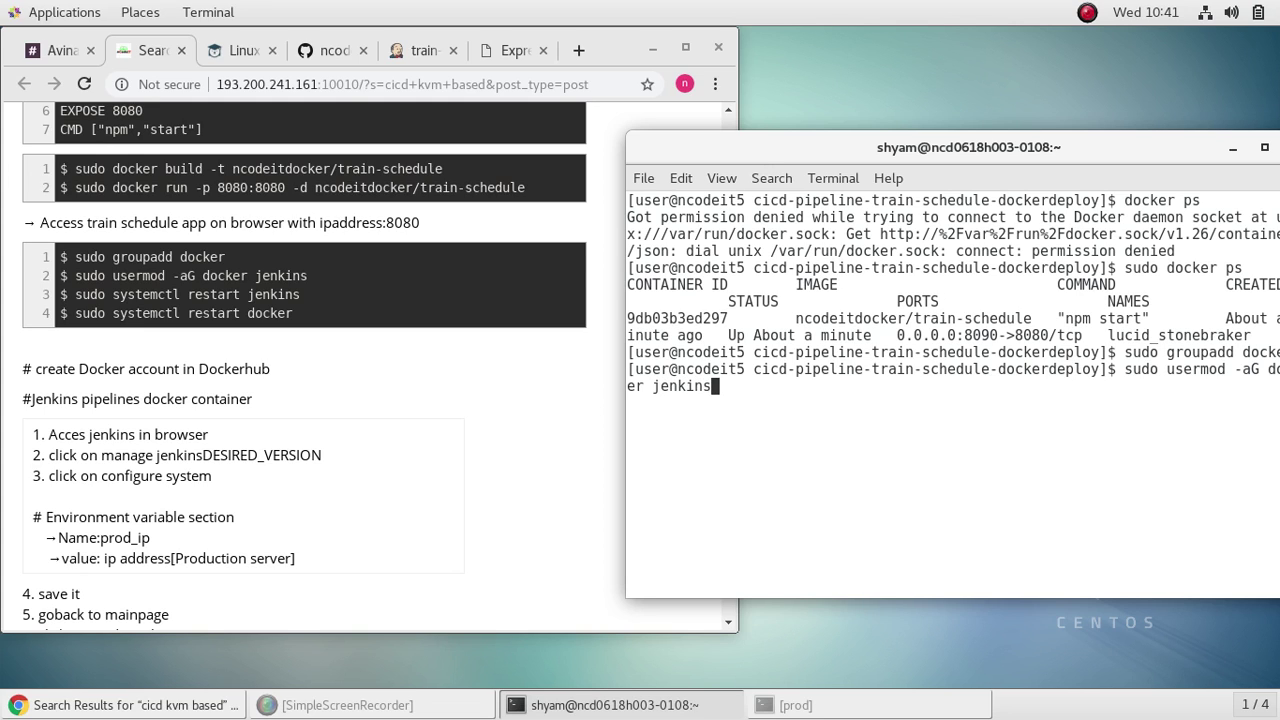
key(Return)
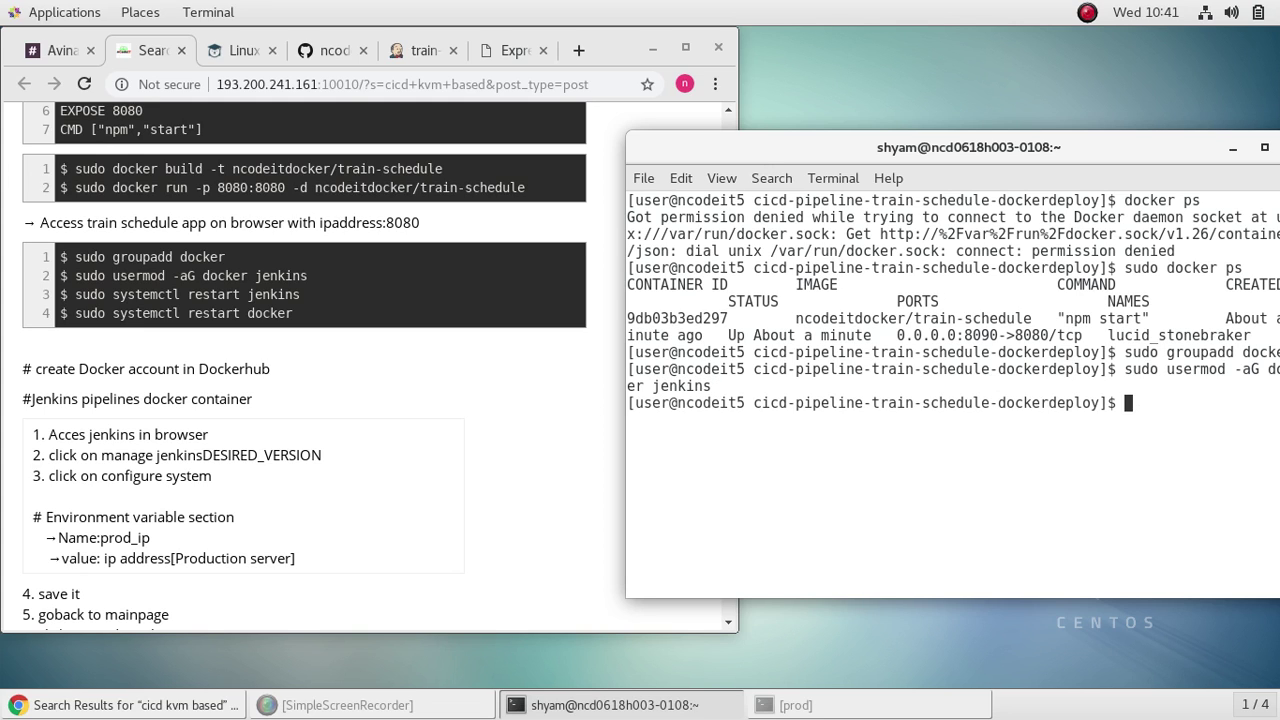
Step: Rearrange the terminal and browser windows so the terminal sits in front
drag(1132, 148, 1100, 147)
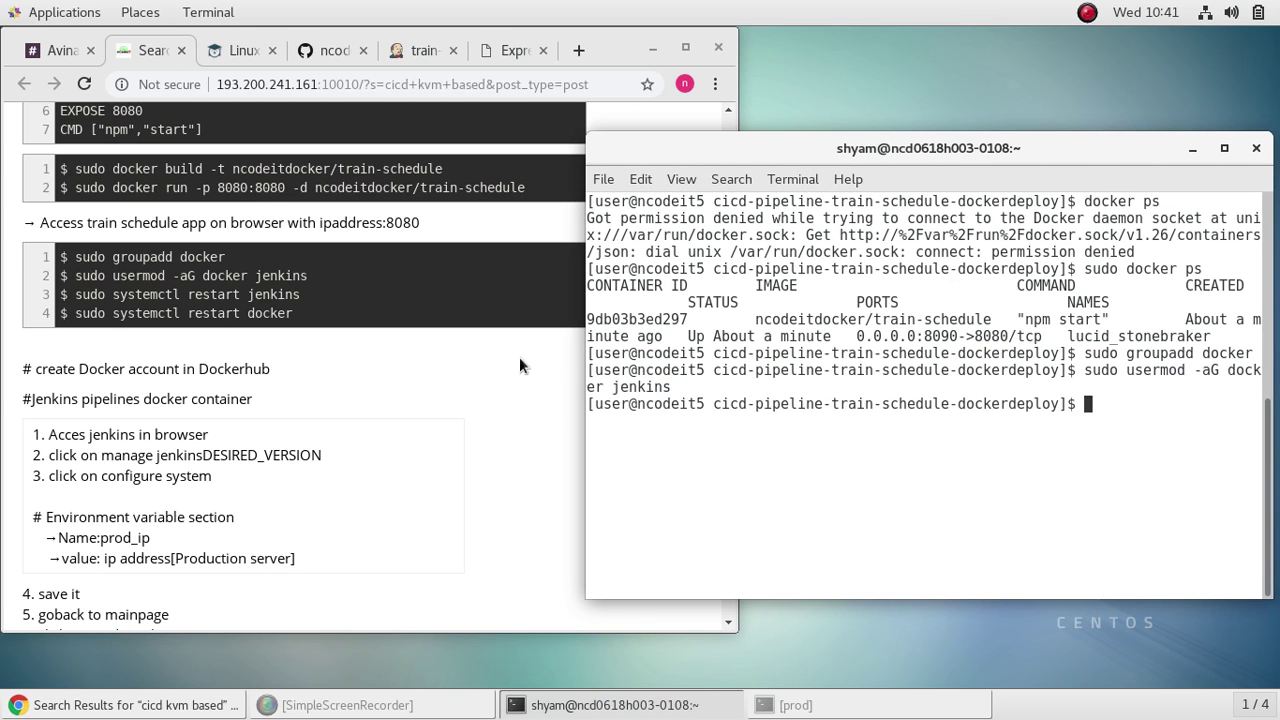
drag(738, 118, 630, 143)
scroll(464, 330, up, 8)
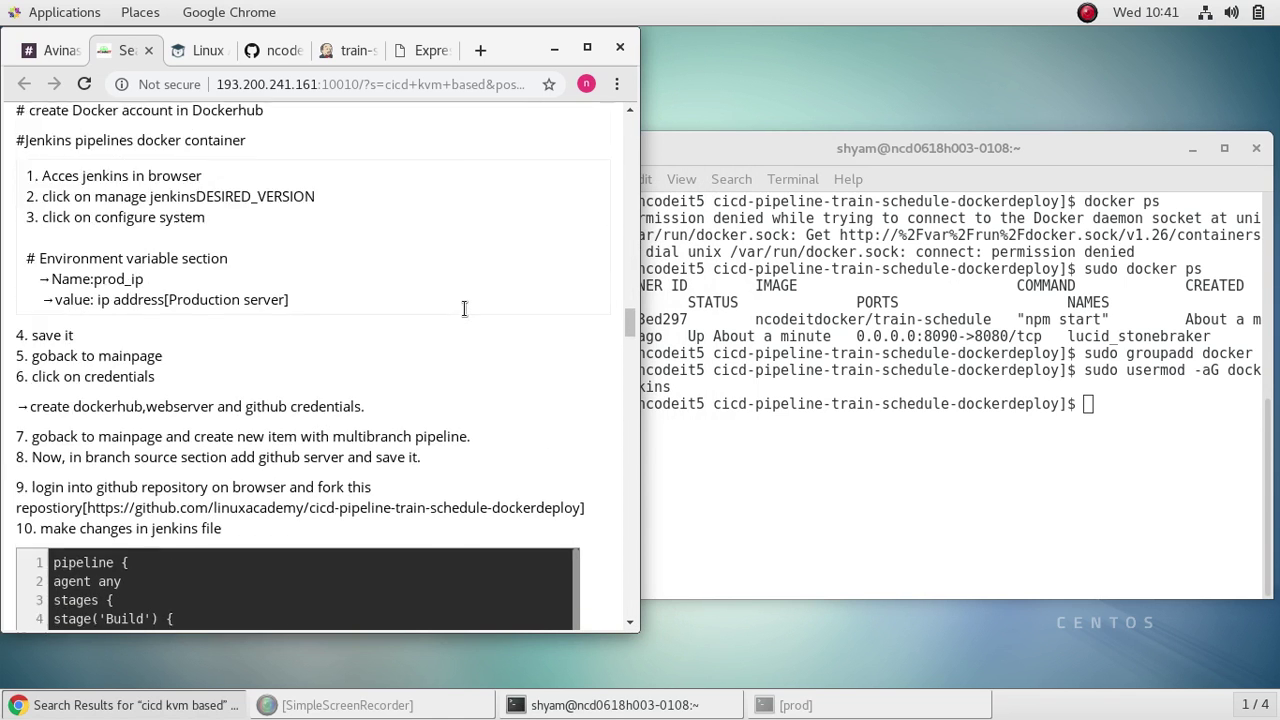
scroll(464, 316, down, 2)
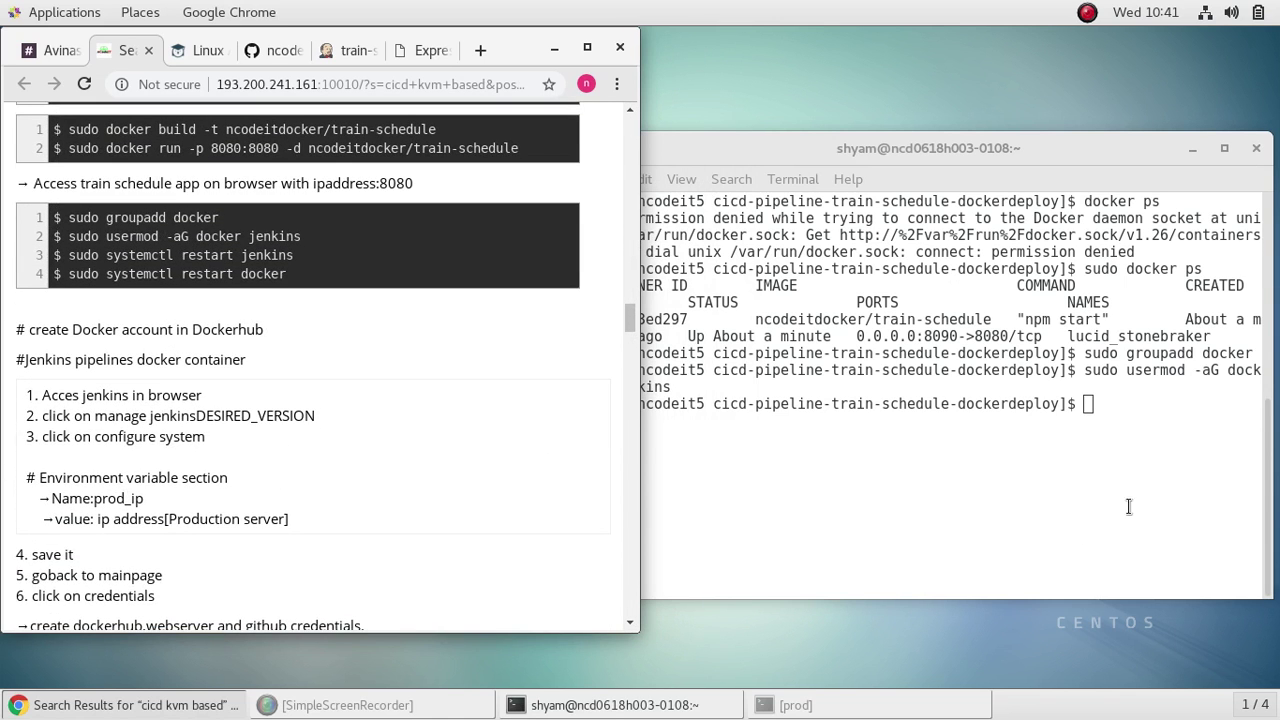
click(1151, 461)
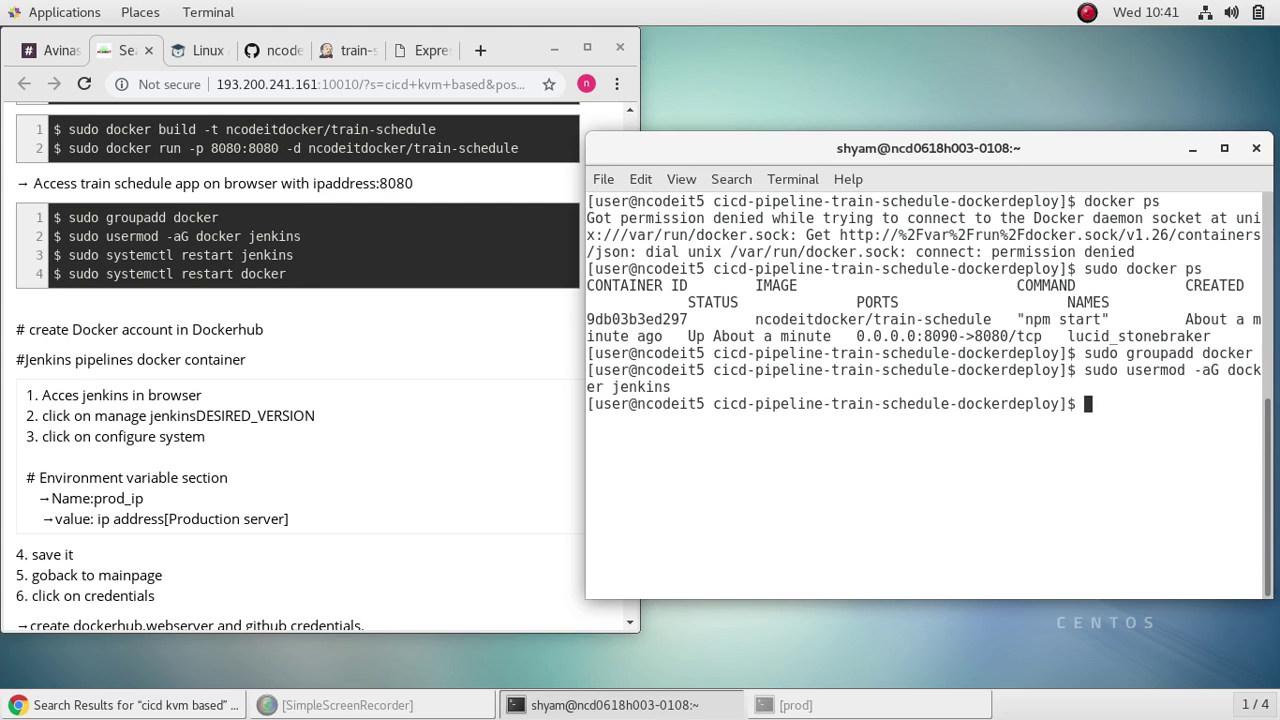
Step: Restart the jenkins service, fixing the typo, then restart the docker service with sudo systemctl
text(sudo systemctl )
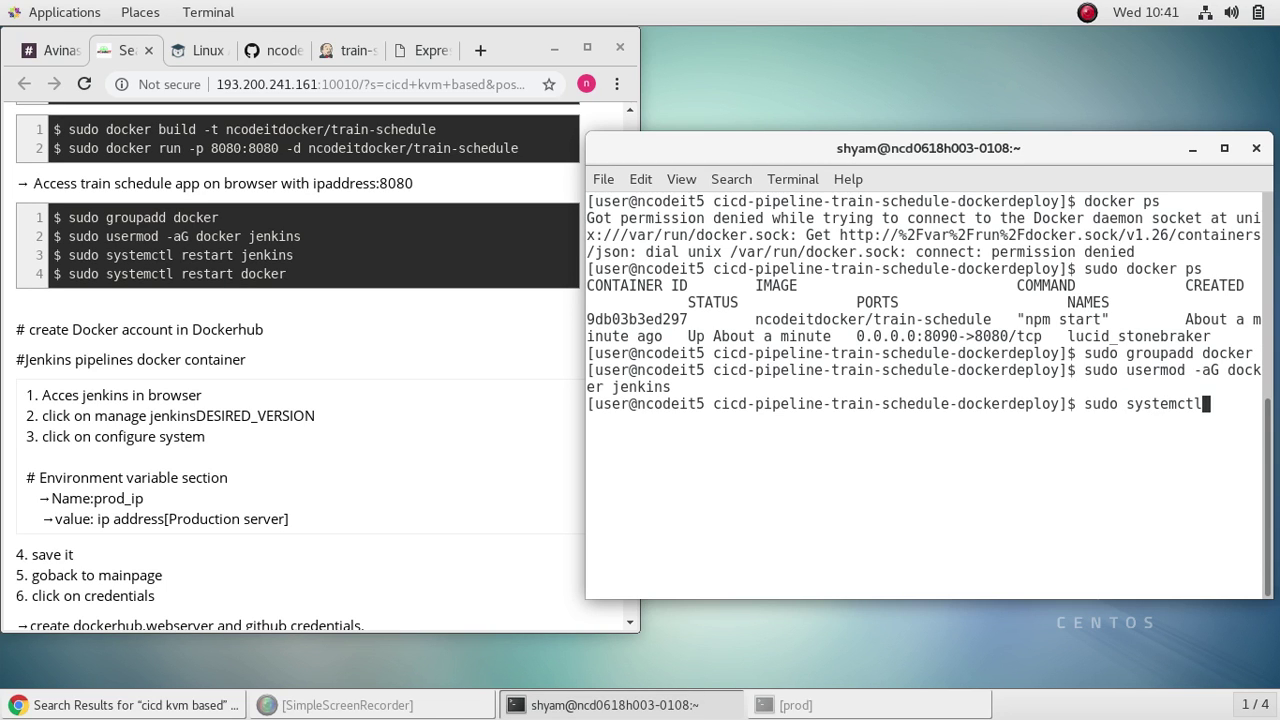
text(restart jenku)
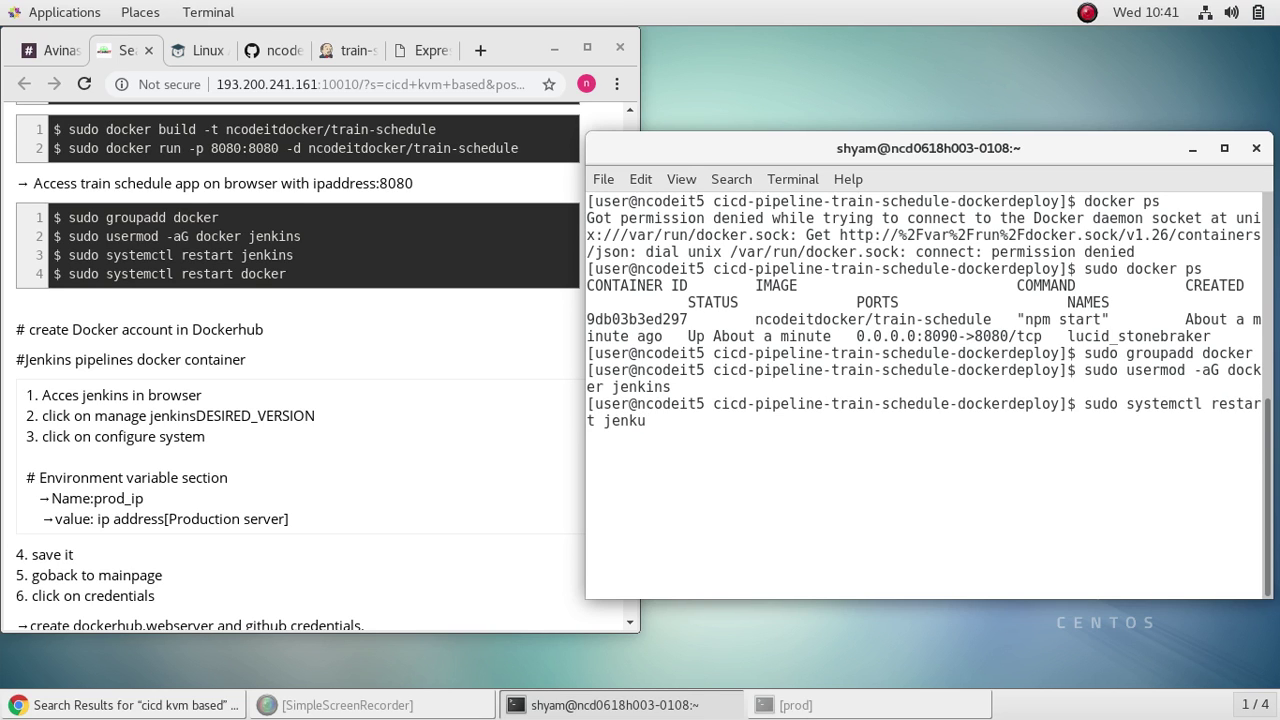
key(BackSpace)
text(ins)
key(Return)
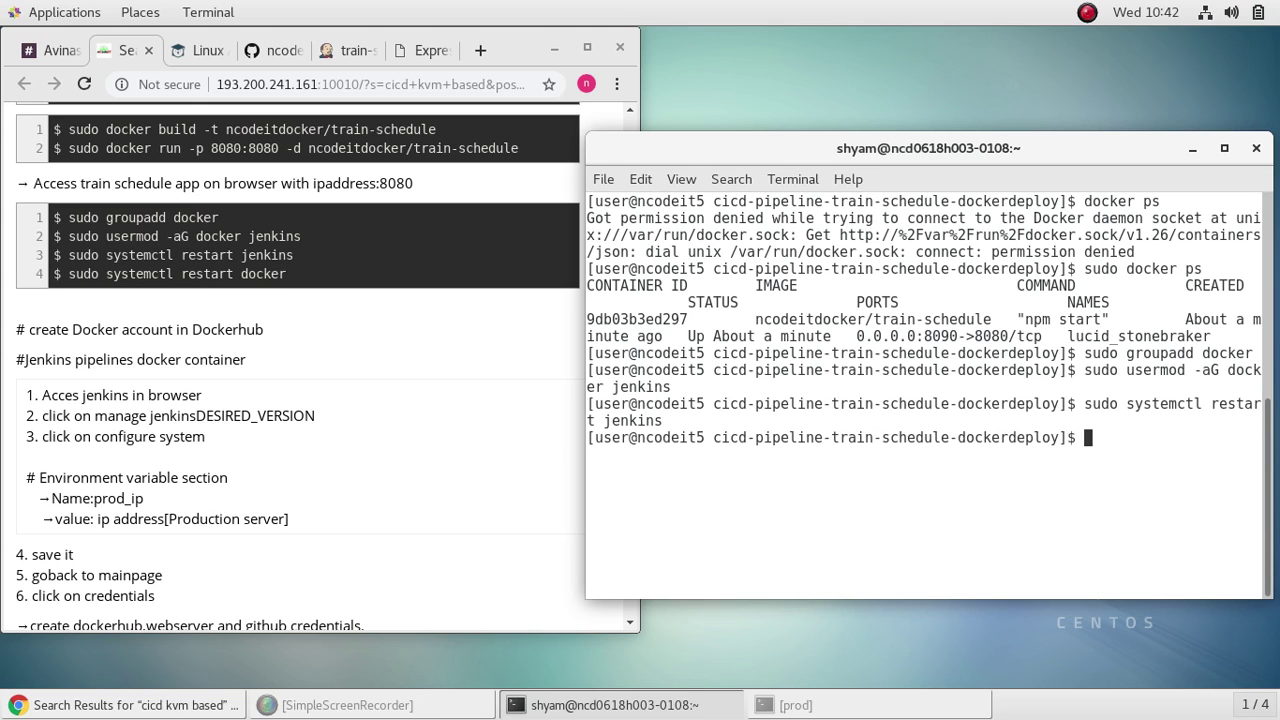
text(sudo systemct)
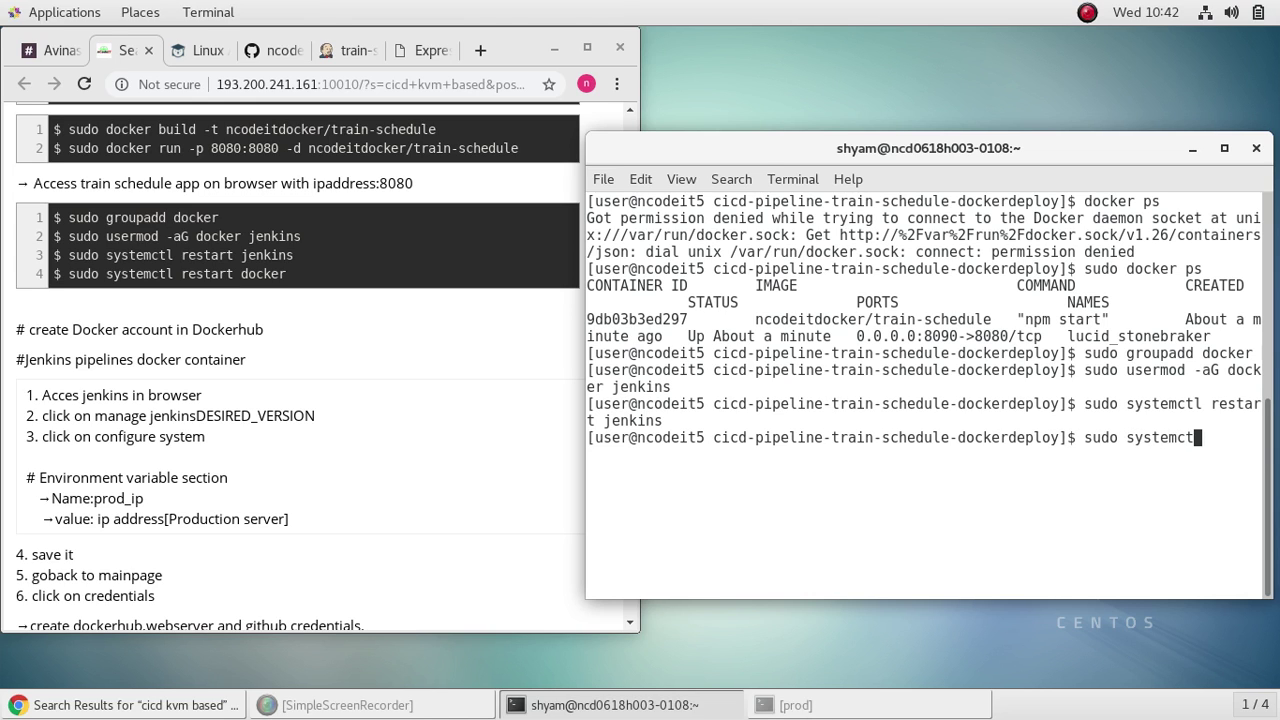
text(l restart docker)
key(Return)
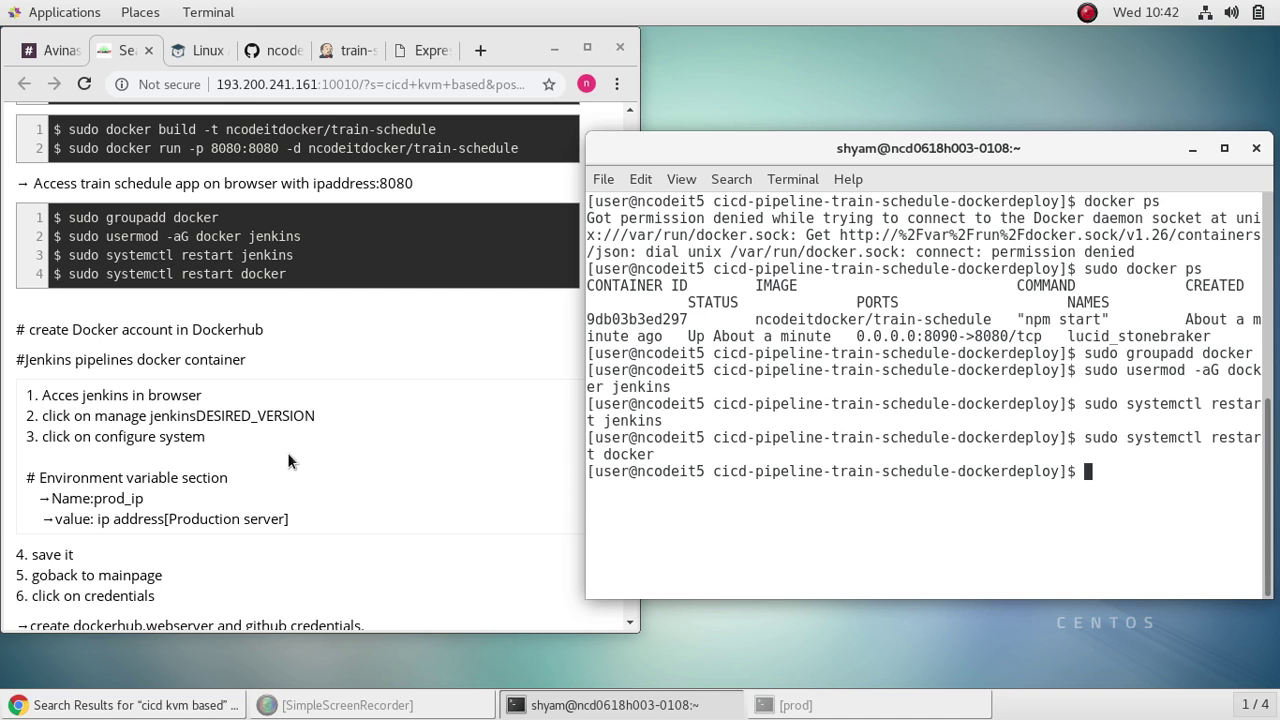
Step: Maximize Chrome and go from the train-schedule Jenkins project to the Jenkins home page
click(588, 50)
click(588, 50)
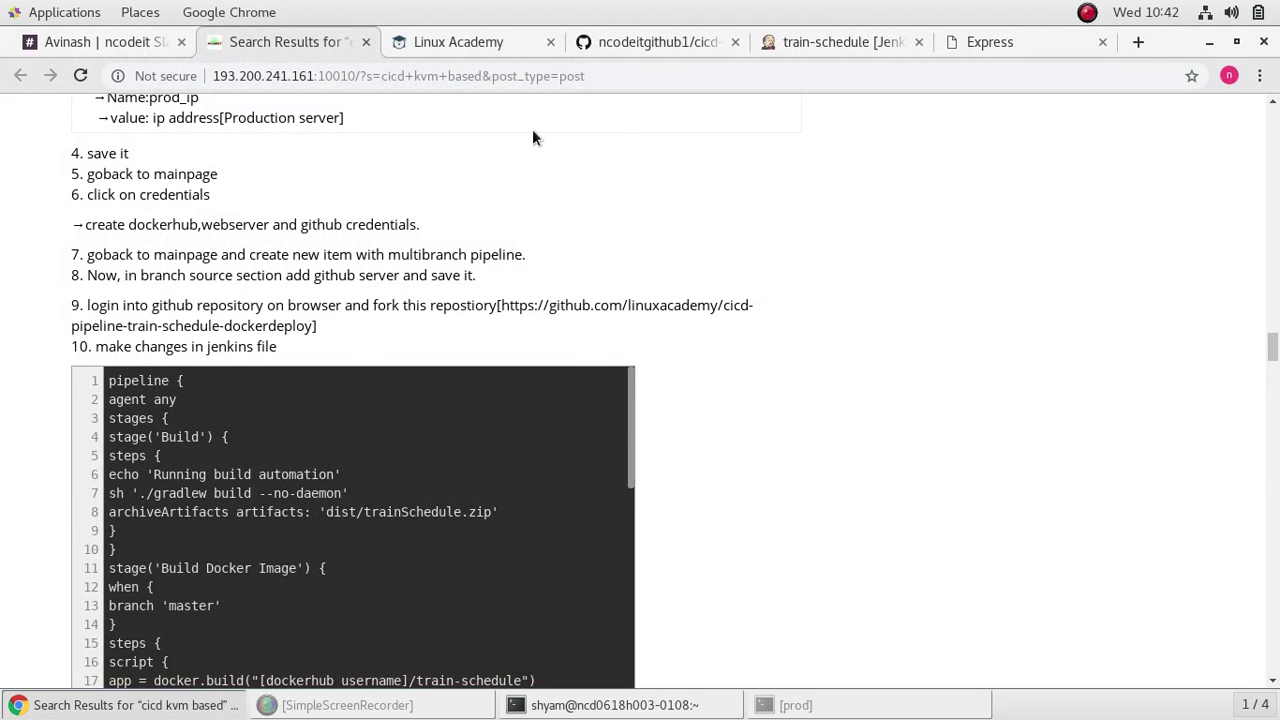
click(848, 44)
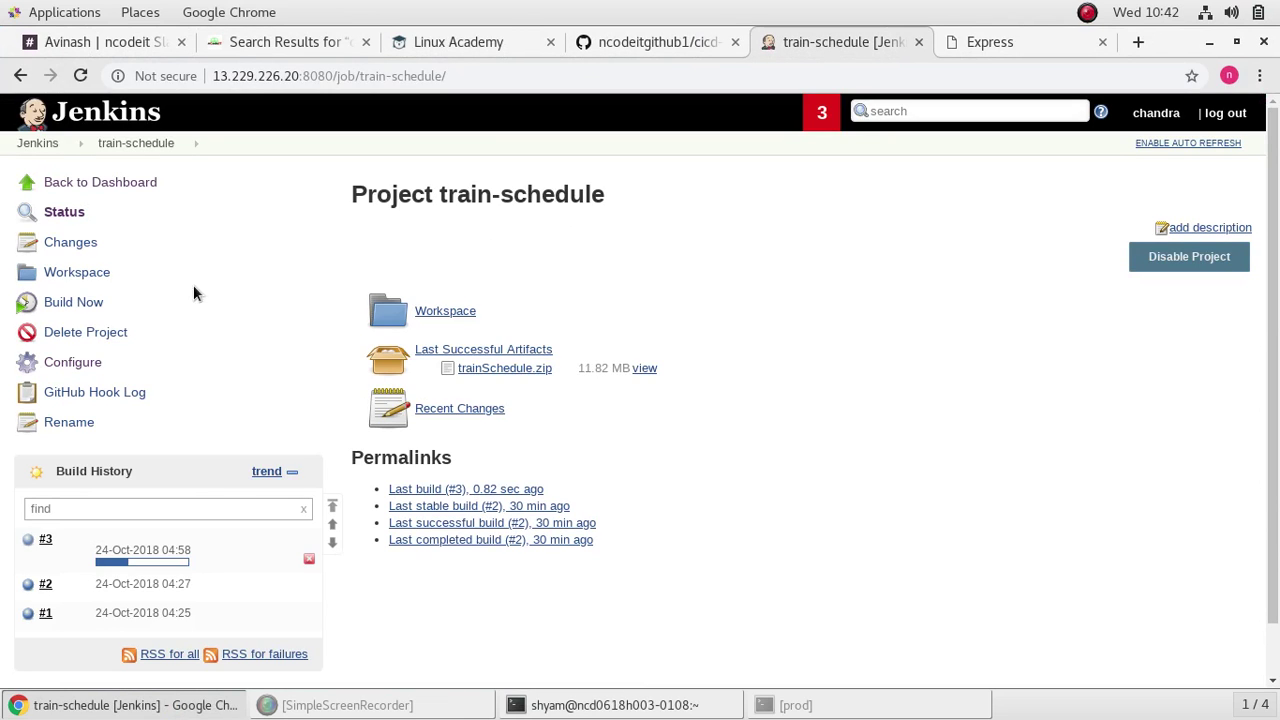
click(30, 143)
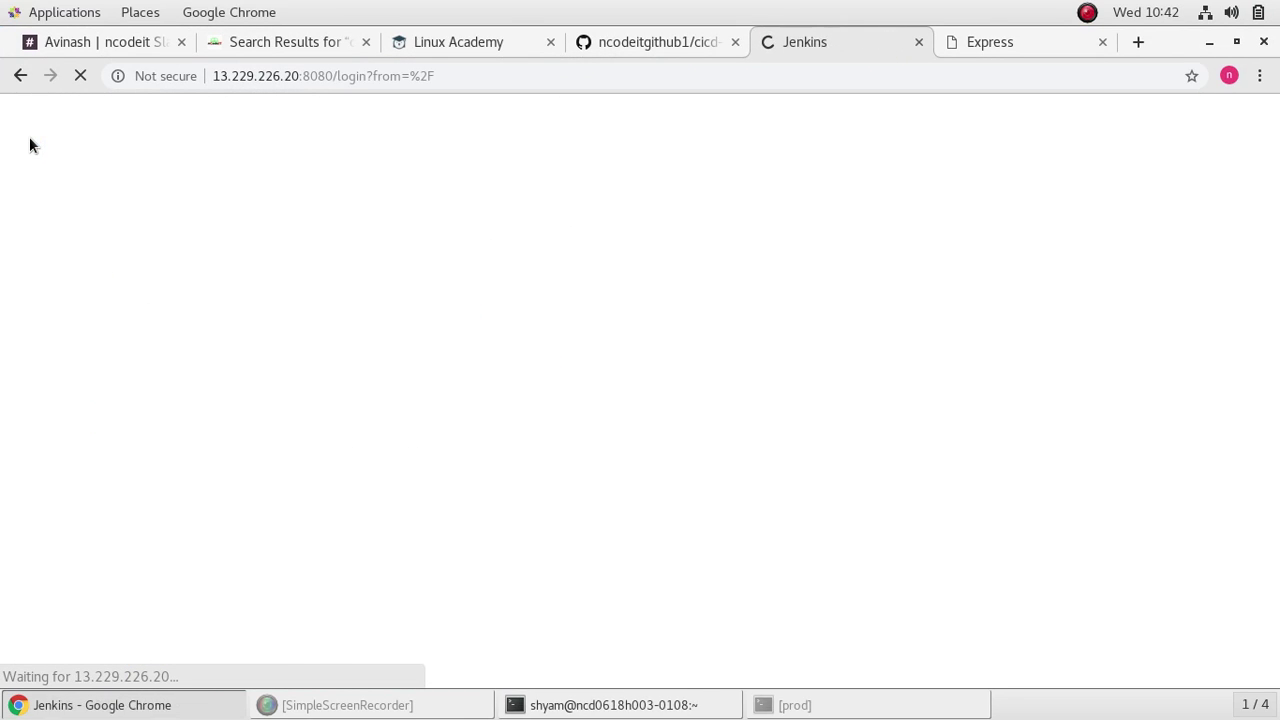
Step: Log in to Jenkins with the saved username and the account password
click(507, 200)
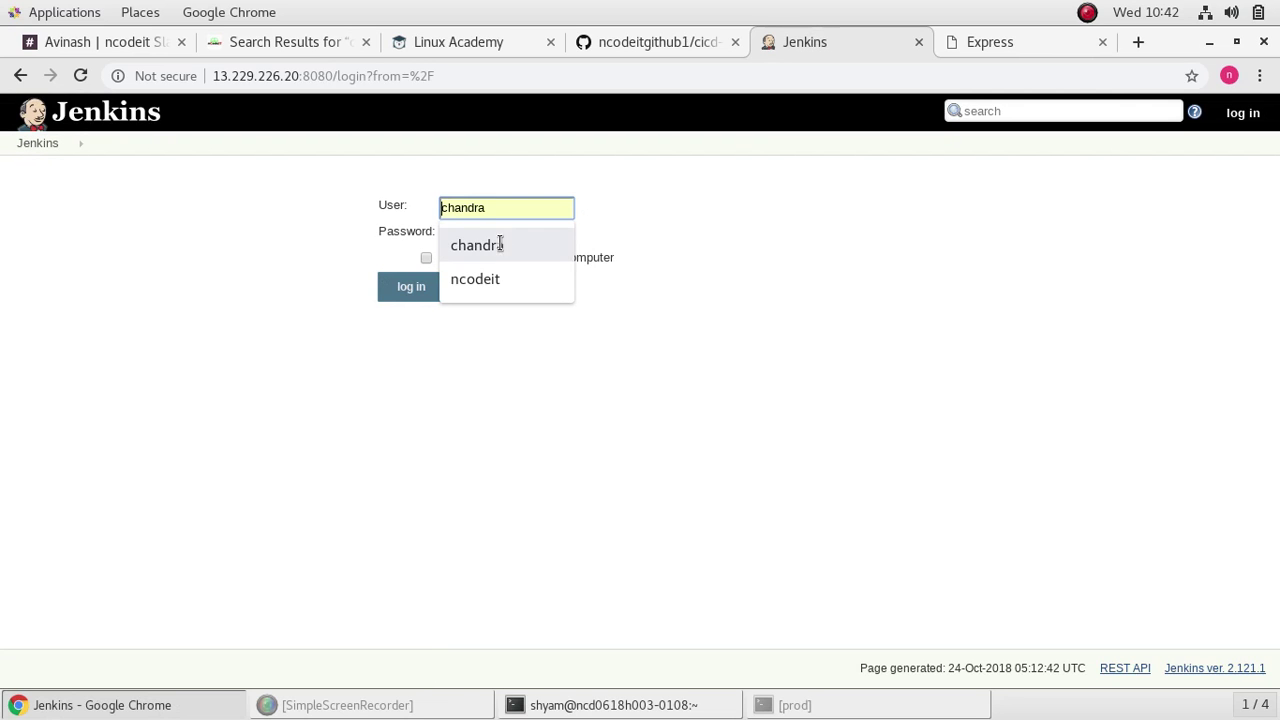
click(500, 245)
click(508, 240)
text(••)
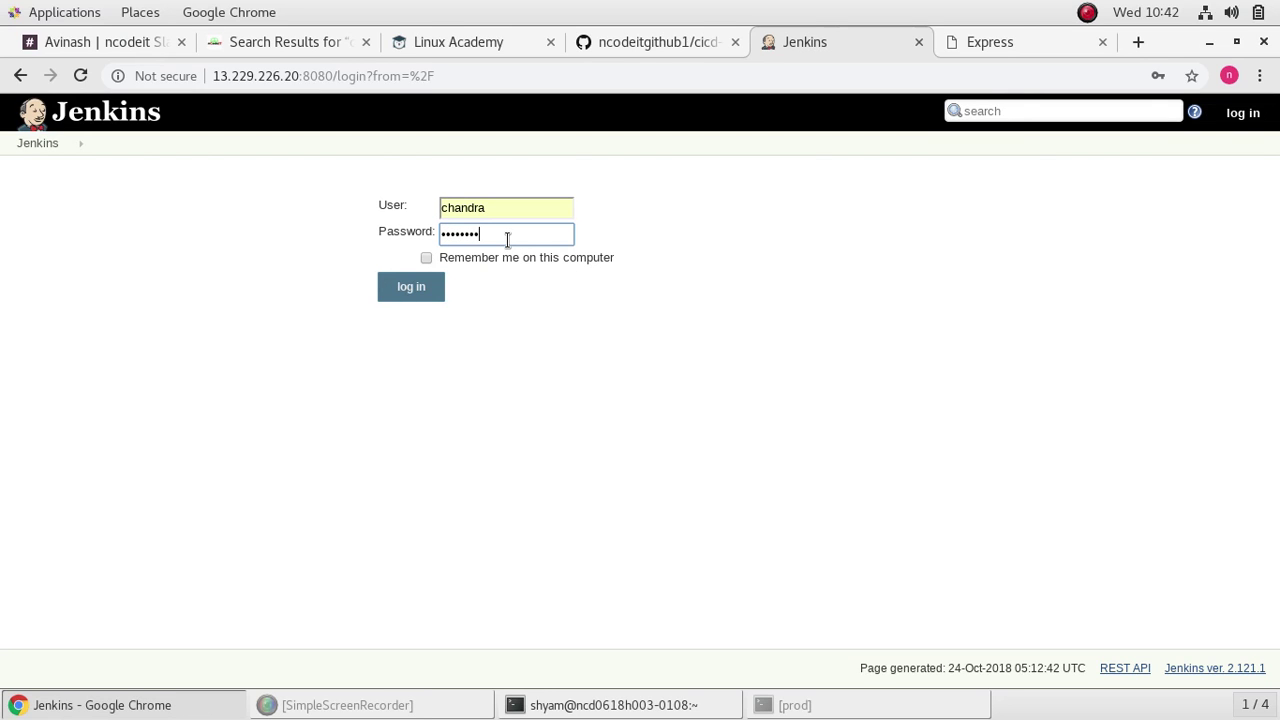
key(Return)
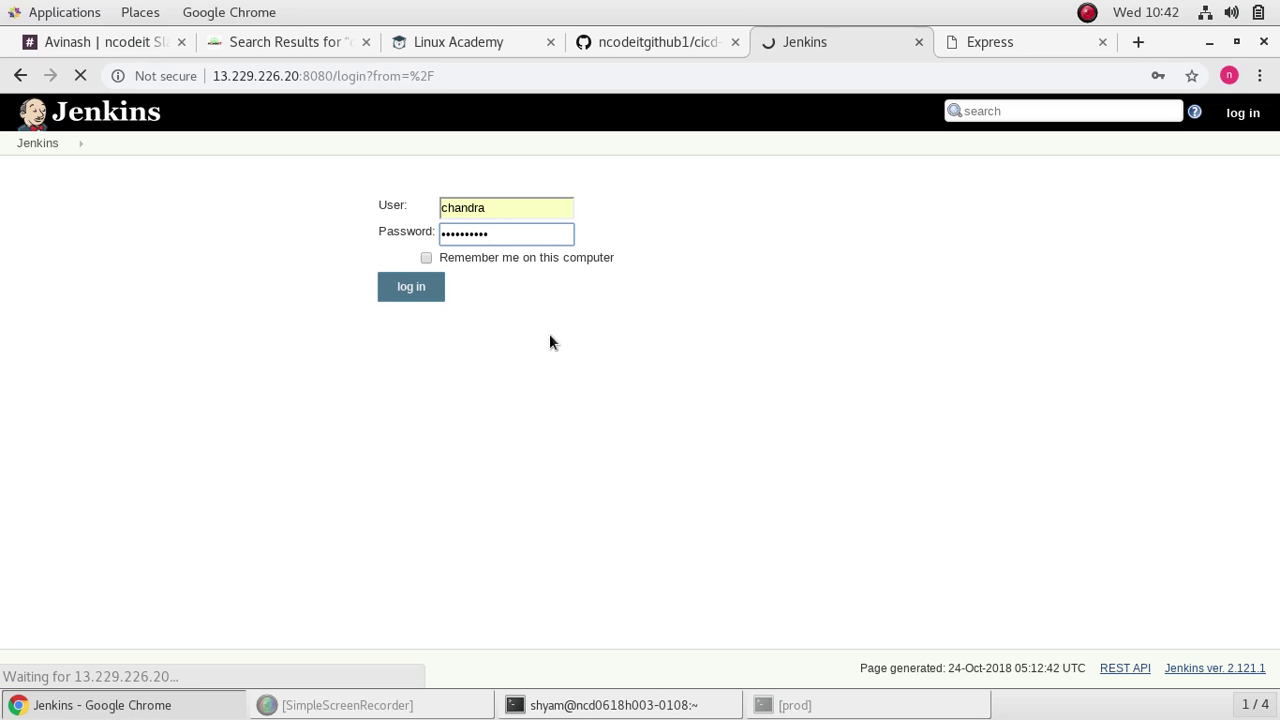
Step: Switch to the tutorial notes and scroll up to review the Jenkins pipeline steps
click(270, 42)
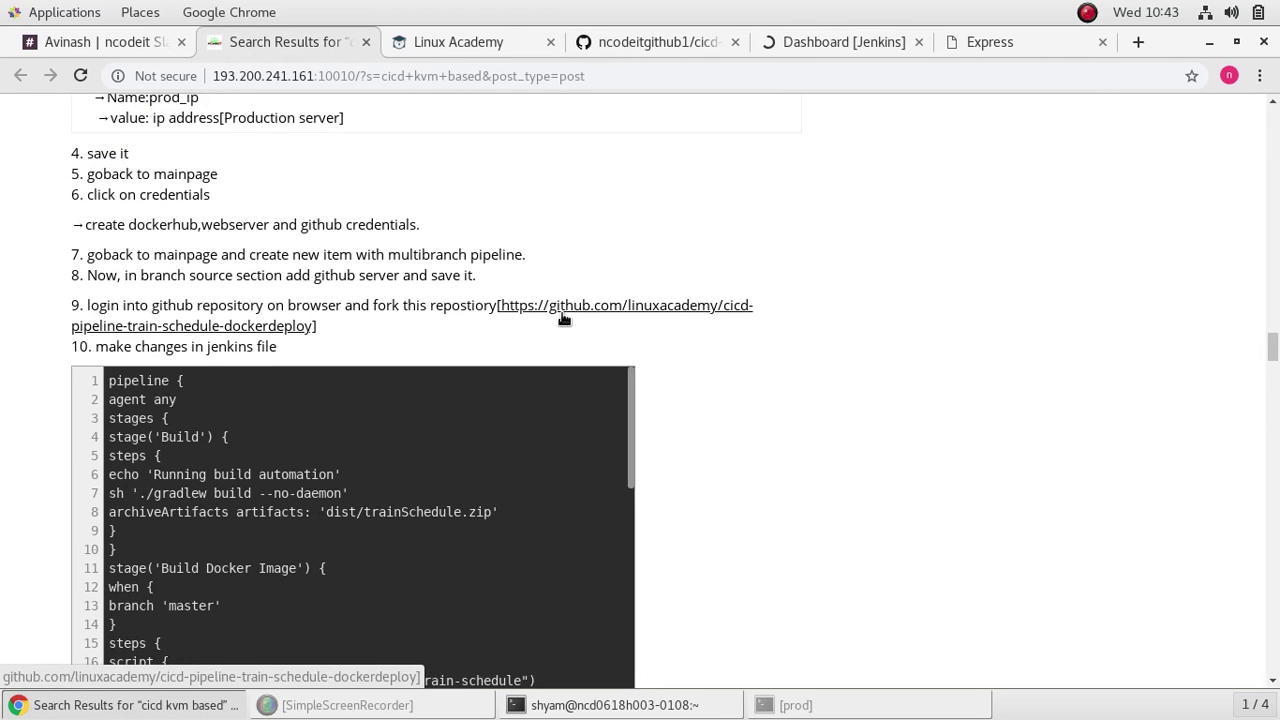
scroll(650, 349, up, 2)
scroll(650, 349, up, 2)
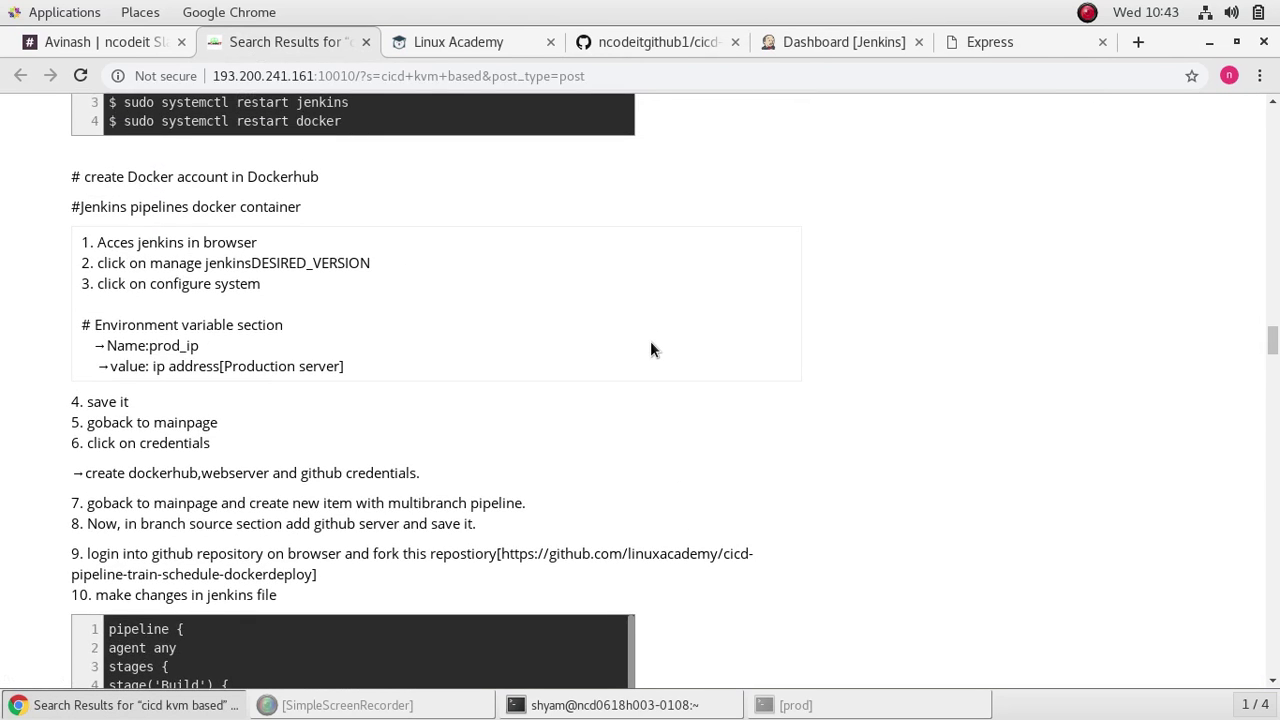
Step: Open Manage Jenkins > Configure System, checking the tutorial notes along the way
click(826, 44)
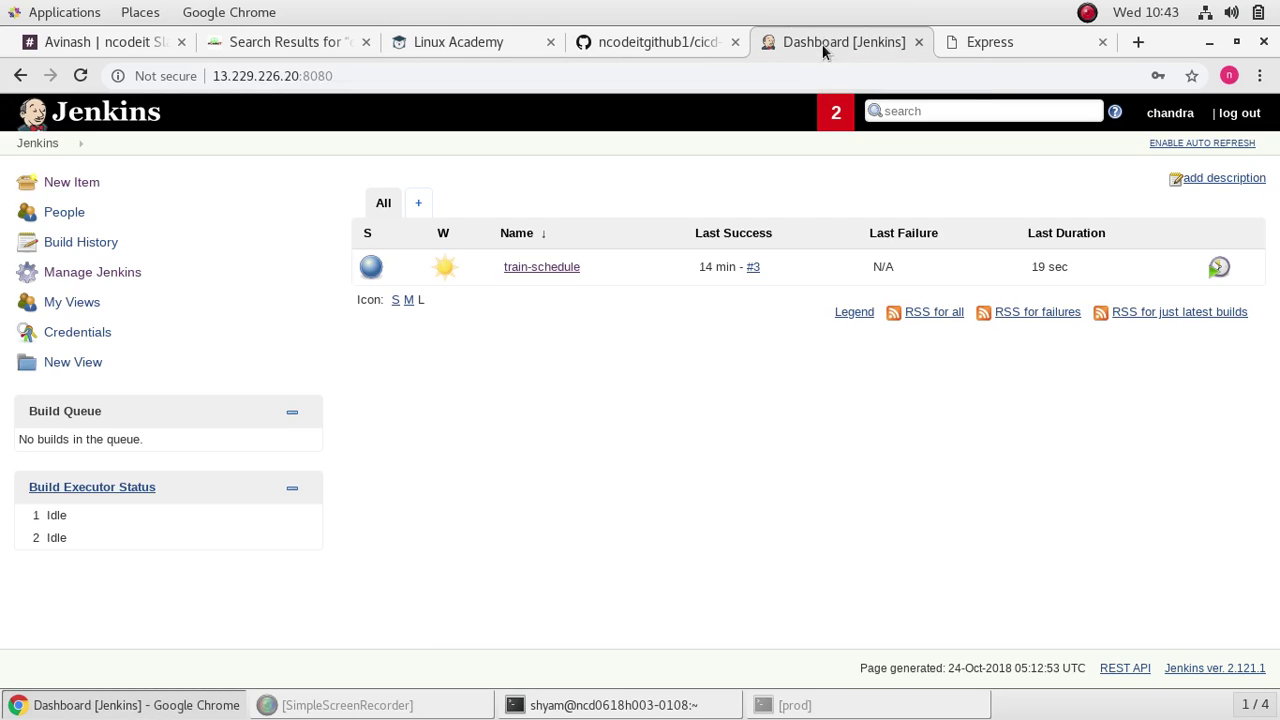
click(99, 275)
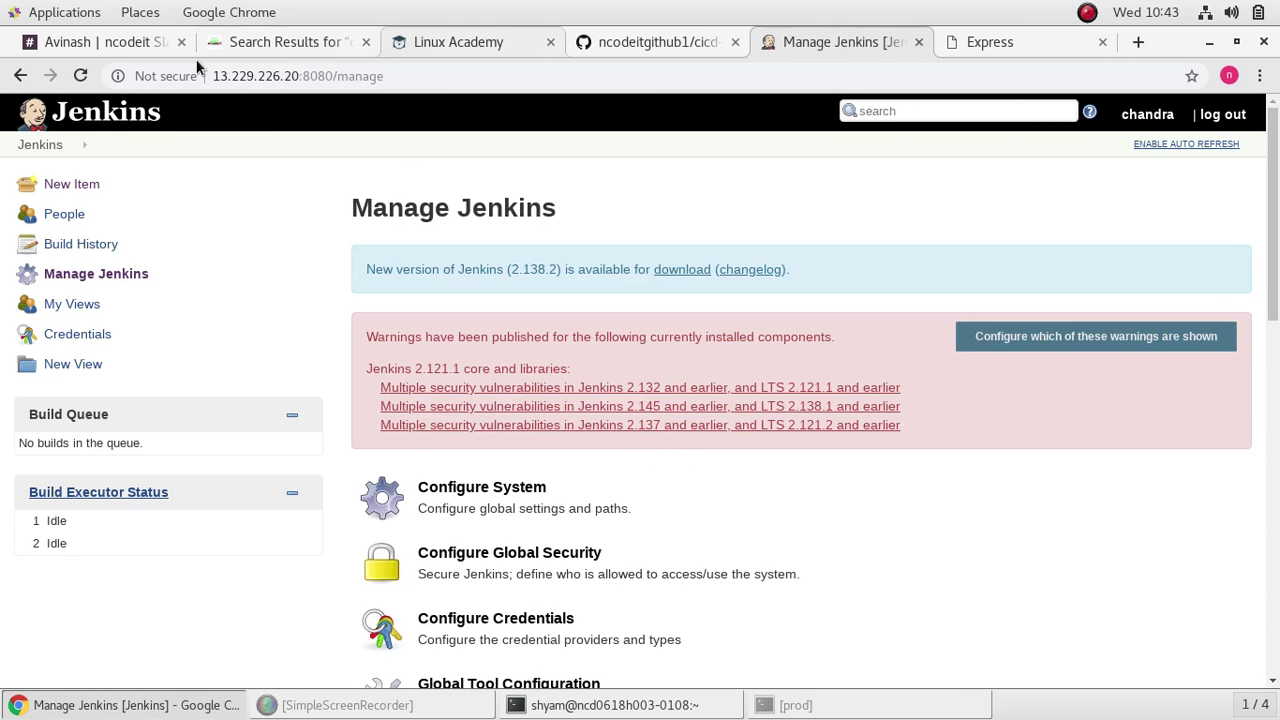
click(274, 44)
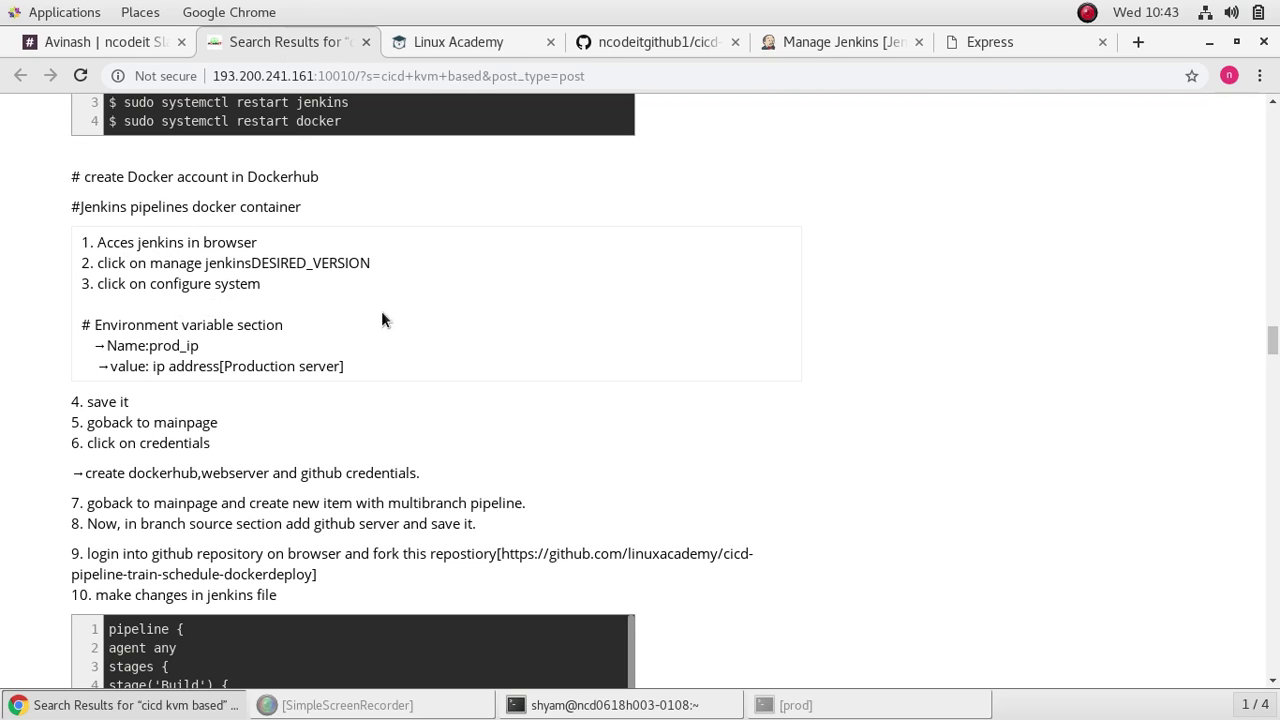
click(822, 45)
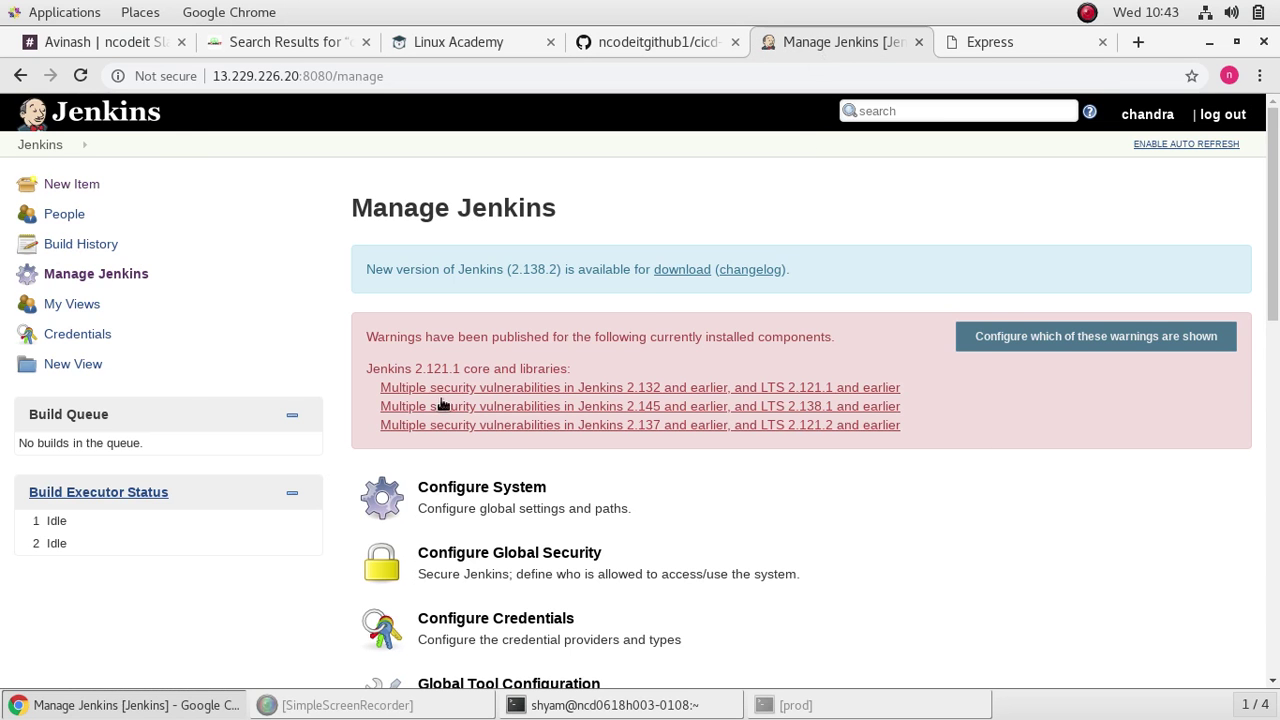
click(515, 492)
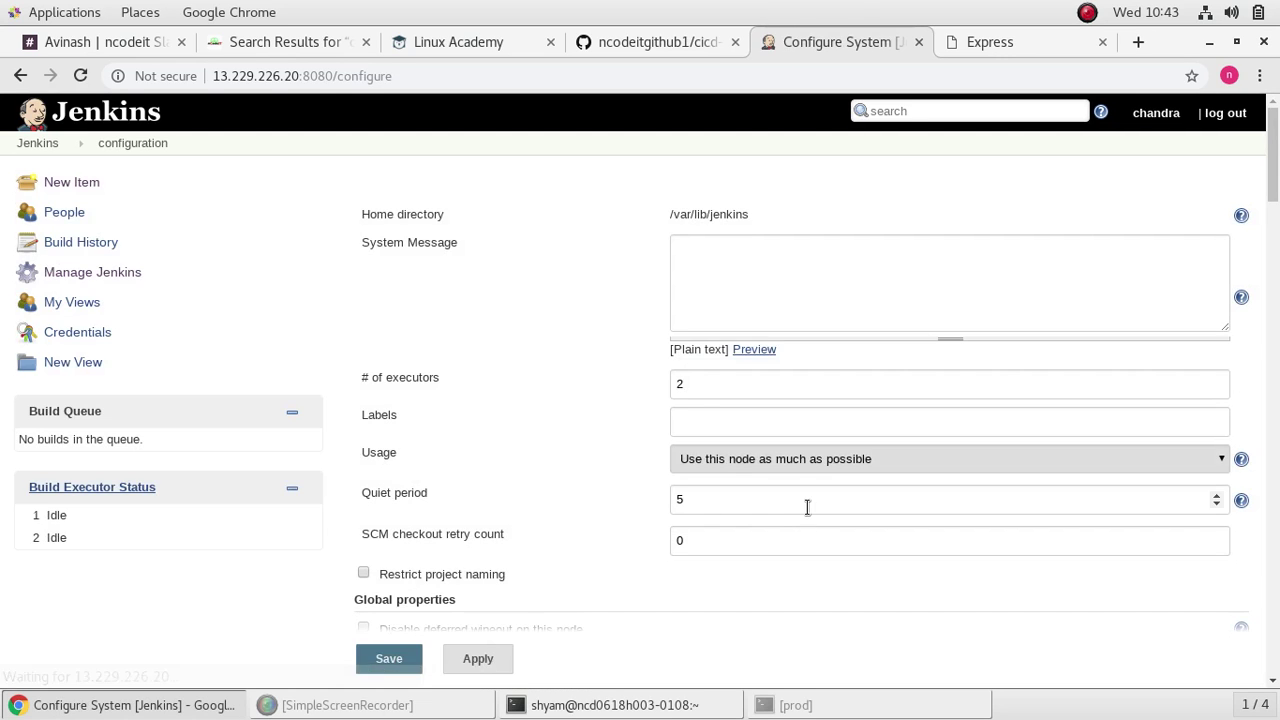
scroll(802, 504, down, 6)
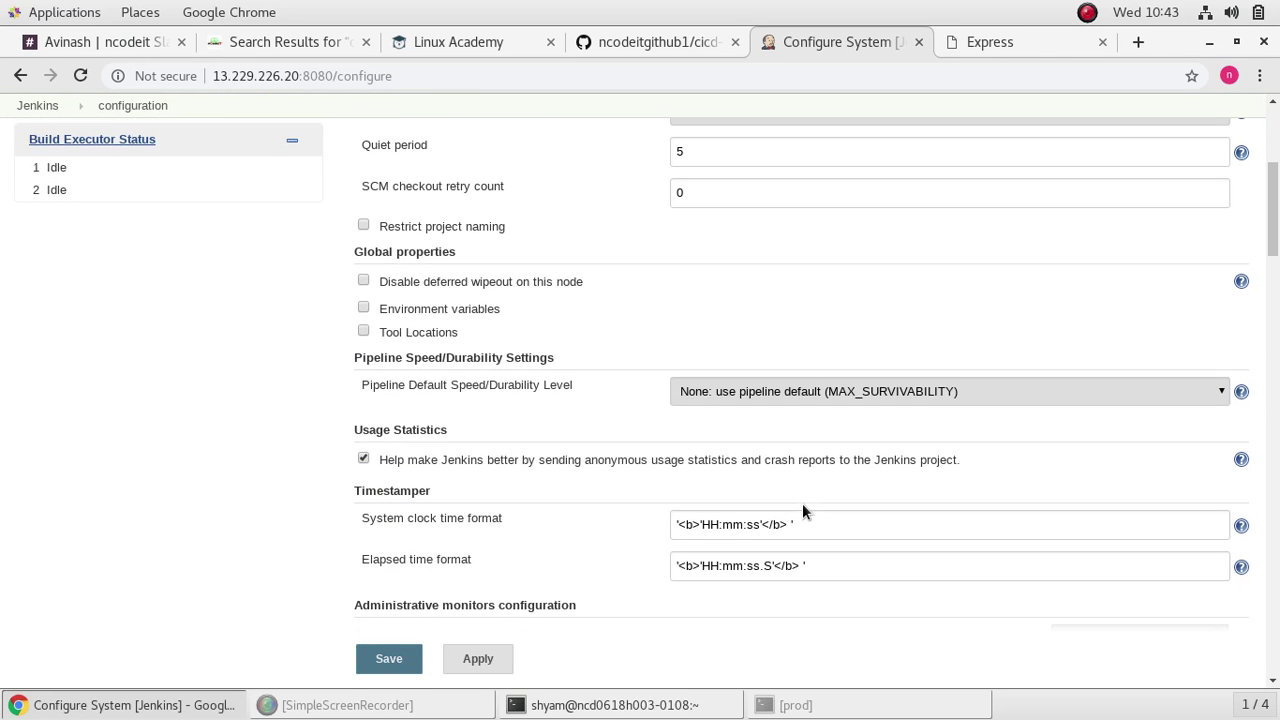
click(280, 42)
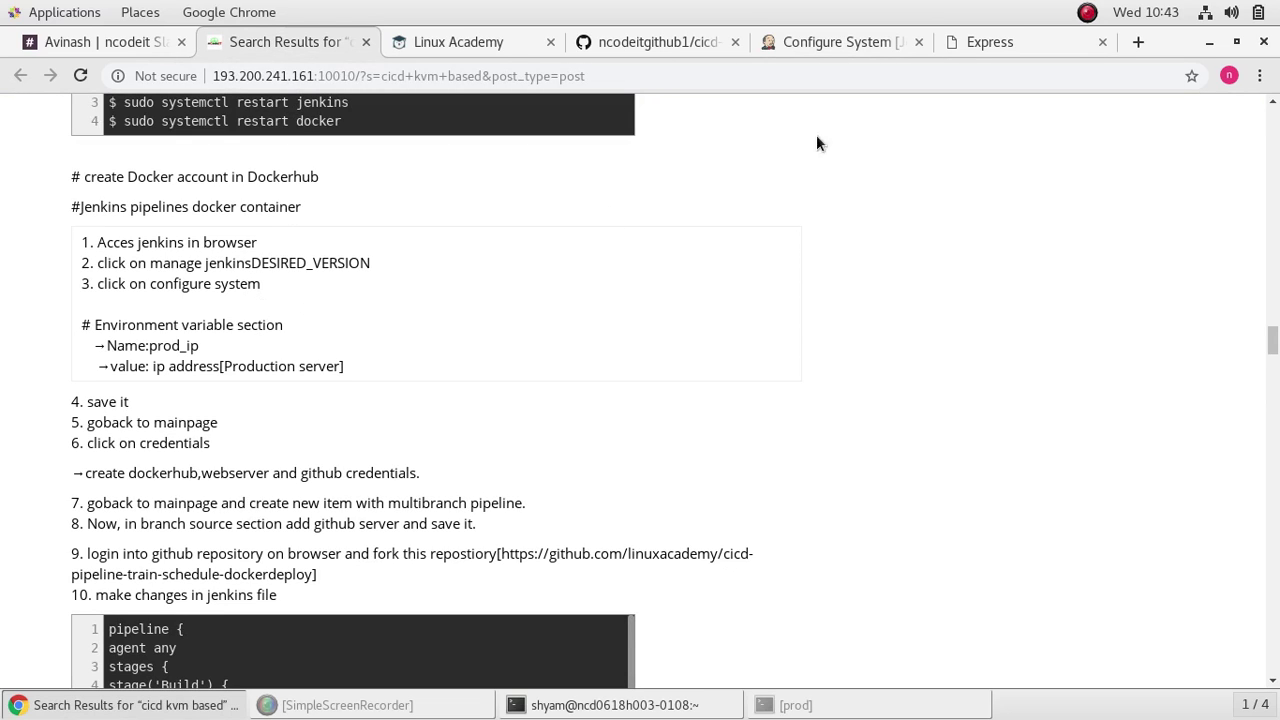
click(834, 46)
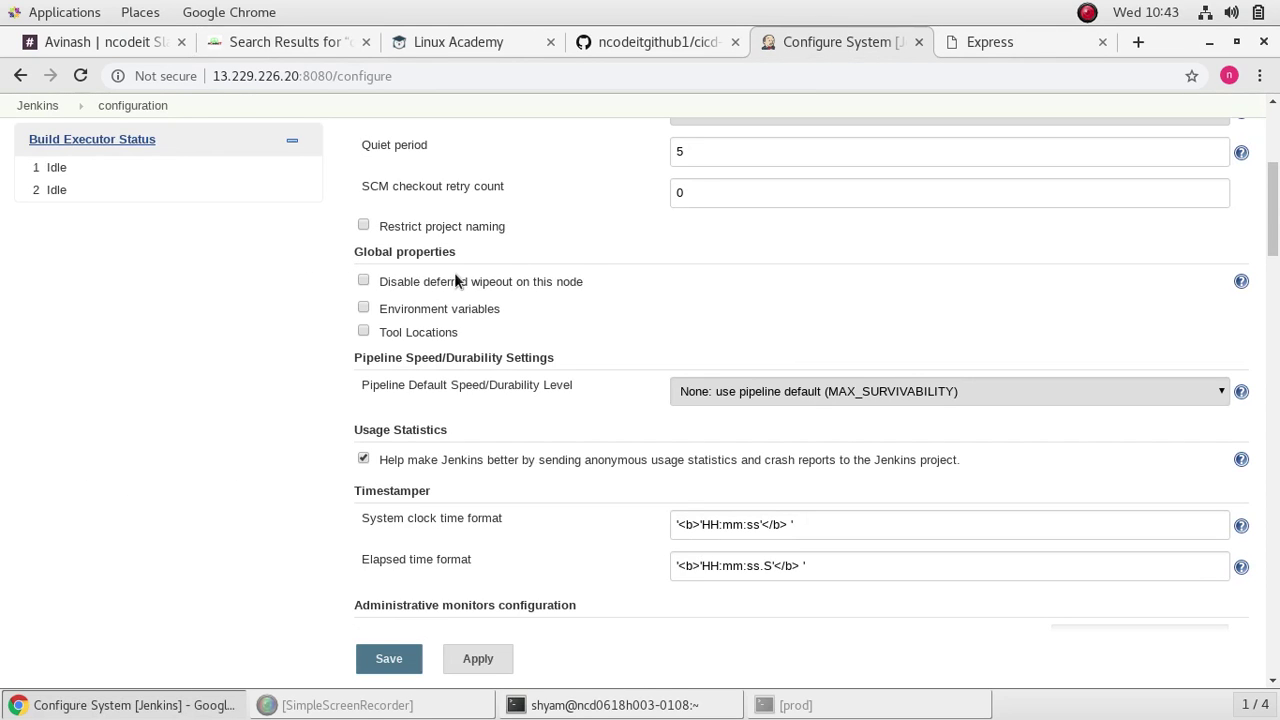
Step: Enable global environment variables and add a variable named prod_ip
click(363, 308)
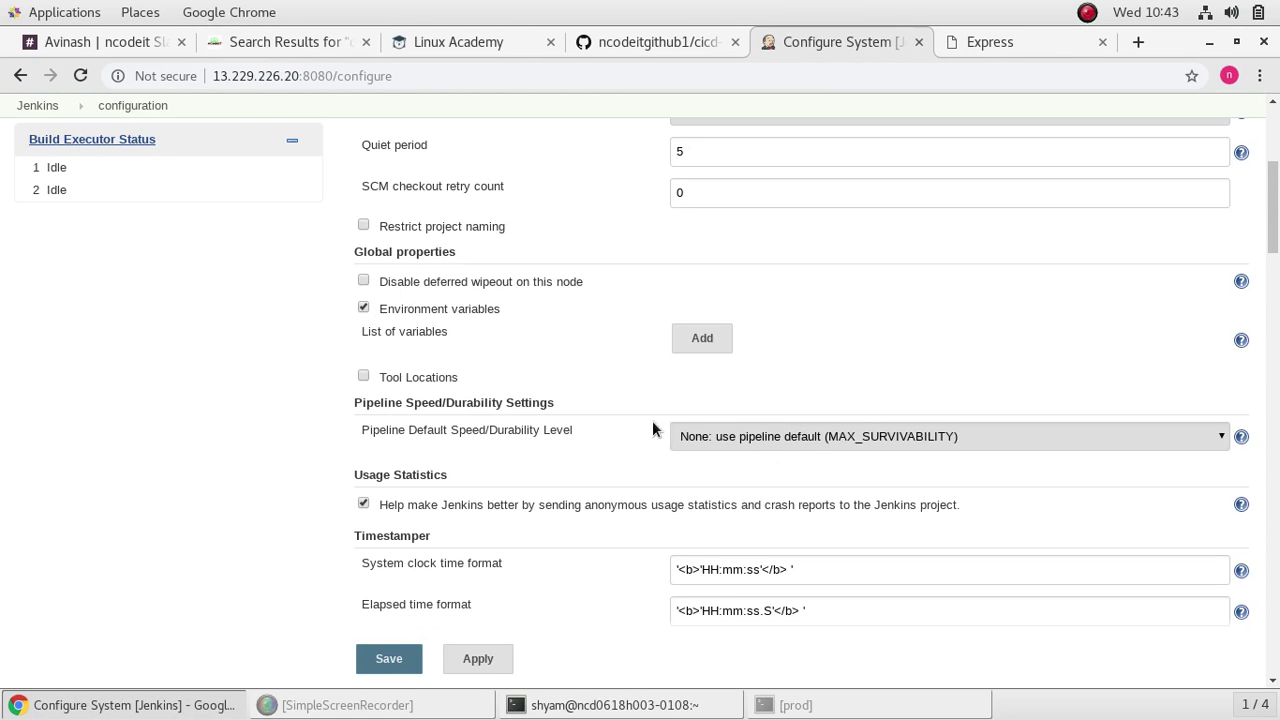
click(702, 339)
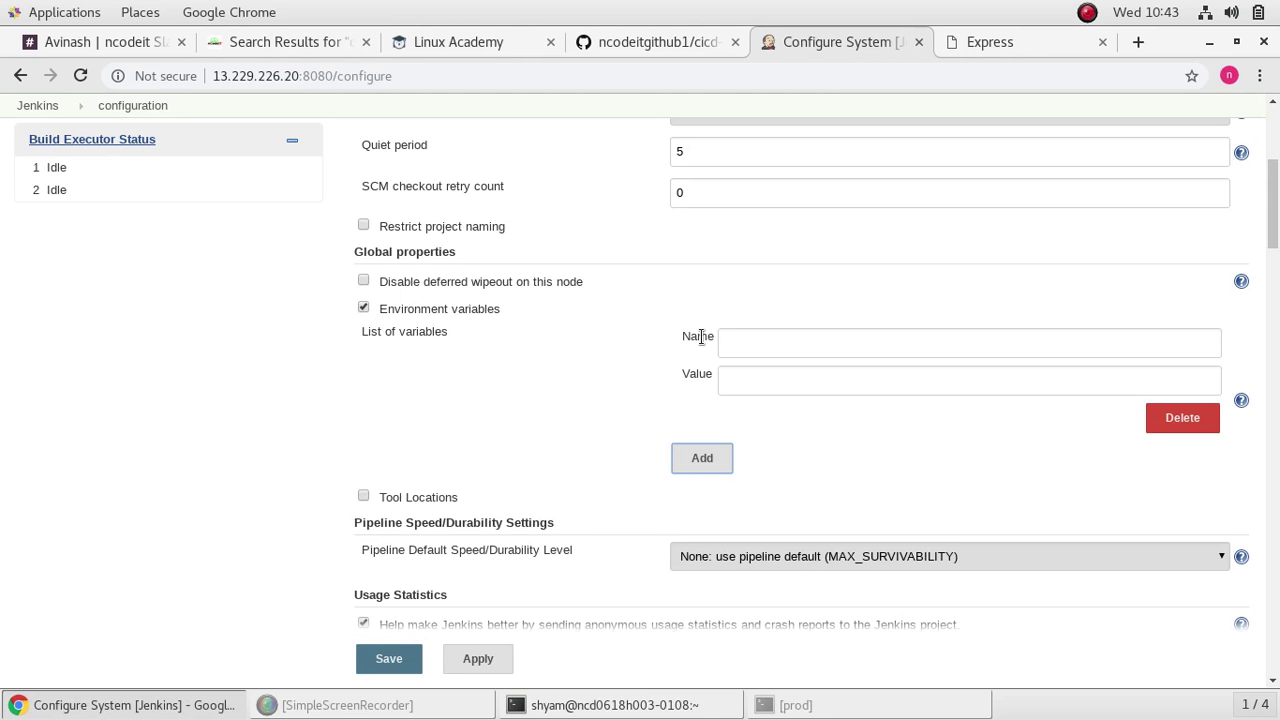
click(900, 342)
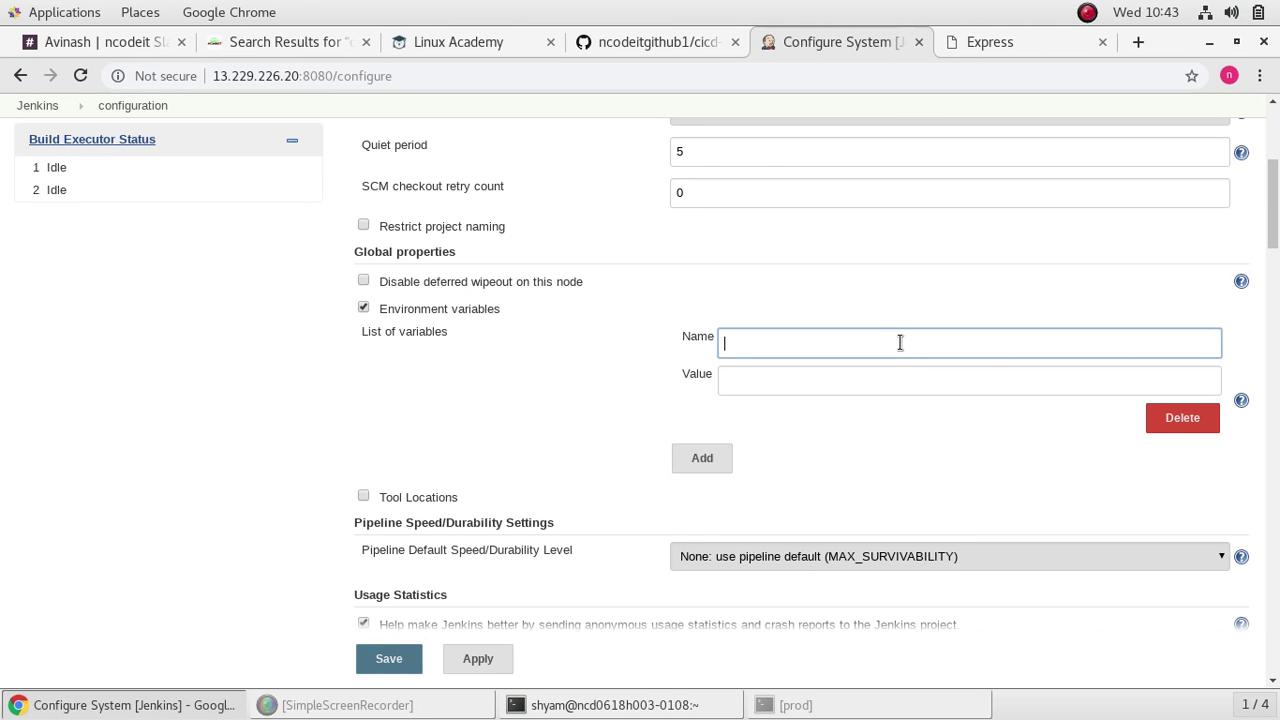
click(280, 44)
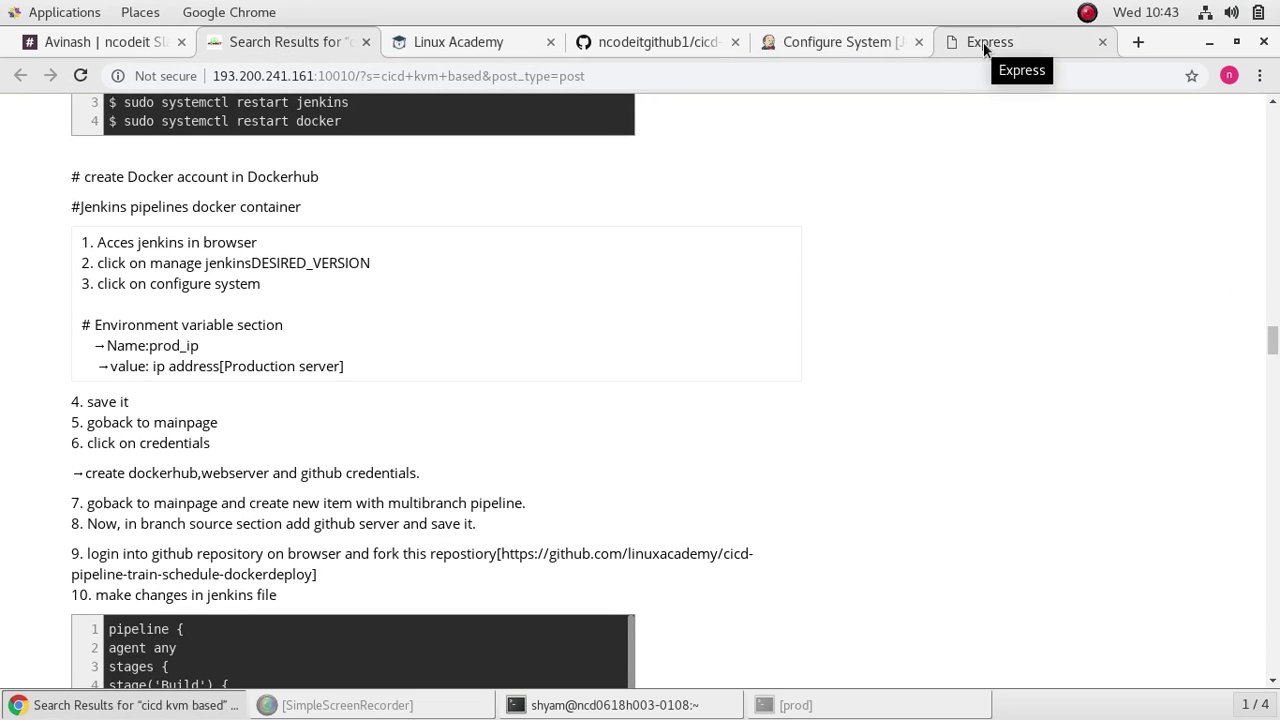
click(819, 42)
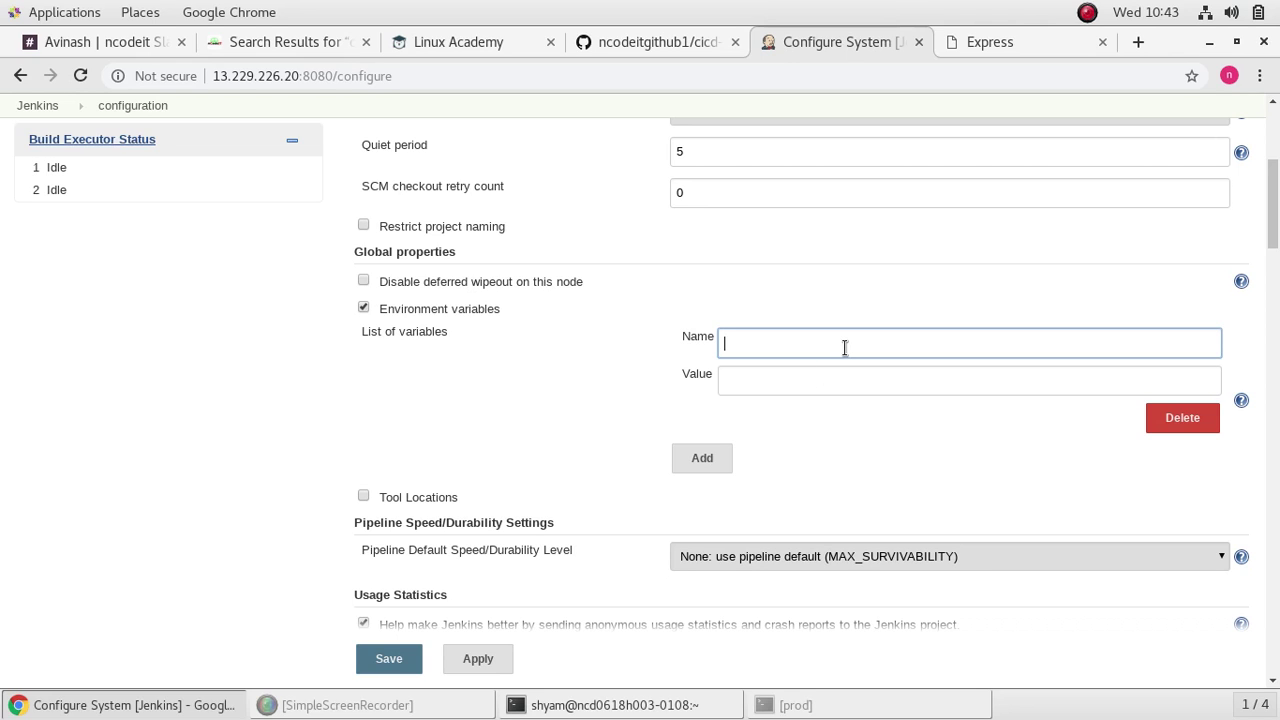
text(prod_ip)
Step: Copy server 6's IP 13.229.94.44 and paste it as the prod_ip value
click(857, 386)
click(454, 44)
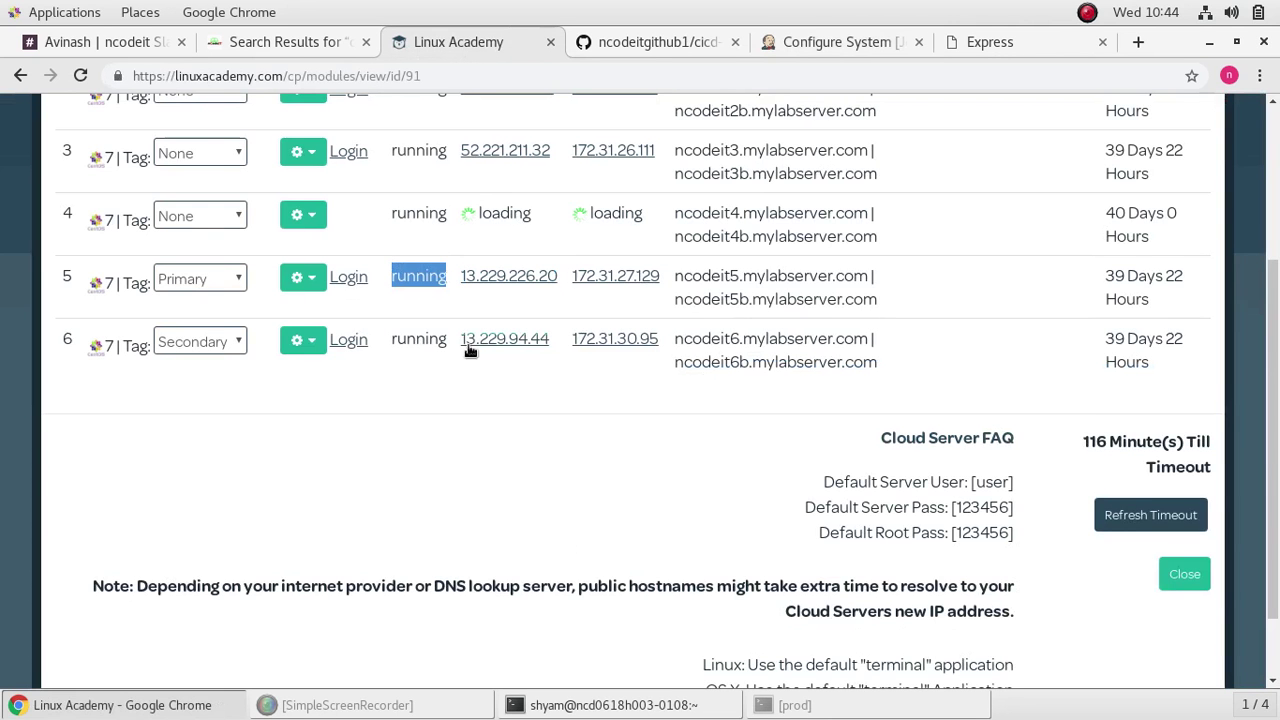
drag(547, 342, 458, 331)
right_click(478, 343)
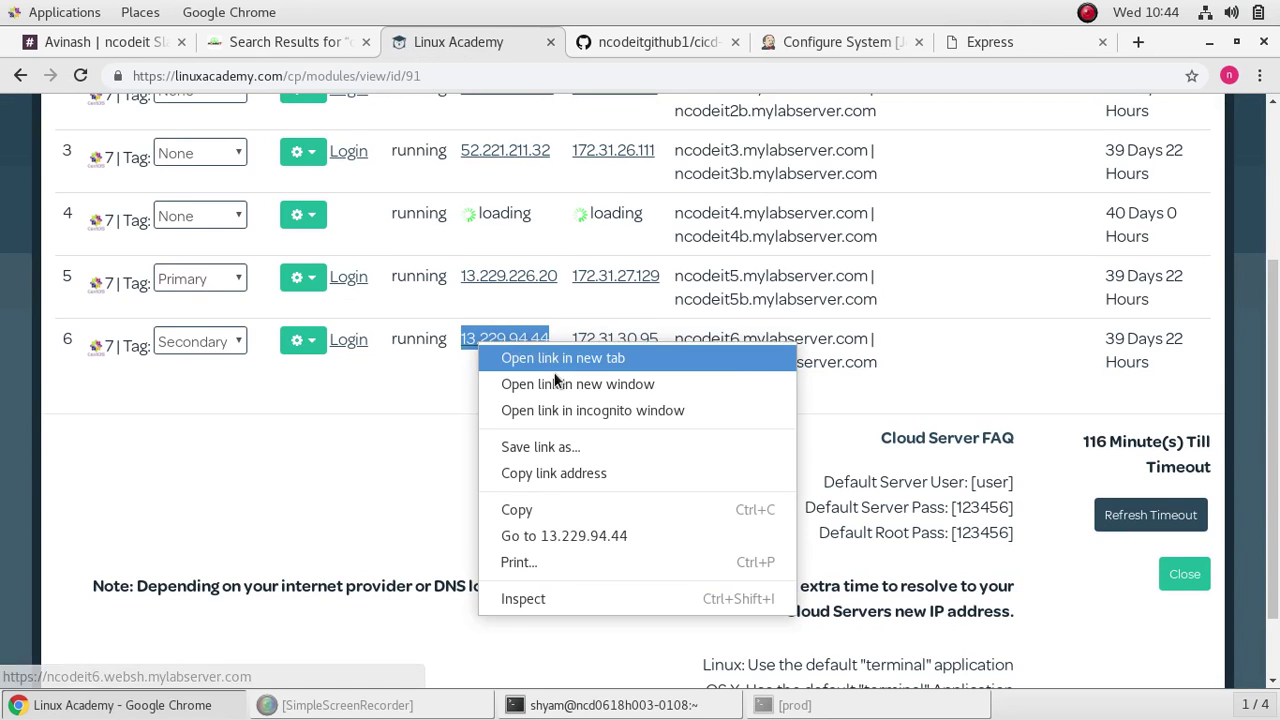
click(540, 510)
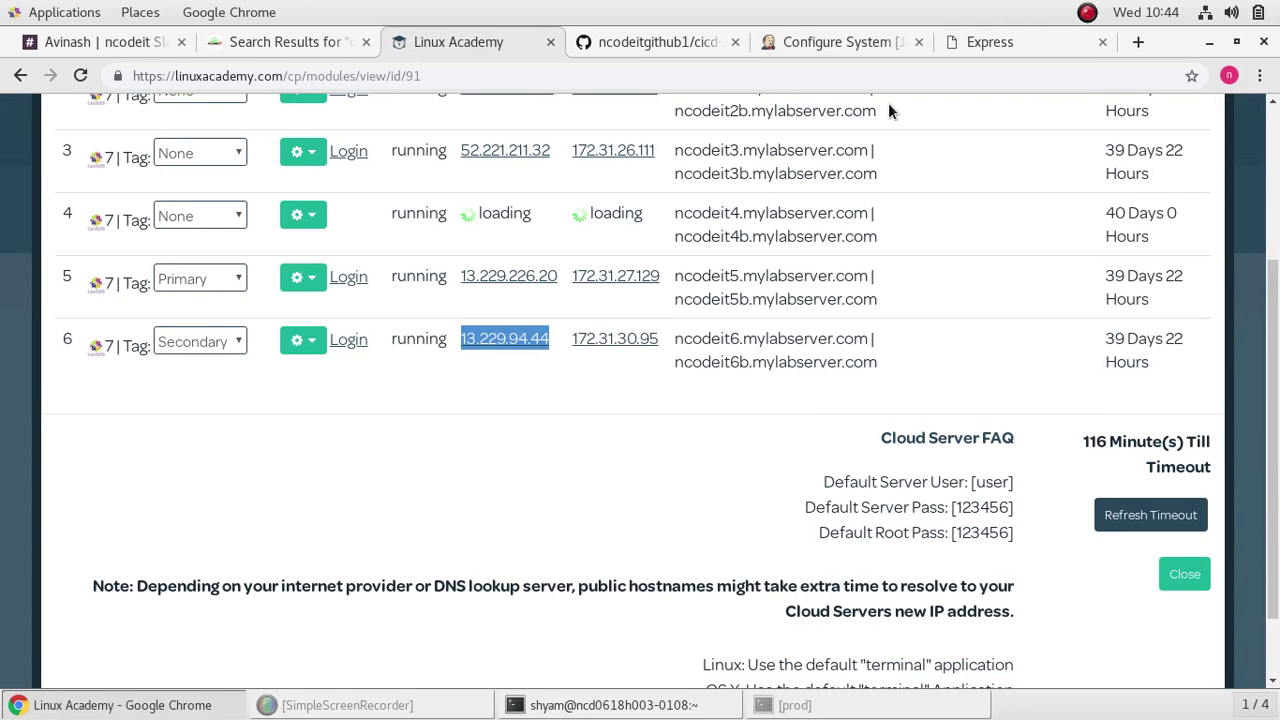
click(904, 36)
right_click(871, 379)
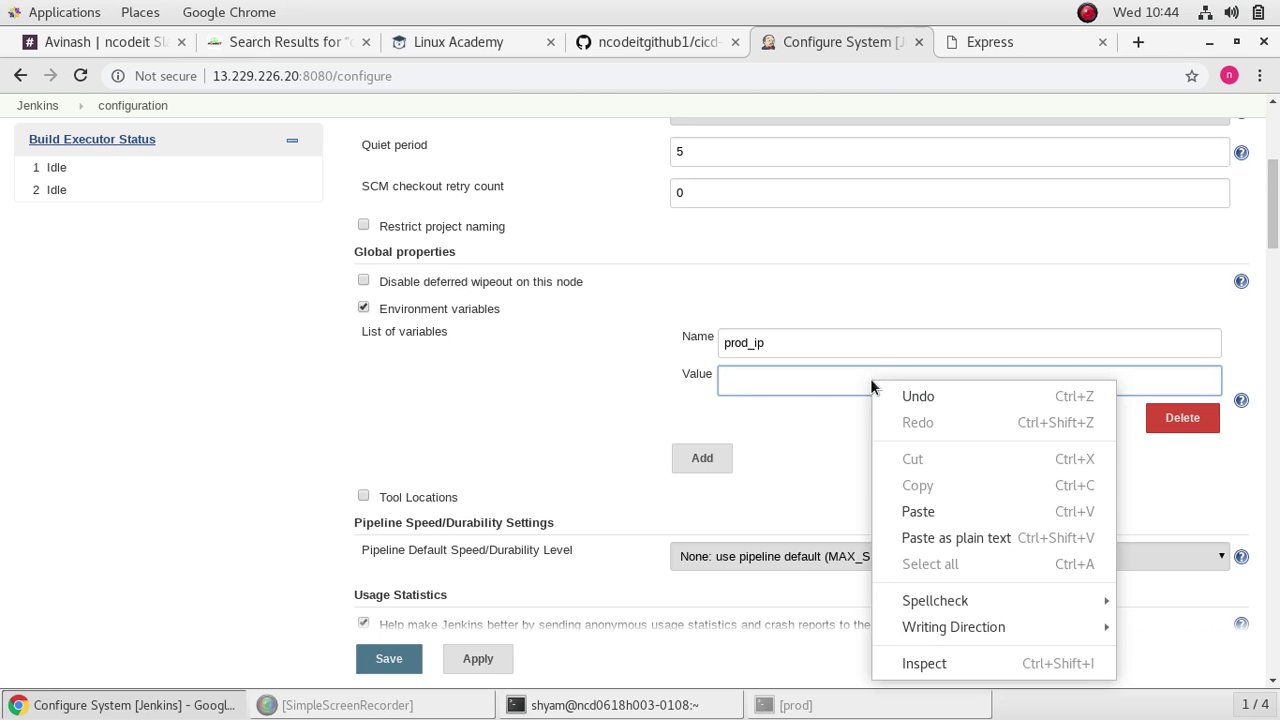
click(951, 511)
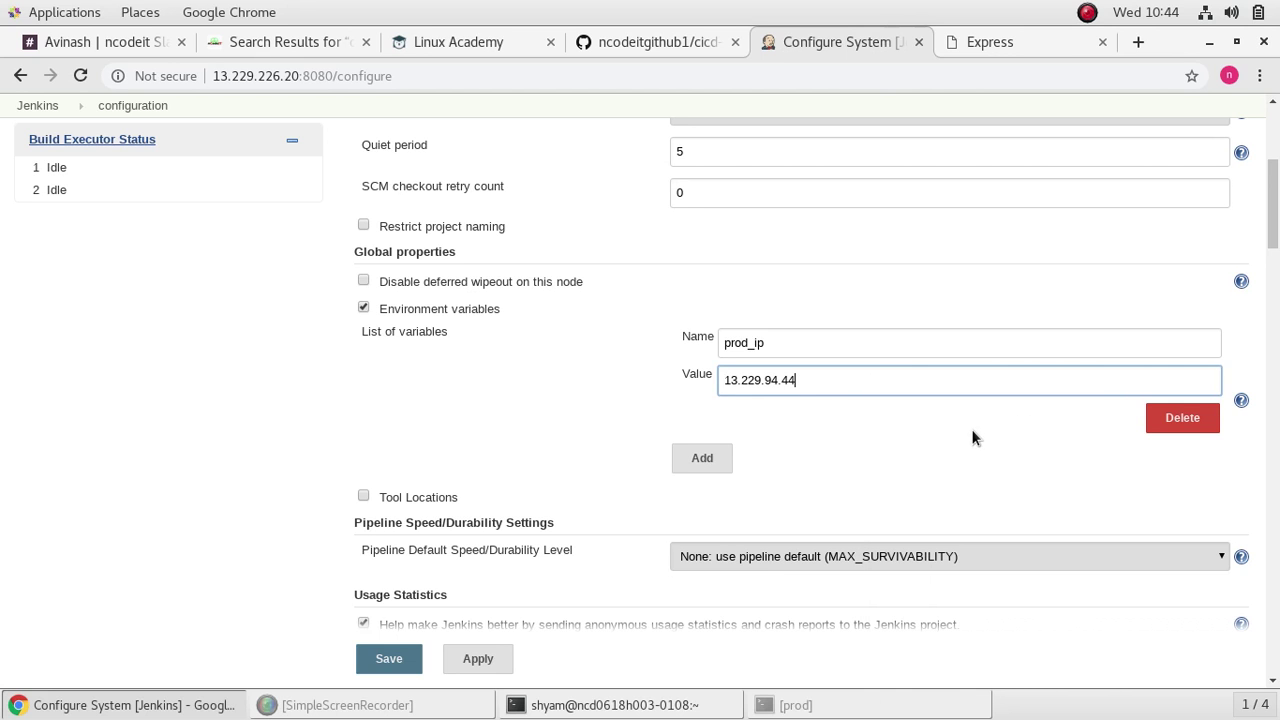
scroll(868, 477, down, 5)
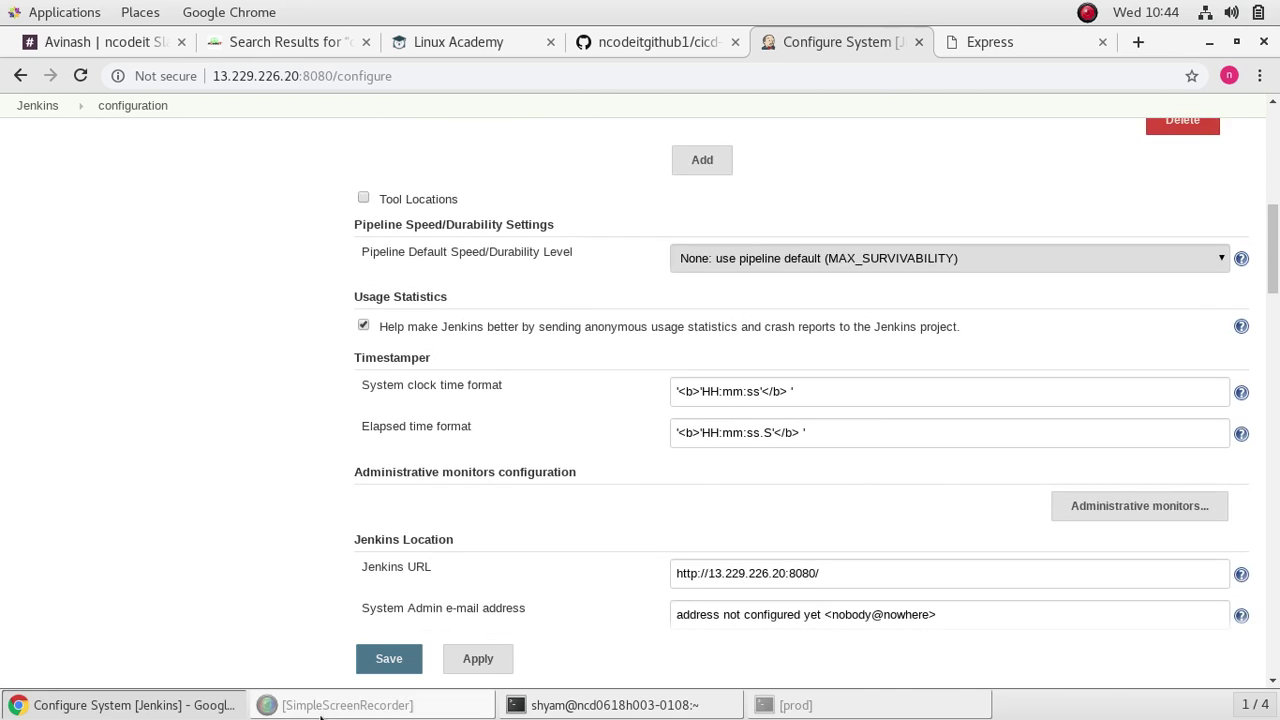
Step: Apply and save the system configuration, then review the next tutorial steps
click(485, 662)
click(389, 658)
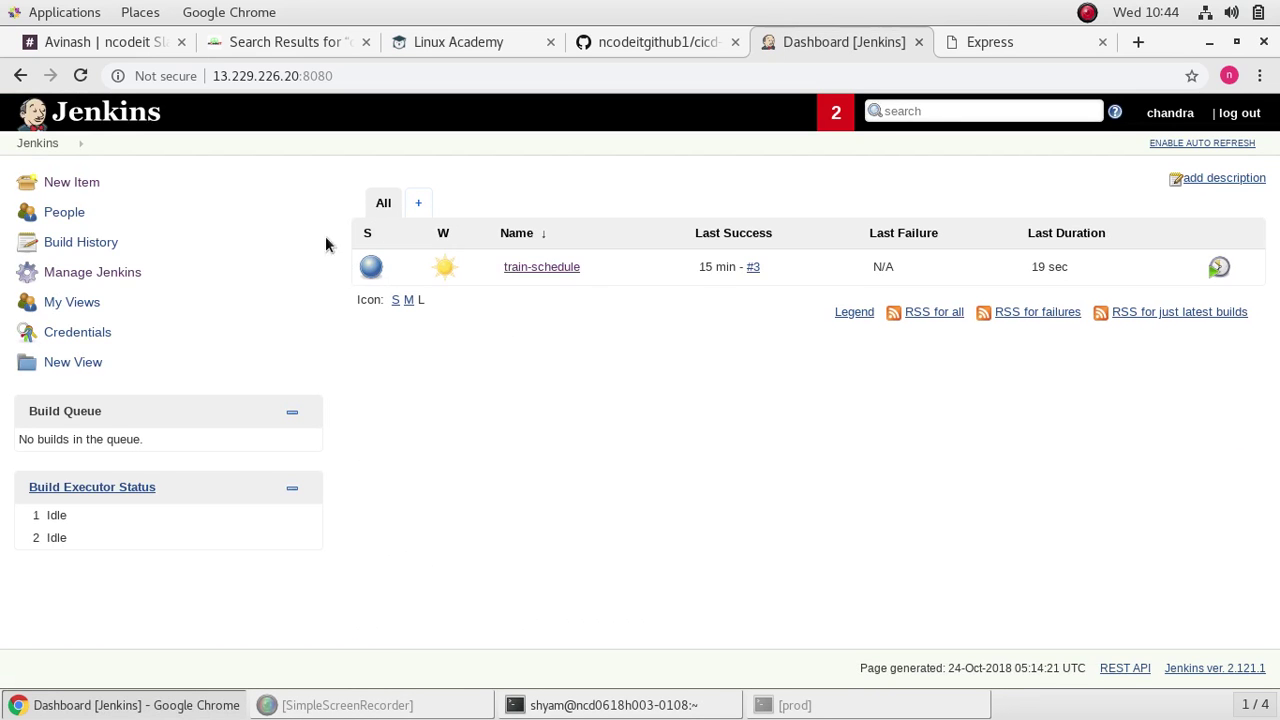
click(241, 44)
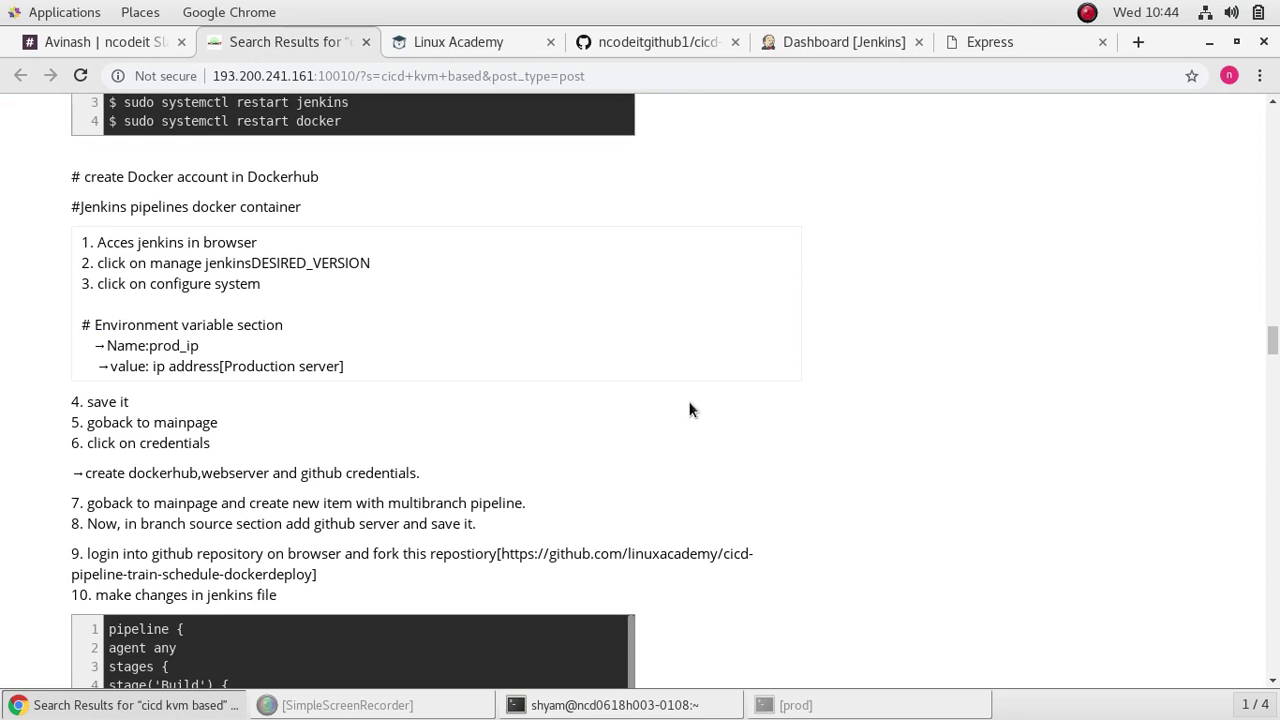
scroll(716, 393, down, 2)
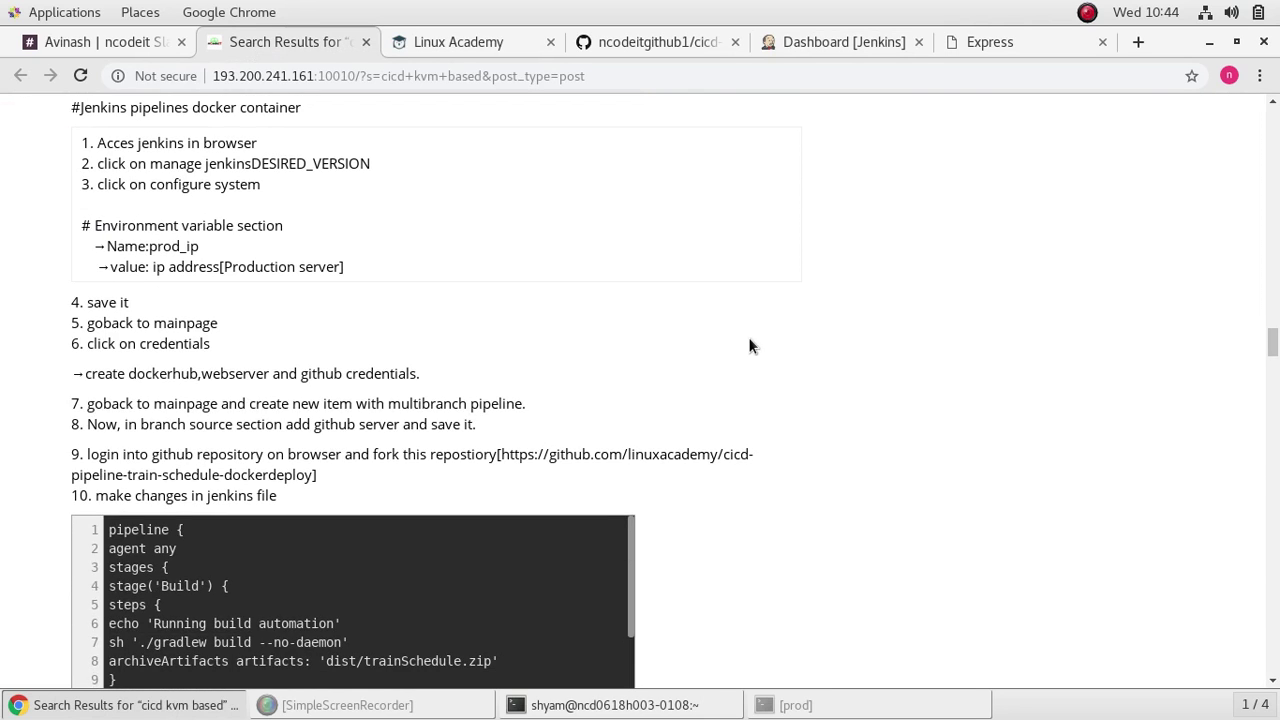
scroll(736, 364, down, 1)
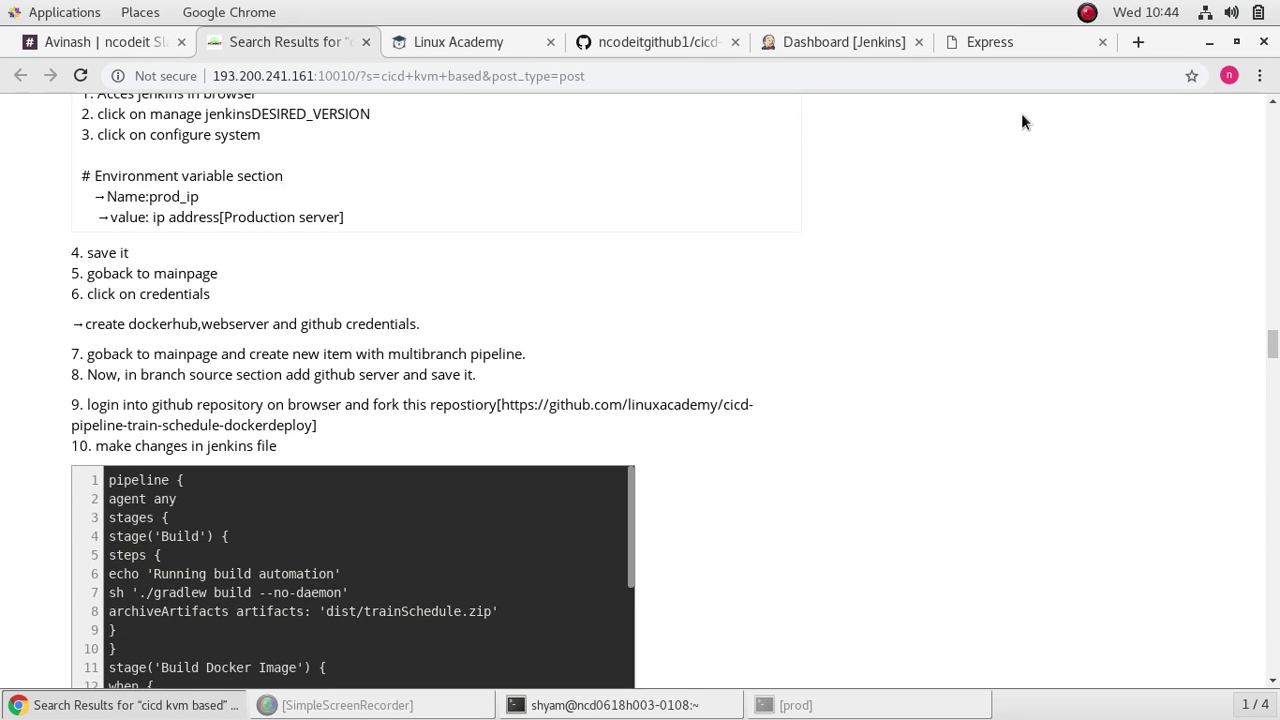
scroll(880, 285, down, 1)
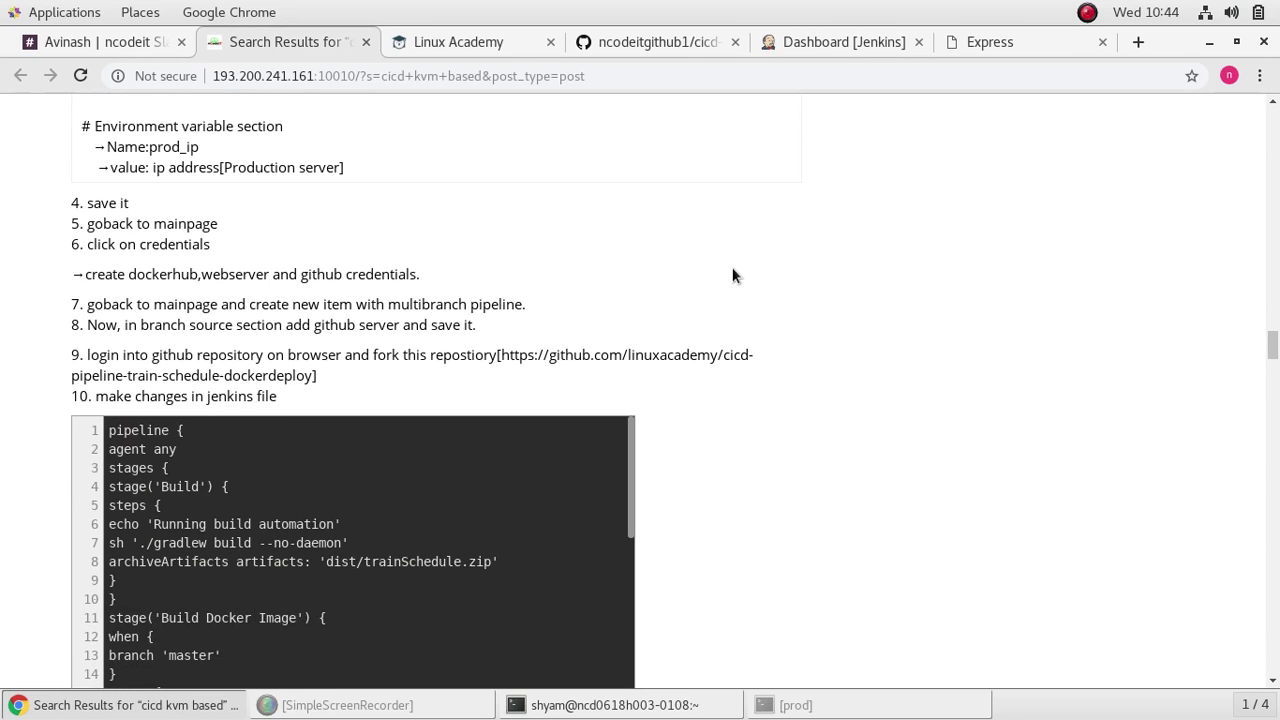
Step: Open Credentials > global domain > Add Credentials and look up the Docker Hub account details
click(815, 41)
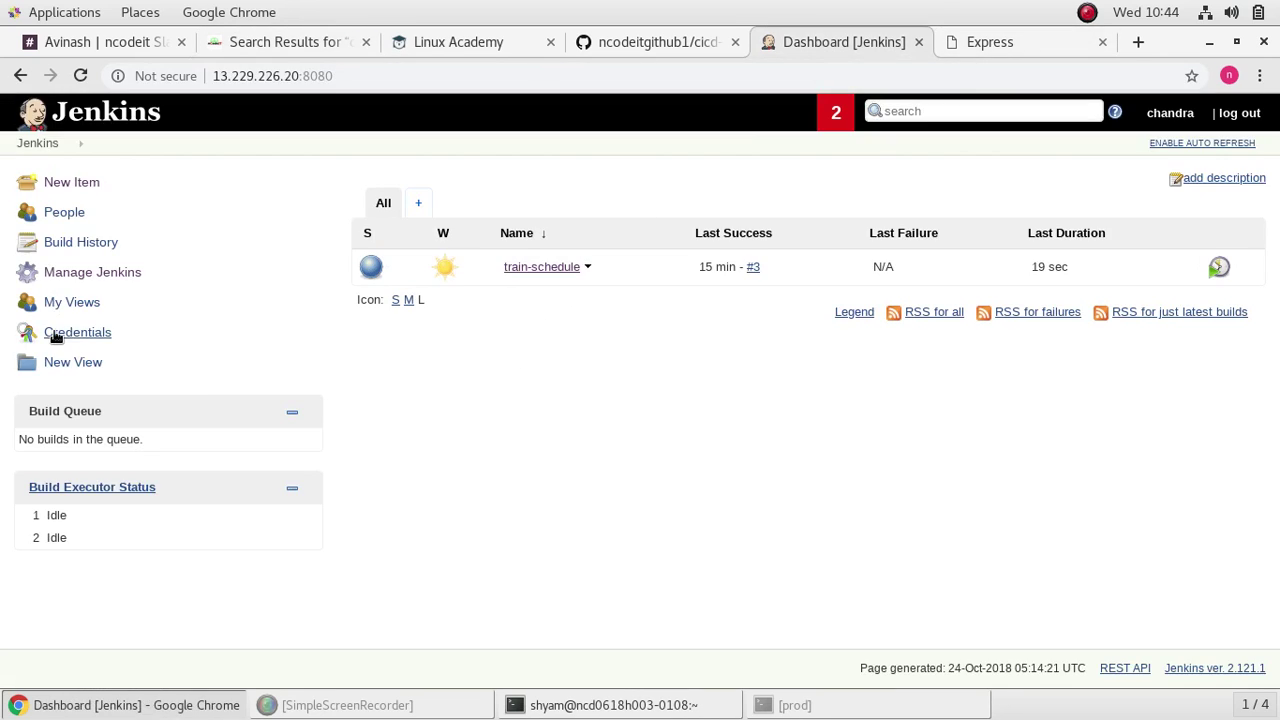
click(55, 334)
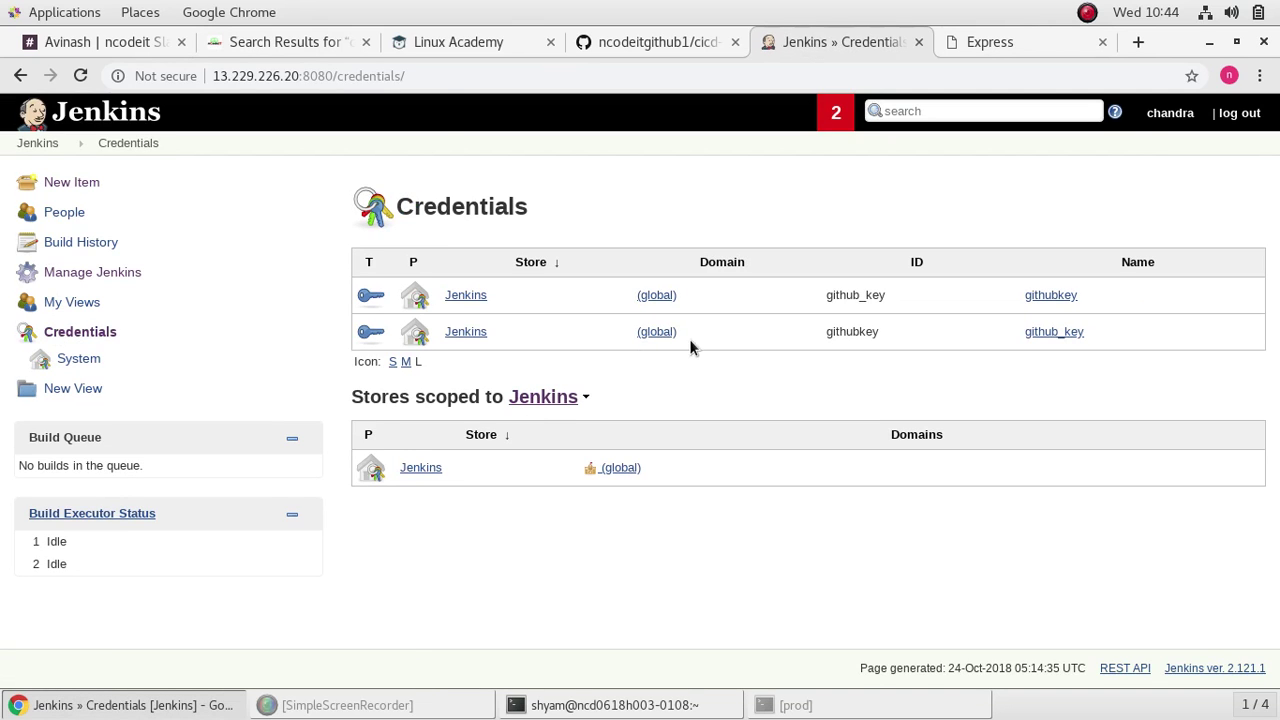
click(659, 294)
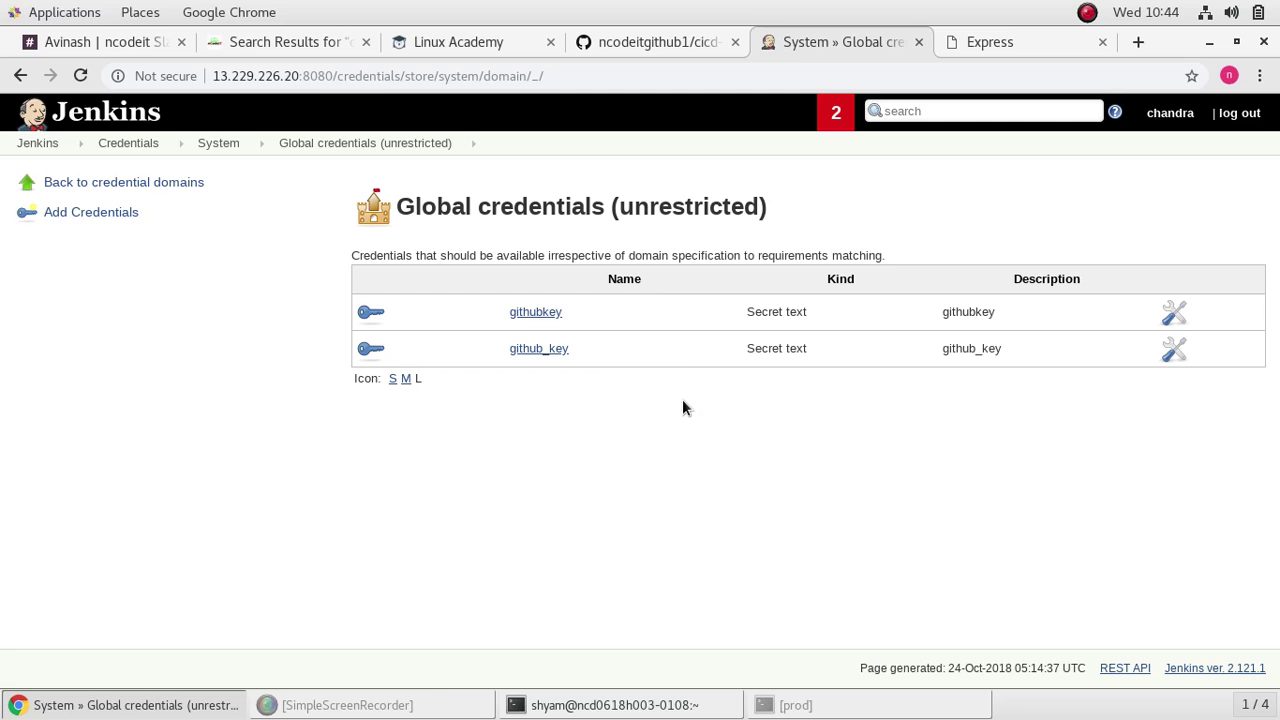
click(113, 211)
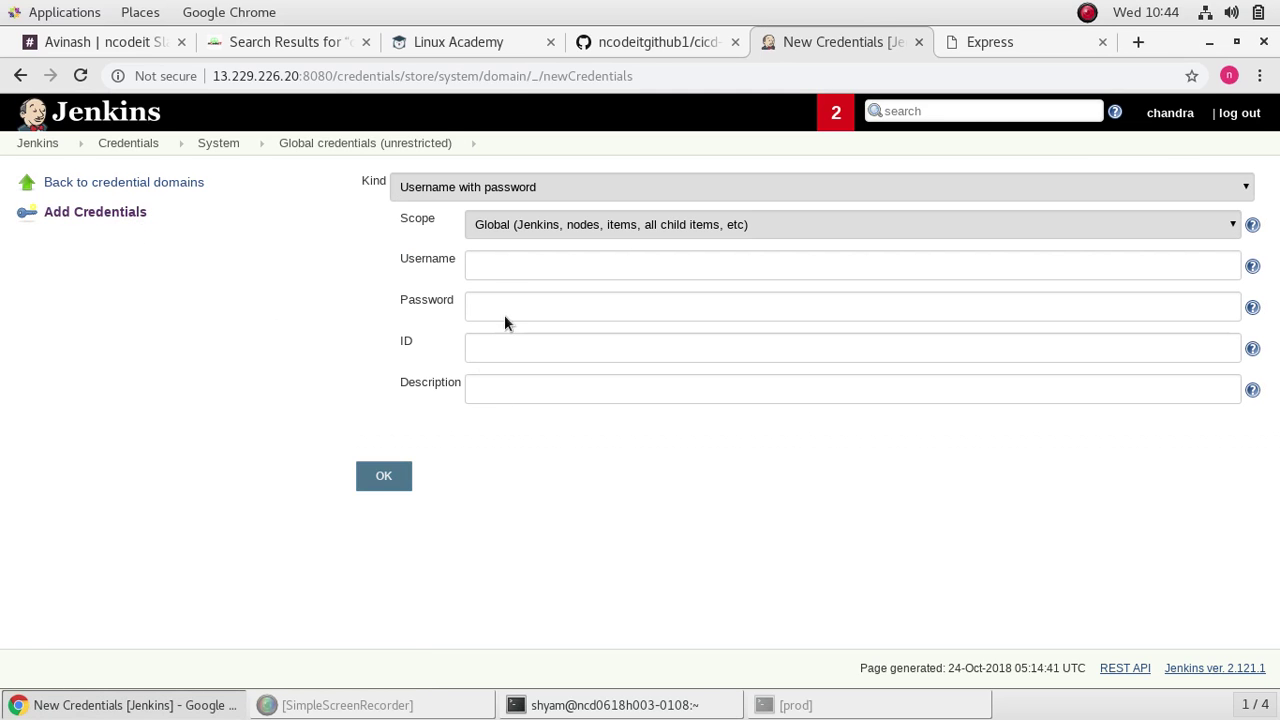
click(511, 265)
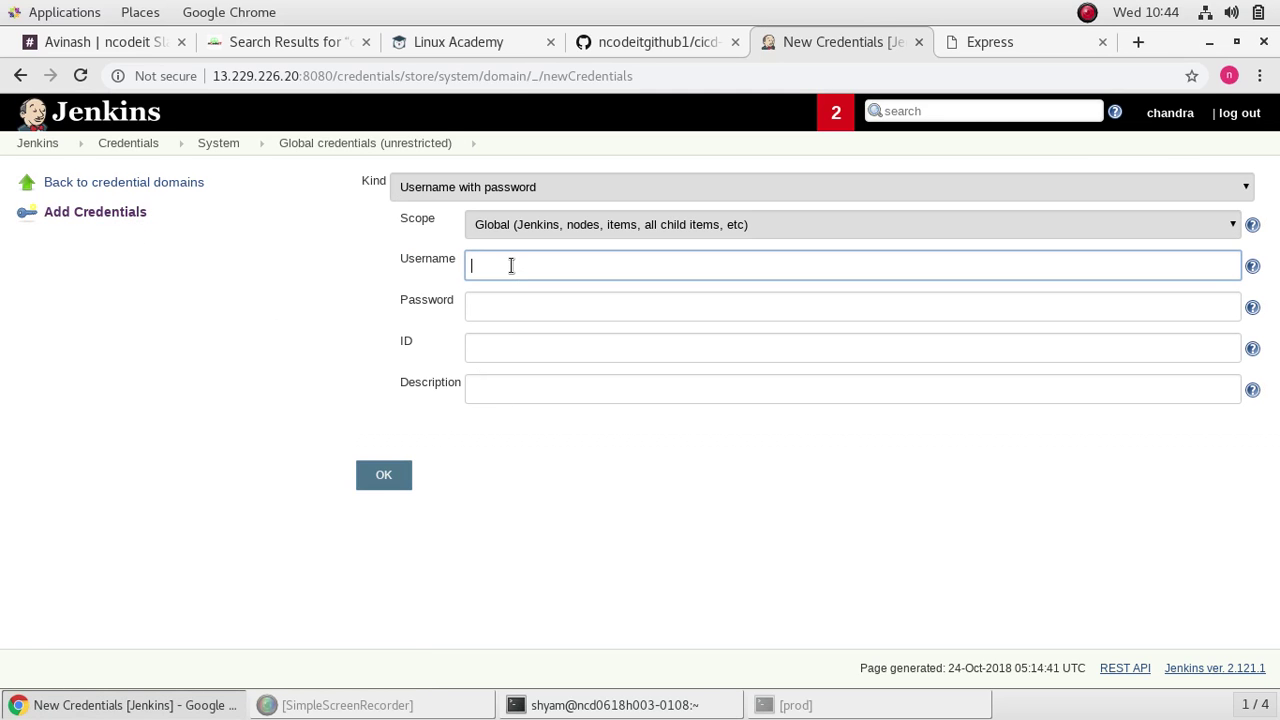
click(275, 42)
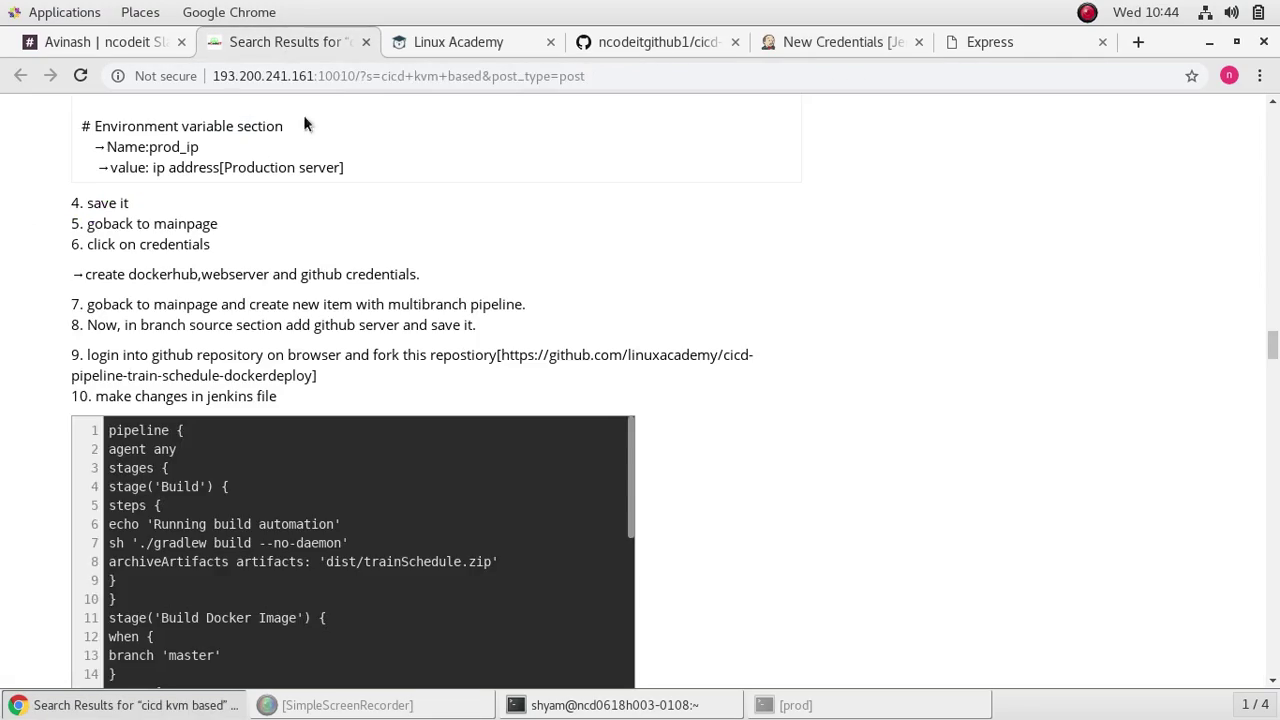
scroll(277, 372, up, 2)
scroll(277, 373, down, 10)
scroll(277, 373, up, 20)
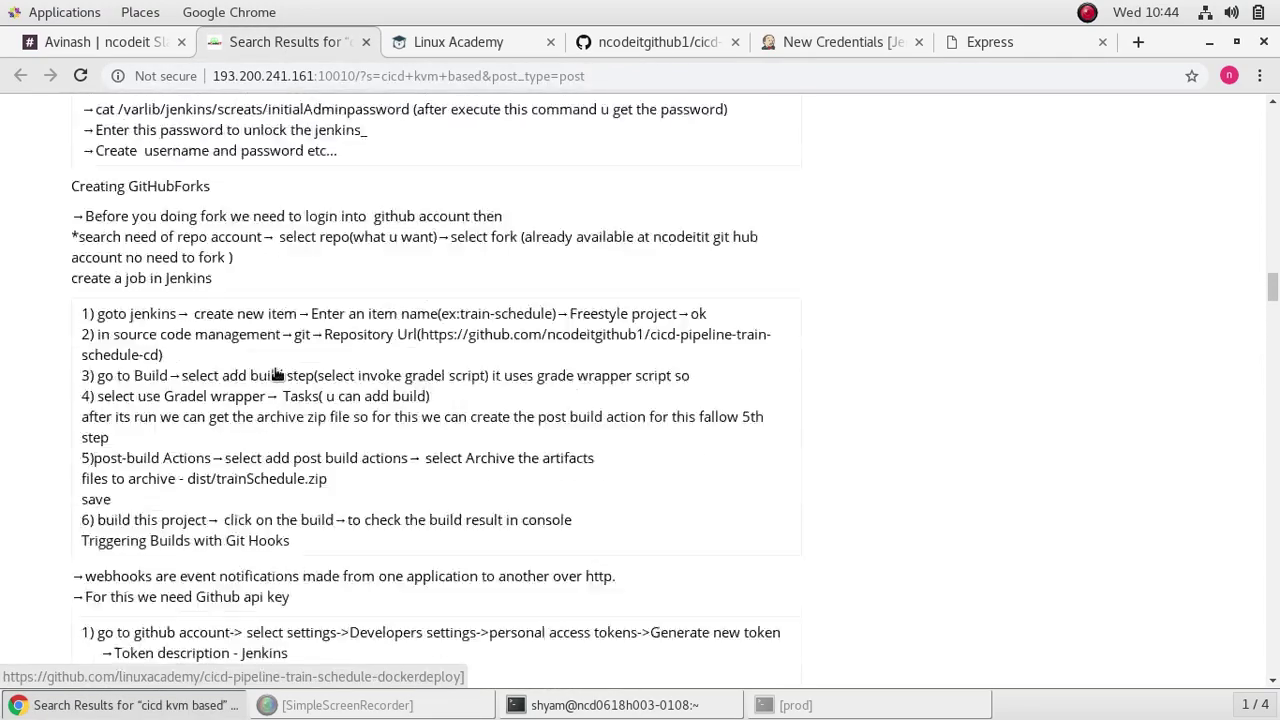
scroll(277, 373, up, 20)
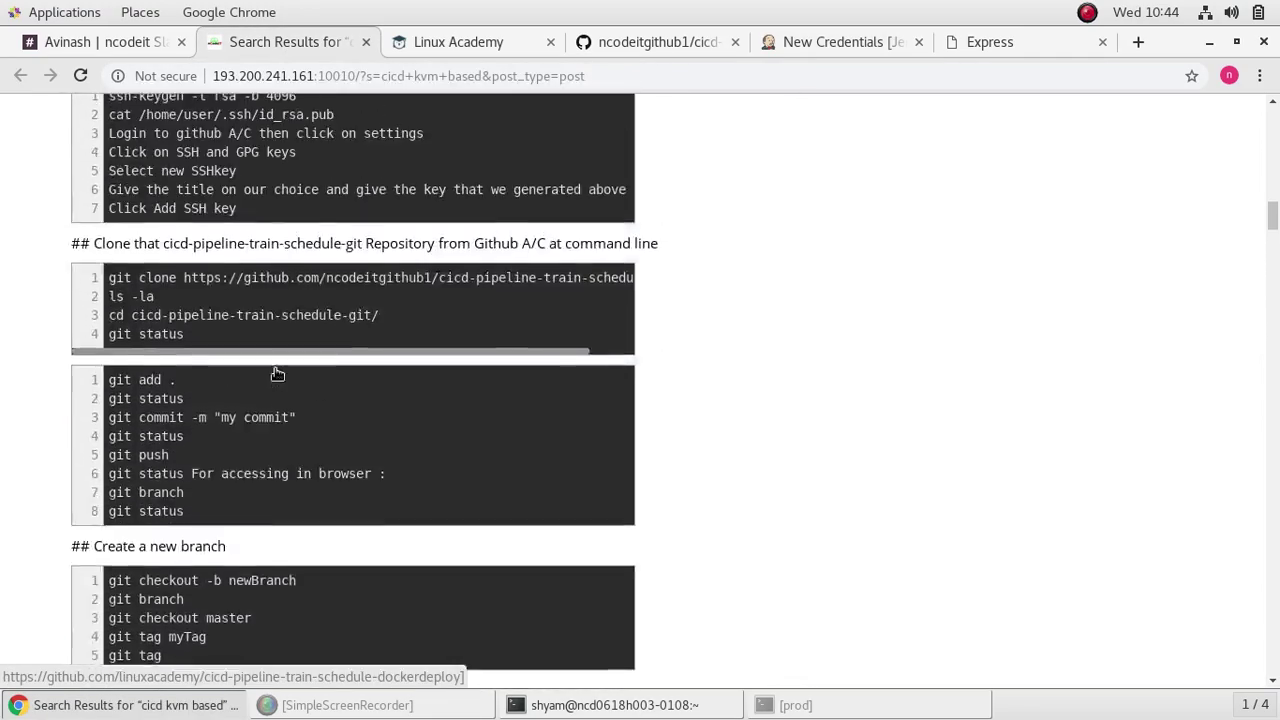
scroll(277, 373, up, 20)
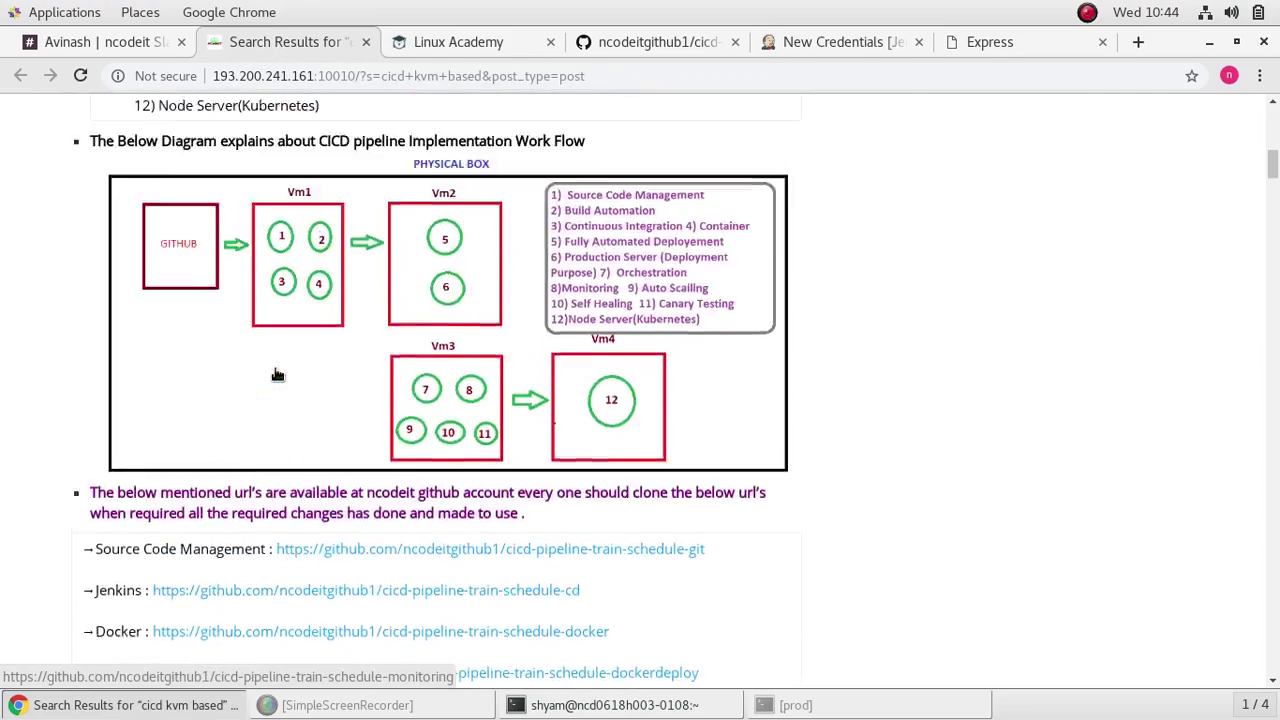
scroll(277, 373, up, 13)
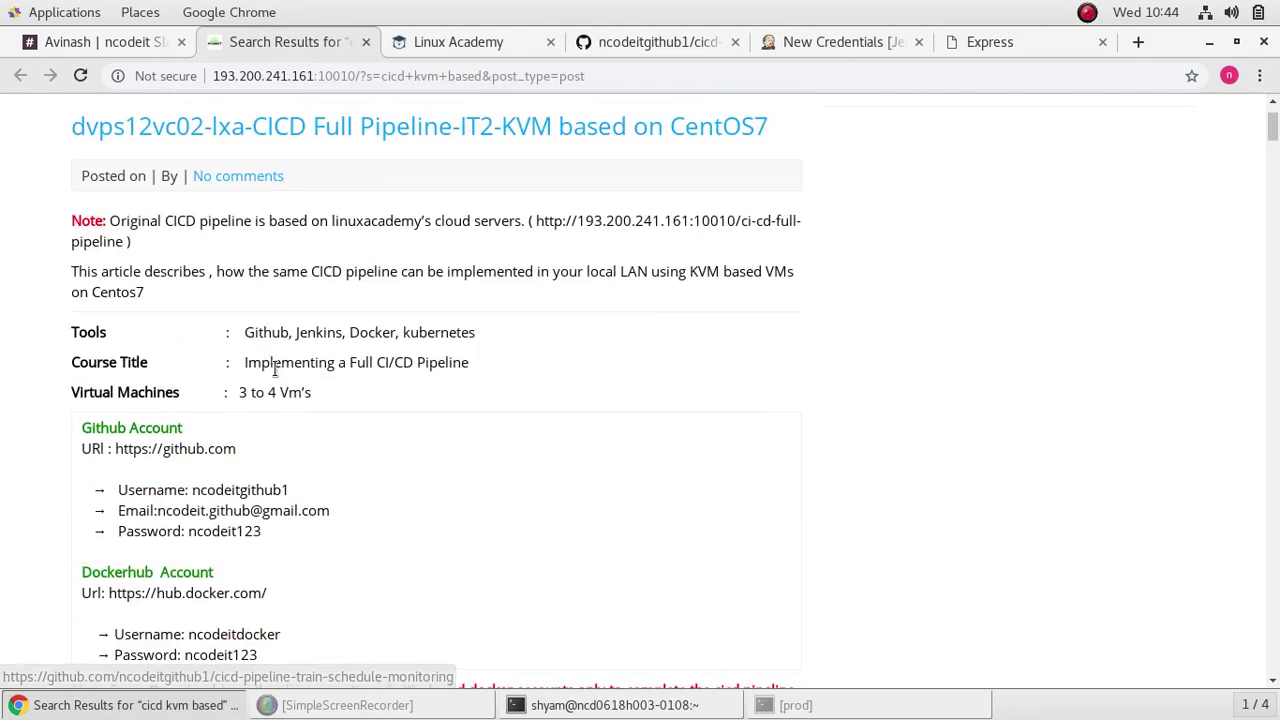
scroll(277, 376, down, 5)
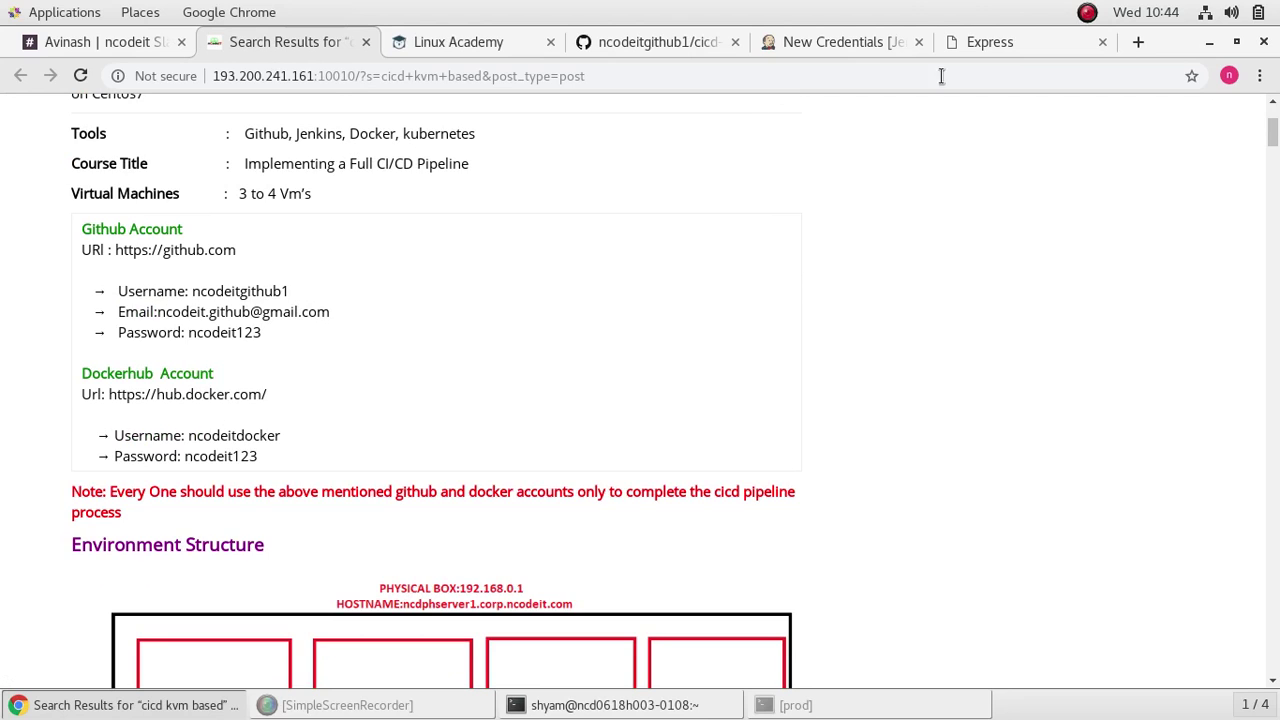
click(840, 42)
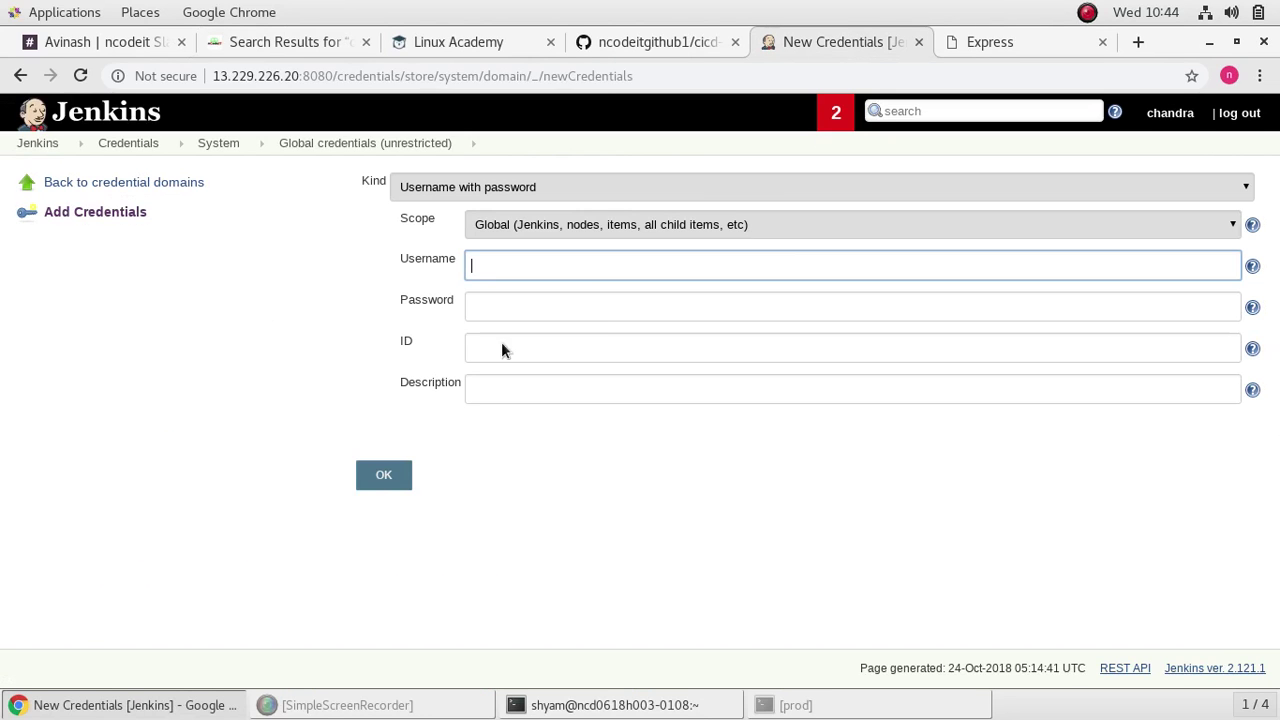
Step: Enter the Docker Hub username and password, ID dockerkey, description docker_key, and create it
text(ncodeitdocker)
click(639, 303)
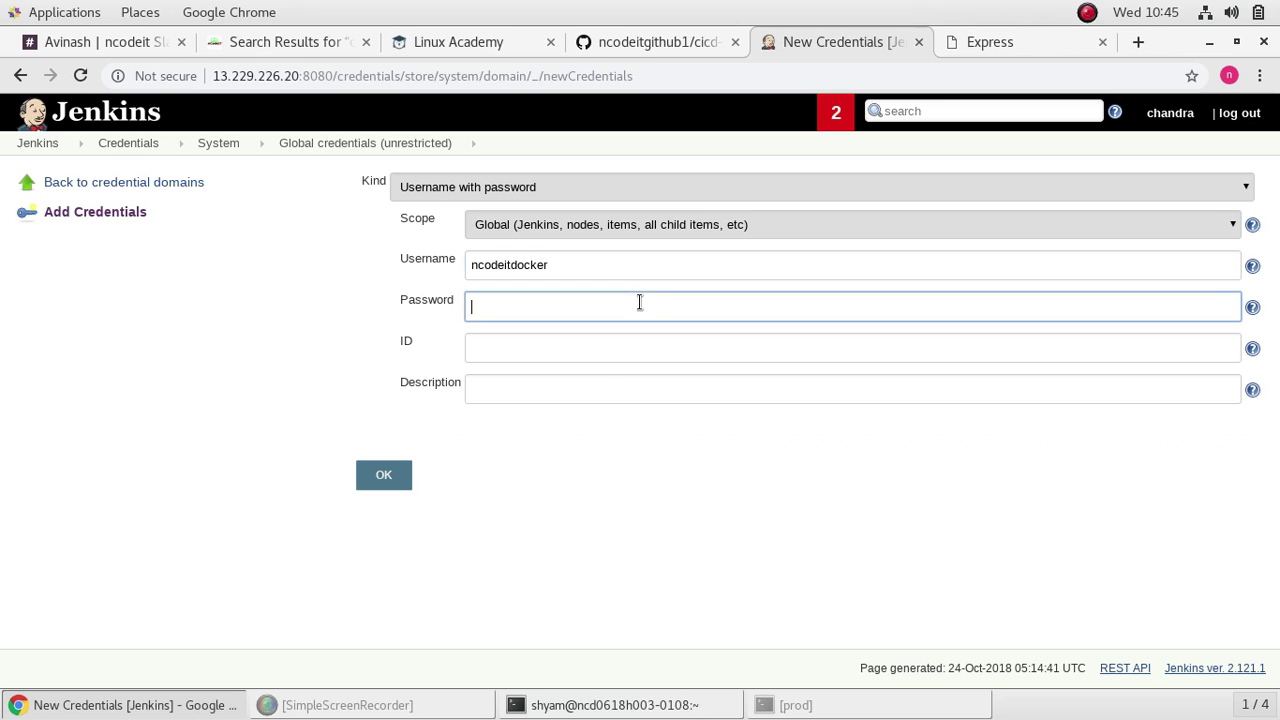
text(n)
click(639, 347)
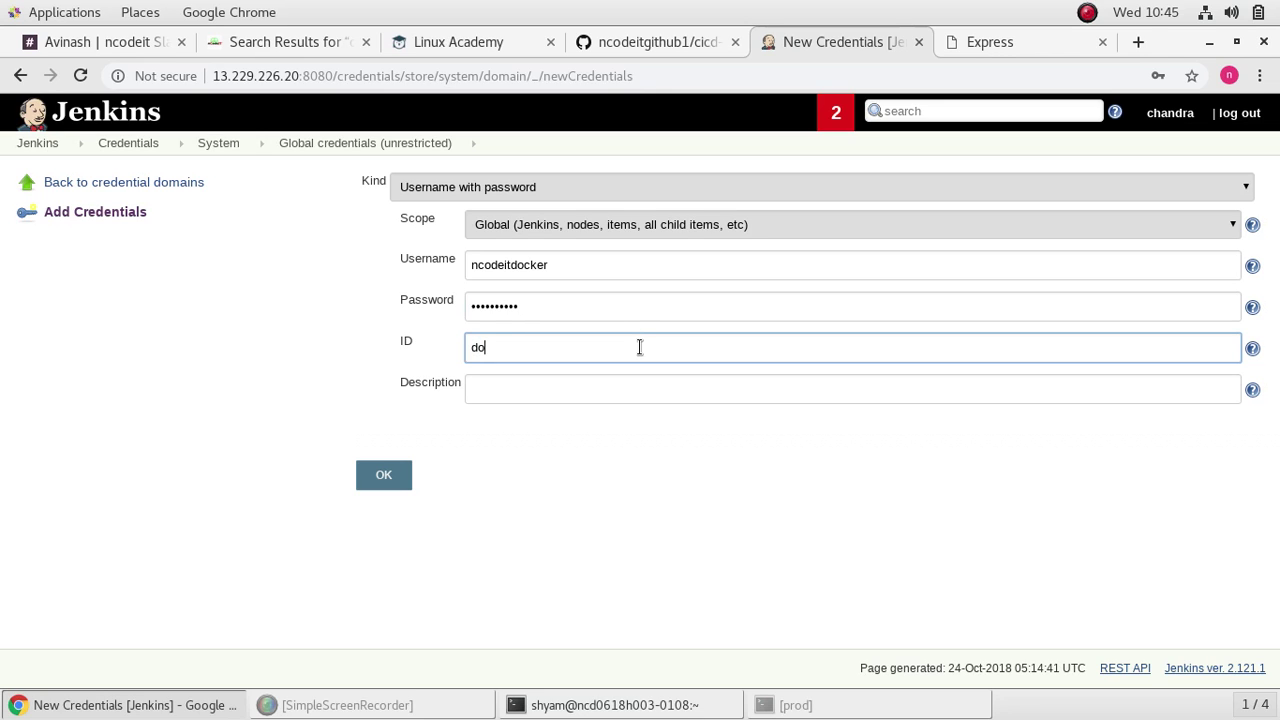
text(dockerkey)
click(627, 388)
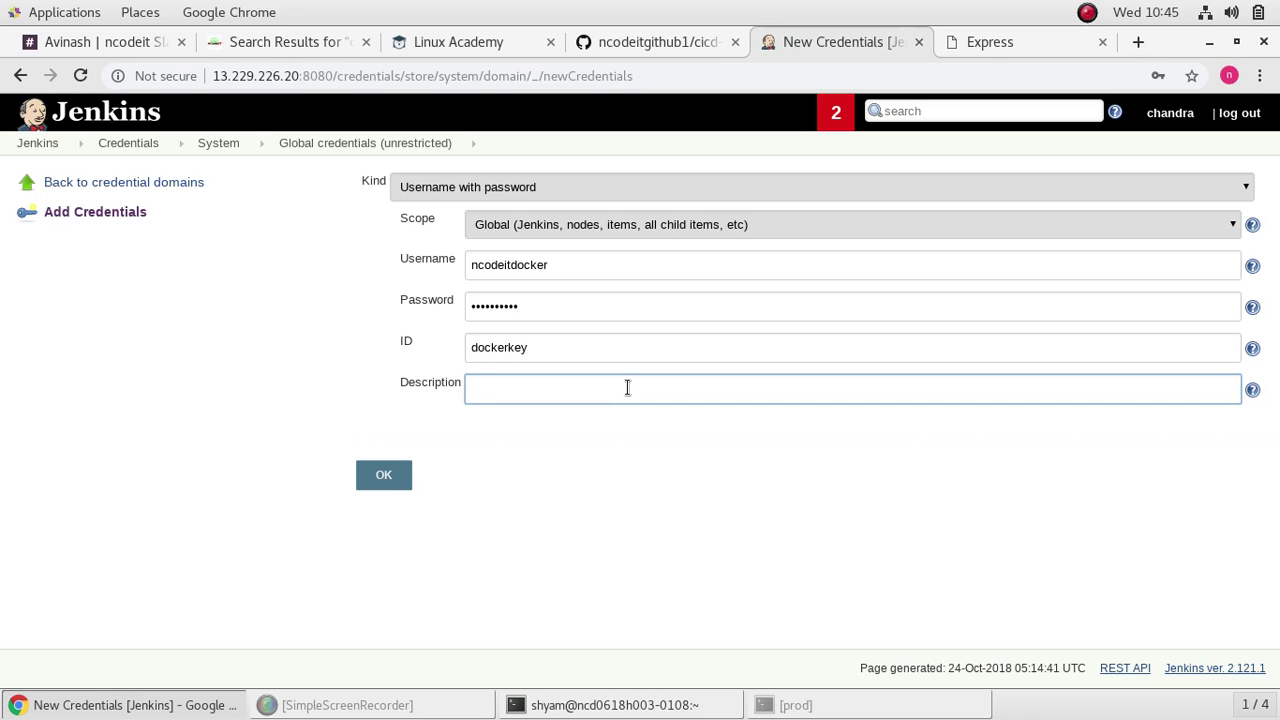
text(docker_key)
click(381, 476)
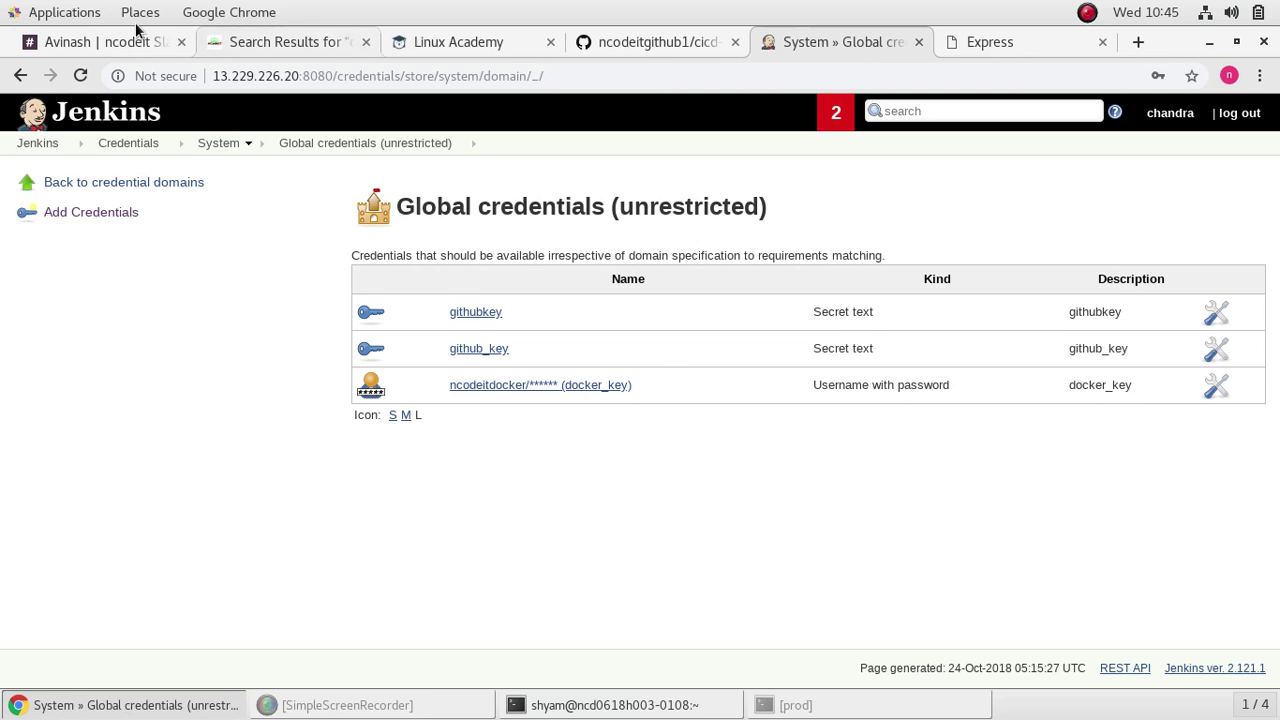
Step: Scroll the tutorial notes to step 10's Jenkinsfile stages and bring up the Global credentials tab
click(296, 48)
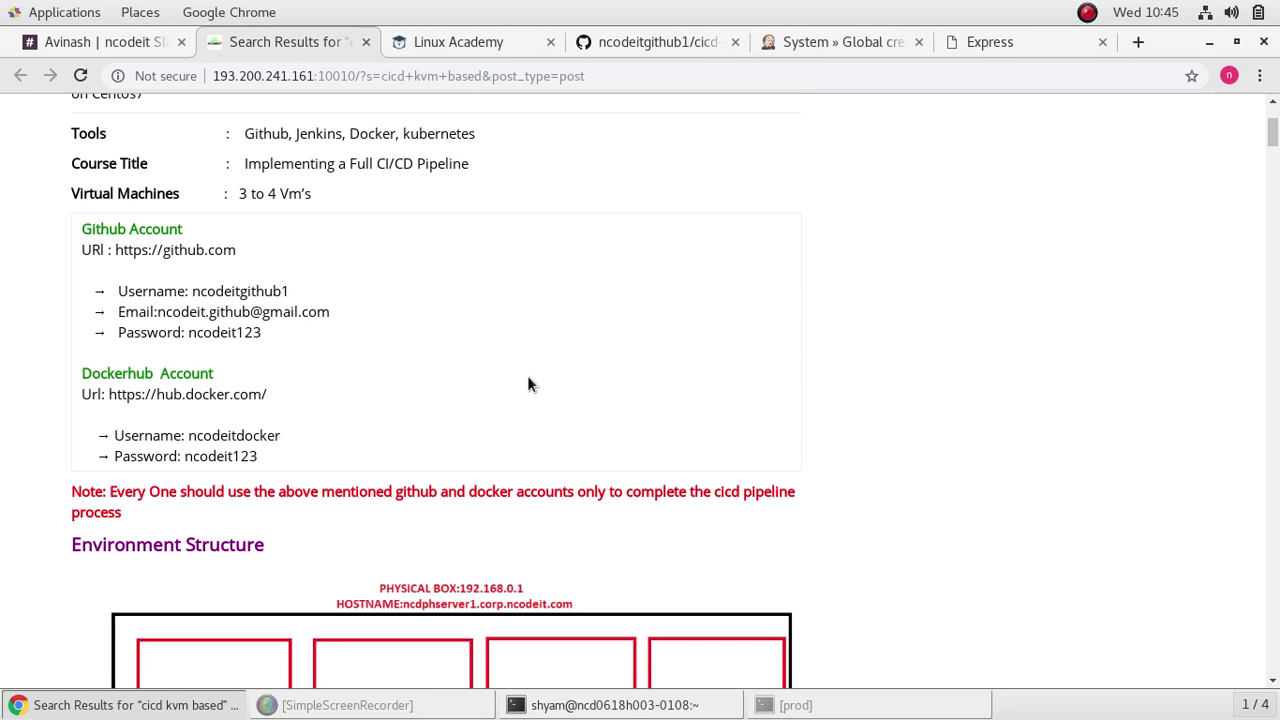
scroll(529, 380, down, 20)
scroll(548, 400, down, 20)
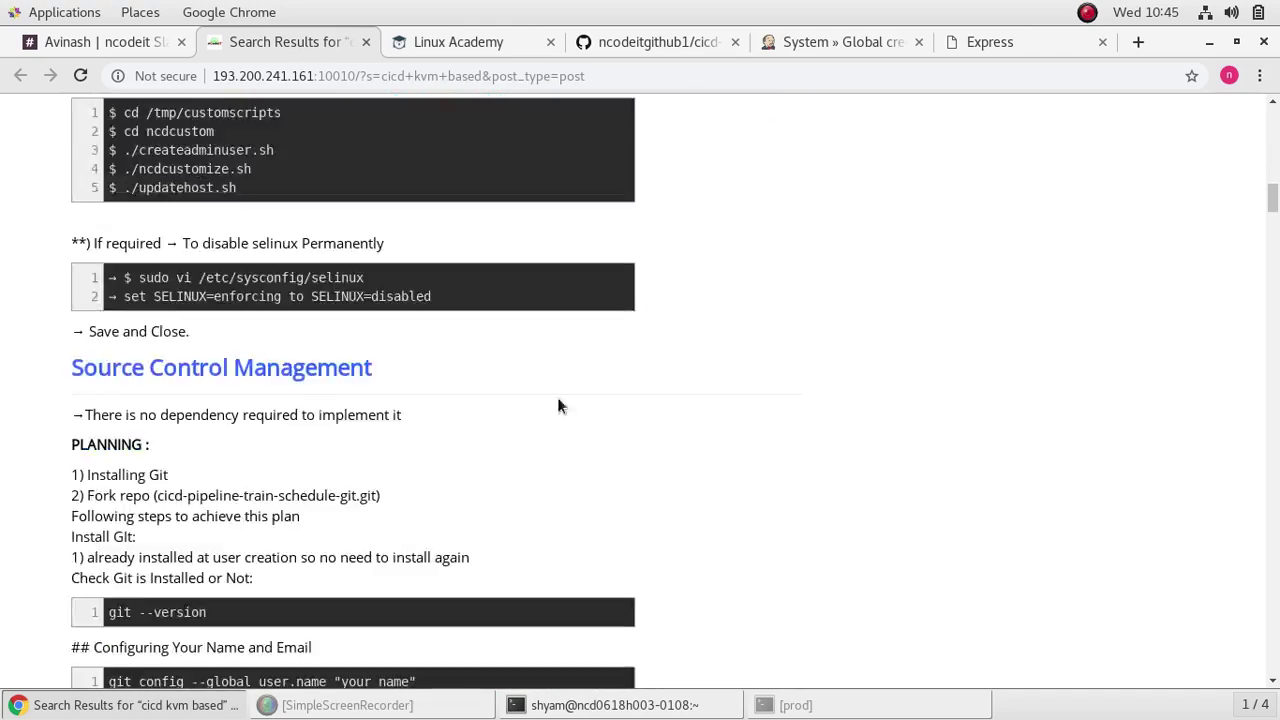
scroll(530, 450, down, 20)
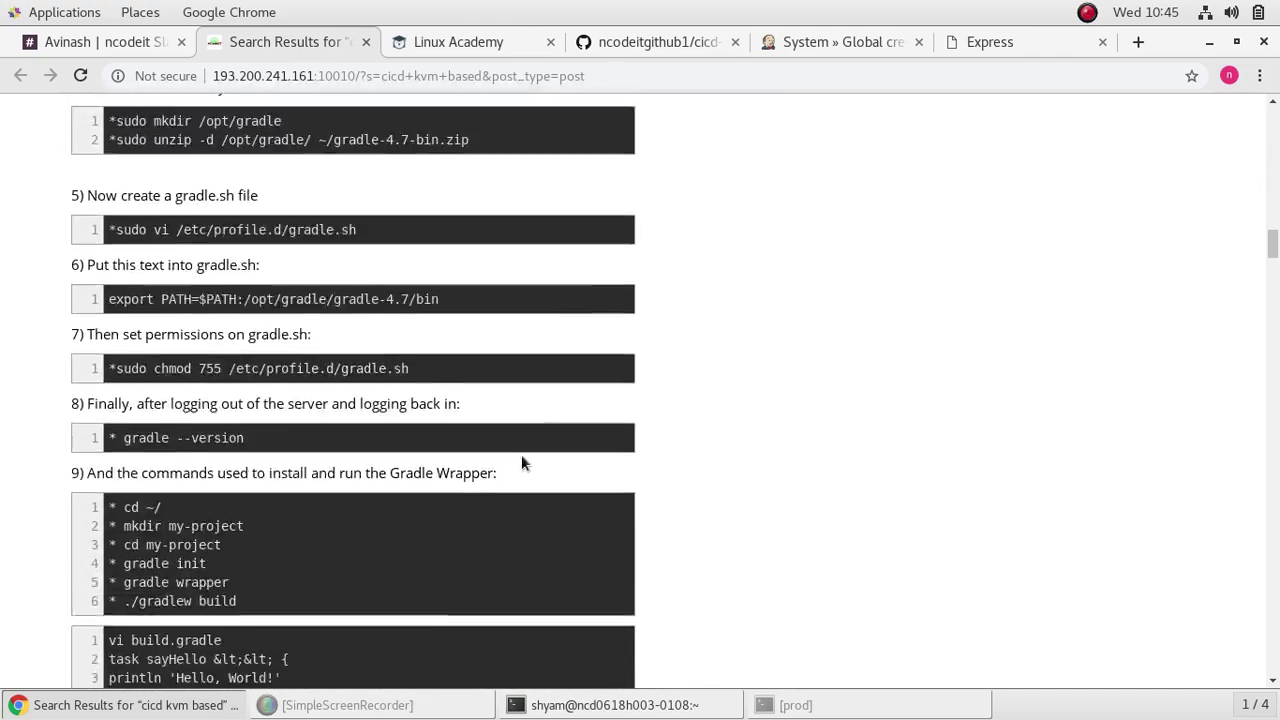
scroll(508, 400, down, 20)
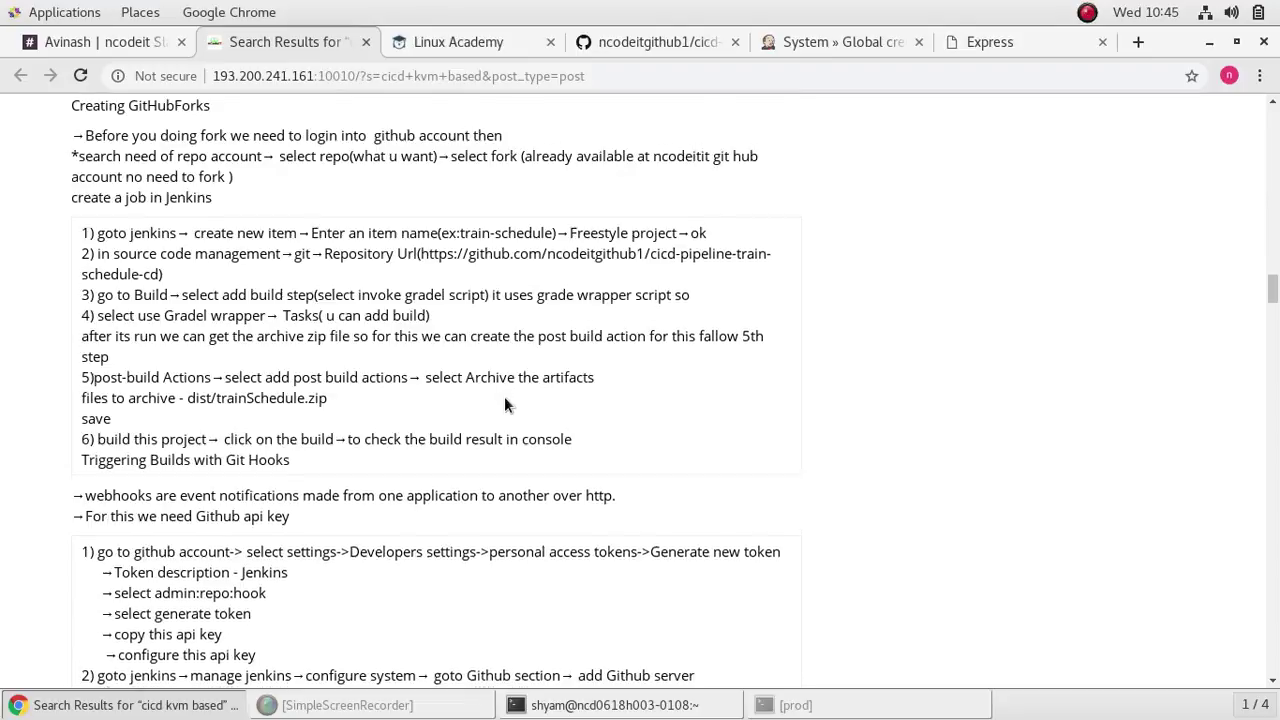
scroll(512, 450, down, 20)
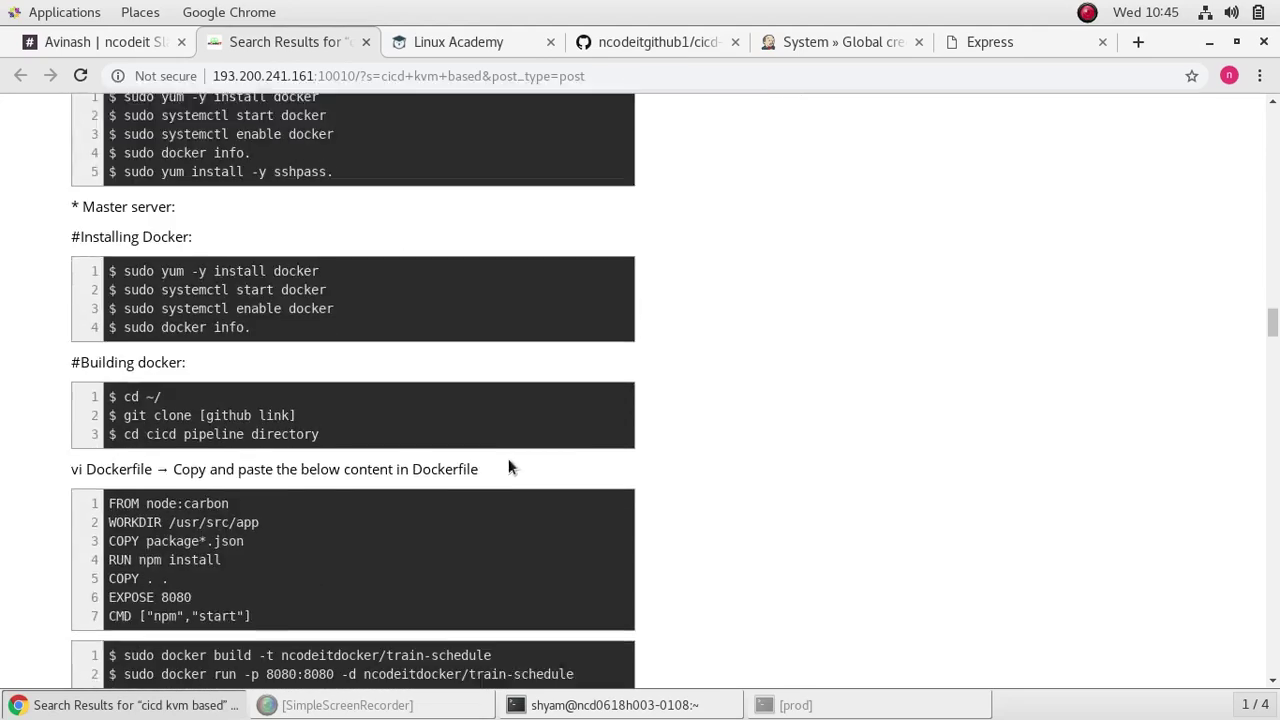
scroll(508, 446, down, 3)
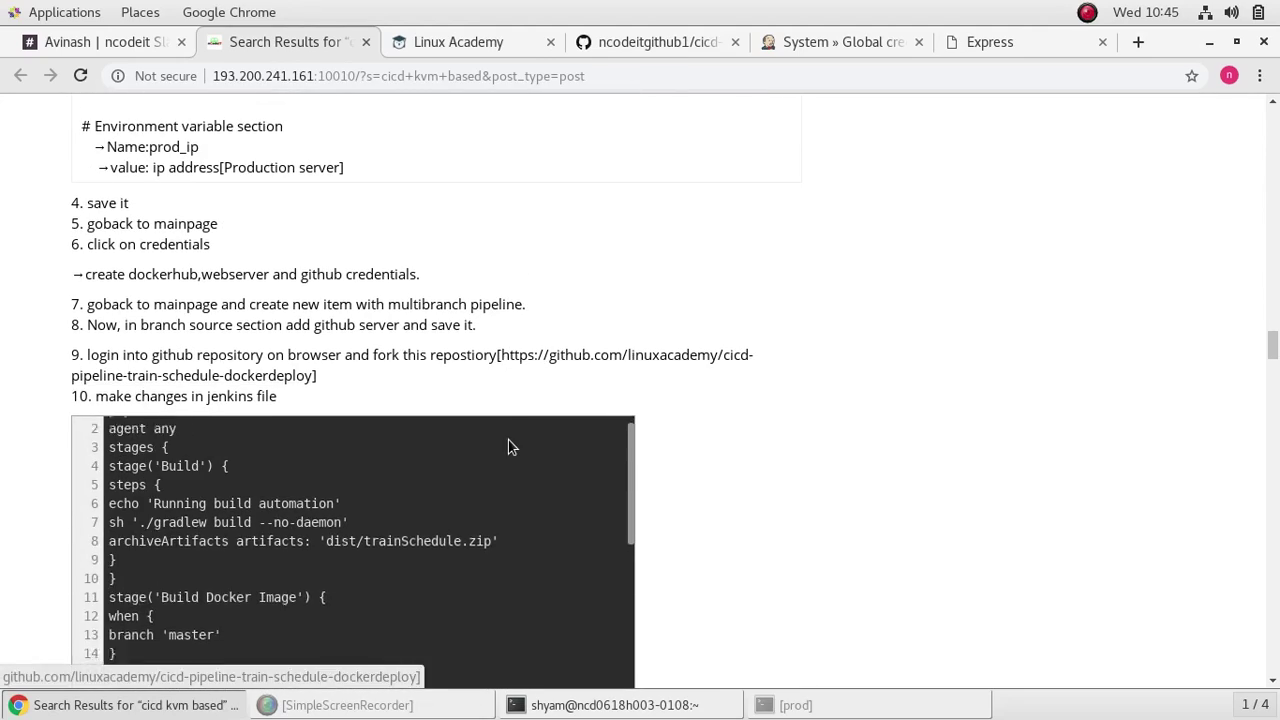
scroll(767, 447, down, 2)
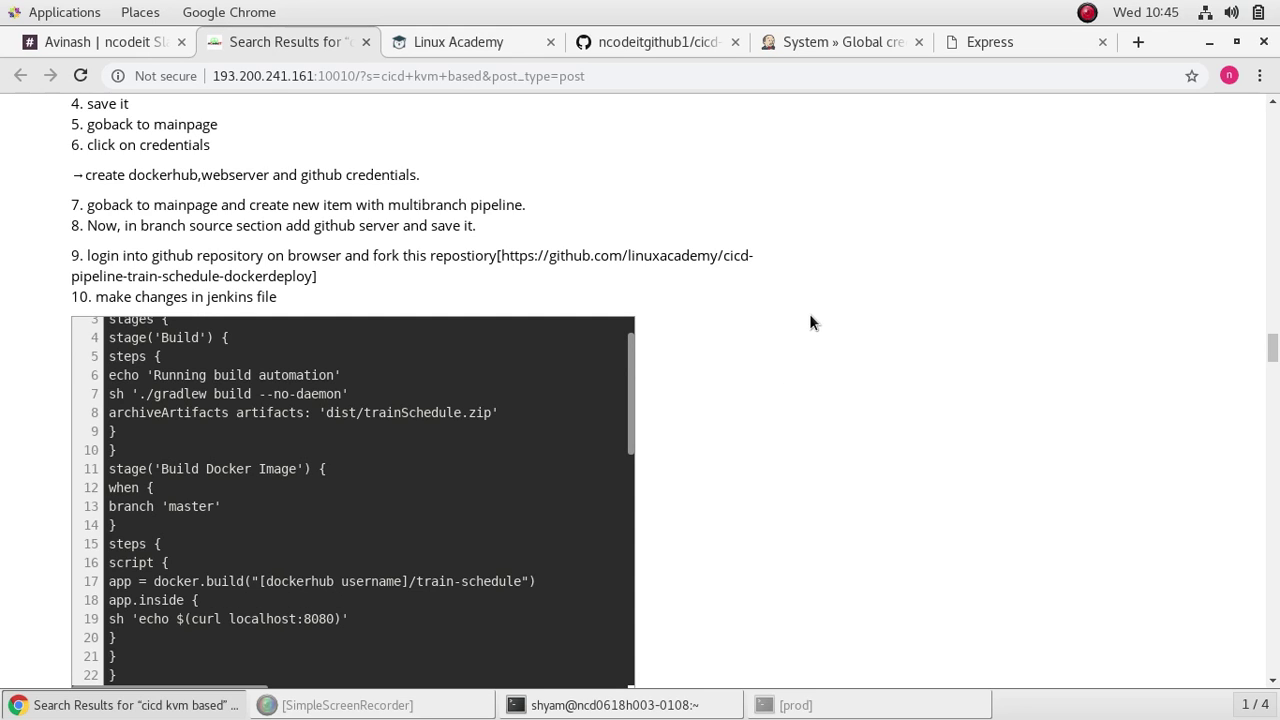
click(868, 42)
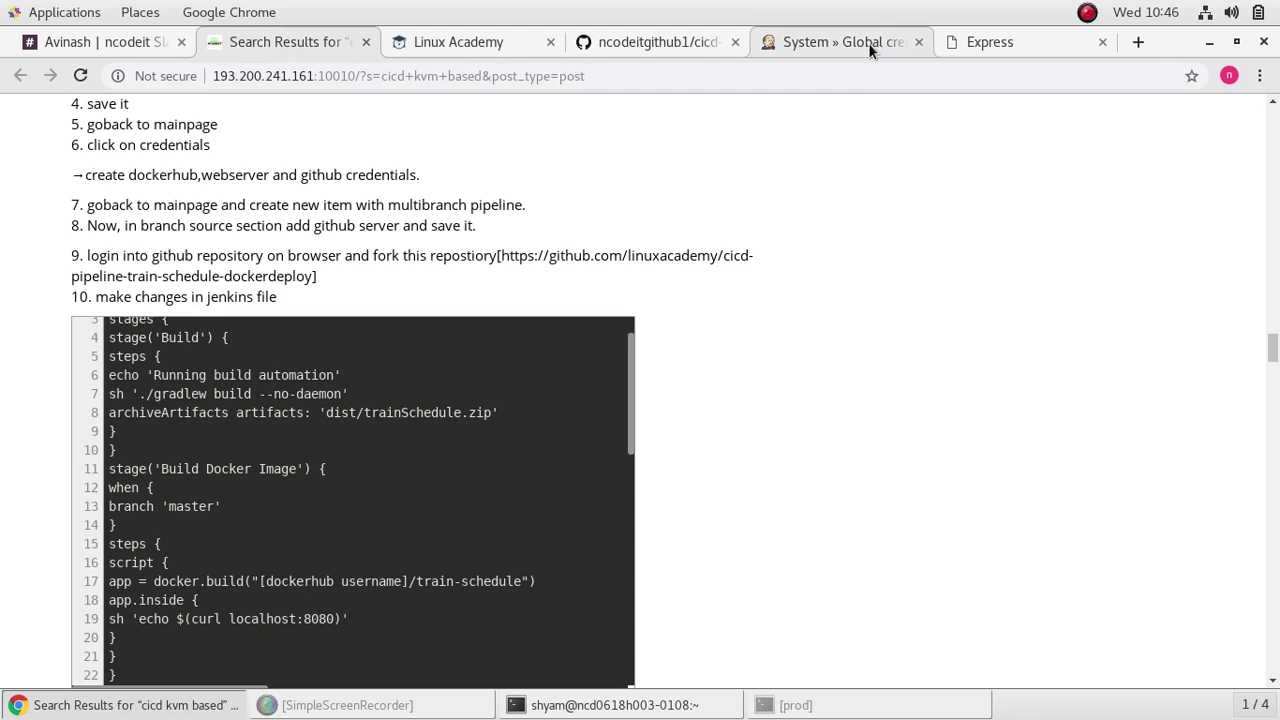
Step: Create a Multibranch Pipeline item named dockerproject, then bring the tutorial notes back into view
click(38, 143)
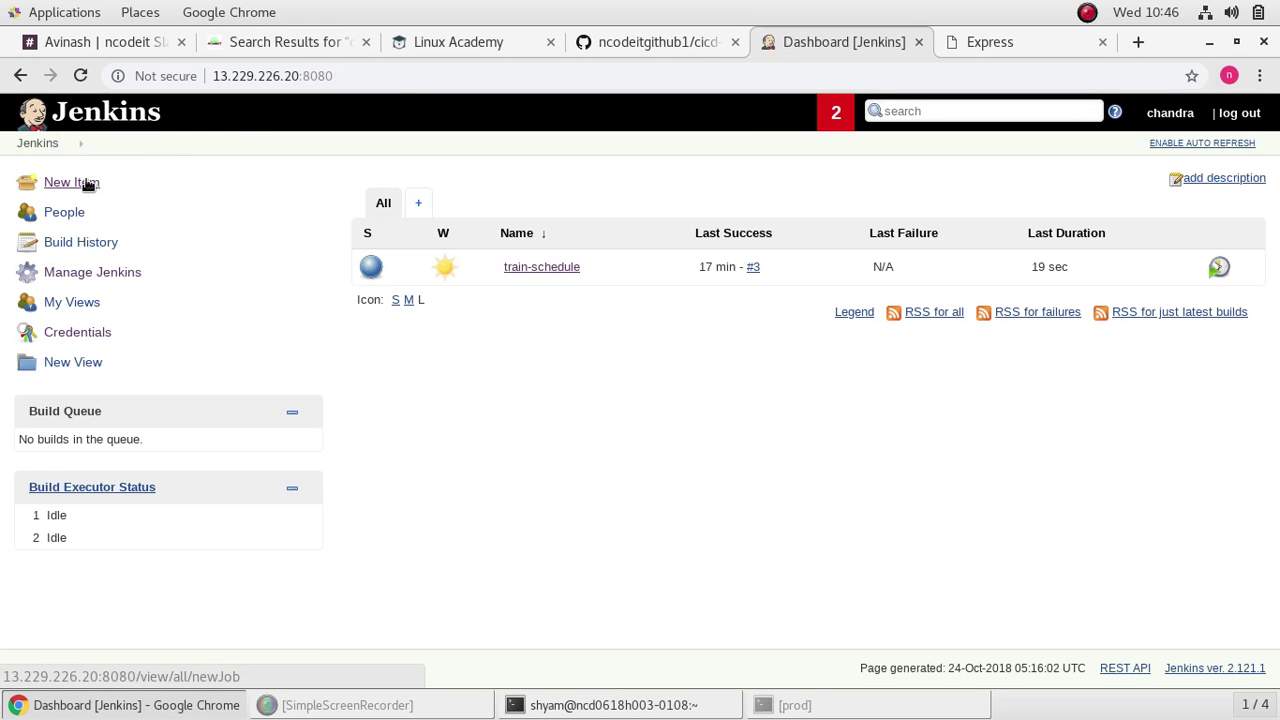
click(88, 184)
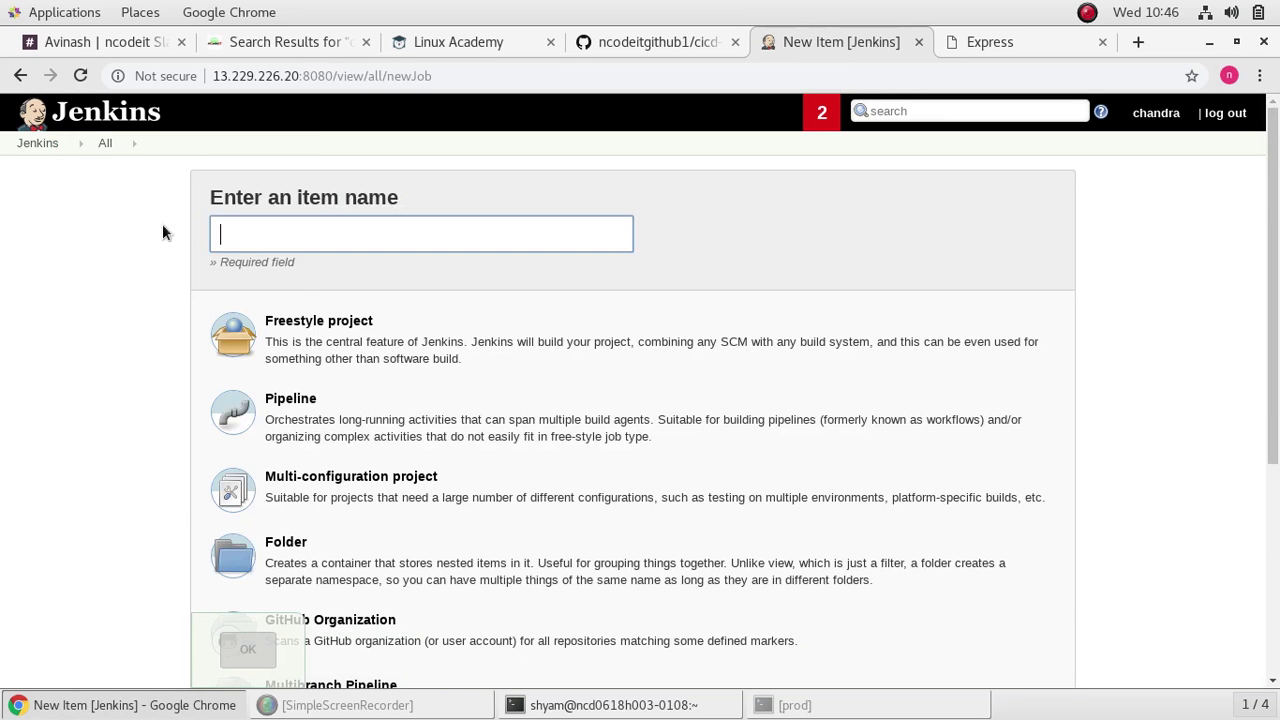
click(360, 244)
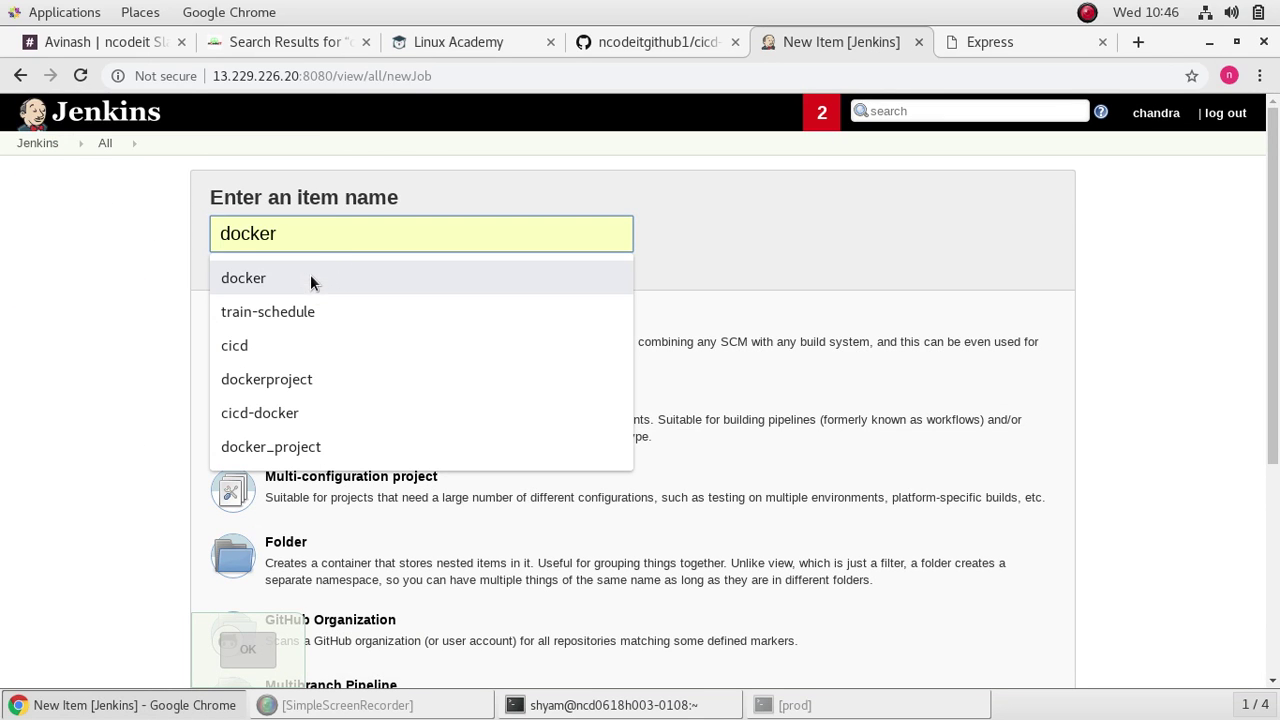
click(319, 377)
scroll(480, 360, down, 3)
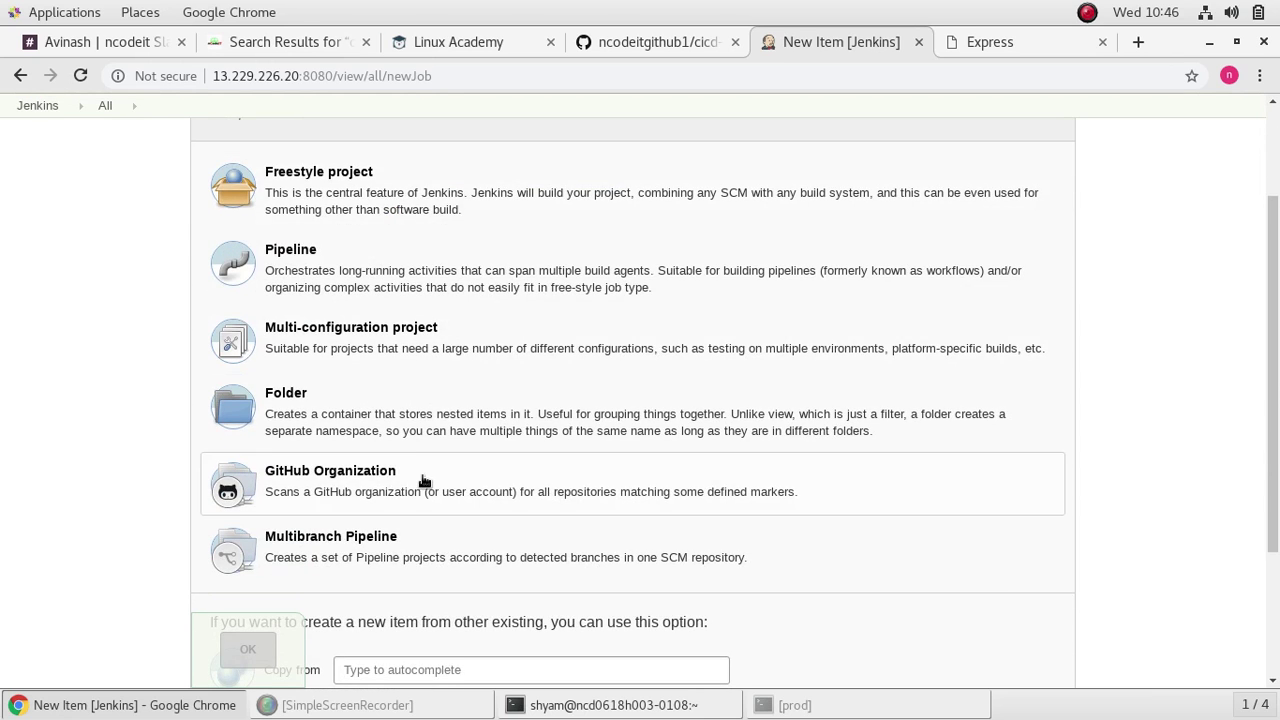
click(406, 546)
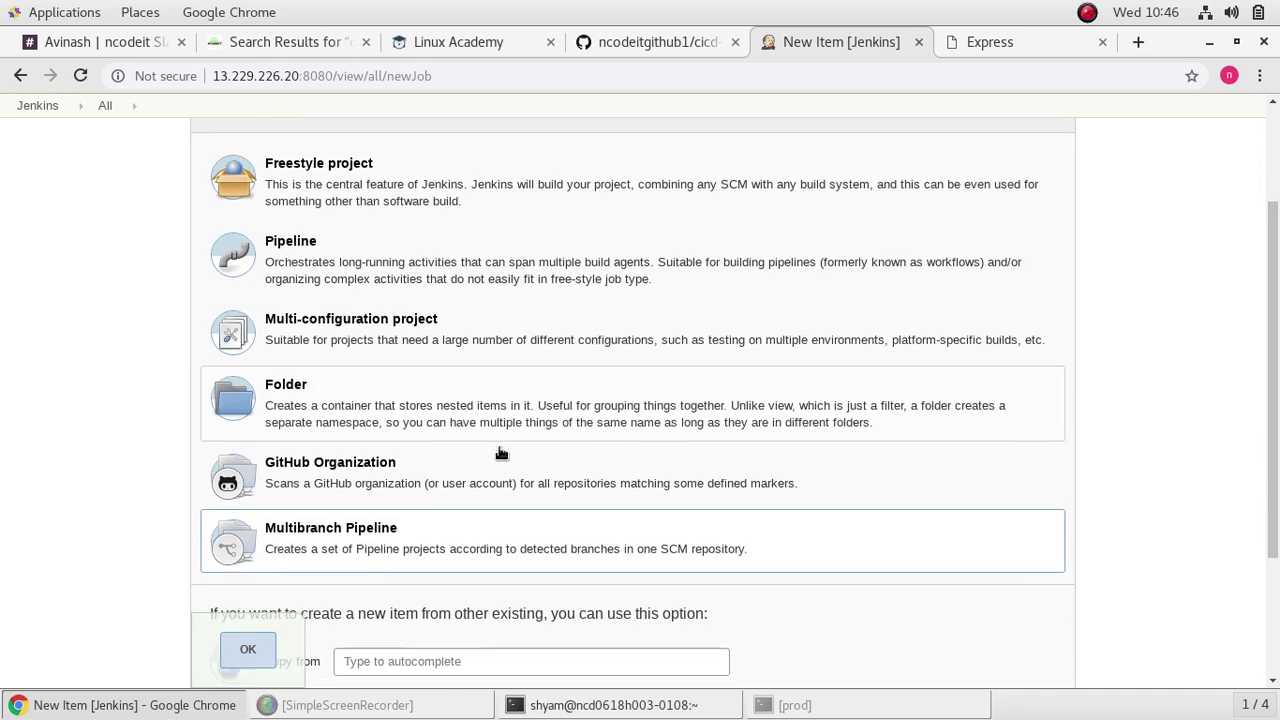
click(246, 577)
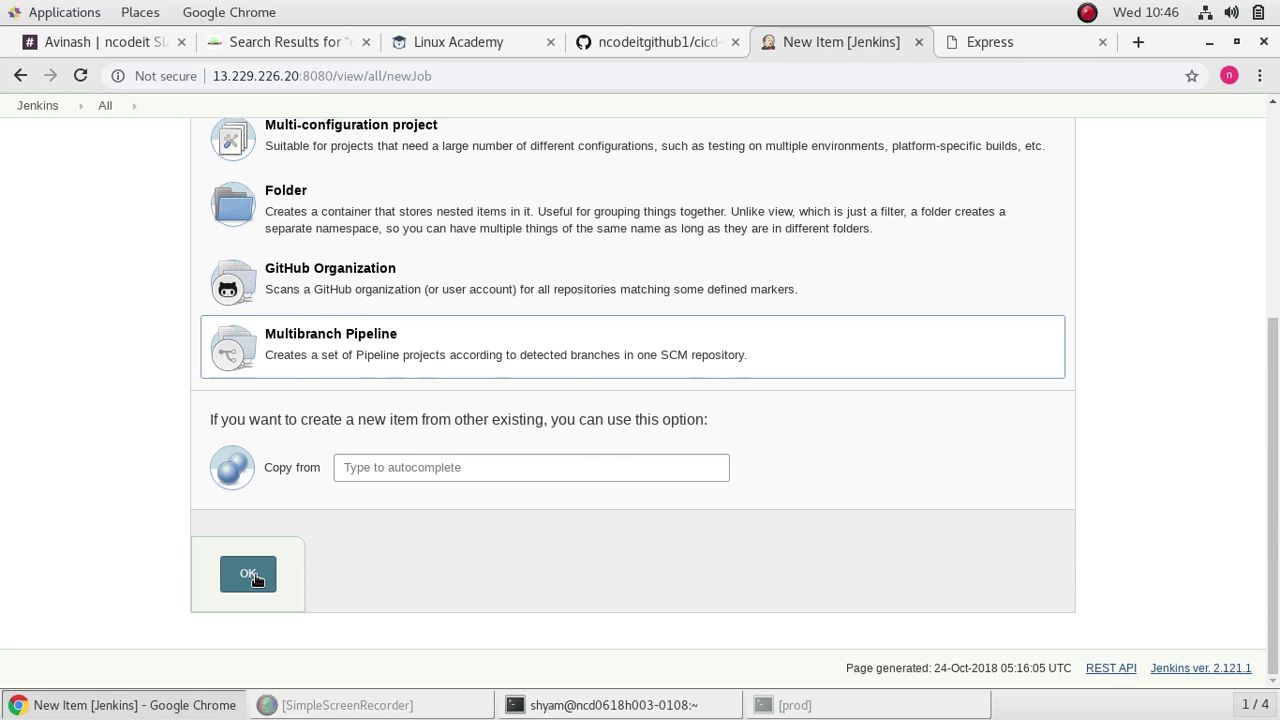
click(255, 580)
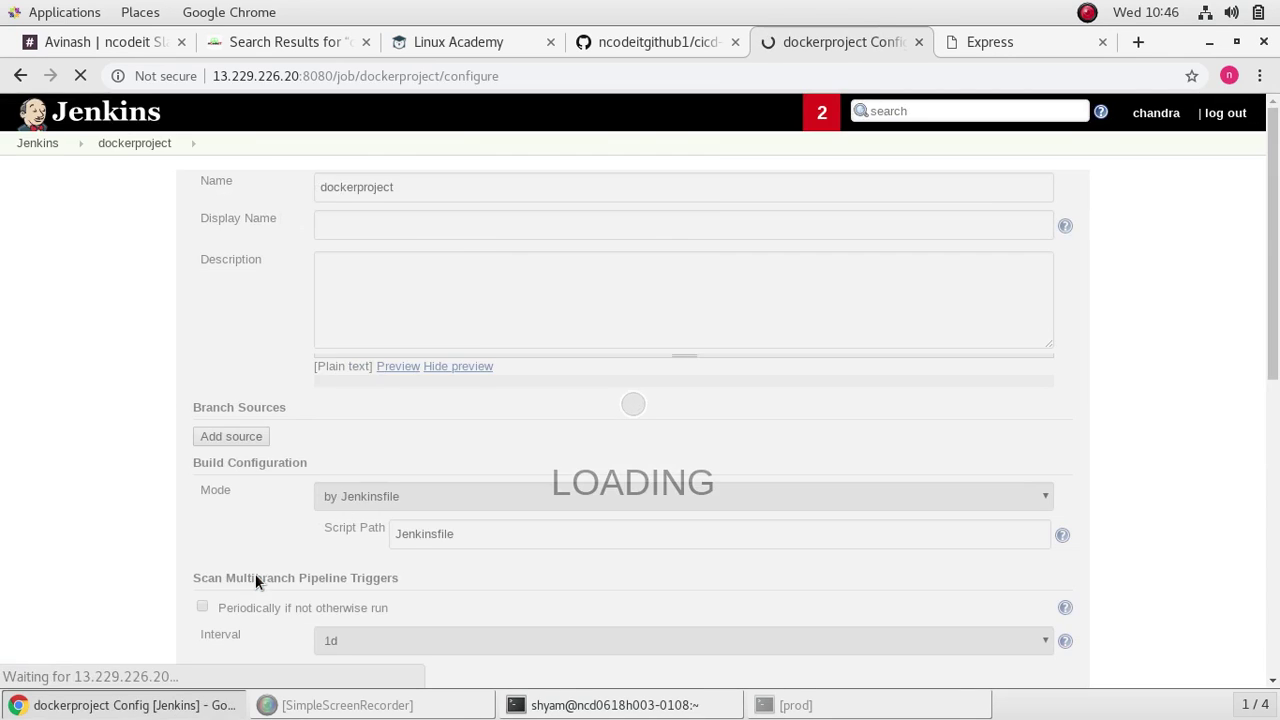
scroll(700, 420, down, 4)
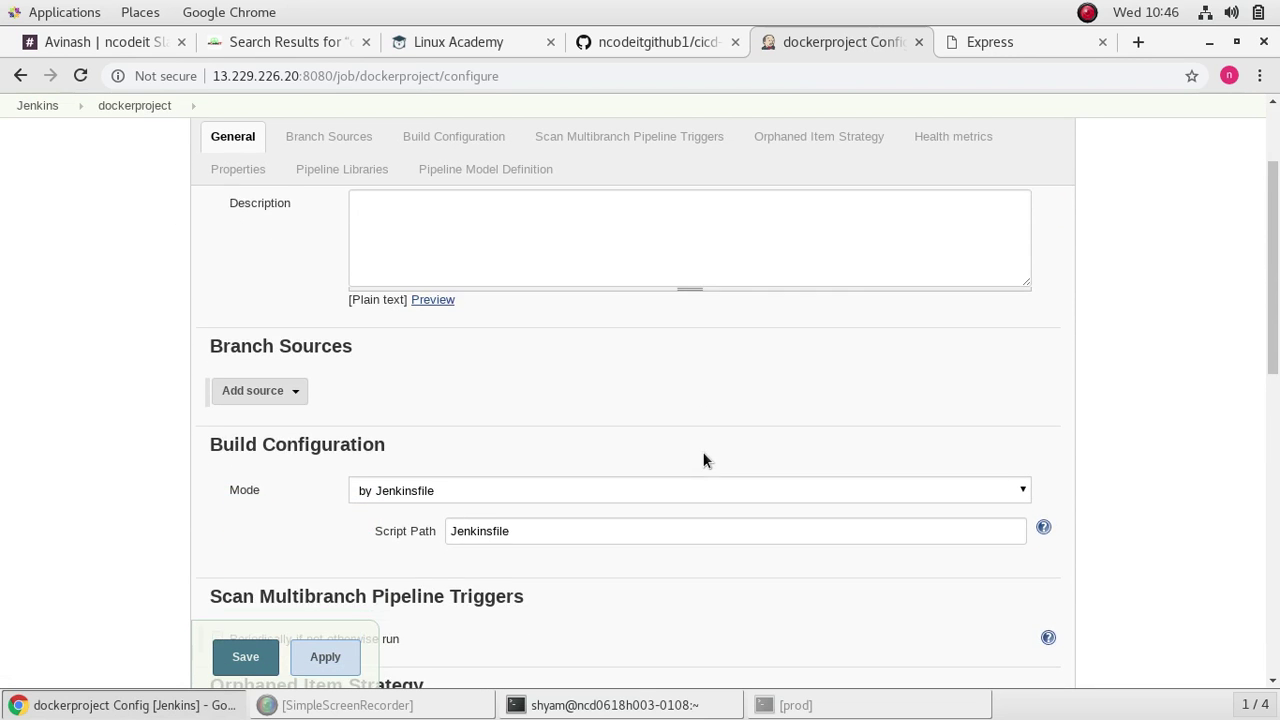
click(245, 48)
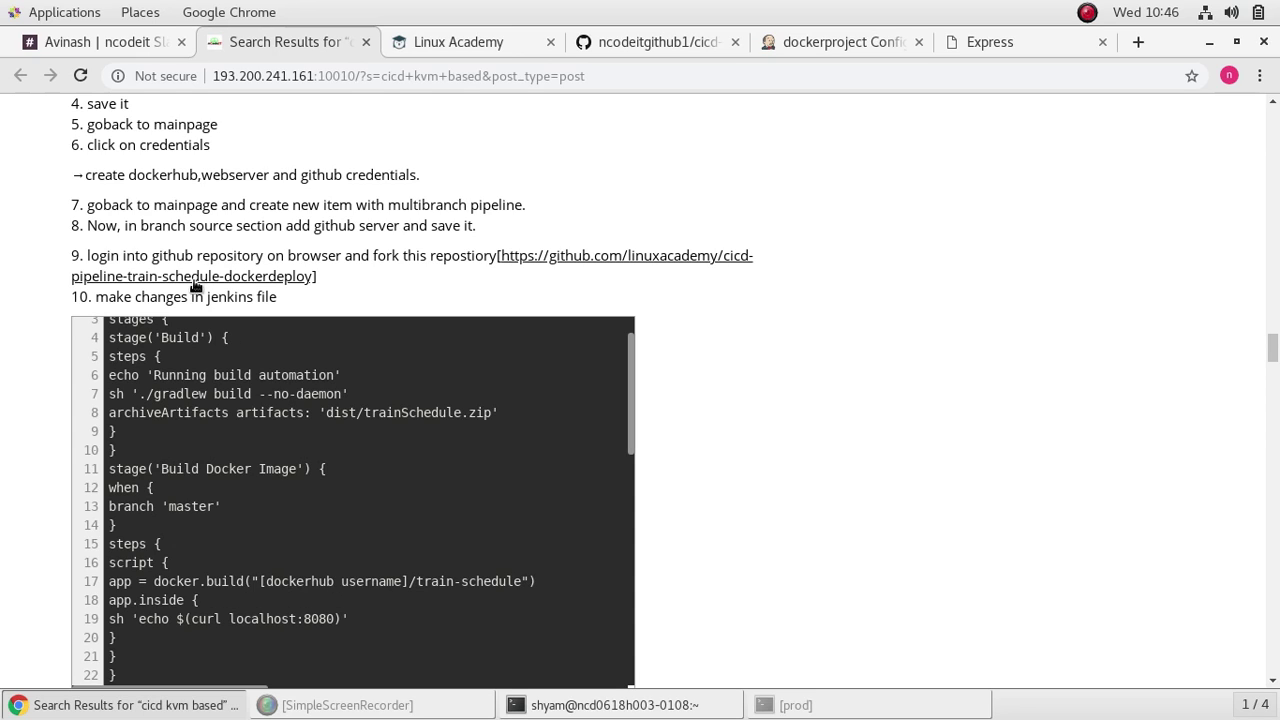
Step: Add a GitHub branch source to dockerproject, leaving its credentials at '- none -'
click(879, 40)
click(302, 342)
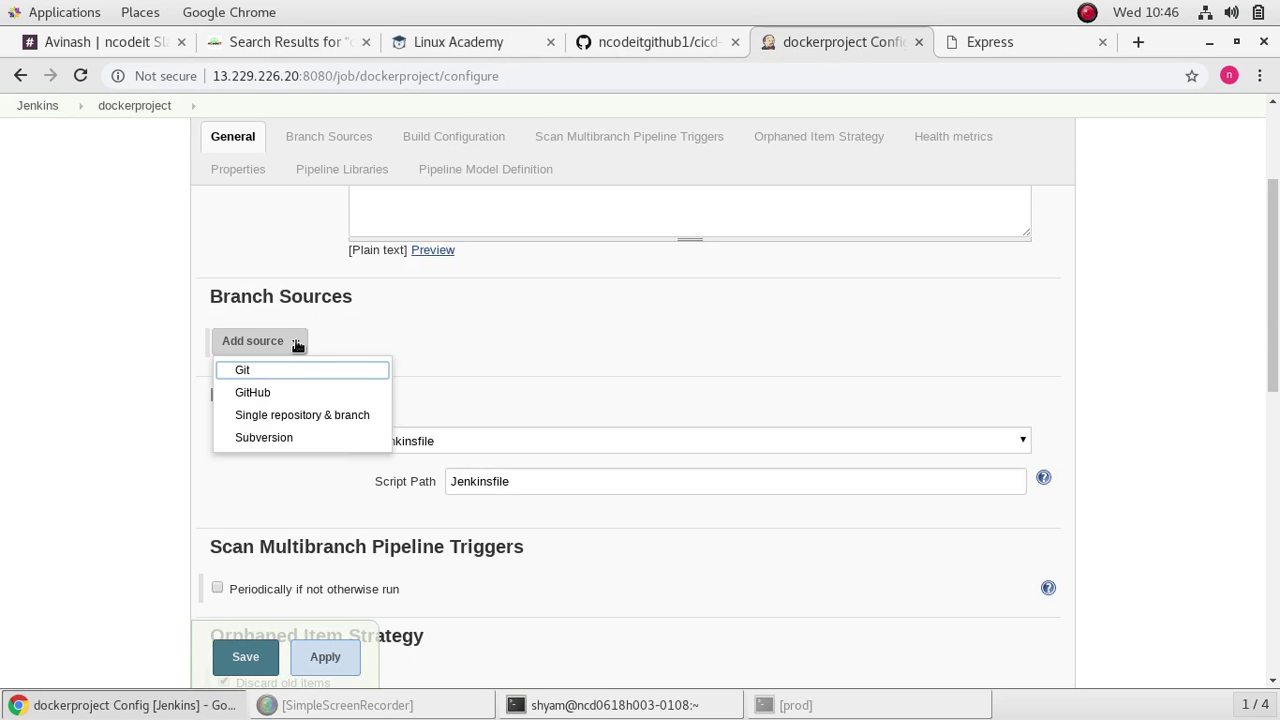
click(364, 395)
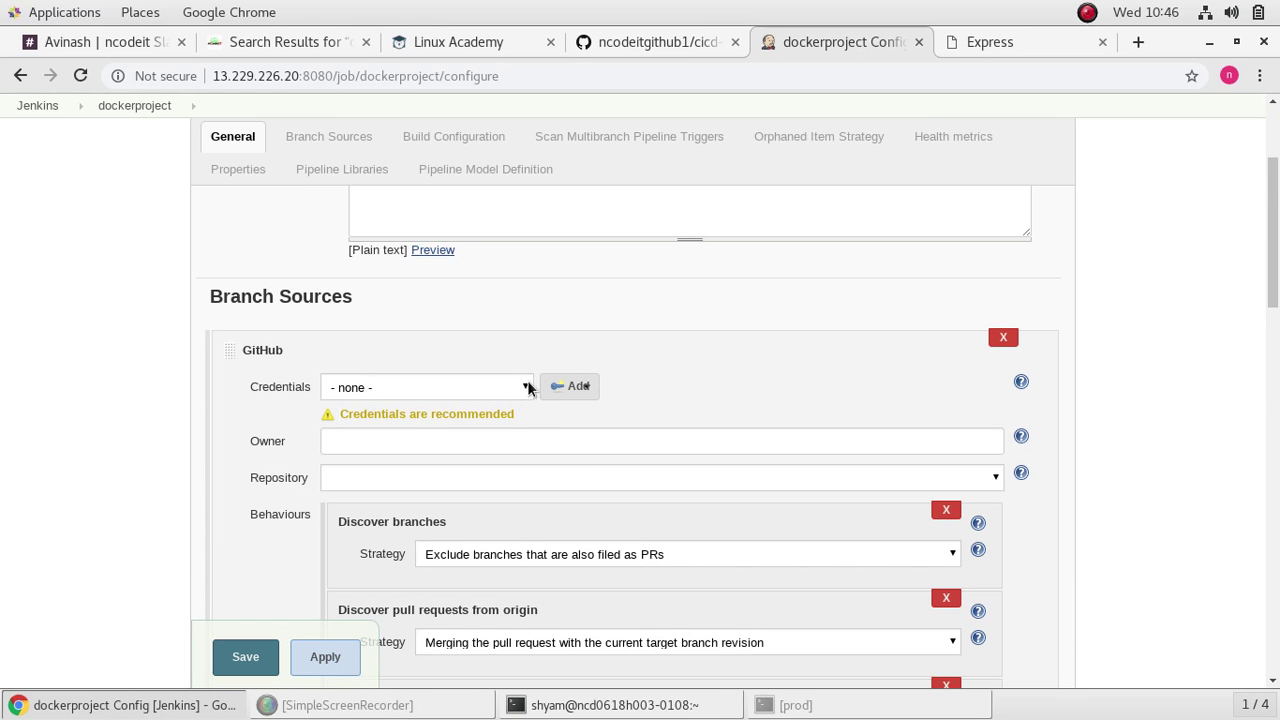
click(522, 389)
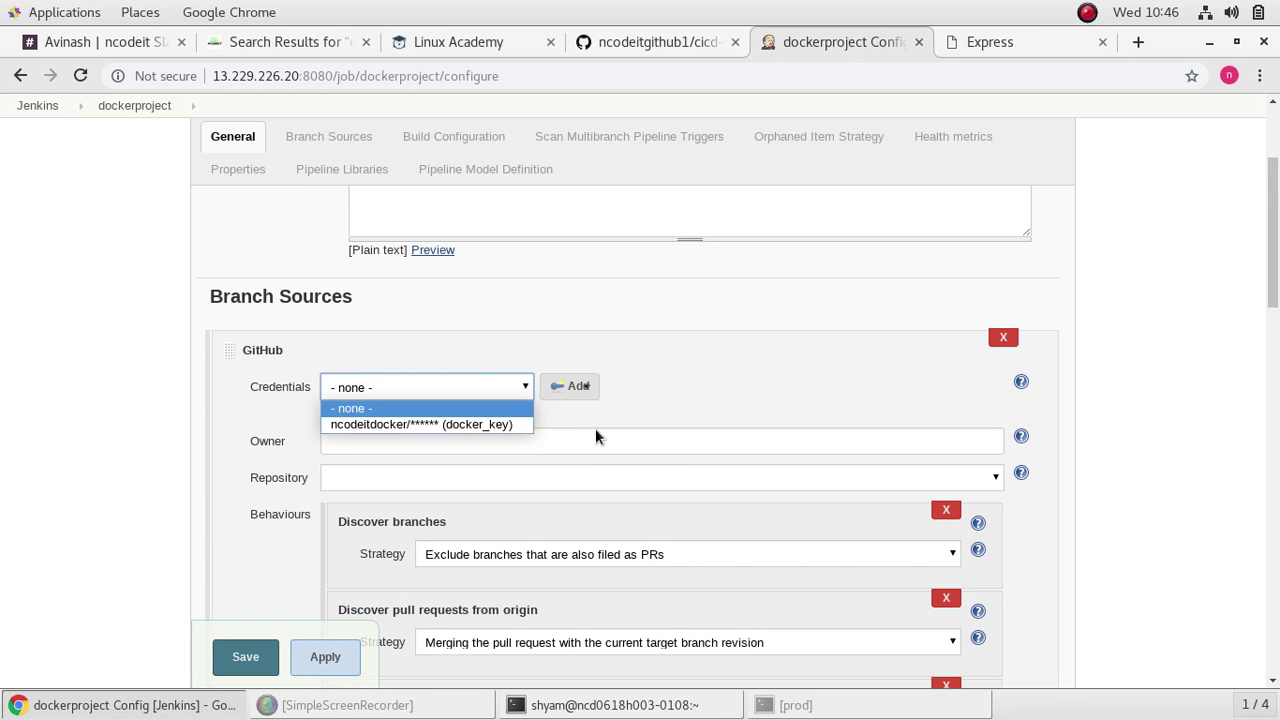
click(633, 407)
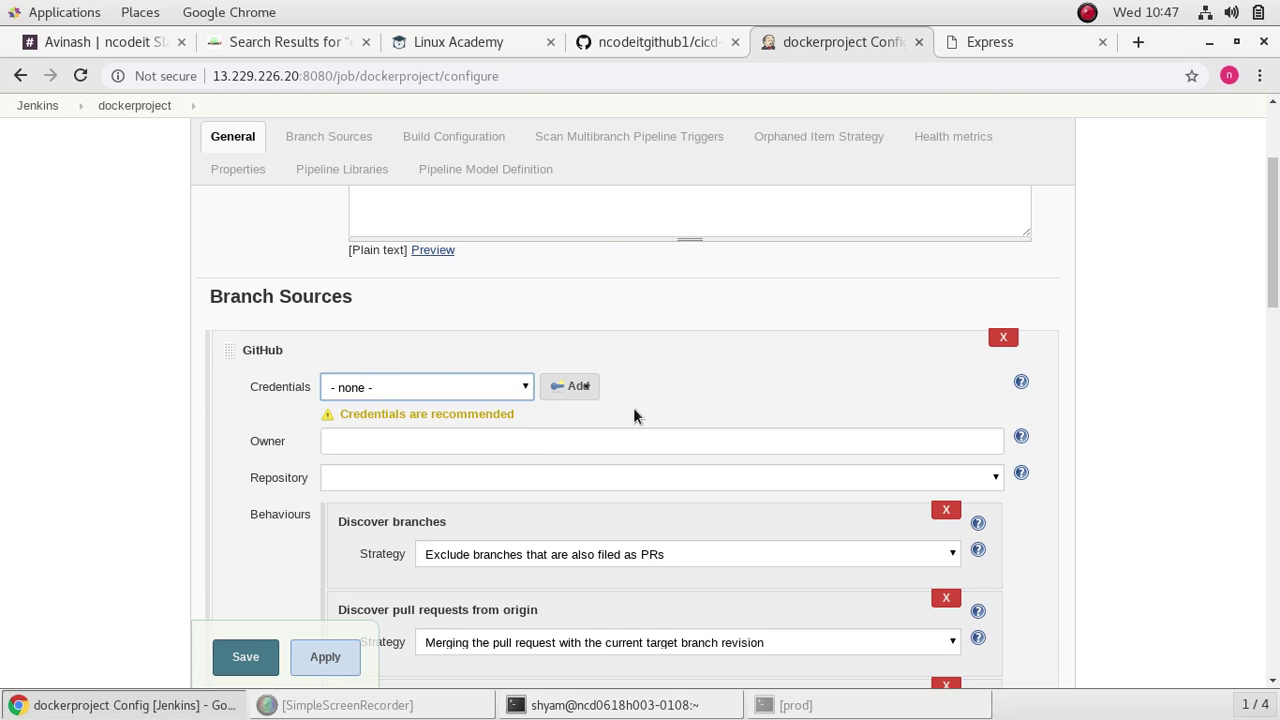
click(525, 397)
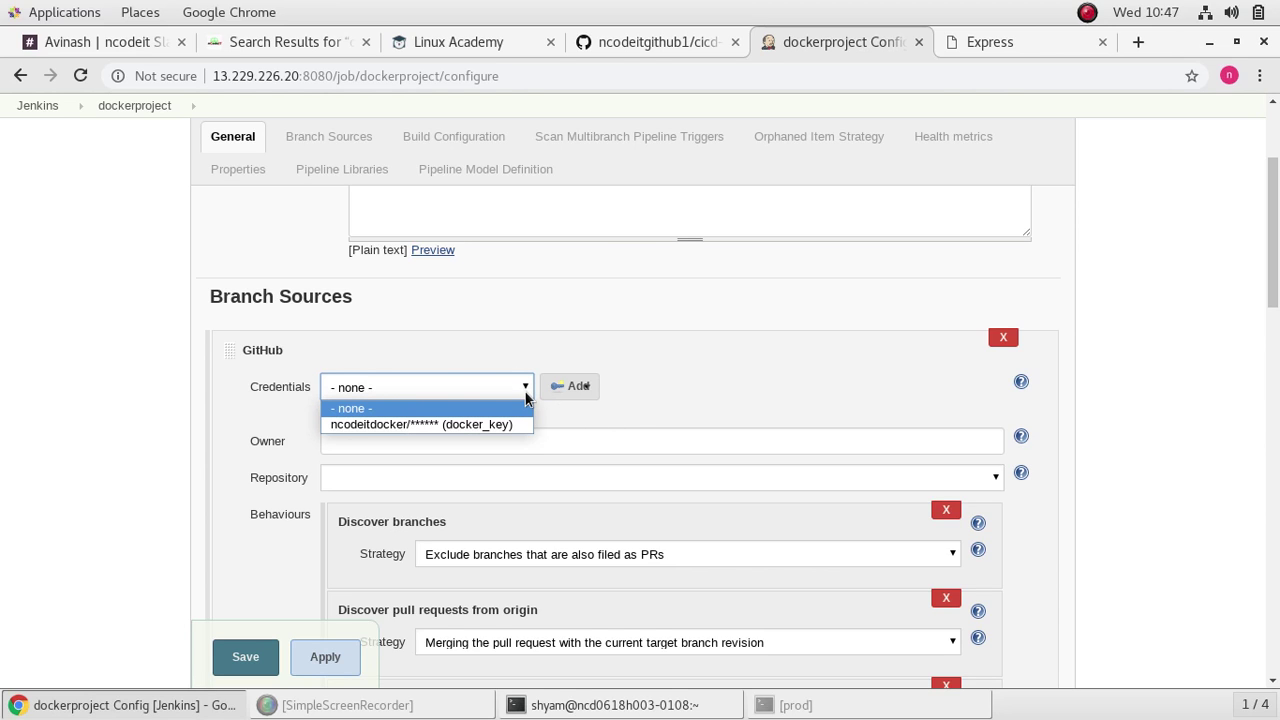
click(646, 420)
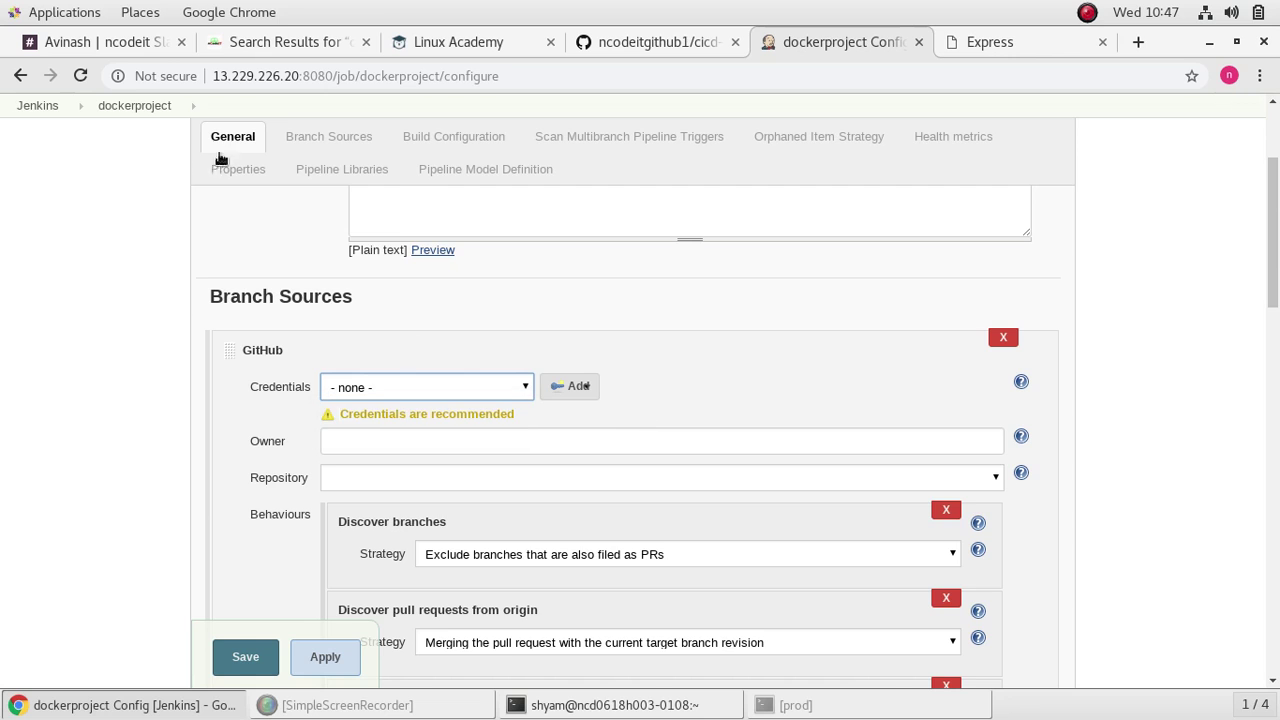
click(296, 38)
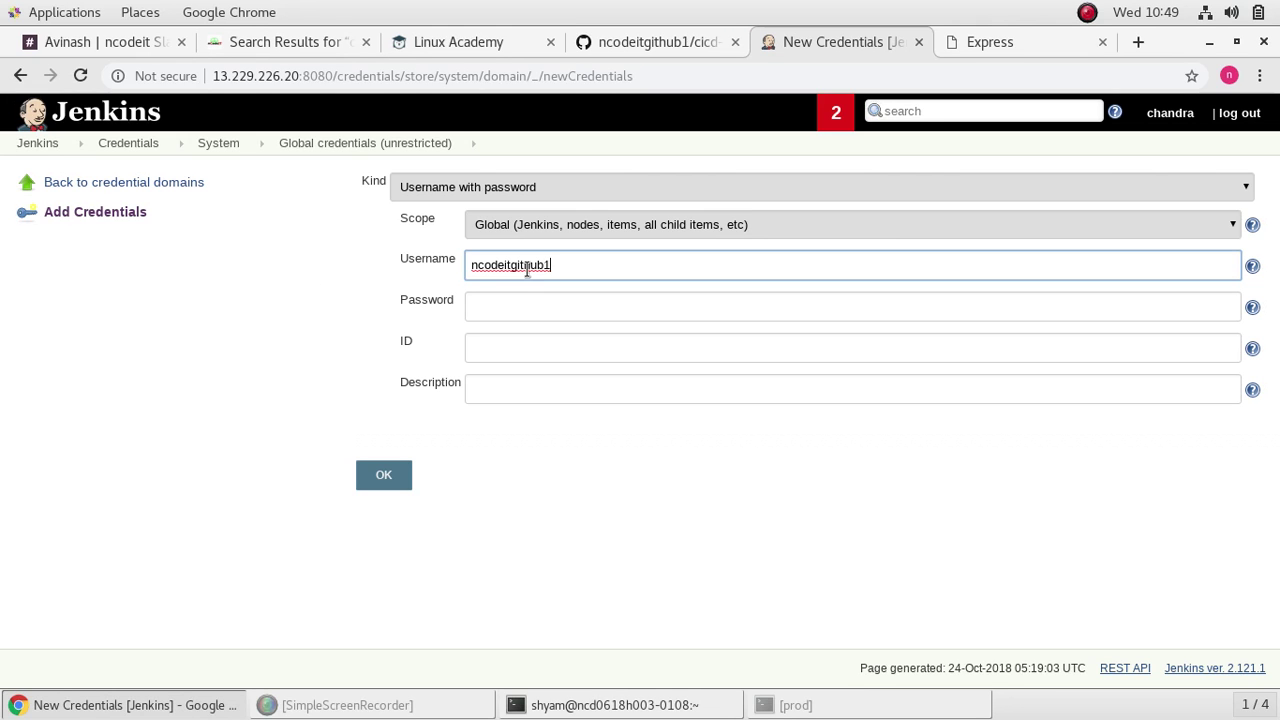
Step: Enter the credential's password, ID 'git' and description 'gittoken', and save it
click(535, 310)
text(•••••)
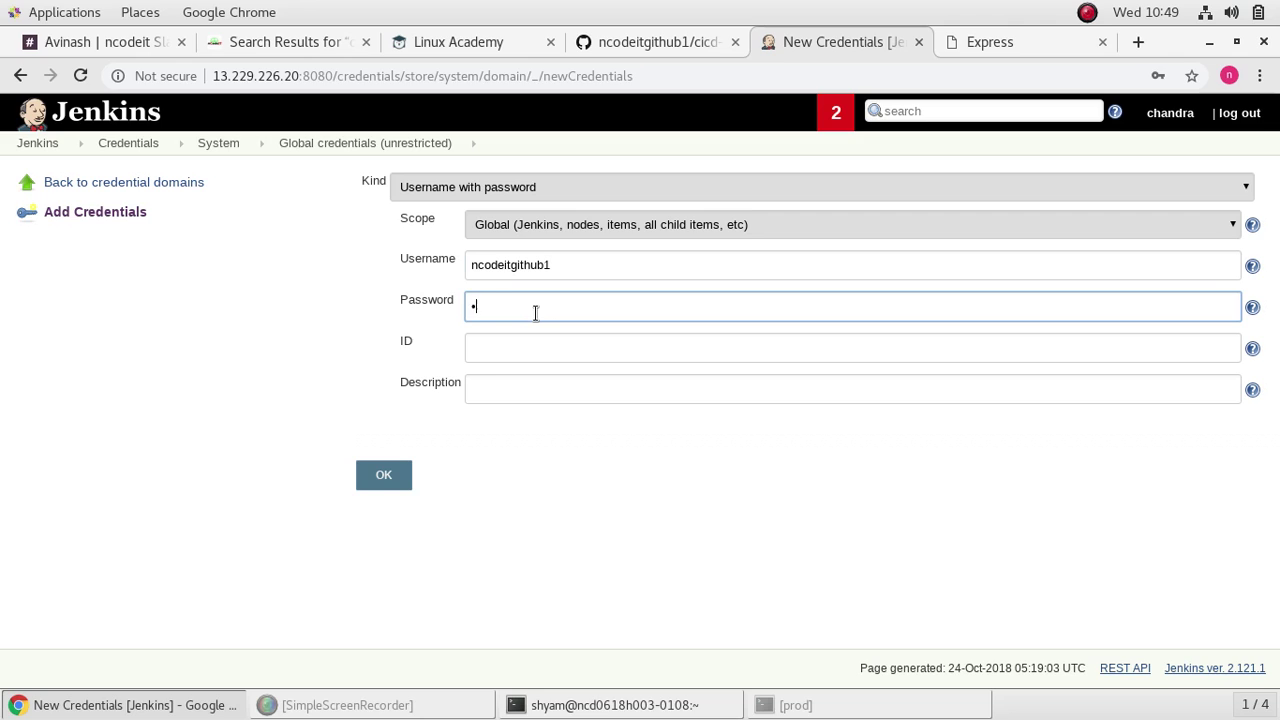
text(•••••)
click(579, 346)
text(gi)
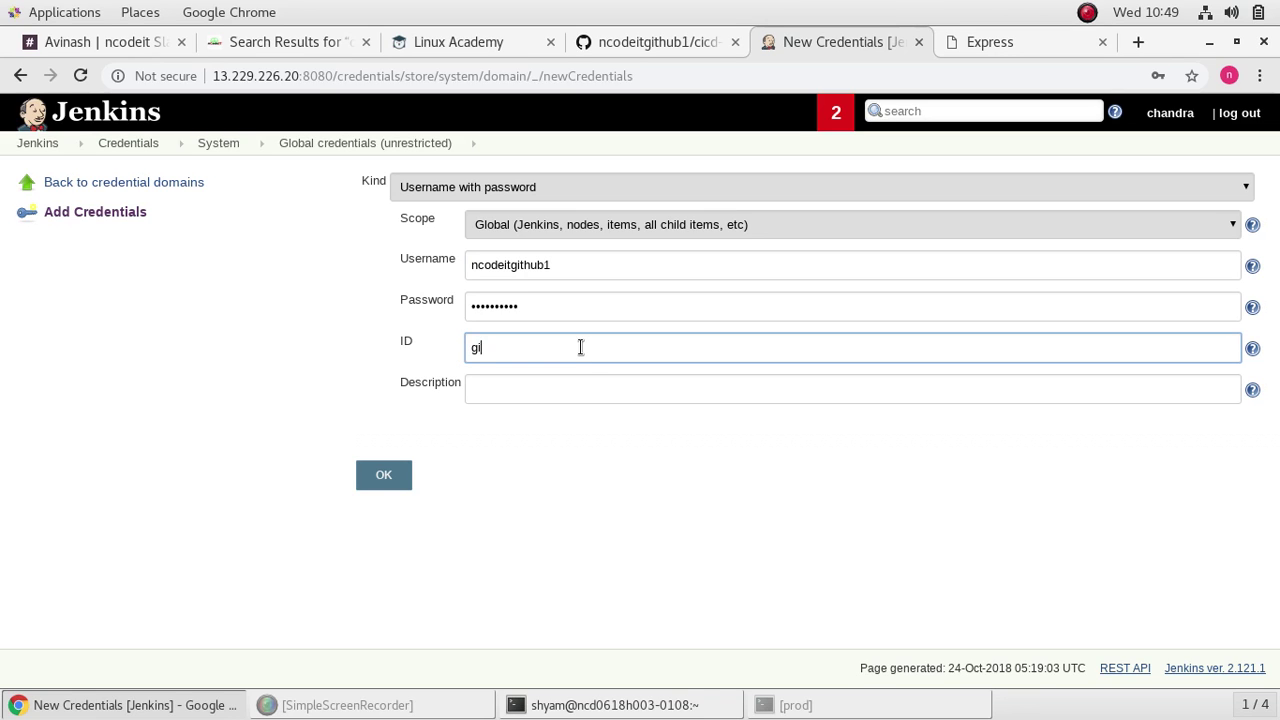
text(t)
click(597, 389)
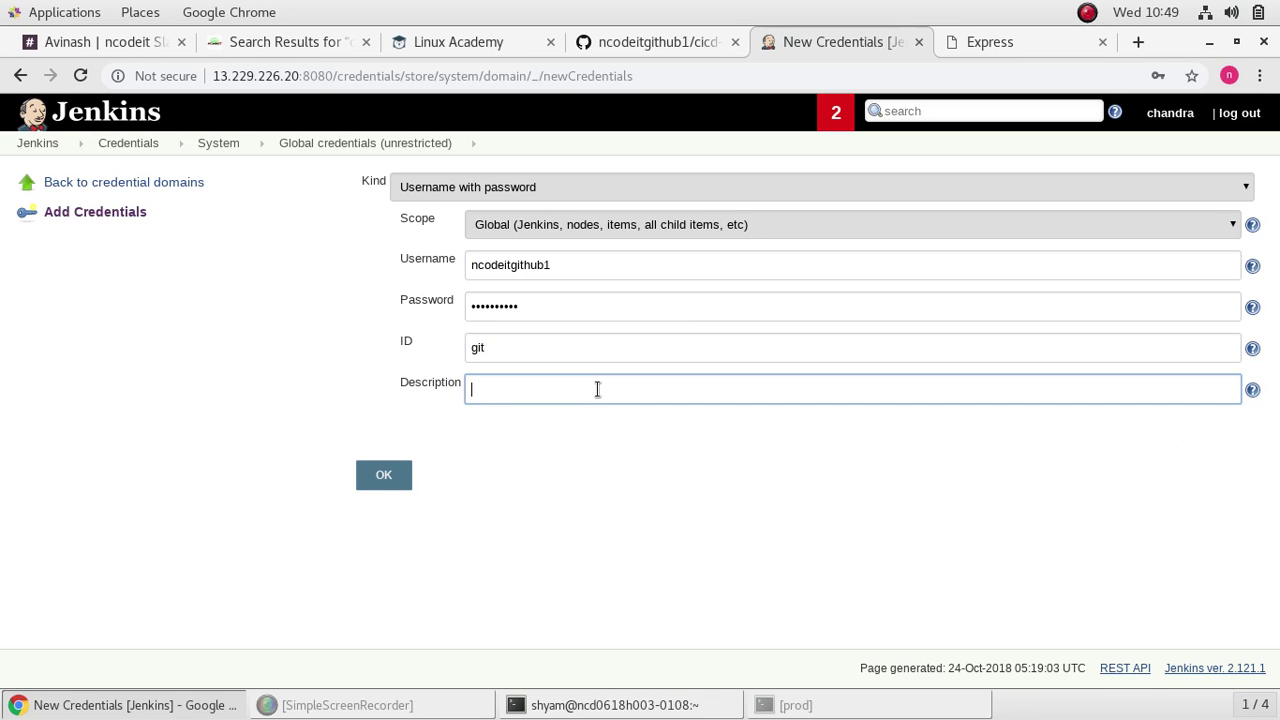
text(git)
text(token)
click(385, 474)
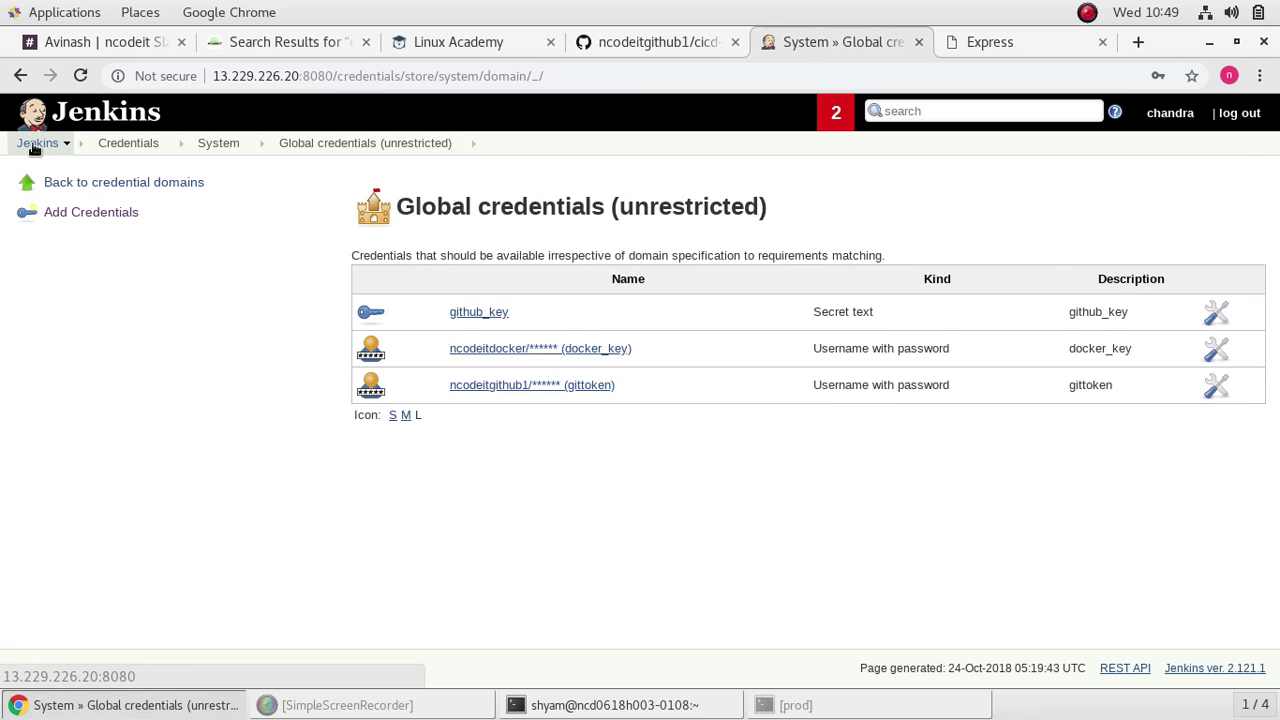
Step: Go from the dashboard back into dockerproject's configuration page via its pipeline events view
click(35, 145)
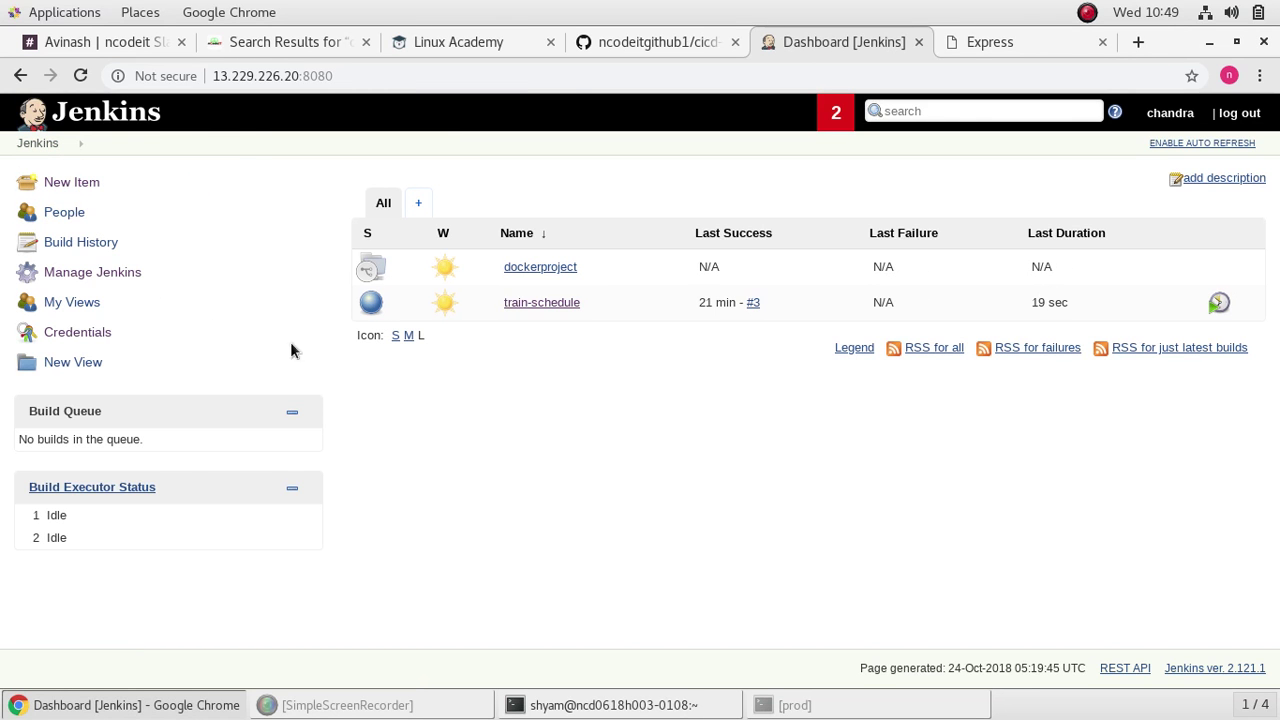
click(275, 42)
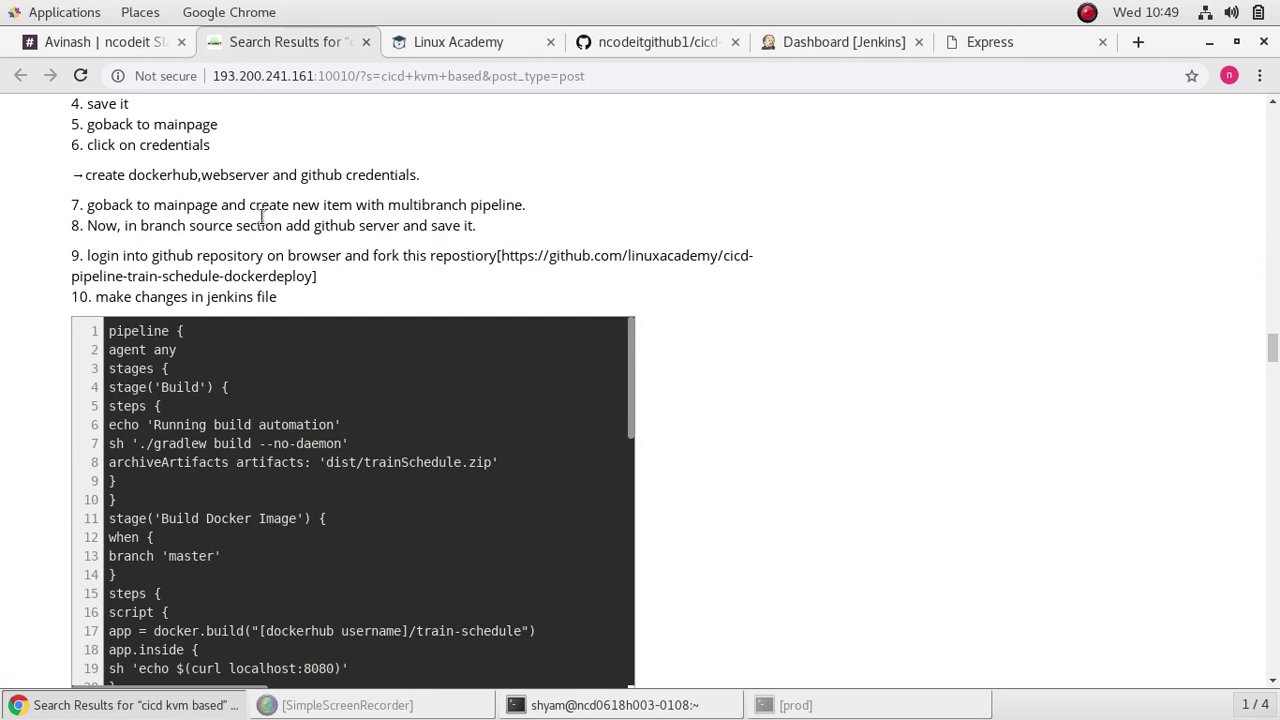
click(781, 42)
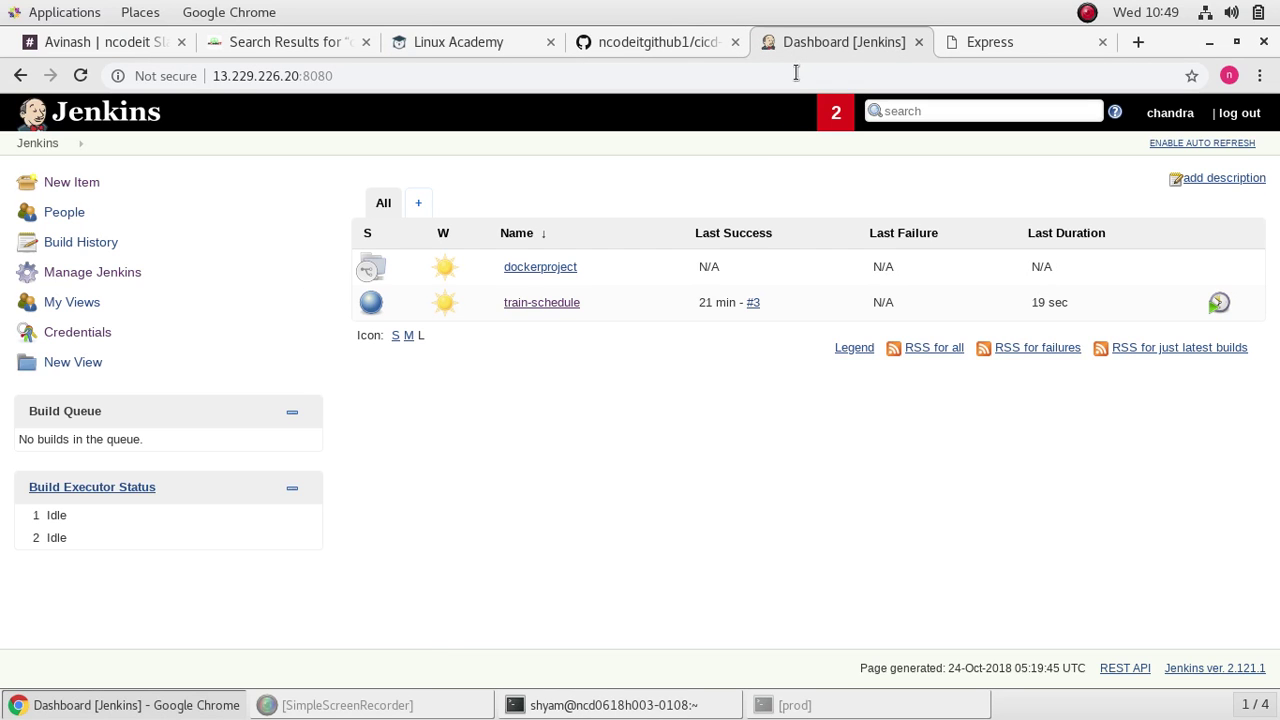
click(557, 269)
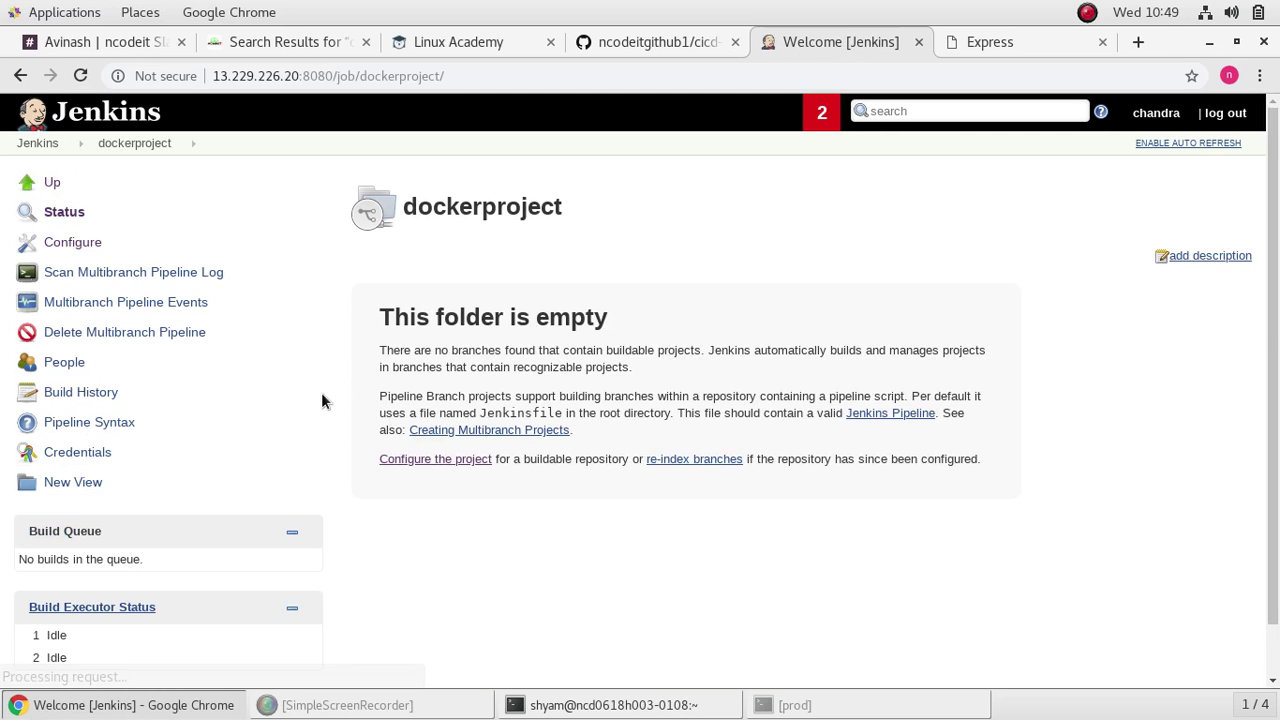
click(187, 308)
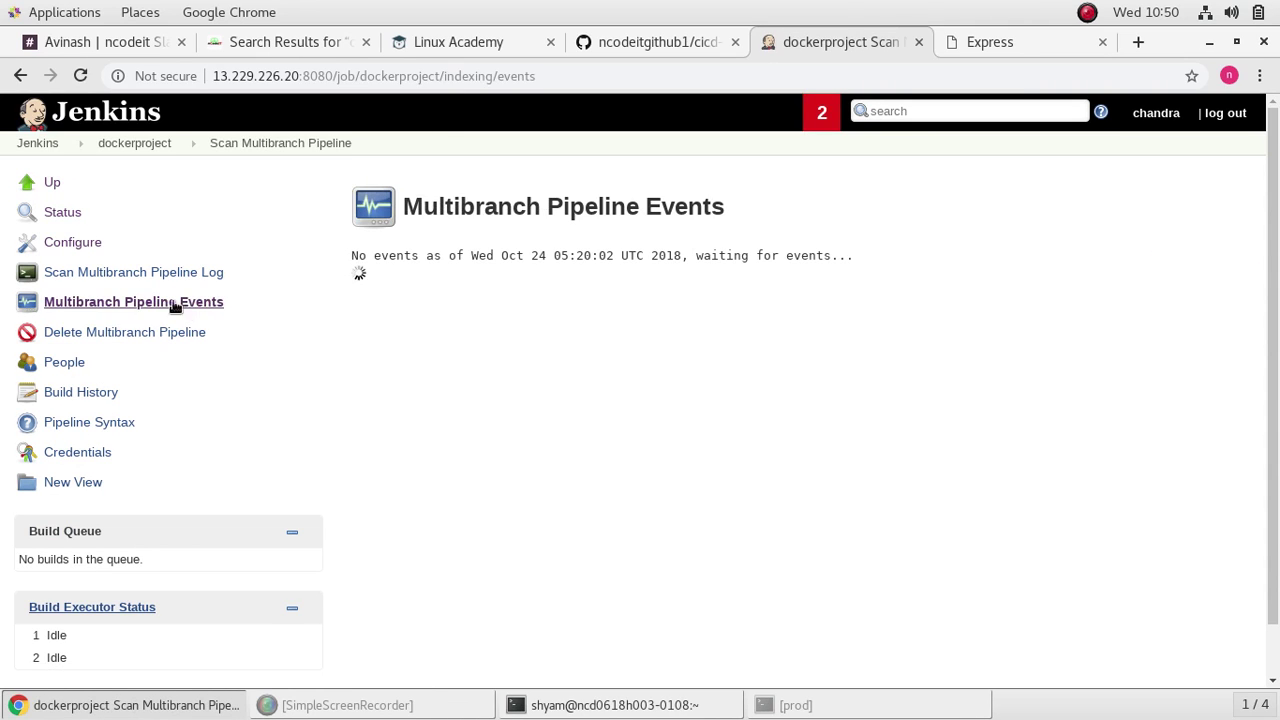
click(87, 250)
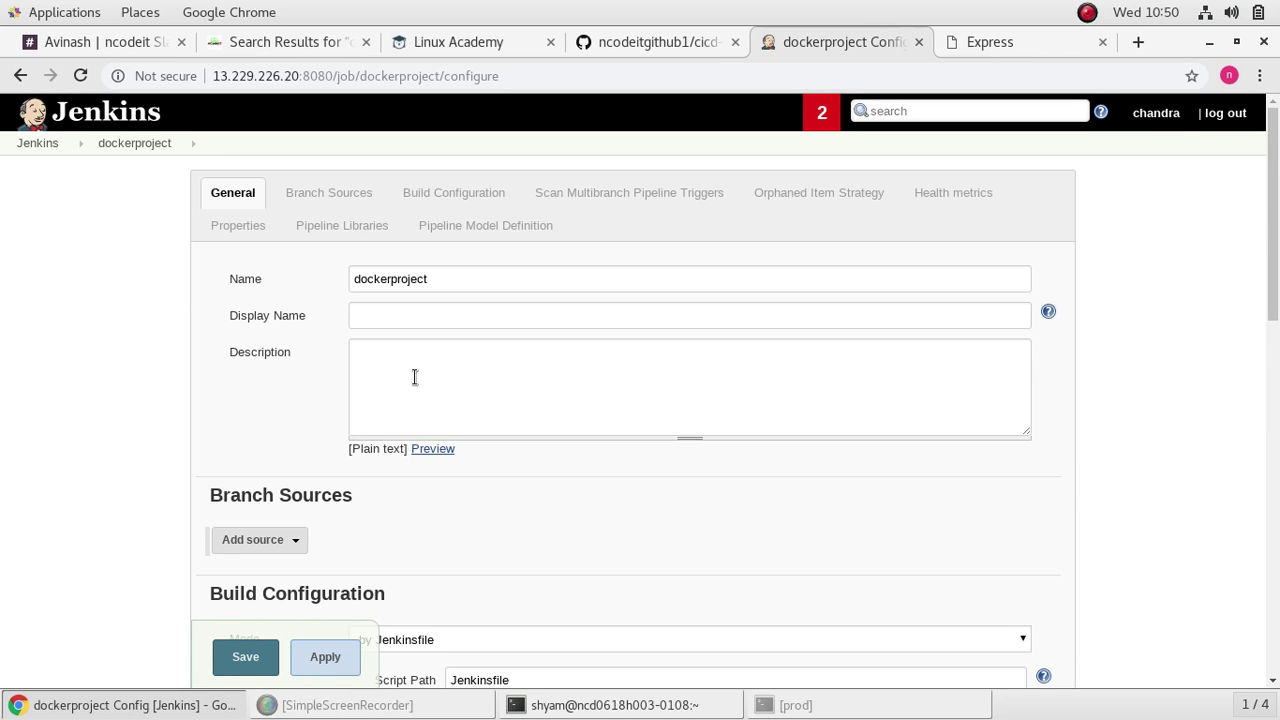
Step: Add a GitHub branch source using the gittoken credential
scroll(438, 394, down, 3)
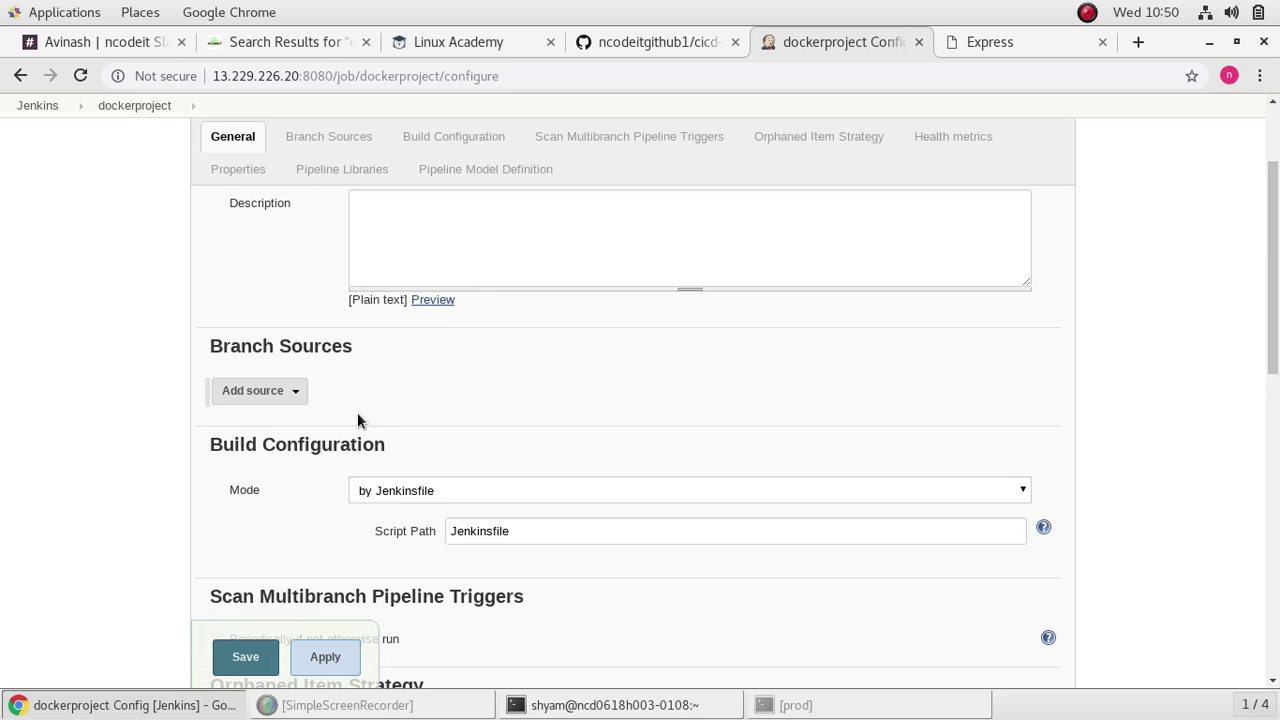
click(287, 392)
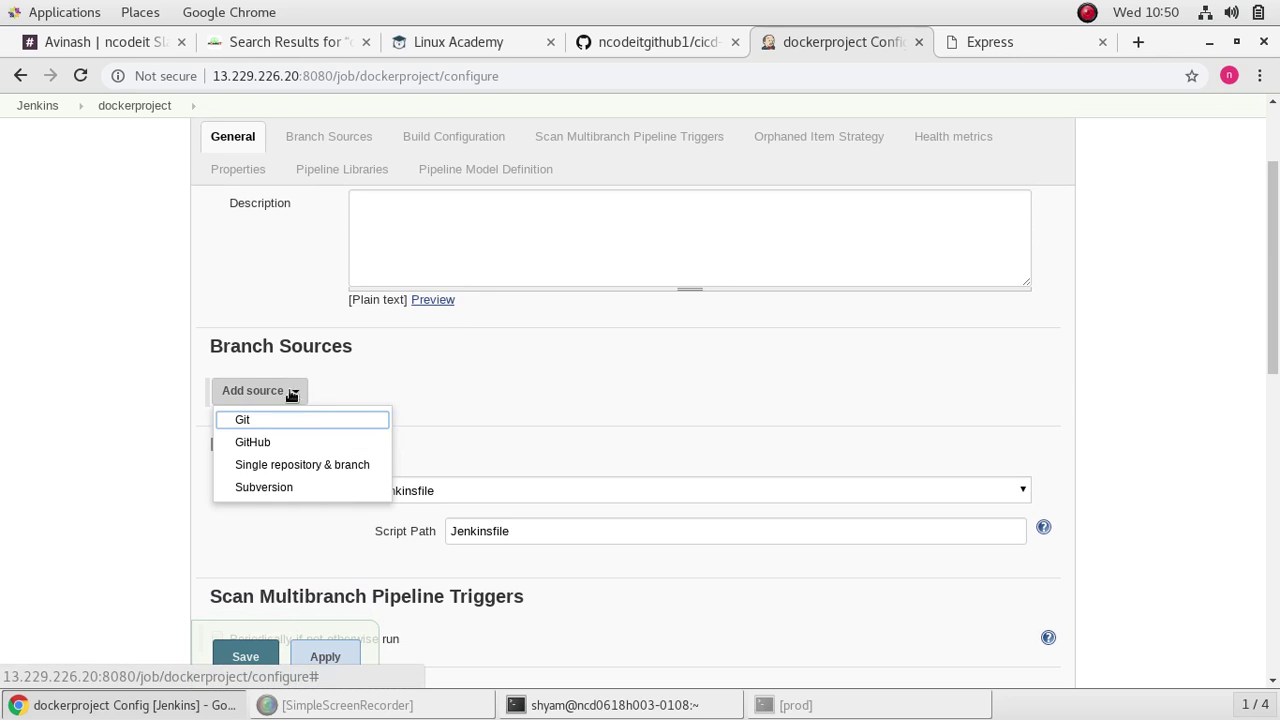
click(318, 444)
click(516, 437)
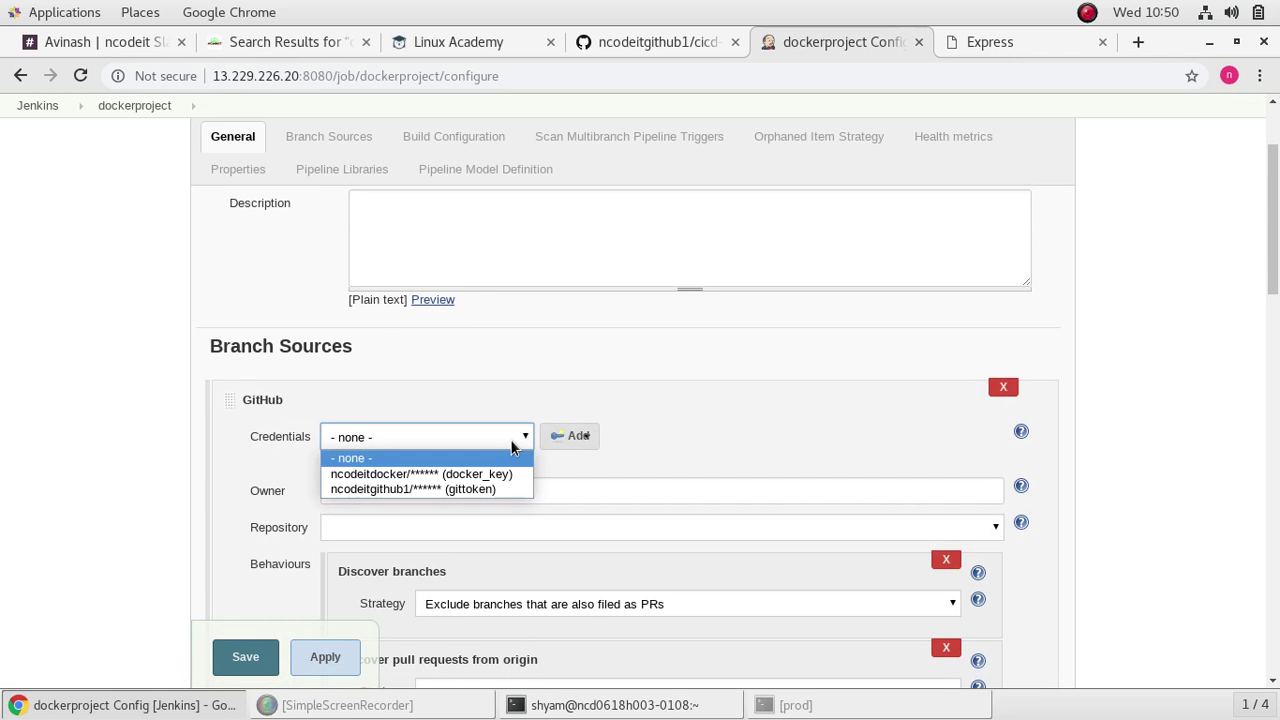
click(482, 488)
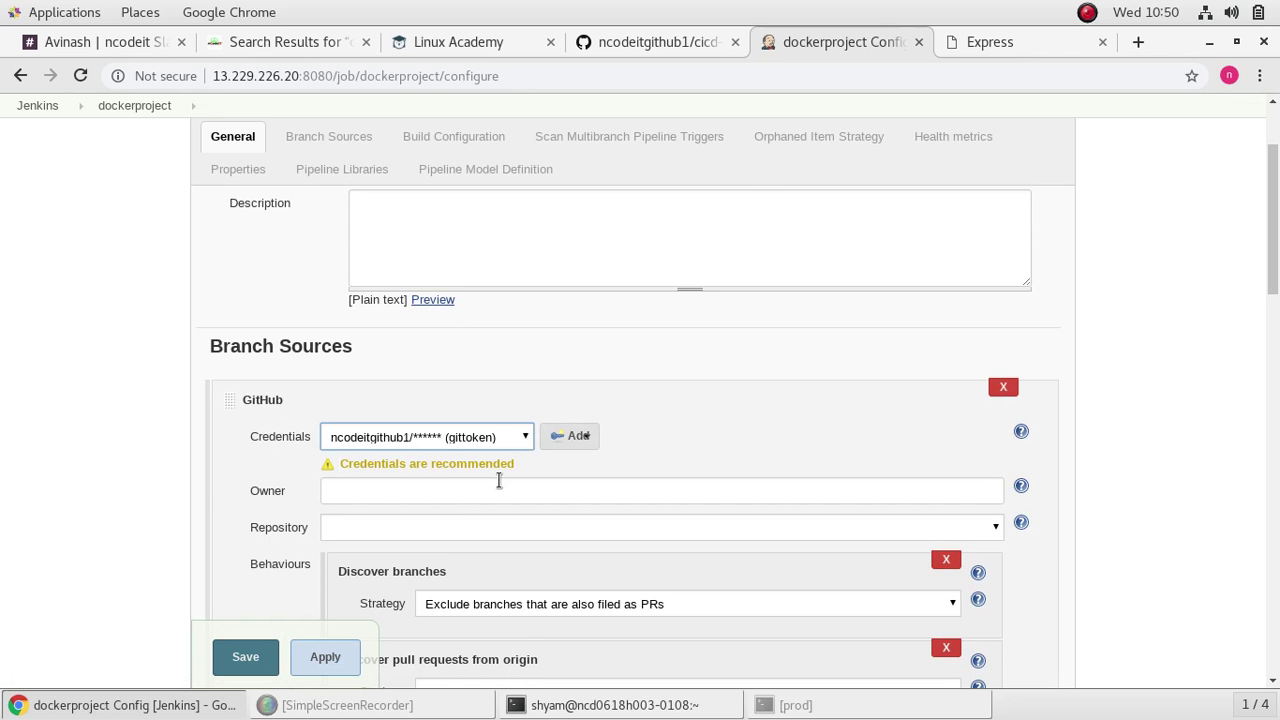
Step: Select cicd-pipeline-train-schedule-dockerdeploy as the GitHub source's repository
scroll(775, 546, down, 2)
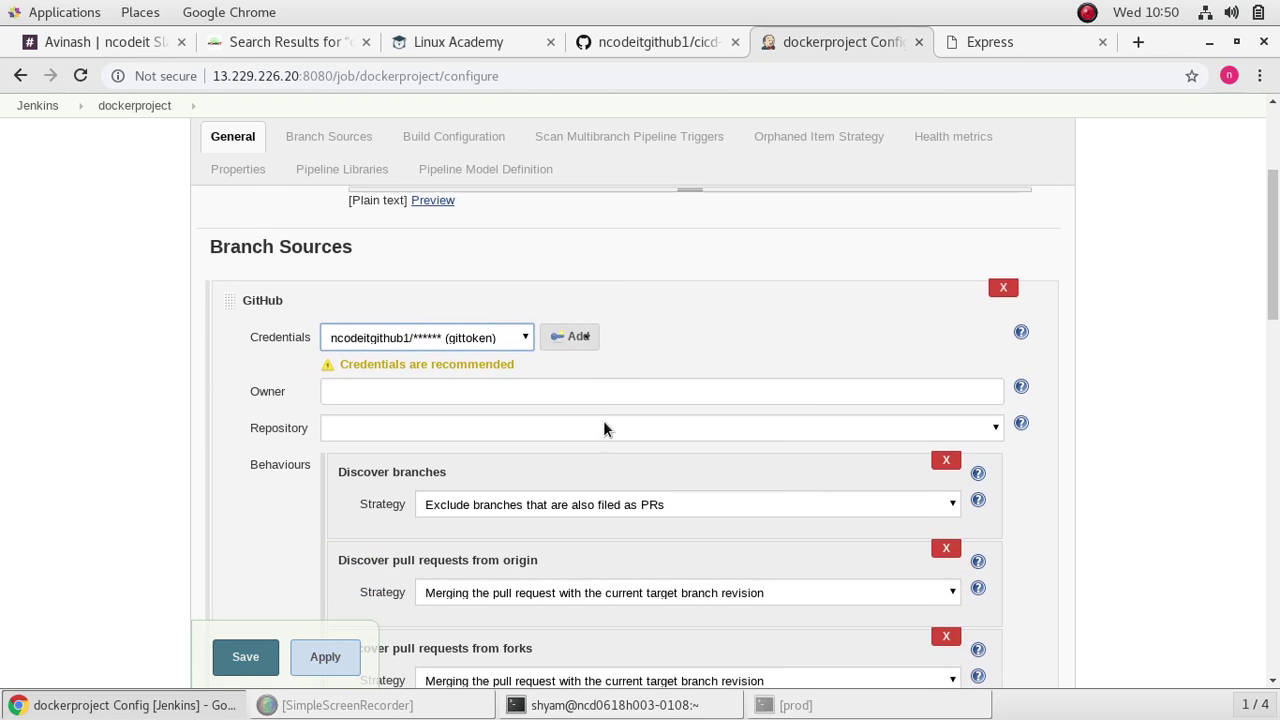
click(652, 394)
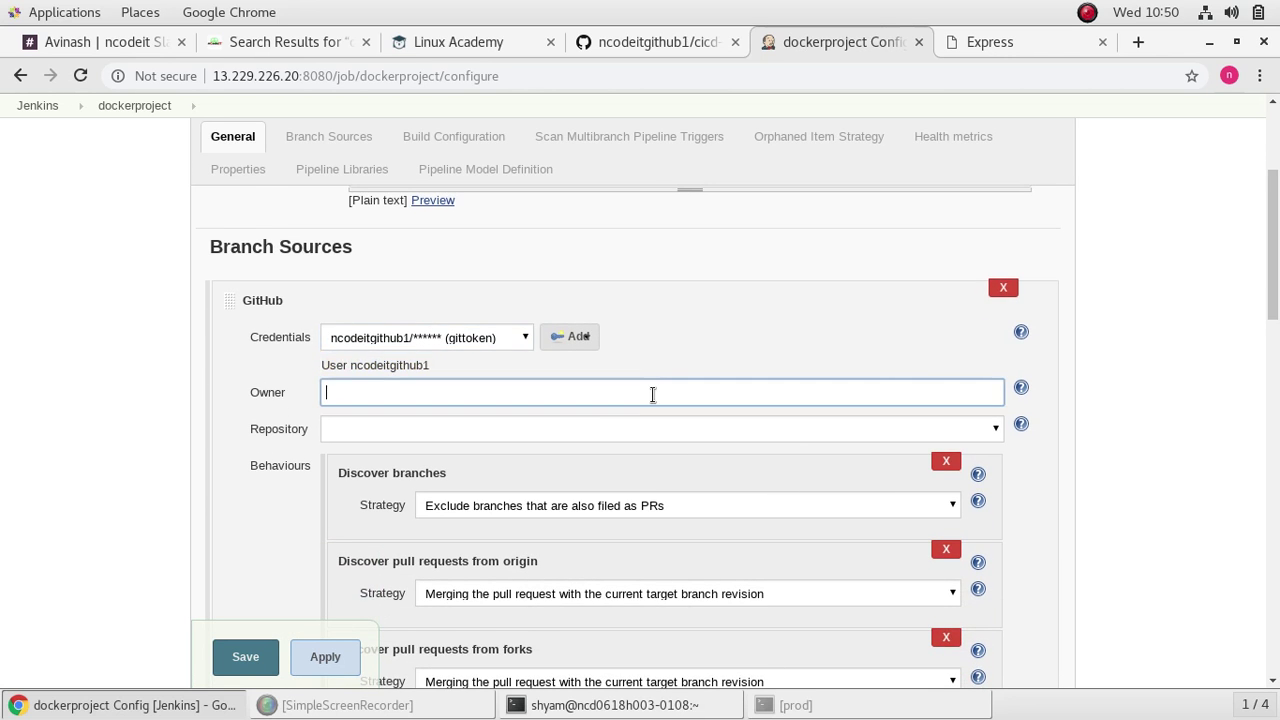
click(990, 430)
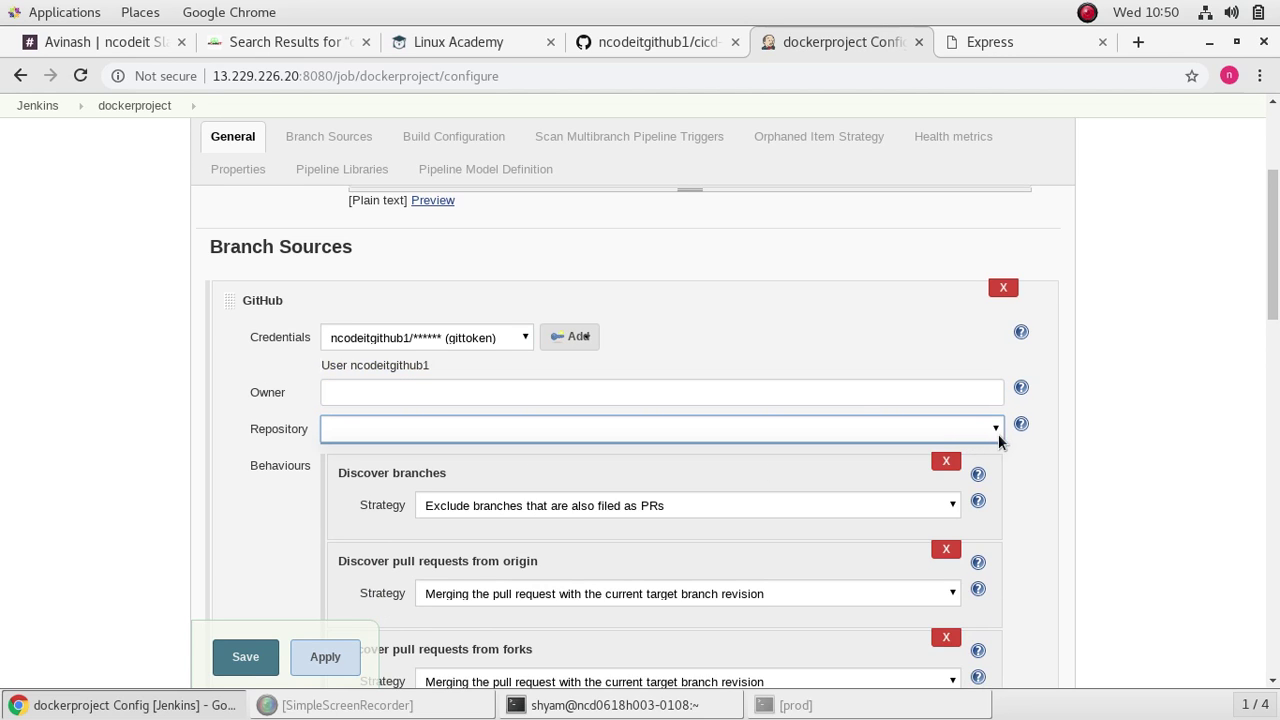
click(832, 396)
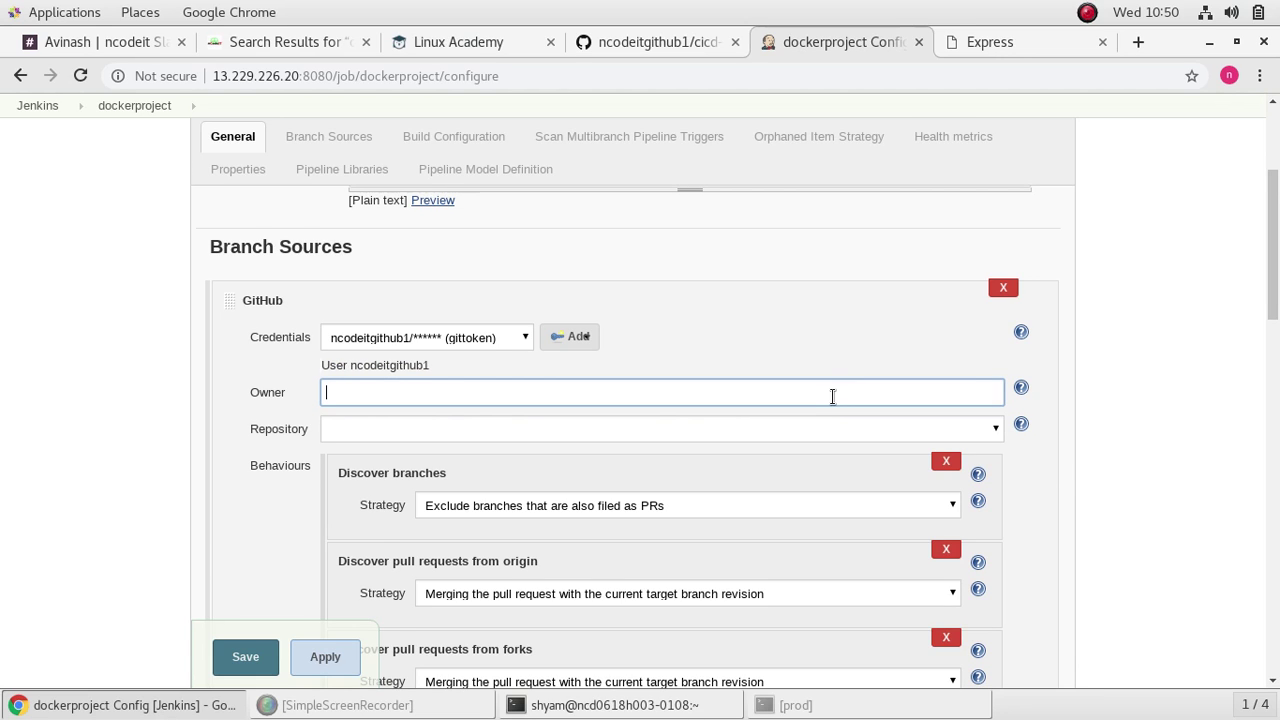
click(720, 429)
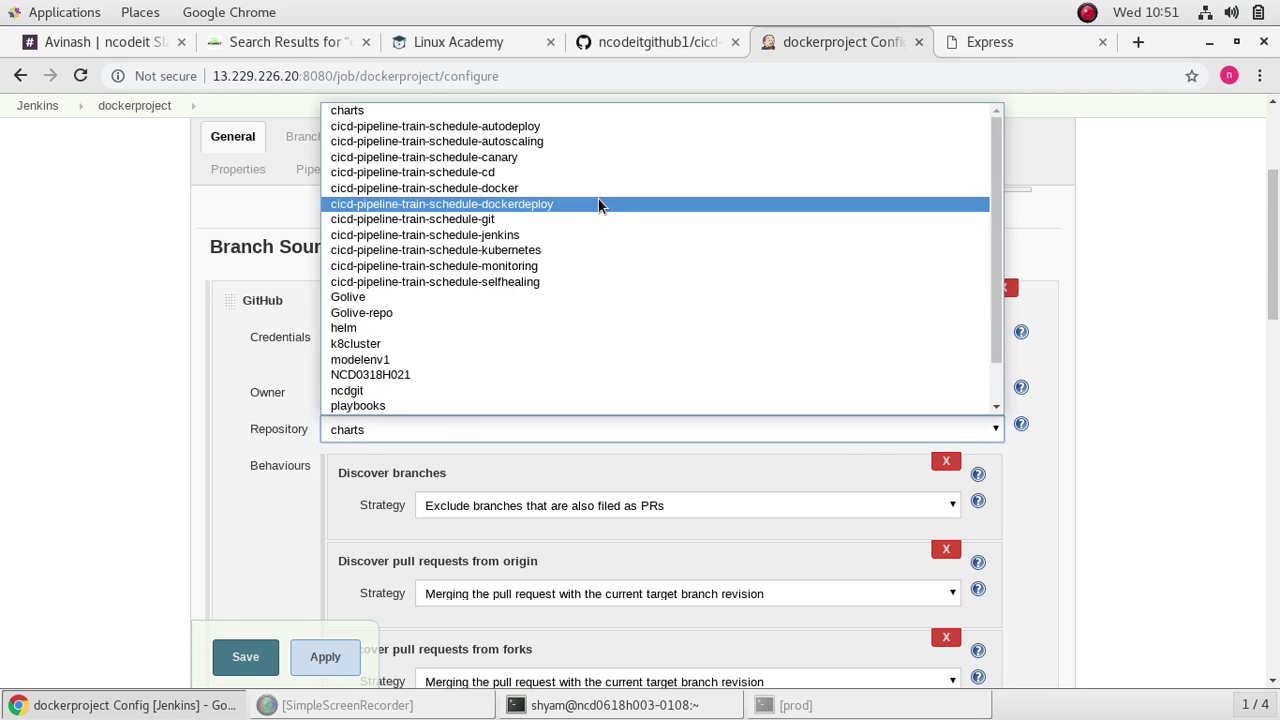
click(598, 204)
scroll(688, 515, down, 5)
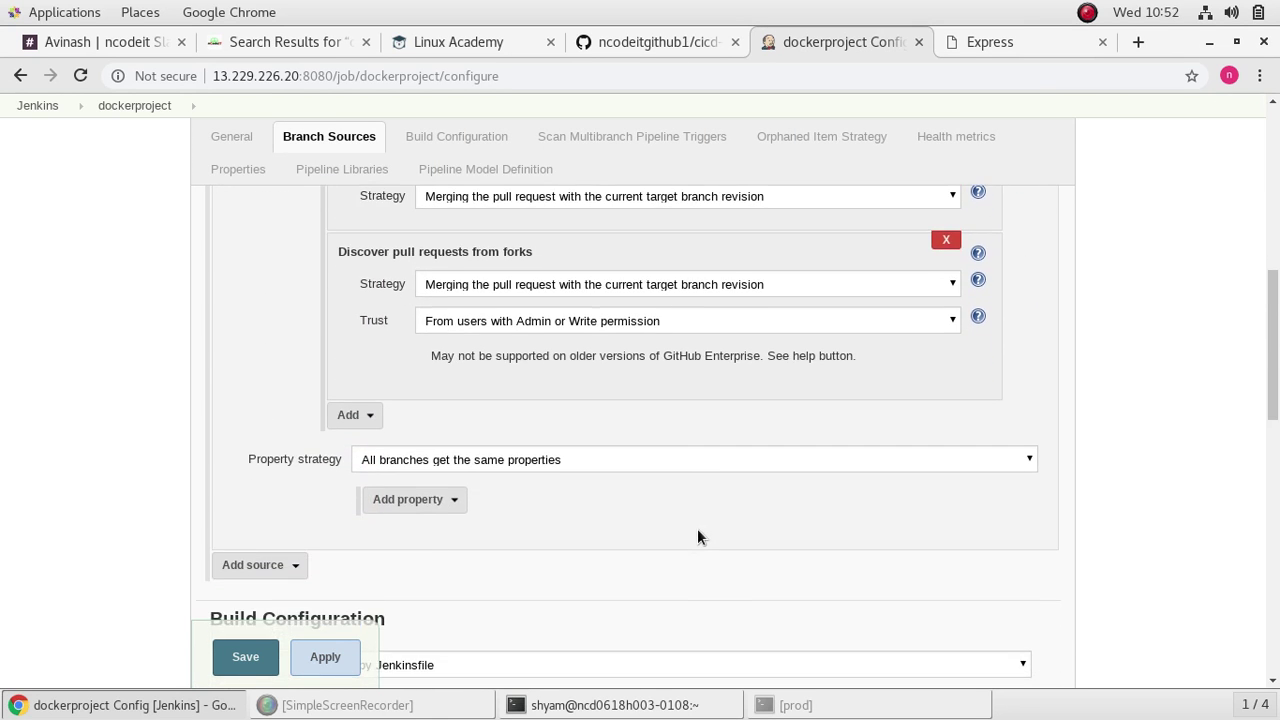
Step: After checking the notes, save the dockerproject configuration from the bottom of the page
scroll(698, 531, down, 2)
scroll(697, 528, down, 3)
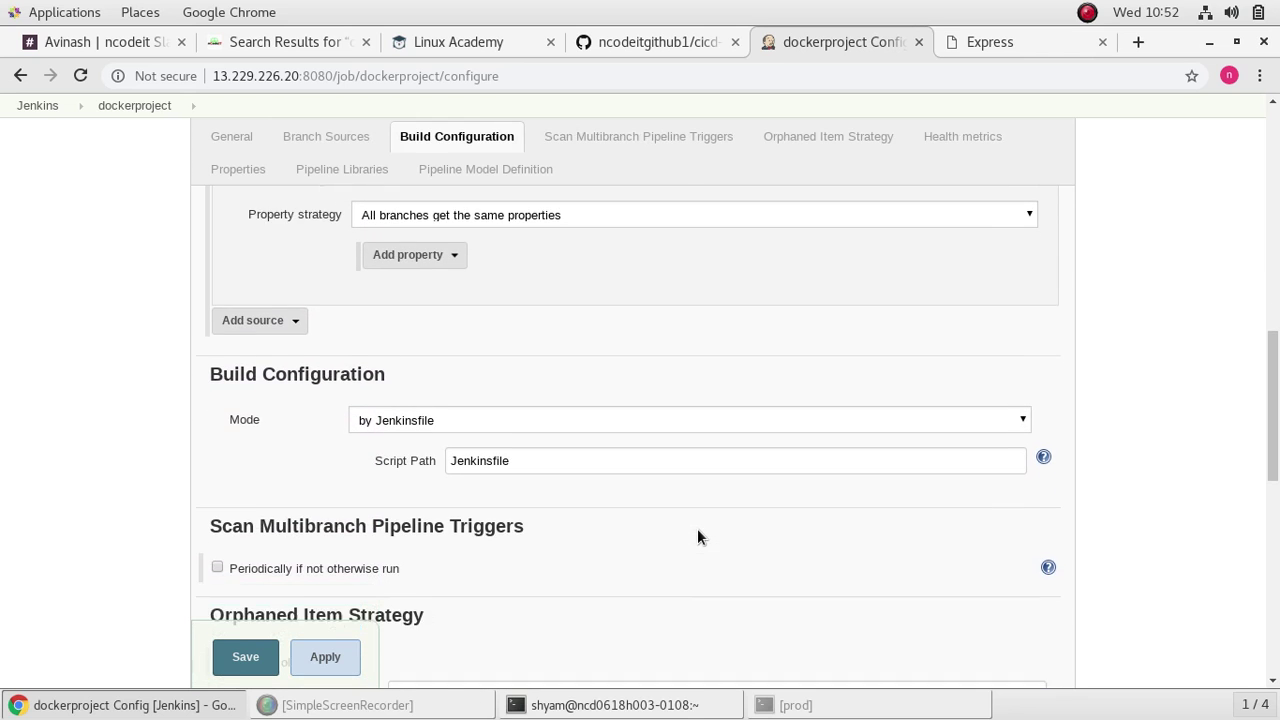
scroll(697, 528, down, 2)
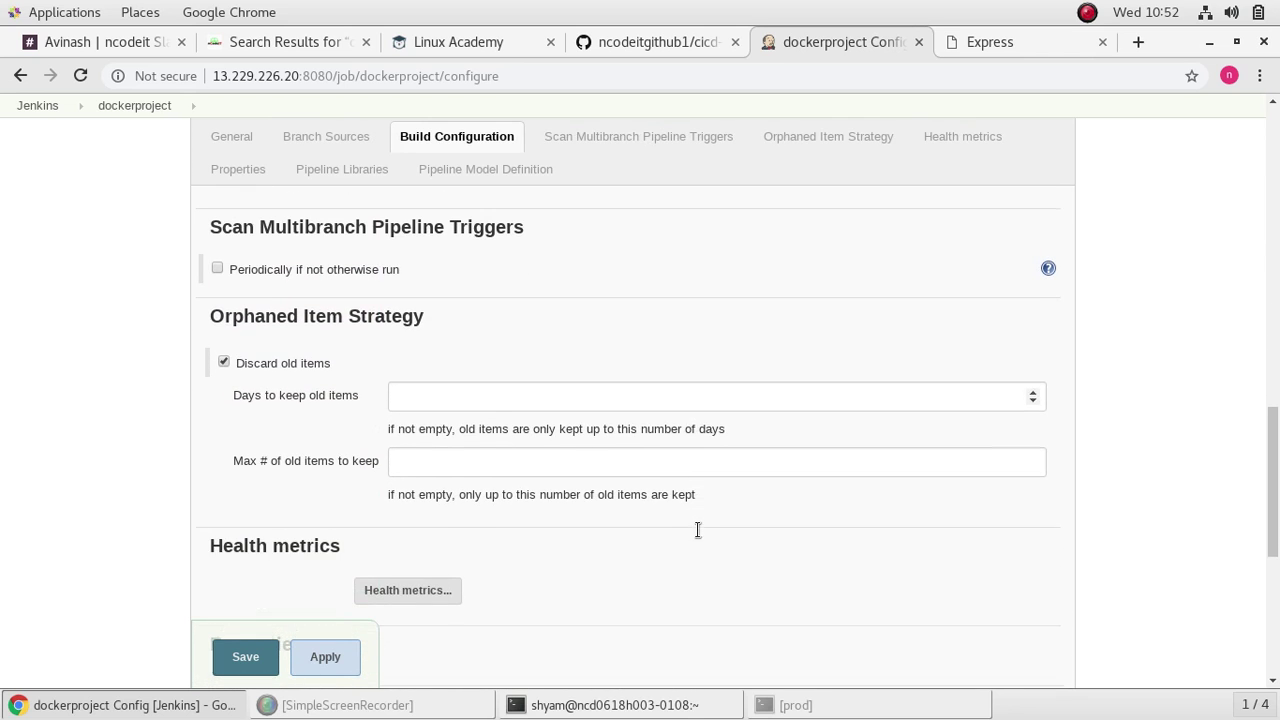
click(277, 45)
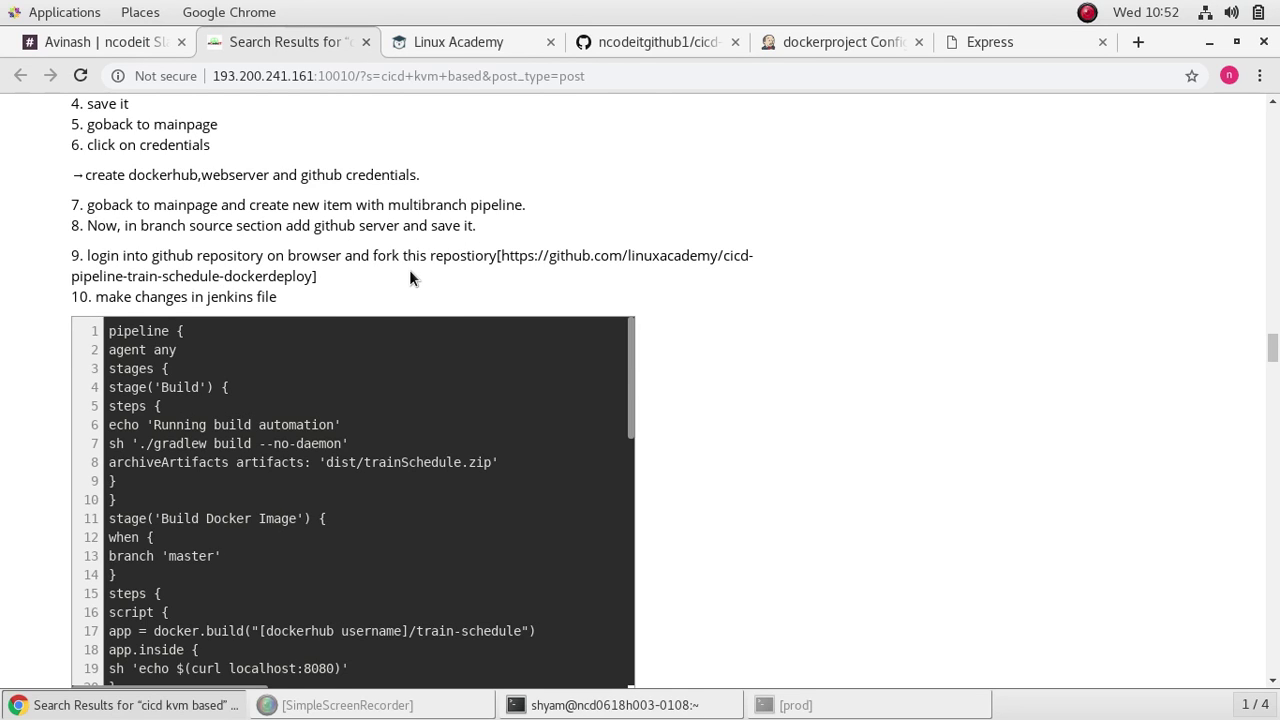
click(842, 41)
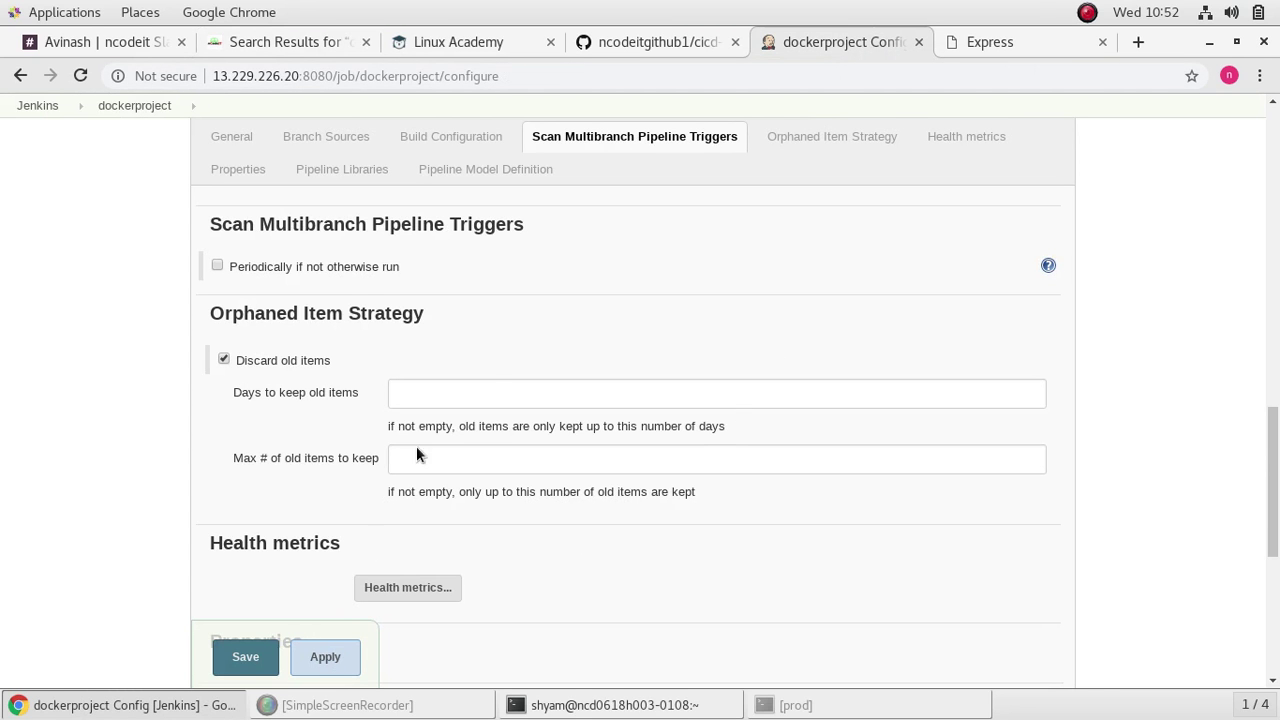
scroll(491, 383, down, 5)
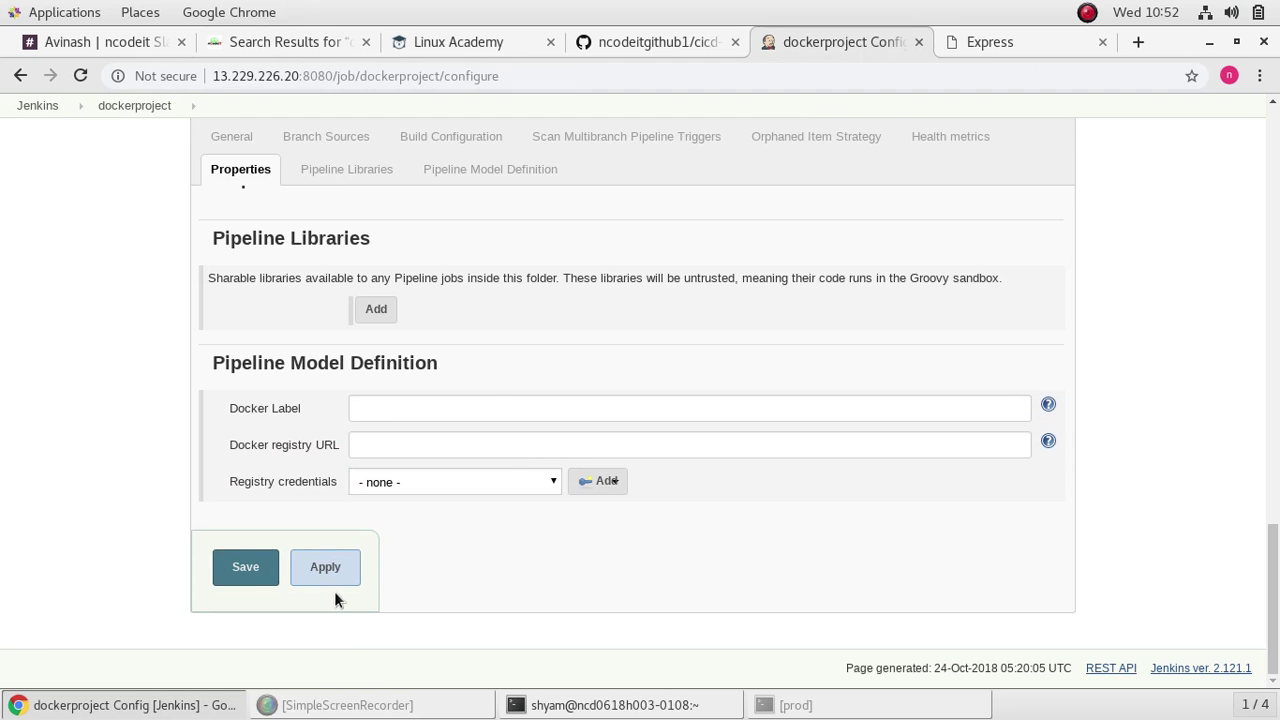
click(326, 572)
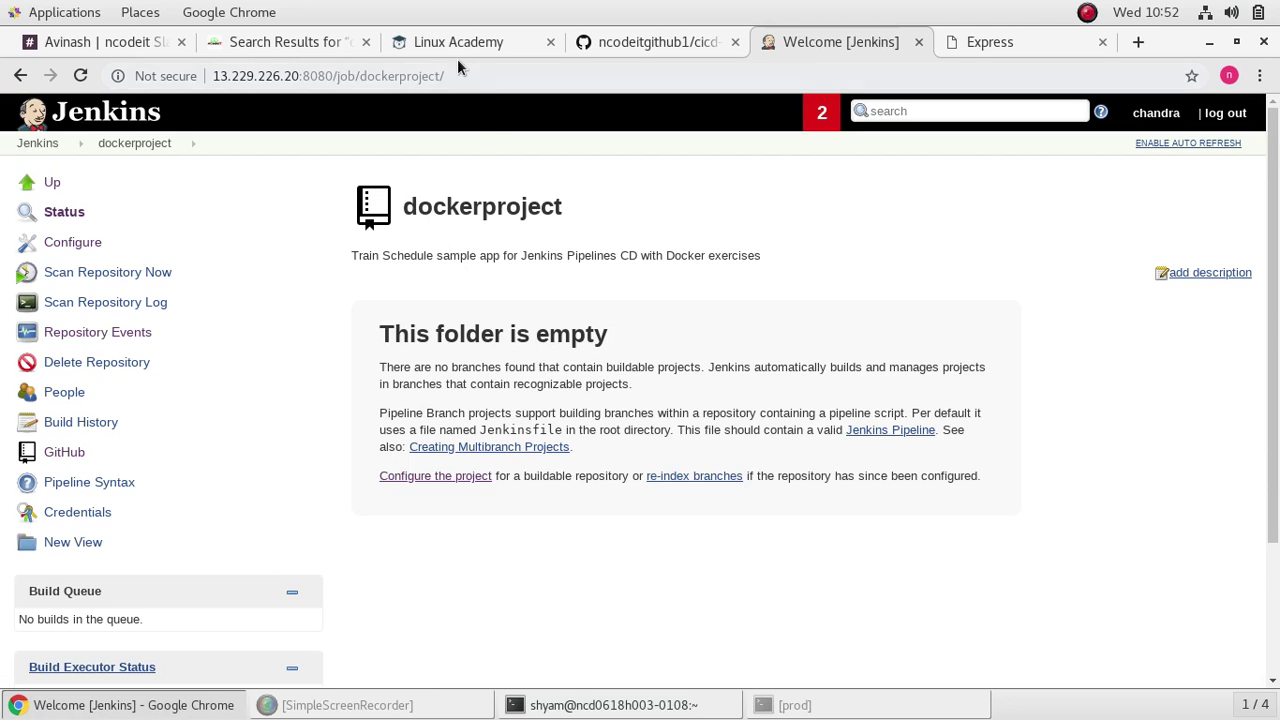
Step: Show the forked GitHub repository page with the HTTPS clone panel closed
click(618, 41)
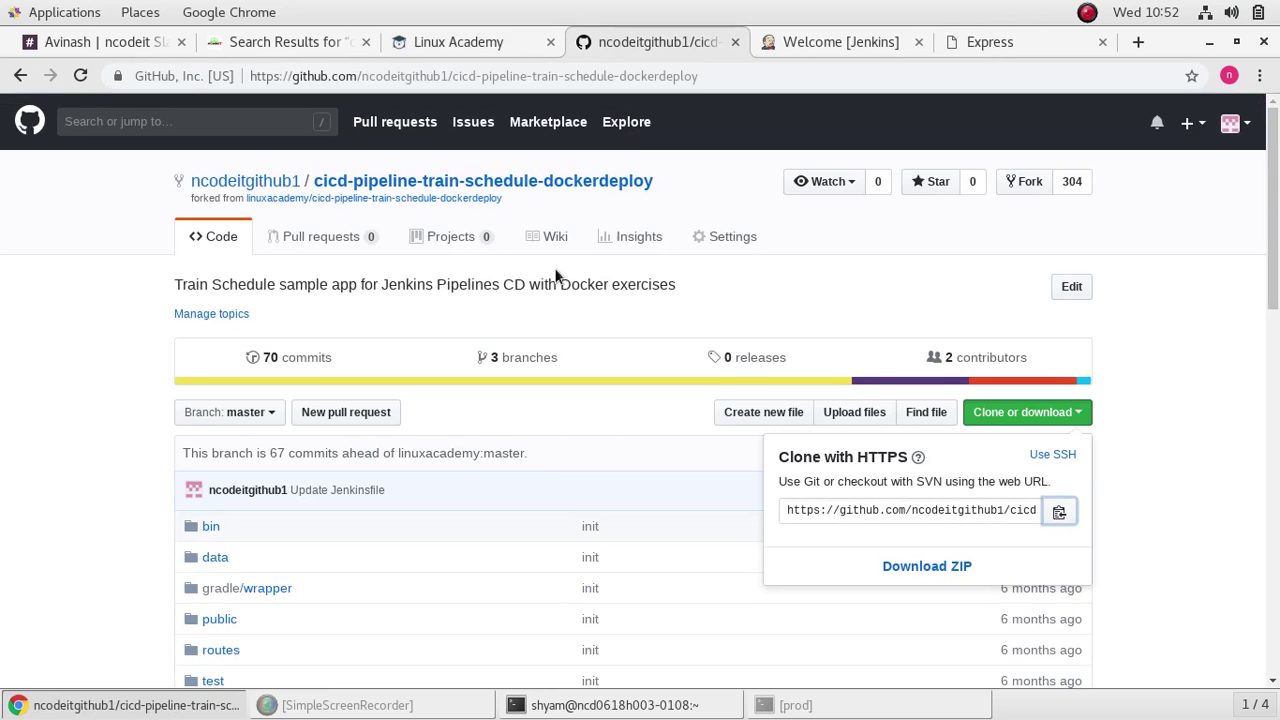
click(654, 538)
scroll(605, 520, down, 3)
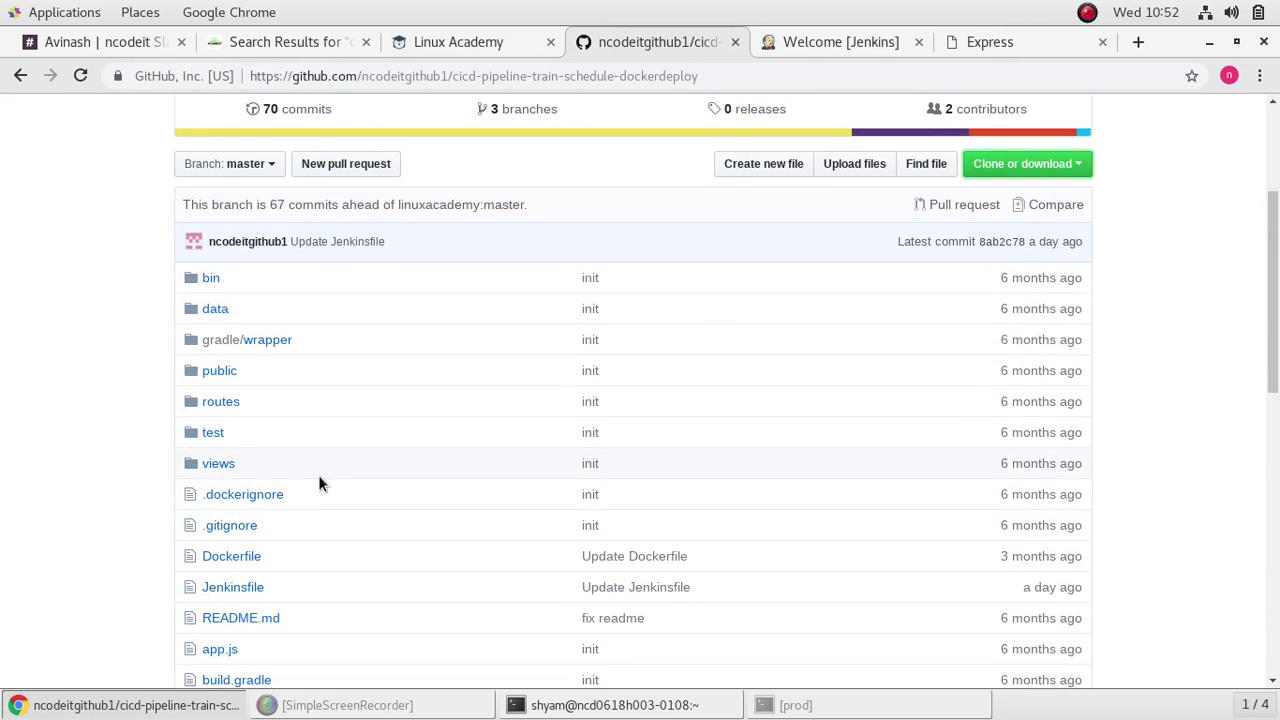
scroll(318, 482, down, 1)
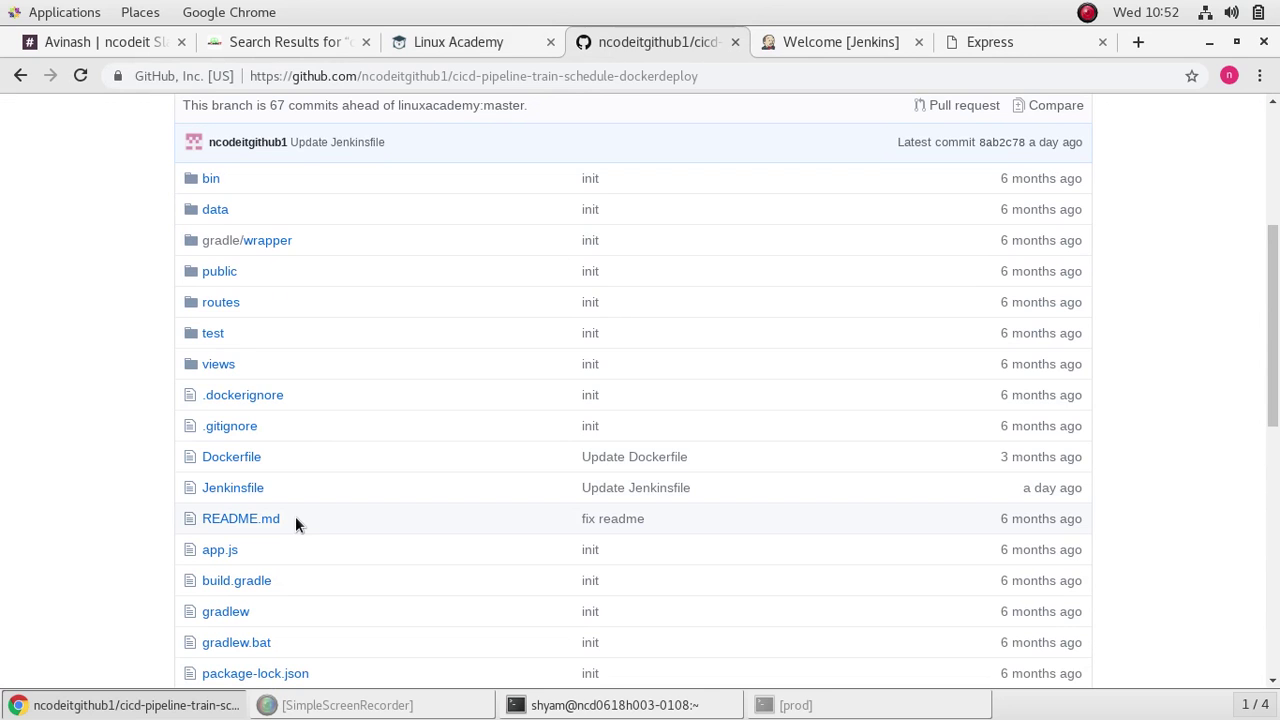
scroll(586, 366, up, 2)
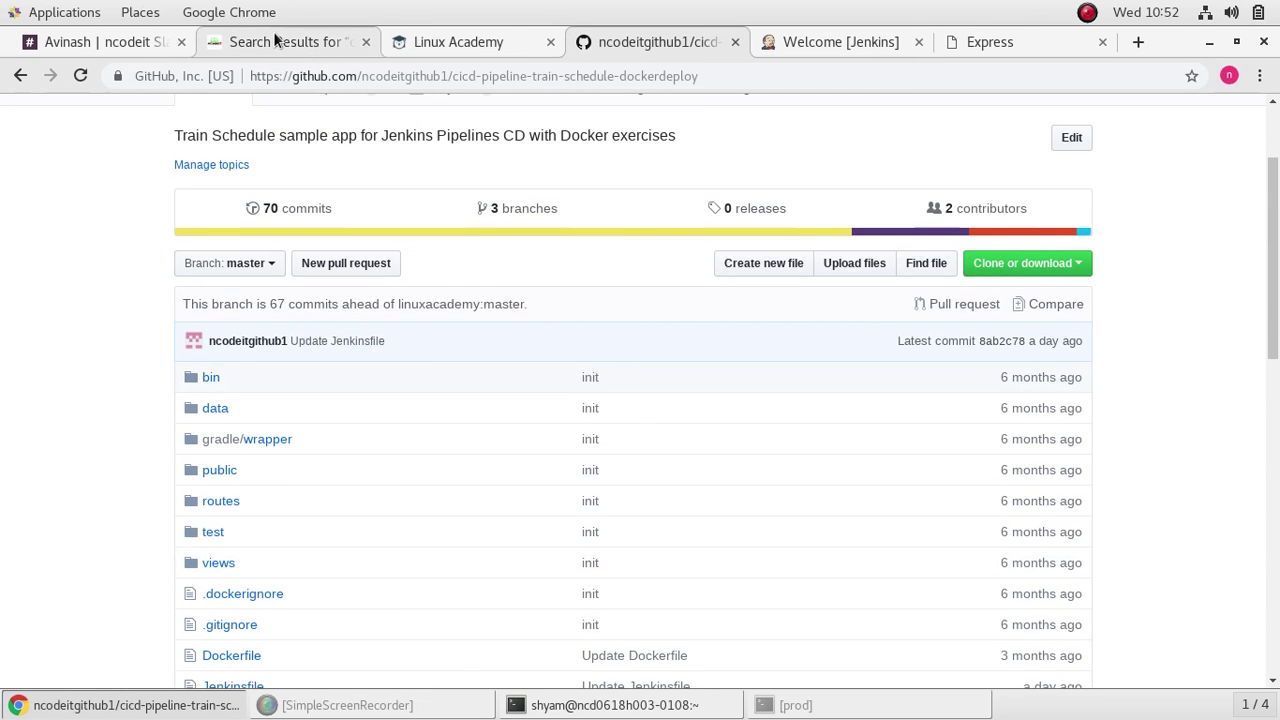
Step: Review the Jenkinsfile stages in the tutorial notes, then return to the GitHub repository
click(245, 42)
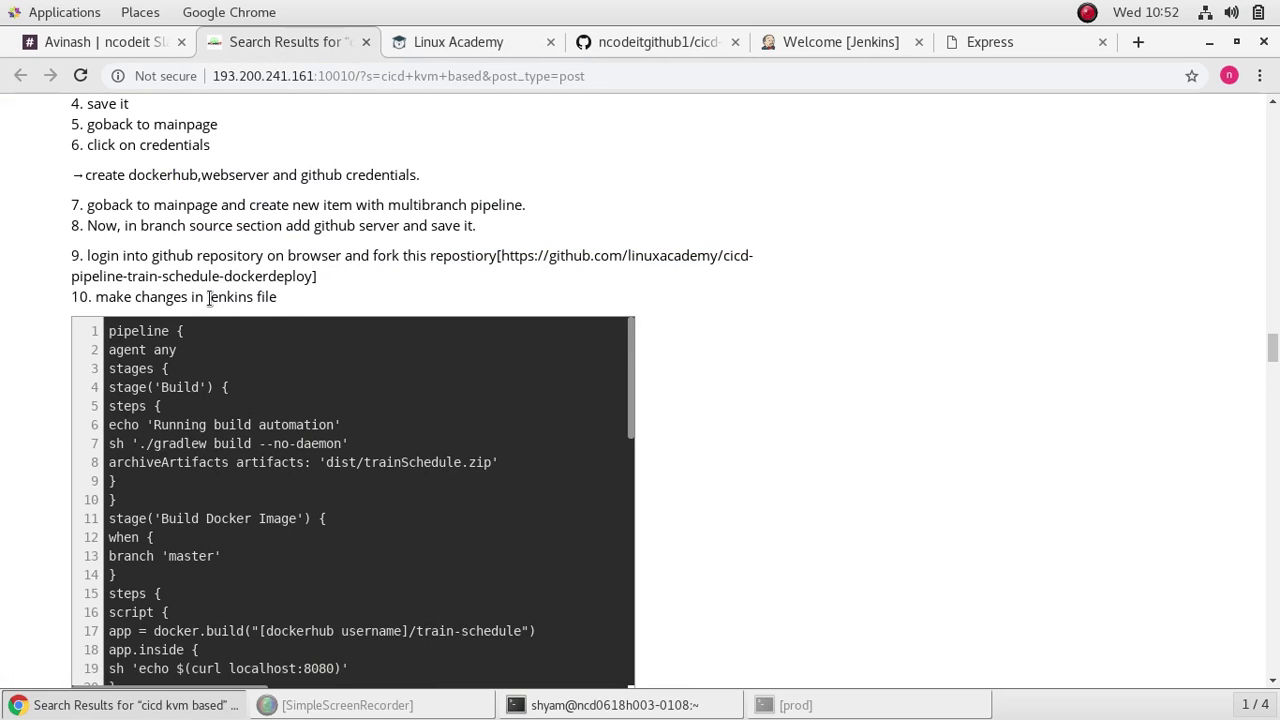
scroll(378, 354, down, 8)
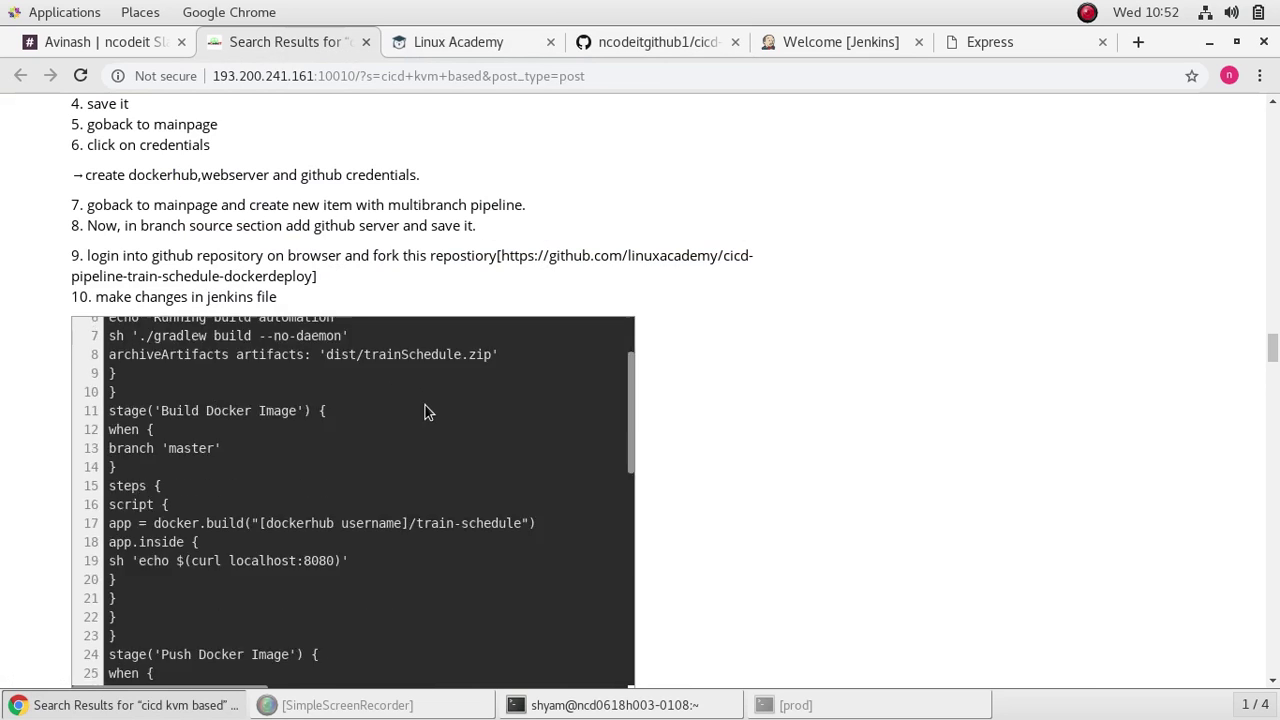
scroll(463, 515, down, 1)
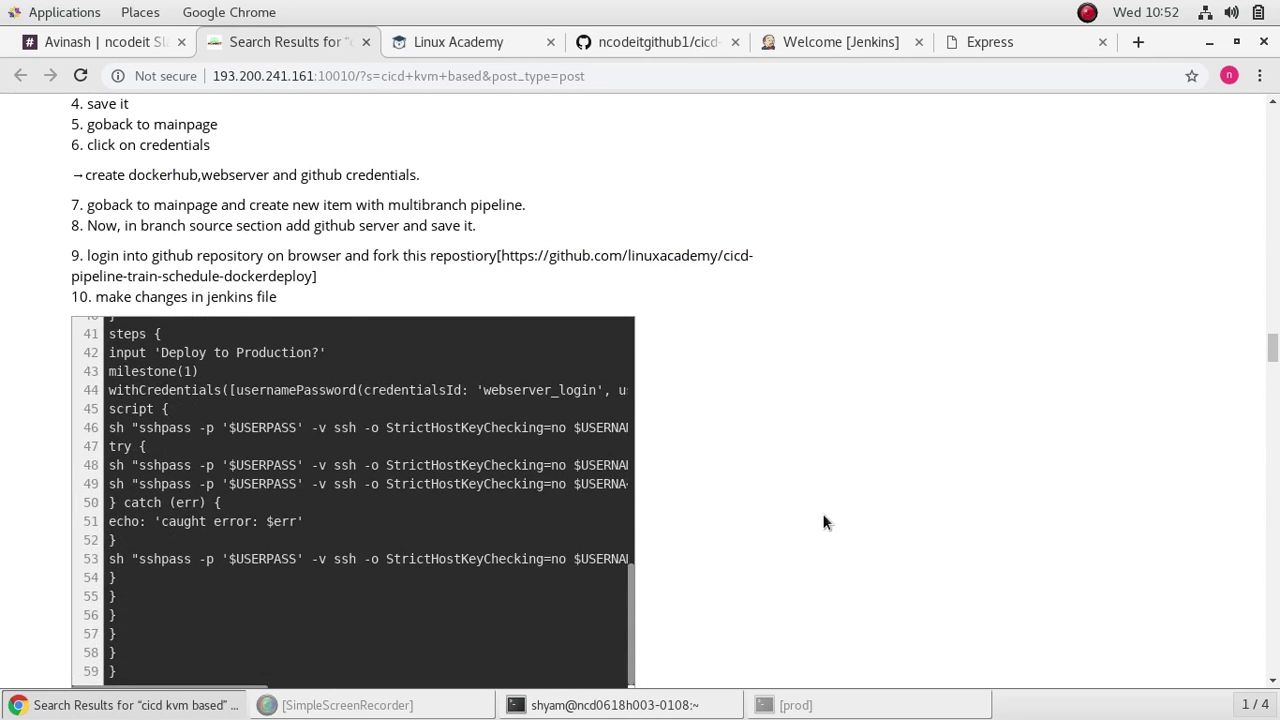
scroll(822, 513, down, 5)
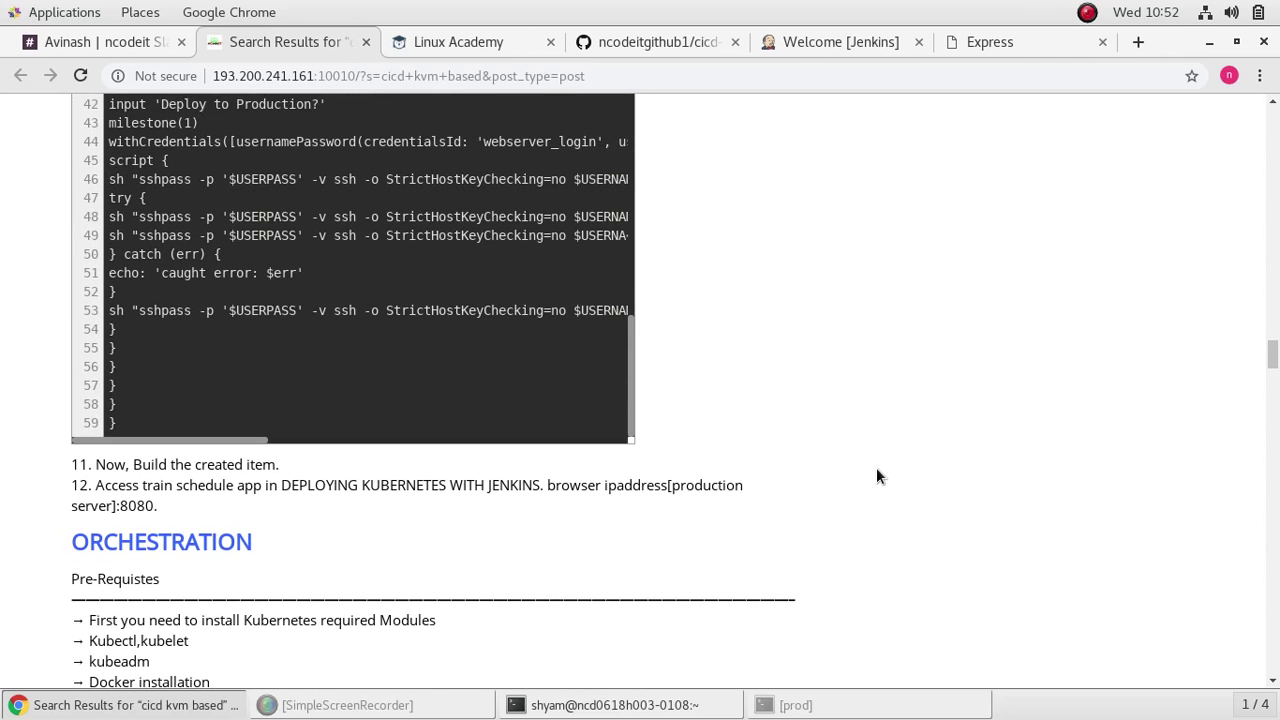
scroll(876, 467, up, 1)
scroll(409, 404, down, 2)
scroll(409, 404, up, 6)
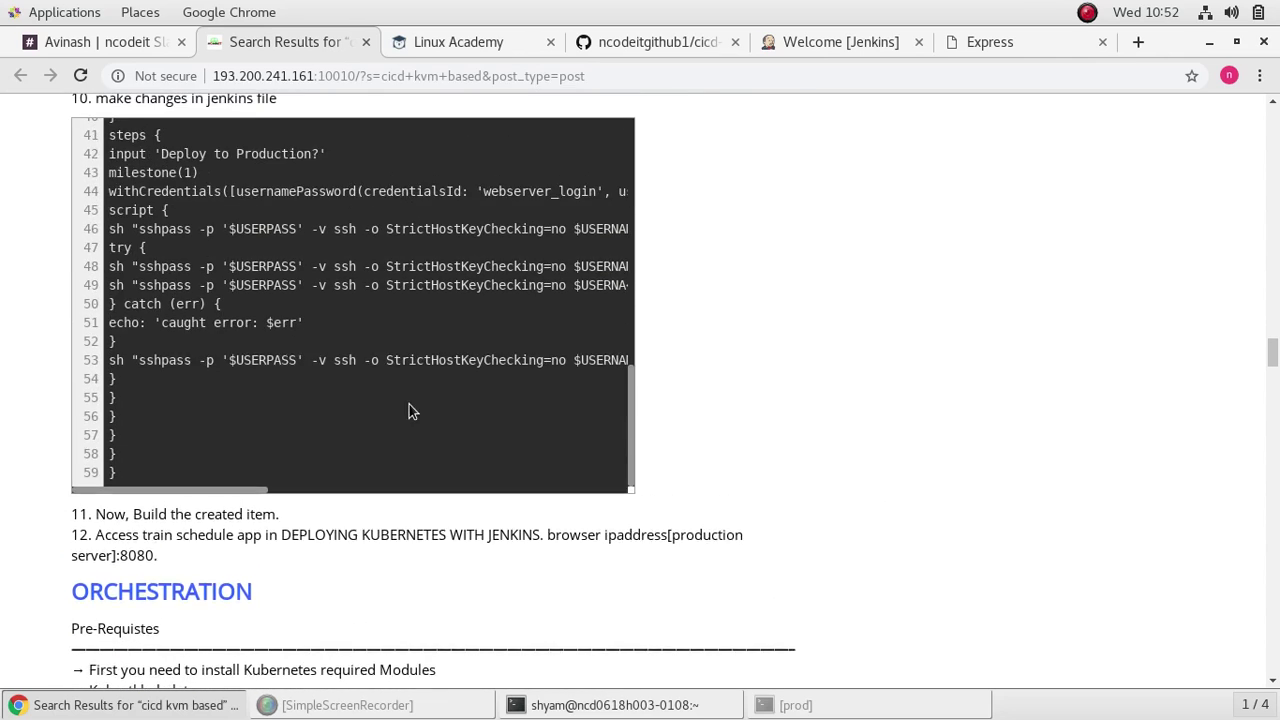
scroll(409, 404, up, 6)
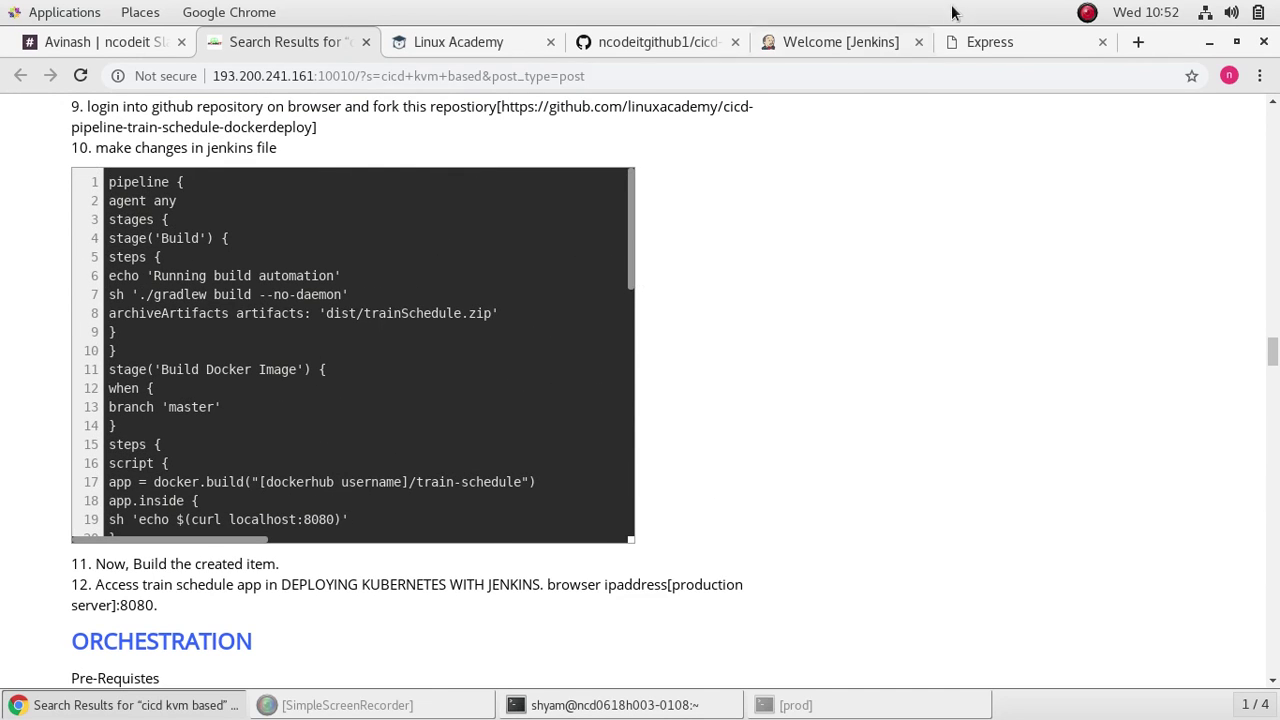
click(651, 42)
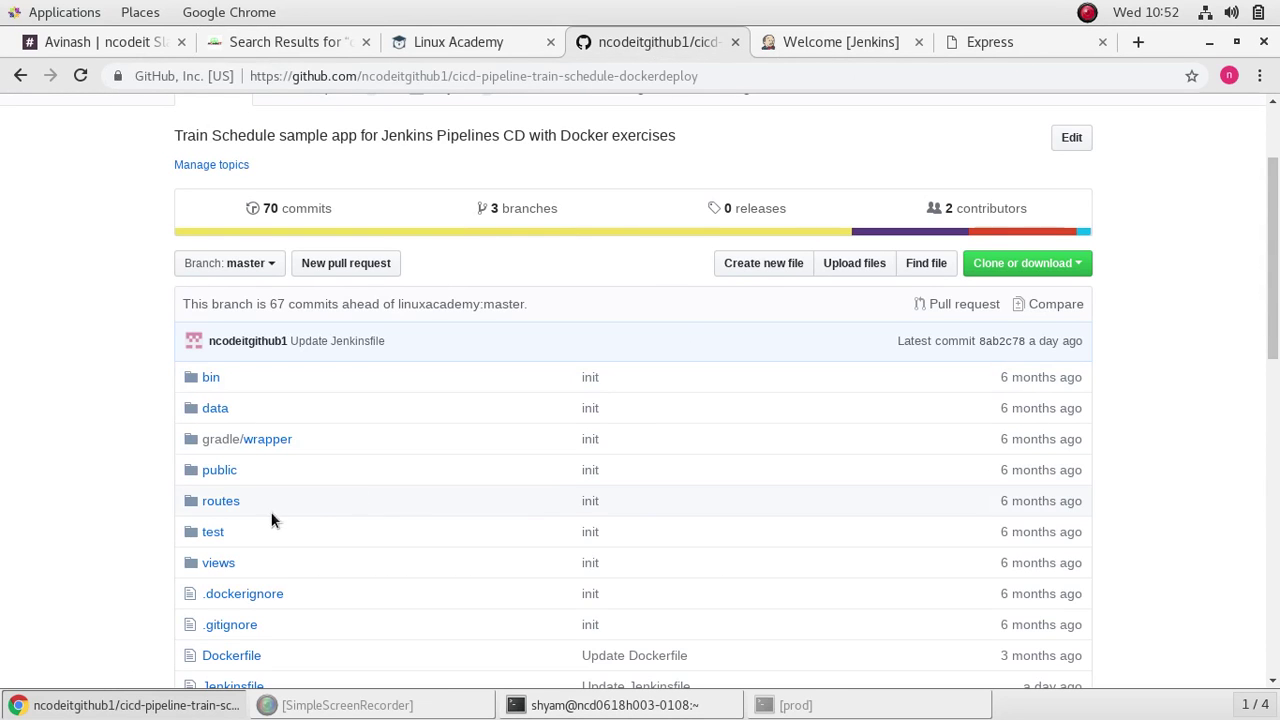
scroll(402, 530, down, 3)
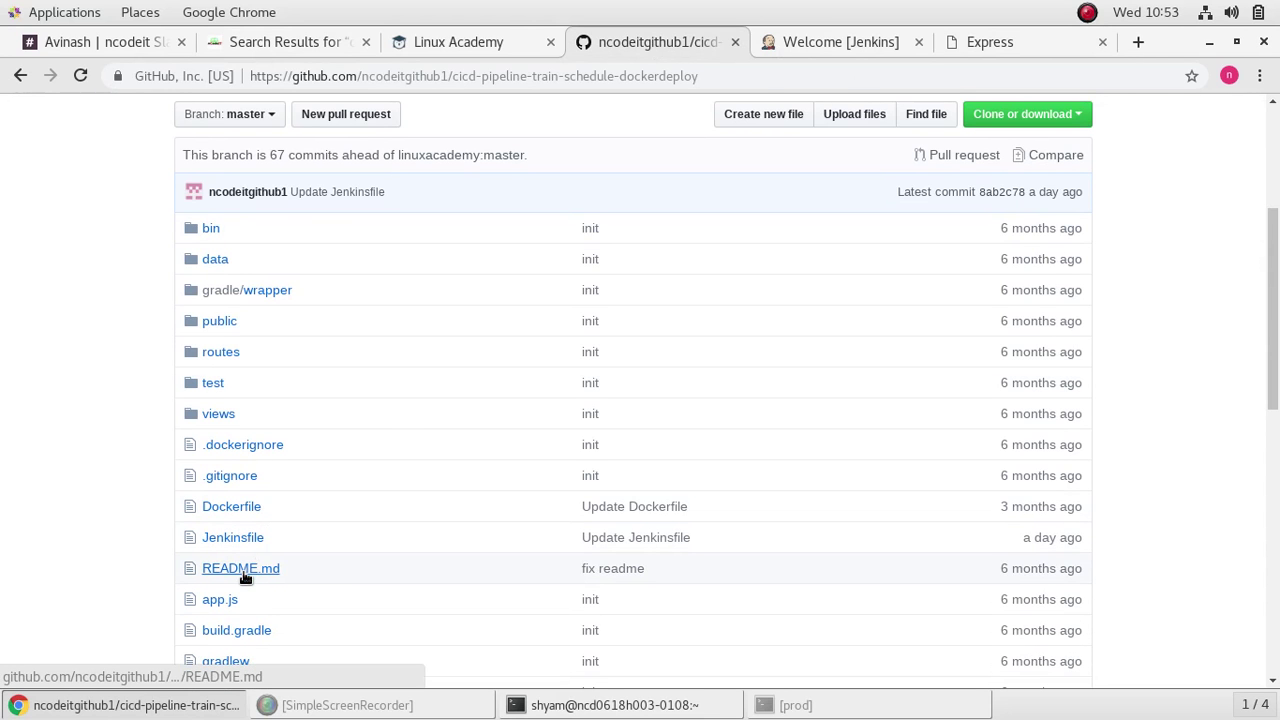
click(245, 569)
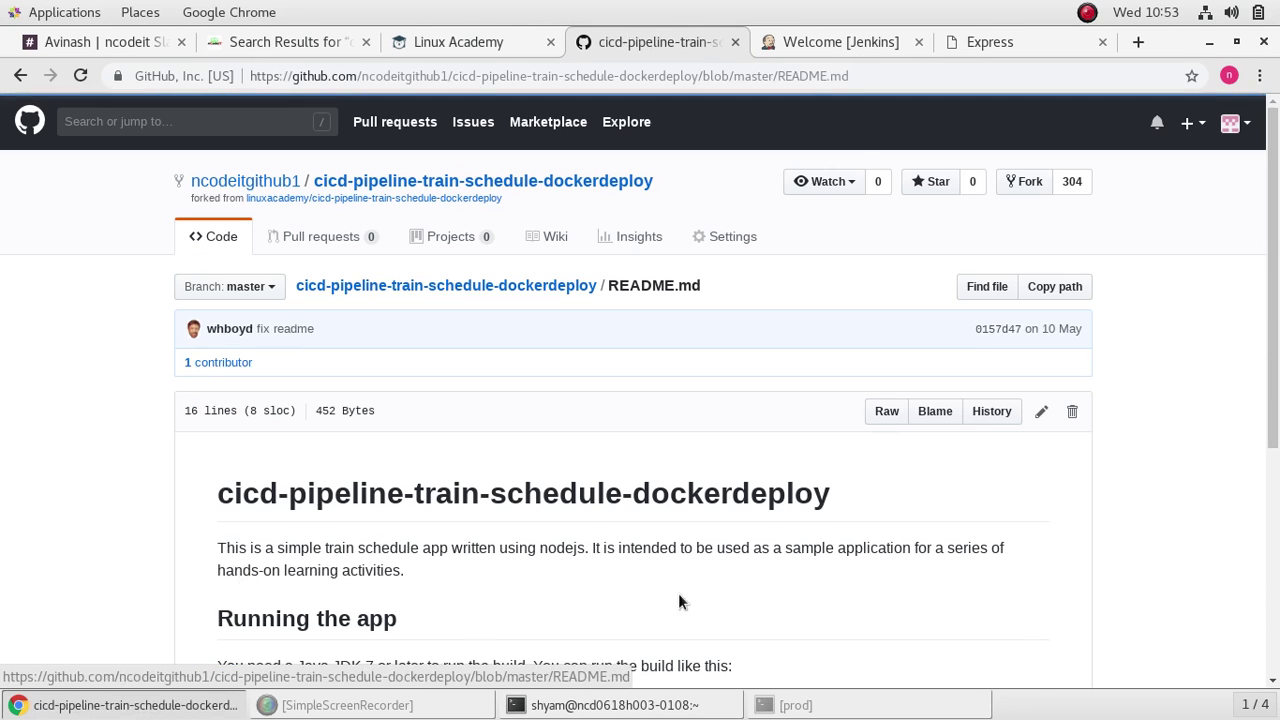
scroll(839, 497, down, 4)
scroll(868, 372, up, 2)
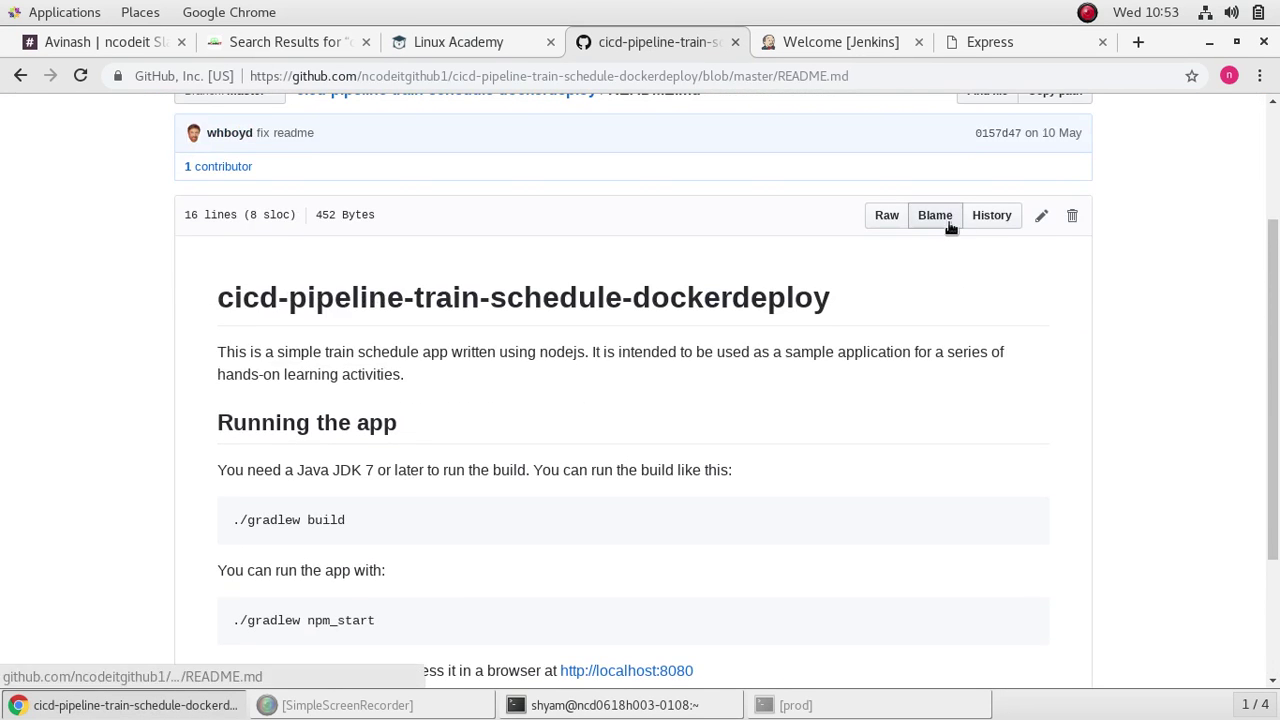
click(1040, 215)
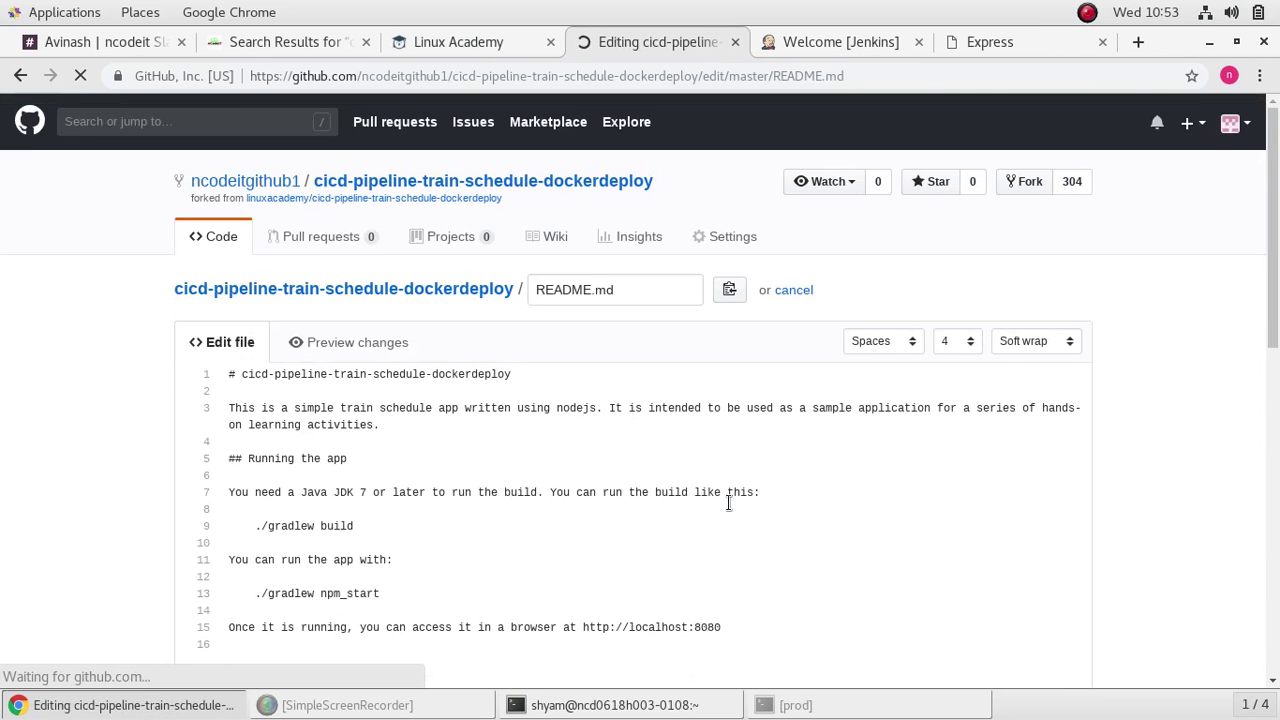
scroll(756, 443, down, 5)
scroll(756, 443, up, 3)
scroll(756, 443, up, 2)
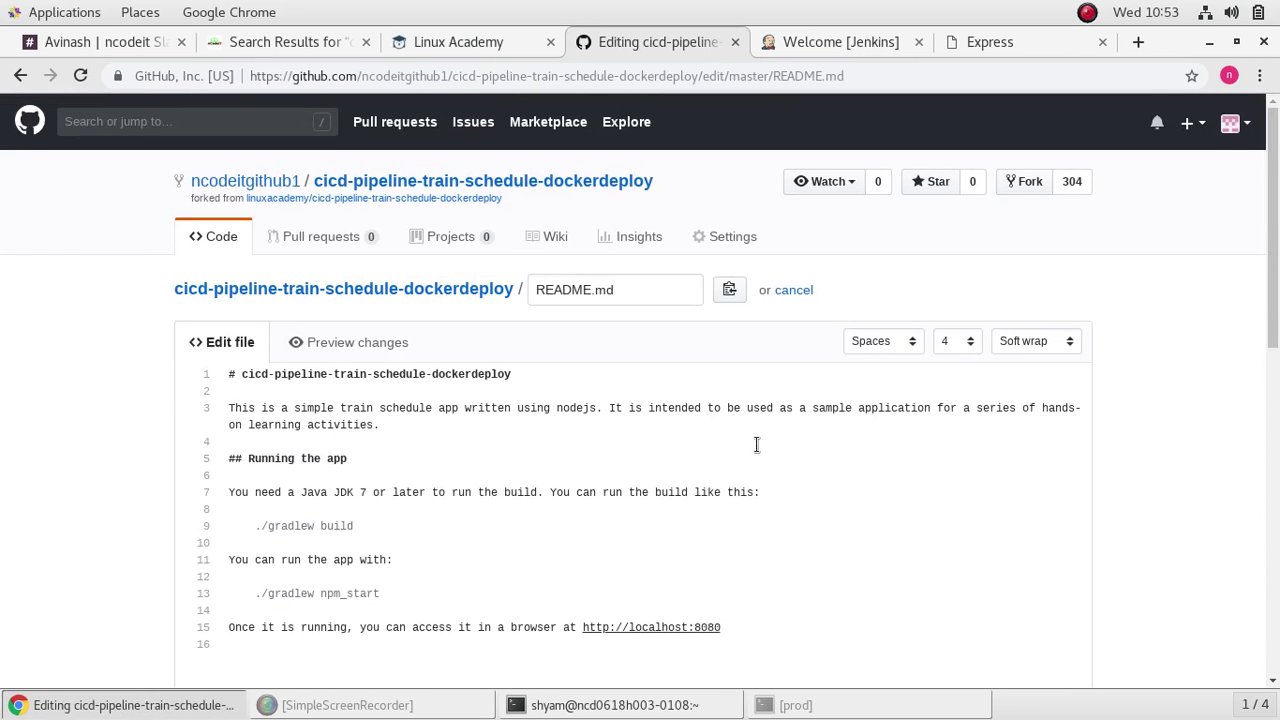
scroll(334, 425, down, 8)
scroll(333, 424, down, 2)
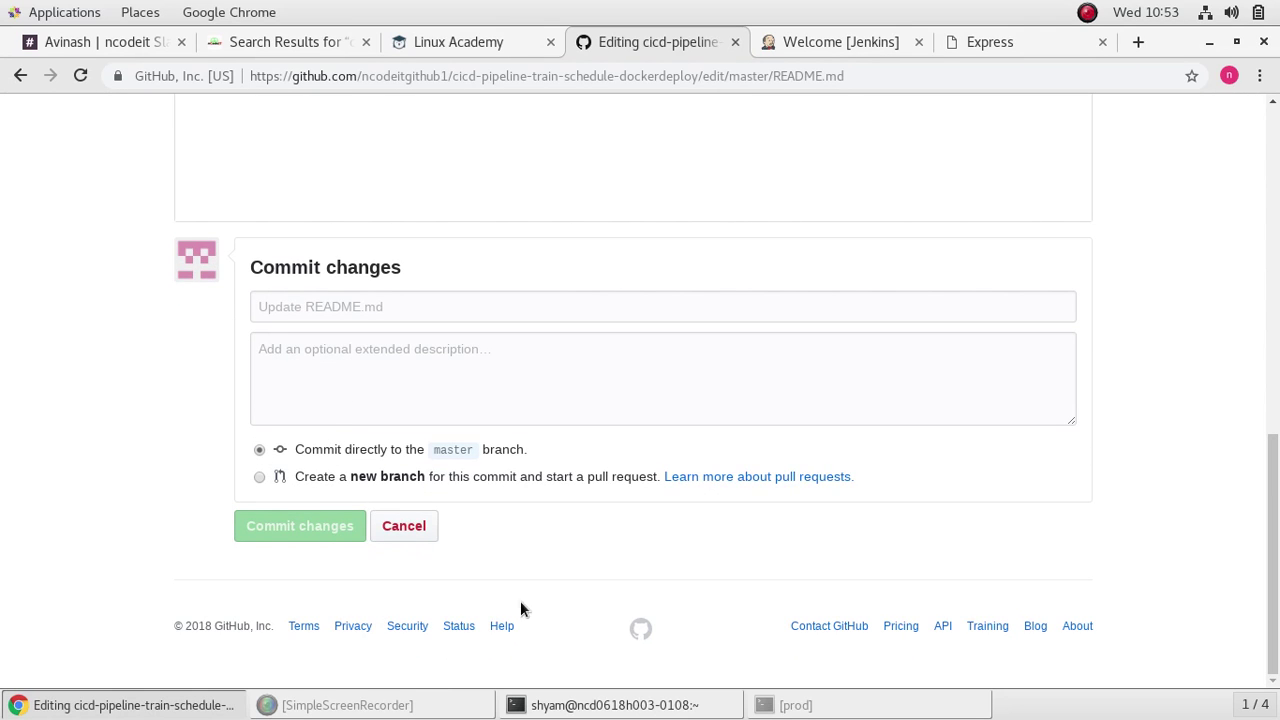
click(403, 527)
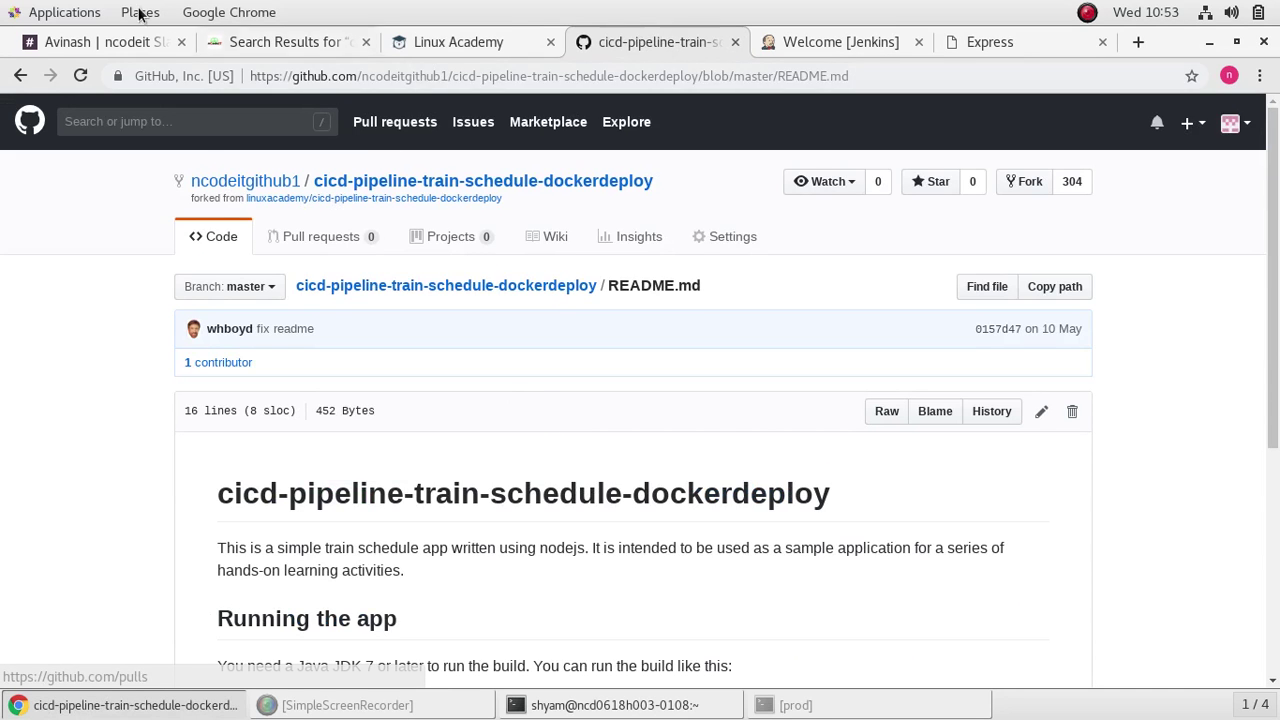
click(275, 42)
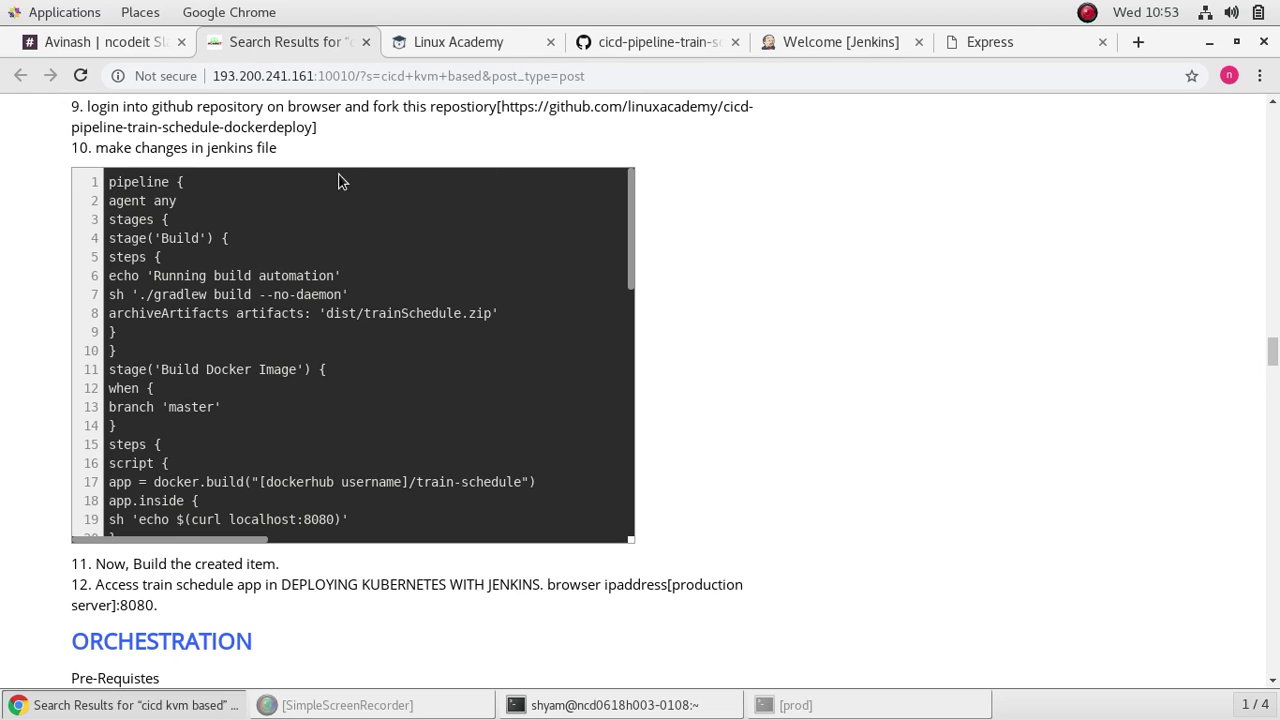
click(652, 50)
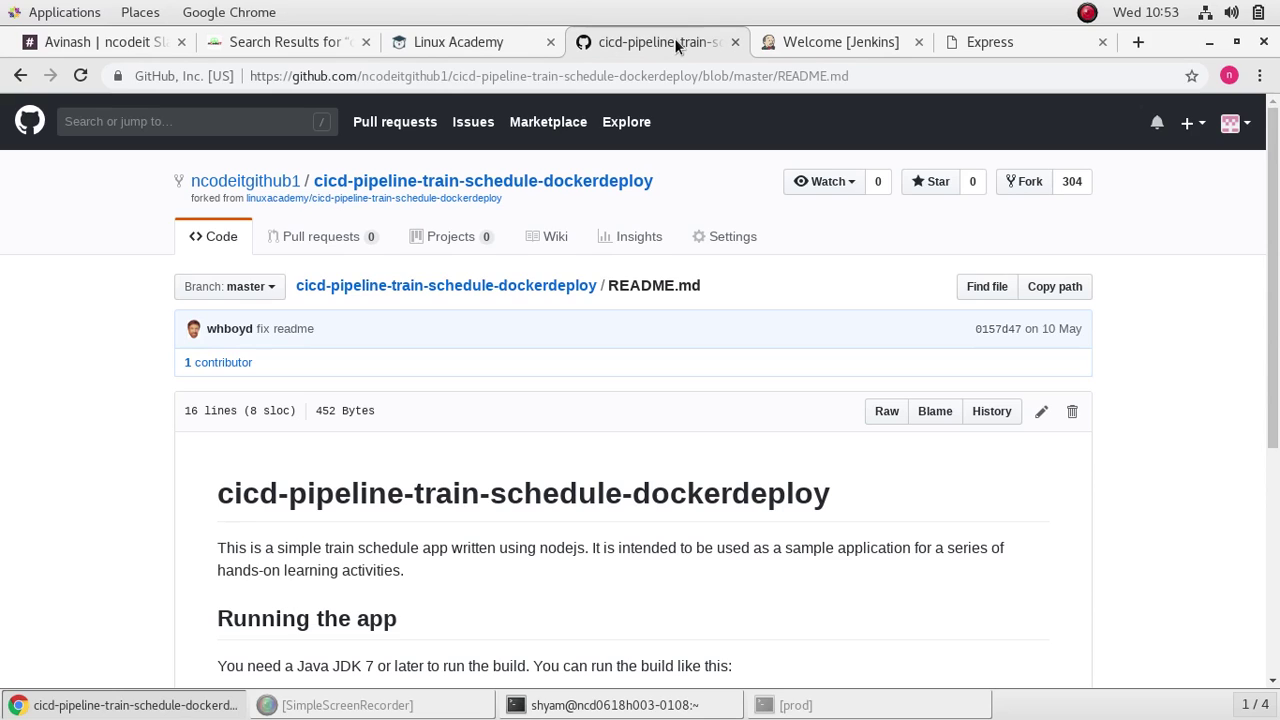
scroll(449, 362, down, 2)
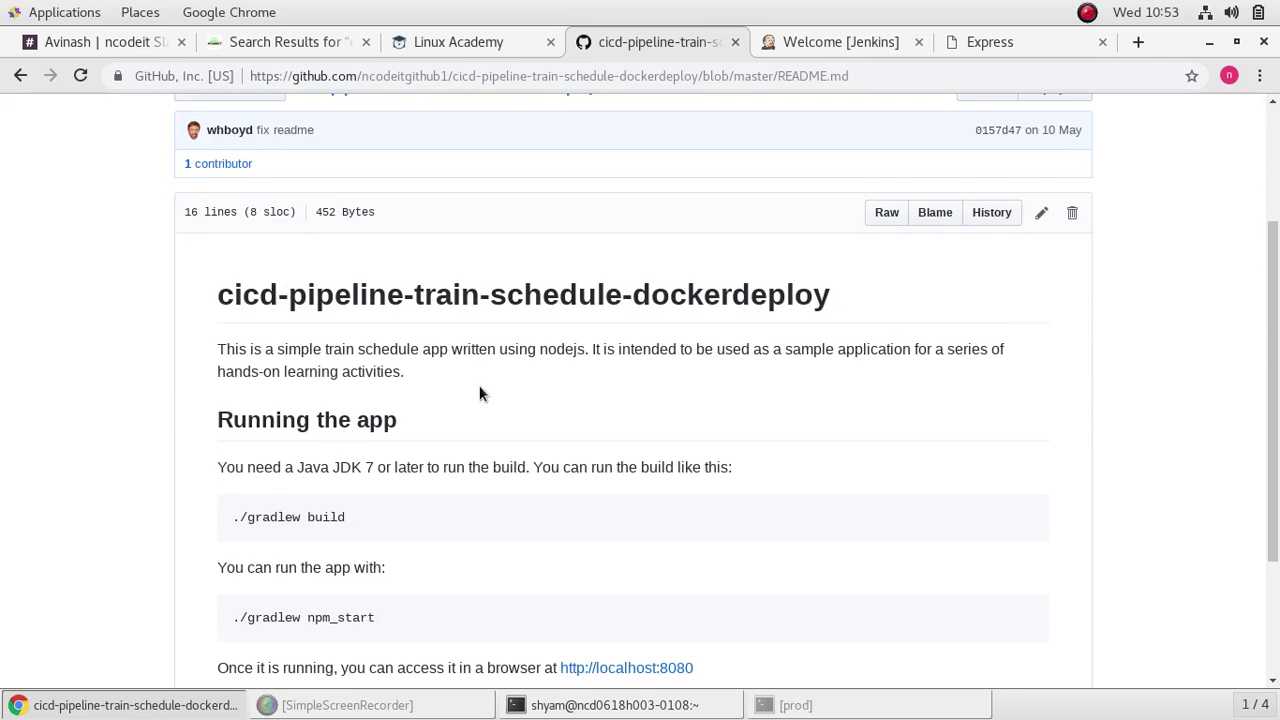
scroll(480, 391, up, 2)
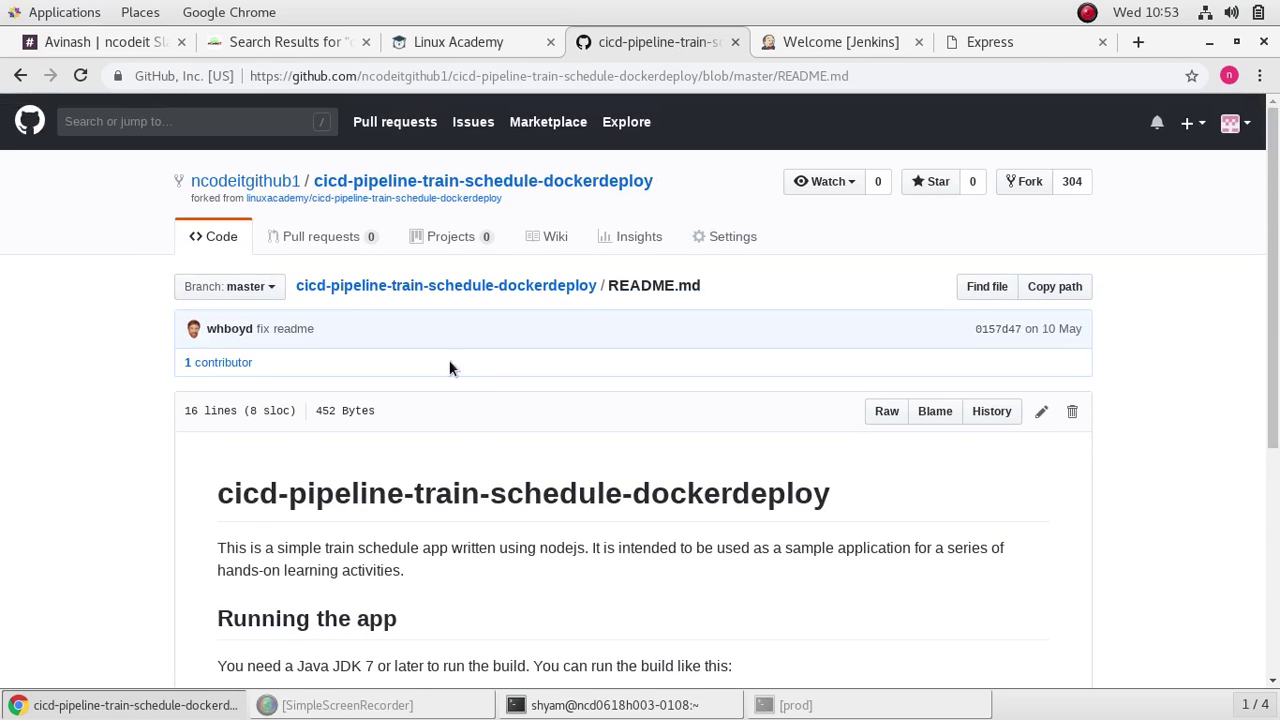
Step: Open the Jenkinsfile from the forked repository's main file list
click(440, 287)
scroll(529, 464, down, 5)
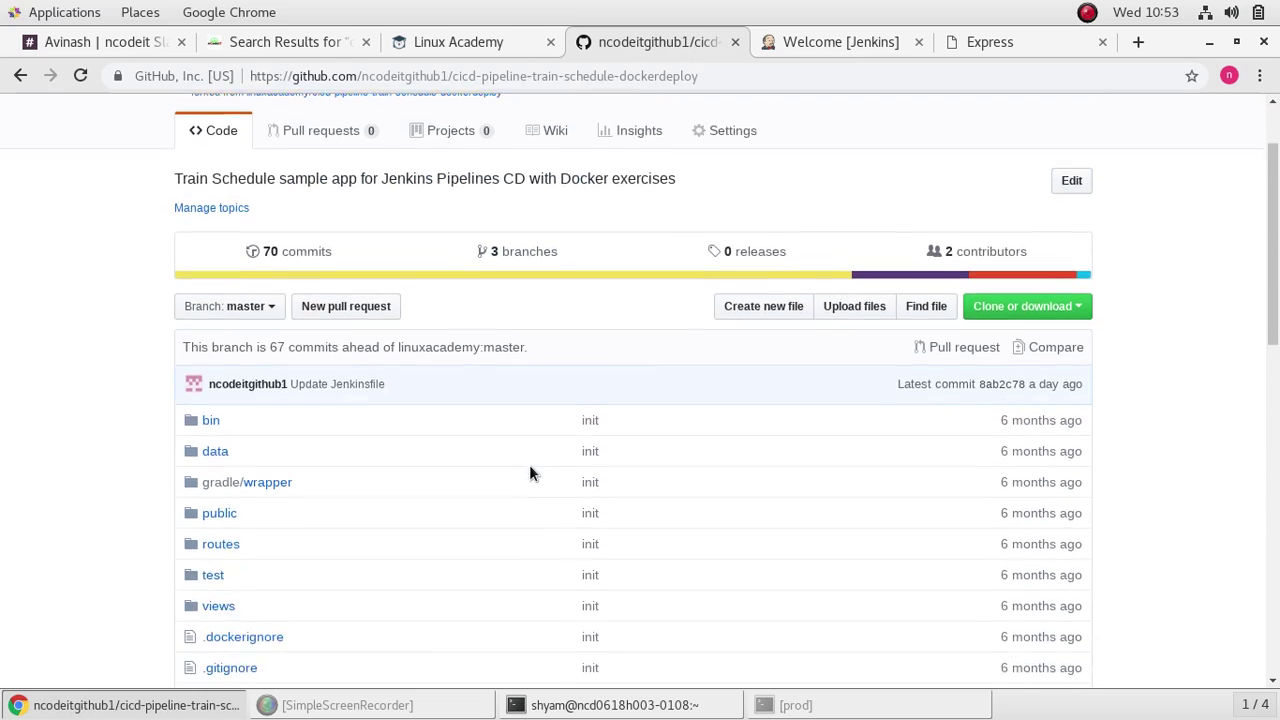
scroll(532, 468, down, 1)
scroll(532, 468, up, 1)
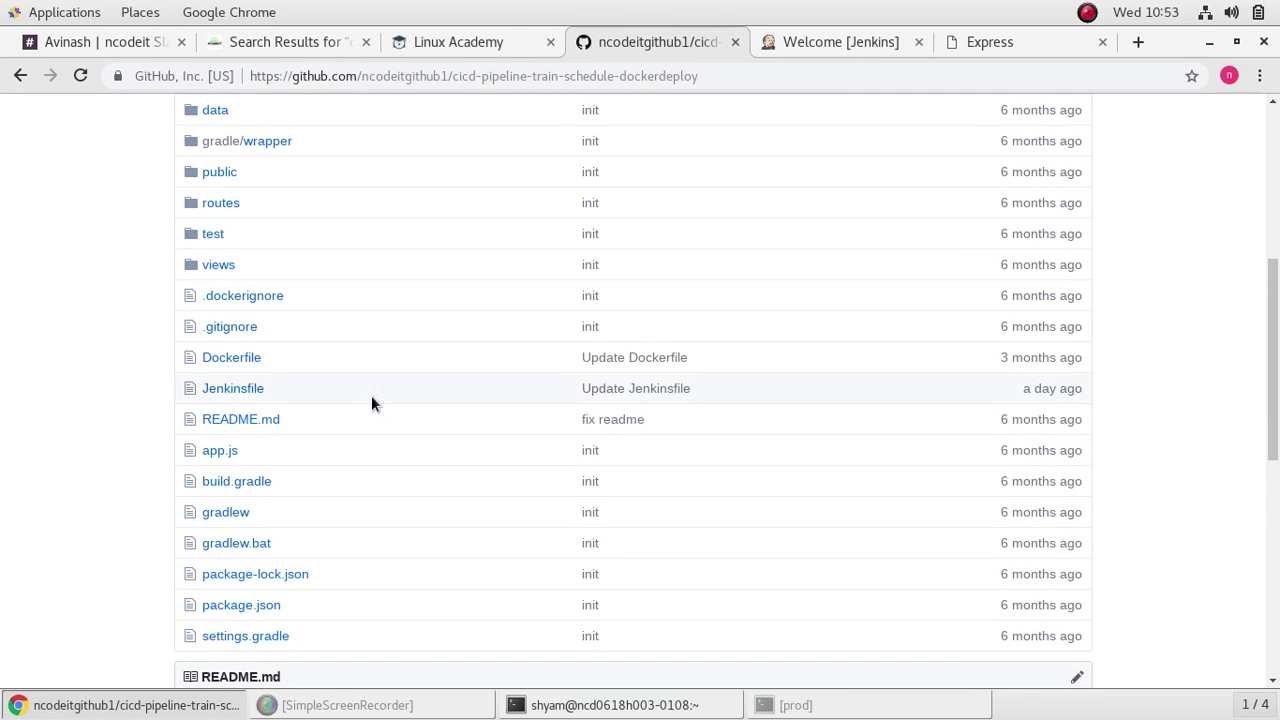
click(208, 392)
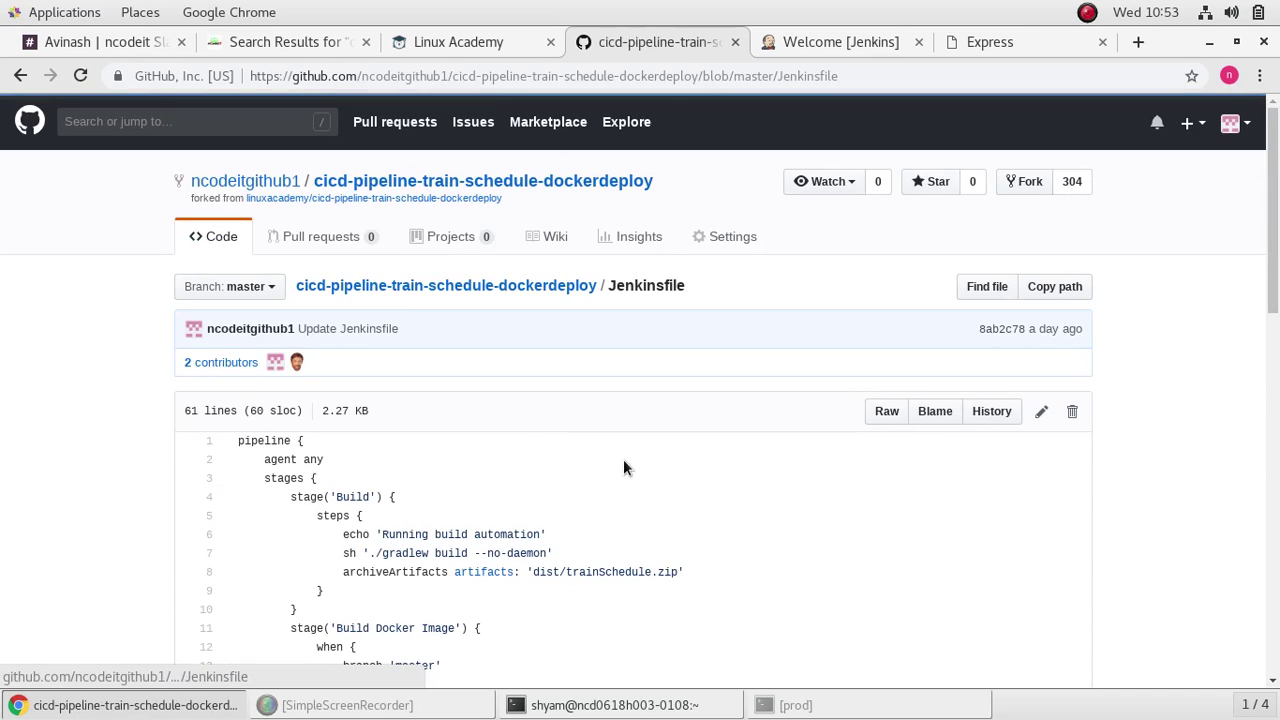
scroll(640, 455, down, 1)
scroll(670, 457, down, 1)
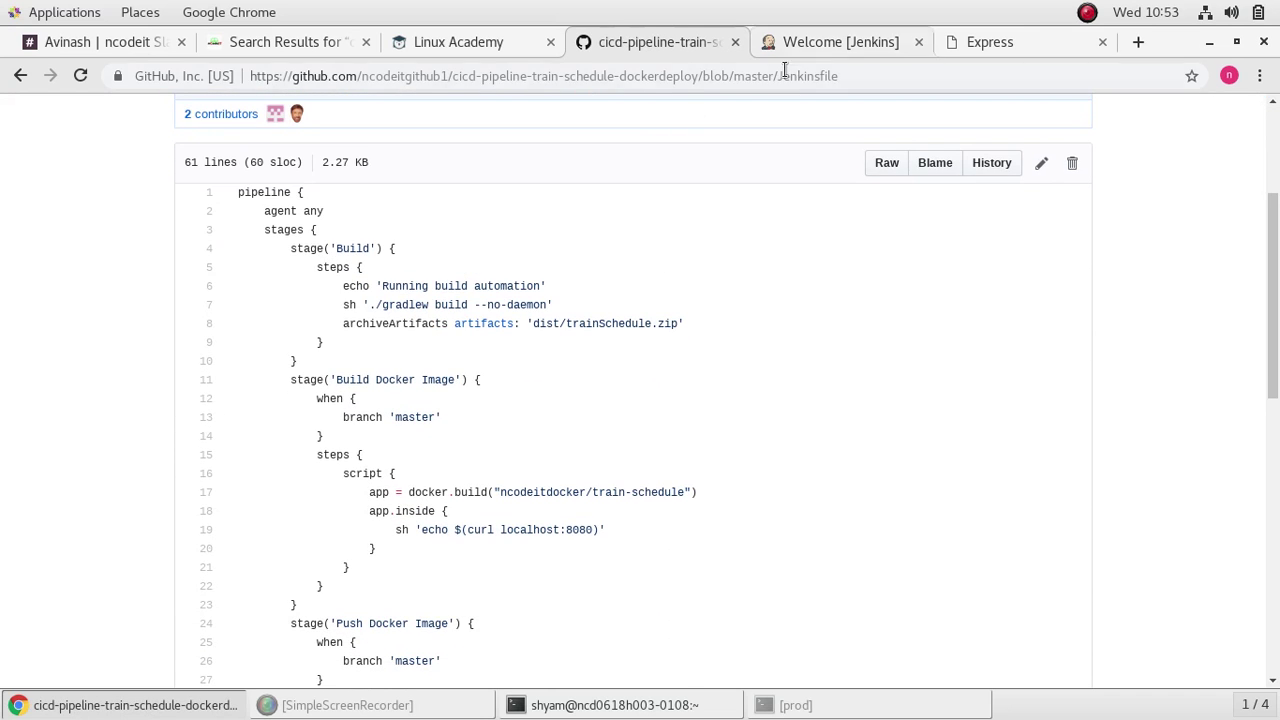
Step: Change the push stage credential from 'docker_hub_login' to 'dockerkey' and commit to master
click(272, 41)
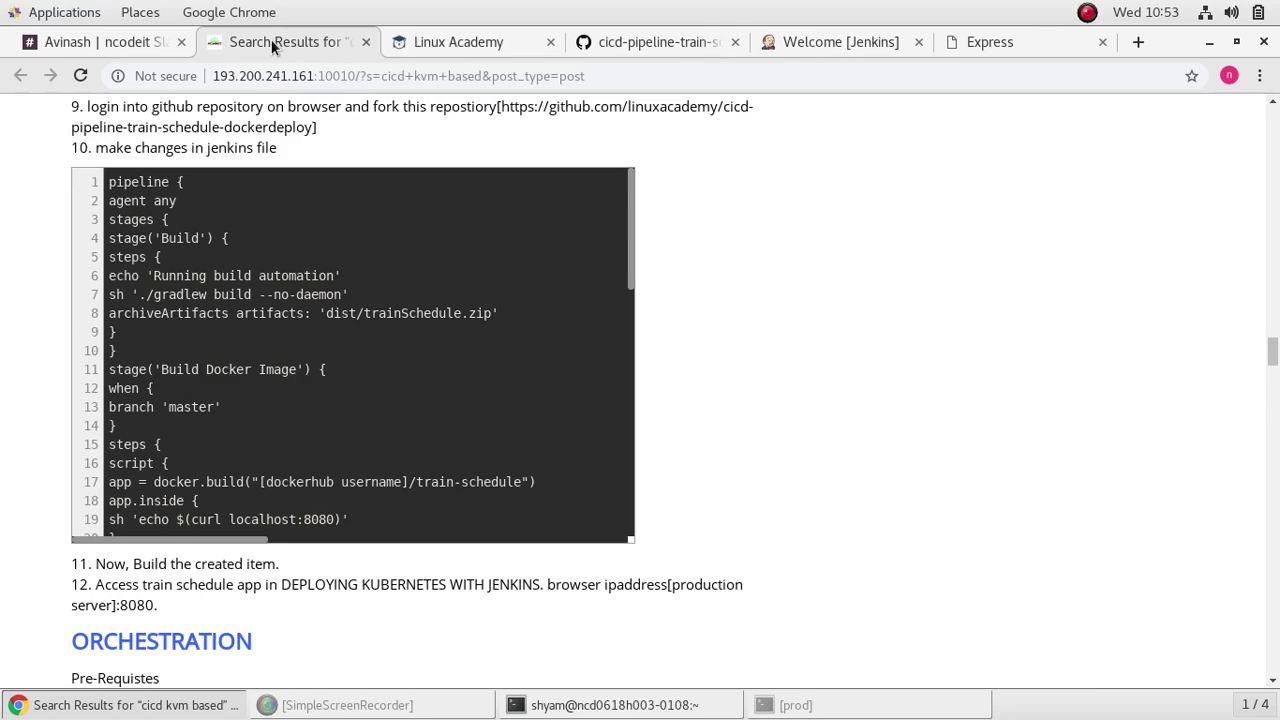
scroll(462, 315, up, 1)
scroll(463, 320, down, 2)
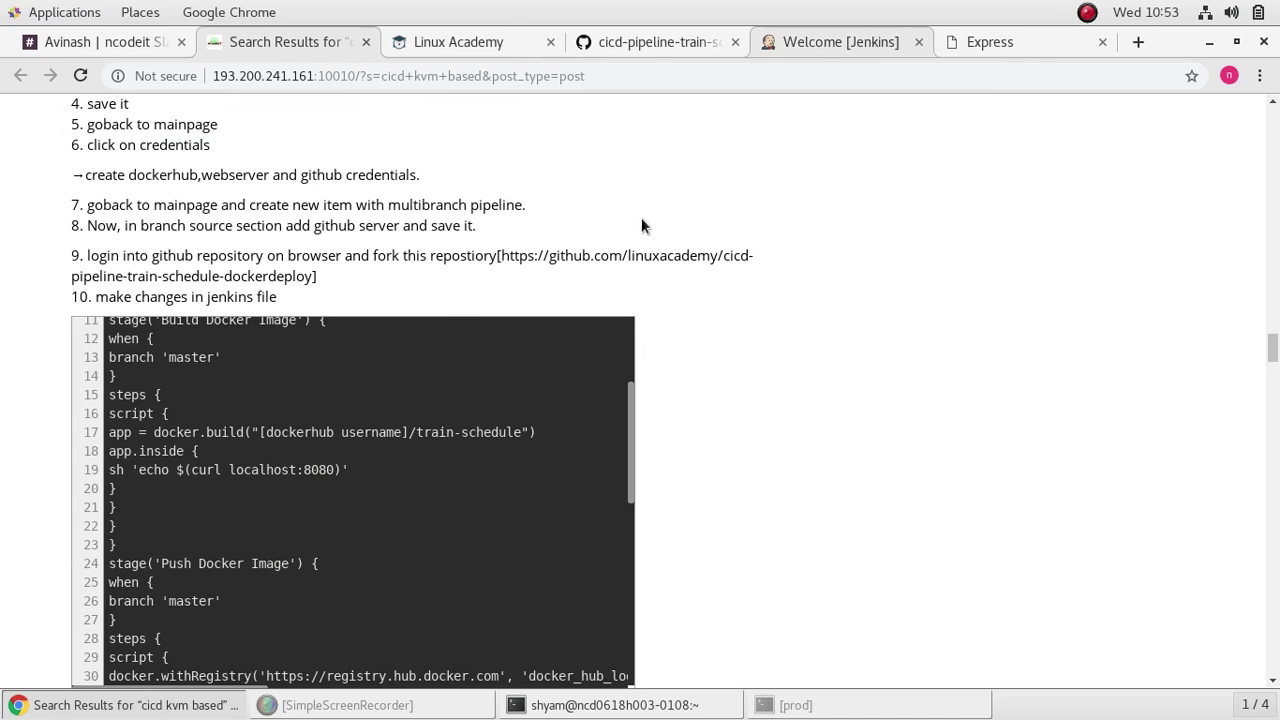
scroll(451, 466, down, 1)
scroll(451, 466, down, 3)
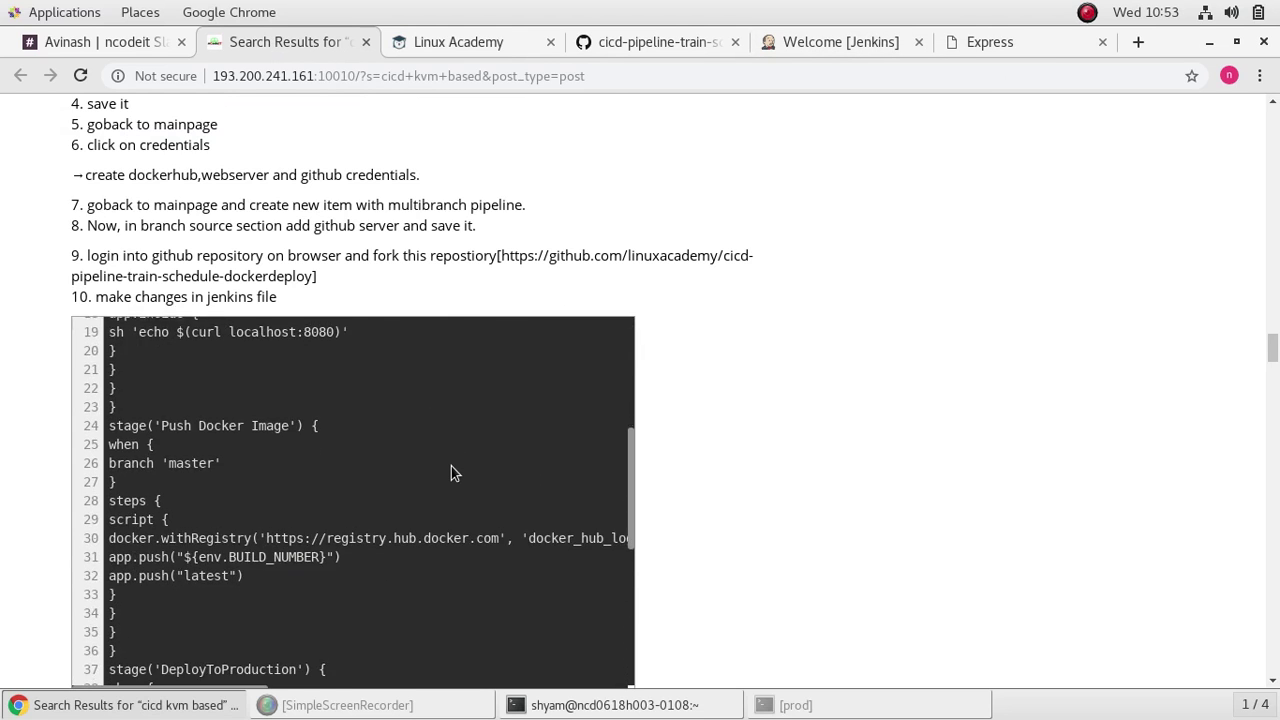
scroll(1003, 443, down, 3)
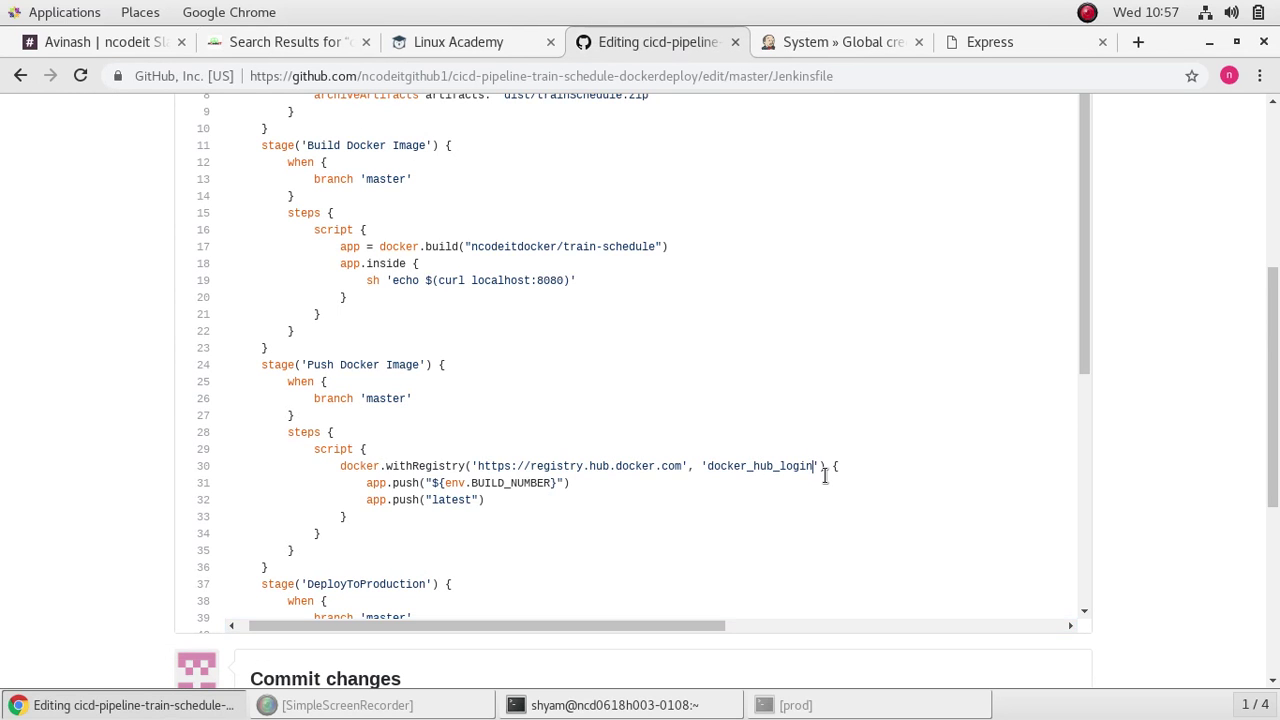
key(BackSpace)
key(BackSpace)
key(BackSpace)
key(BackSpace)
key(BackSpace)
key(BackSpace)
key(BackSpace)
key(BackSpace)
key(BackSpace)
key(BackSpace)
key(BackSpace)
key(BackSpace)
key(BackSpace)
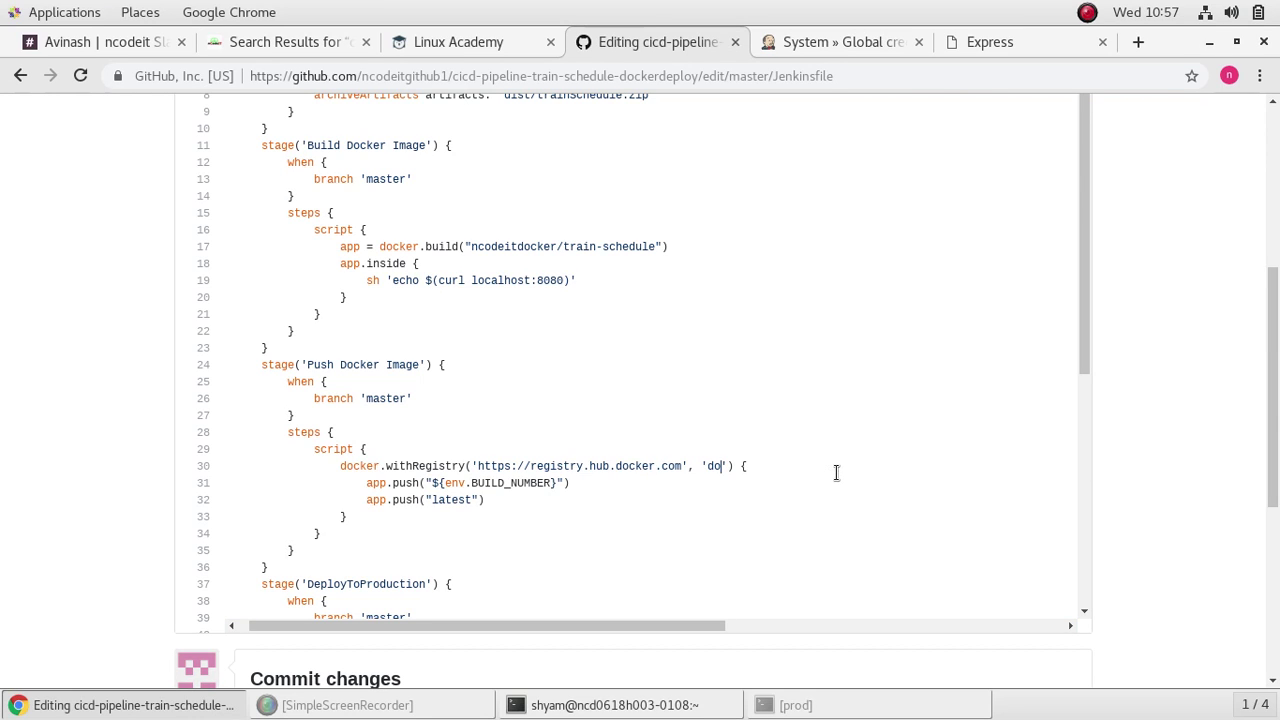
text(ckerkey)
scroll(849, 477, down, 10)
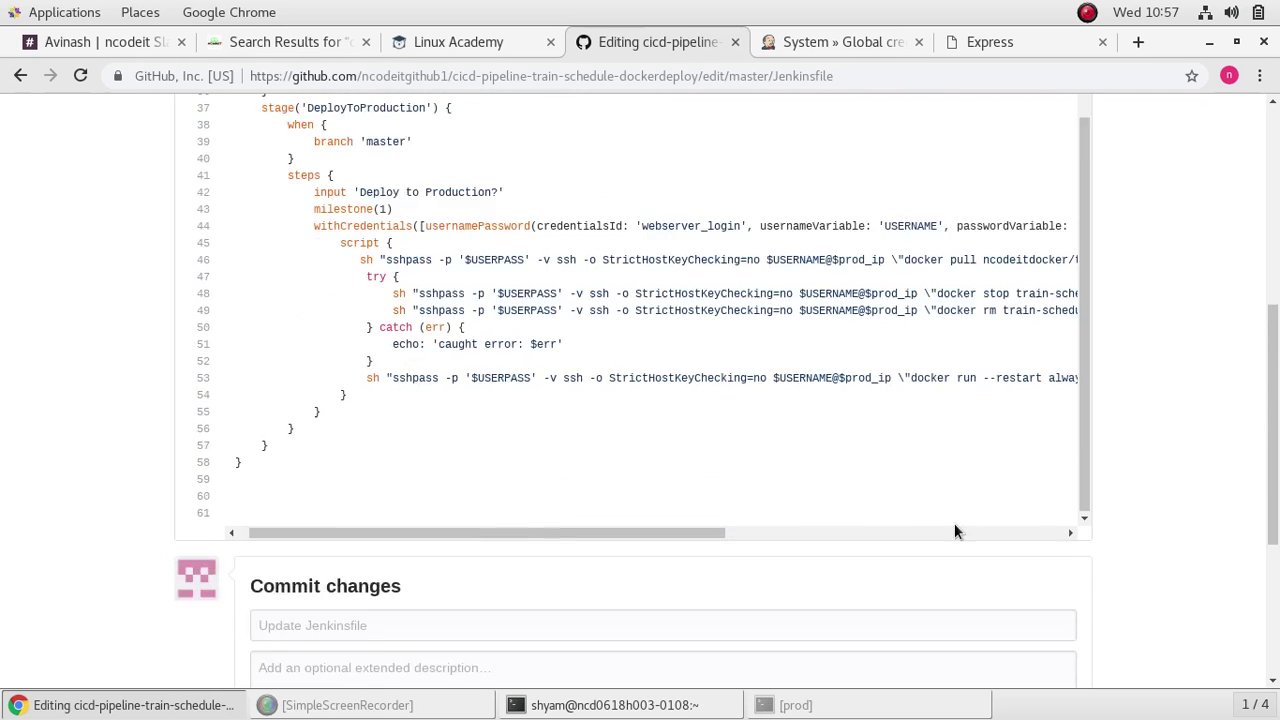
click(306, 640)
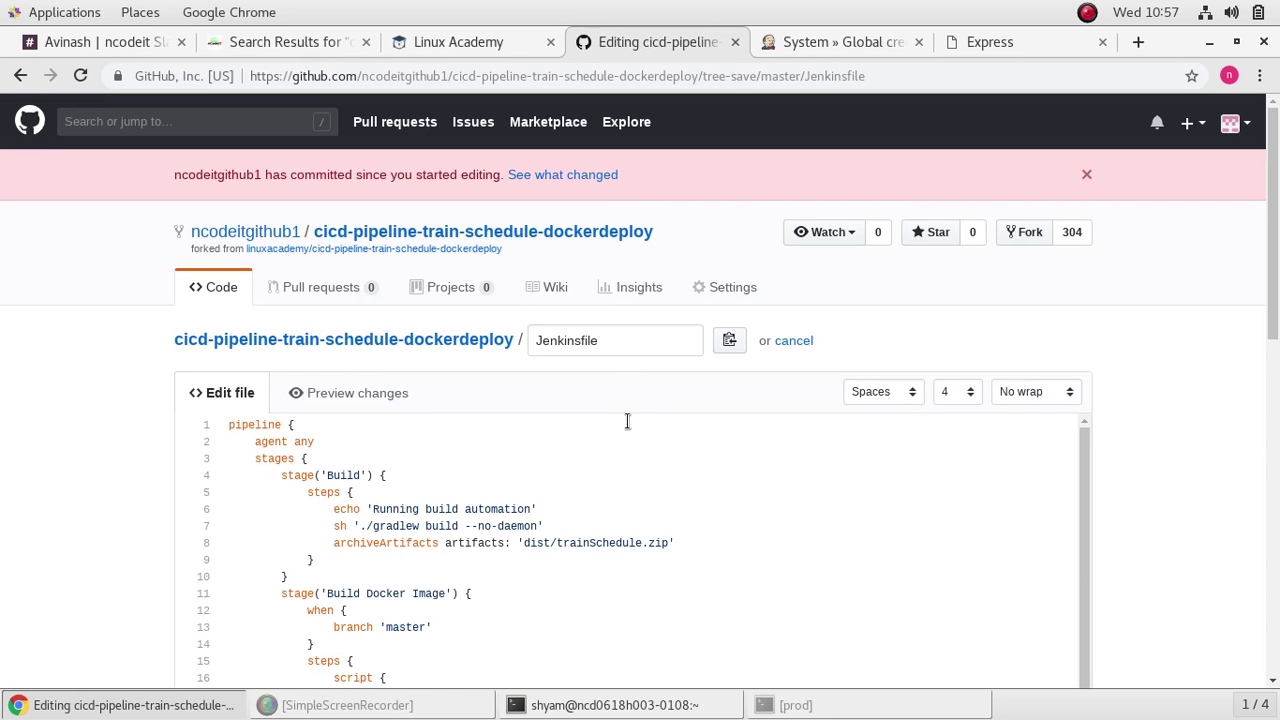
Step: Return to the Jenkins dashboard and open dockerproject's branch list
scroll(680, 480, down, 4)
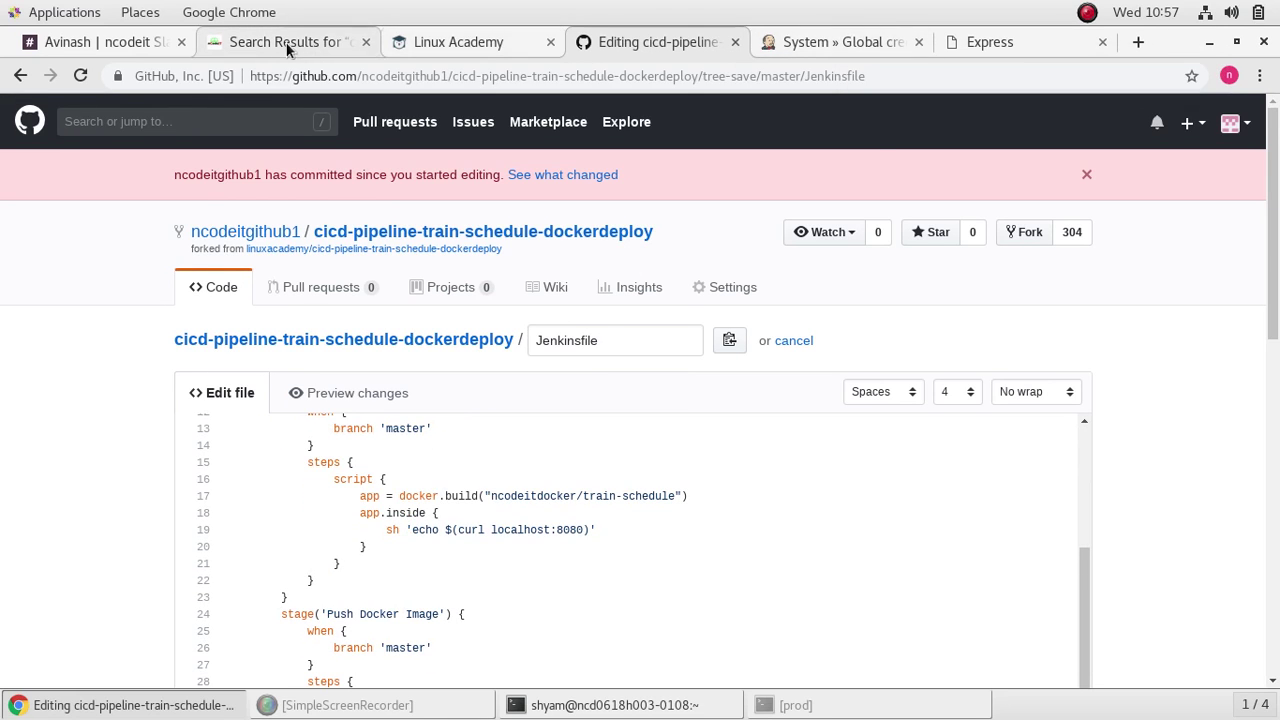
click(837, 44)
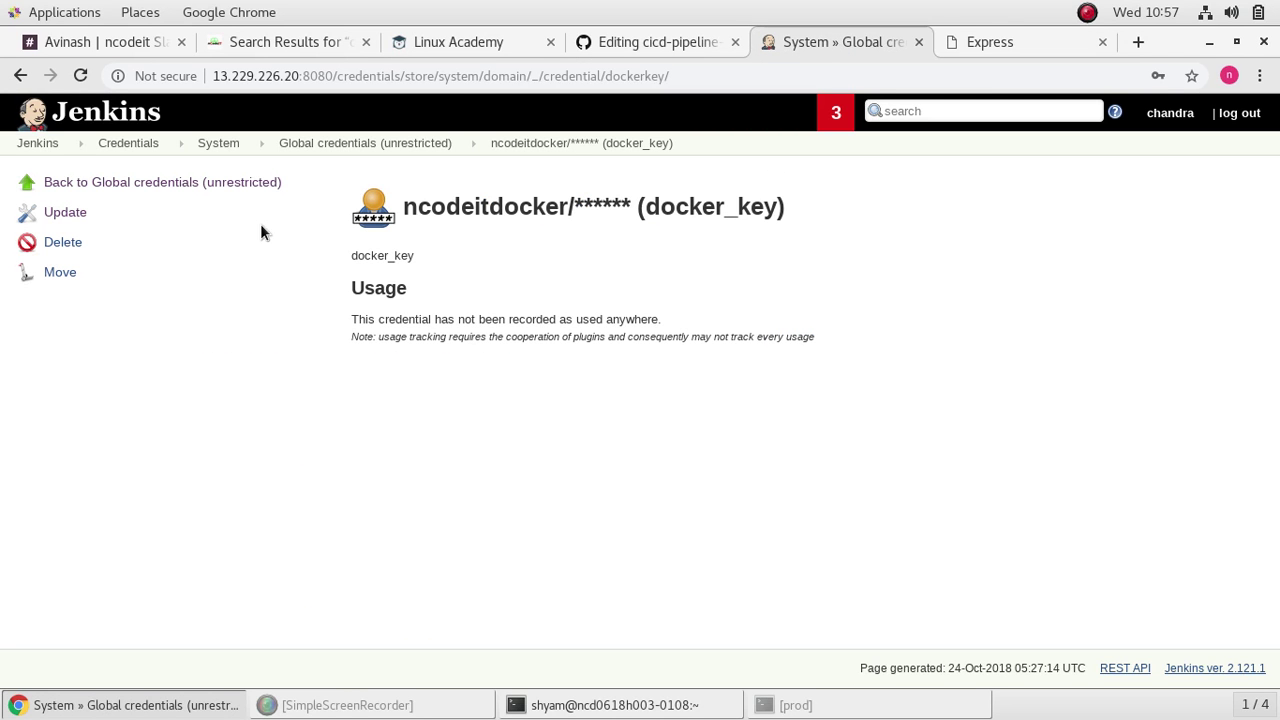
click(43, 148)
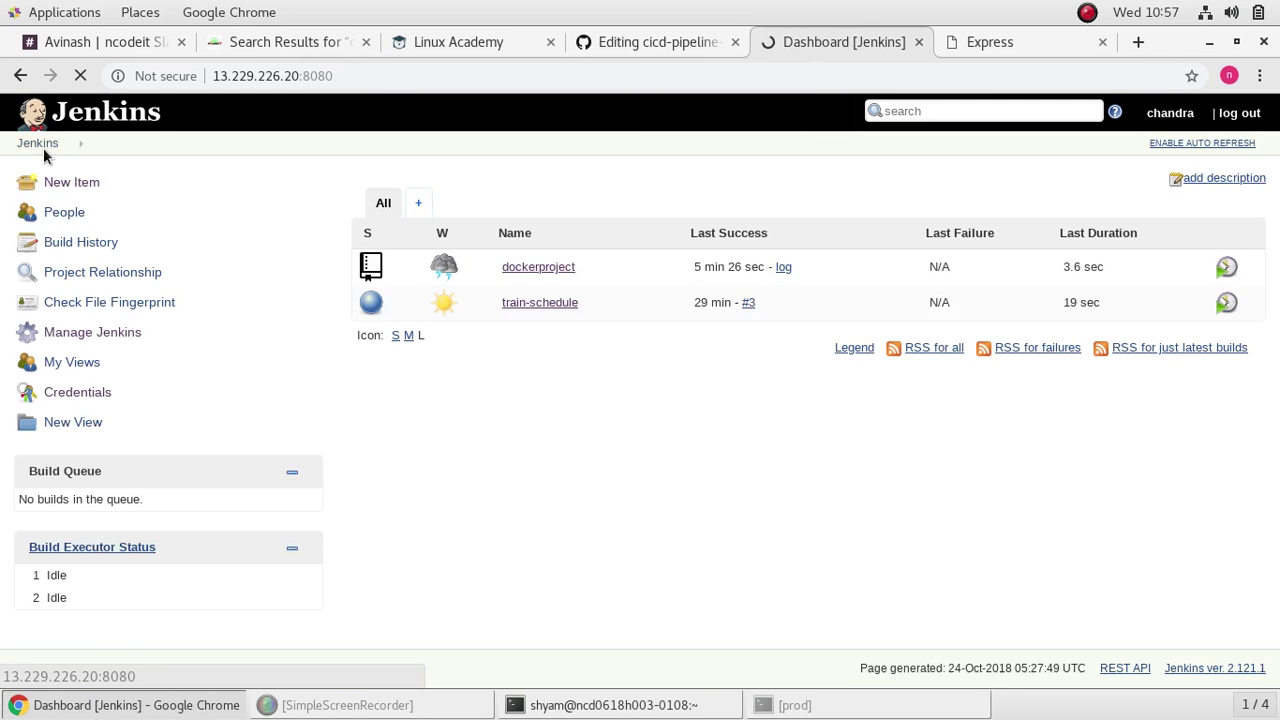
click(531, 267)
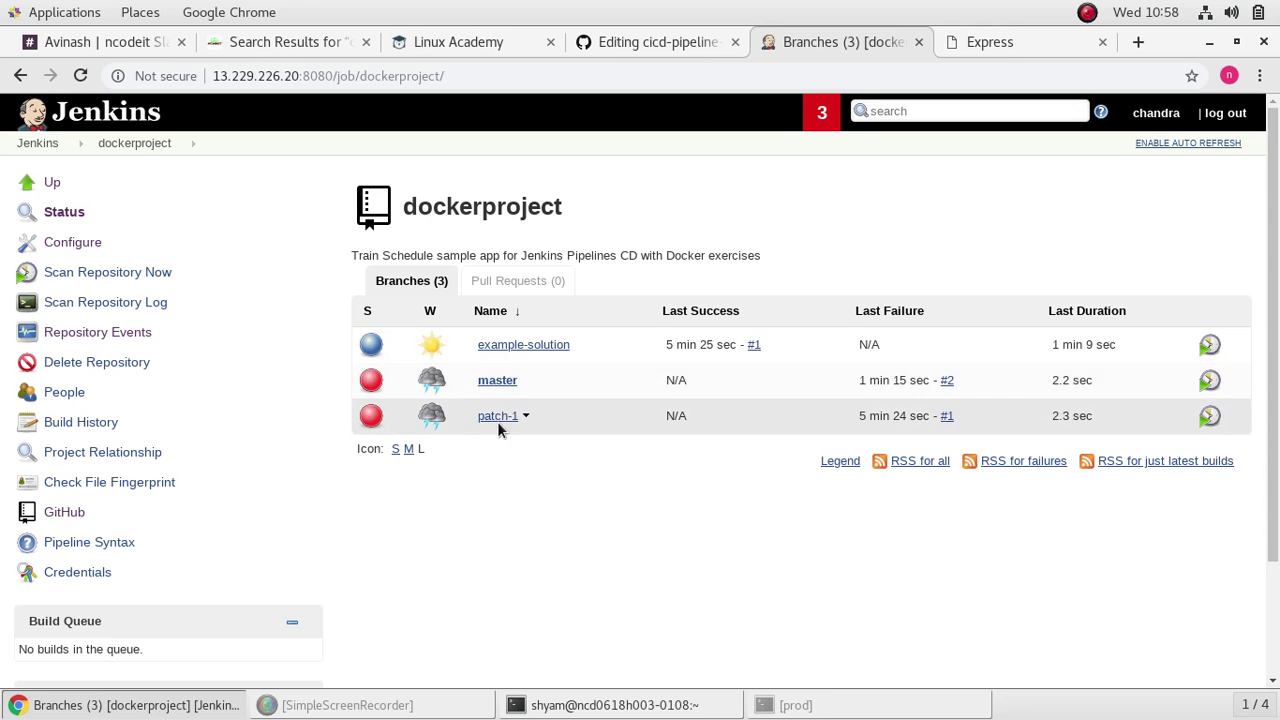
Step: Open the master branch's failed build #2 console output and read through the error
click(497, 380)
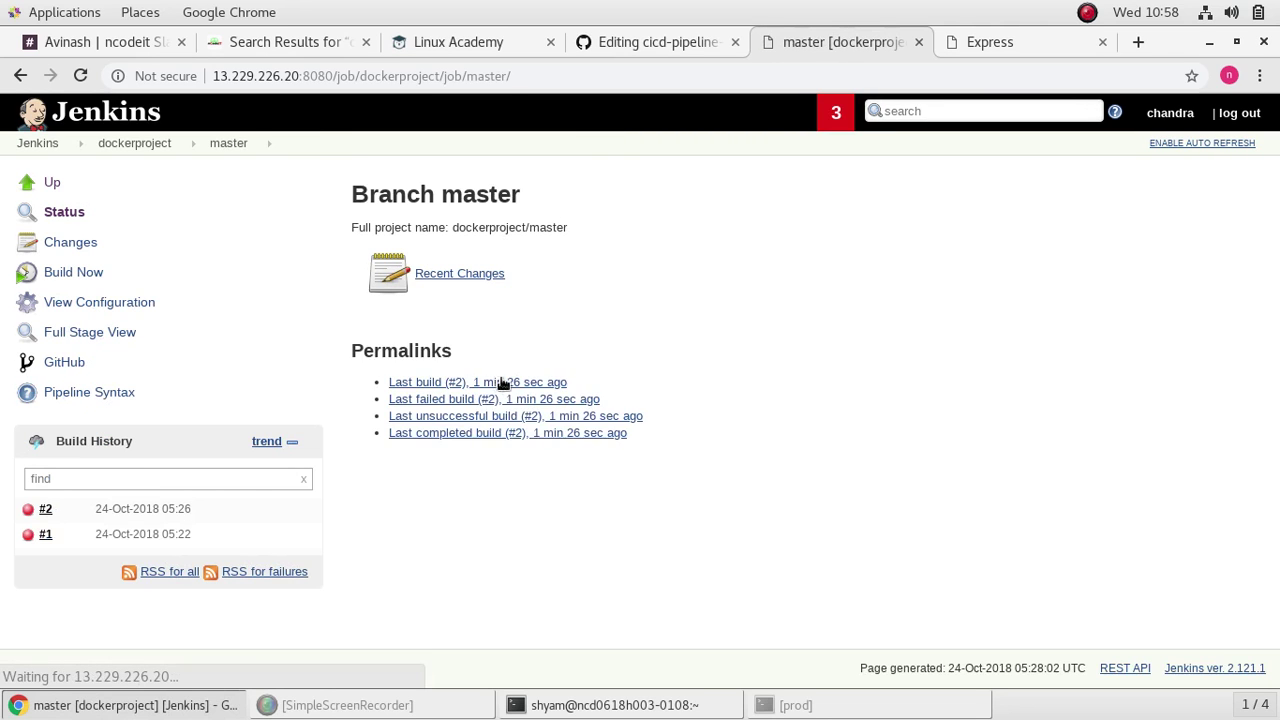
click(28, 512)
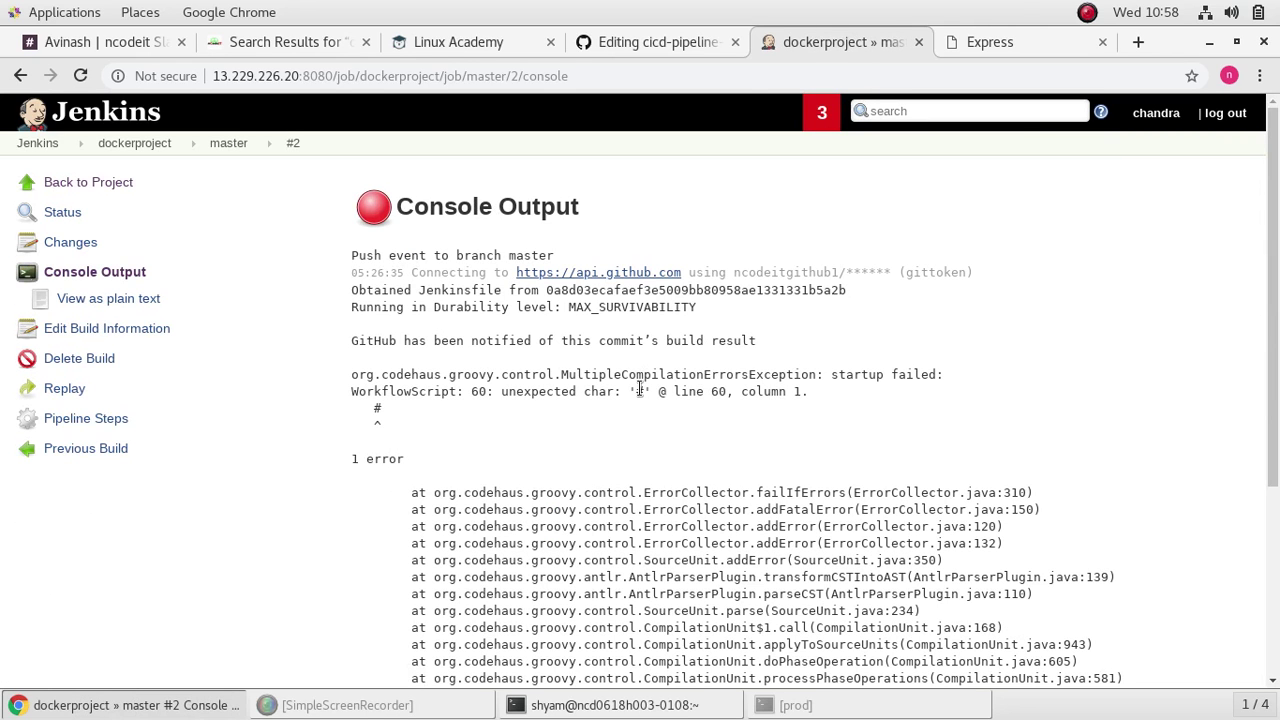
scroll(641, 391, down, 5)
scroll(643, 392, up, 5)
scroll(643, 392, down, 5)
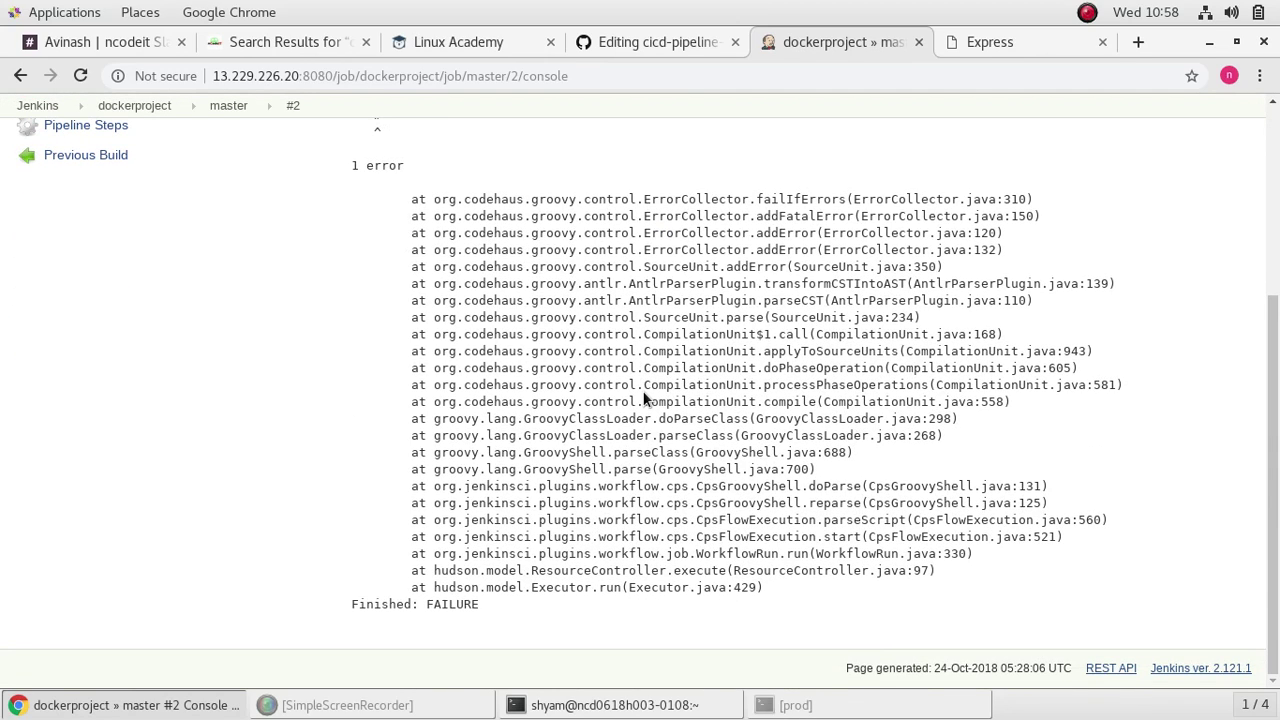
scroll(643, 398, up, 5)
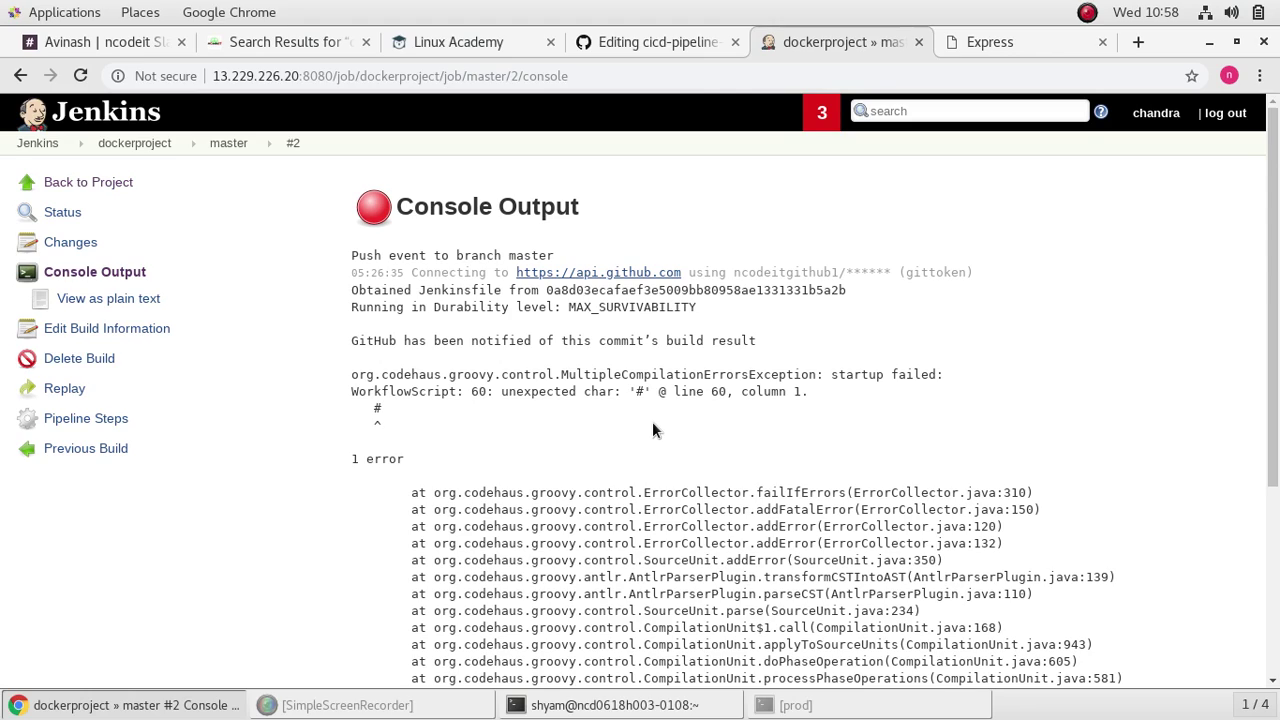
scroll(653, 425, down, 5)
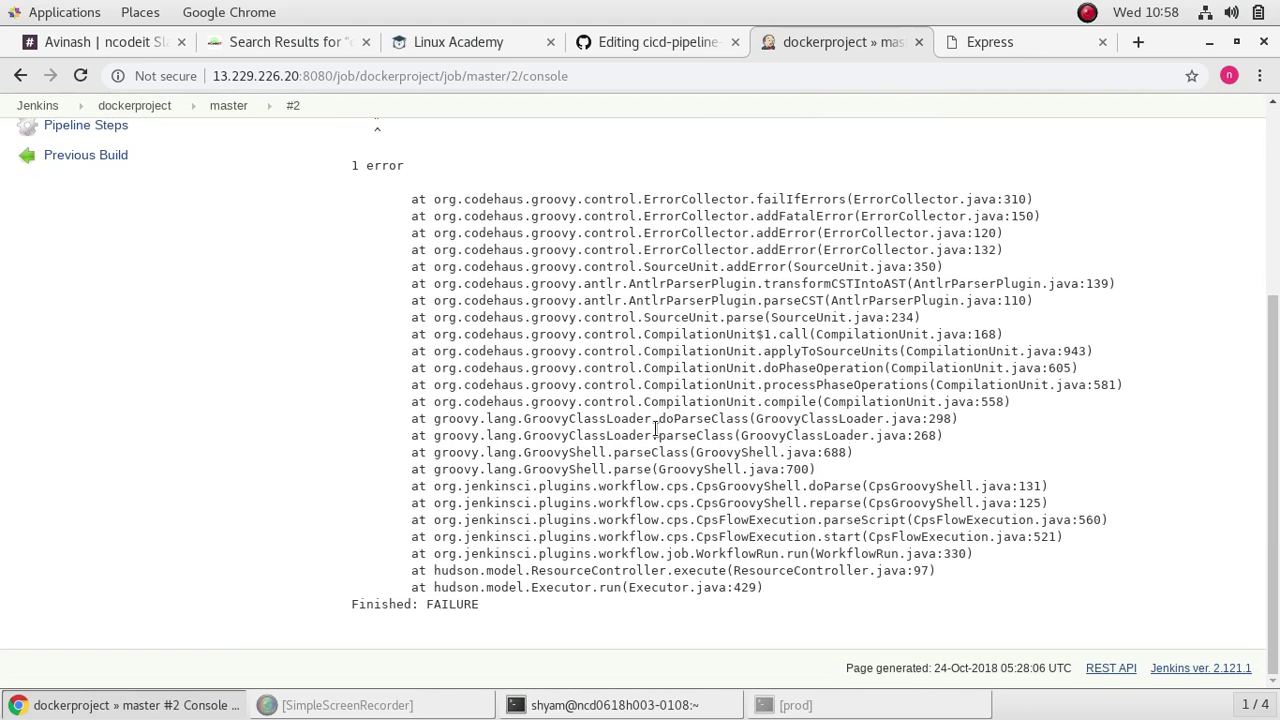
scroll(655, 427, up, 3)
scroll(655, 428, down, 3)
scroll(650, 440, up, 6)
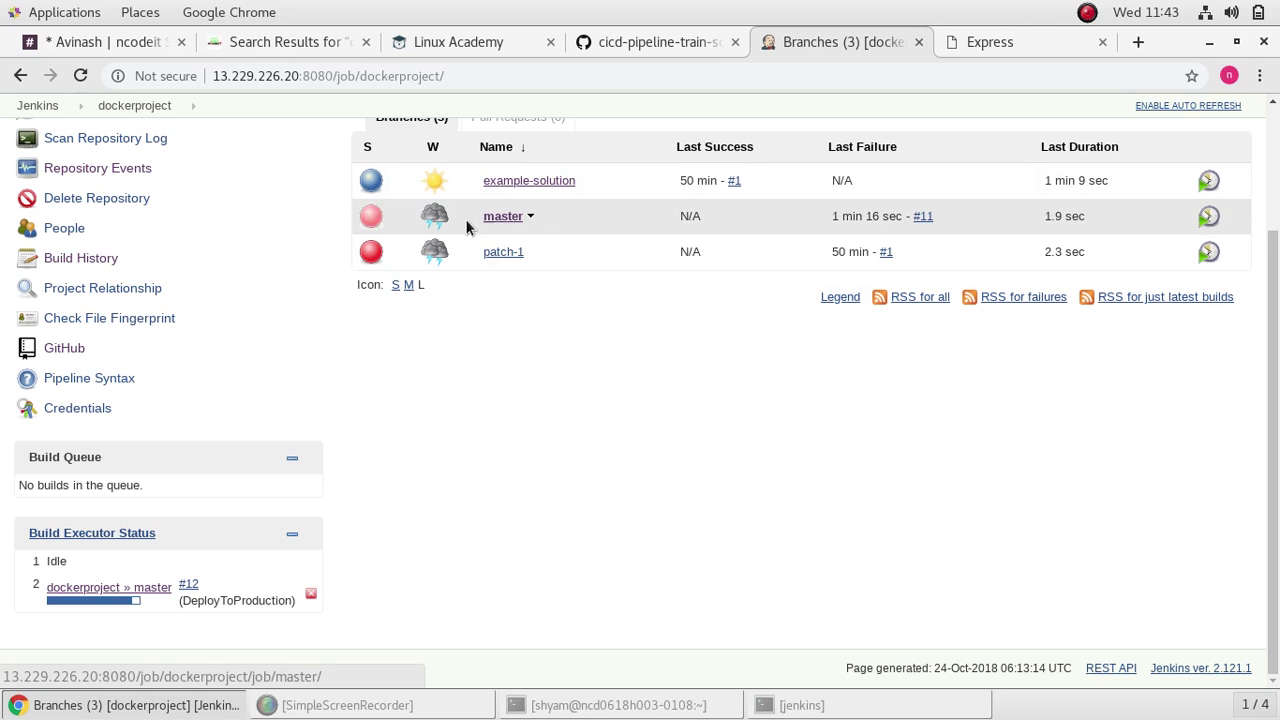
Step: Open the dockerproject » master branch page from Build Executor Status
mouse_move(436, 221)
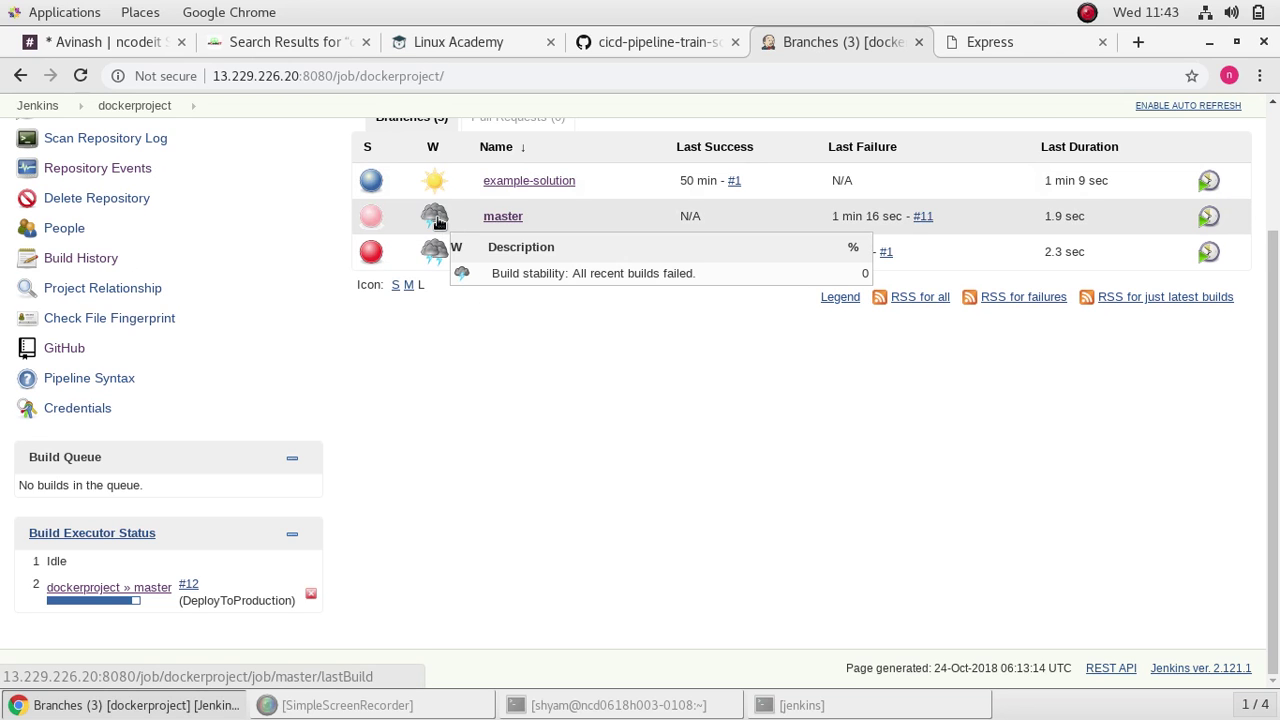
mouse_move(379, 220)
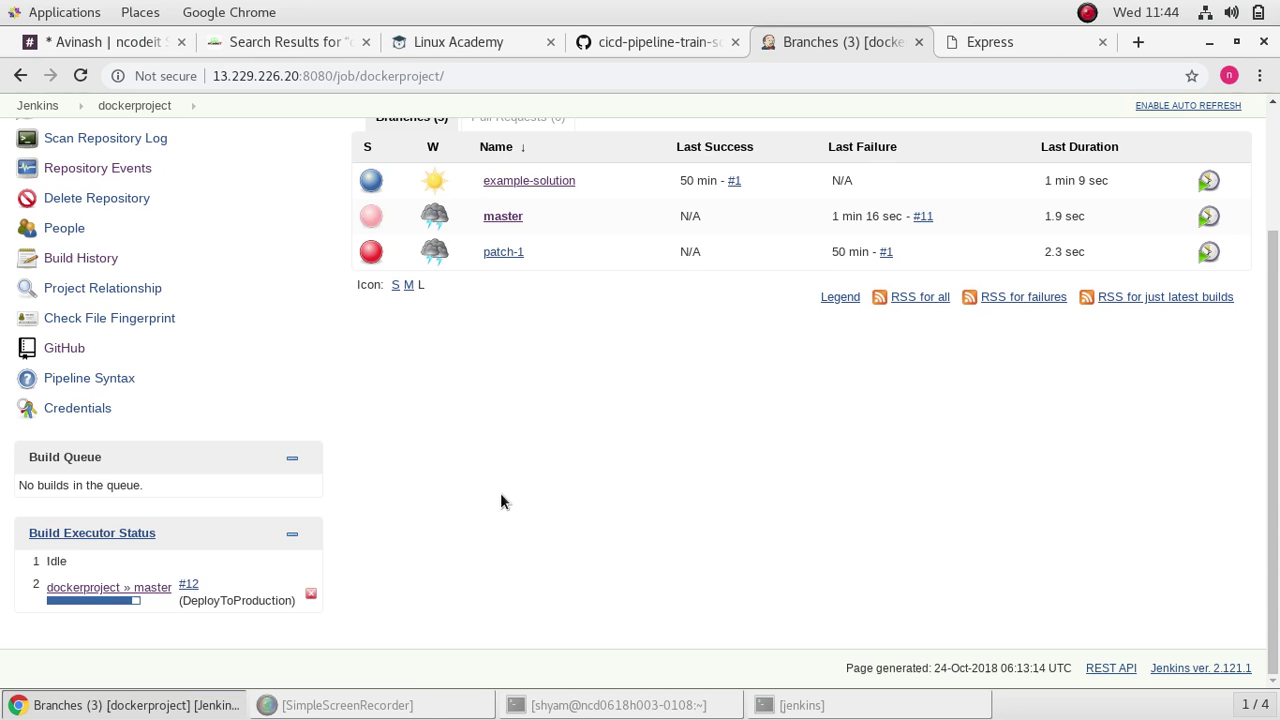
click(117, 589)
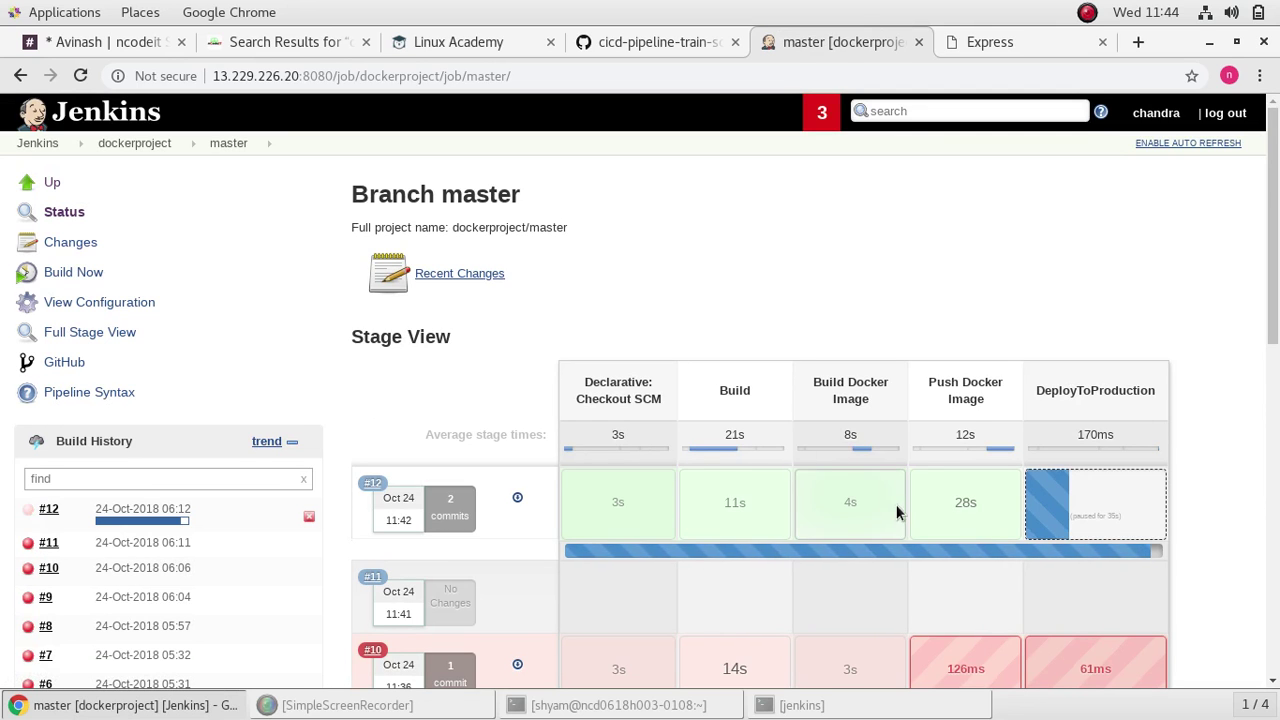
scroll(745, 510, down, 4)
mouse_move(724, 478)
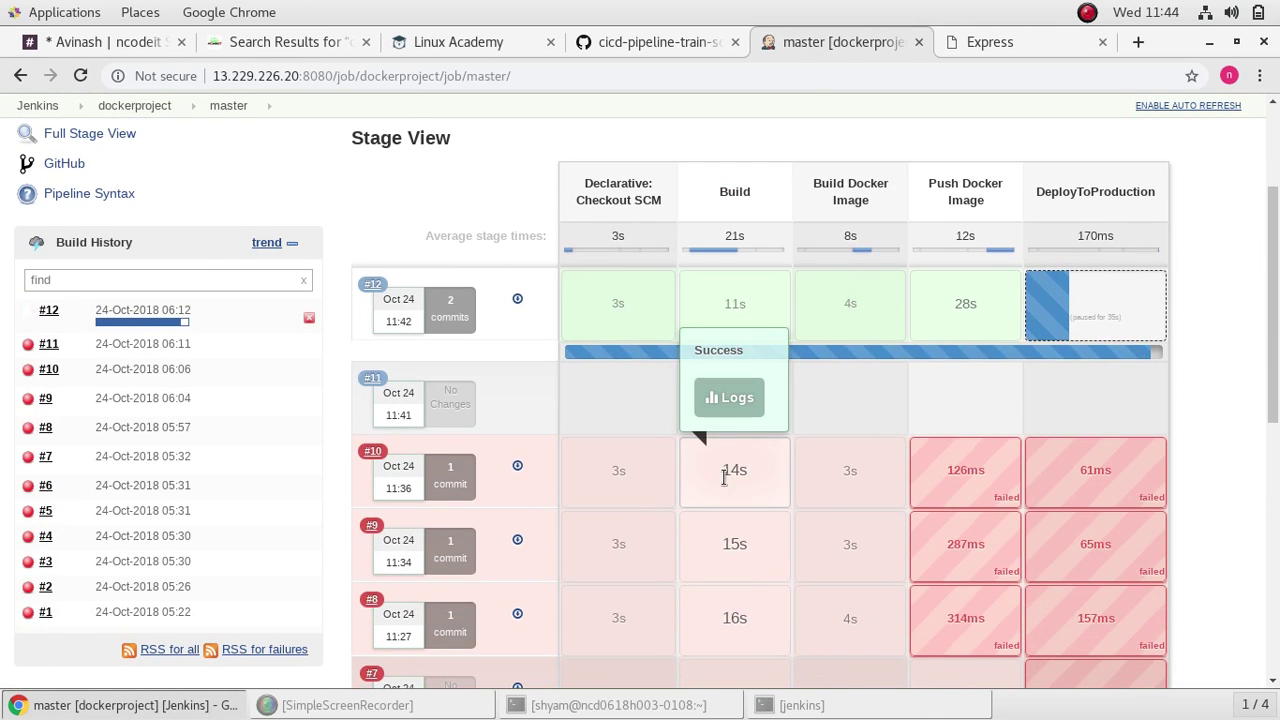
mouse_move(928, 668)
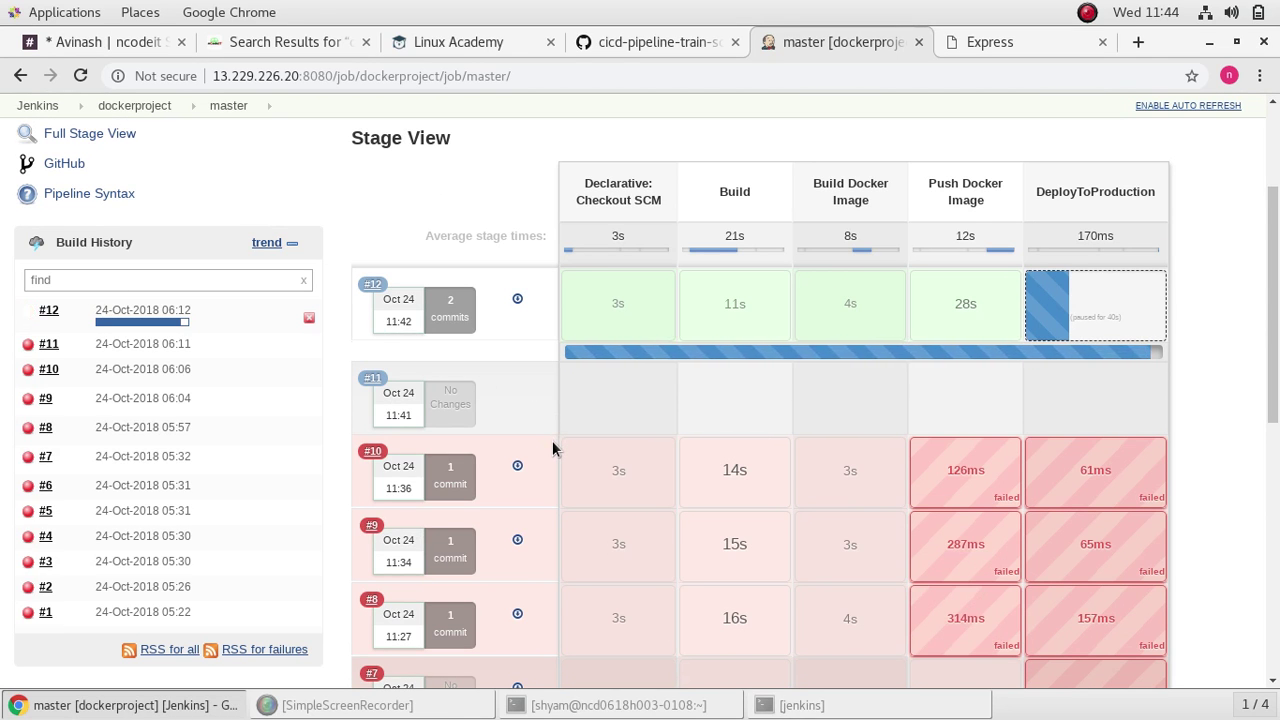
mouse_move(565, 463)
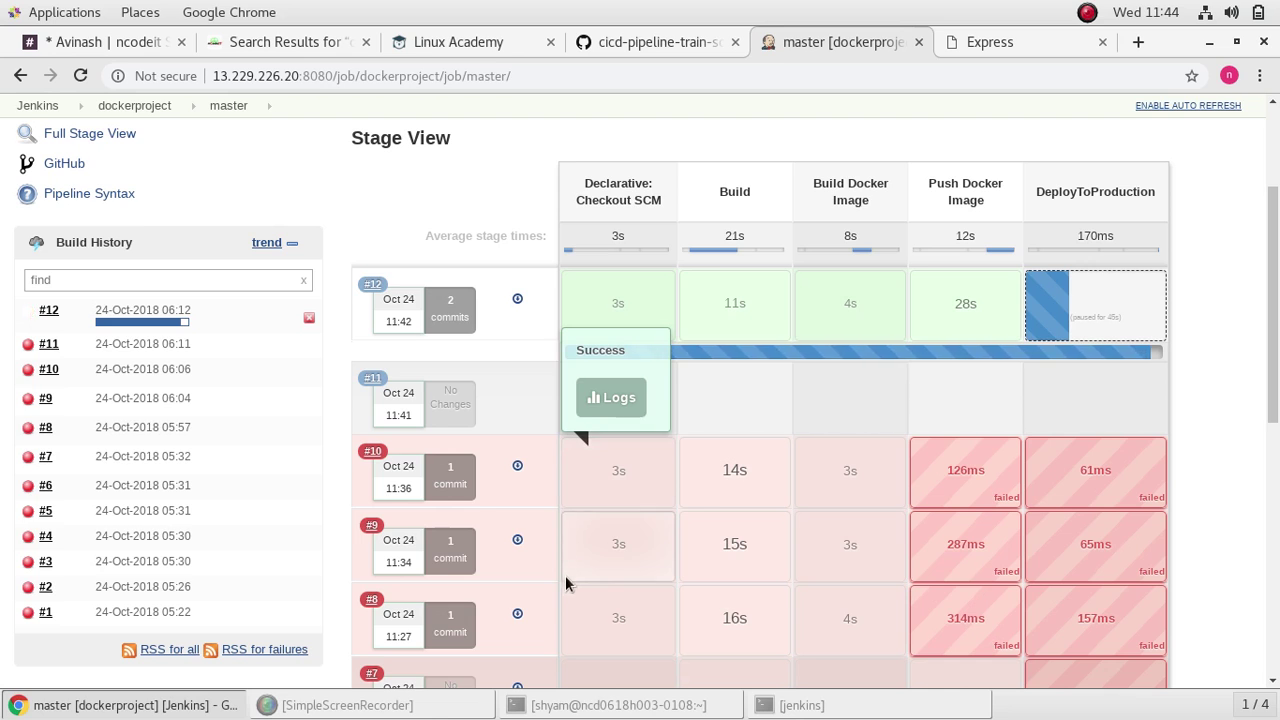
mouse_move(563, 673)
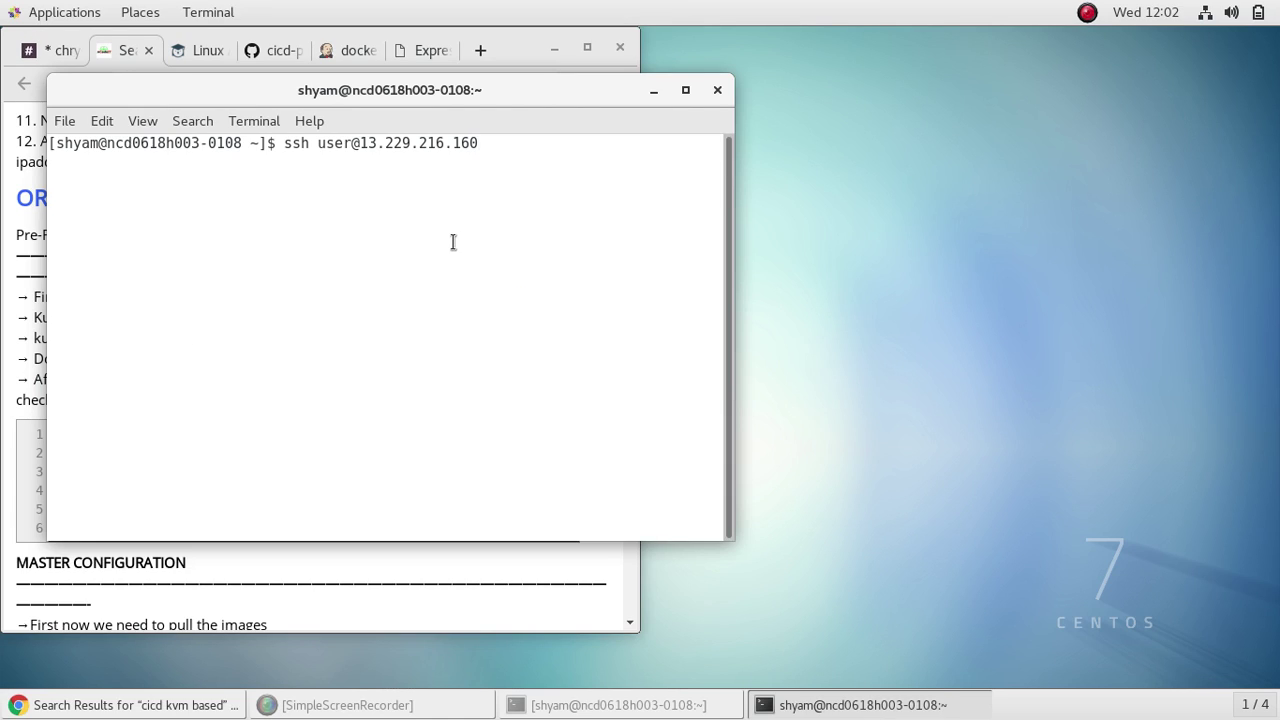
key(Return)
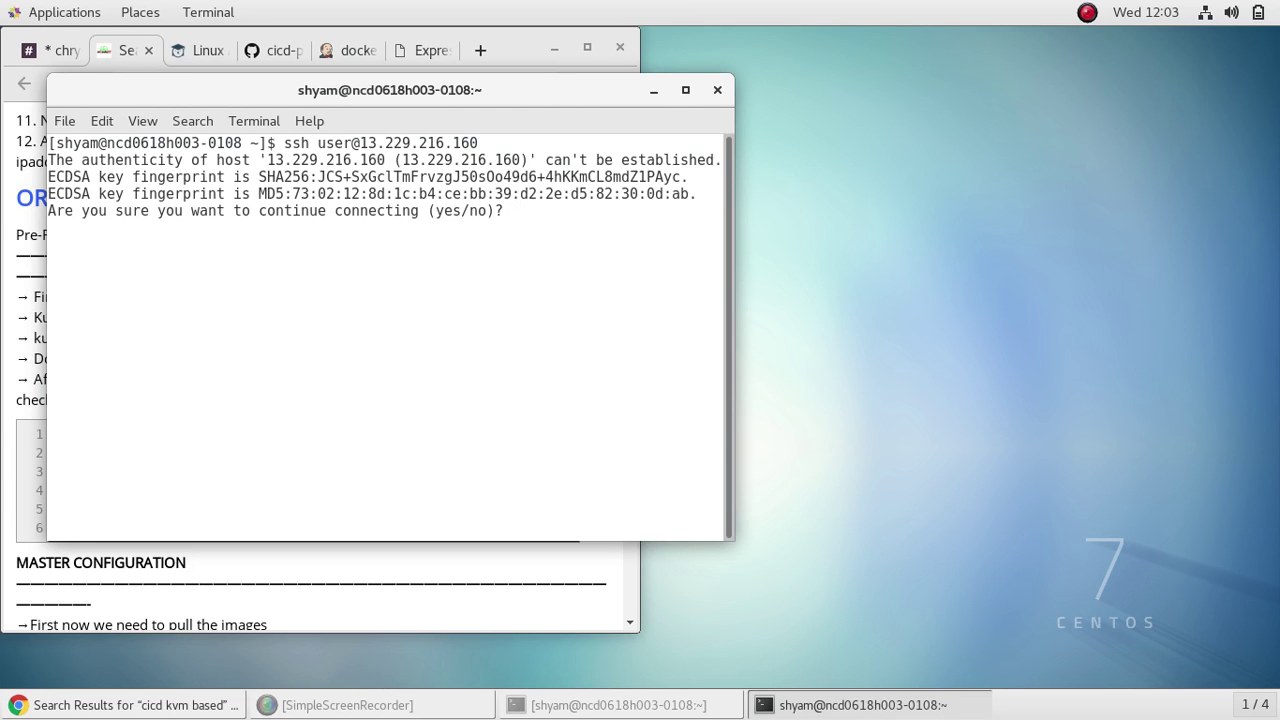
Step: Accept the host's ECDSA key, log in, and change the expired password
text(yes)
key(Return)
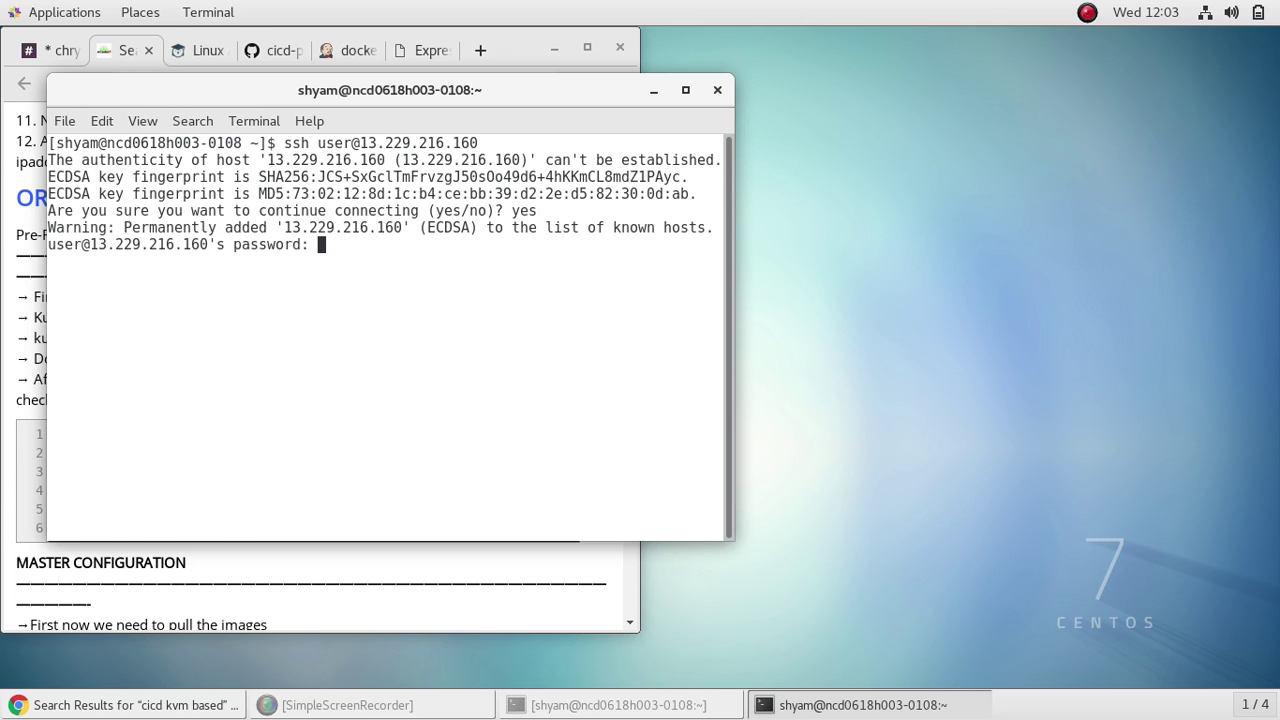
key(Return)
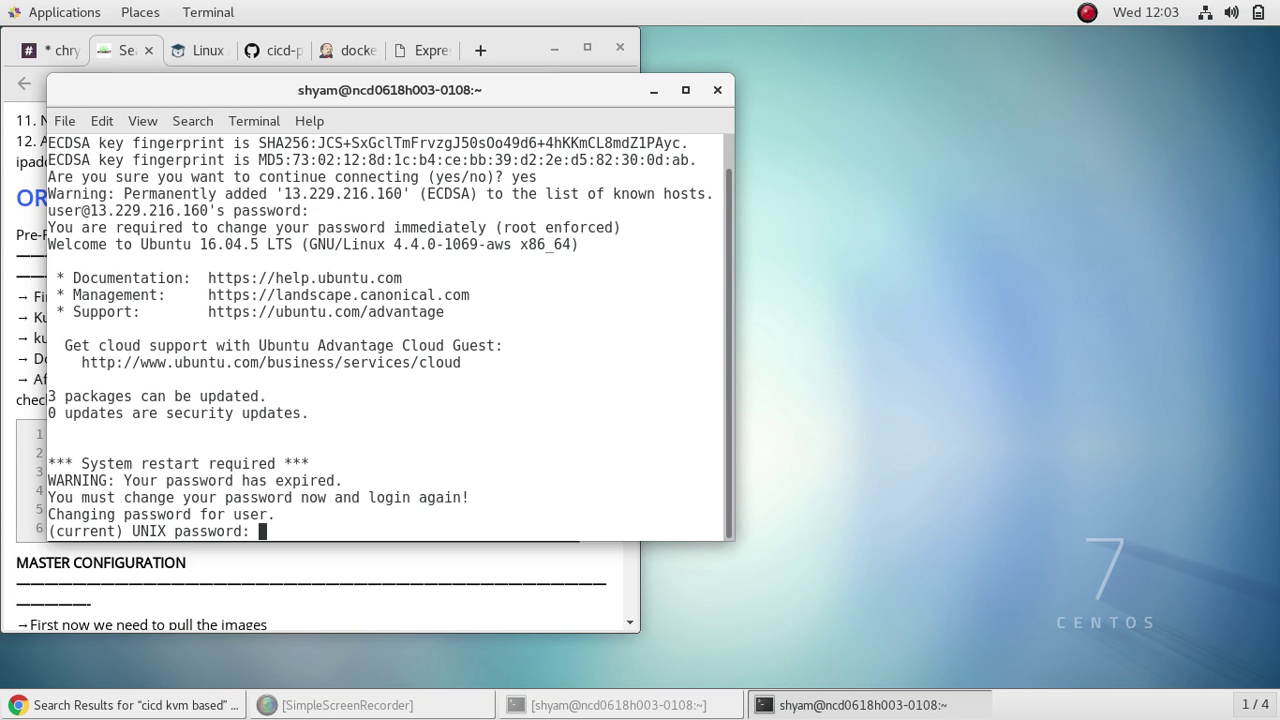
key(Return)
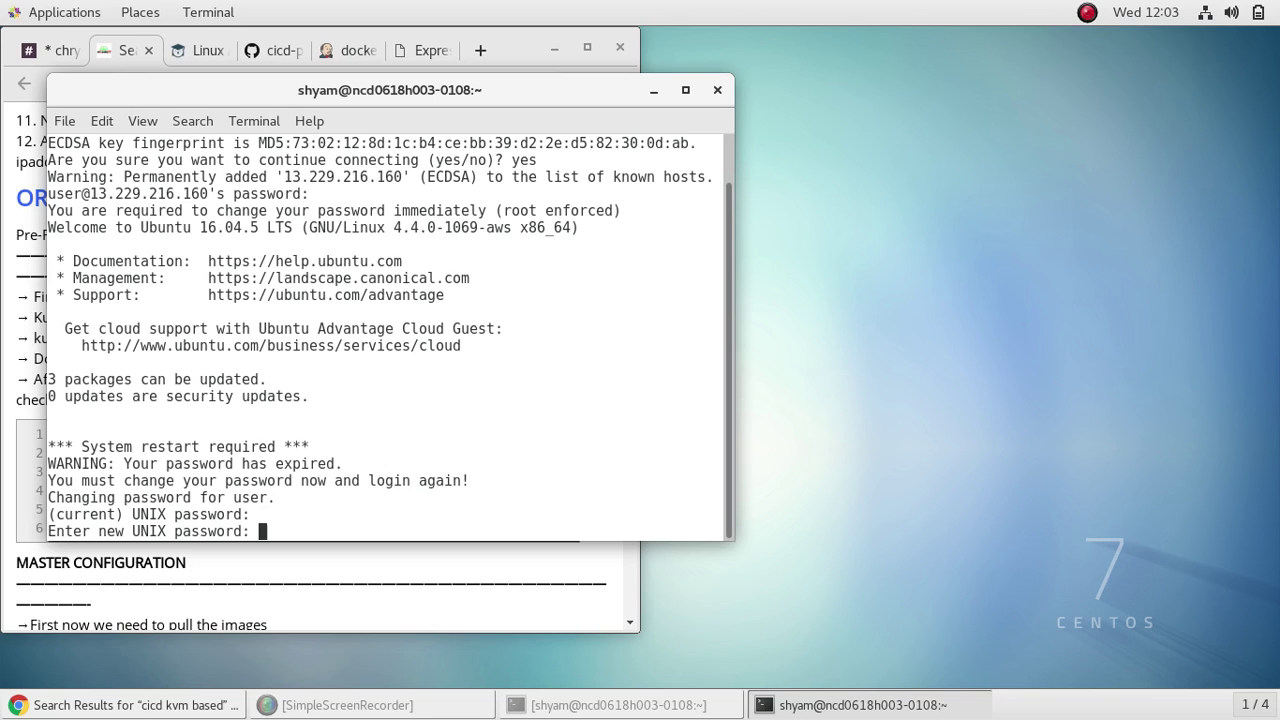
key(Return)
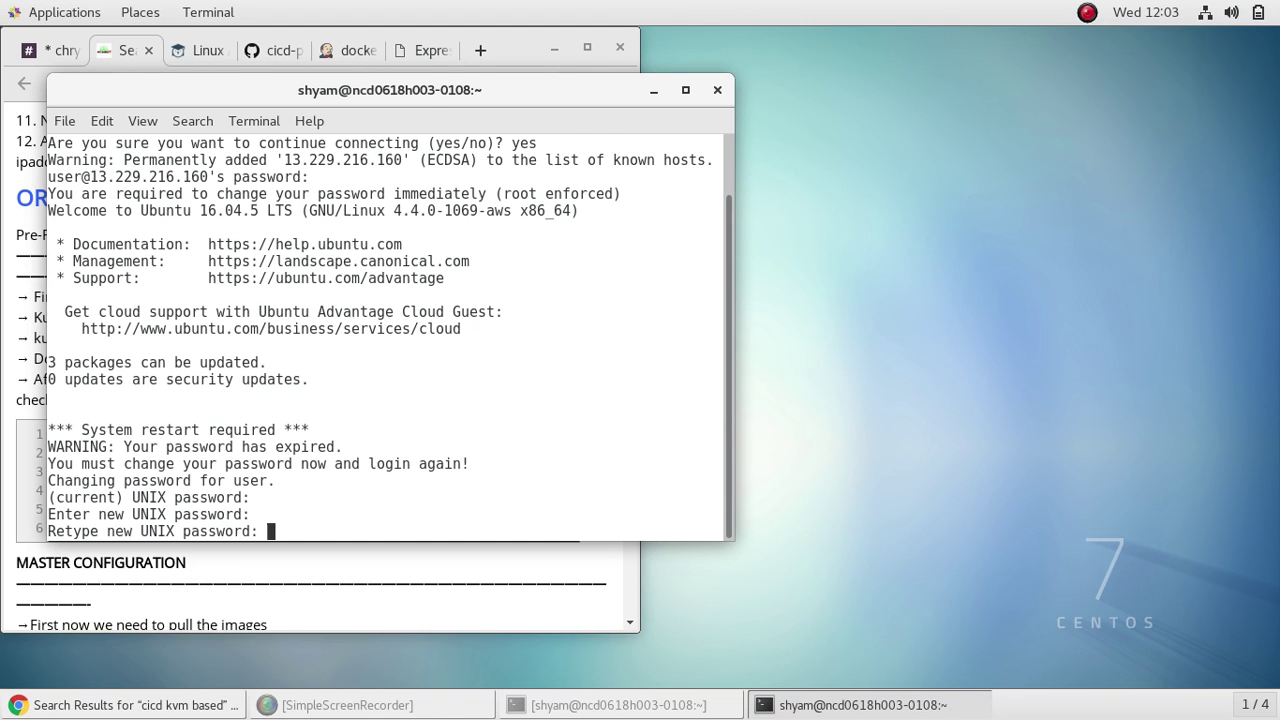
key(Return)
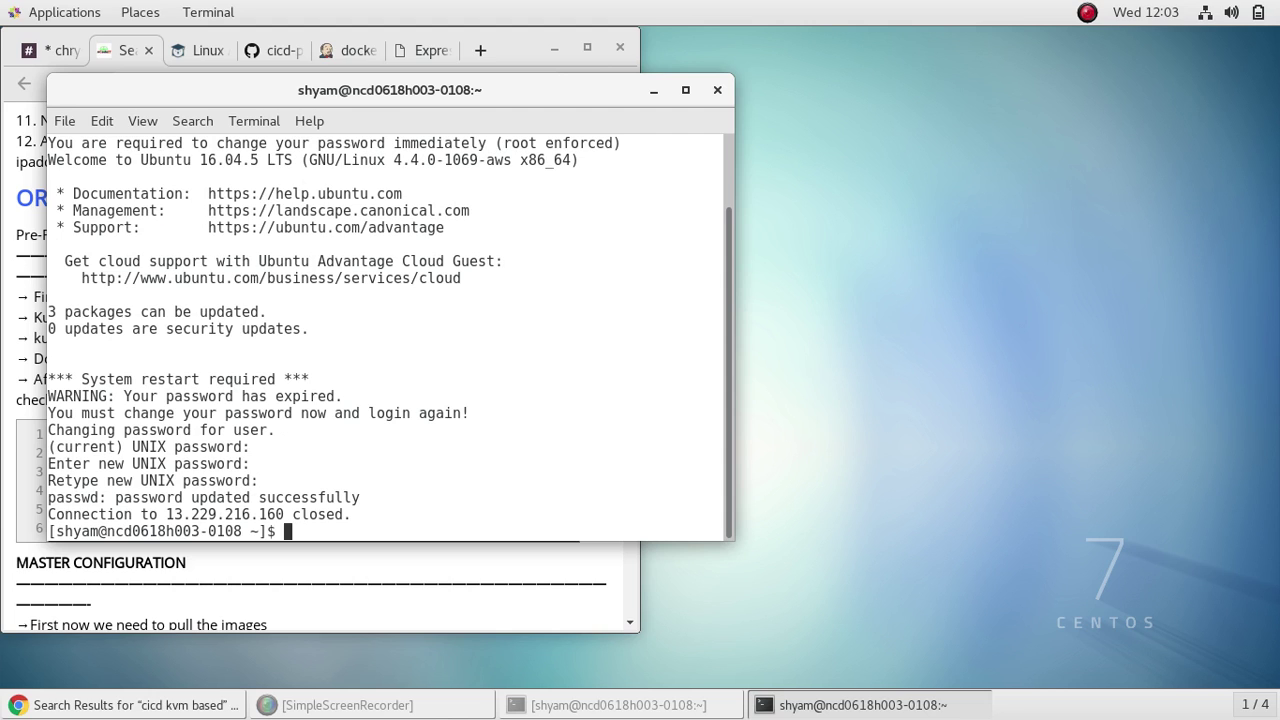
Step: Reconnect over ssh with the new password, clear the screen, and move the terminal right
key(Up)
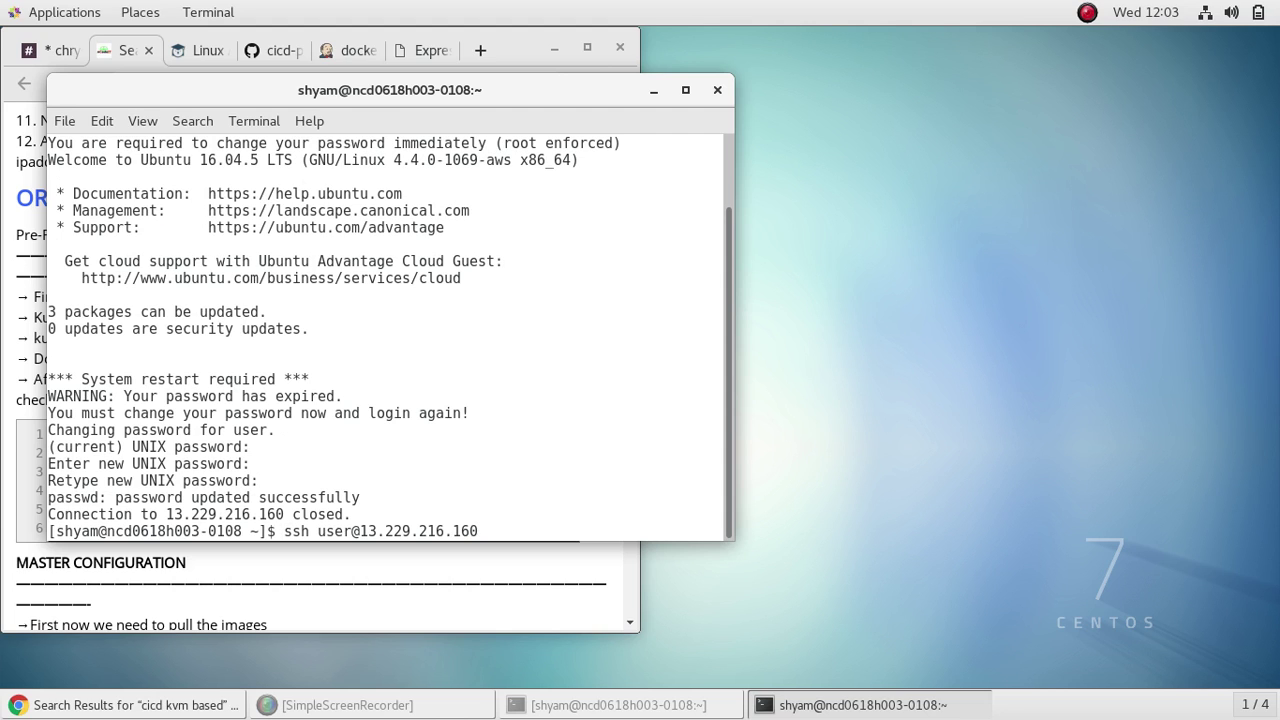
key(Return)
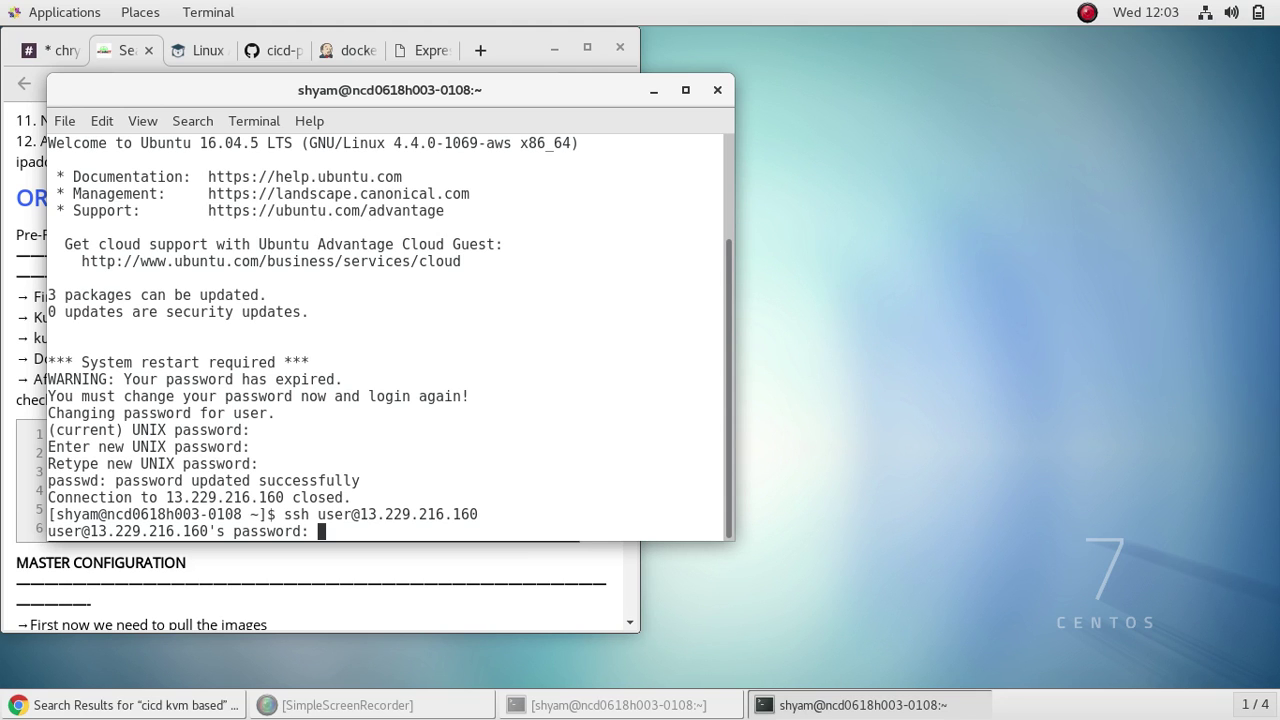
key(Return)
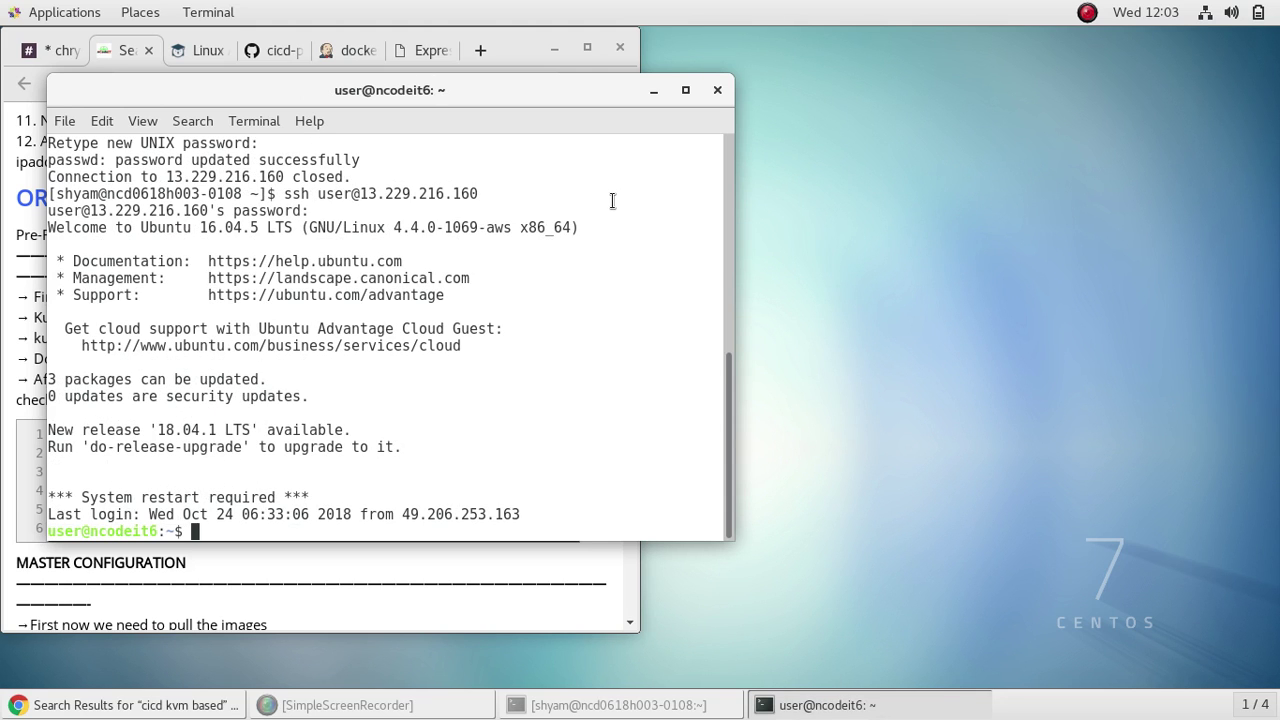
text(clear)
key(Return)
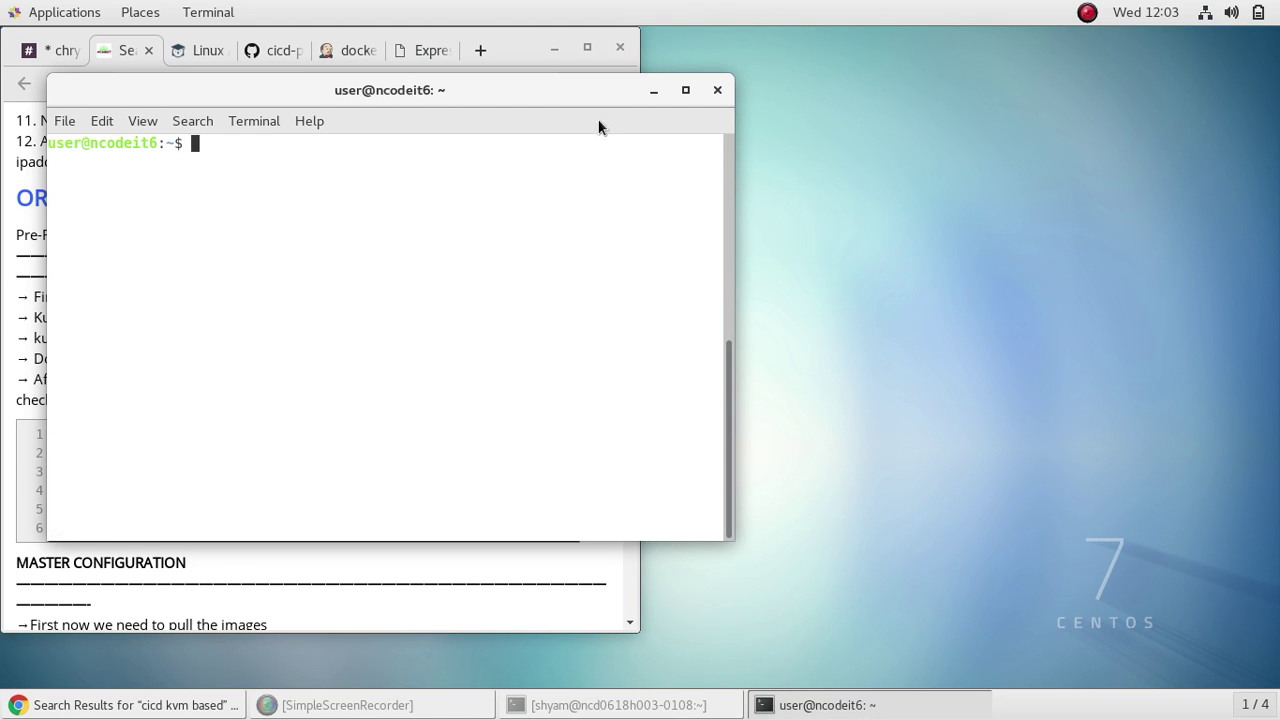
drag(587, 90, 957, 100)
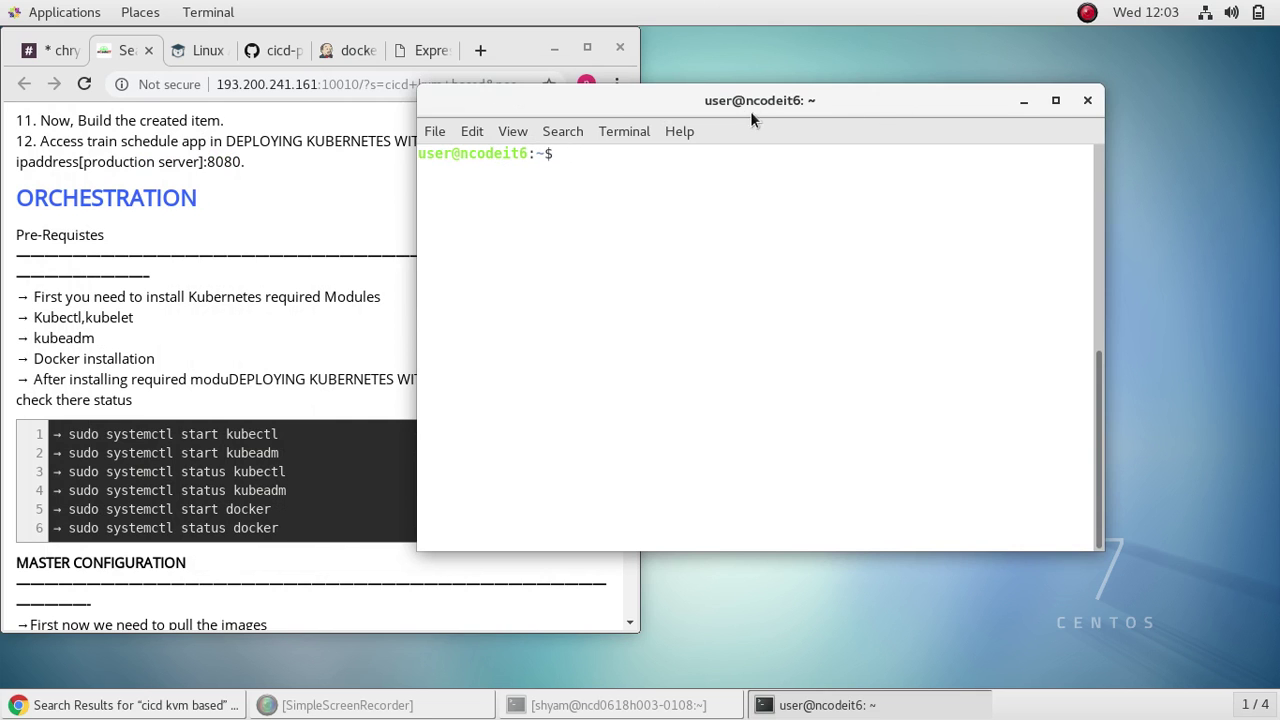
Step: Set the terminal window title to kubmaster
click(633, 131)
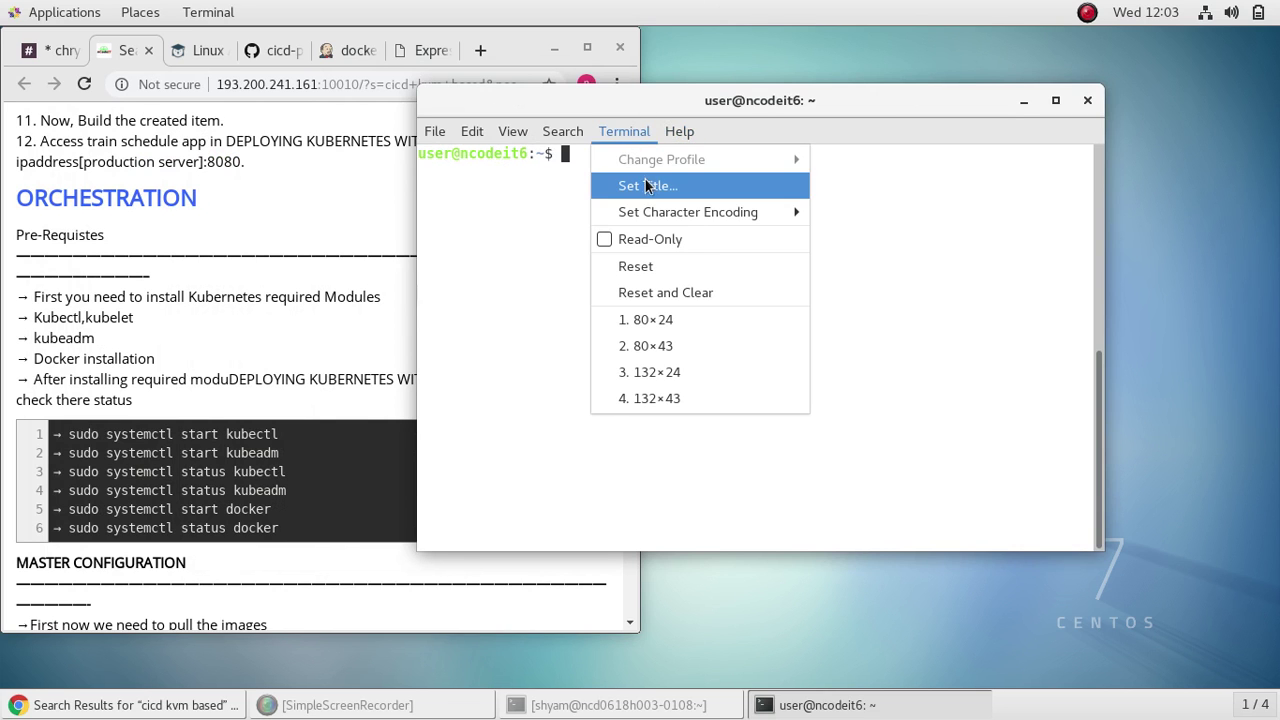
click(645, 186)
text(kubmaster)
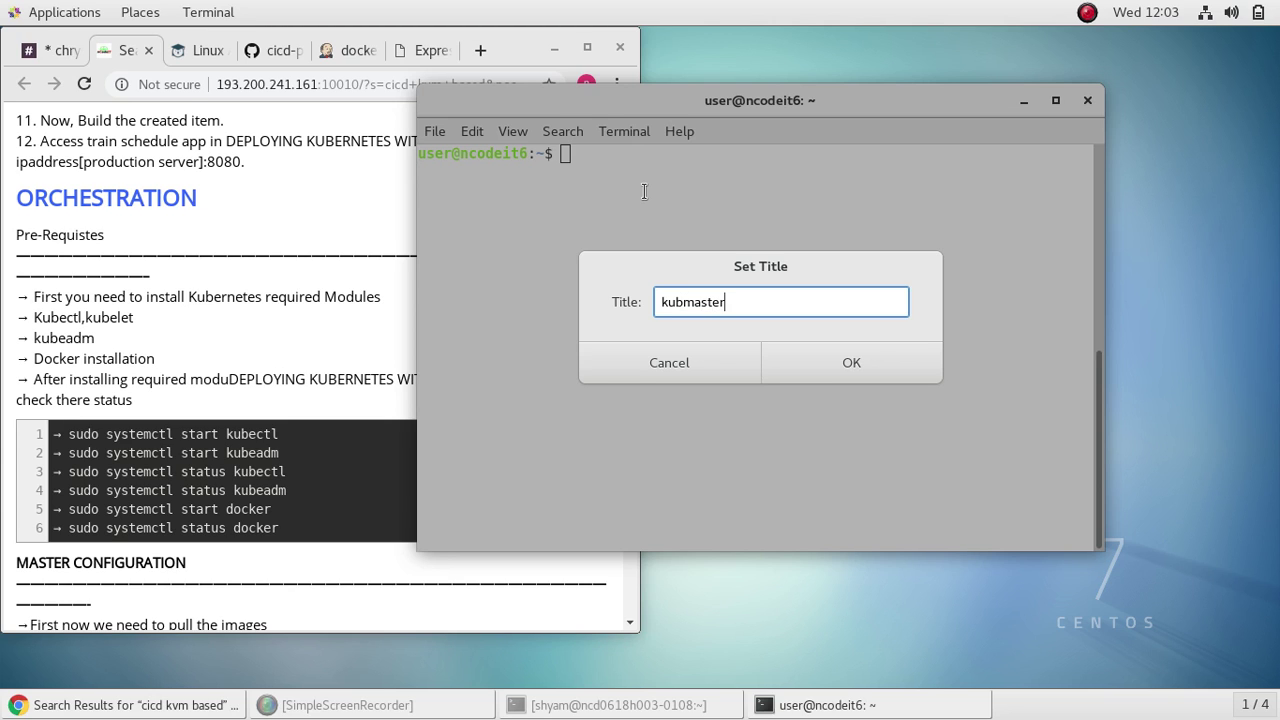
click(864, 358)
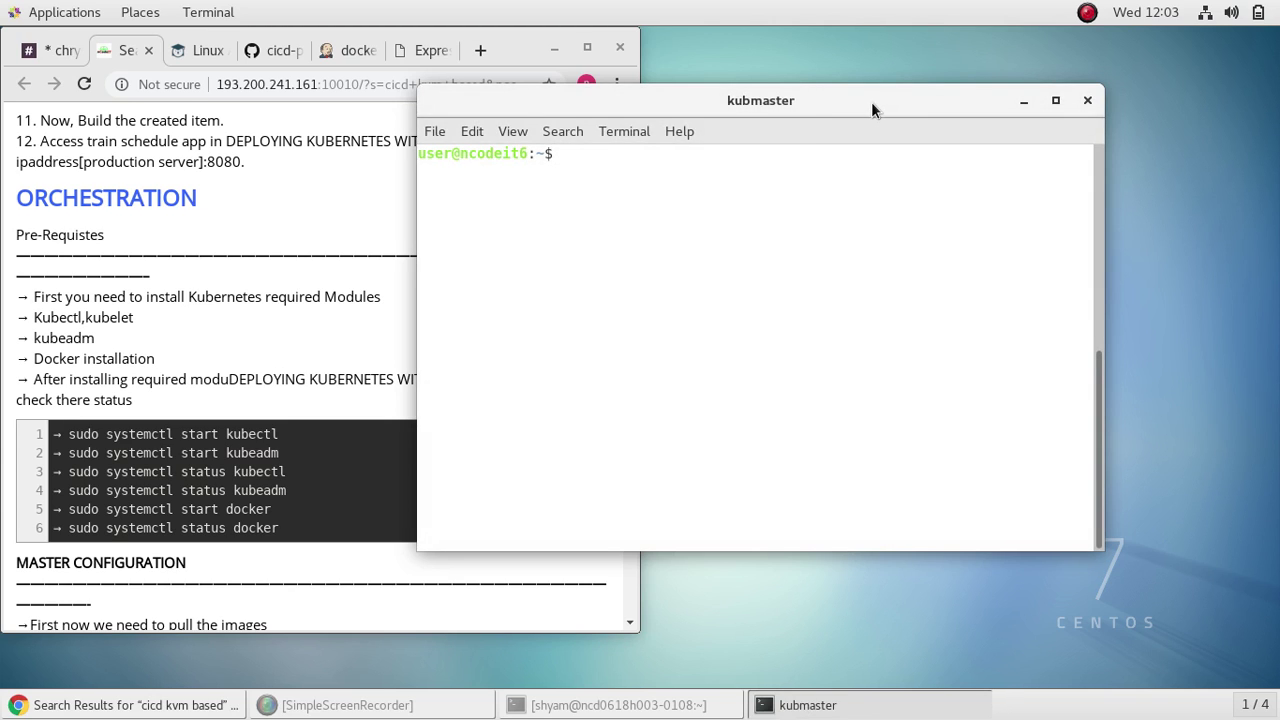
drag(871, 102, 971, 101)
Step: Copy 'kubeadm config images pull --kubernetes-version=1.10.0' from the notes and paste it at the prompt
scroll(235, 402, down, 5)
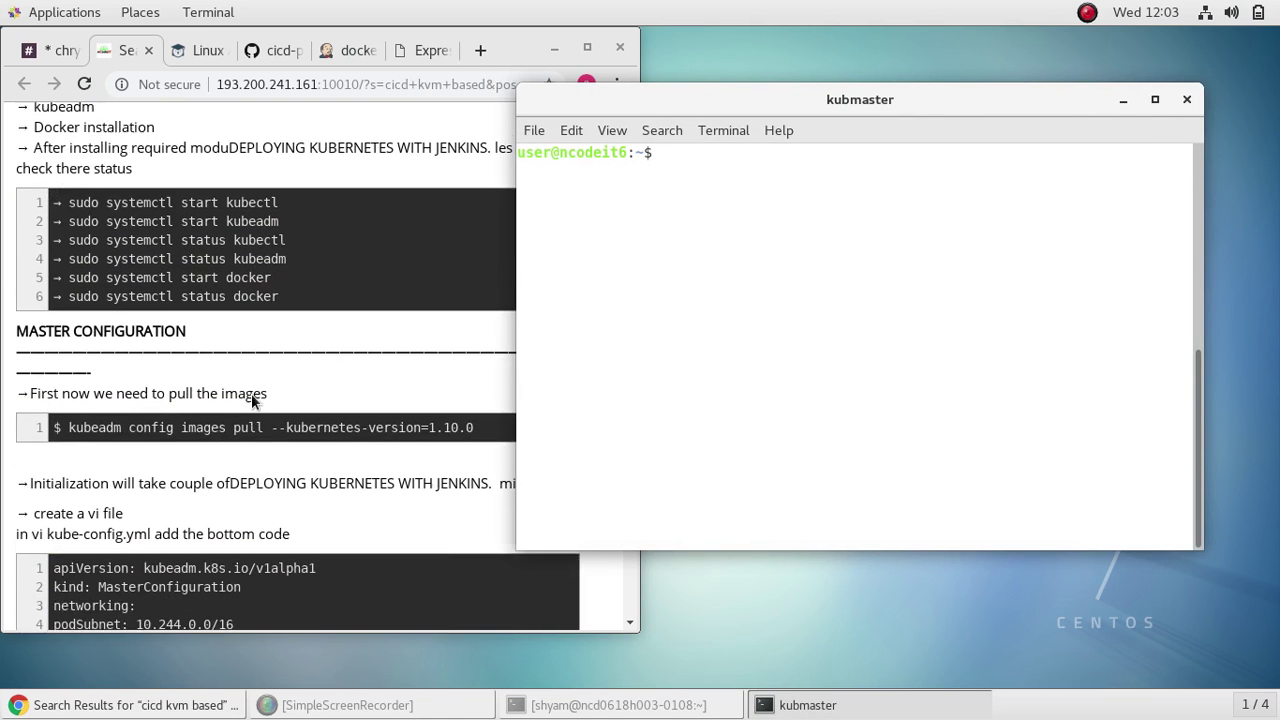
scroll(258, 410, up, 4)
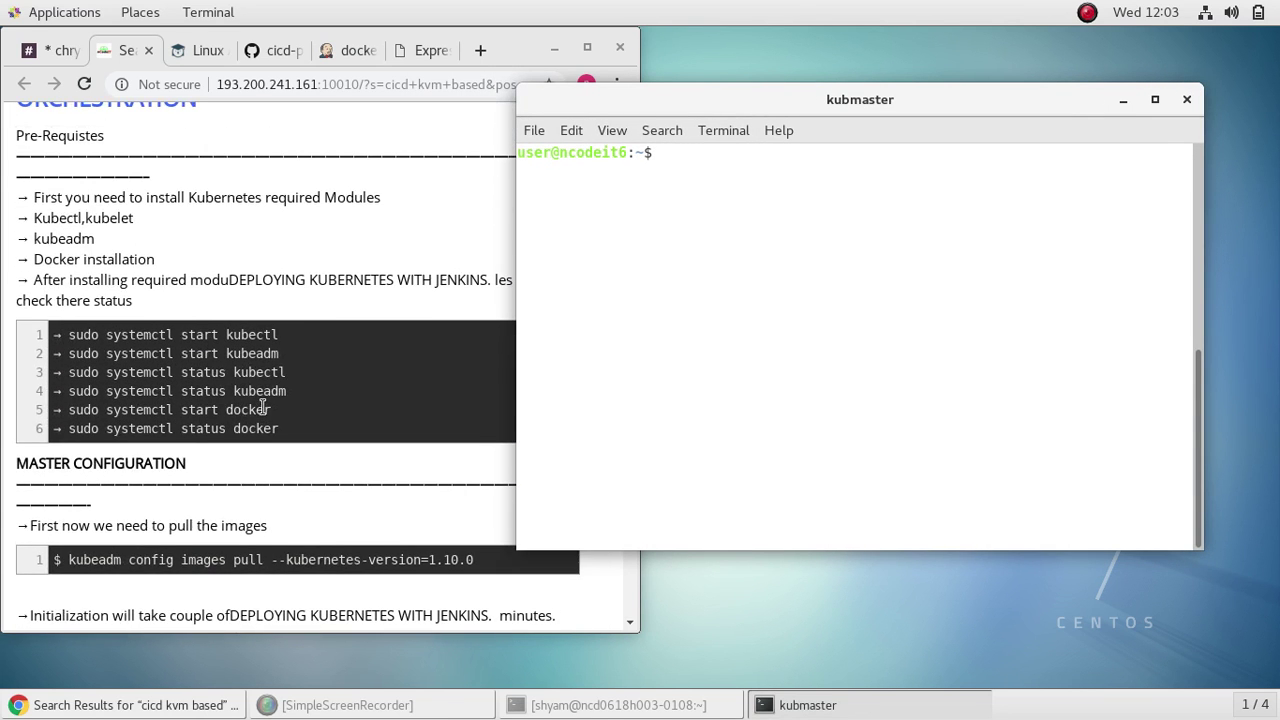
scroll(310, 314, down, 3)
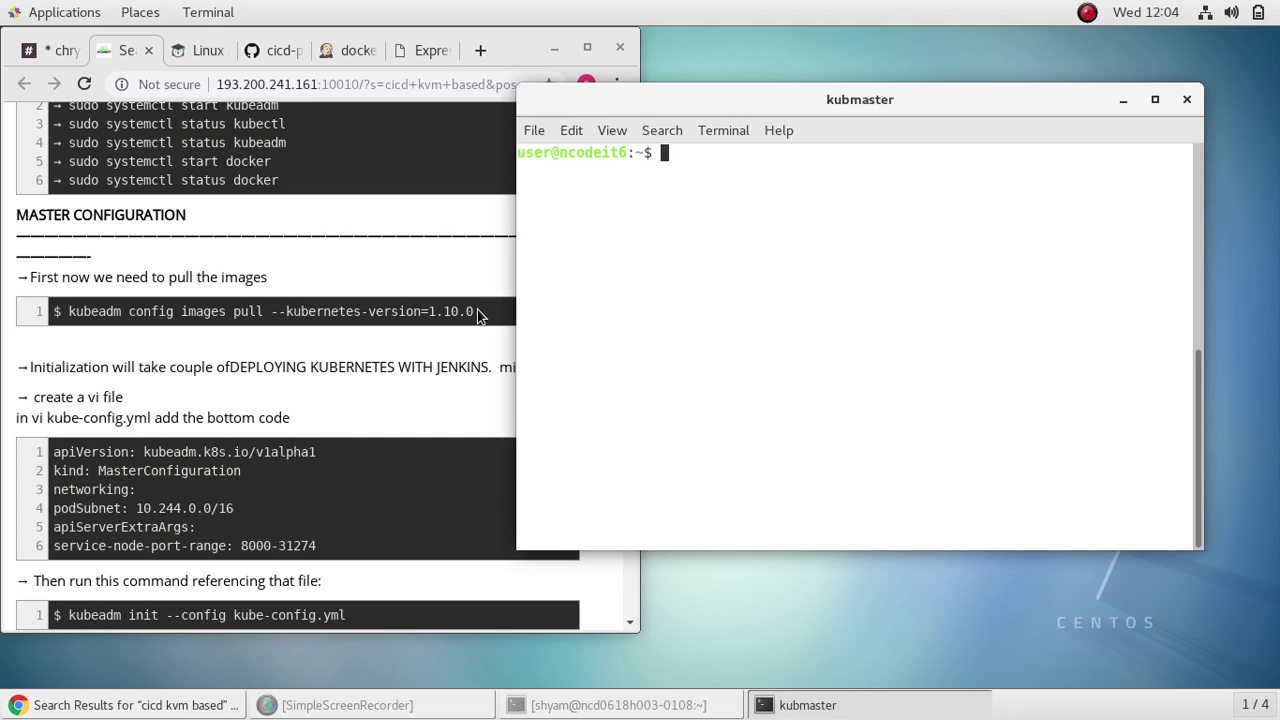
drag(477, 309, 70, 311)
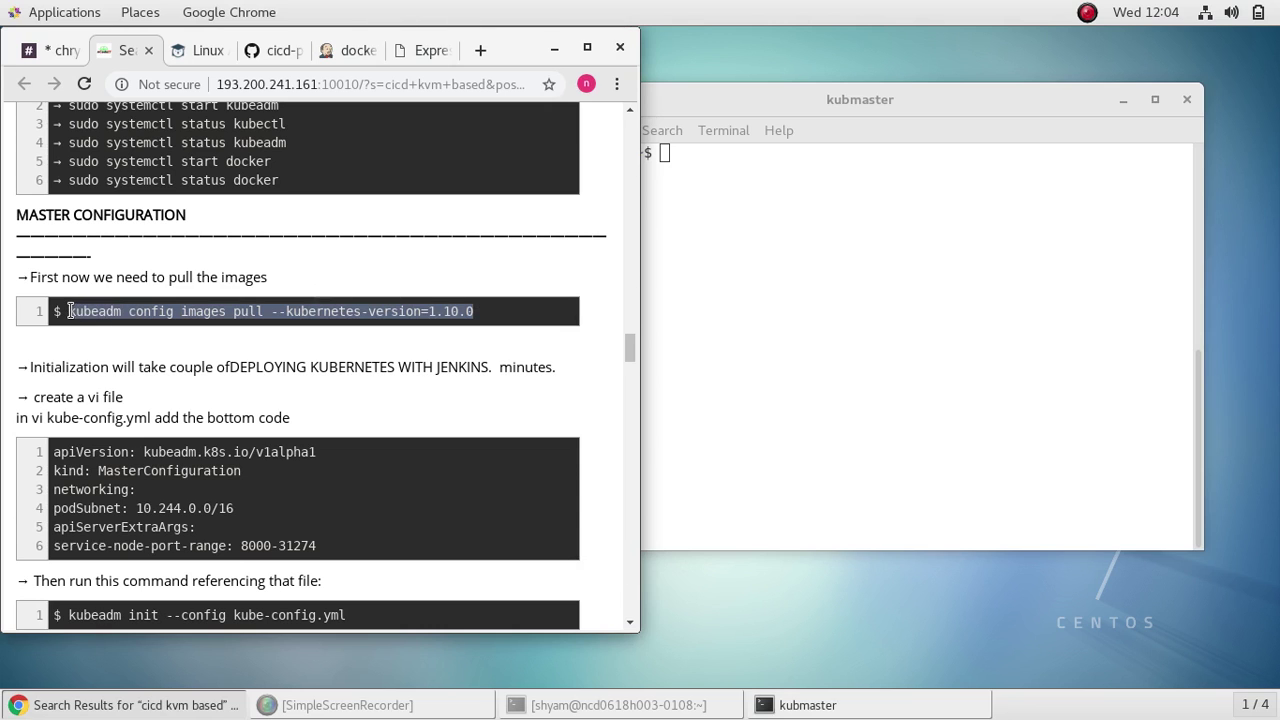
right_click(96, 314)
click(157, 330)
click(705, 179)
right_click(675, 150)
click(727, 243)
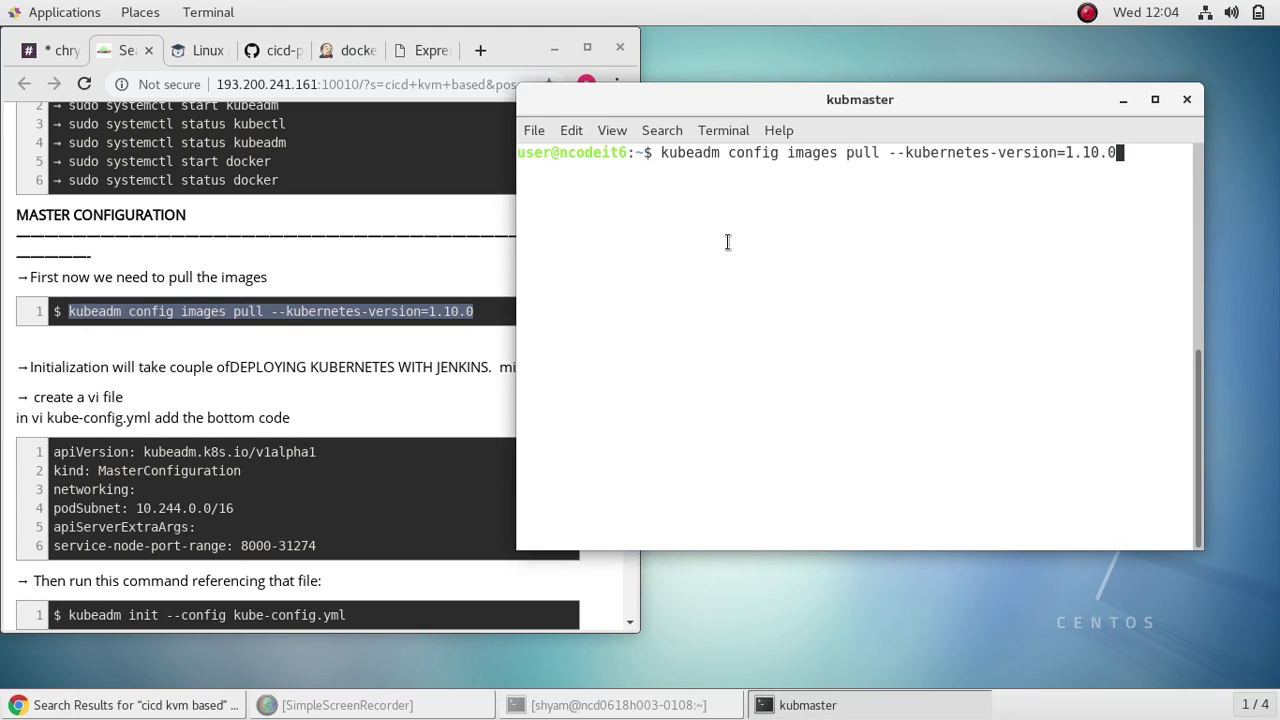